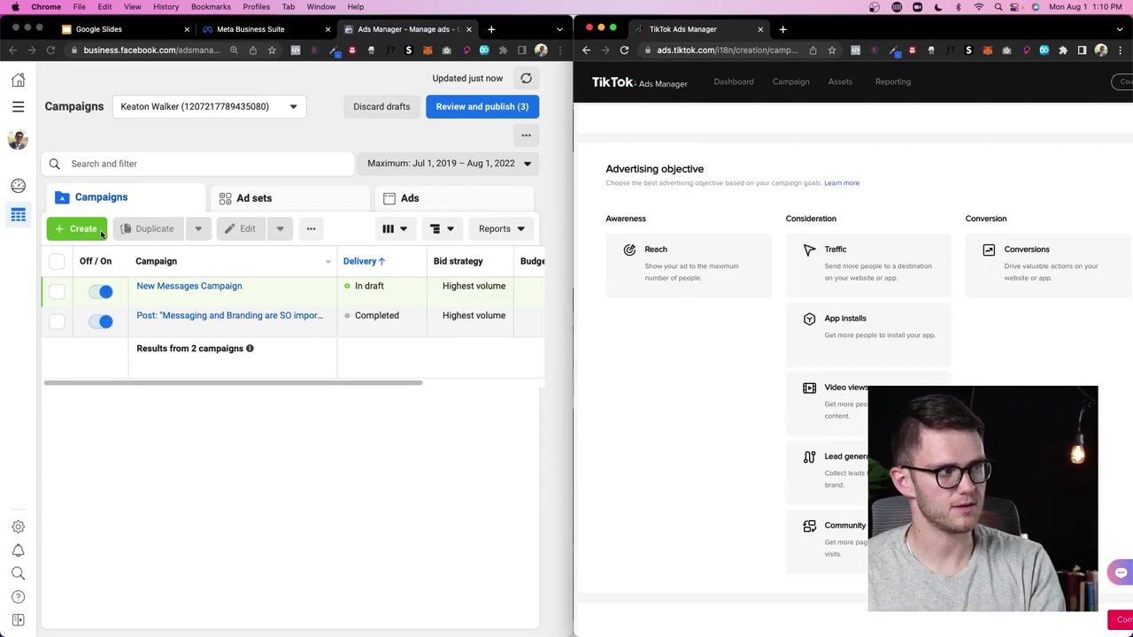
Create a new campaign with the Messages objective and continue to its setup page
click(78, 232)
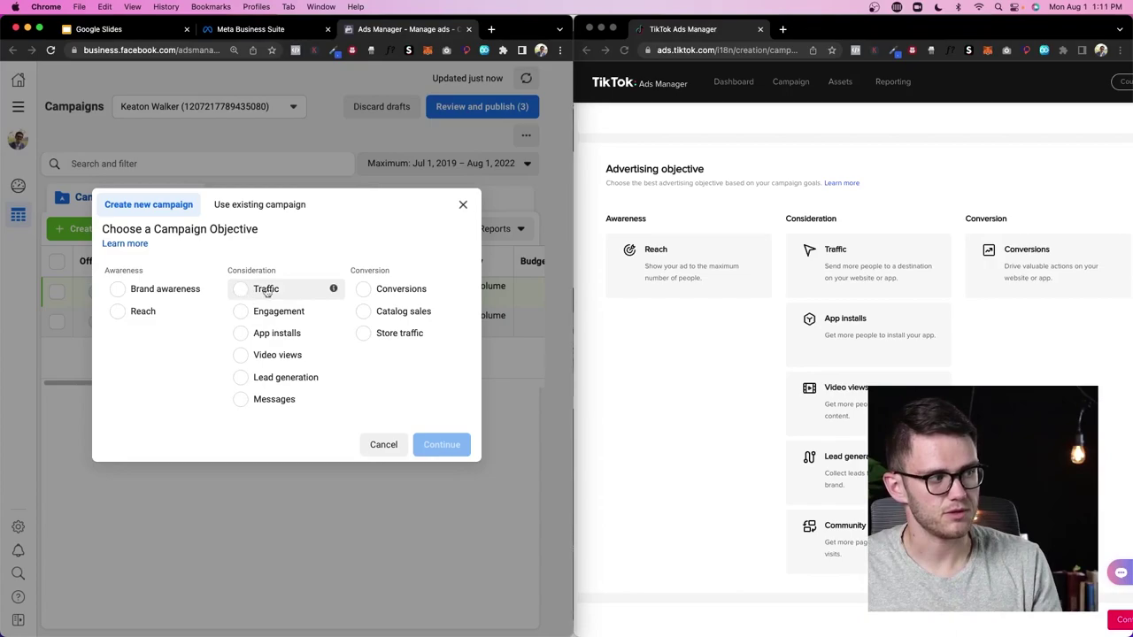
mouse_move(334, 295)
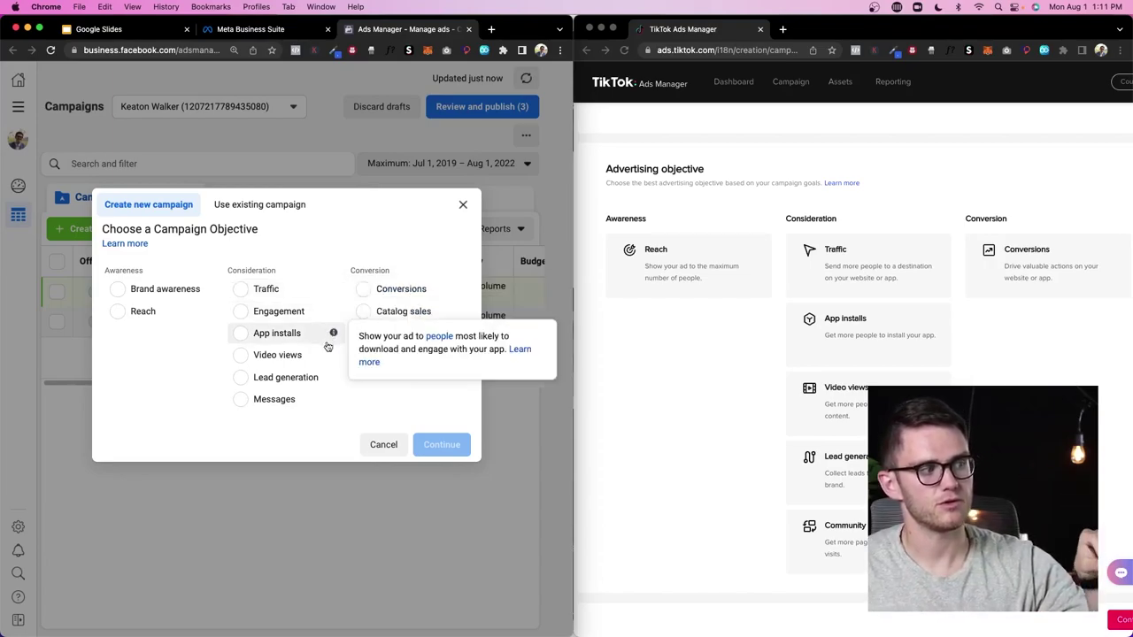
mouse_move(333, 356)
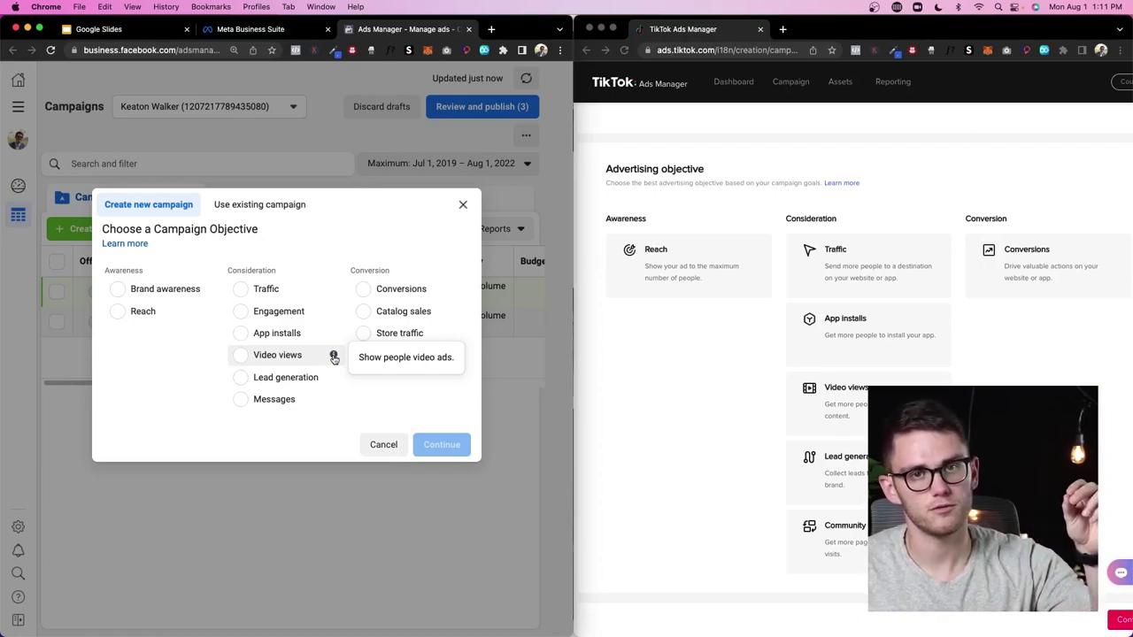
mouse_move(333, 400)
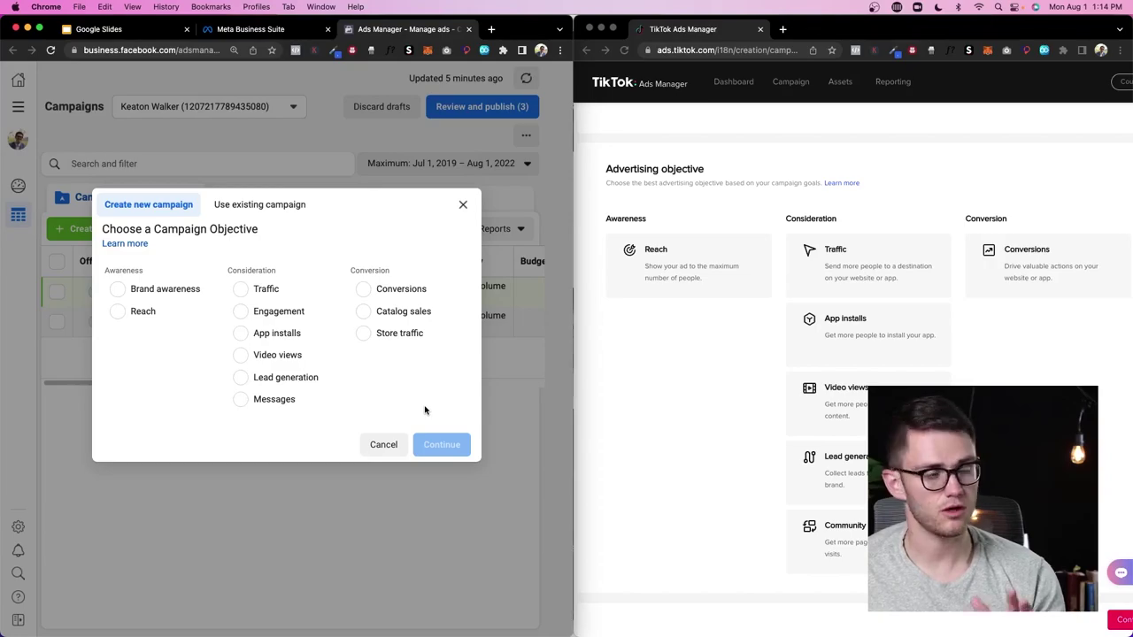
click(244, 399)
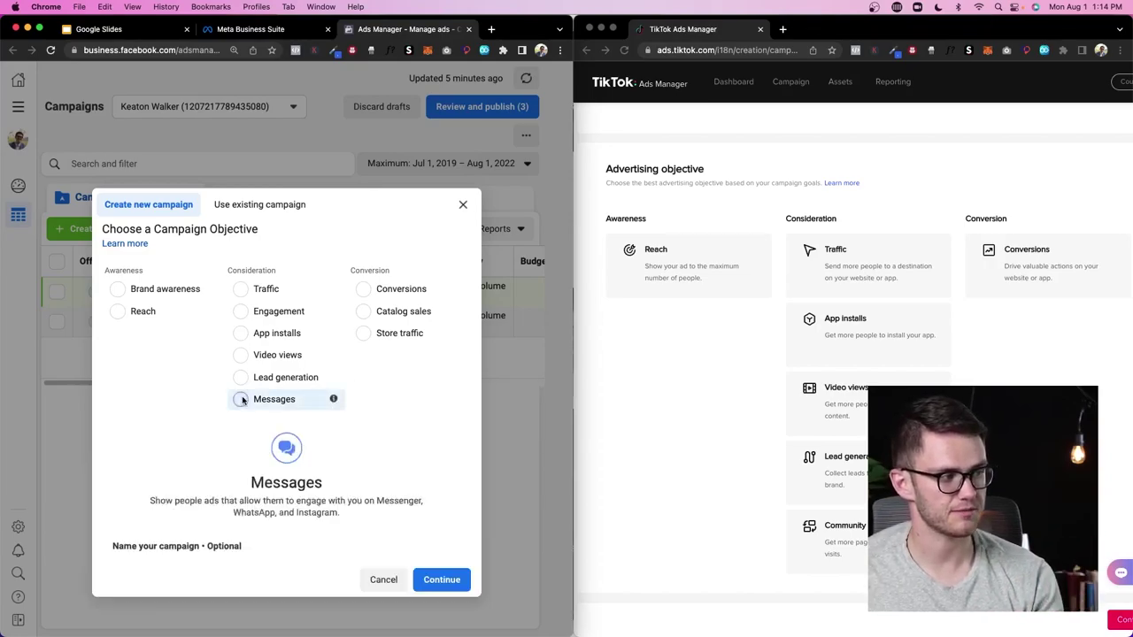
click(459, 529)
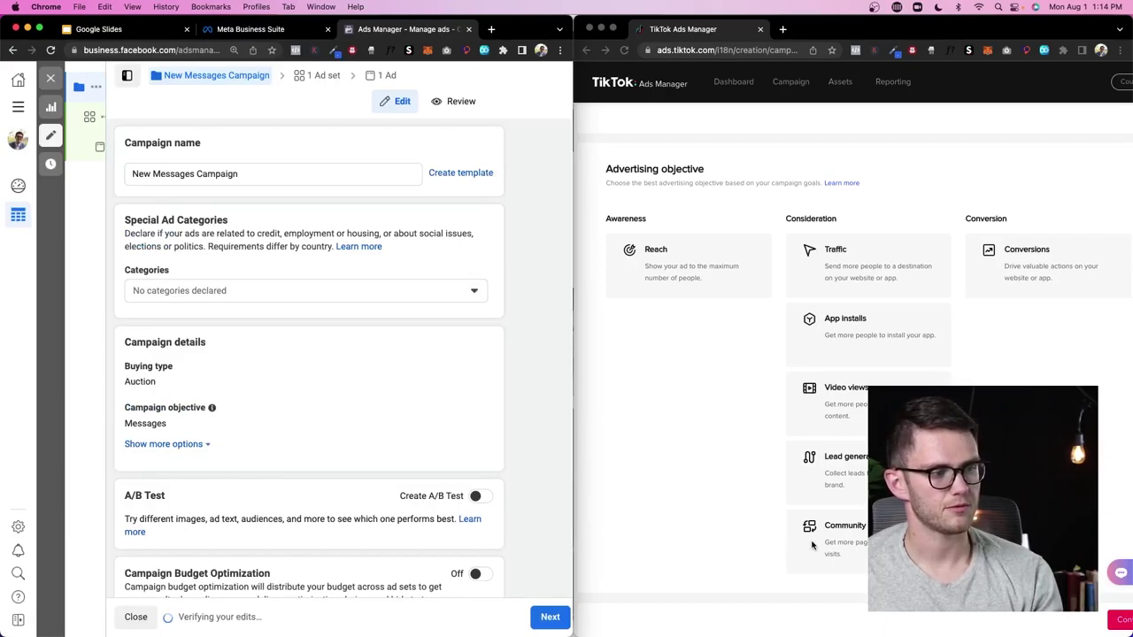
In TikTok Ads Manager, choose the Lead generation objective, enable campaign budget optimization with a daily budget of 50.00, and continue to the ad group
click(846, 469)
scroll(1128, 606, down, 3)
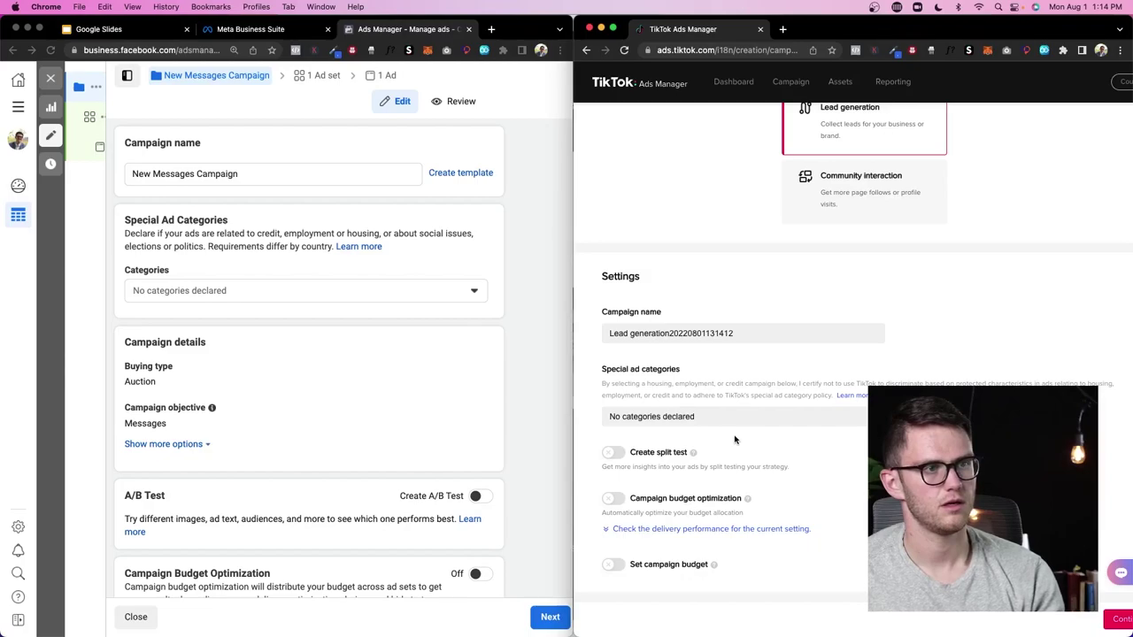
click(611, 500)
scroll(731, 541, down, 2)
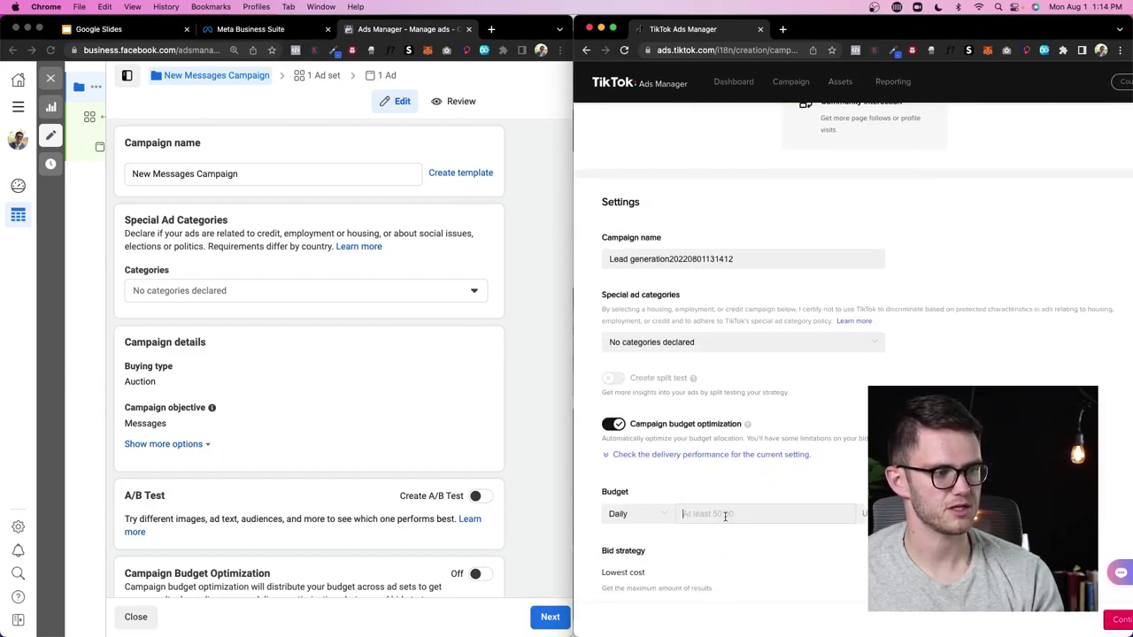
click(724, 514)
text(50.00)
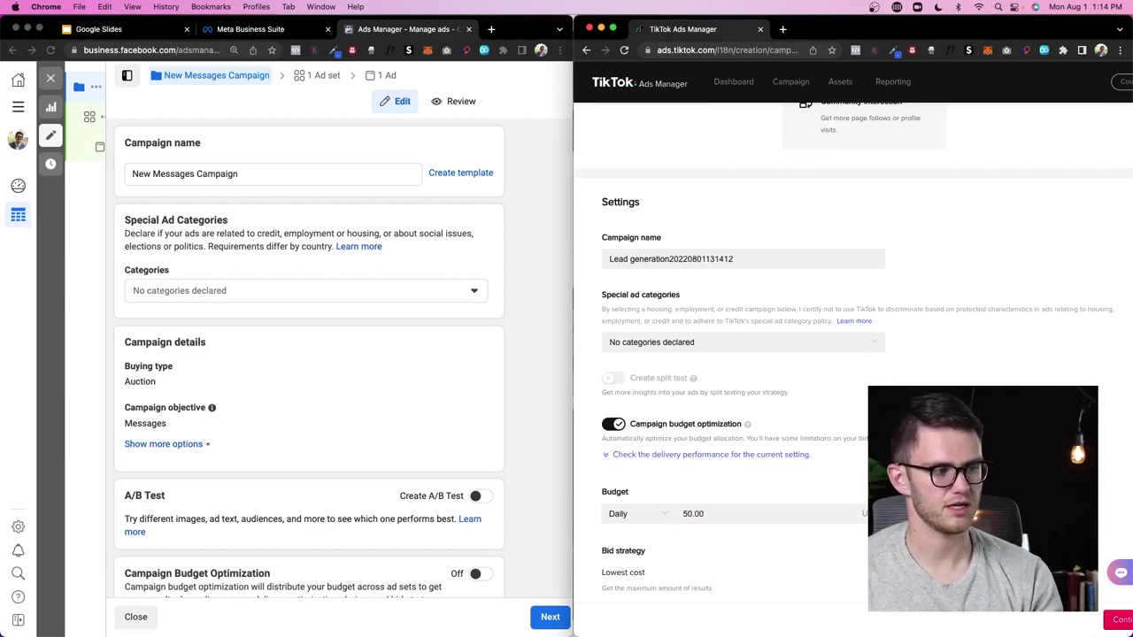
scroll(725, 516, down, 2)
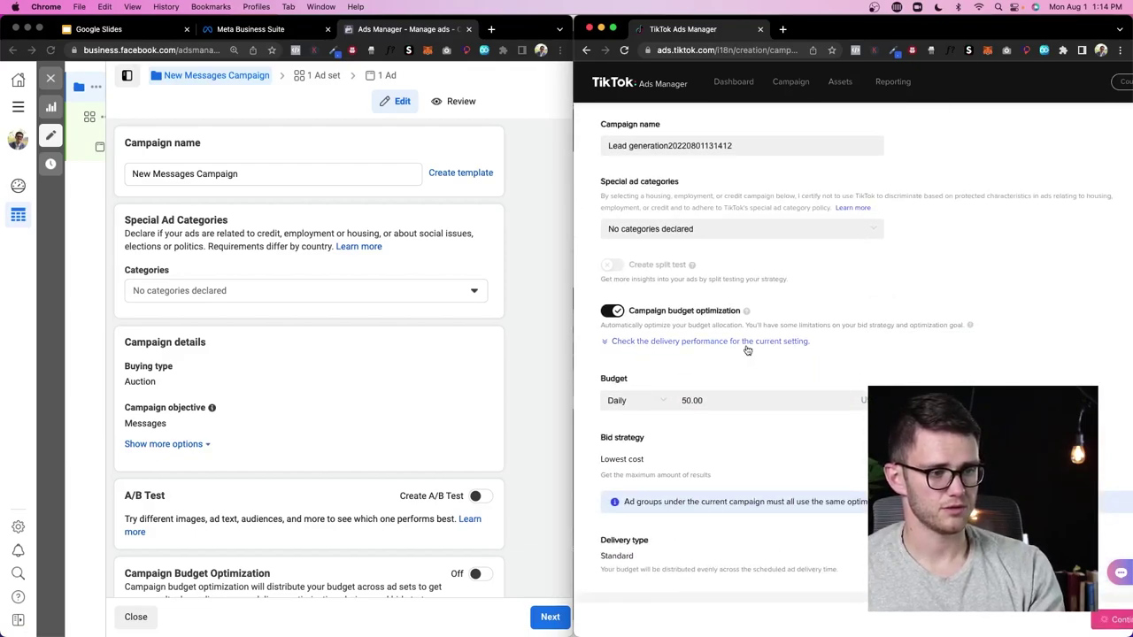
In Meta Ads Manager, turn on Campaign Budget Optimization for the messages campaign and continue to its ad set
scroll(262, 425, down, 2)
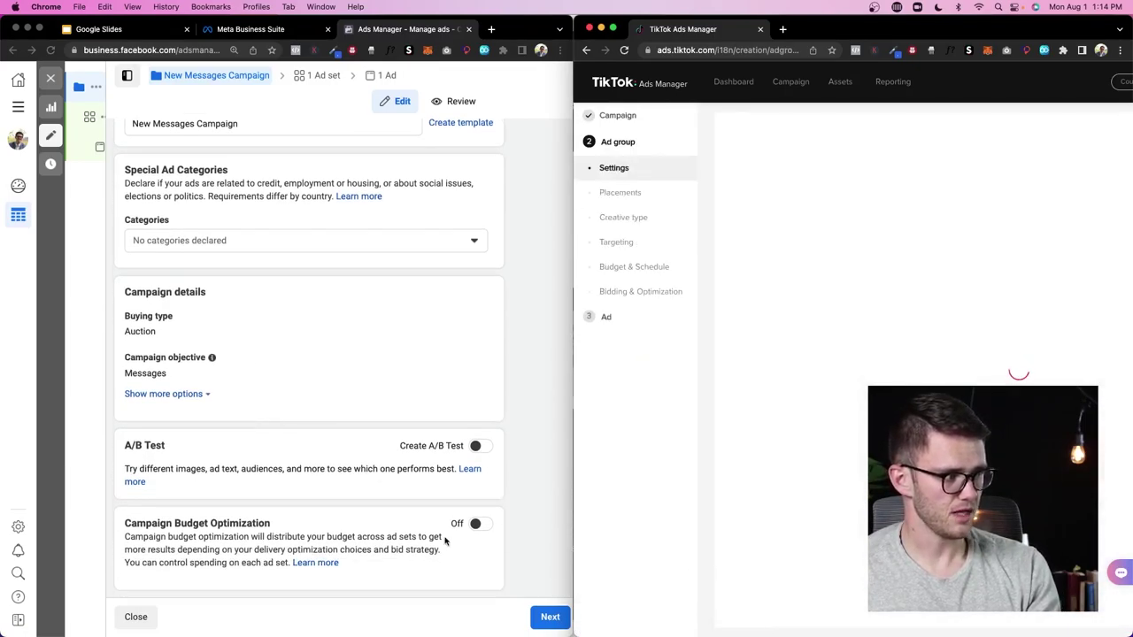
click(476, 524)
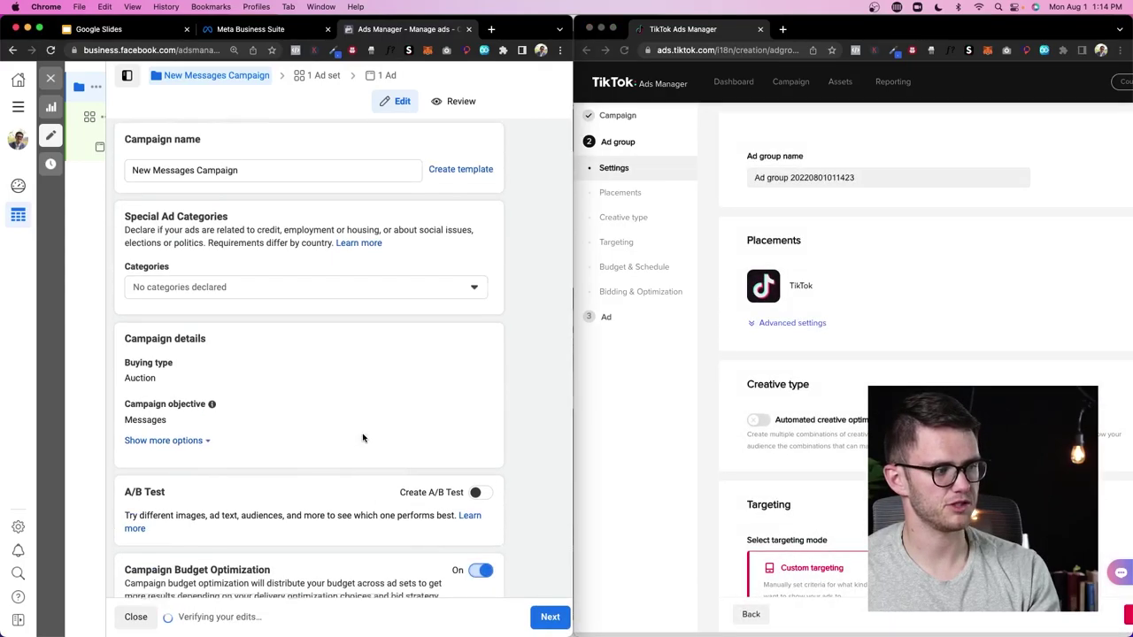
scroll(362, 434, down, 5)
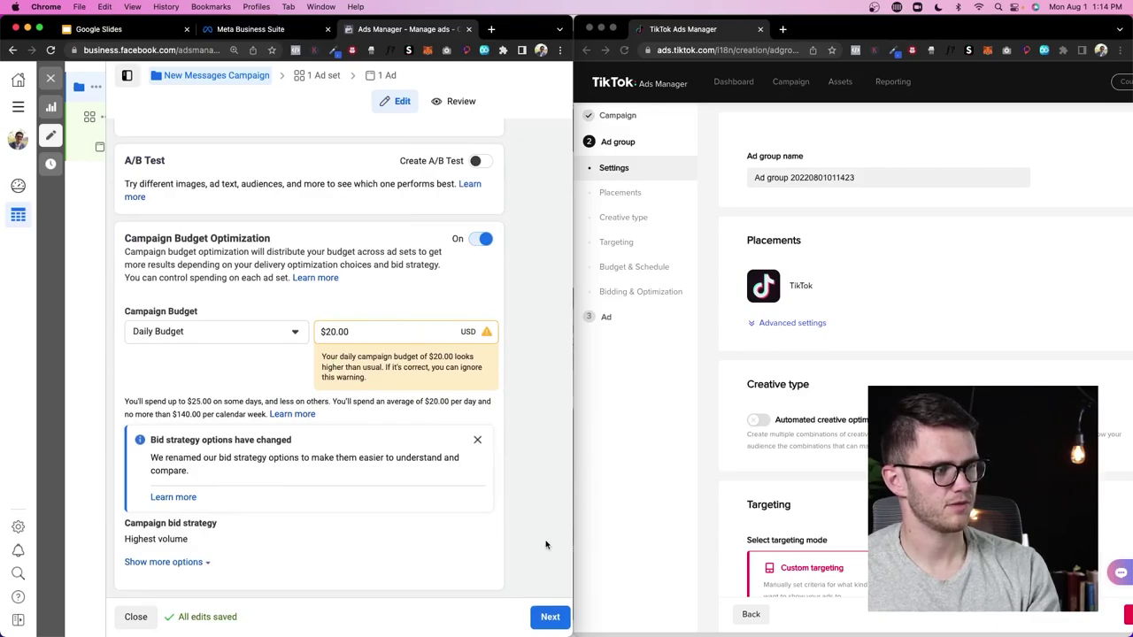
click(548, 618)
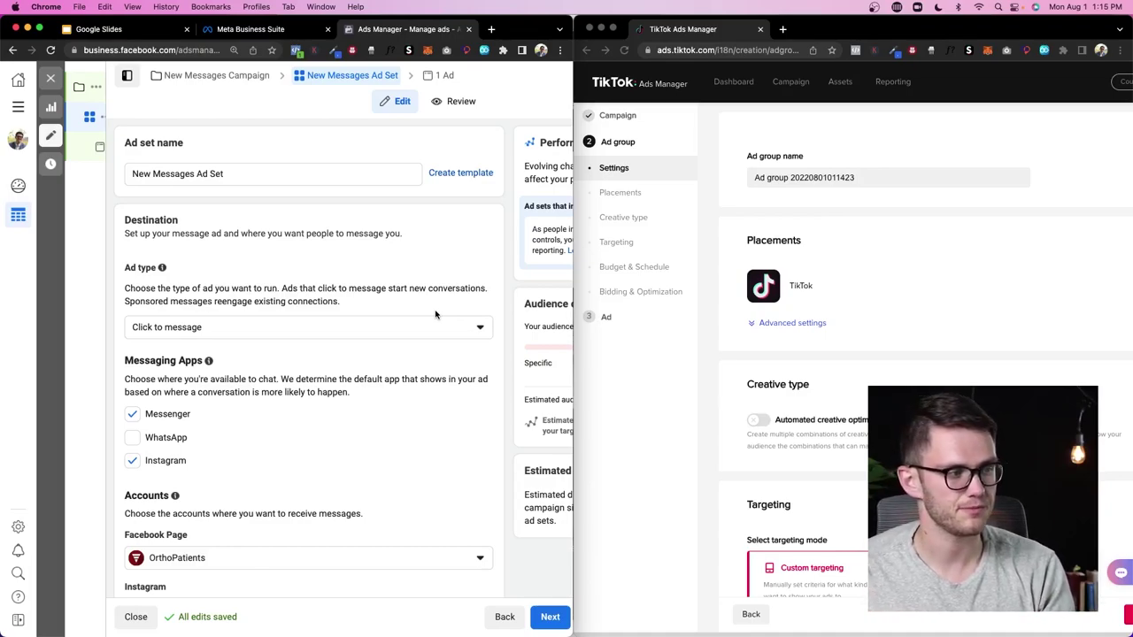
Widen the Meta Ads Manager window so that it covers most of the screen
scroll(953, 404, down, 5)
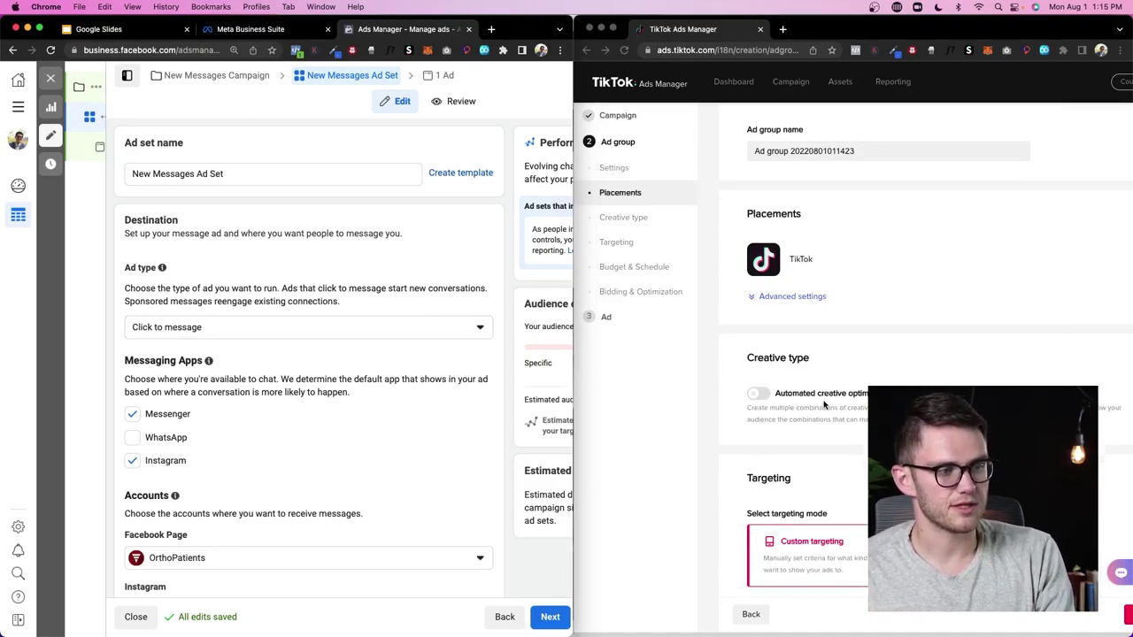
scroll(694, 396, up, 5)
drag(572, 384, 1100, 403)
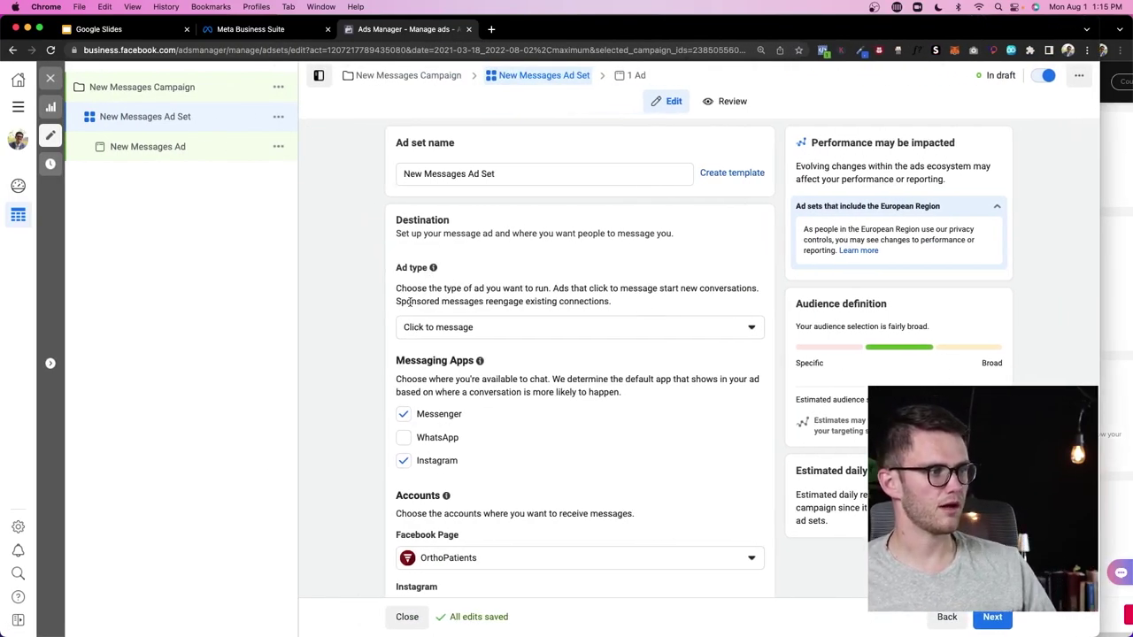
Review the ad set's name, its destination settings and the available ad type options
scroll(409, 302, down, 2)
scroll(367, 207, up, 1)
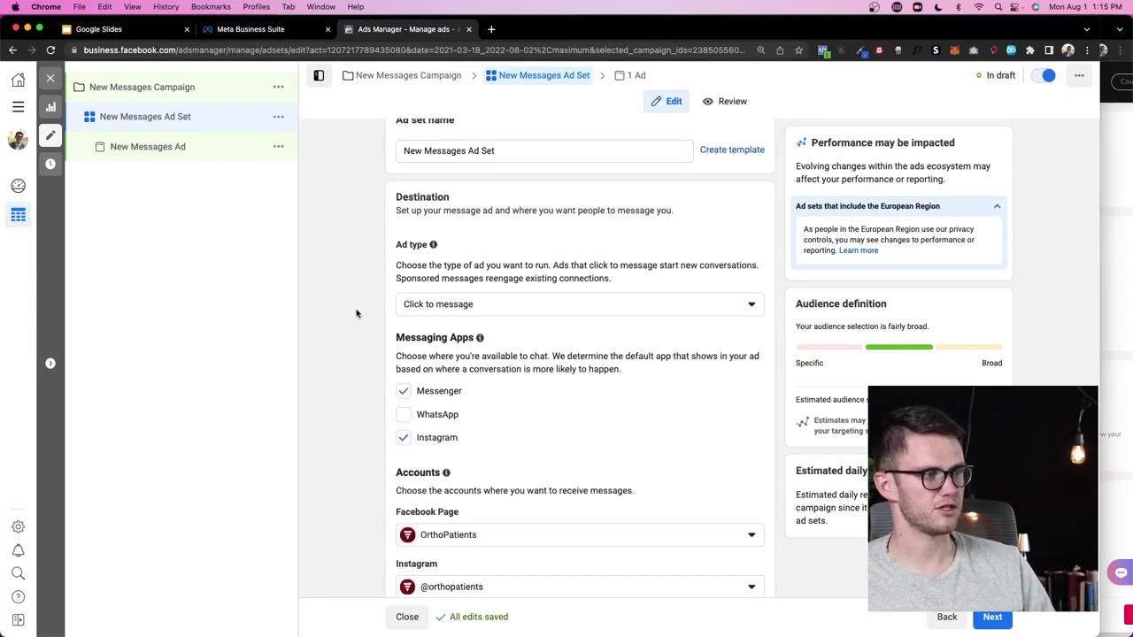
scroll(357, 314, down, 1)
scroll(405, 255, up, 2)
click(428, 175)
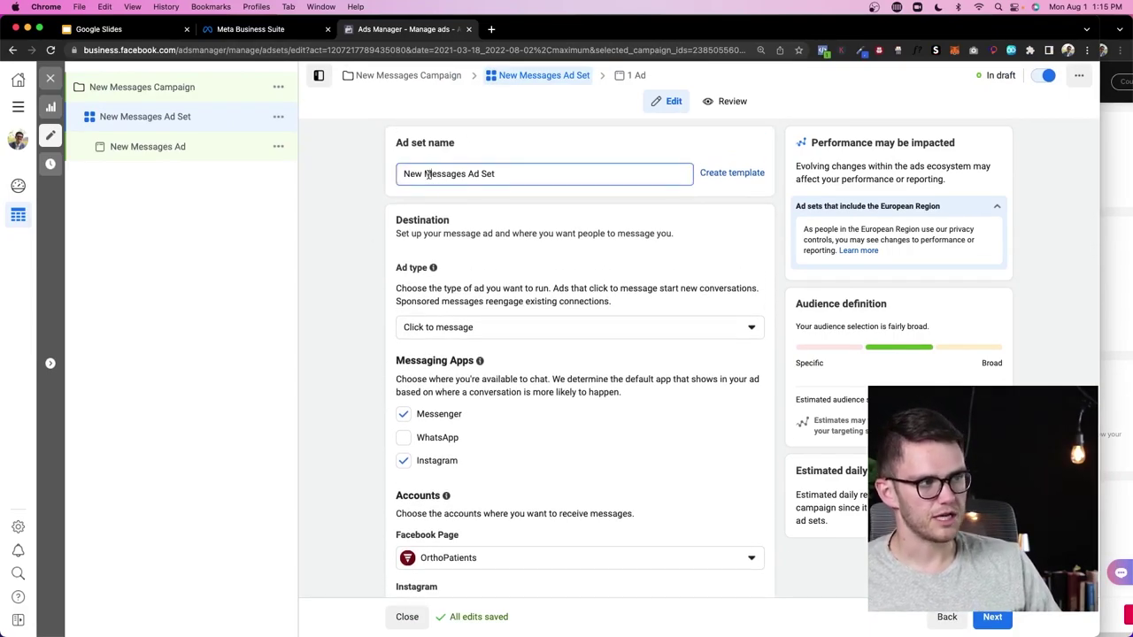
scroll(369, 214, down, 3)
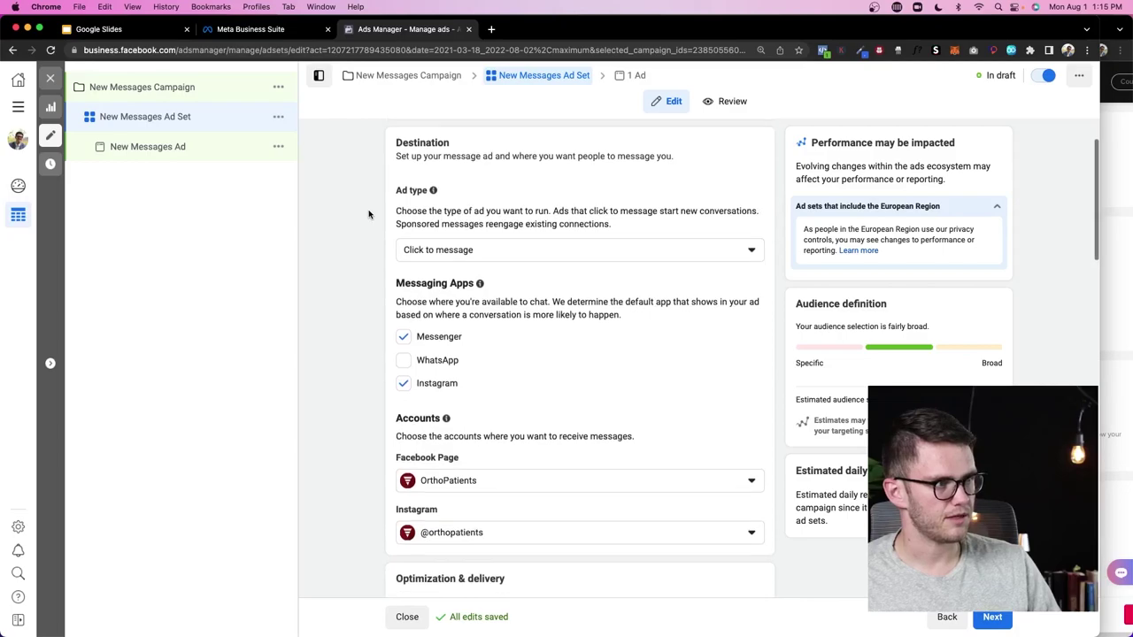
click(537, 239)
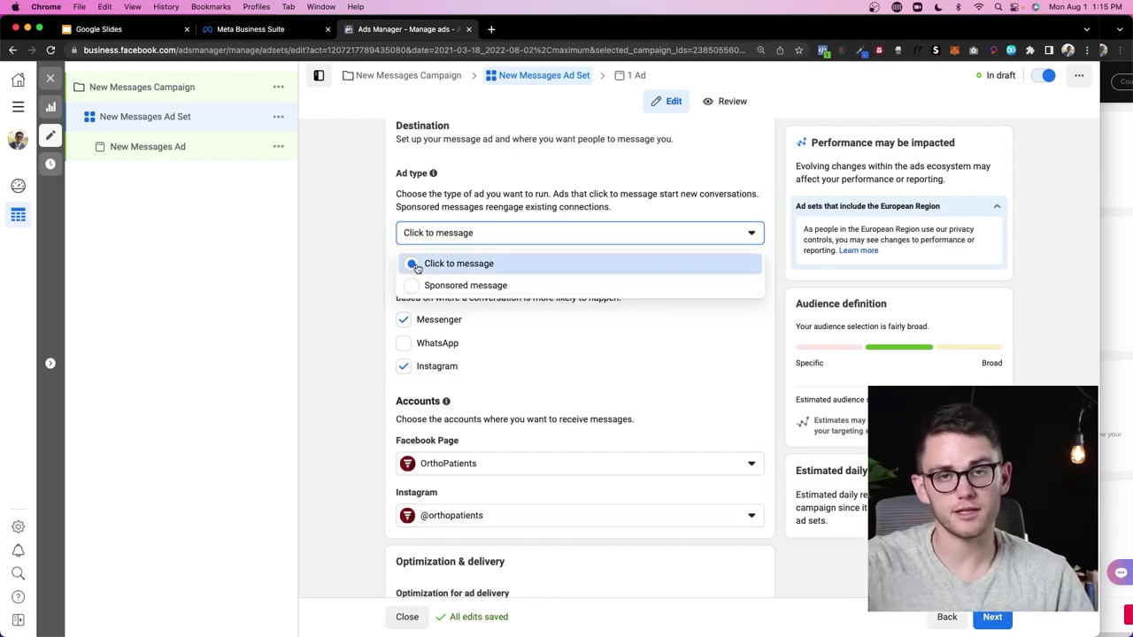
click(368, 264)
Review the ad set's messaging apps, receiving accounts, delivery optimization and schedule, including the optional end date
scroll(376, 332, down, 1)
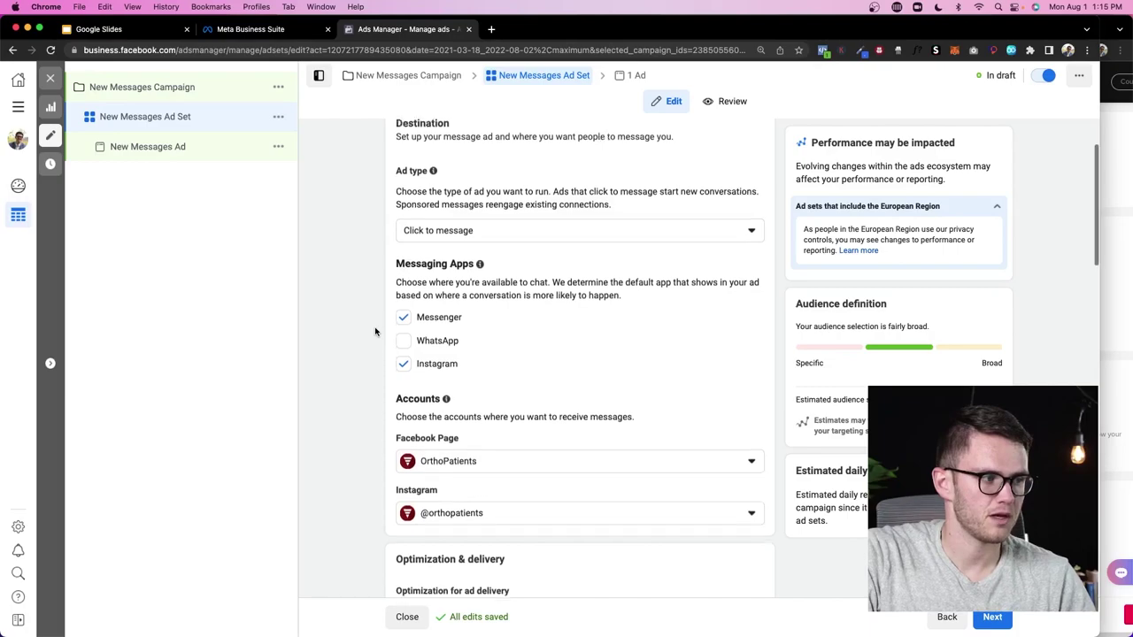
scroll(375, 331, down, 2)
scroll(381, 307, down, 1)
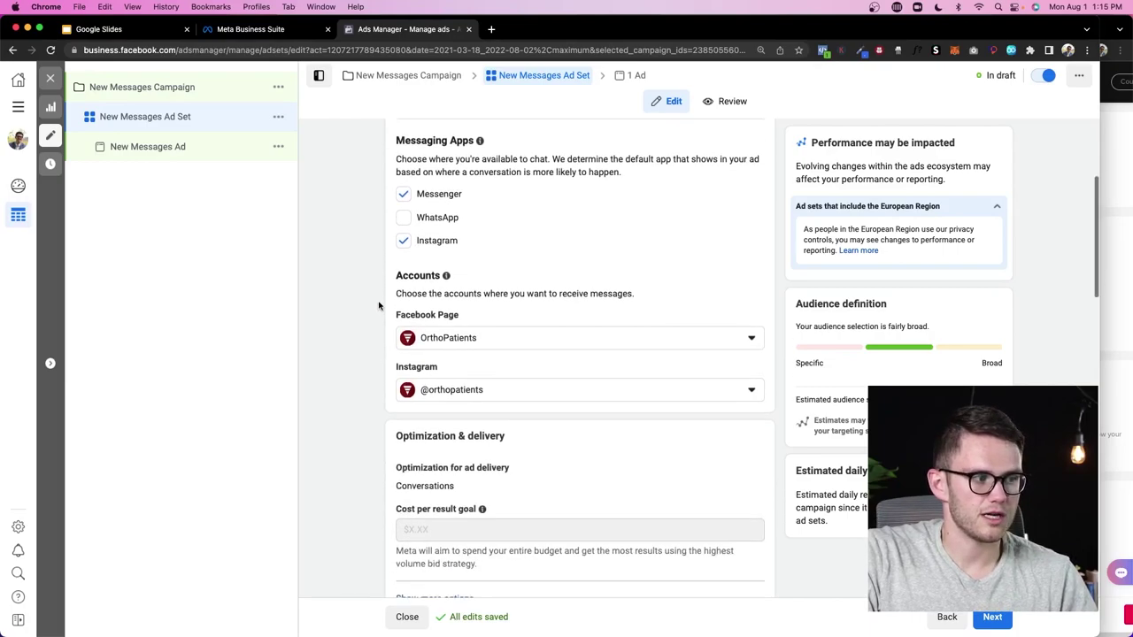
scroll(378, 306, down, 3)
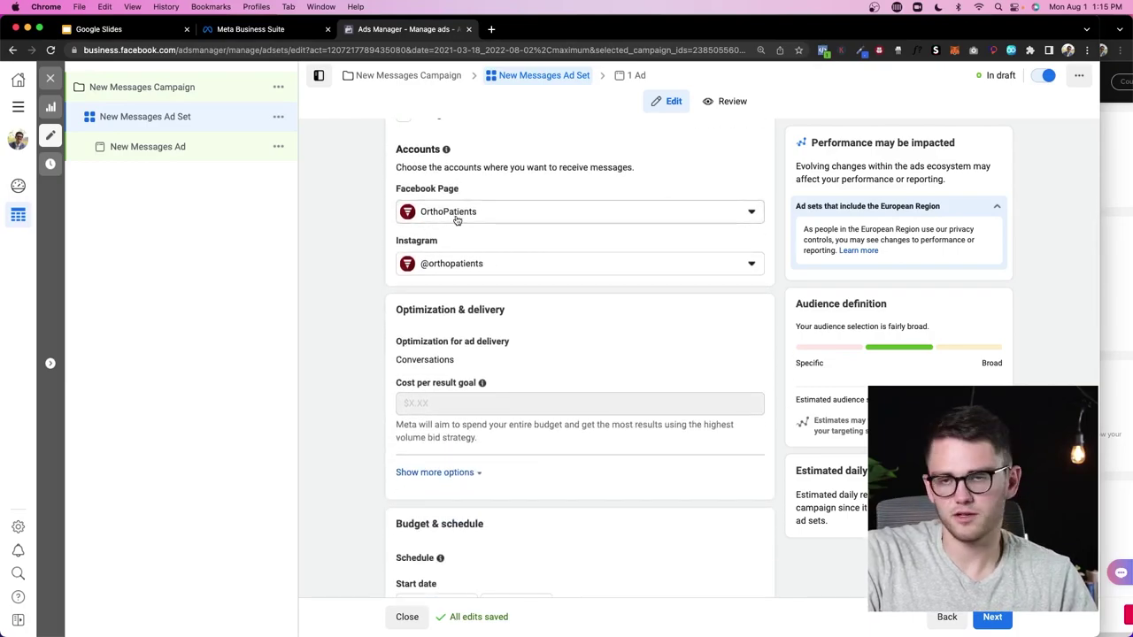
scroll(382, 311, down, 8)
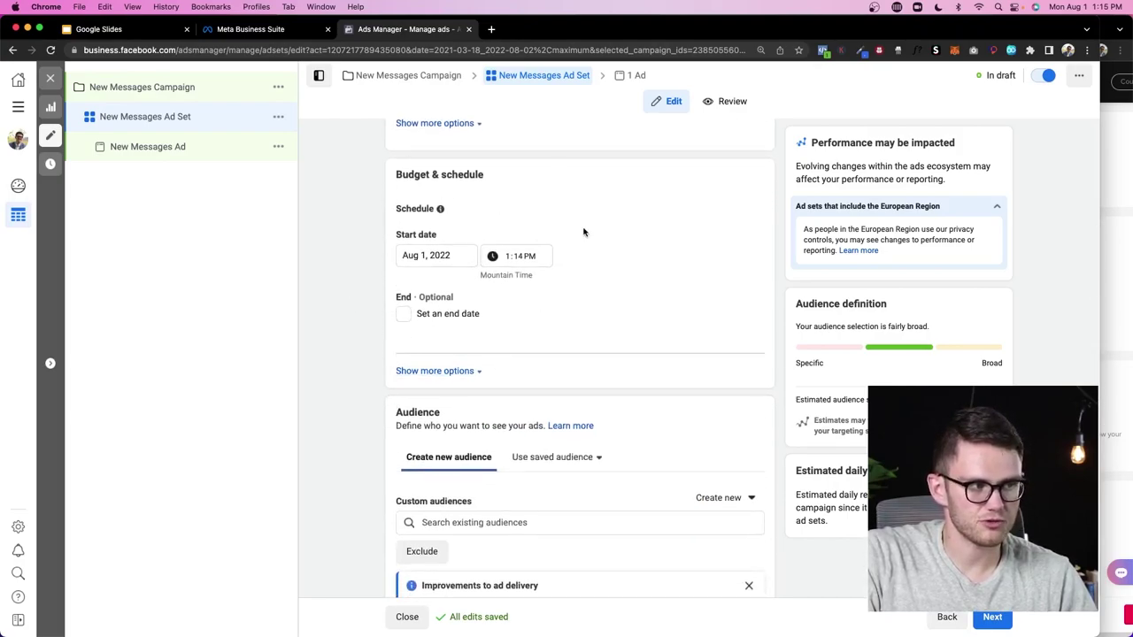
click(405, 322)
click(412, 320)
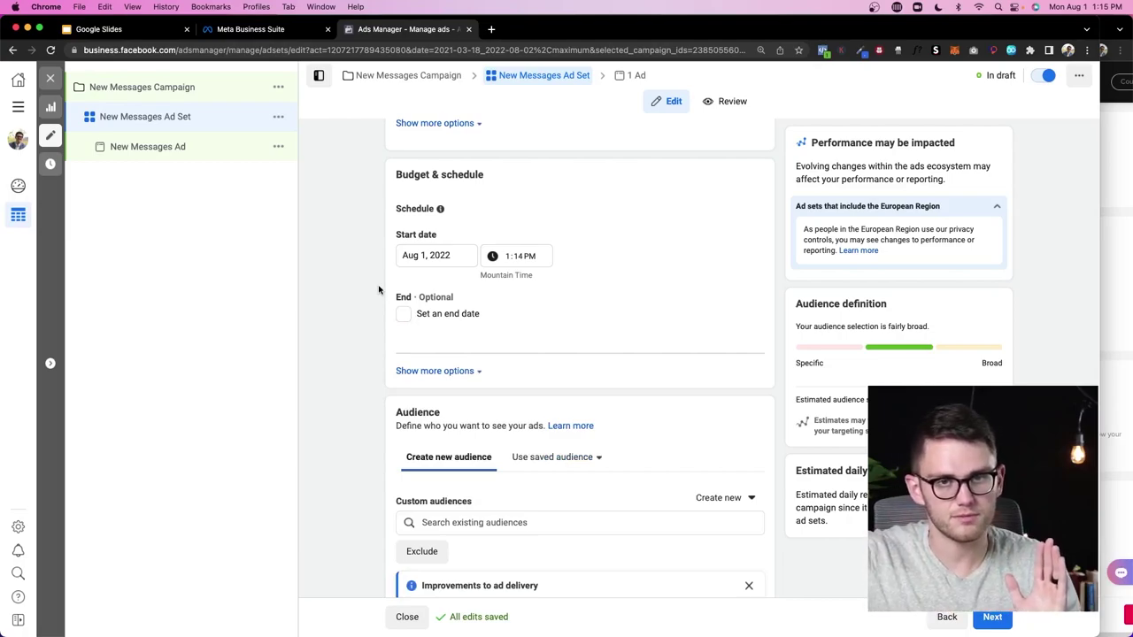
Remove the United Kingdom from the included locations in the ad set's audience
scroll(386, 297, down, 5)
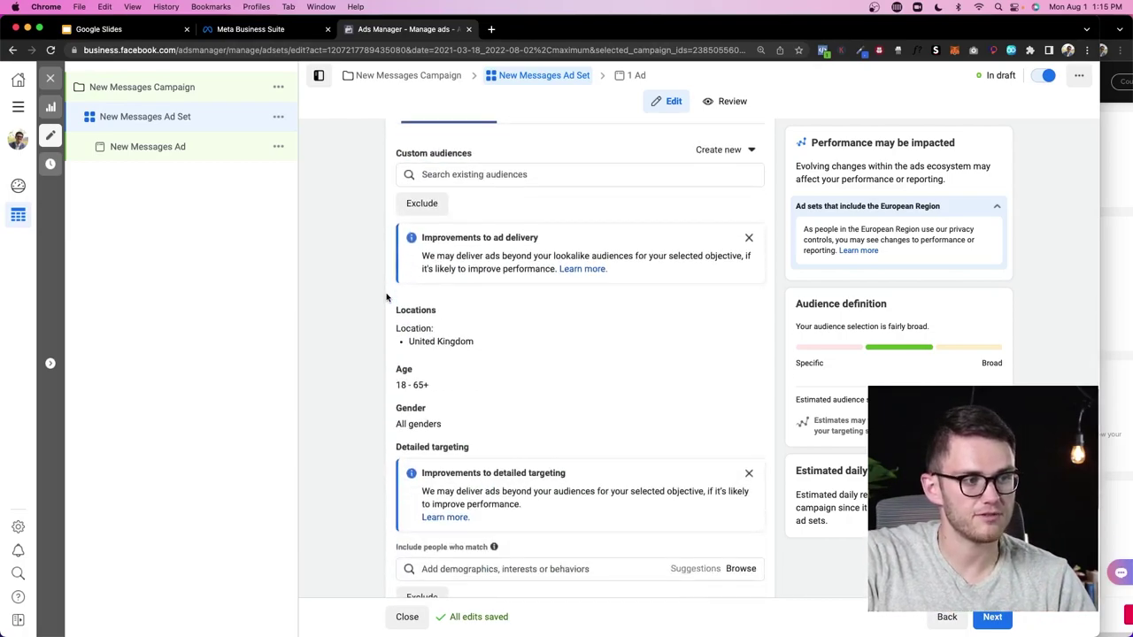
scroll(386, 297, up, 2)
scroll(386, 297, down, 4)
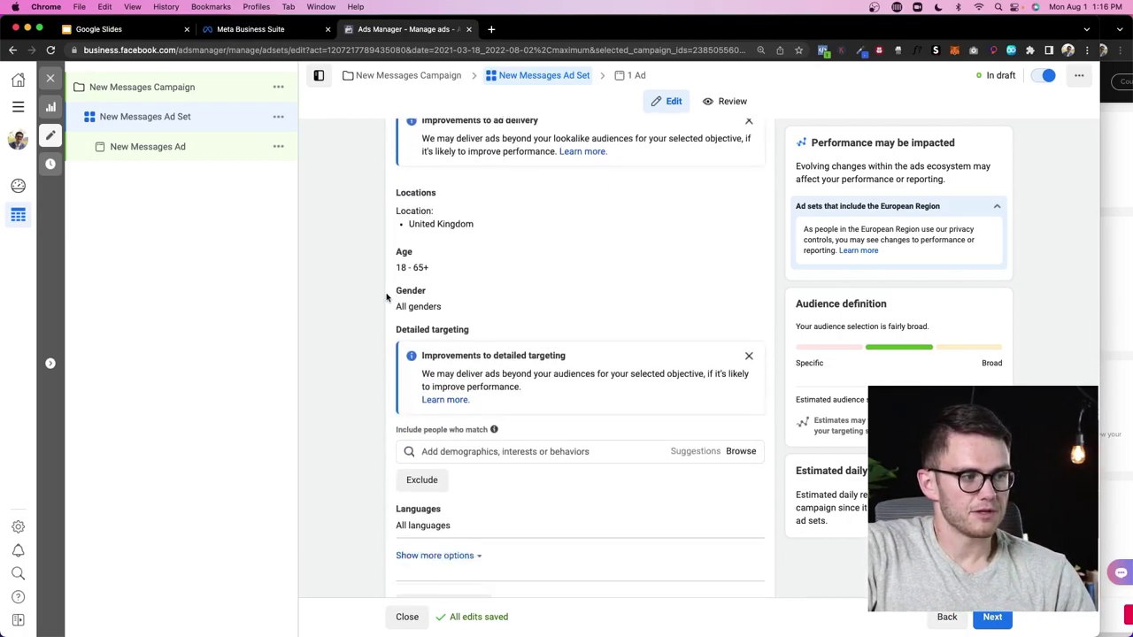
scroll(386, 298, up, 1)
scroll(386, 298, up, 3)
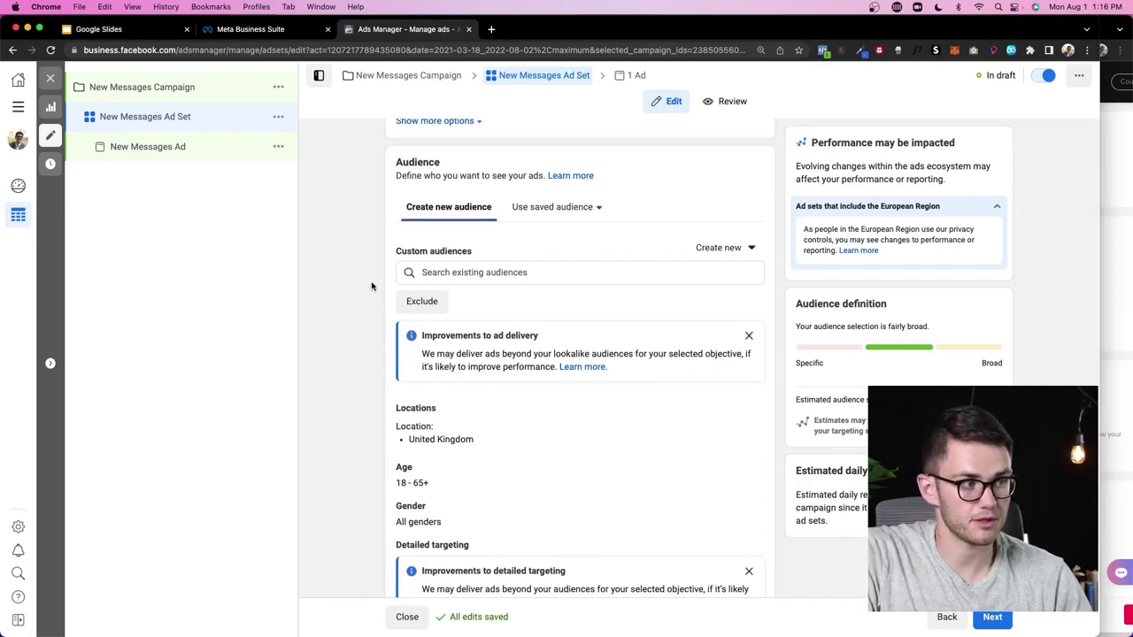
scroll(331, 271, up, 1)
scroll(360, 299, down, 5)
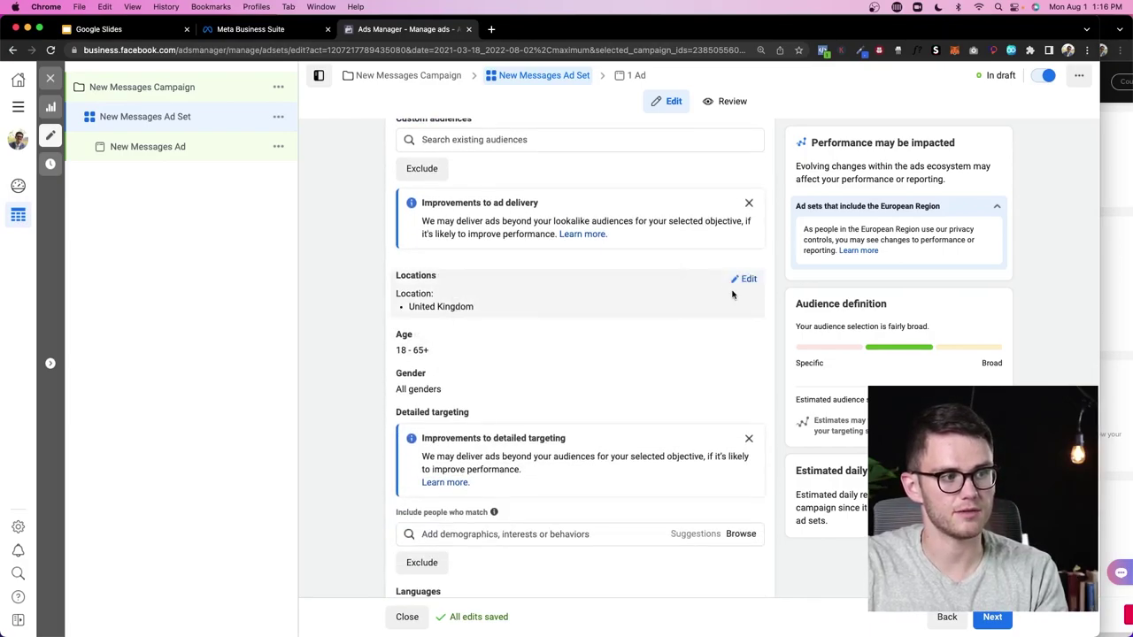
click(744, 281)
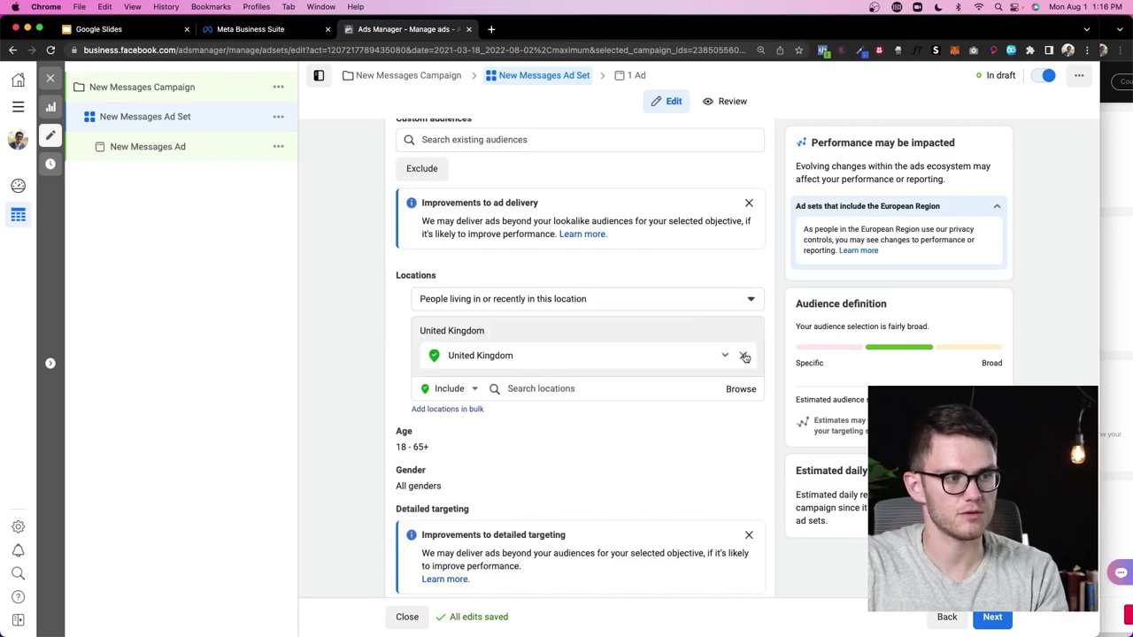
click(744, 356)
Try to add the address "smith chiropractic" as an included audience location, and clear the search text
click(575, 363)
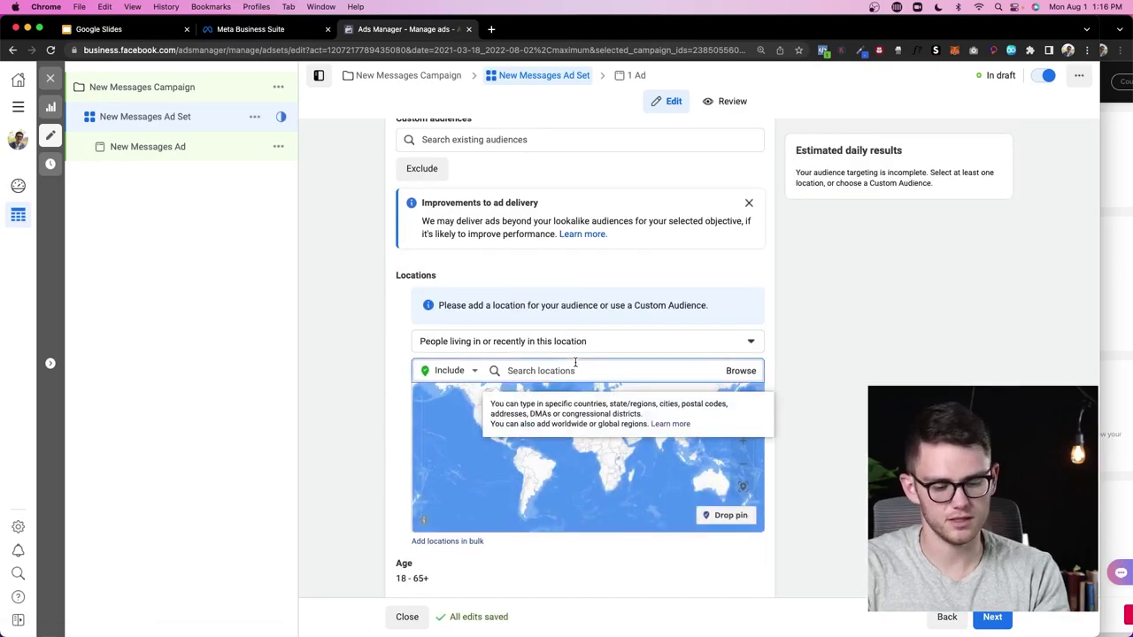
text(smith chiropractic)
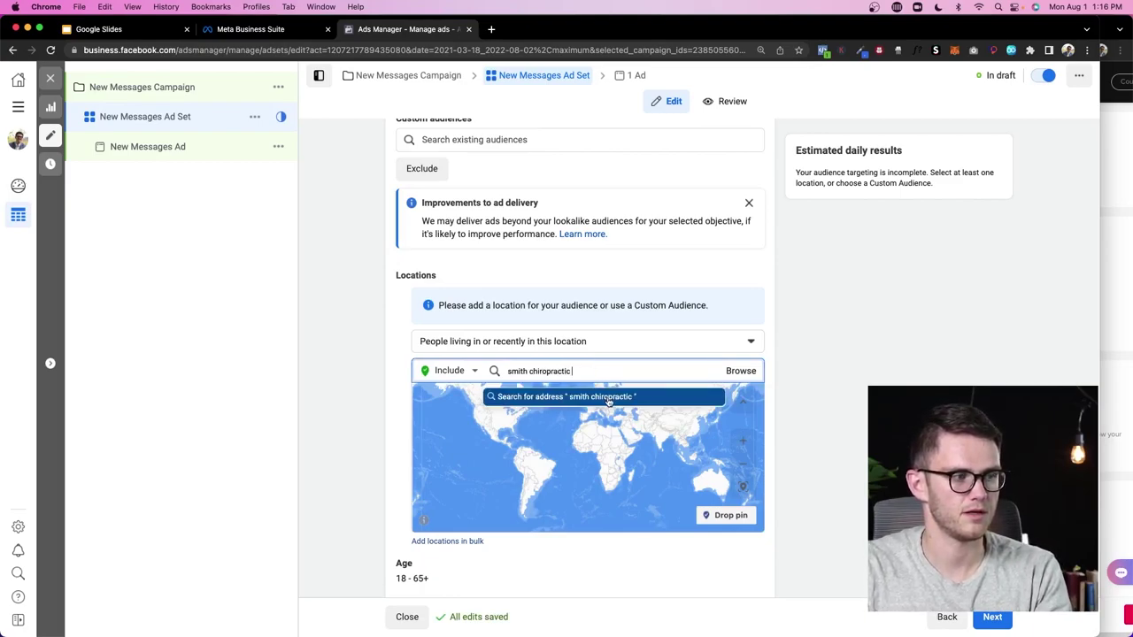
click(609, 403)
click(588, 370)
click(594, 372)
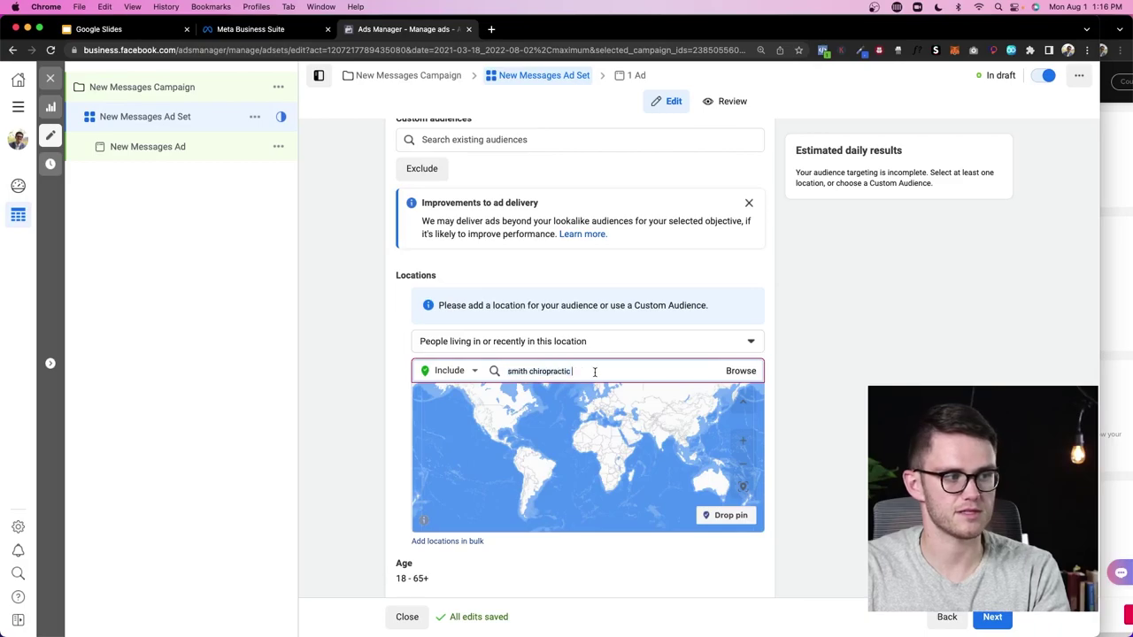
key(BackSpace)
key(BackSpace)
key(BackSpace)
key(BackSpace)
key(BackSpace)
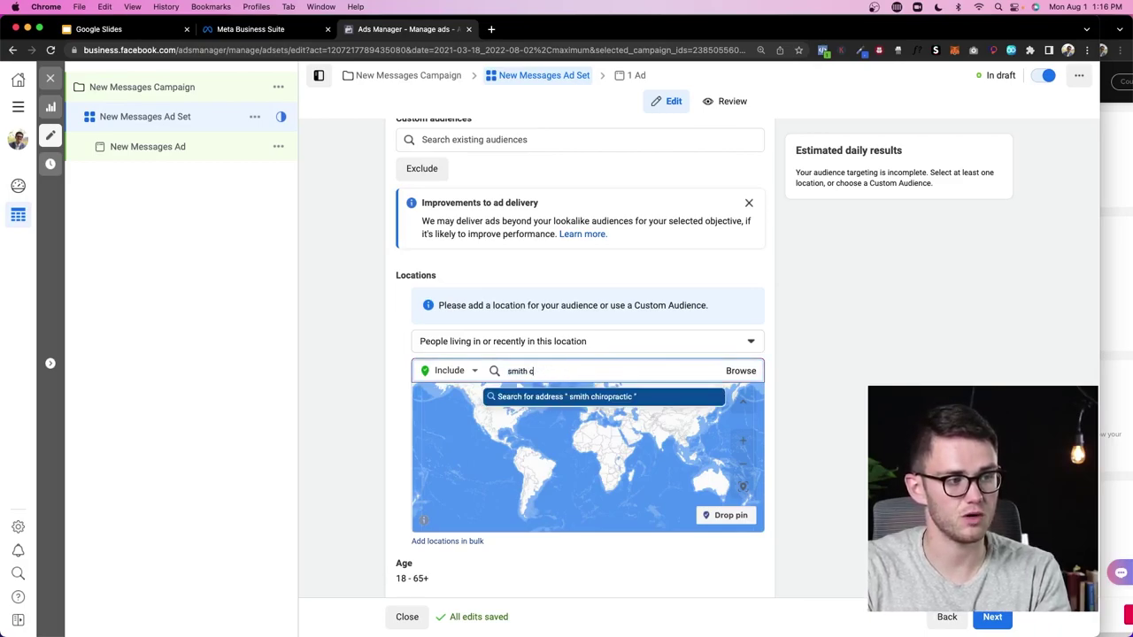
key(BackSpace)
Search Google for "smith chiropractic ny" in a new browser tab and copy the street address of Smith Chiropractic Center
click(742, 372)
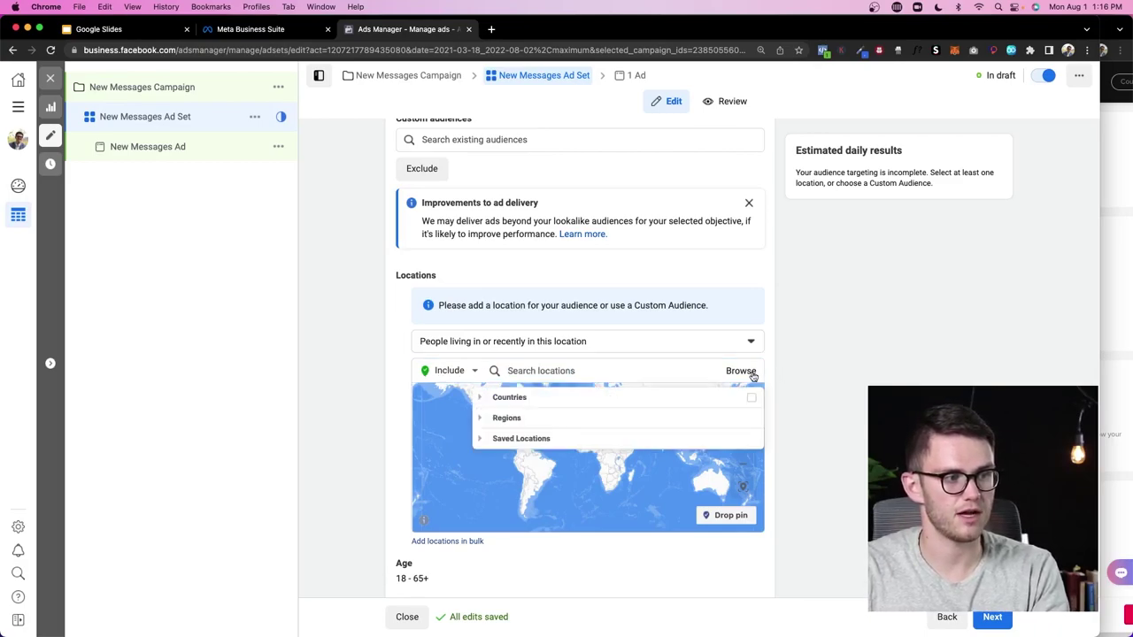
click(491, 28)
text(smith chir)
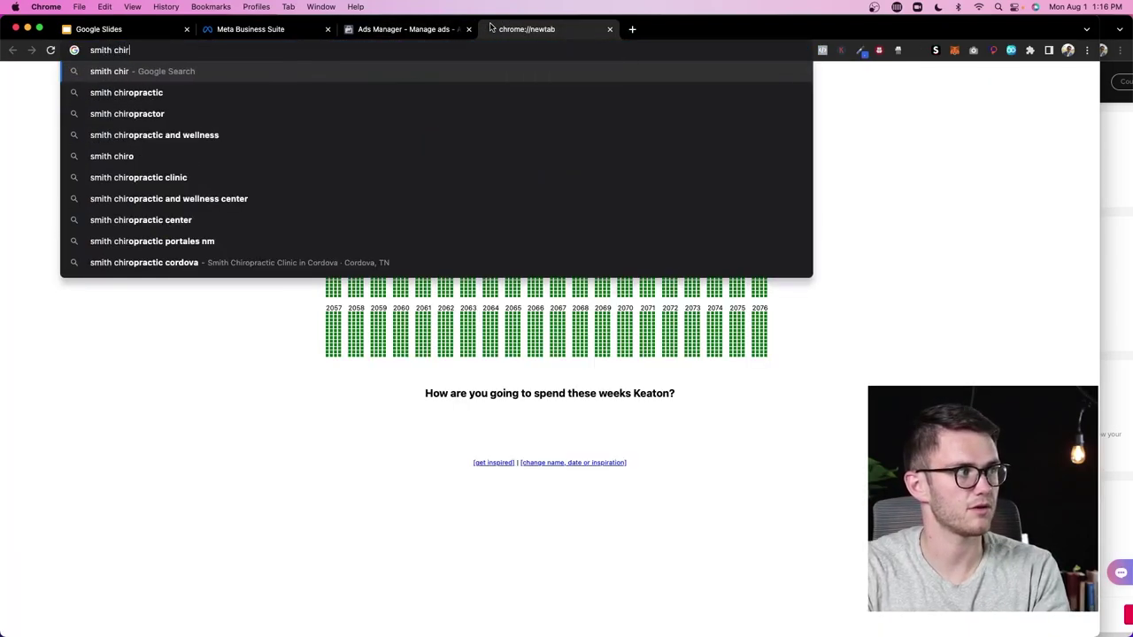
text(opractic)
key(Return)
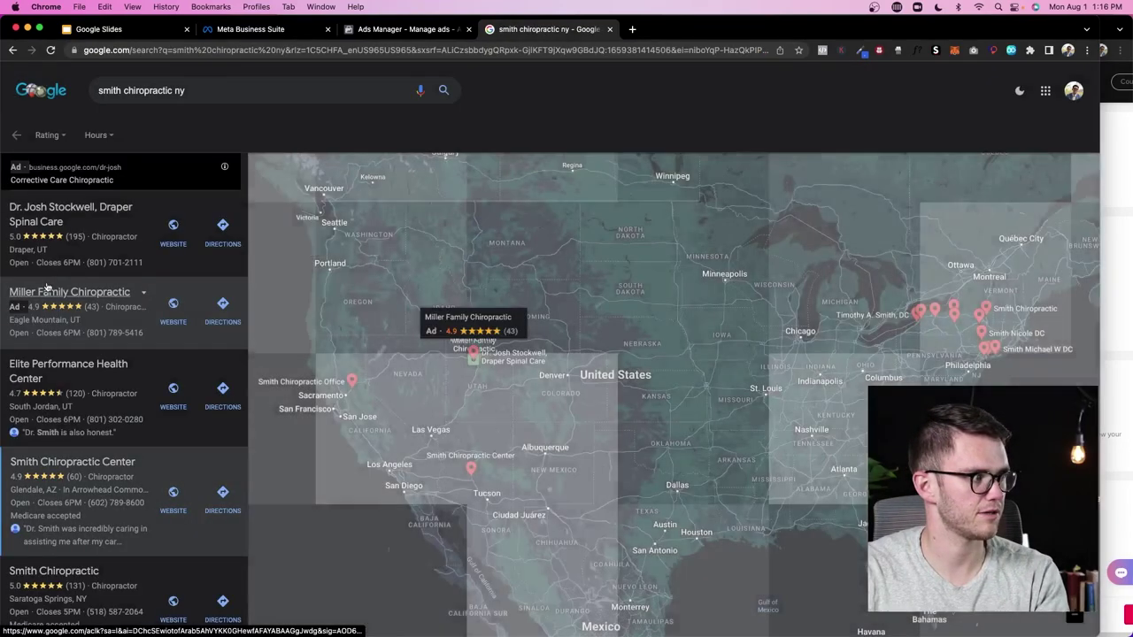
click(127, 502)
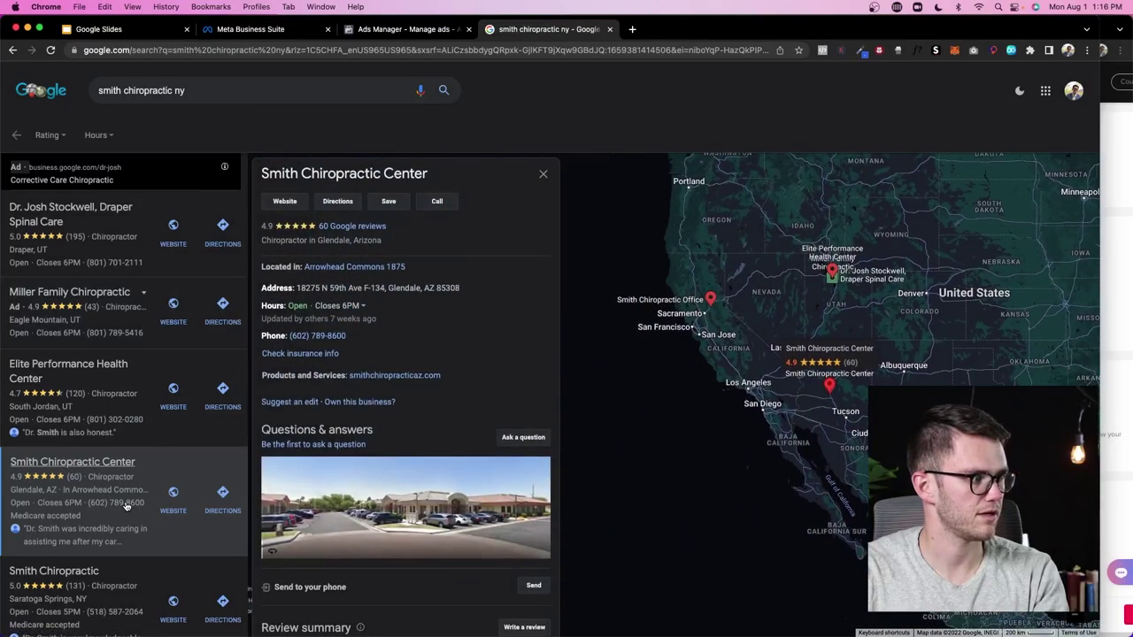
drag(460, 292, 297, 290)
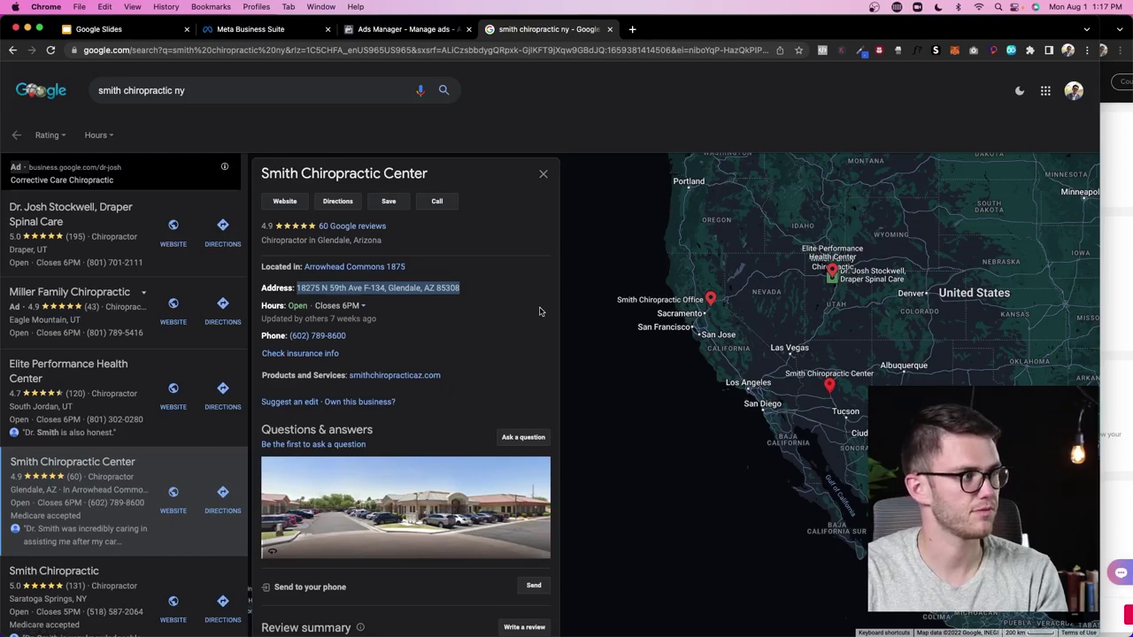
key(super+c)
Return to Ads Manager and add the copied street address as an included location in the ad set's audience
click(406, 29)
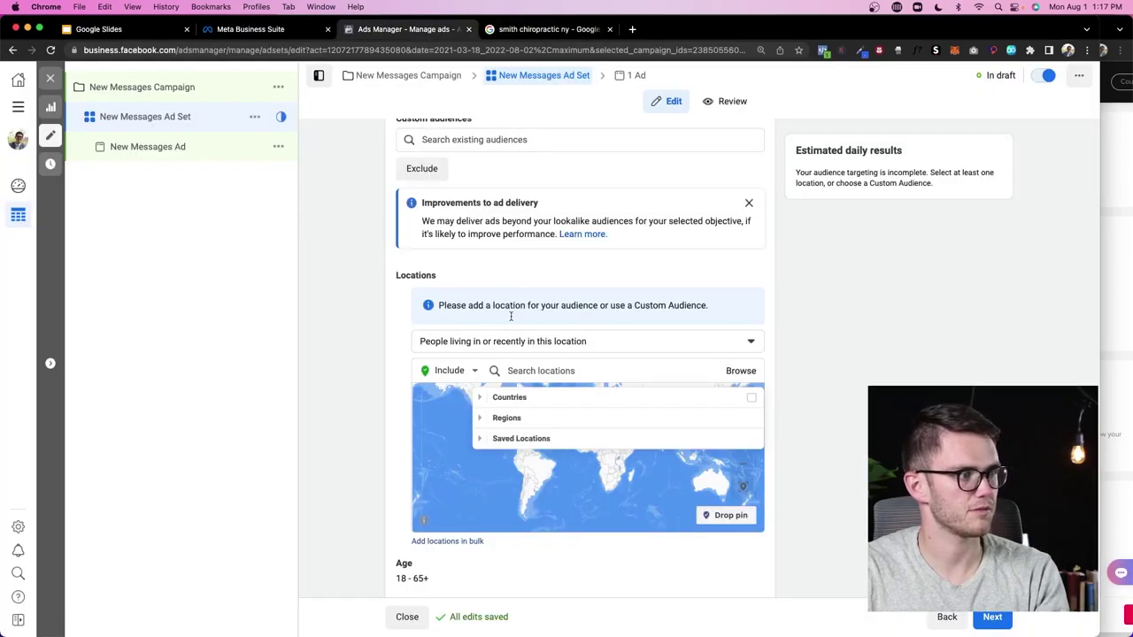
click(546, 373)
key(super+v)
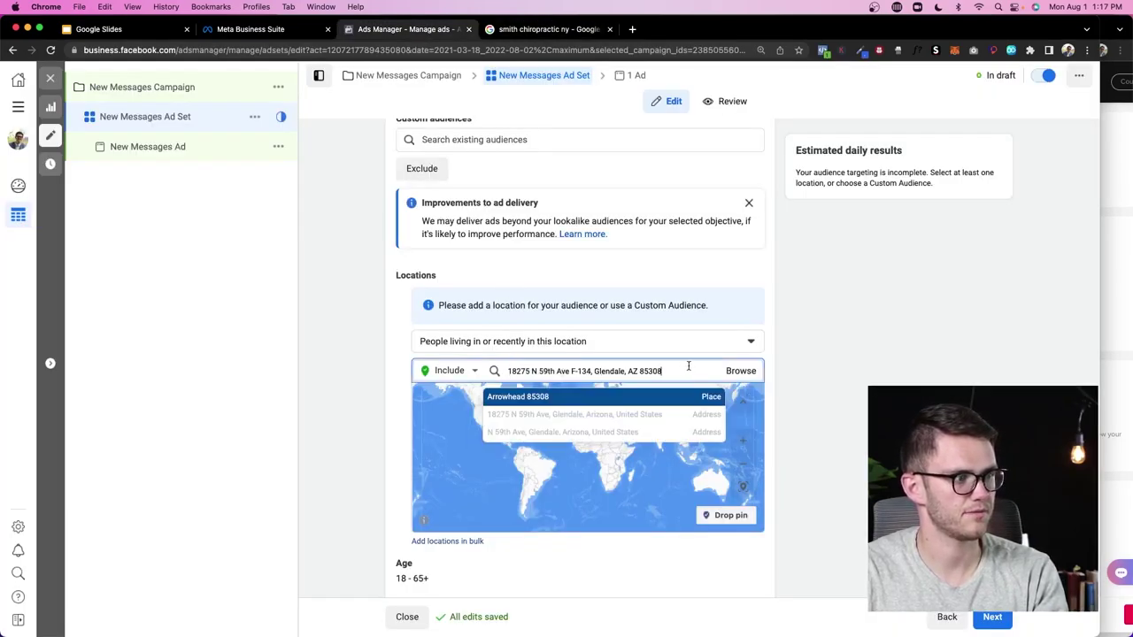
click(591, 415)
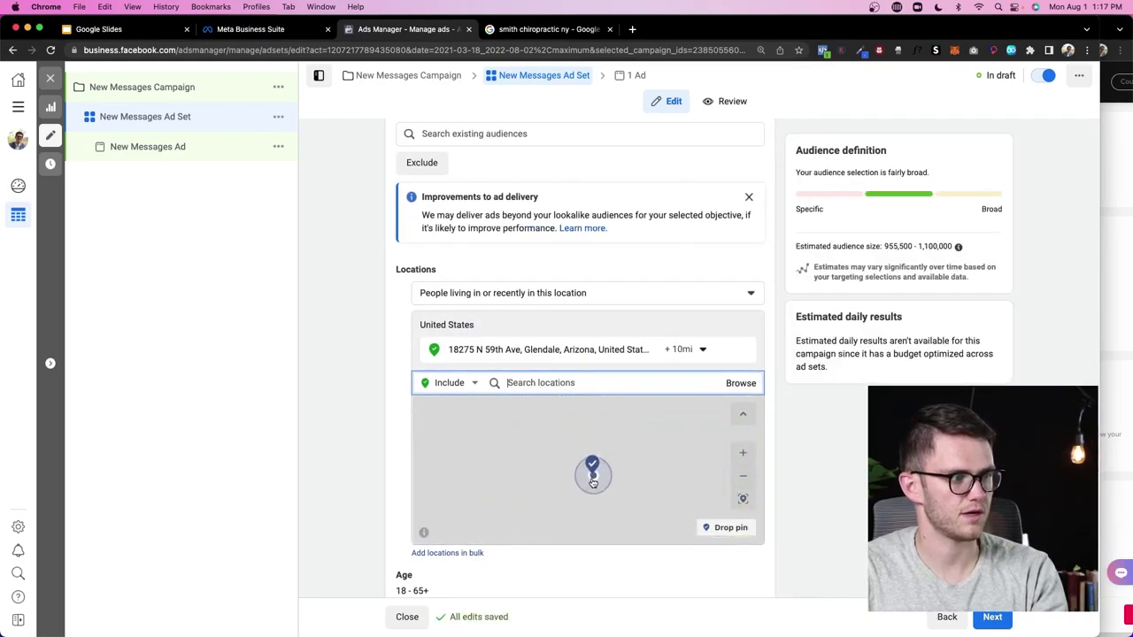
Set the targeting radius around the included address to 6 miles
click(704, 351)
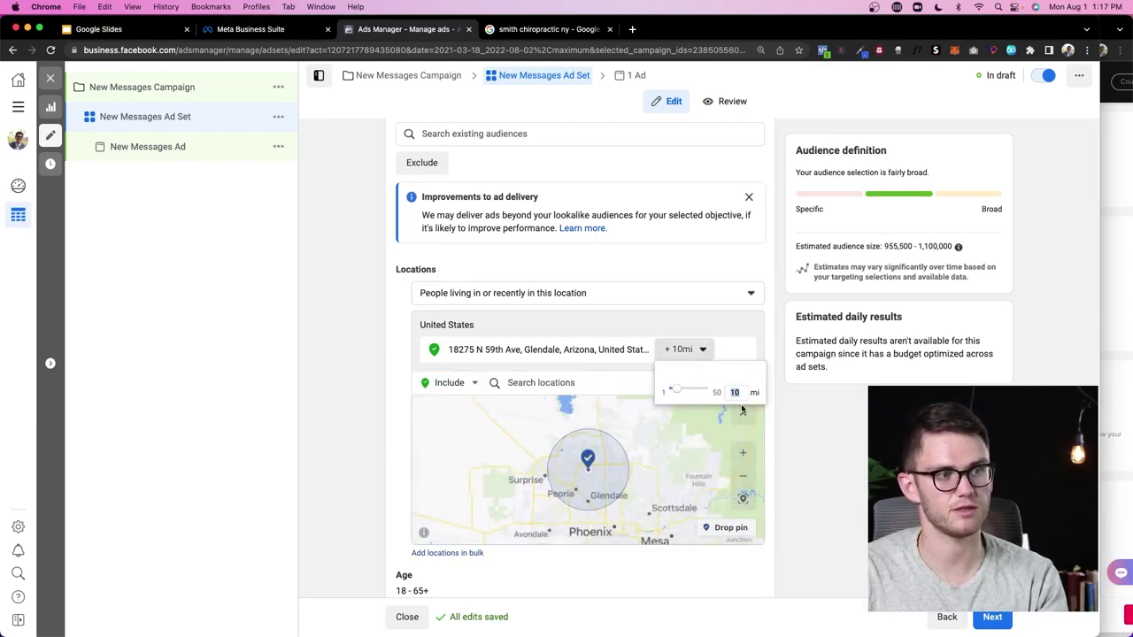
double_click(738, 393)
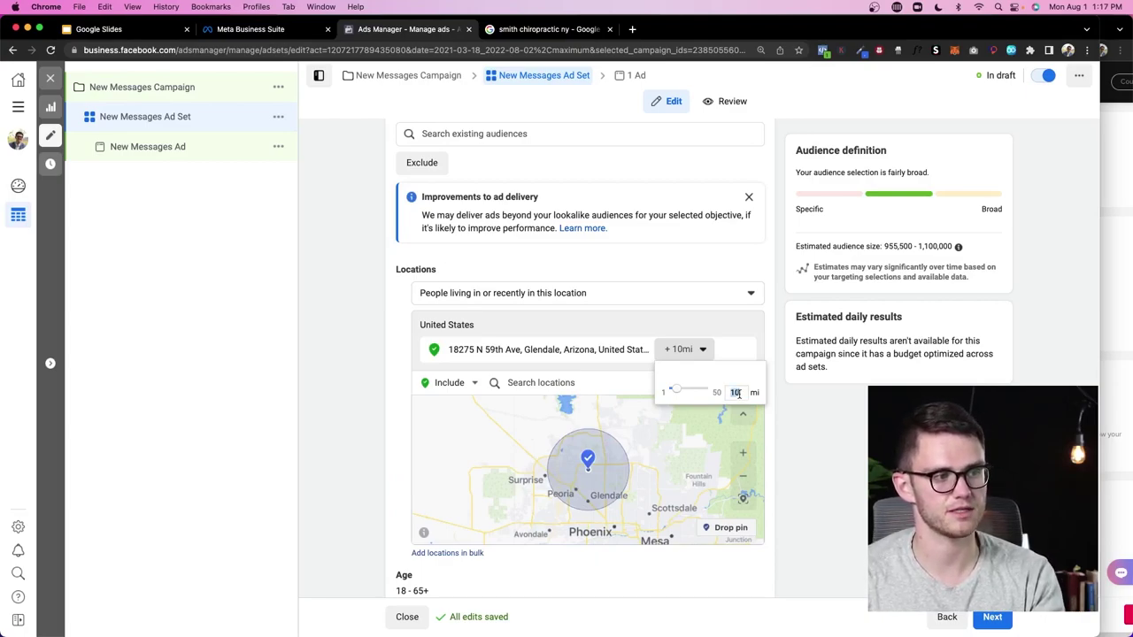
text(6)
key(Return)
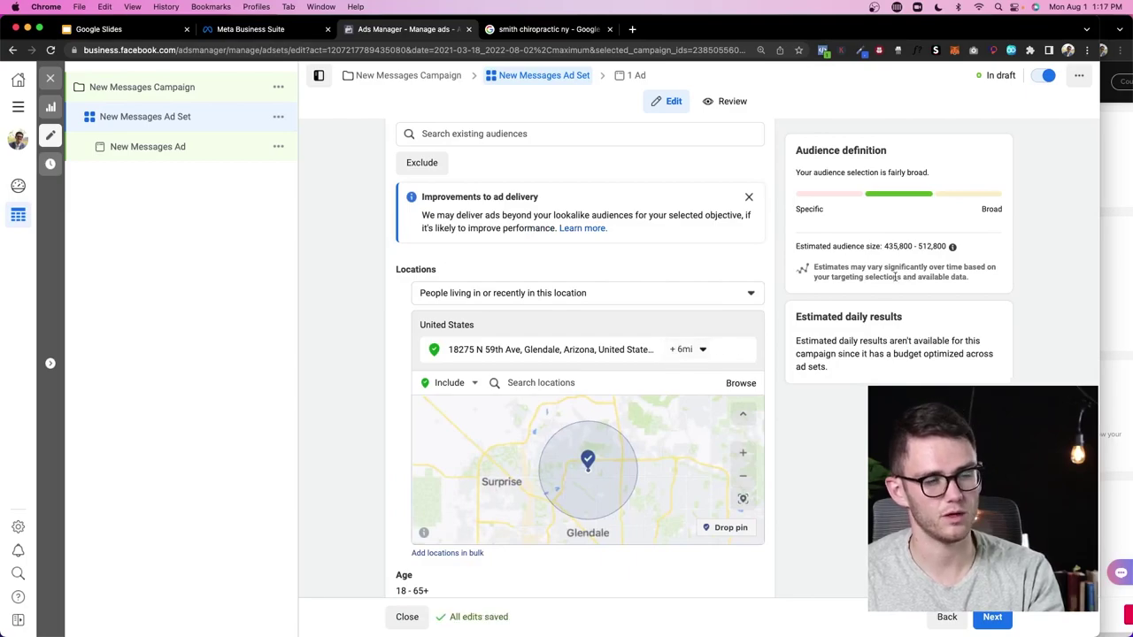
Reduce the targeting radius around the included address to 4 miles
click(699, 350)
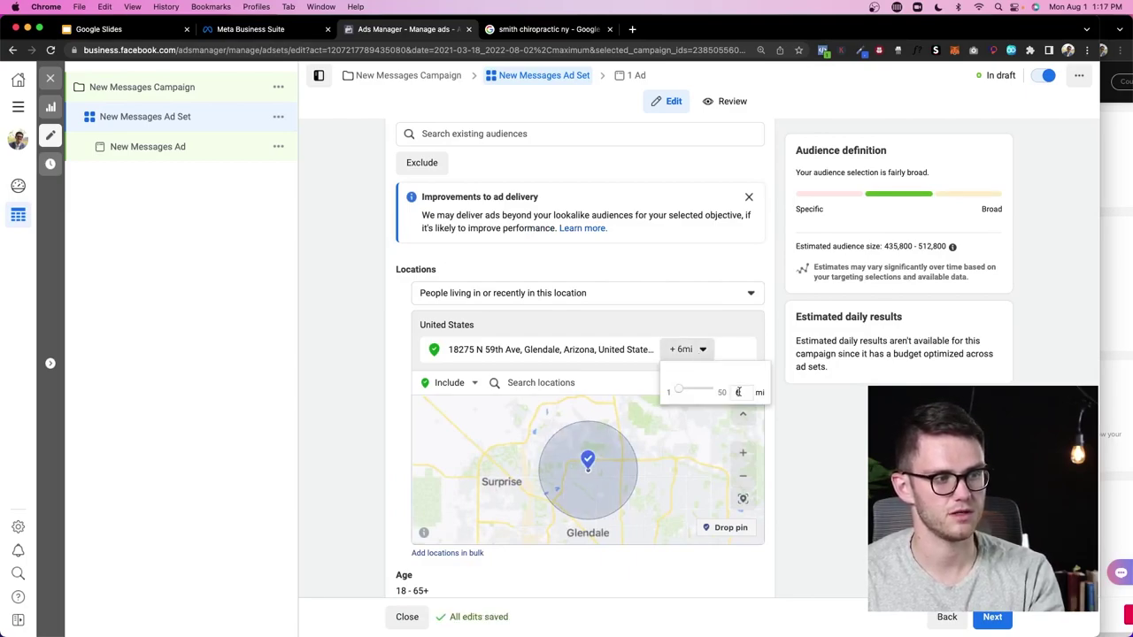
text(4)
key(Return)
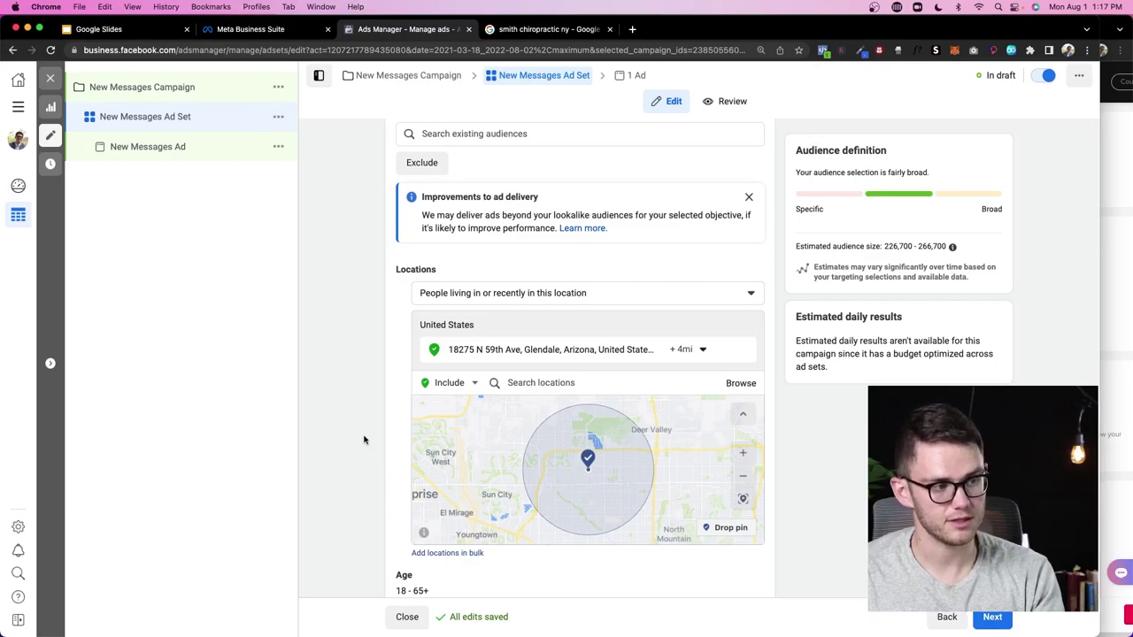
Try targeting only "People living in this location", and switch back to "People living in or recently in this location"
scroll(362, 439, down, 1)
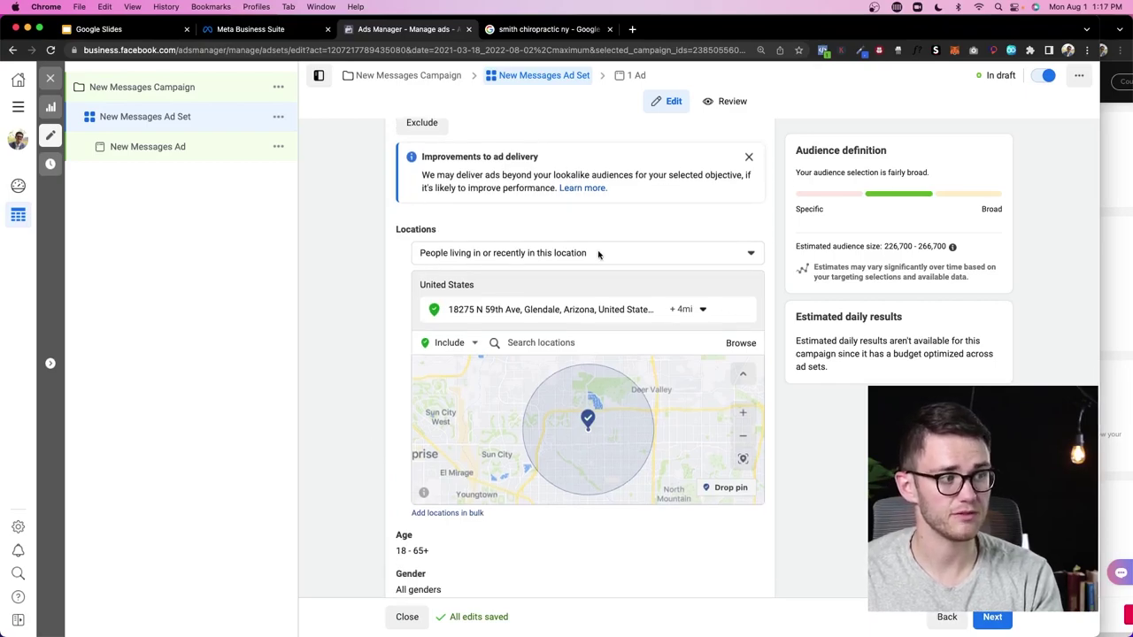
click(757, 256)
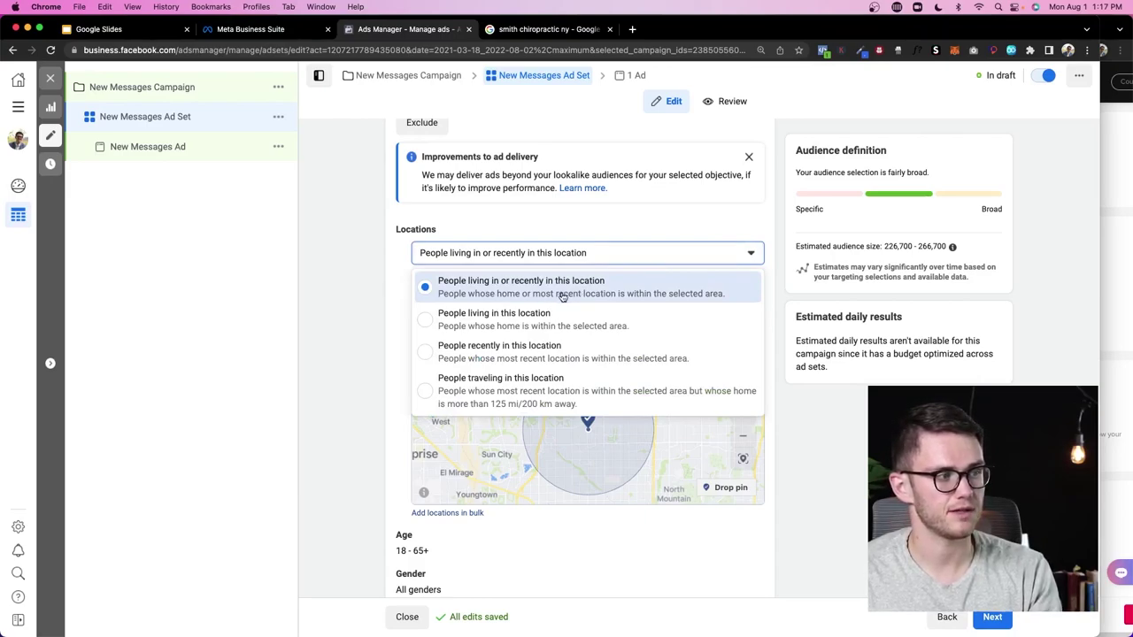
click(496, 326)
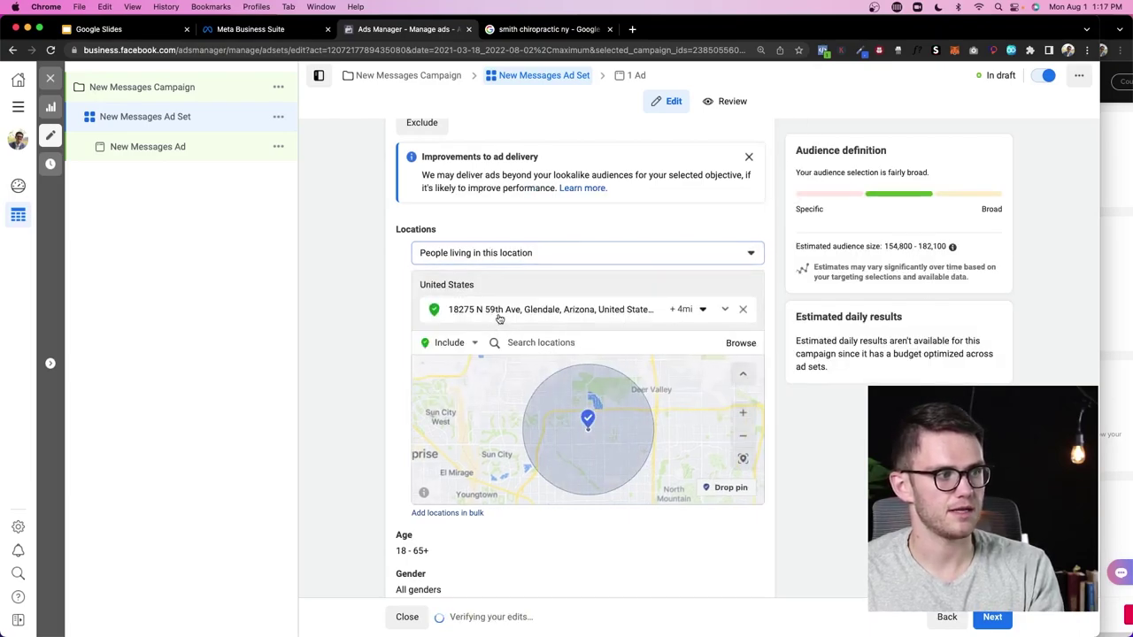
click(566, 256)
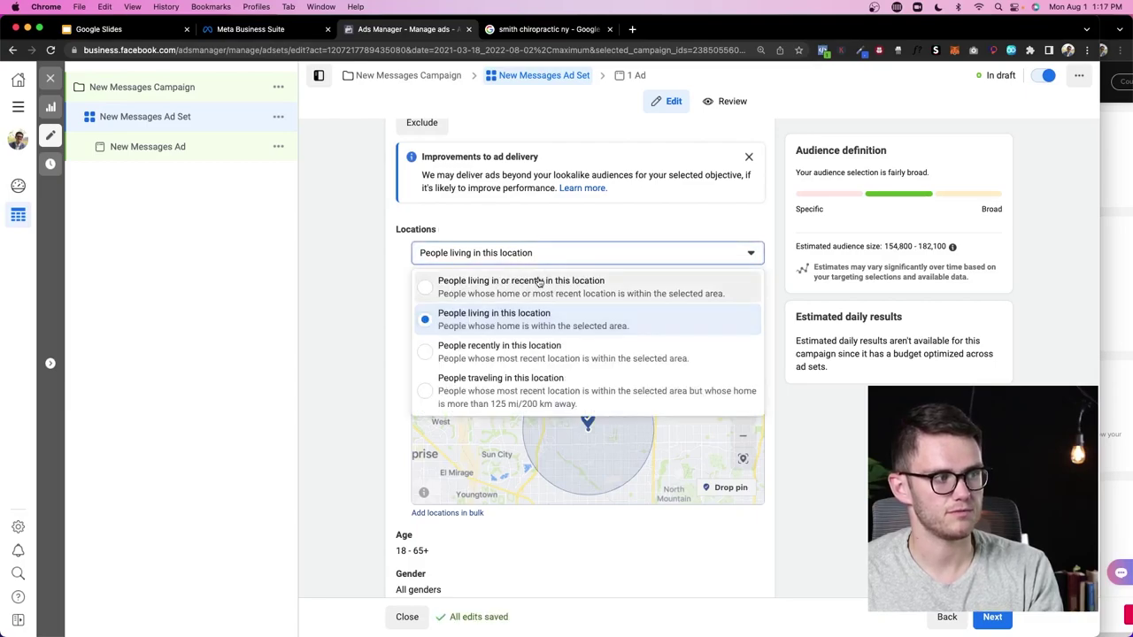
click(539, 281)
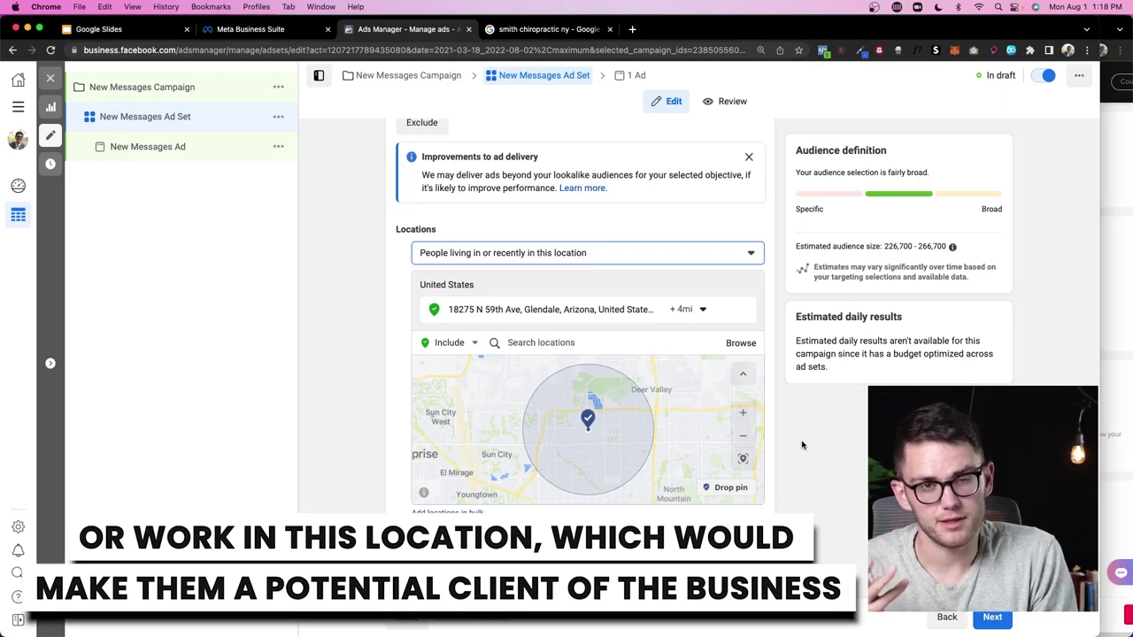
Set the audience's minimum age to 25 and check the estimated audience size
scroll(796, 440, down, 2)
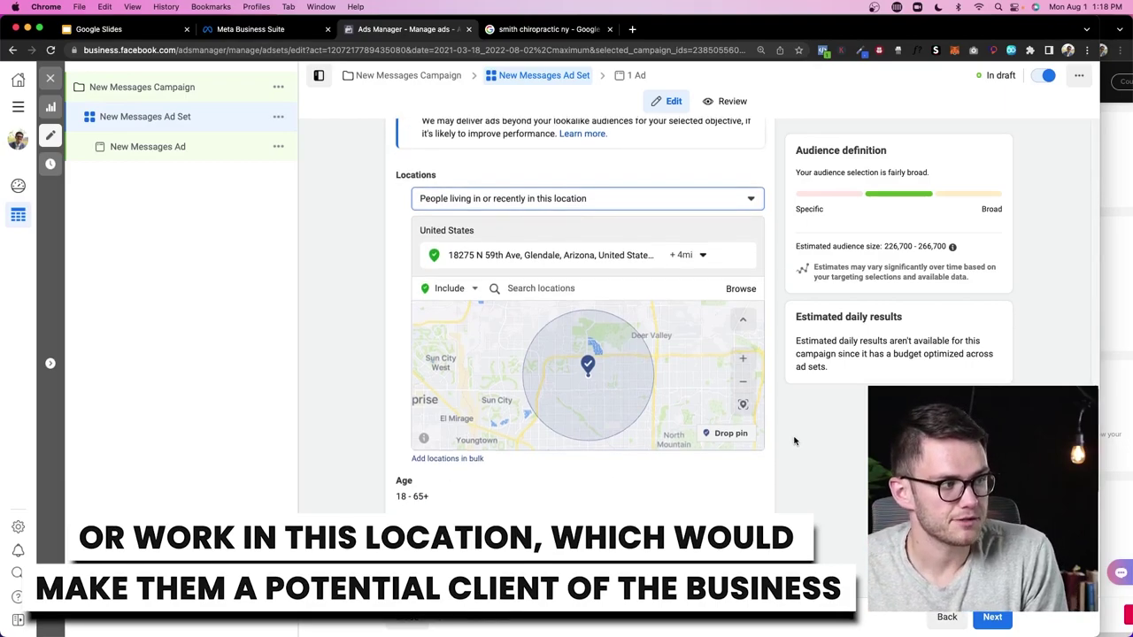
scroll(584, 354, down, 3)
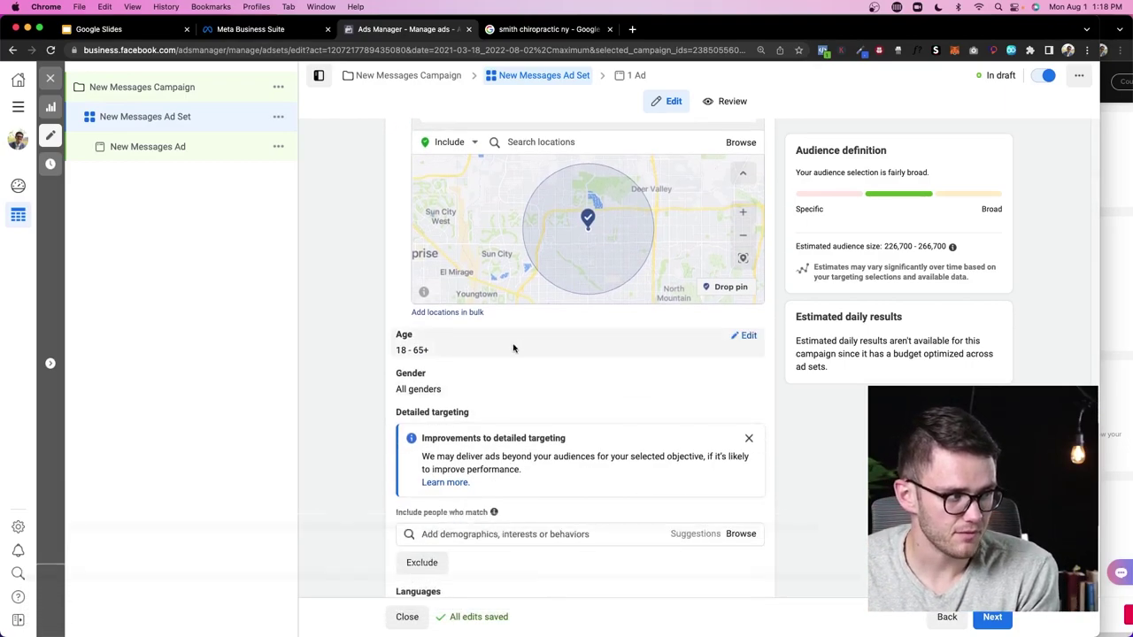
click(747, 339)
click(434, 355)
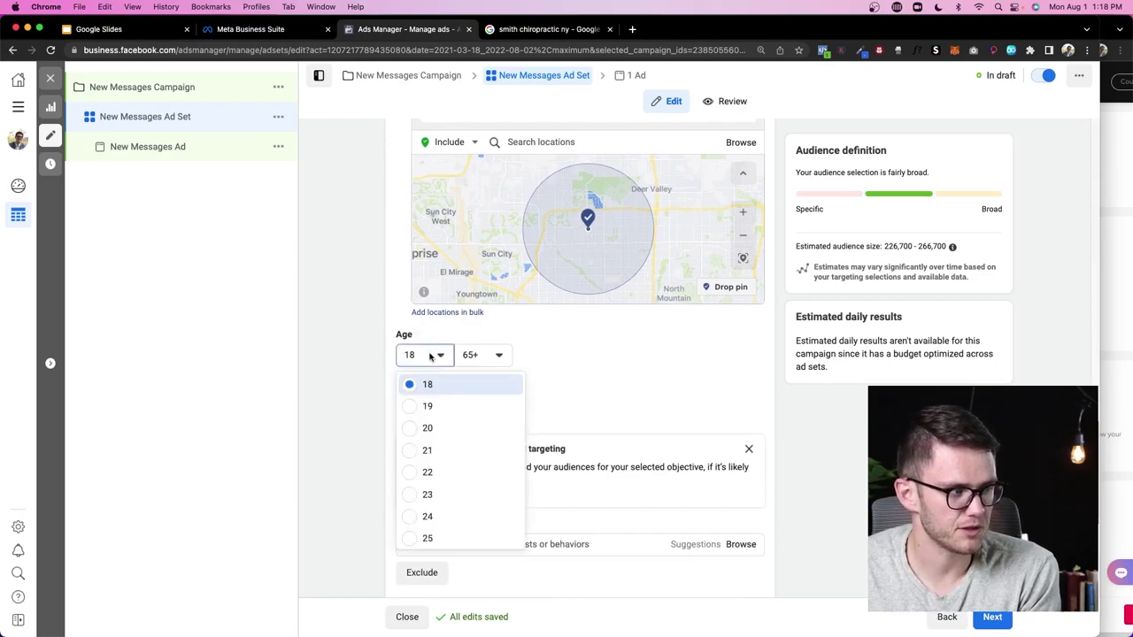
scroll(440, 504, down, 2)
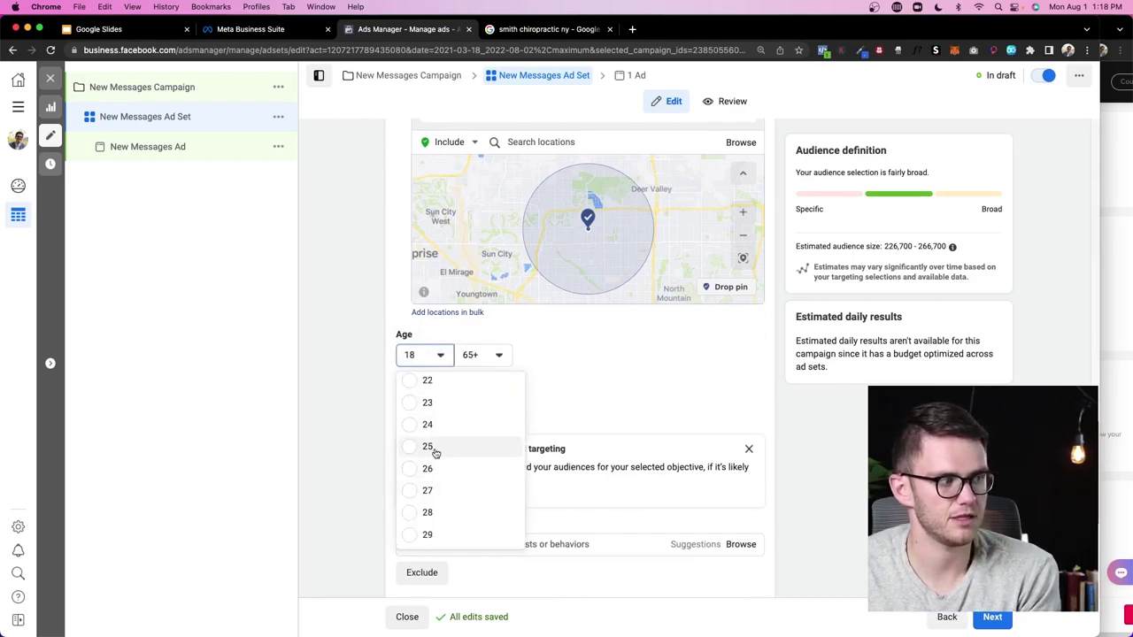
click(430, 447)
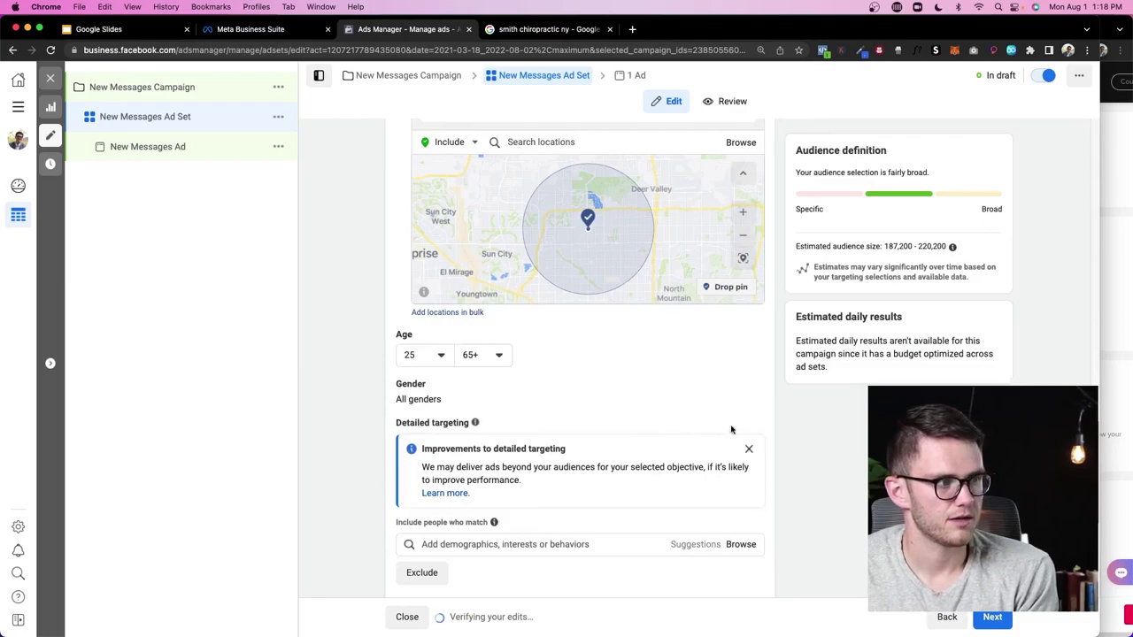
drag(884, 246, 920, 266)
click(792, 432)
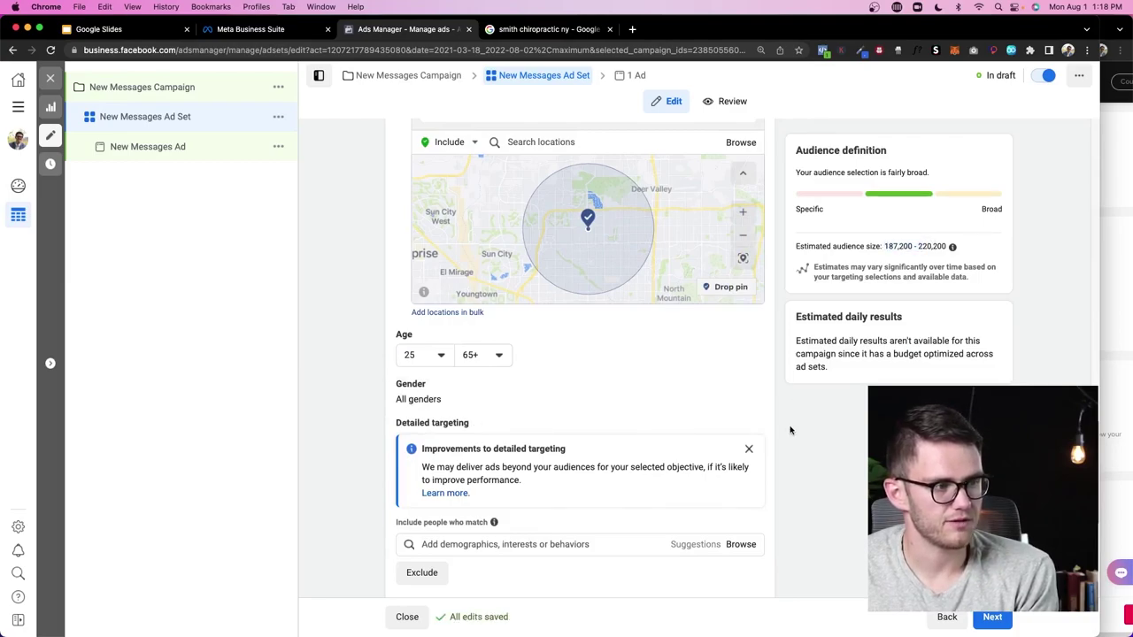
Dismiss the detailed targeting improvements notice and review the audience's location, age, gender and language settings
scroll(763, 390, down, 3)
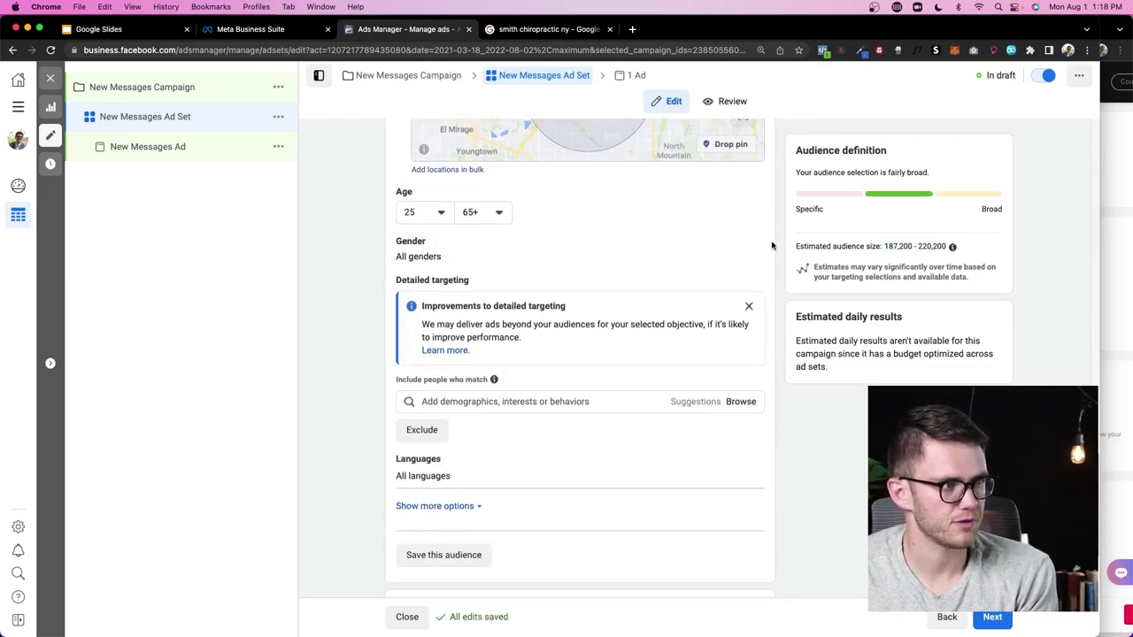
click(748, 306)
scroll(801, 389, down, 2)
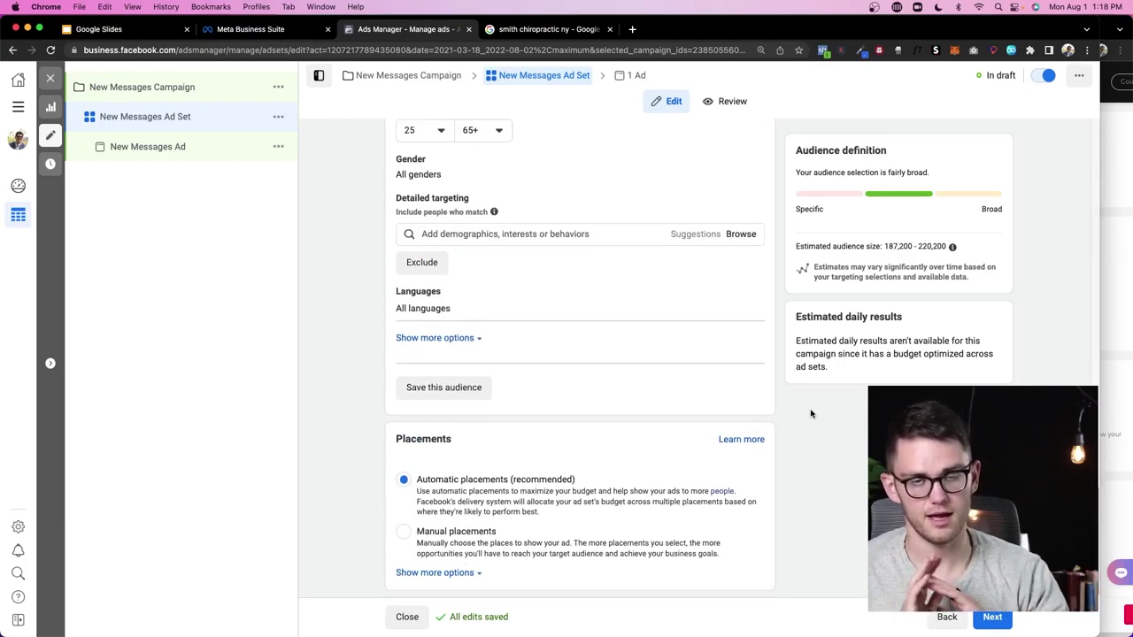
scroll(807, 407, up, 5)
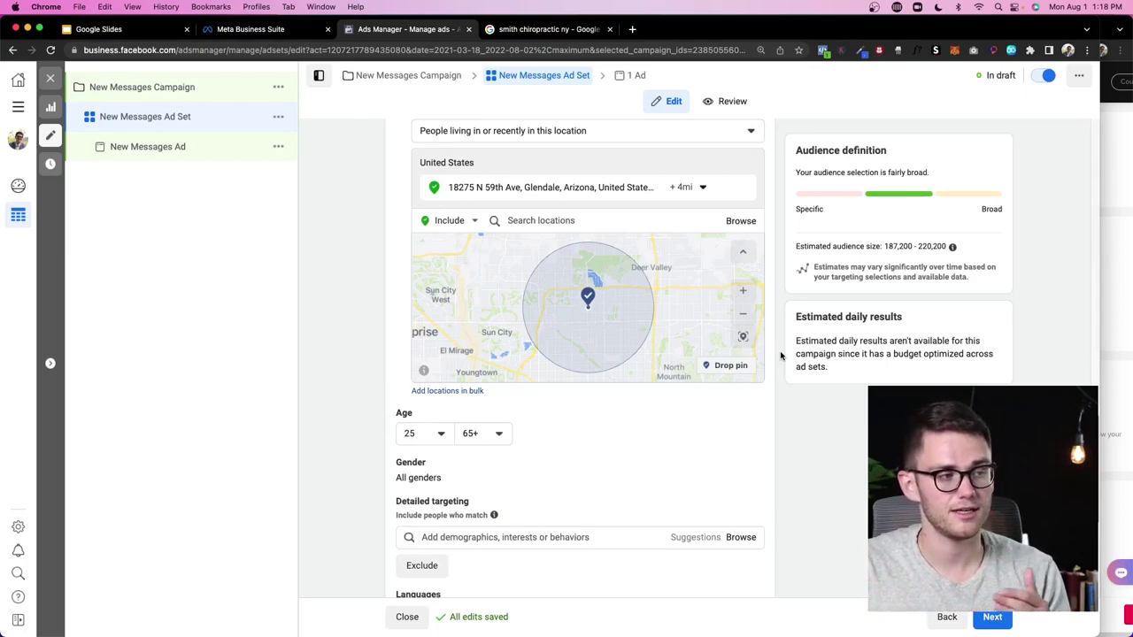
Switch the ad set to manual placements and keep only Facebook Feed and Instagram feed among the feed placements
scroll(777, 363, down, 5)
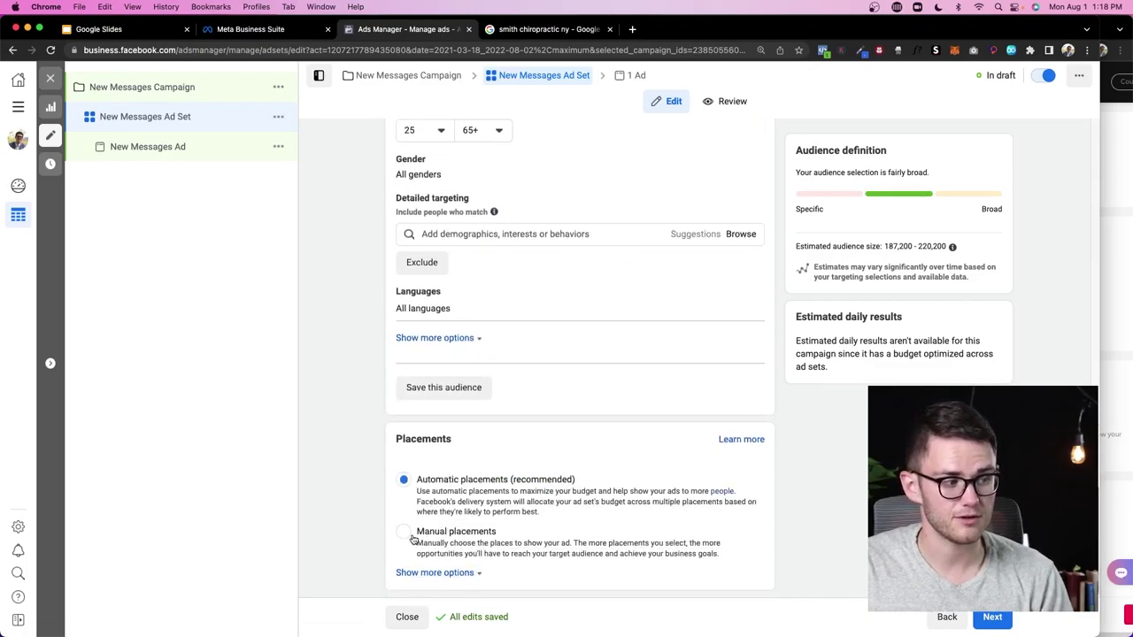
click(554, 531)
scroll(603, 302, down, 4)
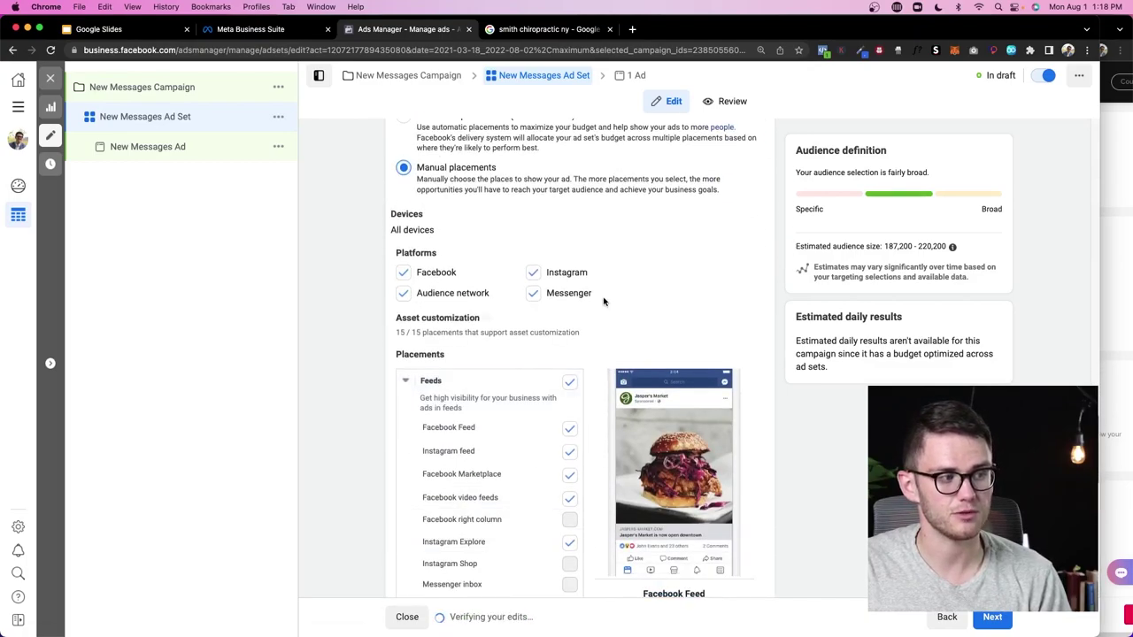
click(569, 381)
scroll(571, 389, down, 2)
click(570, 398)
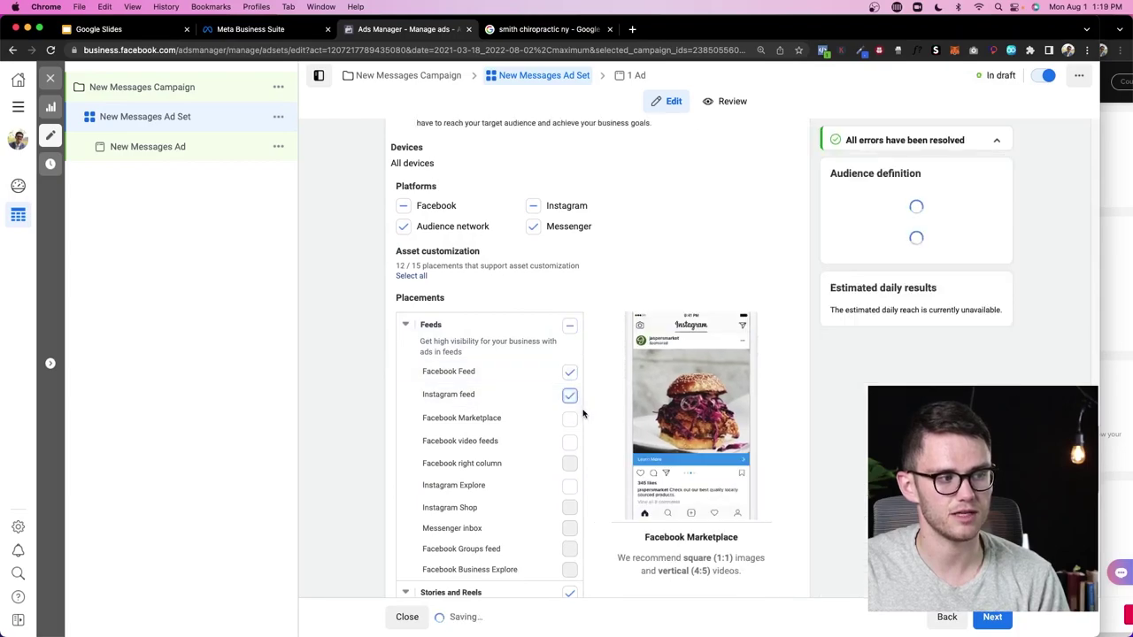
Exclude the Stories and Reels, In-stream, Search, In-article, and Apps and sites placements, and check the remaining placement selection
scroll(579, 407, down, 5)
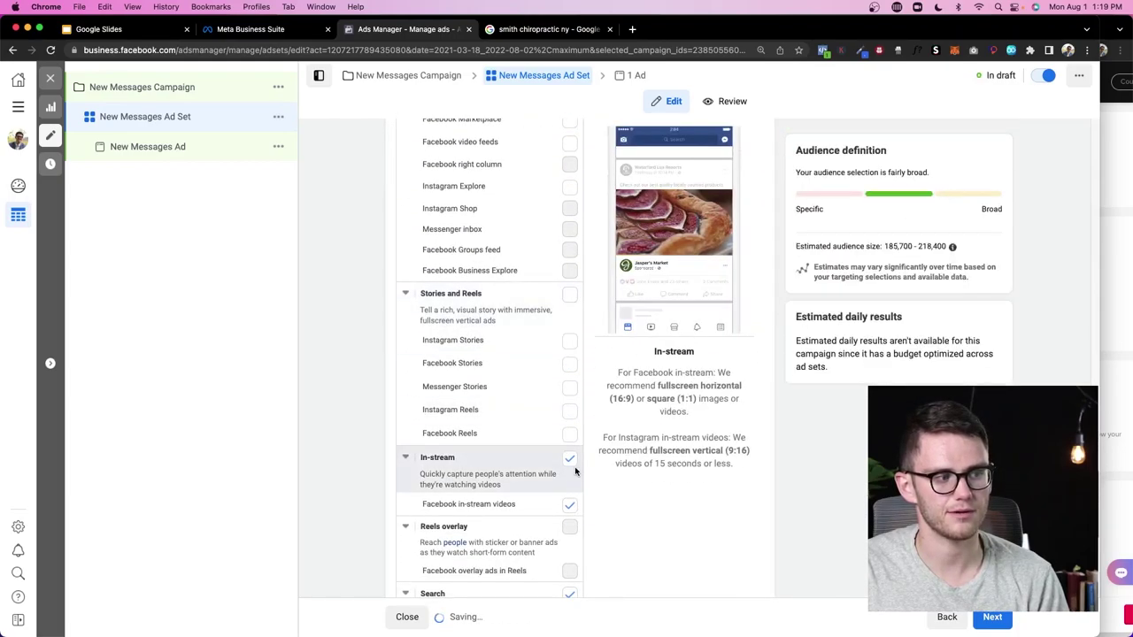
click(569, 457)
scroll(570, 461, down, 3)
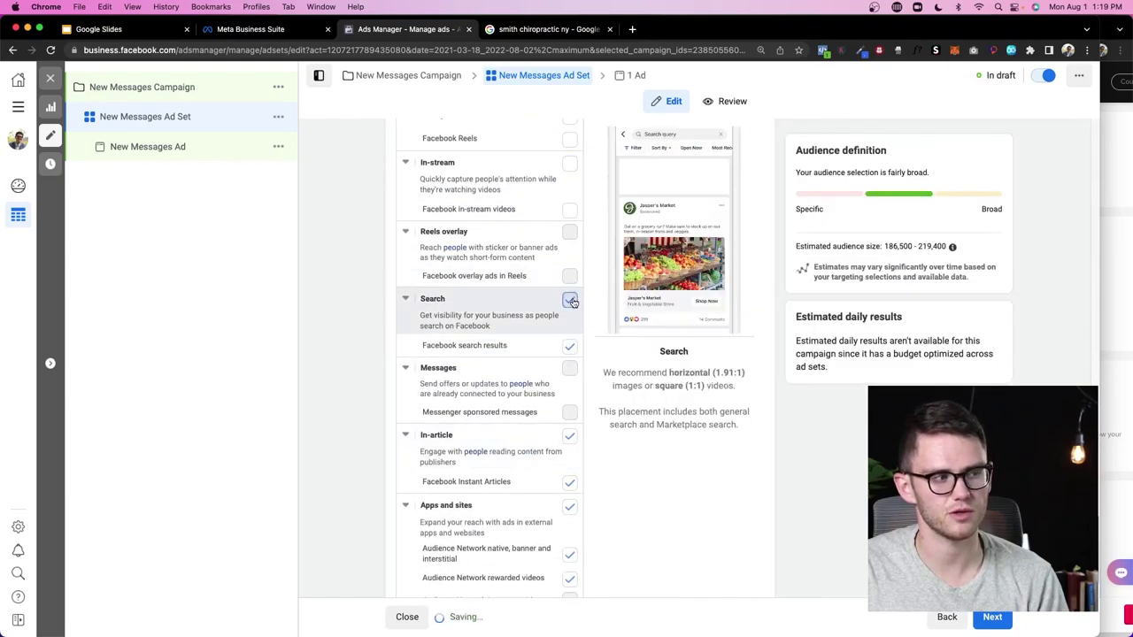
click(569, 299)
click(569, 434)
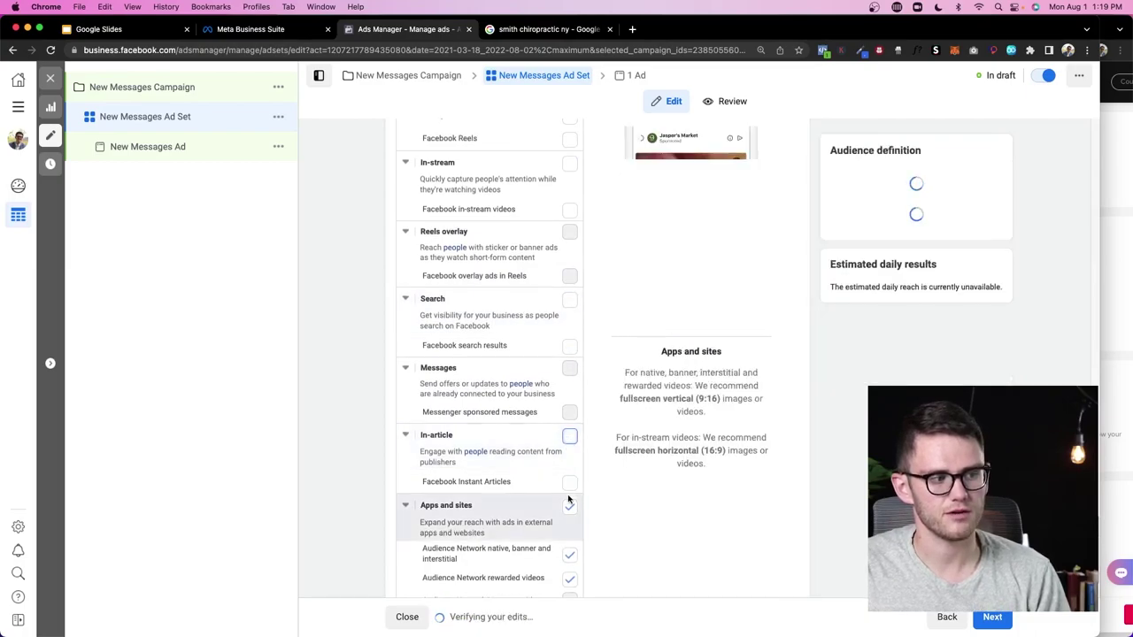
click(569, 506)
scroll(530, 461, up, 10)
scroll(518, 453, up, 10)
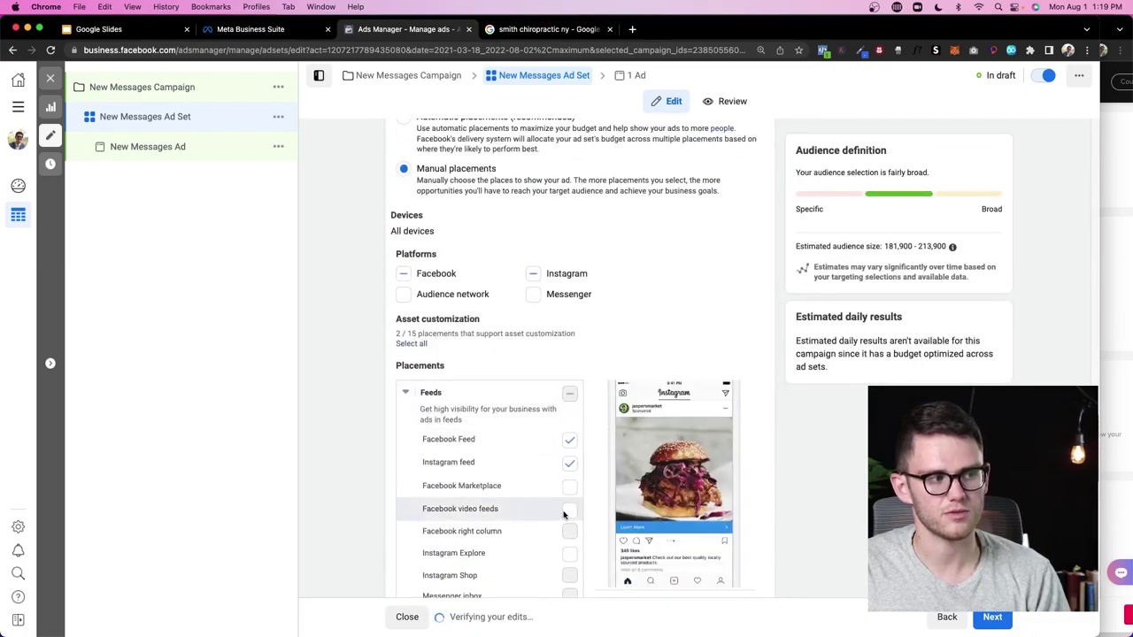
scroll(393, 351, up, 5)
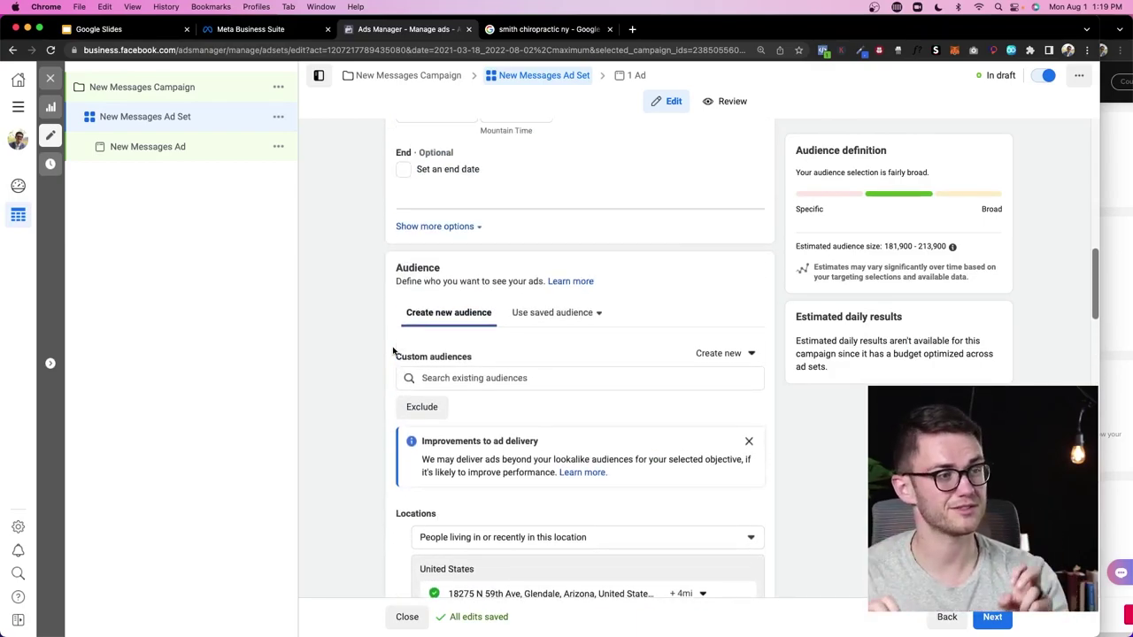
Replace the audience's targeted street address with United Kingdom and restrict targeting to people living in this location
scroll(393, 352, up, 15)
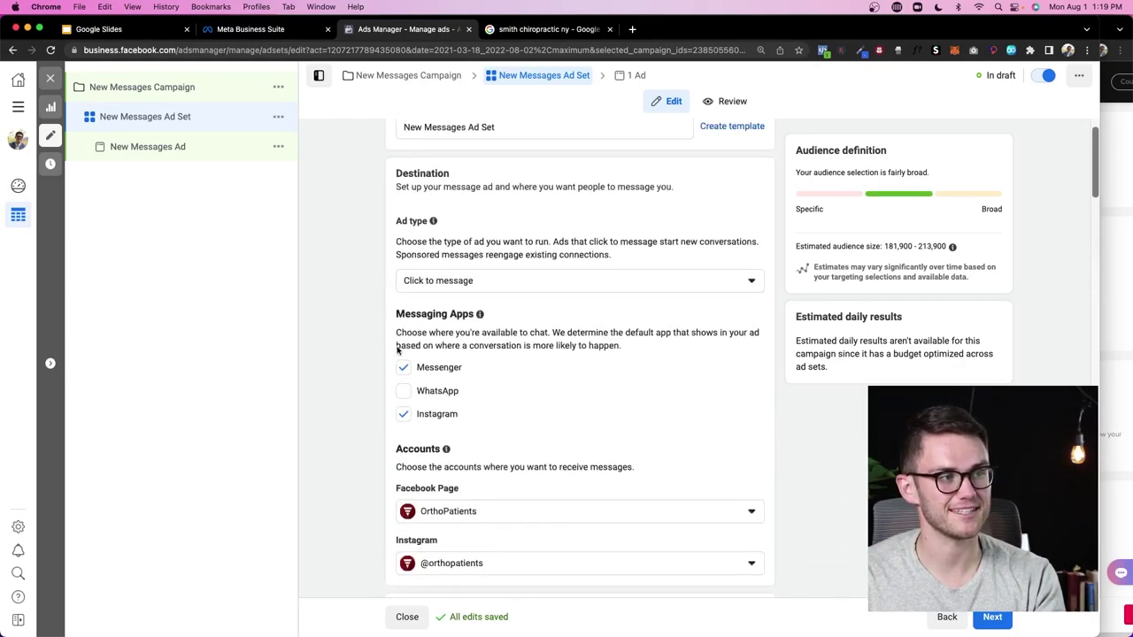
scroll(447, 326, down, 5)
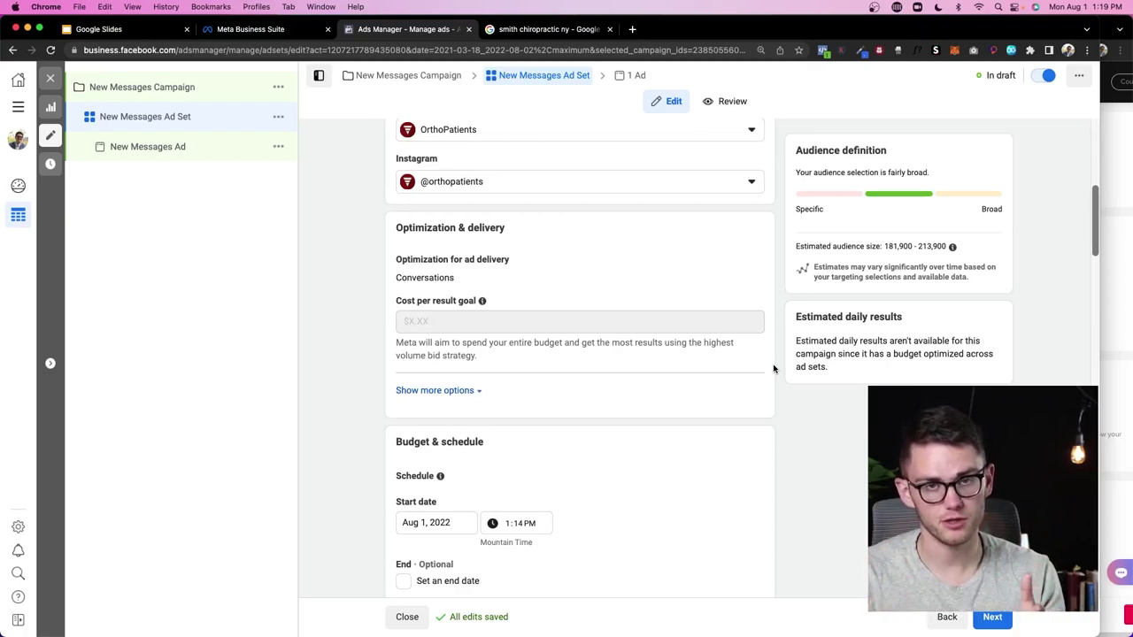
scroll(774, 369, down, 10)
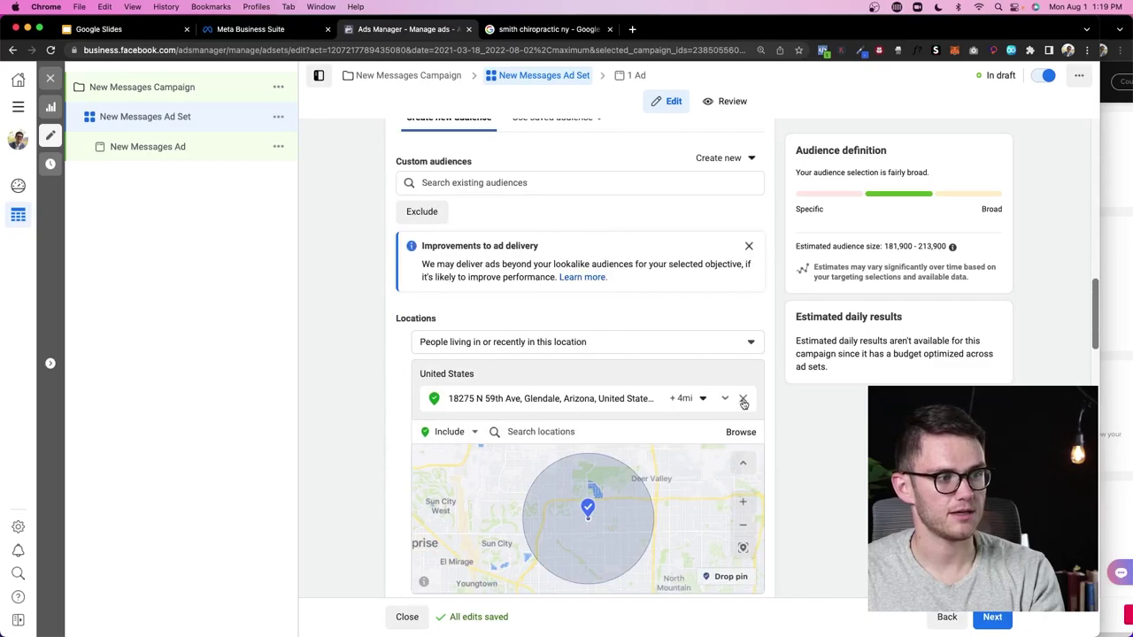
click(745, 398)
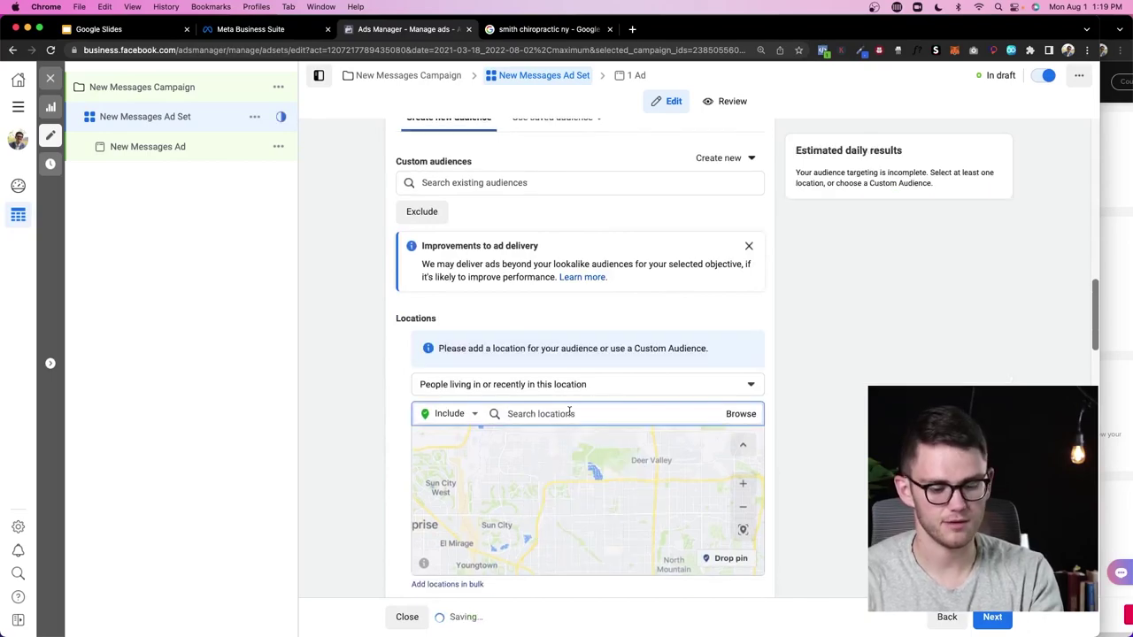
text(united kingdom)
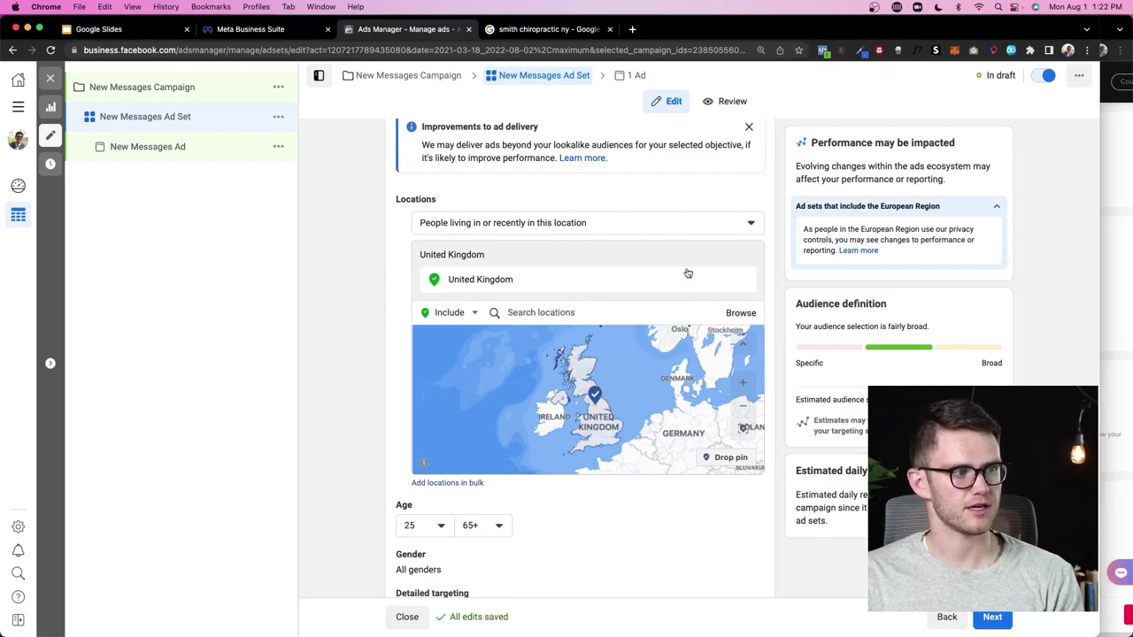
click(591, 223)
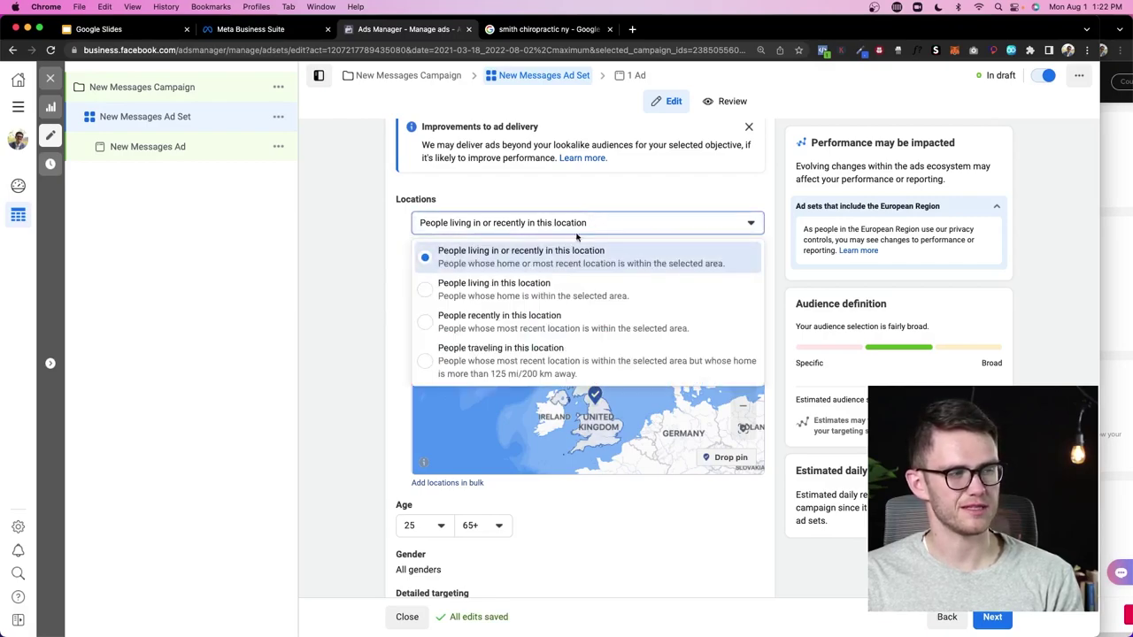
click(539, 294)
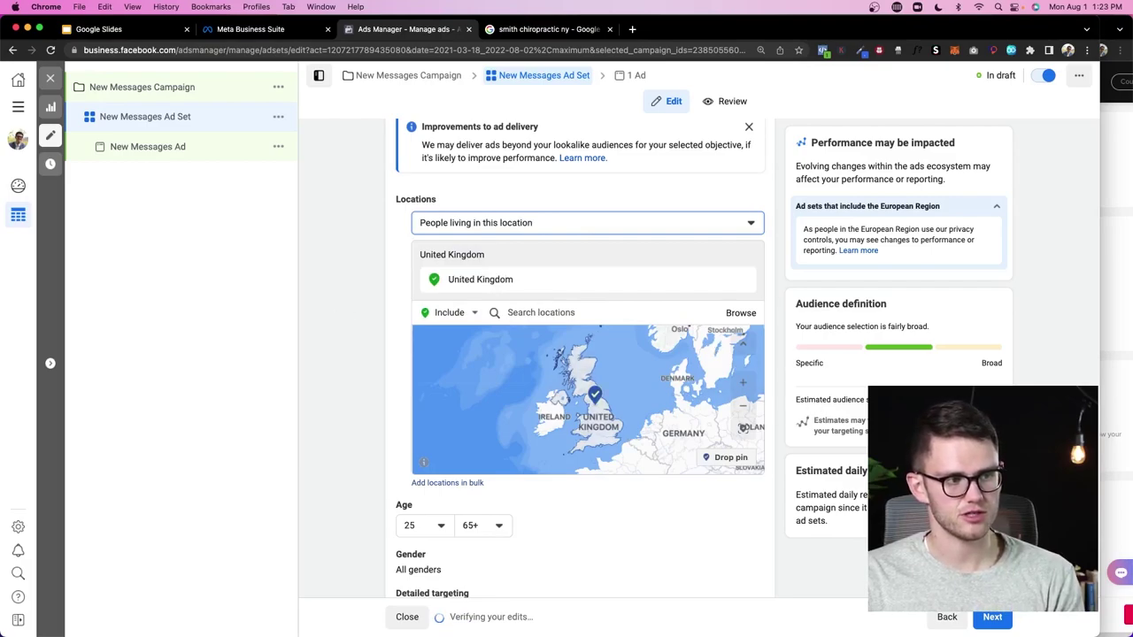
Set the audience's age range to 20 through 40
scroll(372, 376, down, 5)
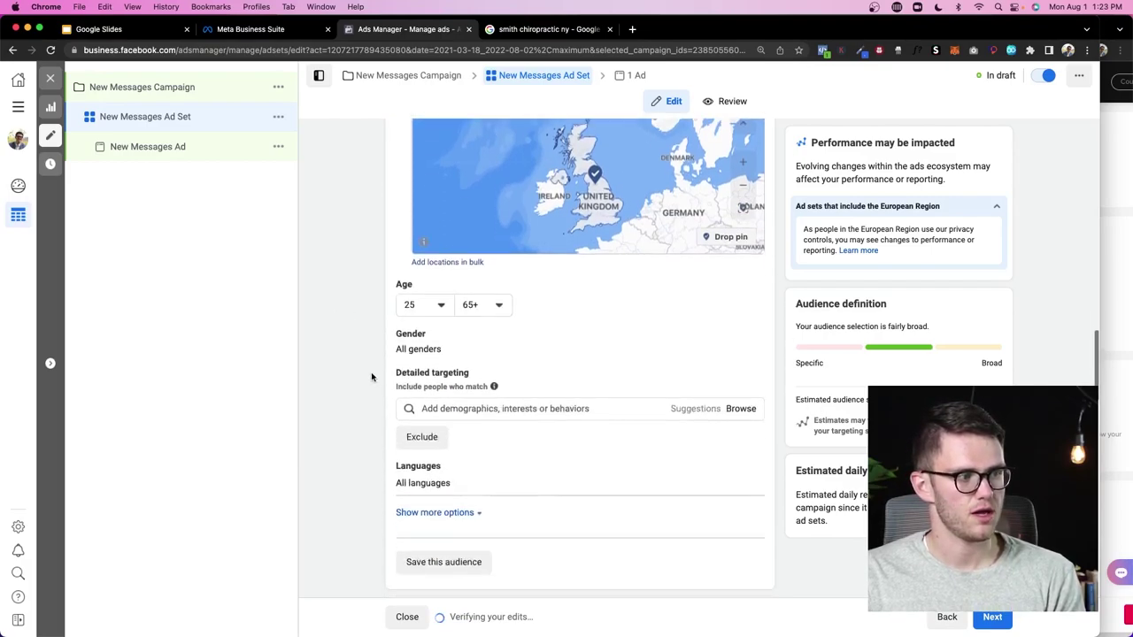
click(441, 304)
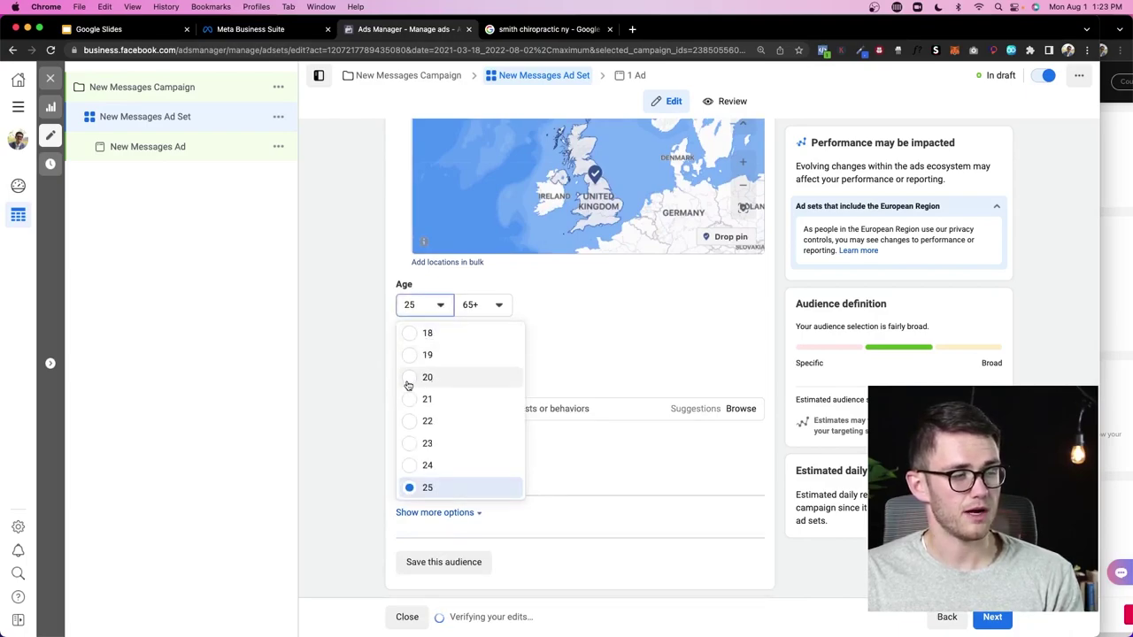
click(410, 379)
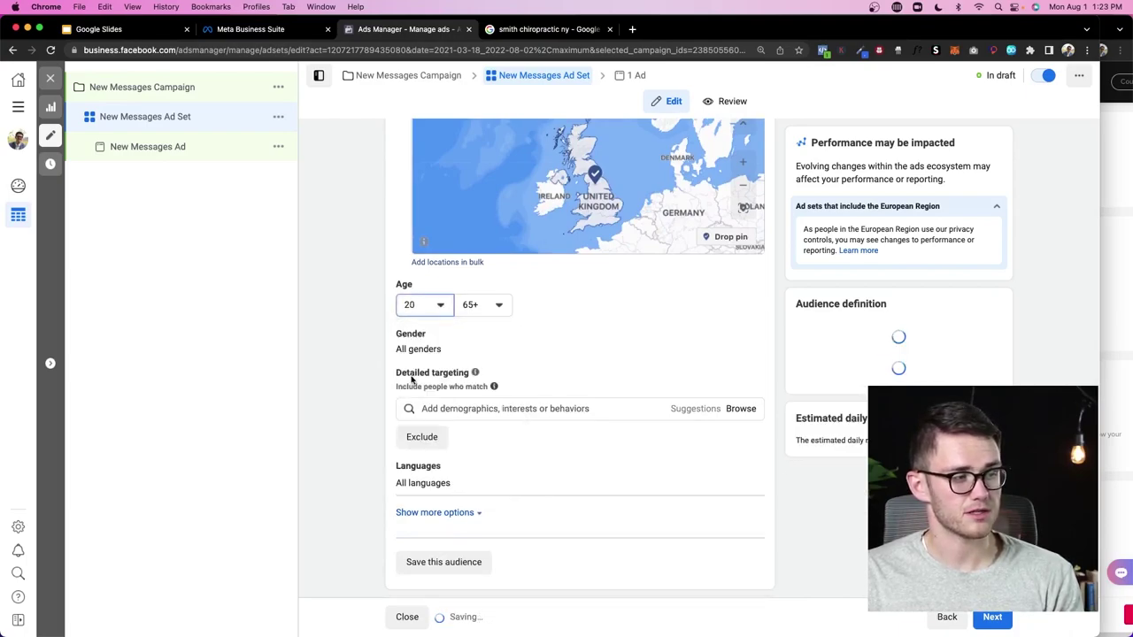
click(499, 305)
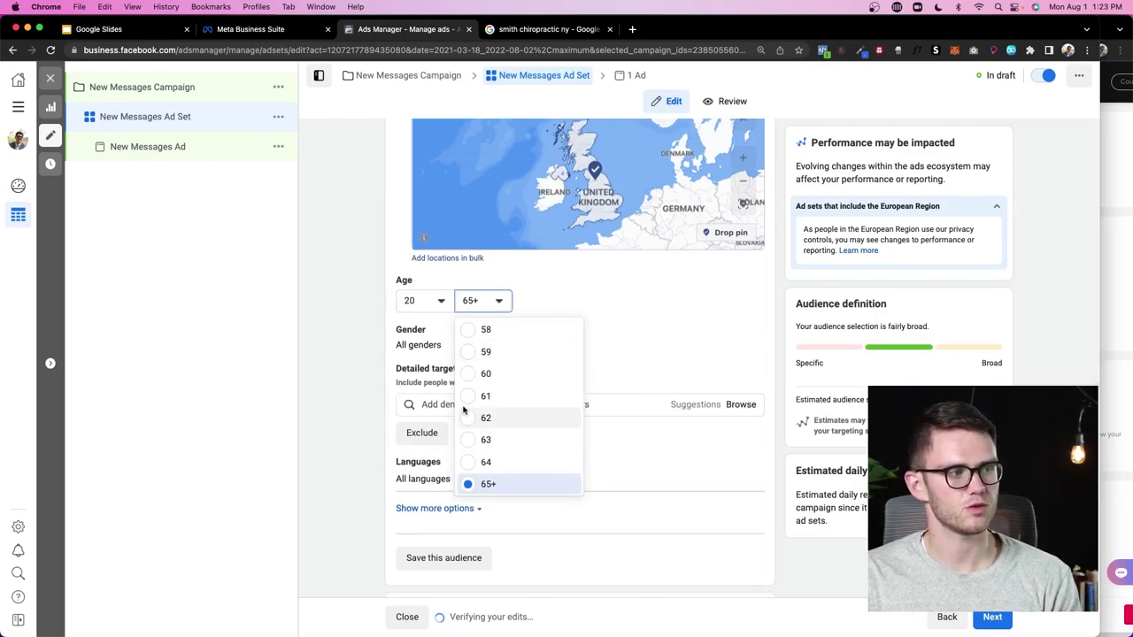
scroll(482, 402, up, 6)
scroll(487, 392, up, 3)
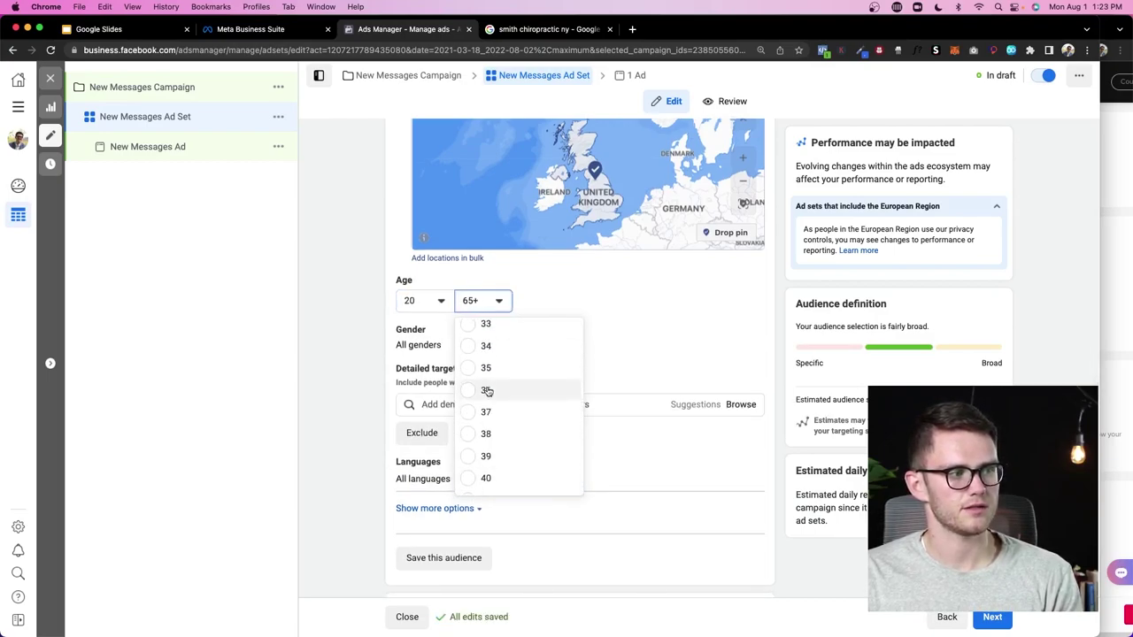
click(486, 455)
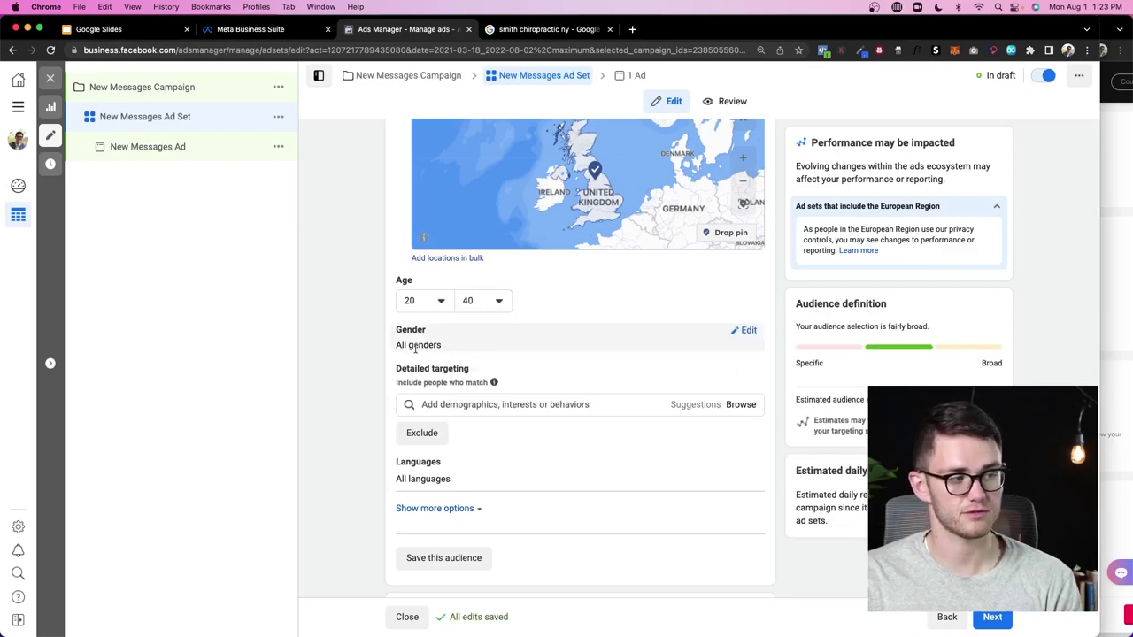
Limit the audience's gender to men
click(743, 330)
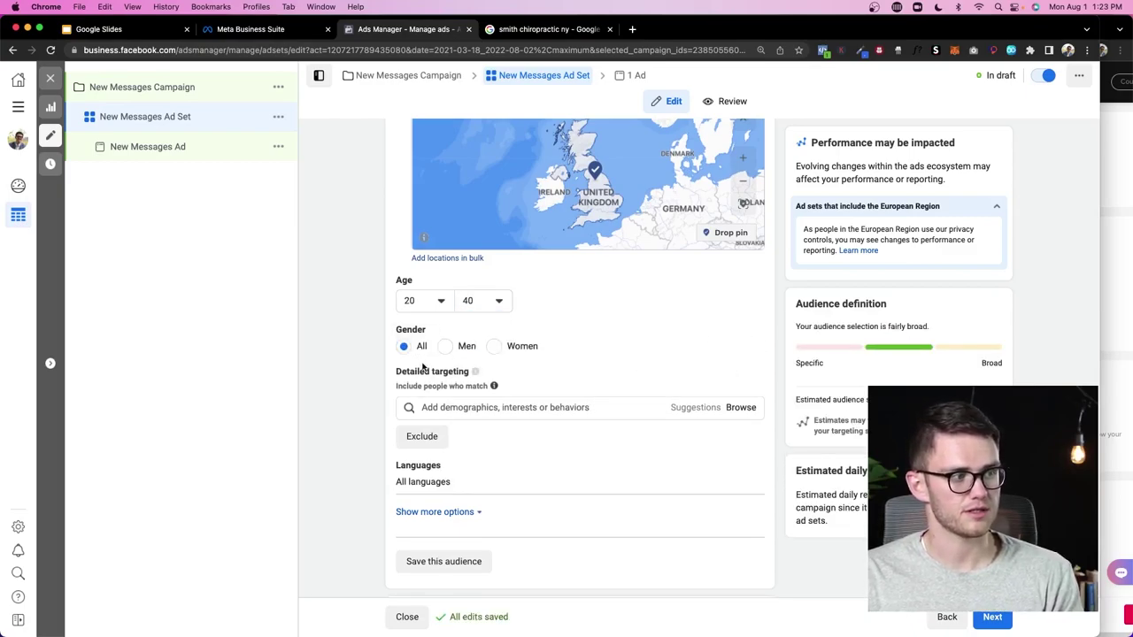
click(445, 346)
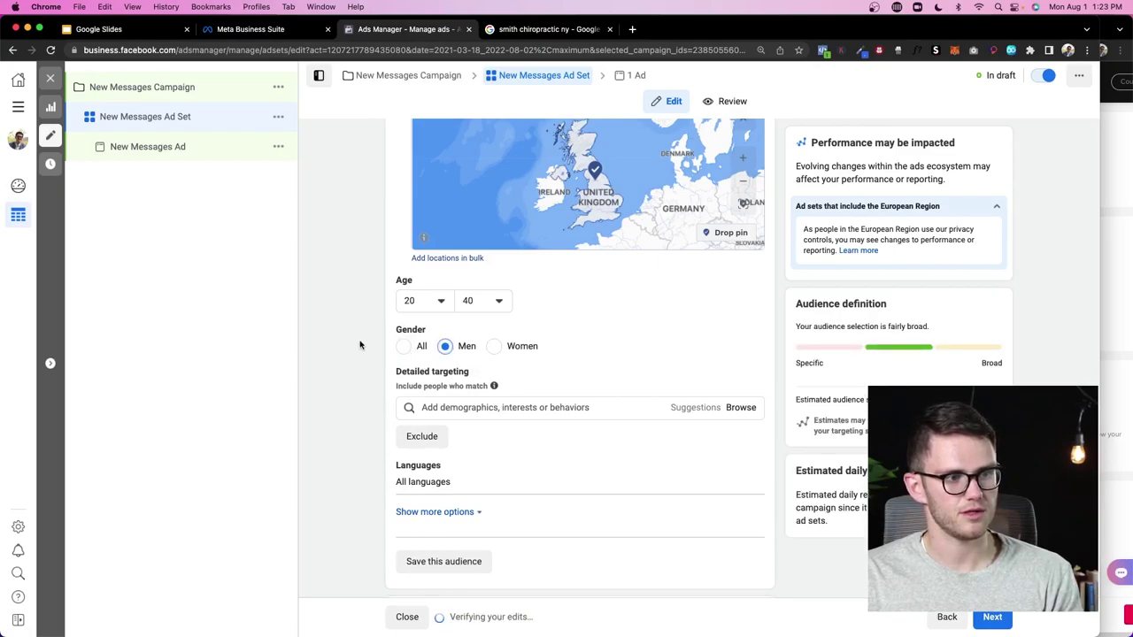
scroll(381, 351, down, 1)
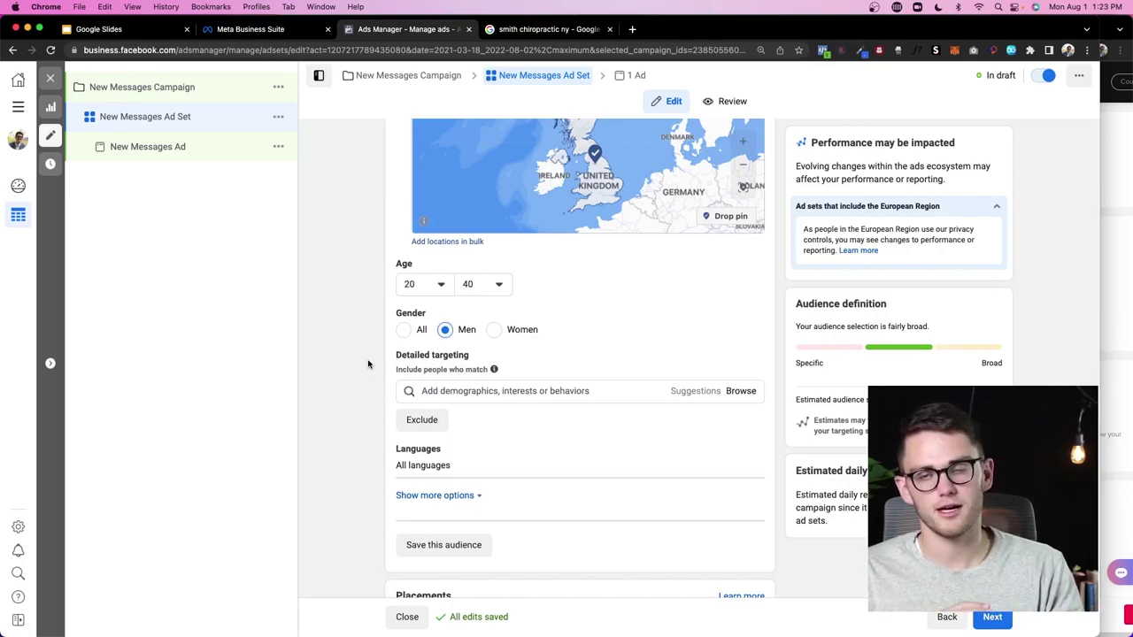
Browse the detailed targeting demographics and examine the education level options
click(558, 387)
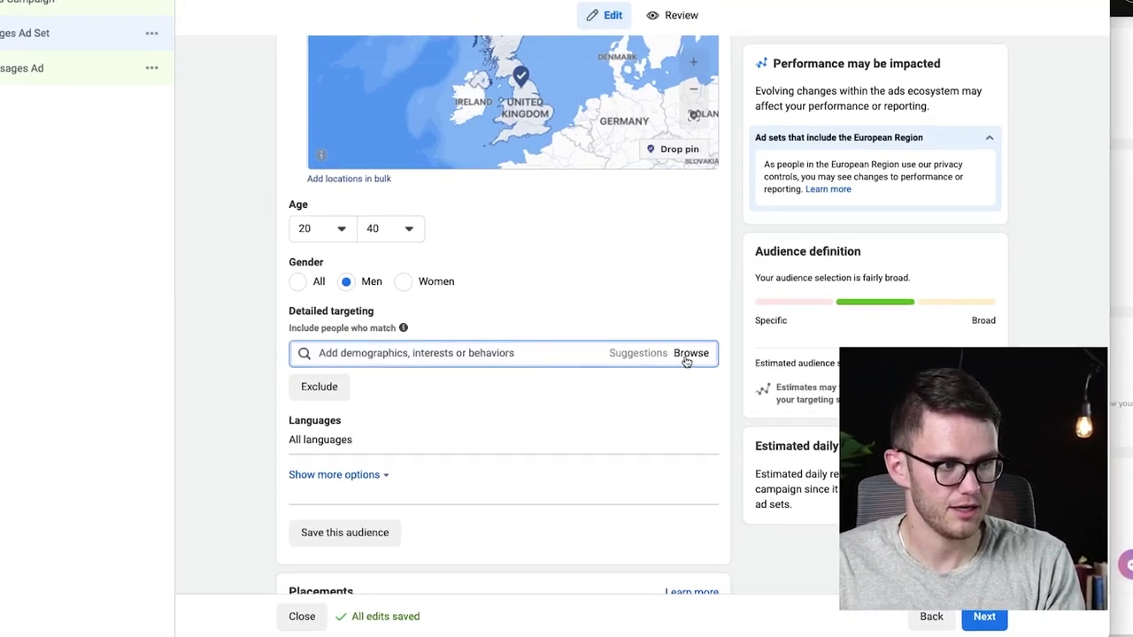
click(740, 391)
click(90, 320)
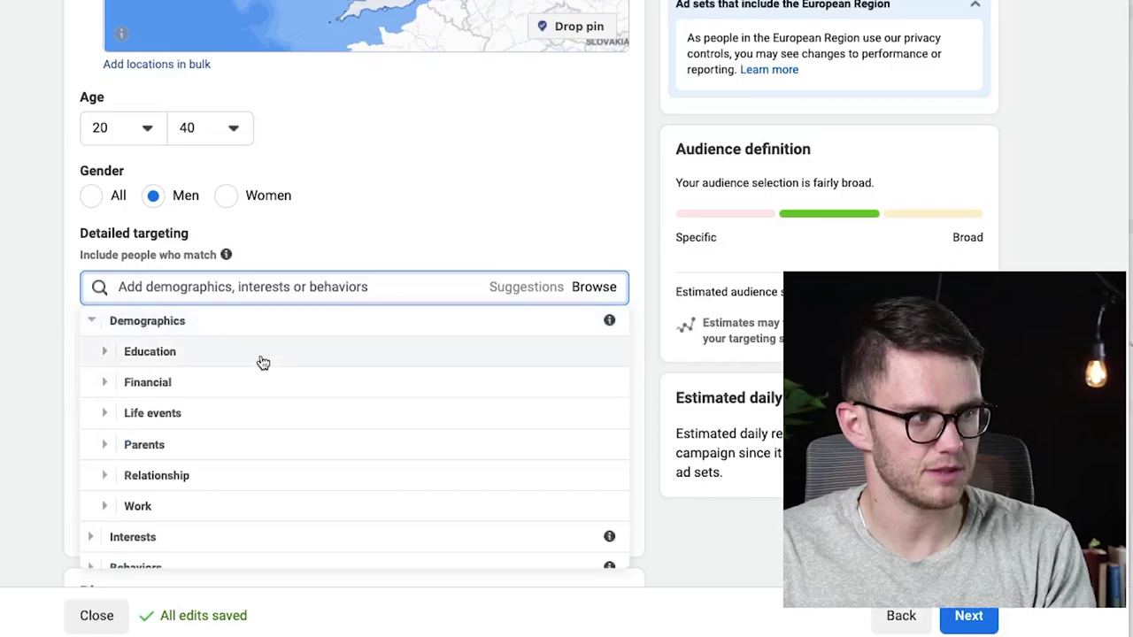
click(120, 345)
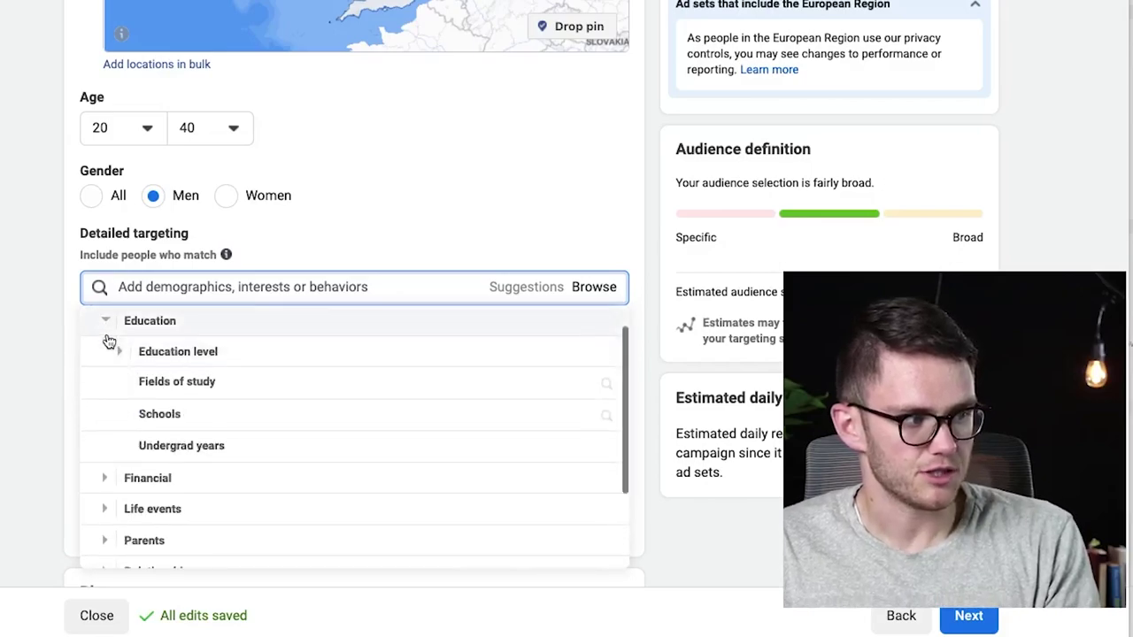
click(119, 348)
scroll(123, 351, down, 3)
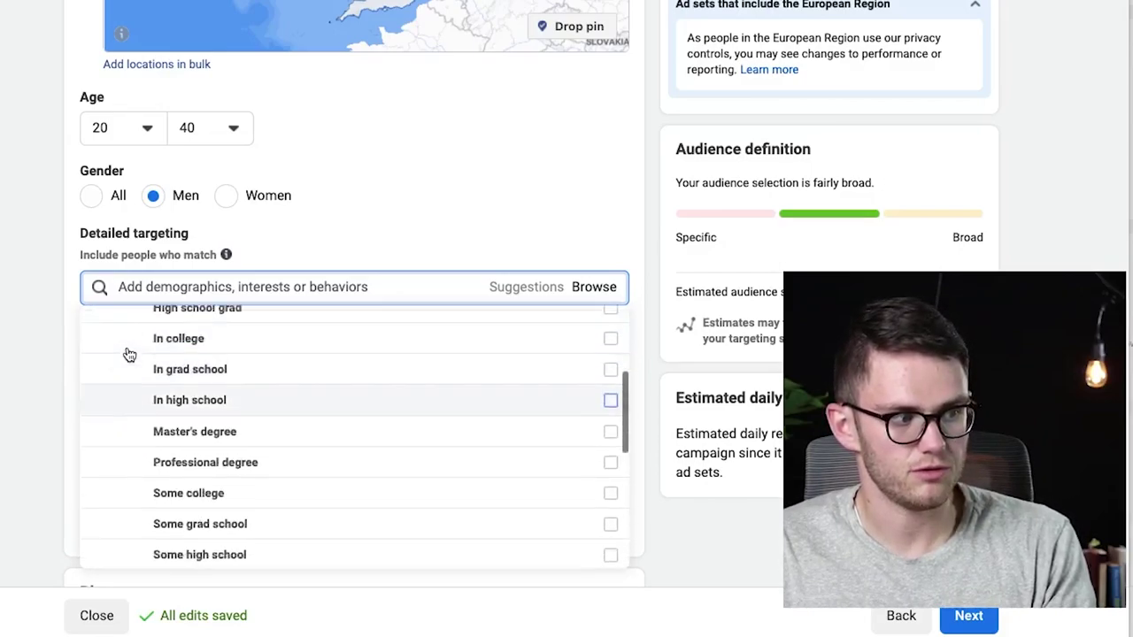
scroll(126, 354, up, 5)
click(106, 353)
Examine the household income options under the Financial demographics
click(110, 380)
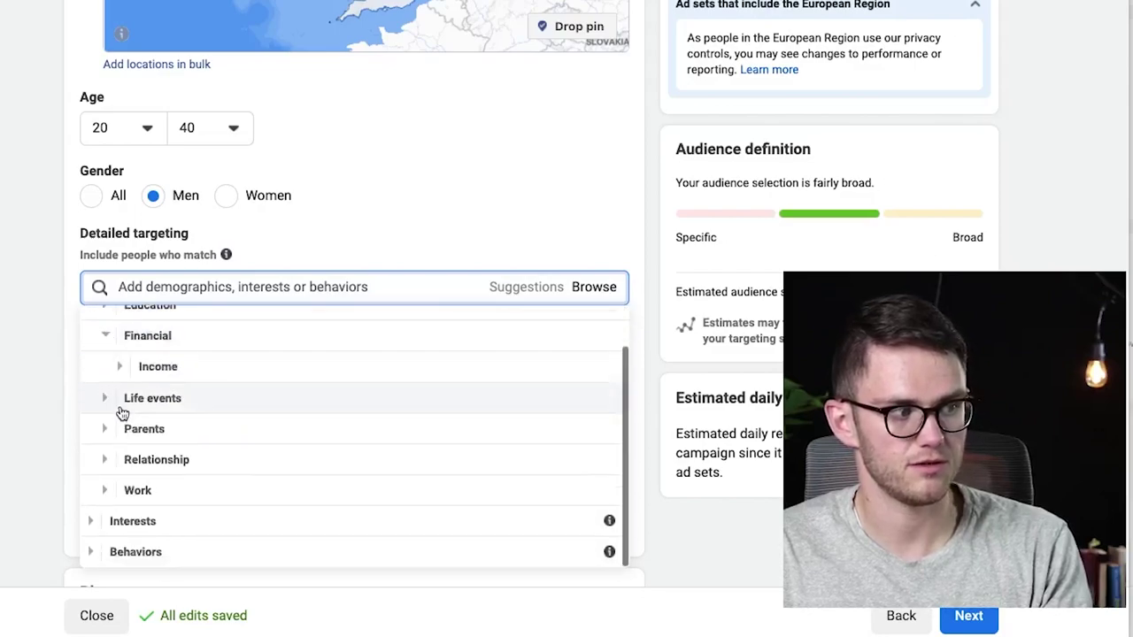
click(121, 364)
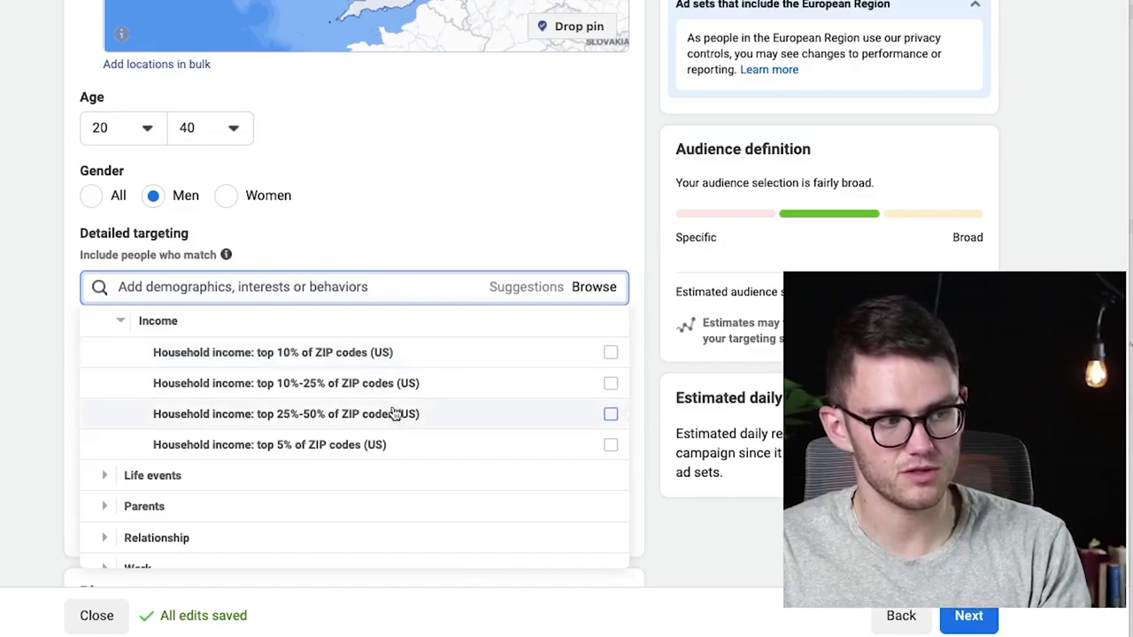
scroll(327, 389, up, 1)
click(119, 382)
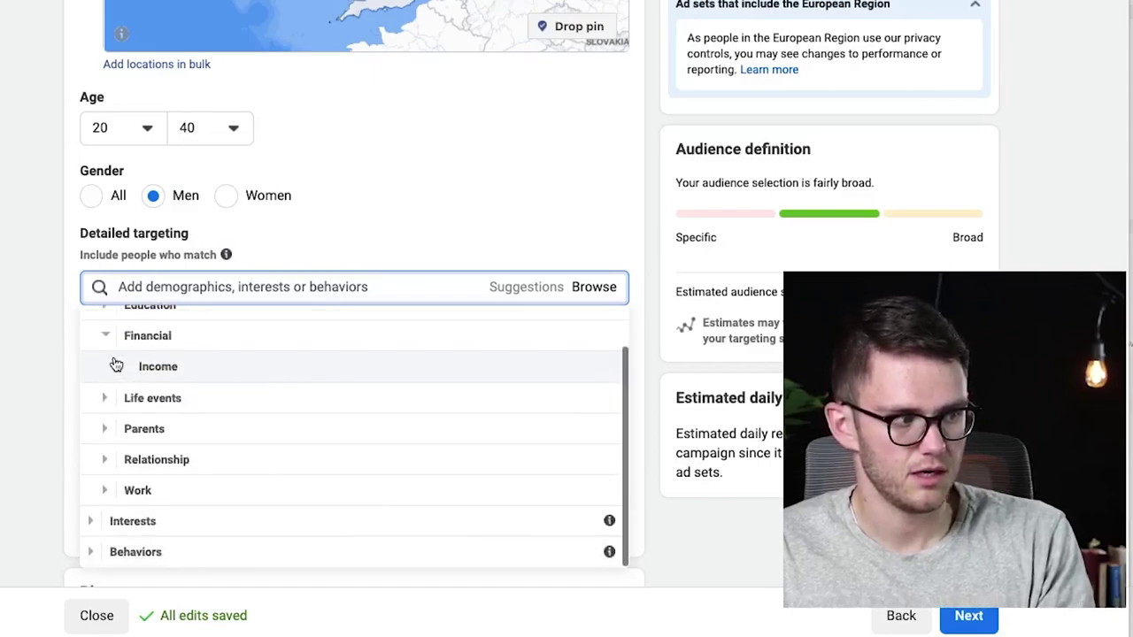
click(106, 335)
Examine the Life events demographics, including the anniversary, hometown and new relationship options
click(99, 415)
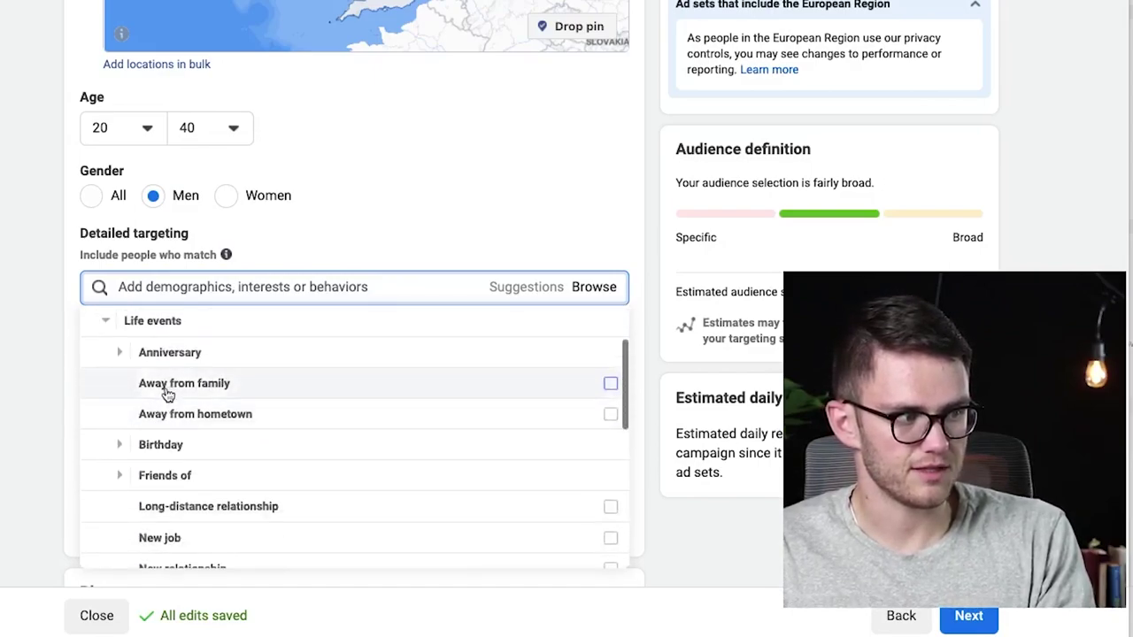
scroll(167, 385, down, 1)
mouse_move(230, 386)
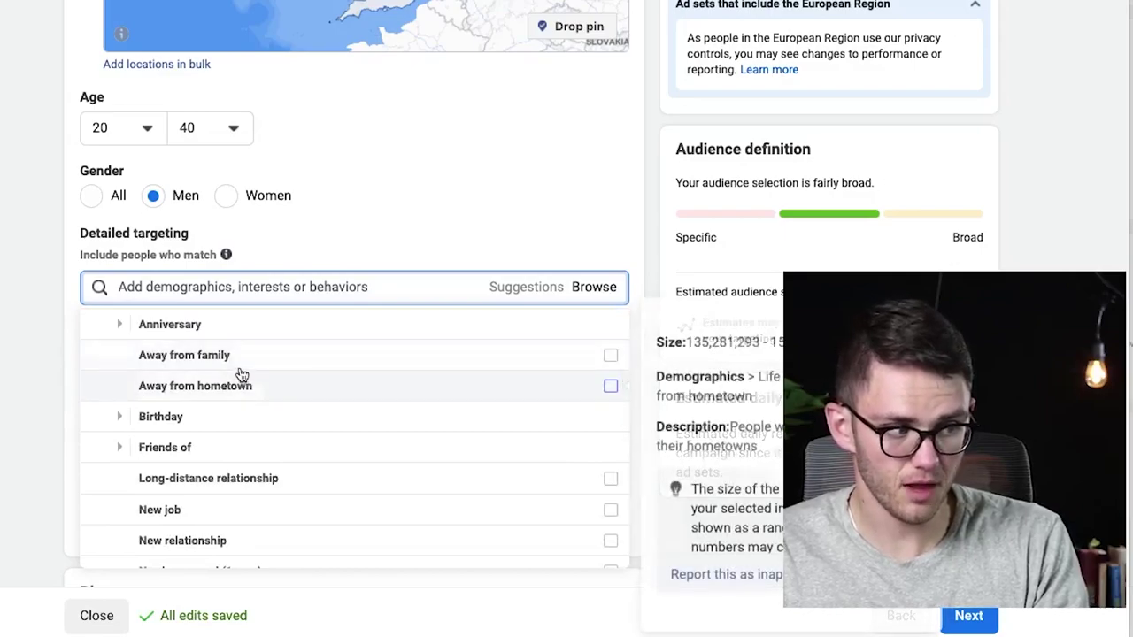
scroll(151, 349, down, 1)
scroll(144, 360, up, 1)
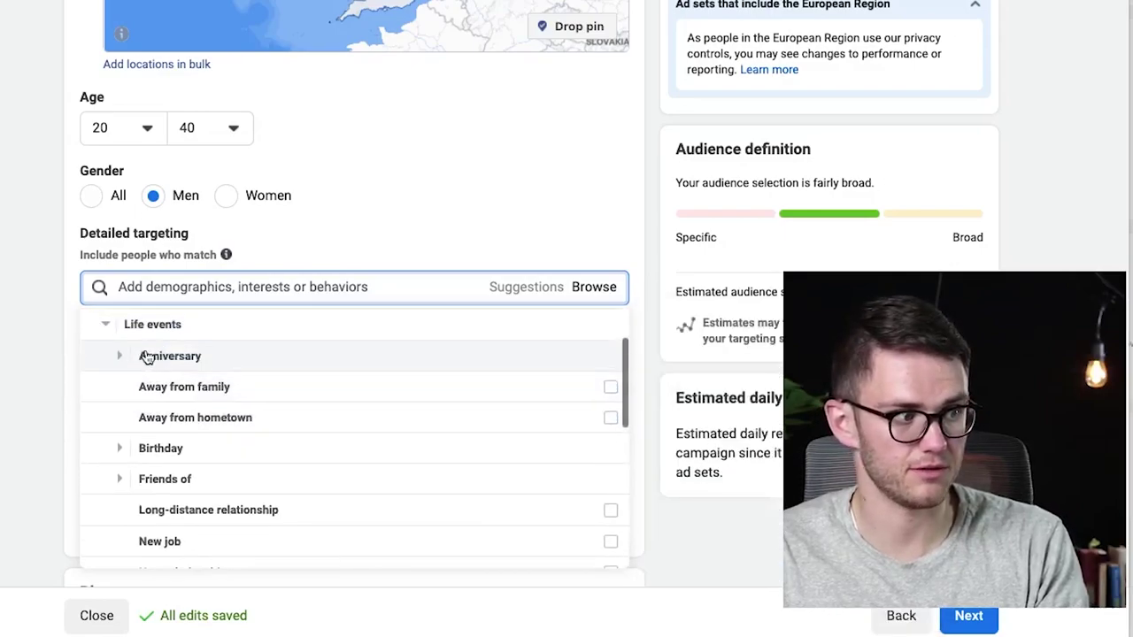
click(119, 356)
scroll(122, 329, down, 1)
scroll(122, 329, up, 1)
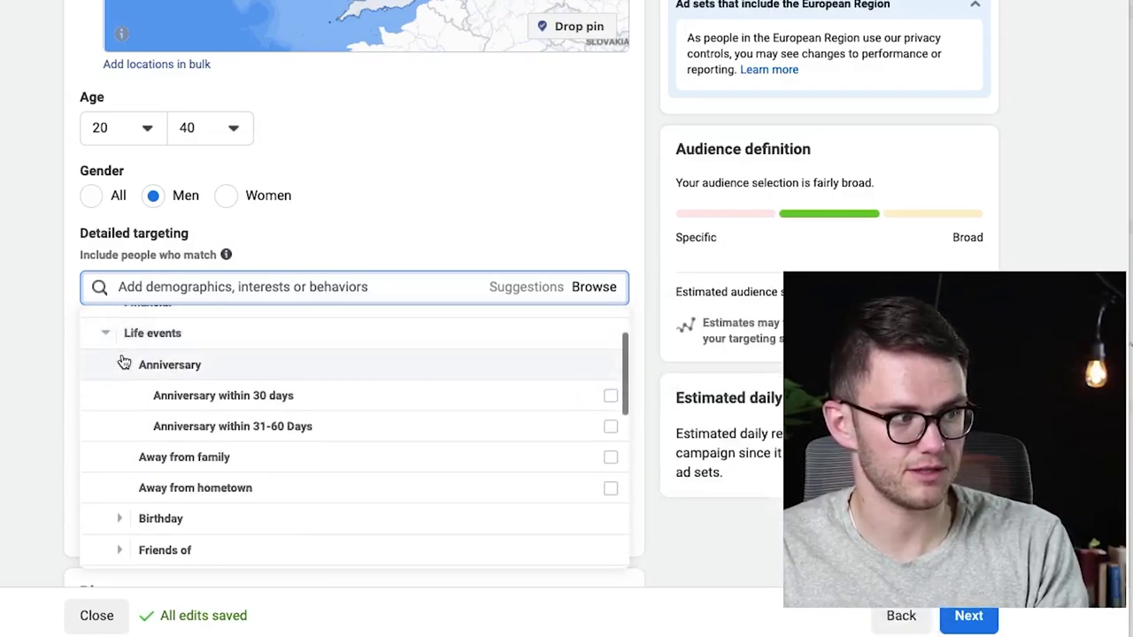
click(119, 361)
scroll(232, 451, down, 2)
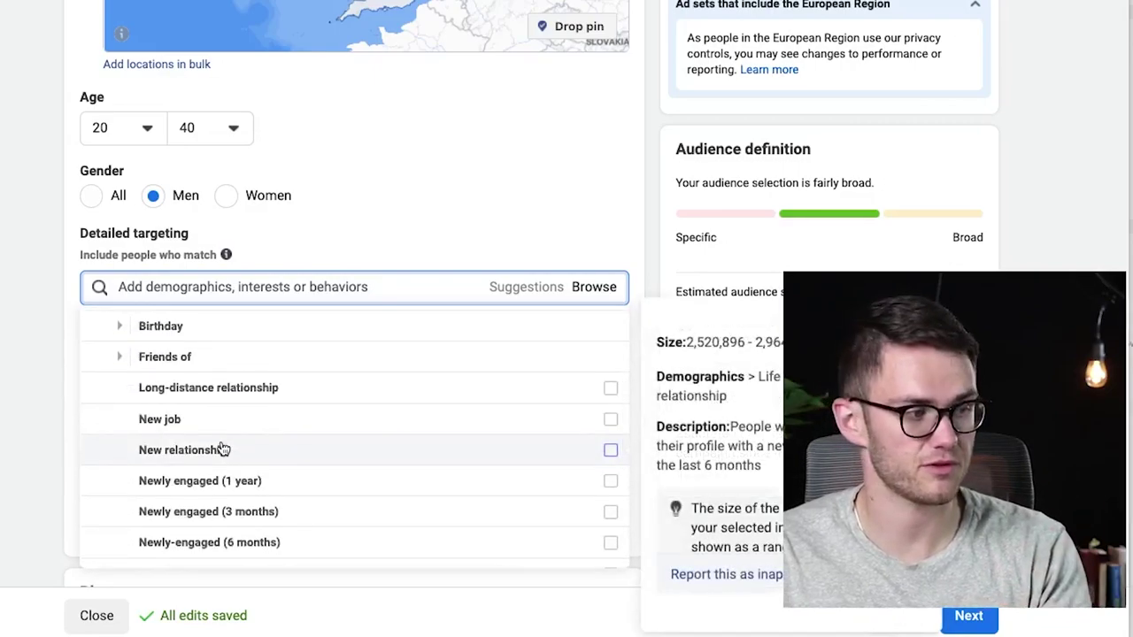
scroll(215, 442, up, 2)
click(124, 329)
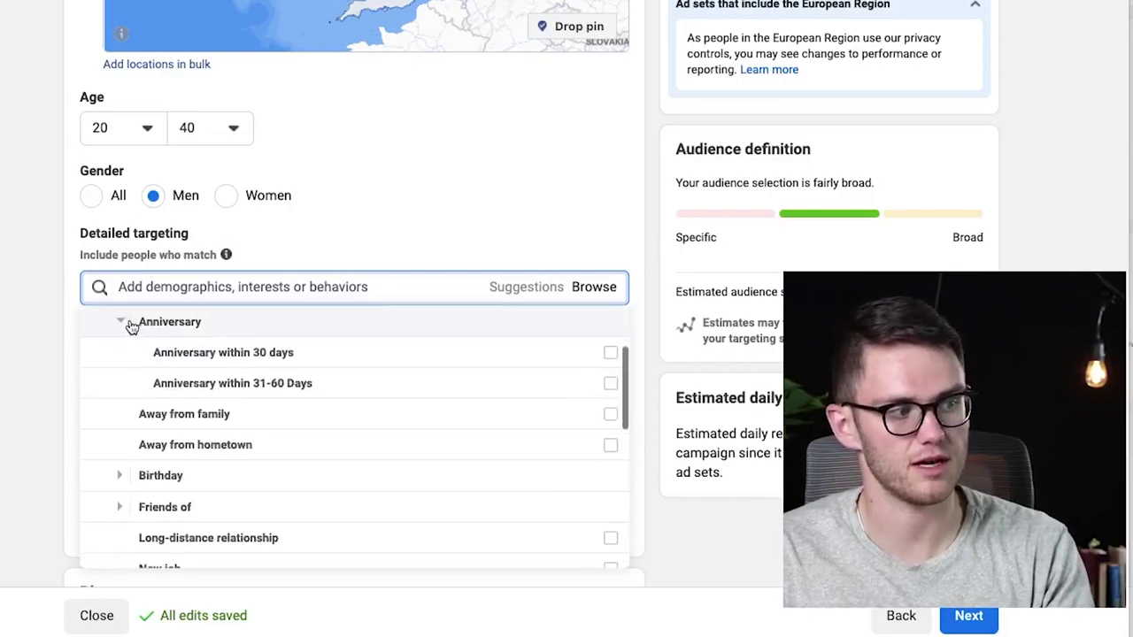
scroll(128, 335, up, 1)
click(119, 350)
Examine the Birthday and Friends of options, along with the new job, relationship and engagement life events
click(124, 446)
scroll(117, 343, down, 1)
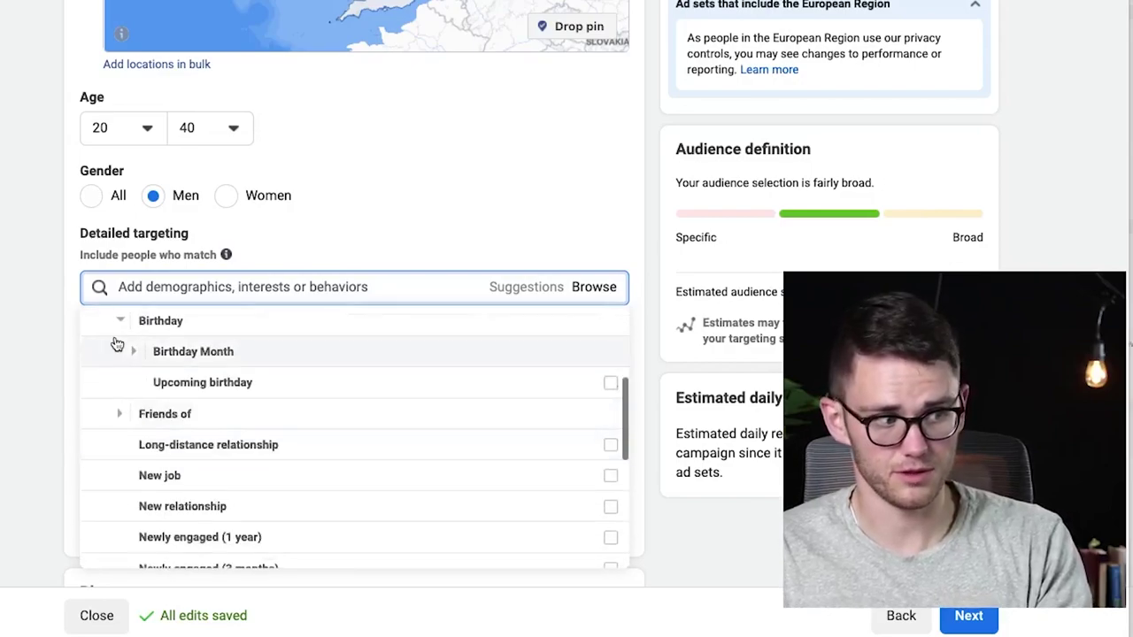
click(116, 323)
scroll(119, 389, down, 2)
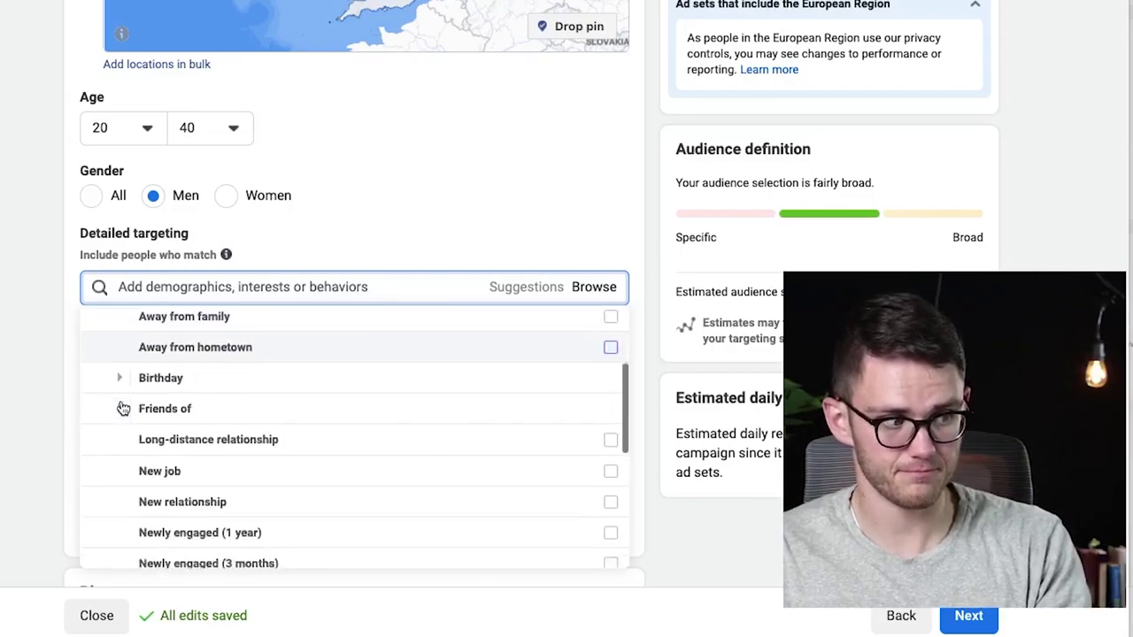
click(119, 371)
scroll(133, 381, down, 1)
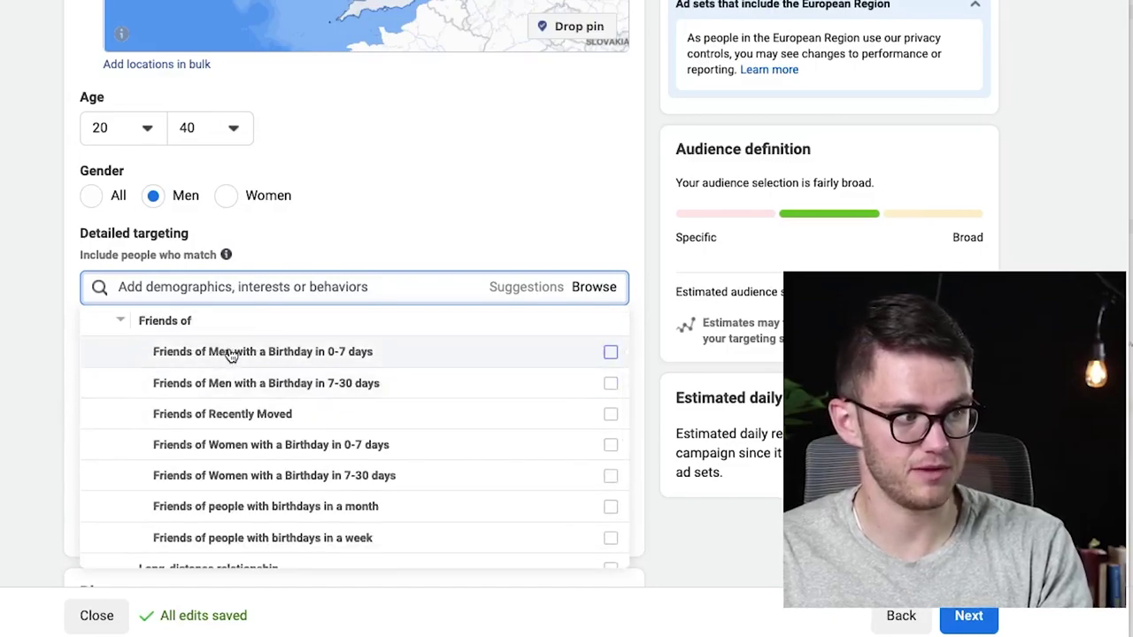
scroll(304, 399, down, 3)
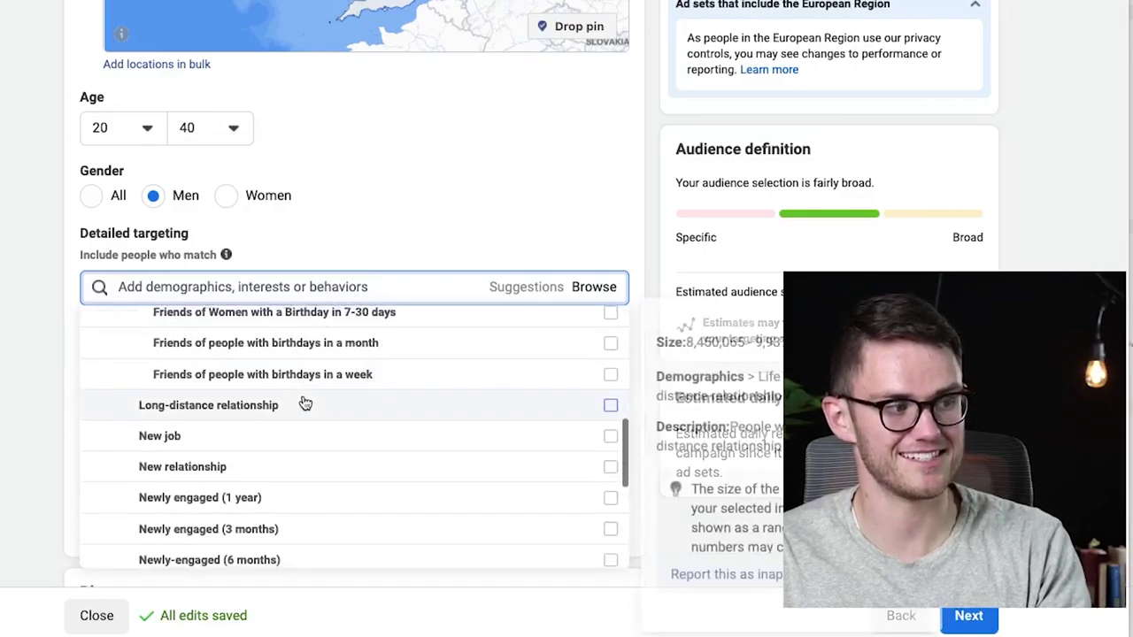
scroll(303, 400, up, 3)
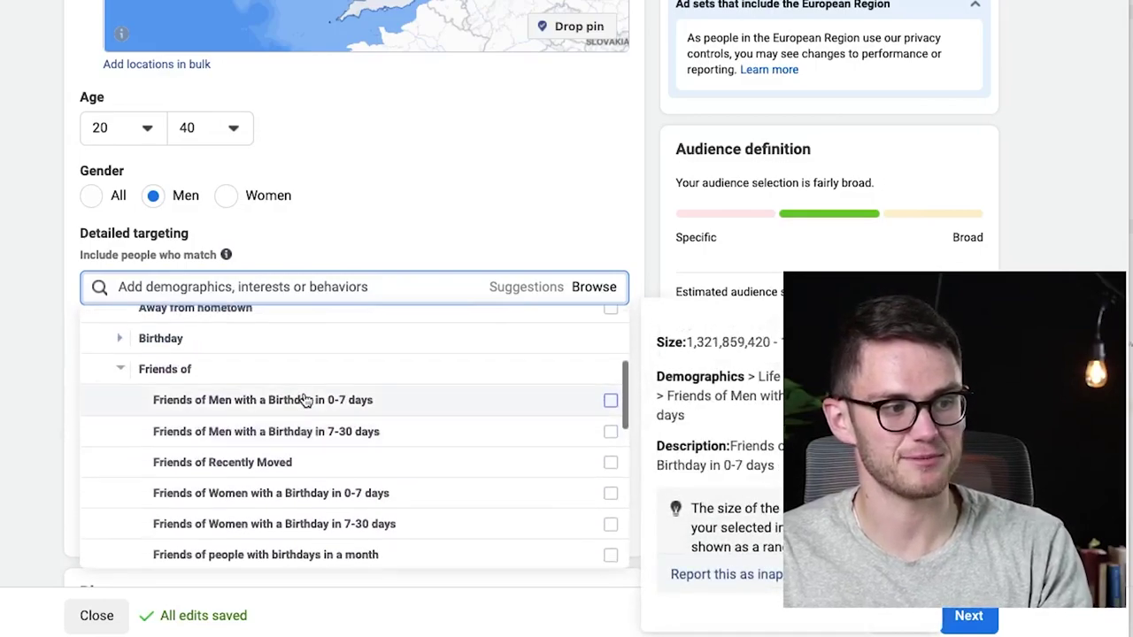
click(118, 370)
scroll(168, 465, down, 1)
scroll(226, 430, down, 2)
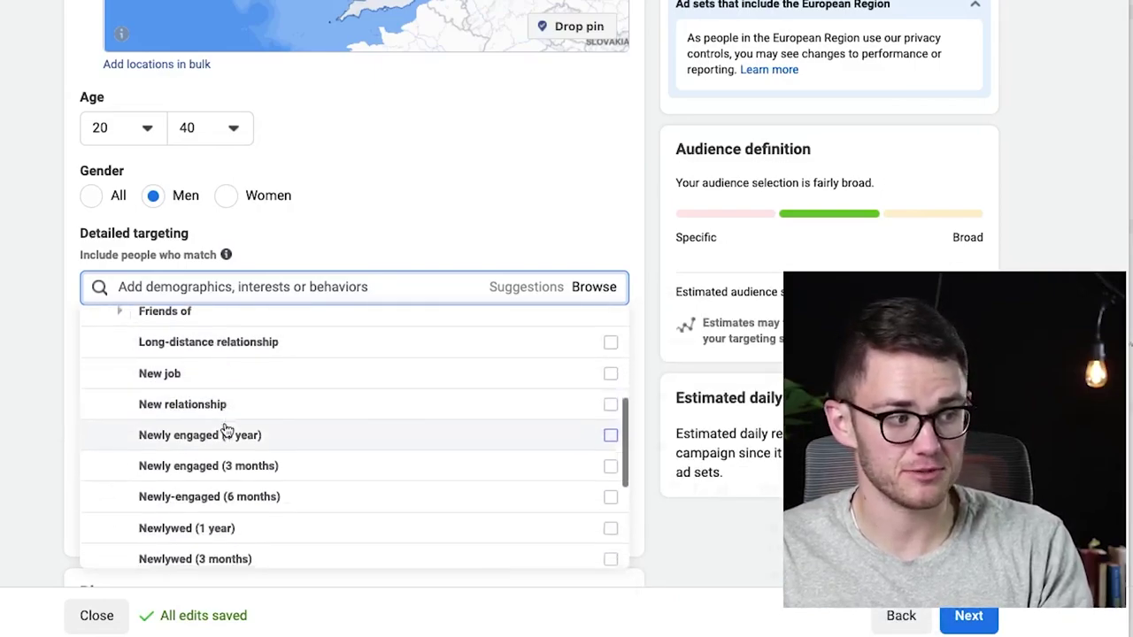
Examine the remaining life events, from newlywed to recently moved, and the options under Friends of
scroll(193, 341, down, 2)
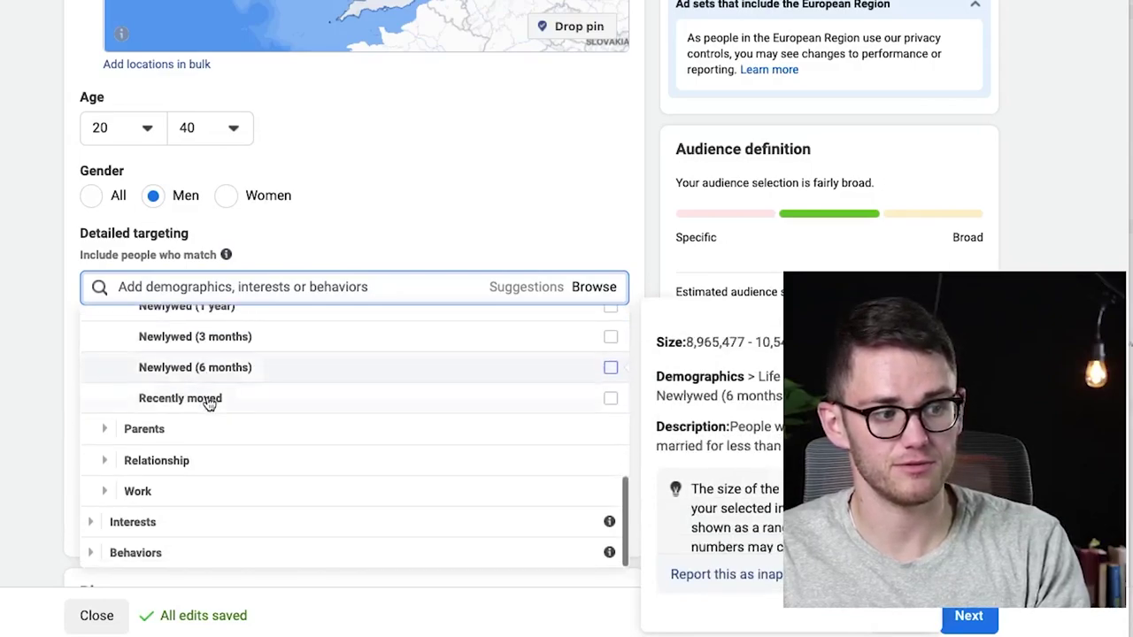
scroll(207, 399, up, 3)
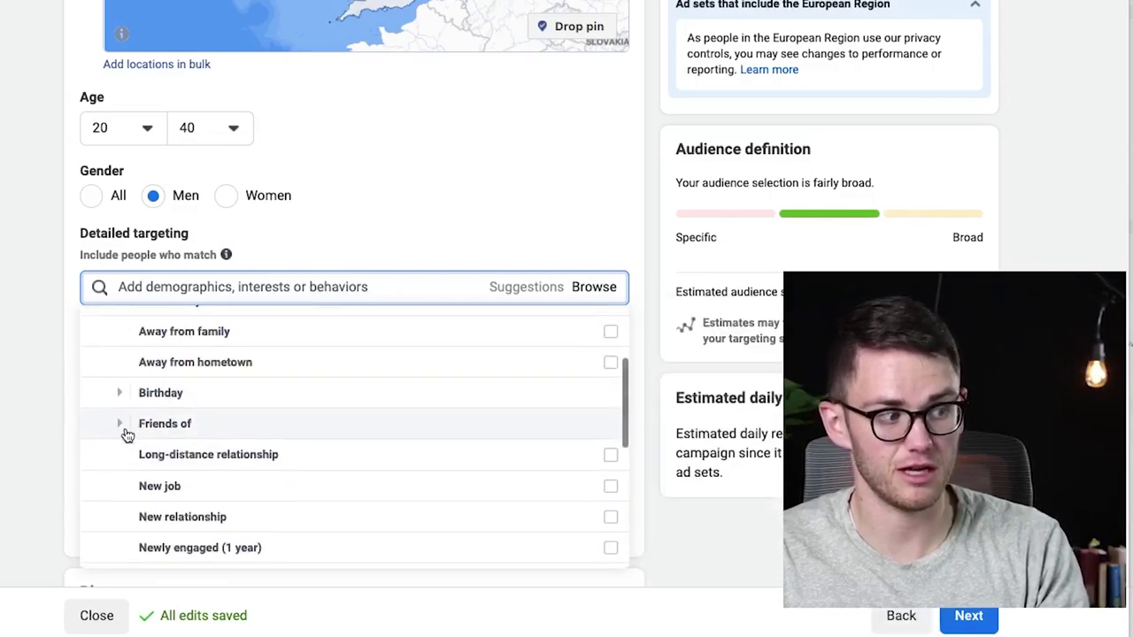
click(123, 428)
scroll(167, 434, down, 1)
scroll(127, 341, up, 1)
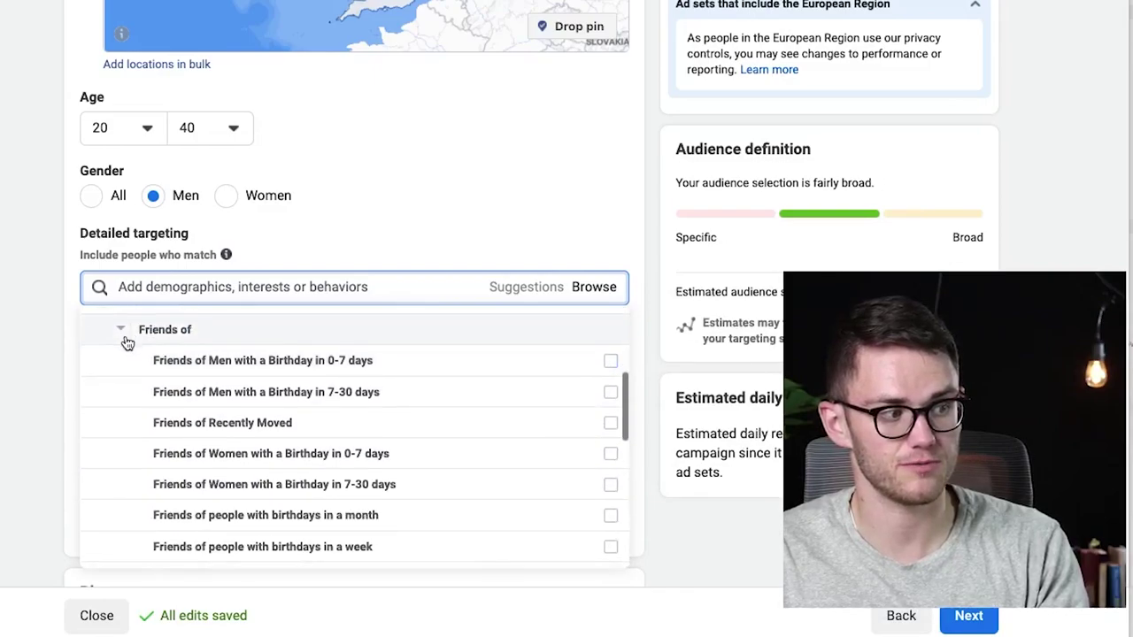
click(124, 333)
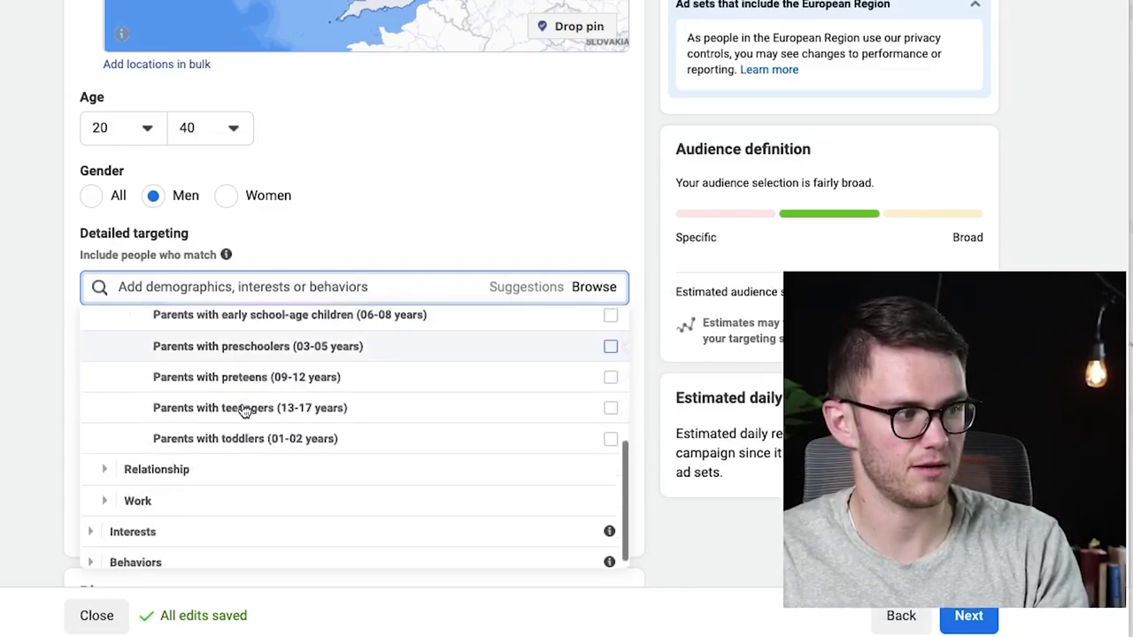
Examine the Parents options by children's age and the relationship status options in the demographics
scroll(253, 465, down, 1)
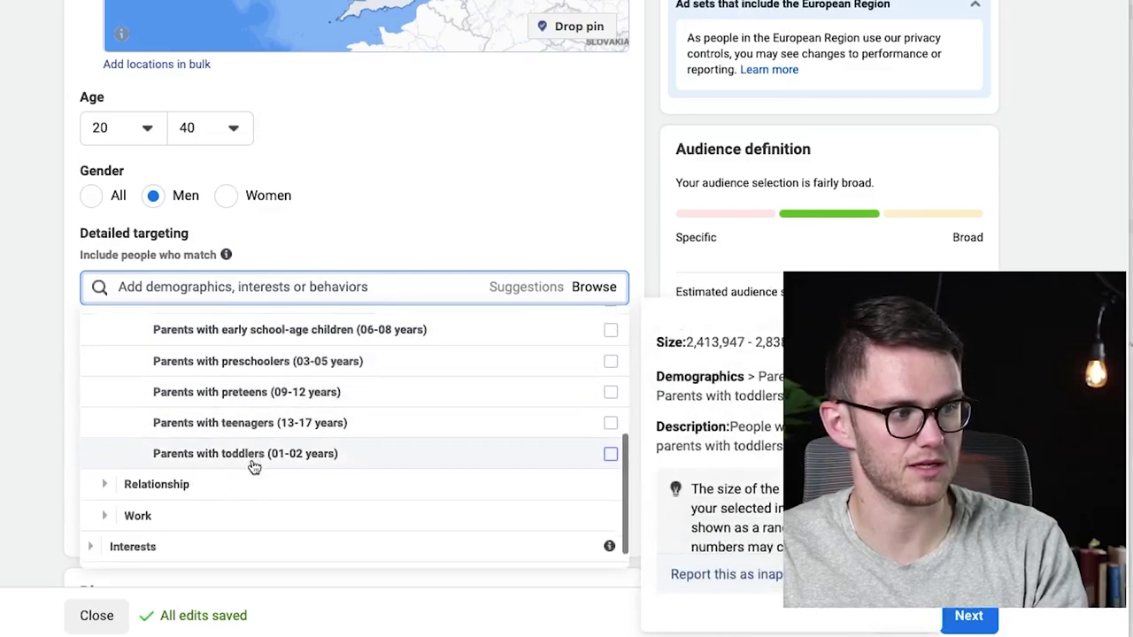
scroll(254, 466, up, 5)
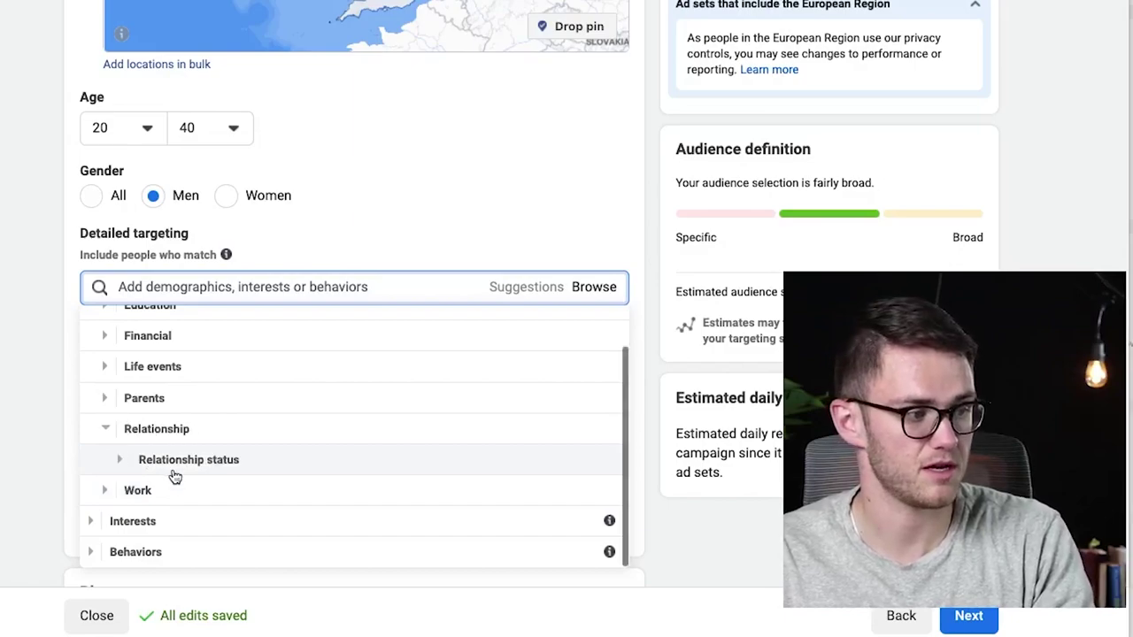
click(175, 462)
scroll(128, 447, down, 4)
scroll(128, 451, up, 2)
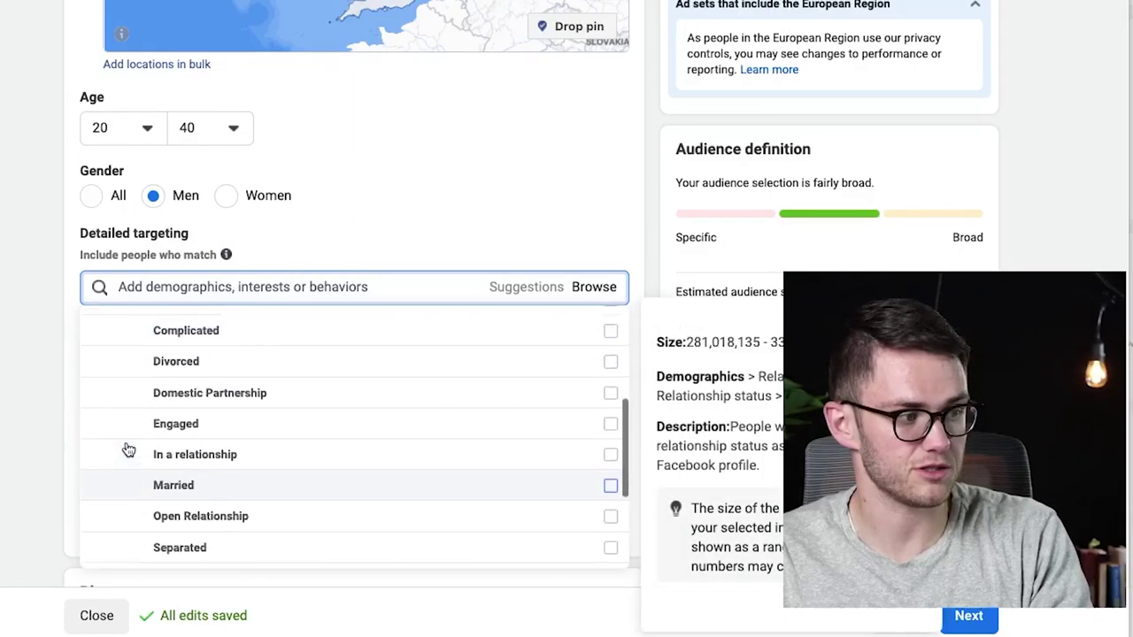
scroll(128, 446, up, 4)
click(106, 405)
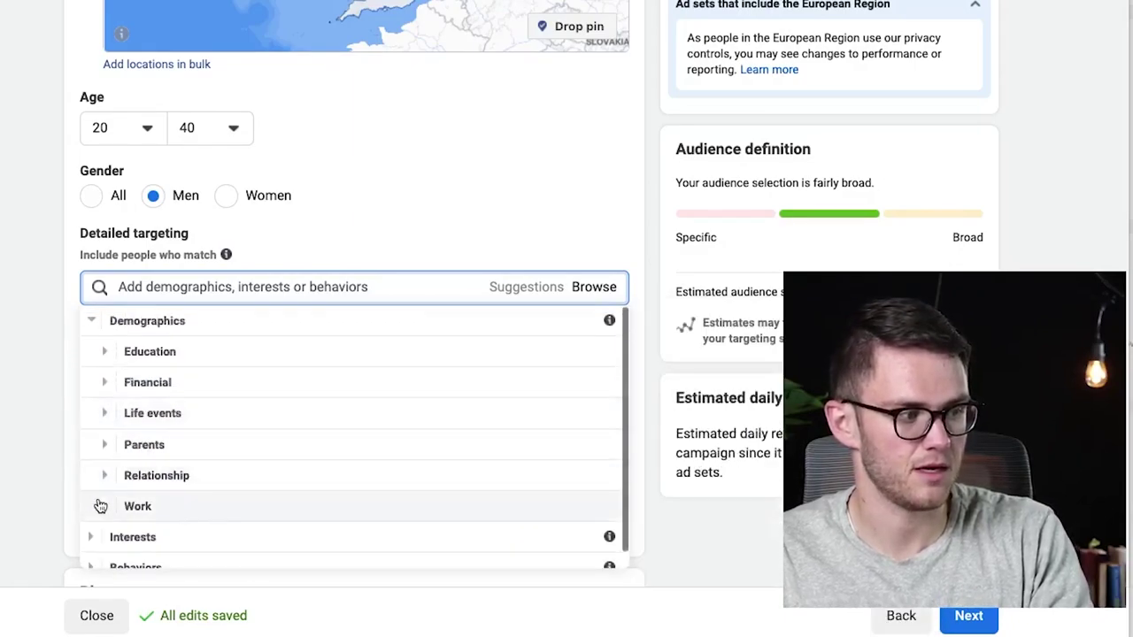
Examine the industries available under the Work demographics, including the business-to-business employee size options
click(100, 505)
click(127, 460)
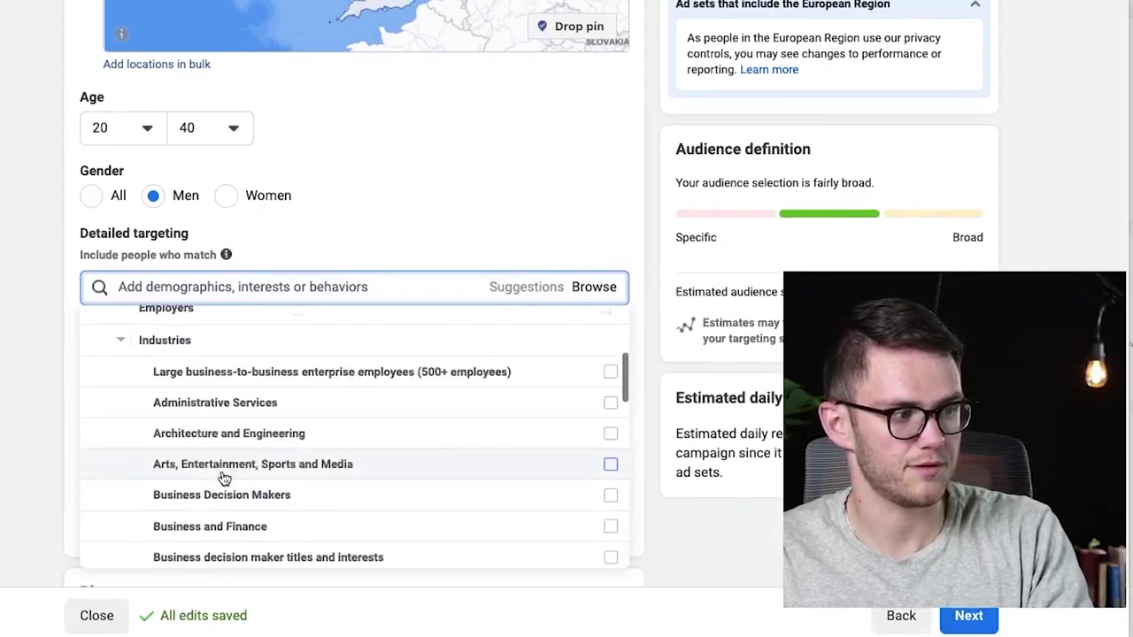
scroll(224, 478, down, 10)
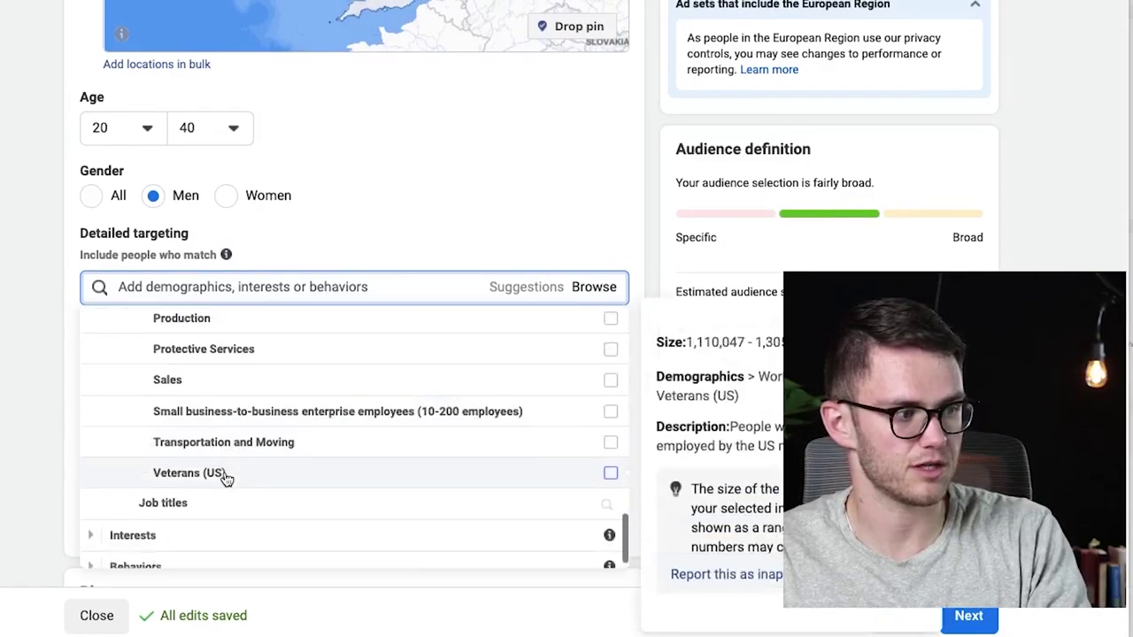
scroll(224, 479, down, 1)
scroll(237, 464, up, 3)
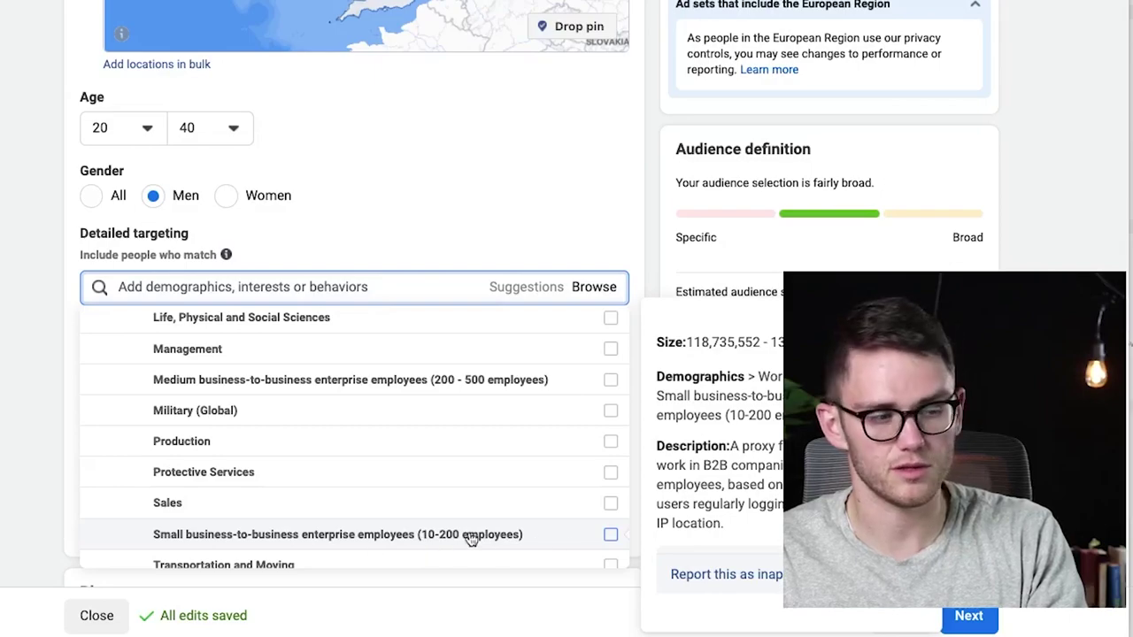
scroll(189, 513, down, 1)
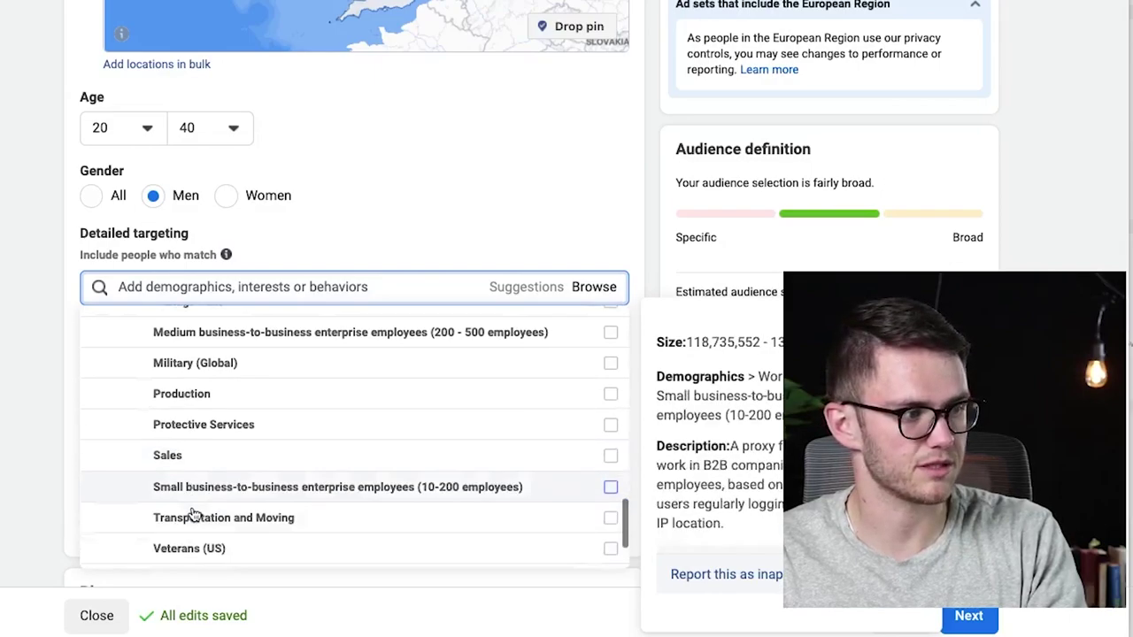
scroll(189, 514, up, 3)
scroll(207, 482, up, 4)
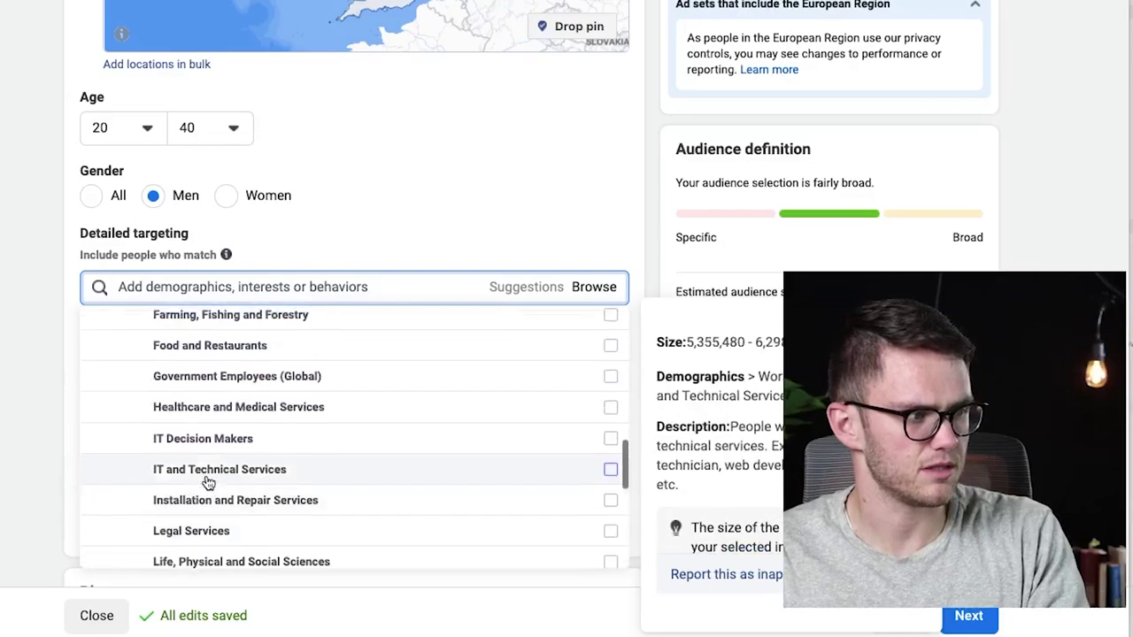
scroll(206, 482, up, 5)
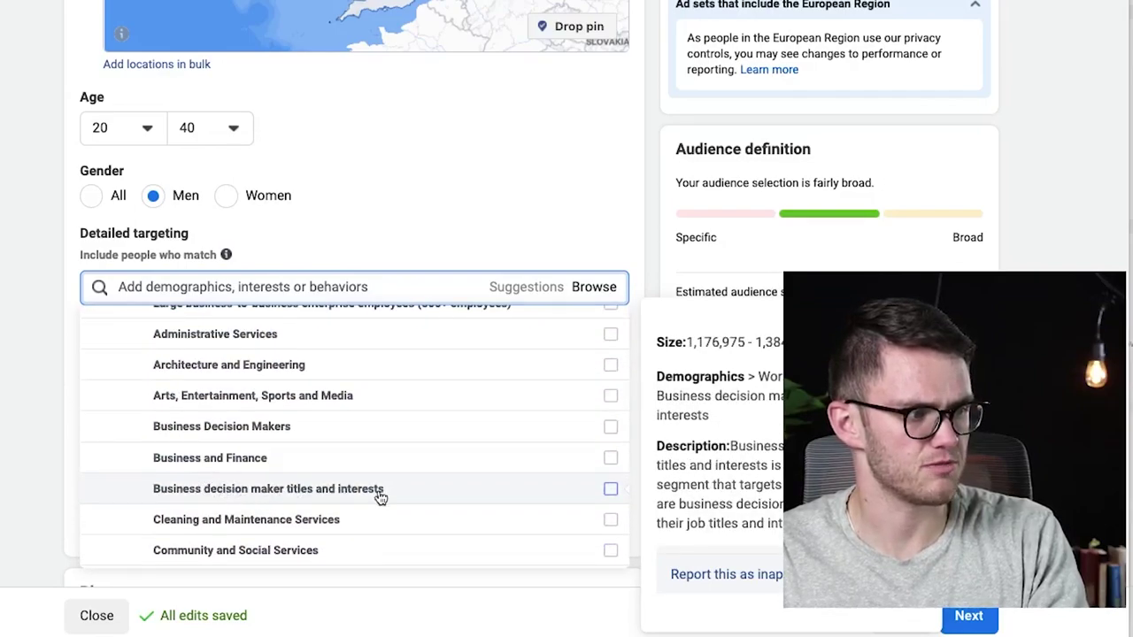
Include Business decision maker titles and interests, Business and Finance, and Business Decision Makers from the Work industries, and close the list
click(610, 488)
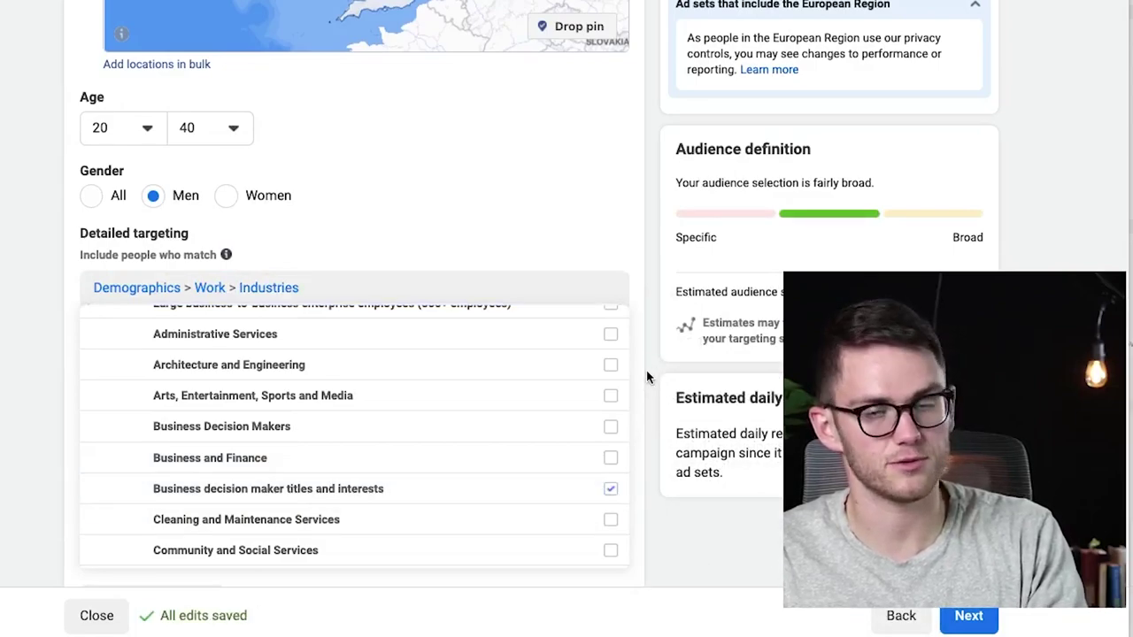
click(611, 457)
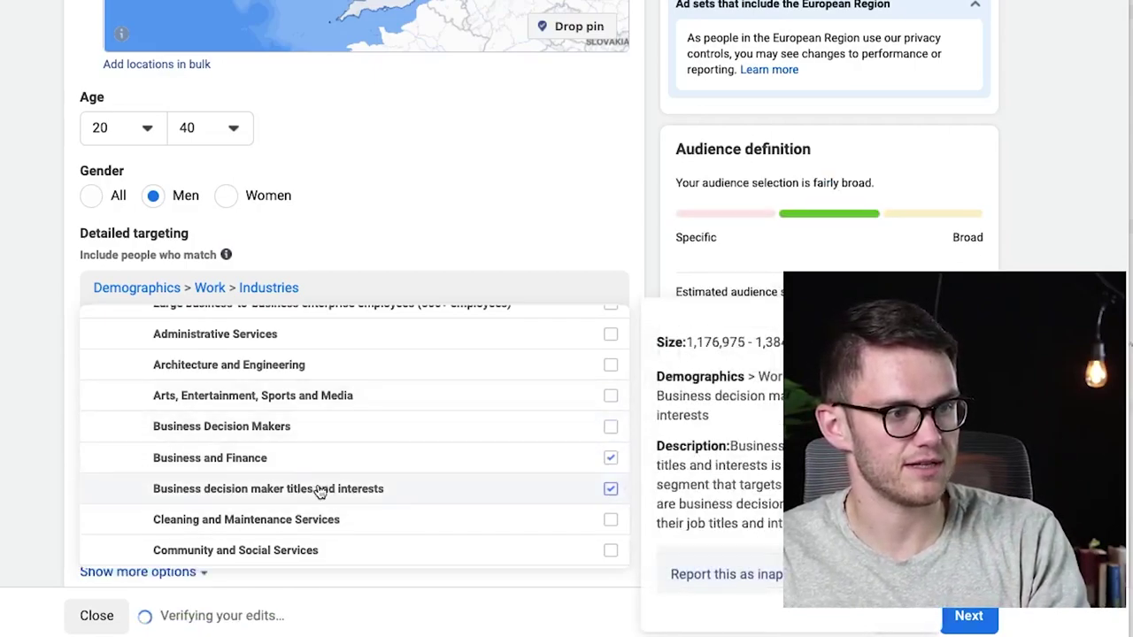
click(610, 427)
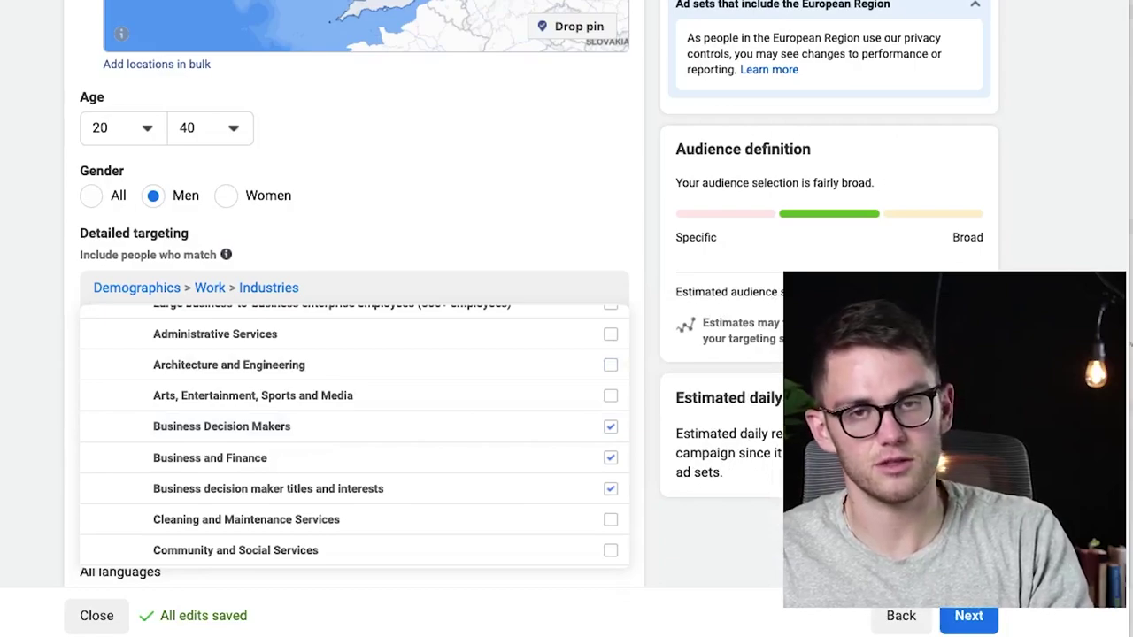
click(611, 428)
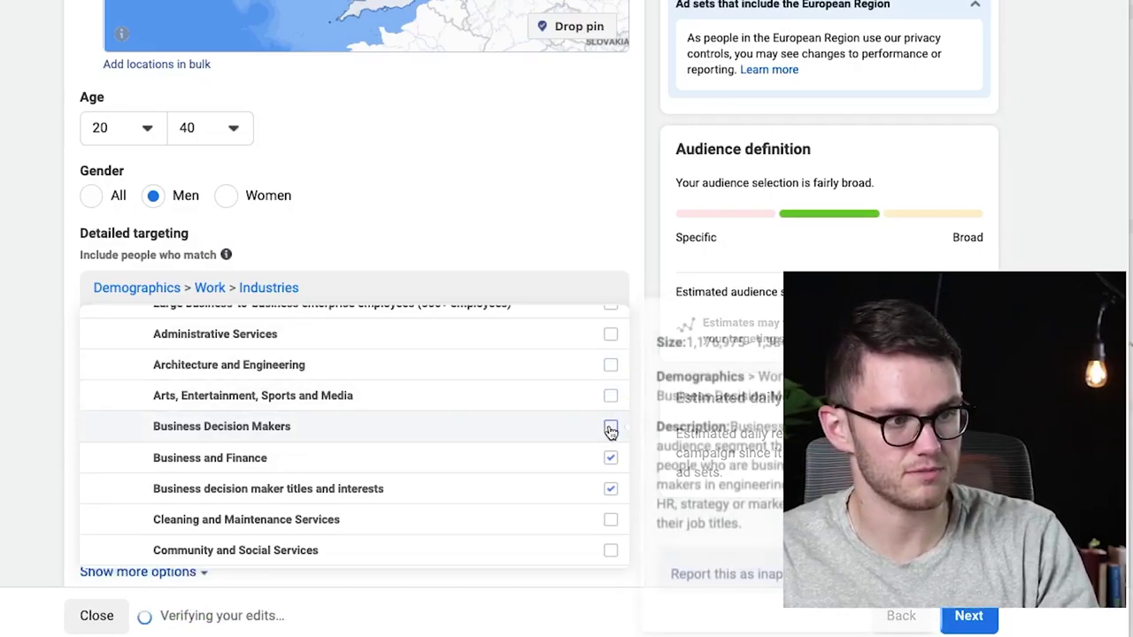
click(610, 428)
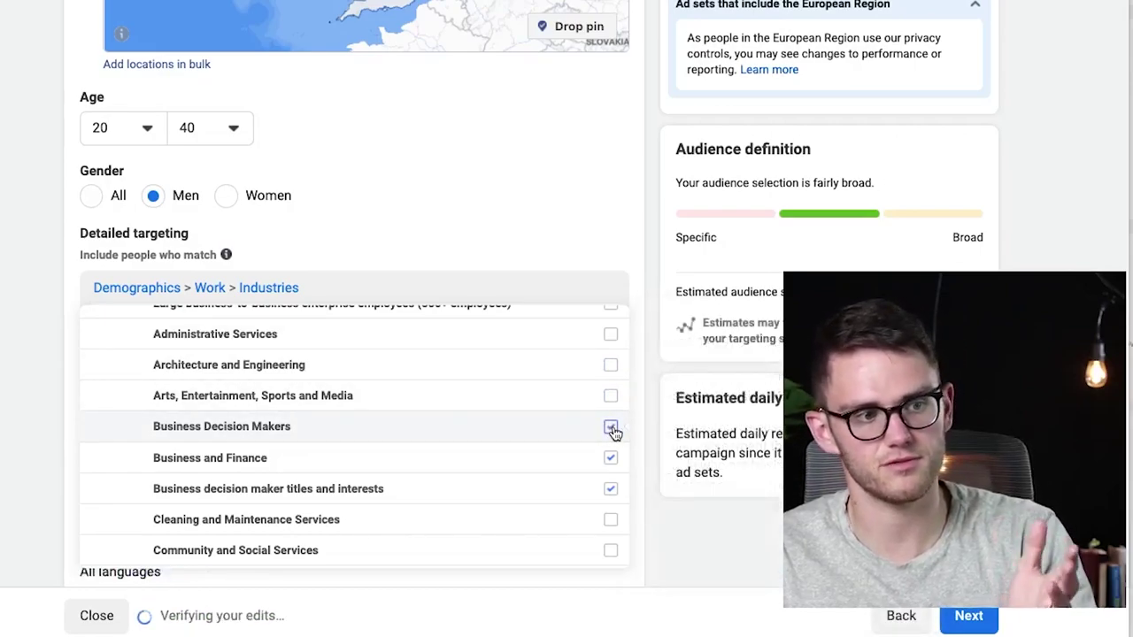
scroll(419, 392, up, 1)
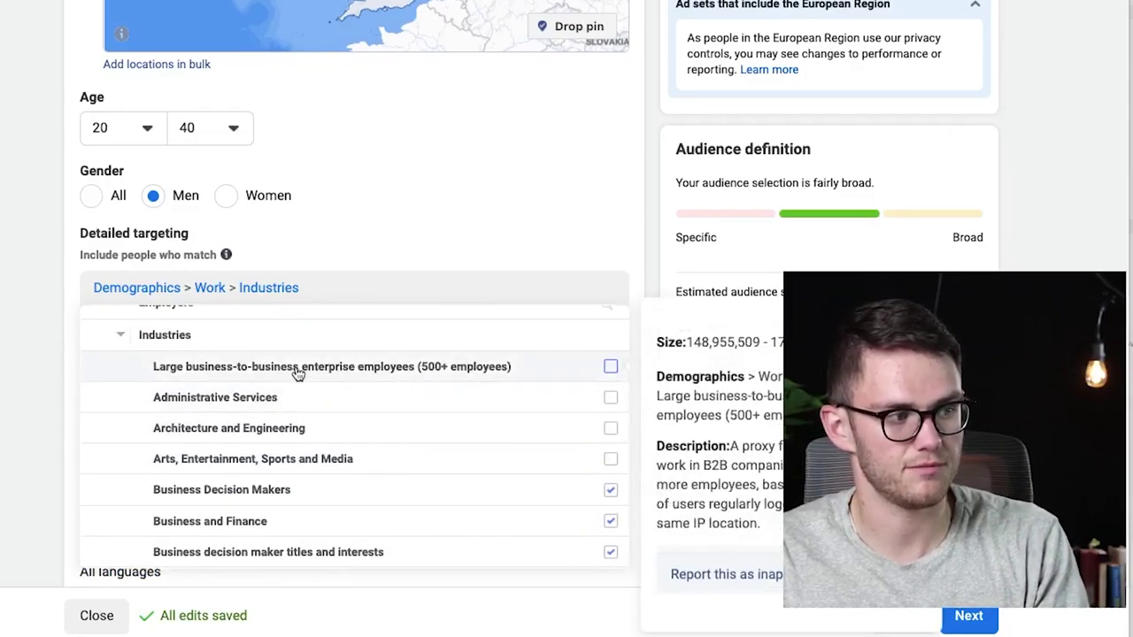
click(27, 307)
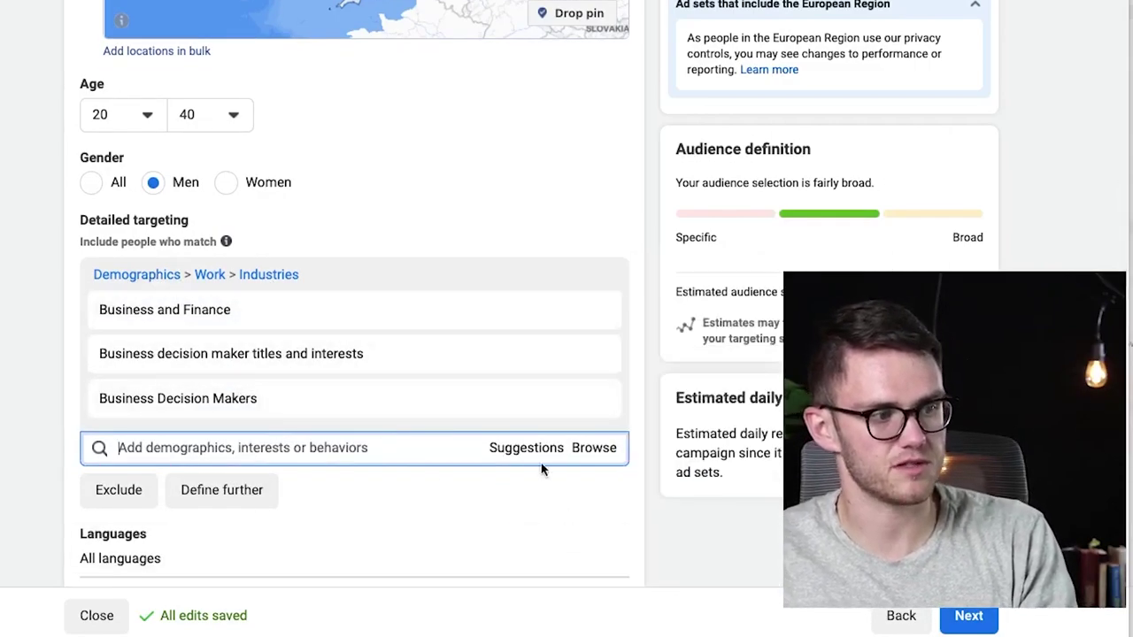
Browse the Business and industry interests, try Business and remove it, and add Entrepreneurship to the detailed targeting
click(602, 448)
scroll(112, 531, down, 5)
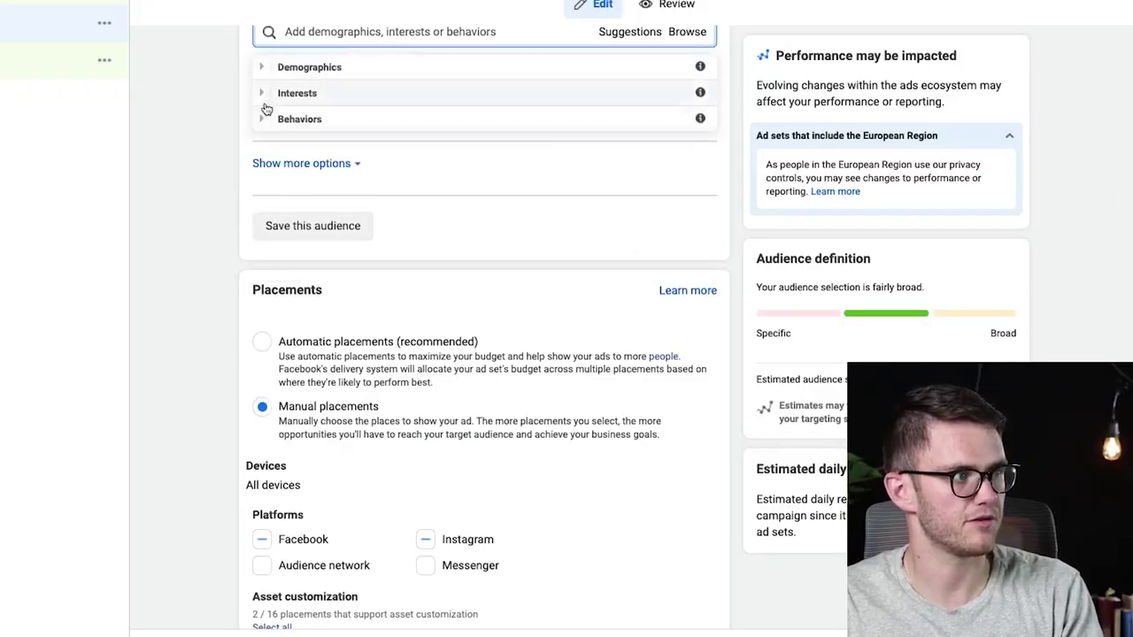
click(262, 94)
click(274, 94)
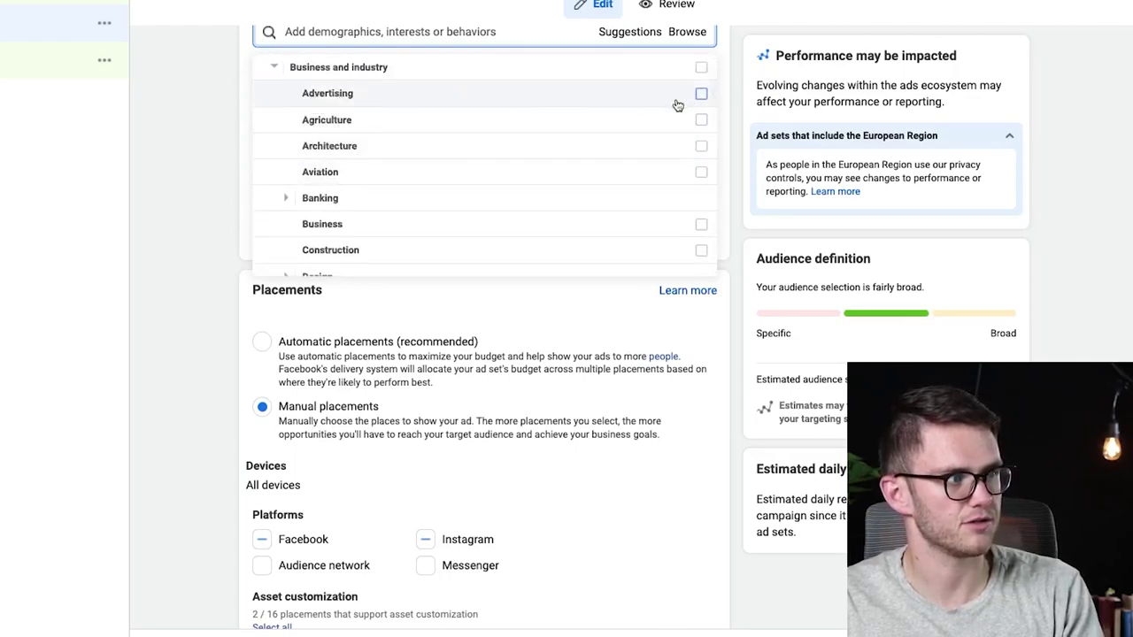
scroll(310, 217, down, 1)
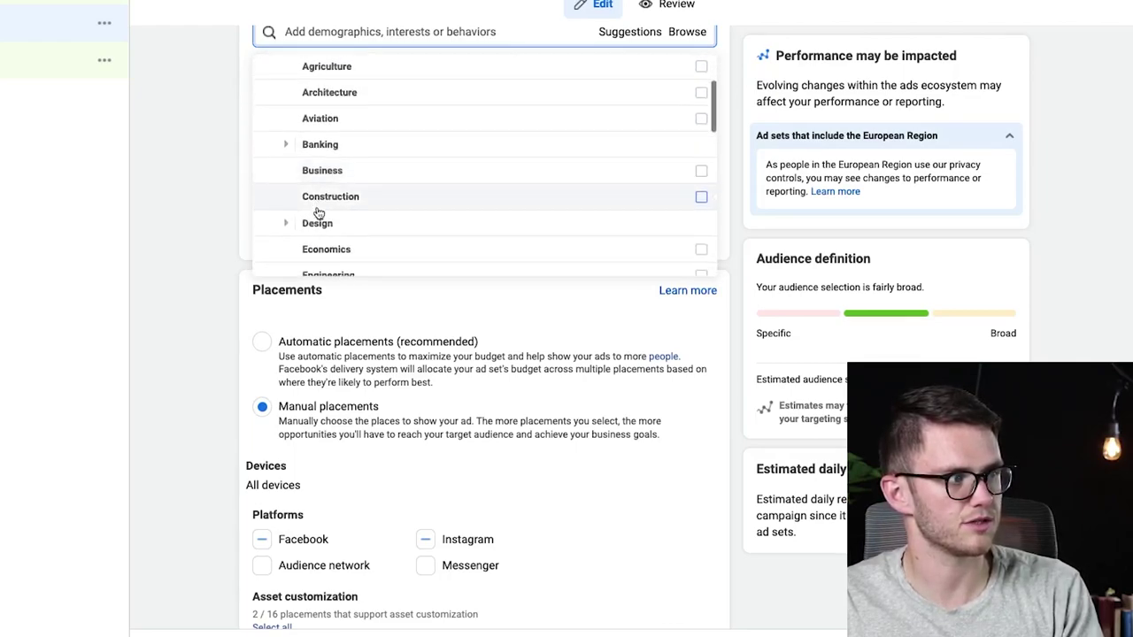
click(701, 175)
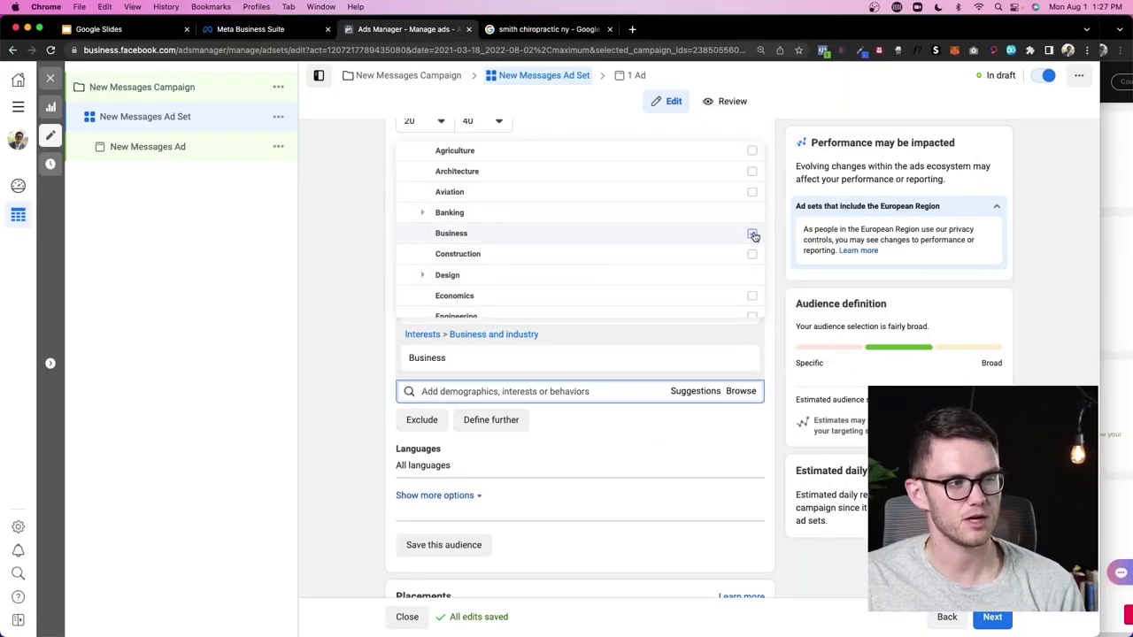
click(744, 235)
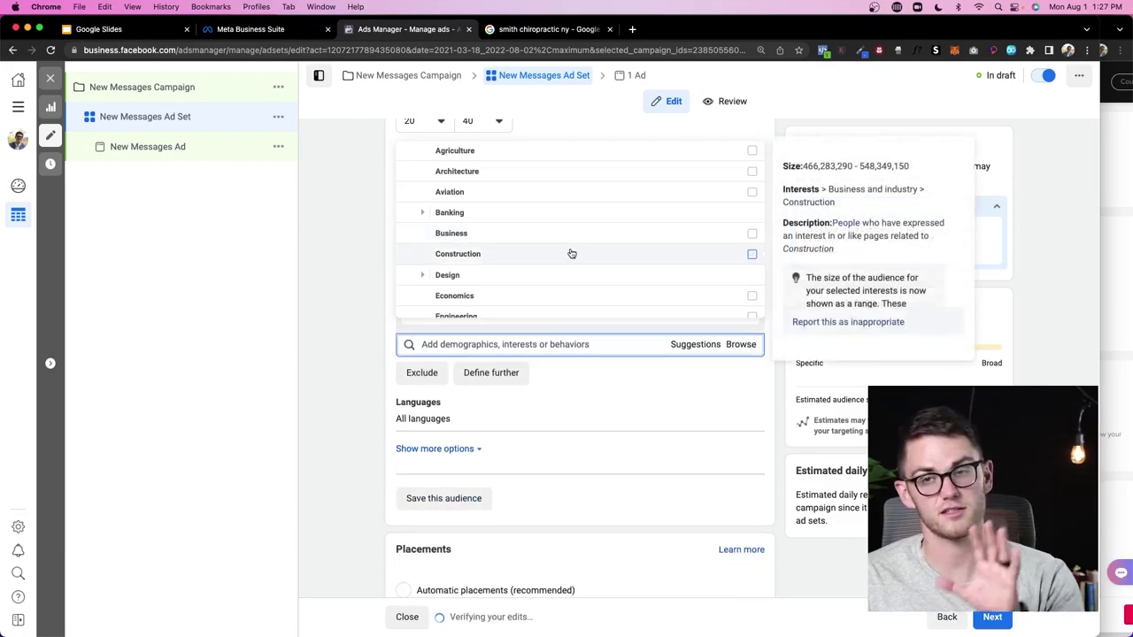
scroll(574, 253, down, 4)
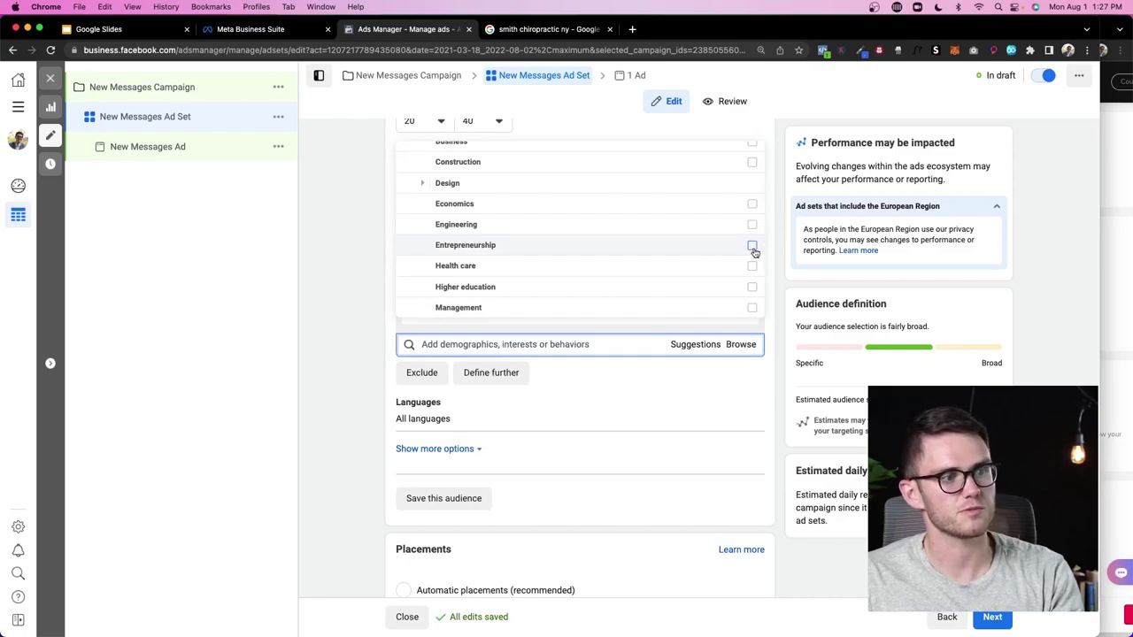
click(752, 246)
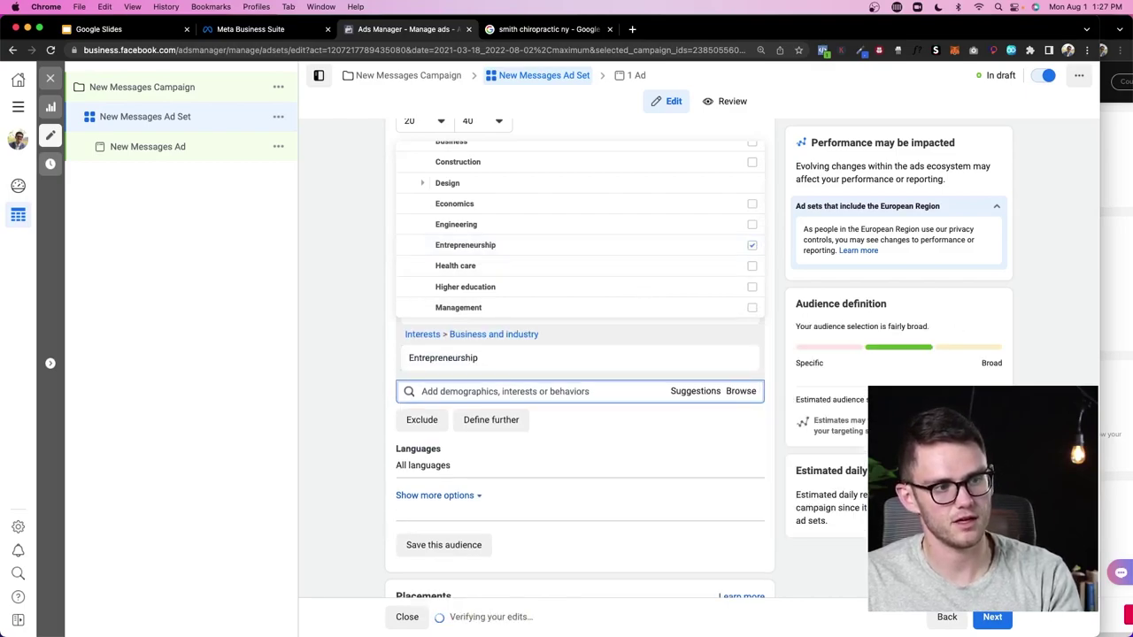
Add the Investment interest under Personal finance to the detailed targeting and look through the other Business and industry interests
scroll(637, 233, down, 1)
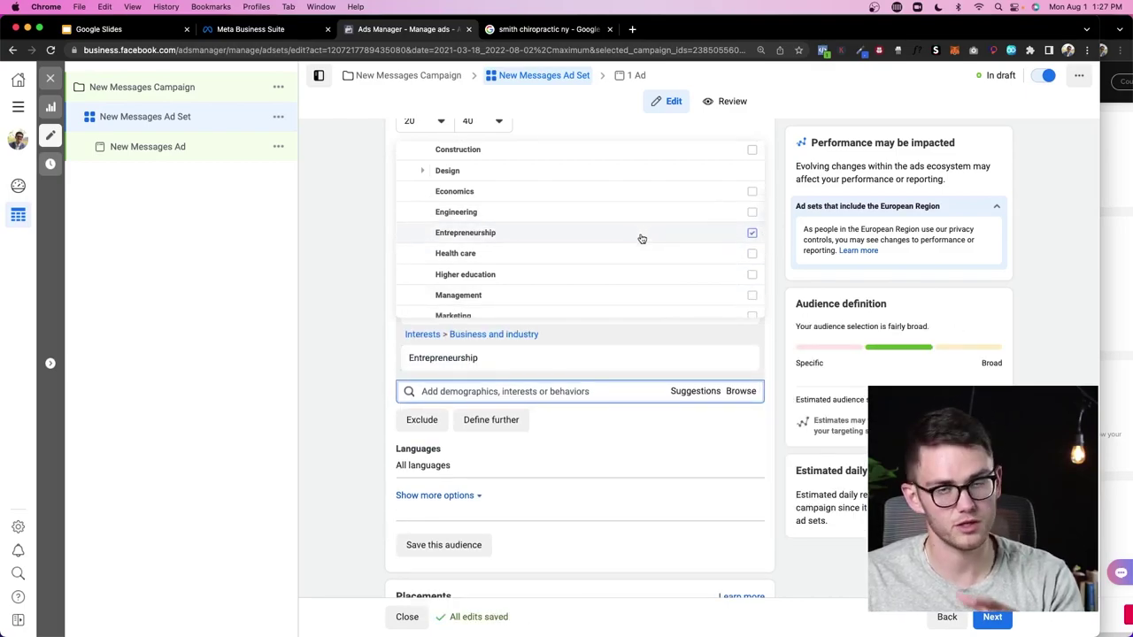
scroll(643, 258, down, 3)
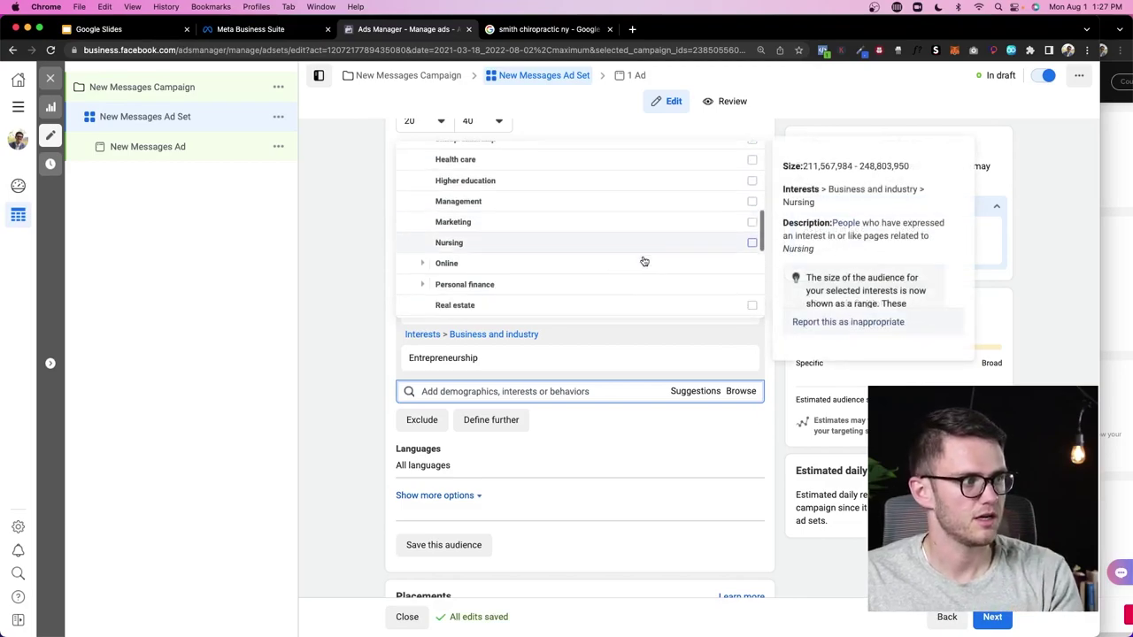
scroll(541, 252, down, 1)
click(440, 246)
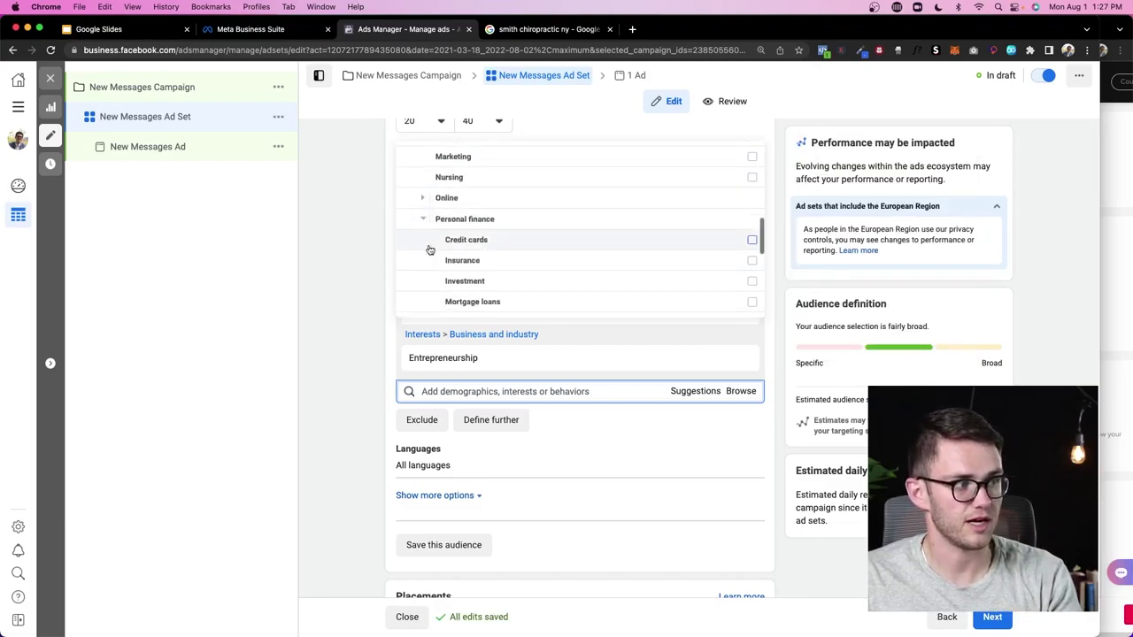
scroll(478, 232, down, 1)
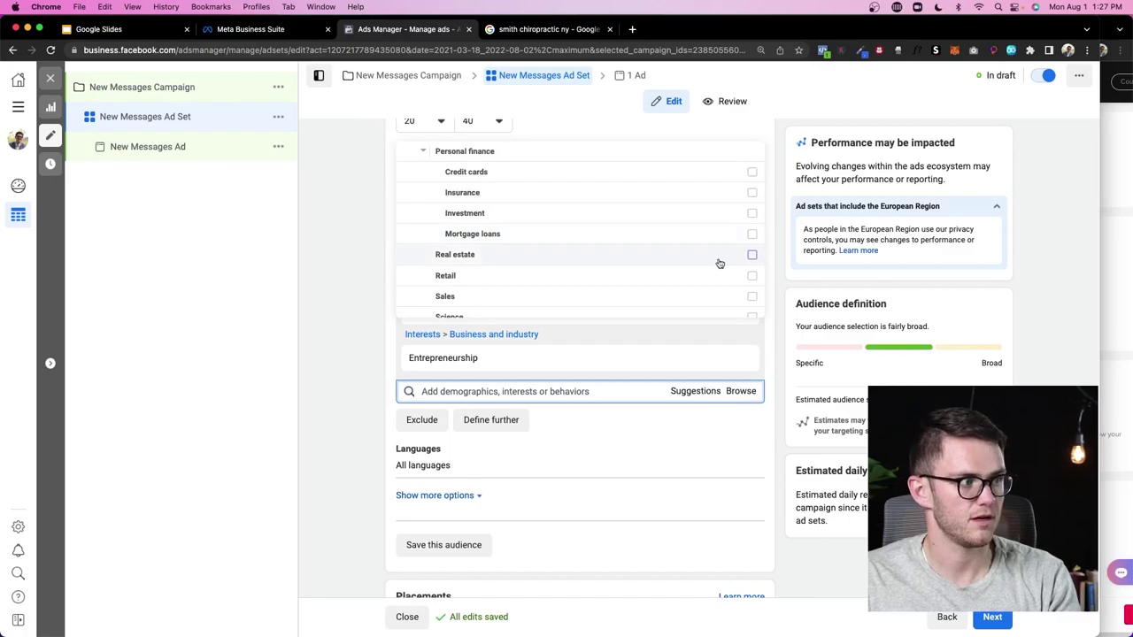
scroll(681, 249, down, 1)
scroll(652, 240, up, 3)
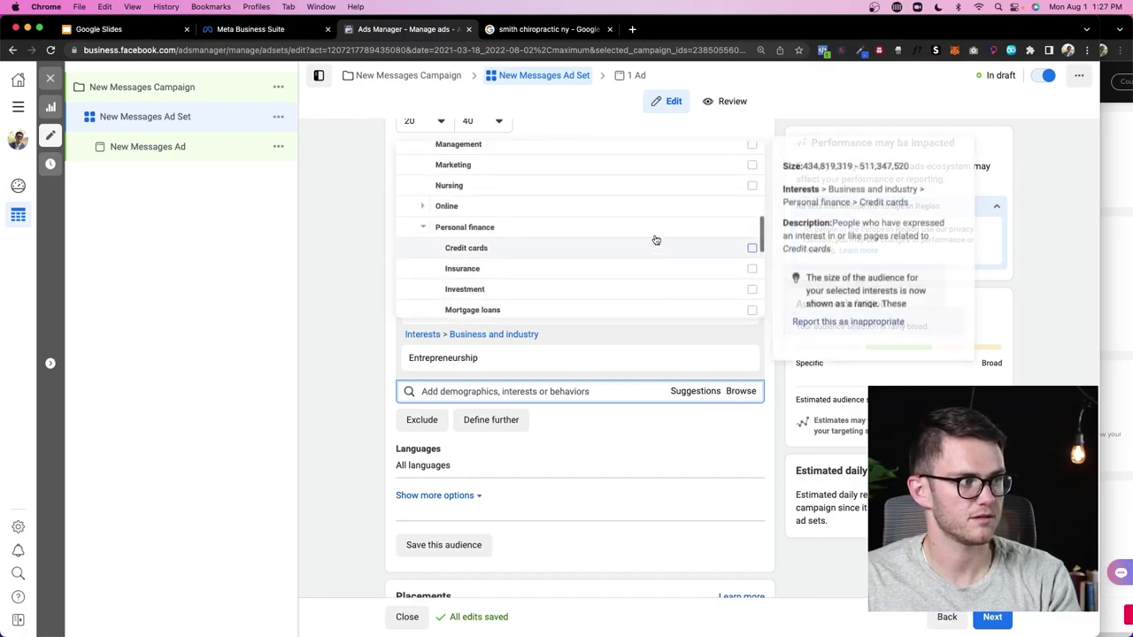
click(752, 290)
scroll(434, 234, up, 3)
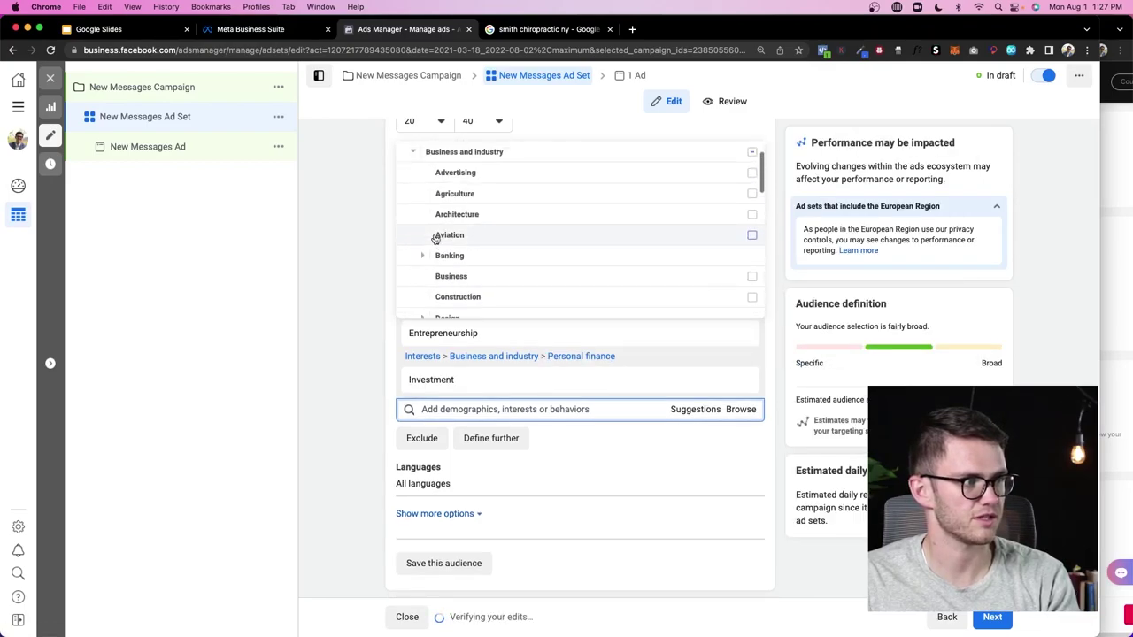
scroll(461, 266, down, 5)
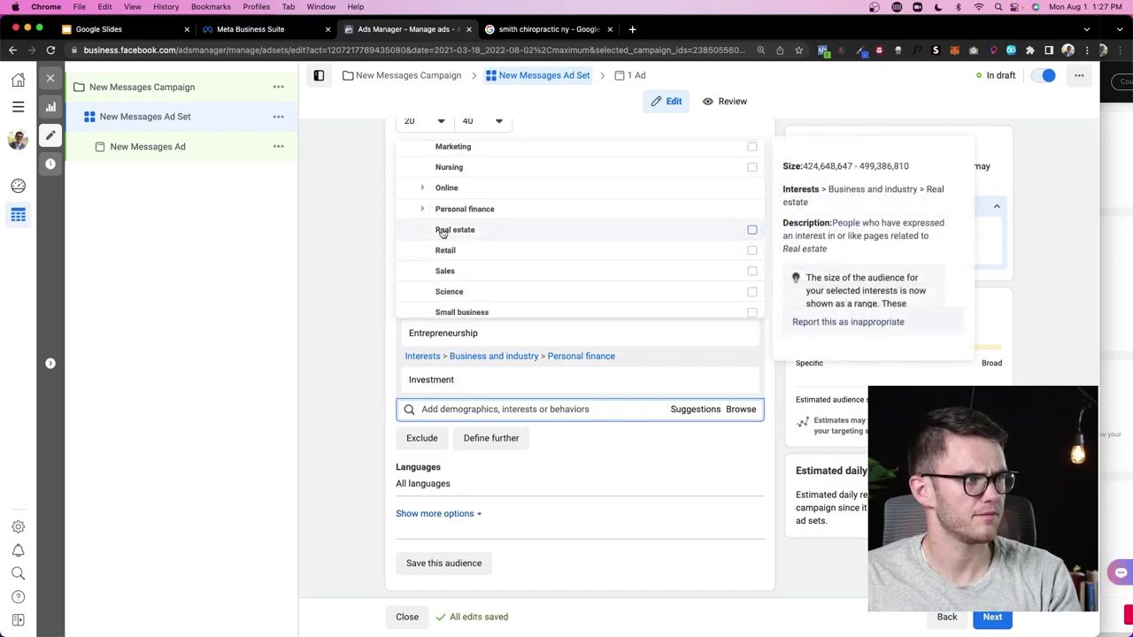
Add the Real estate and Small business interests under Business and industry to the detailed targeting
scroll(442, 232, down, 1)
click(751, 205)
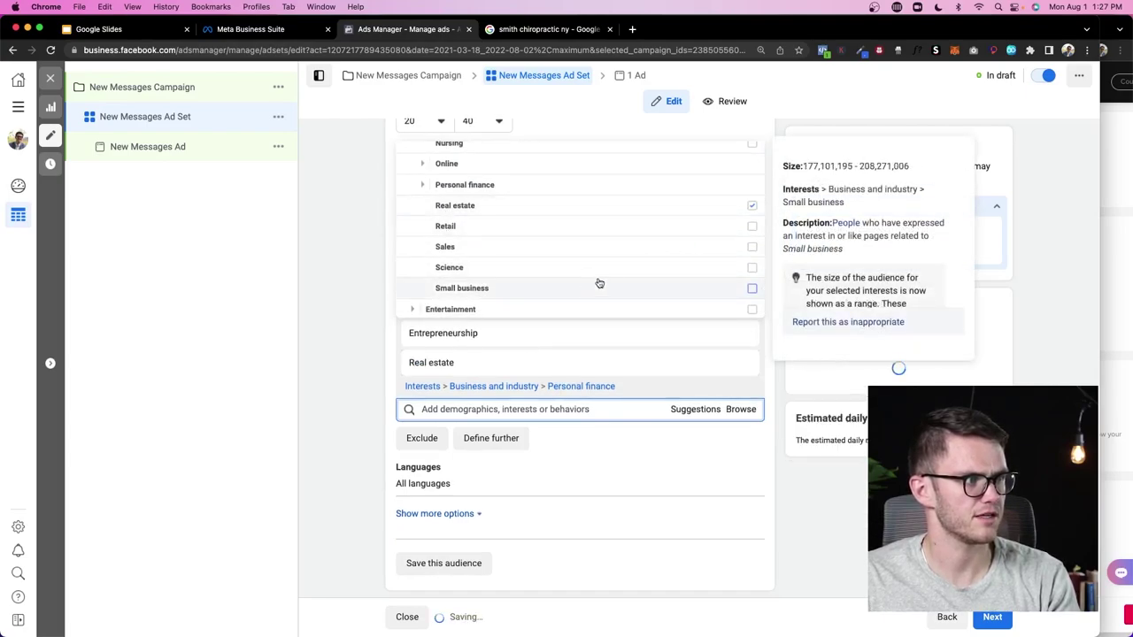
click(752, 289)
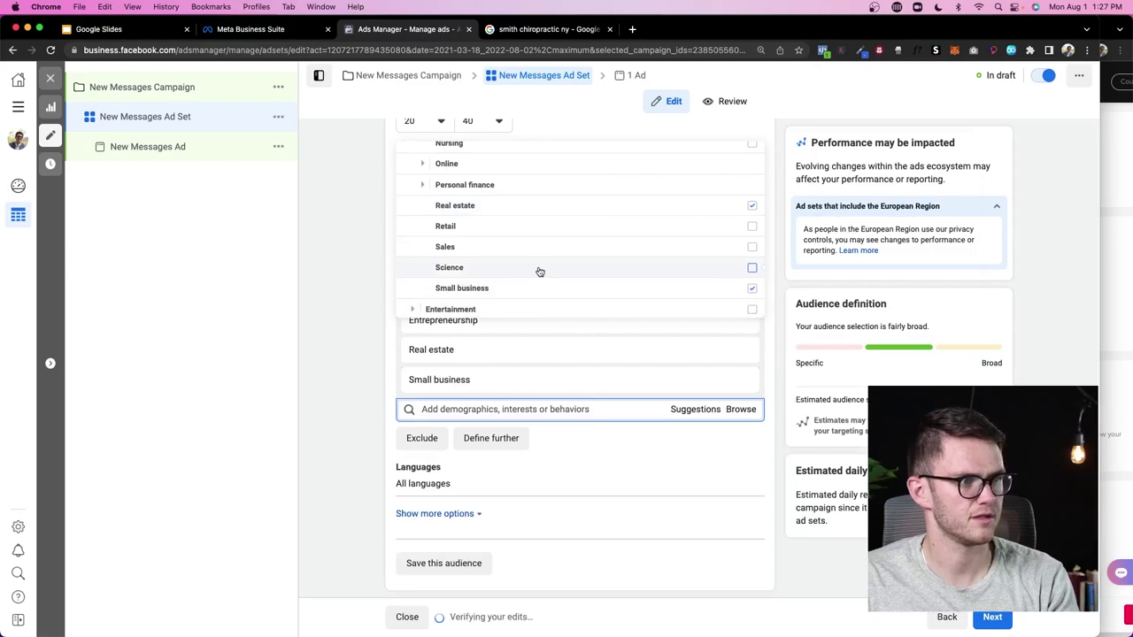
Examine the remaining interest categories, including the Computers options under Technology
scroll(540, 271, down, 3)
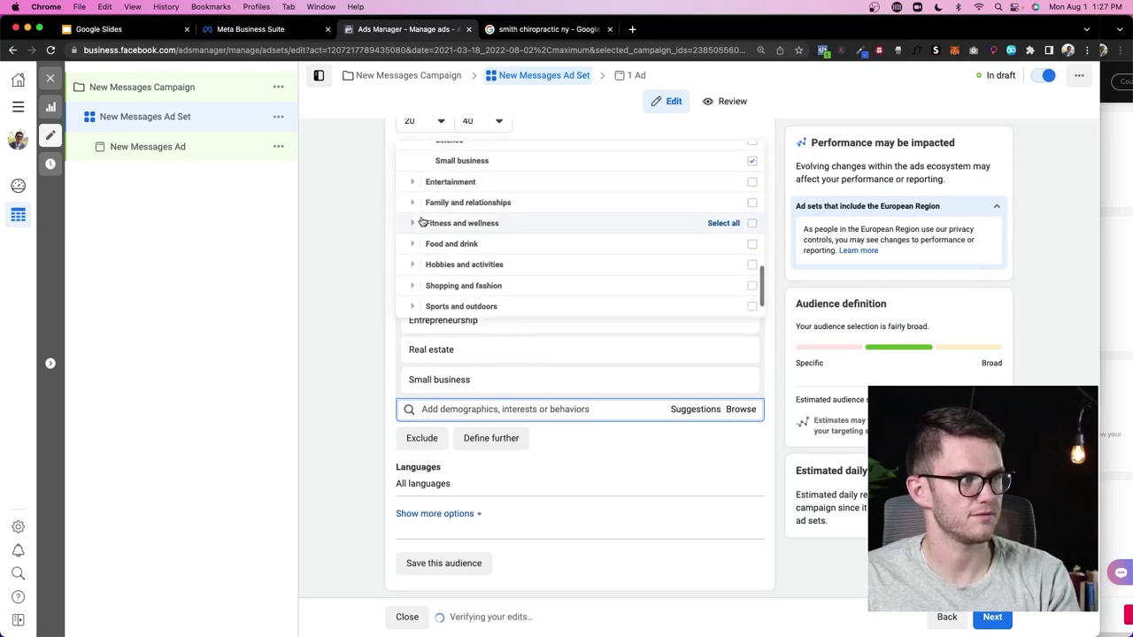
scroll(422, 222, down, 1)
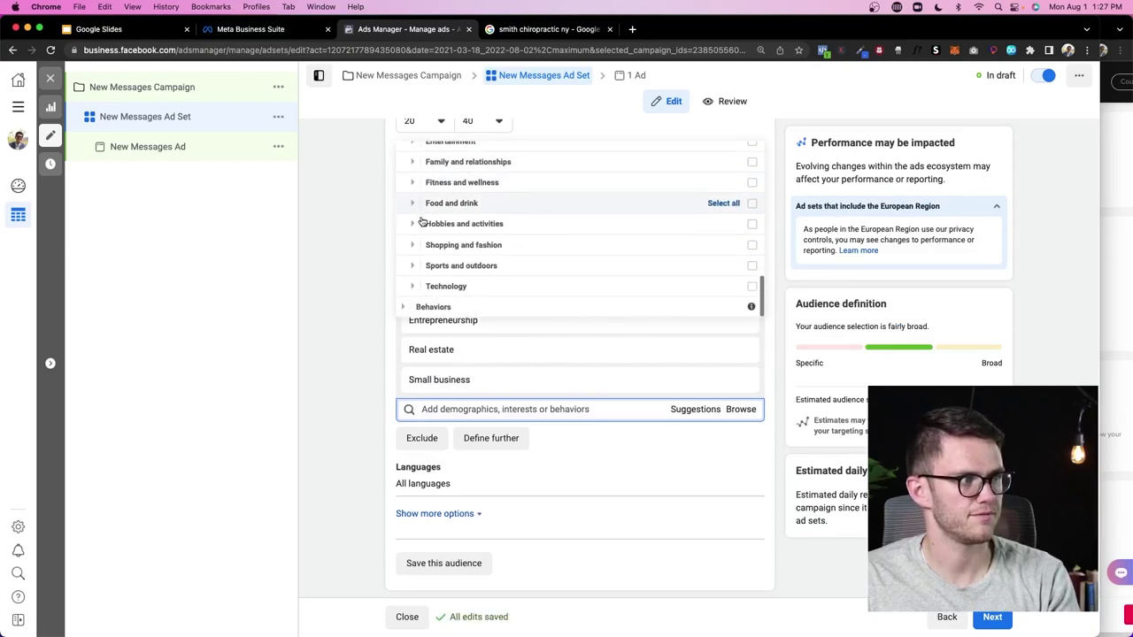
click(414, 286)
click(425, 264)
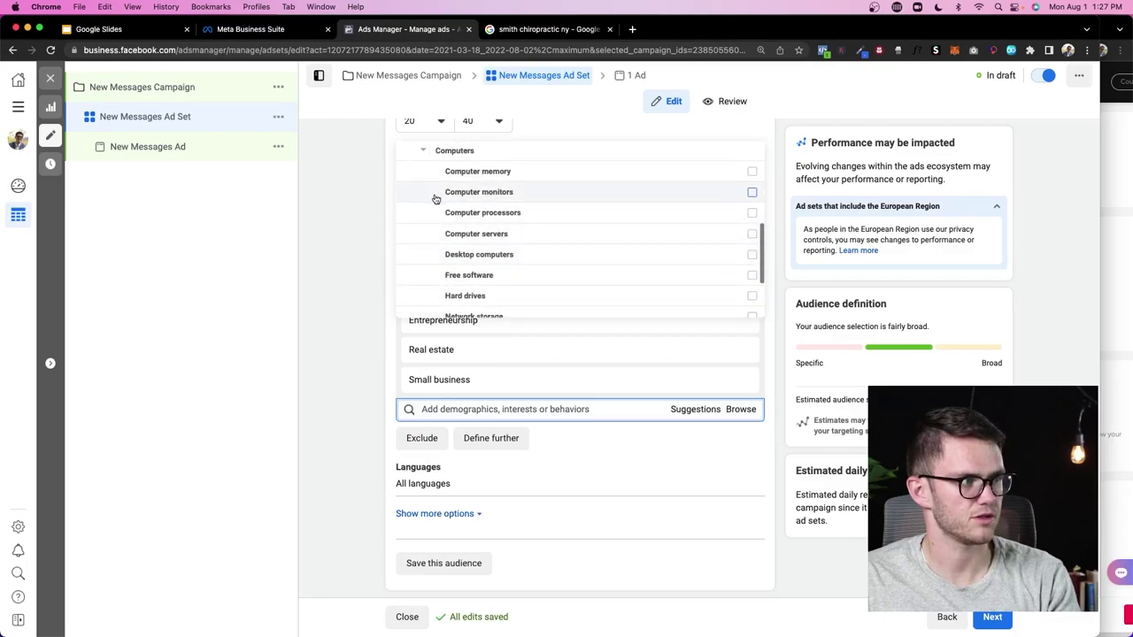
scroll(442, 239, down, 2)
scroll(435, 205, up, 3)
click(423, 218)
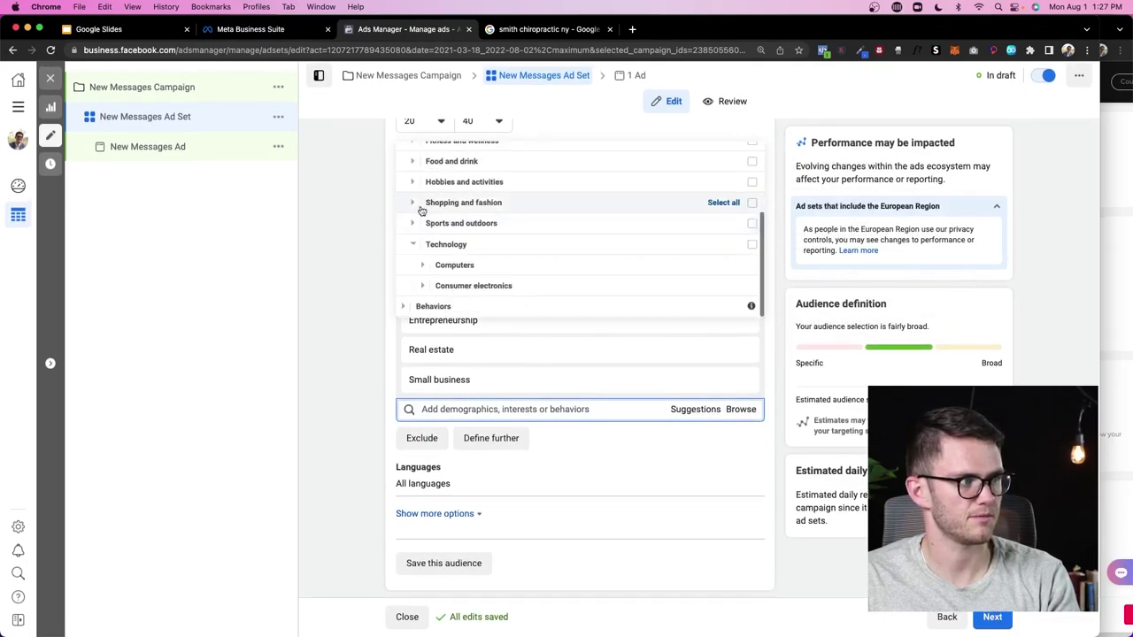
scroll(412, 246, up, 3)
scroll(445, 253, up, 1)
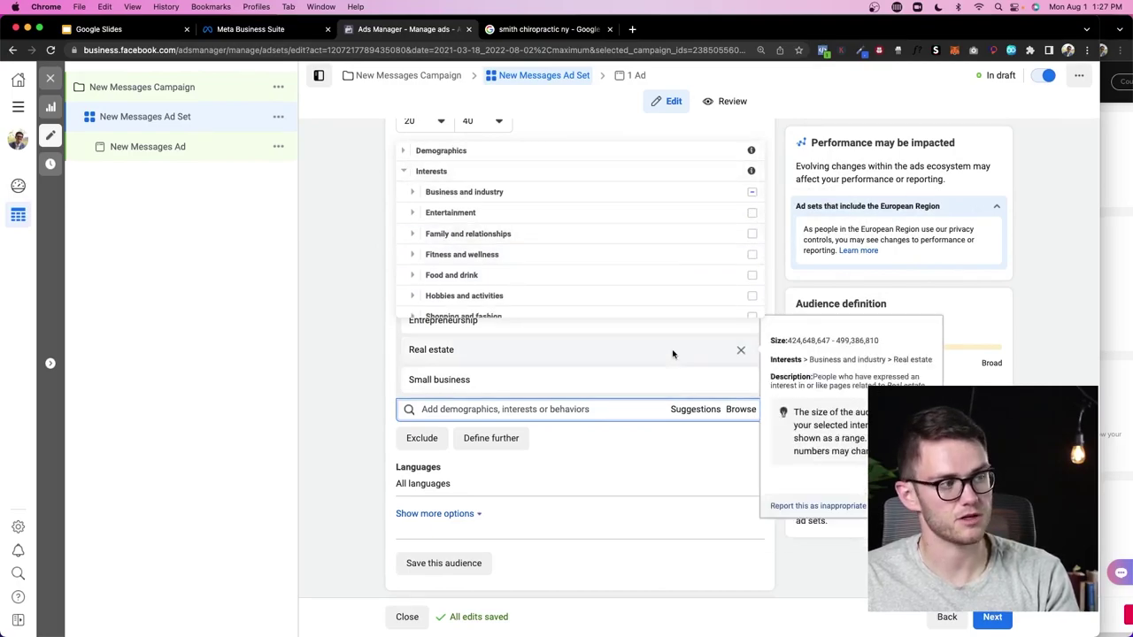
Browse the Behaviors and add New Active Business (< 24 months) under Digital Activities to the detailed targeting
click(404, 171)
scroll(442, 204, down, 3)
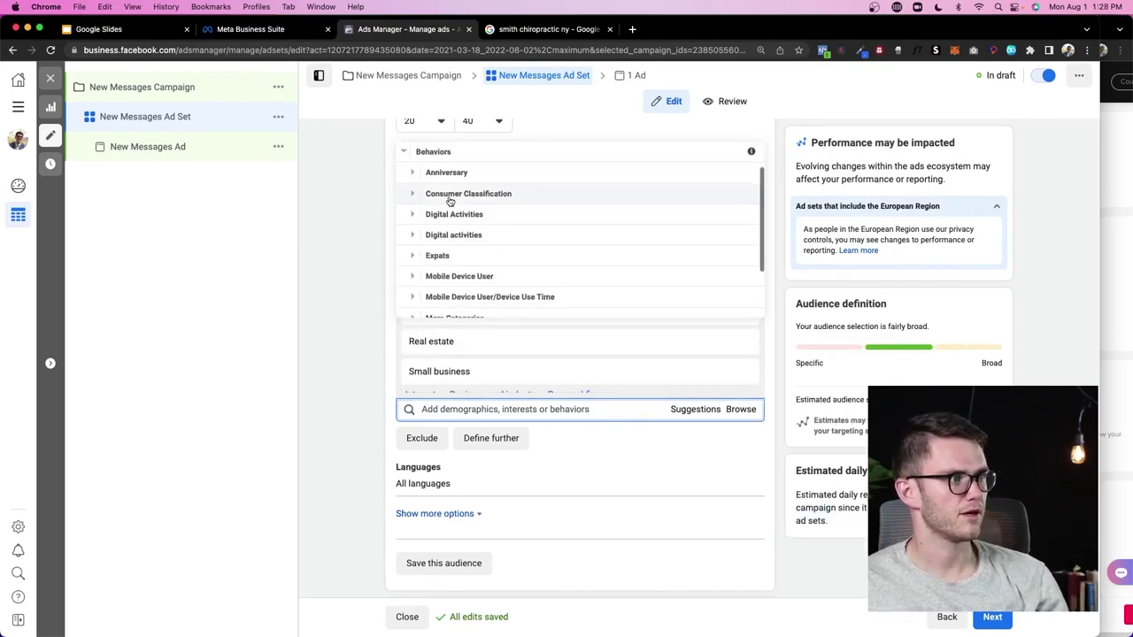
scroll(426, 217, up, 5)
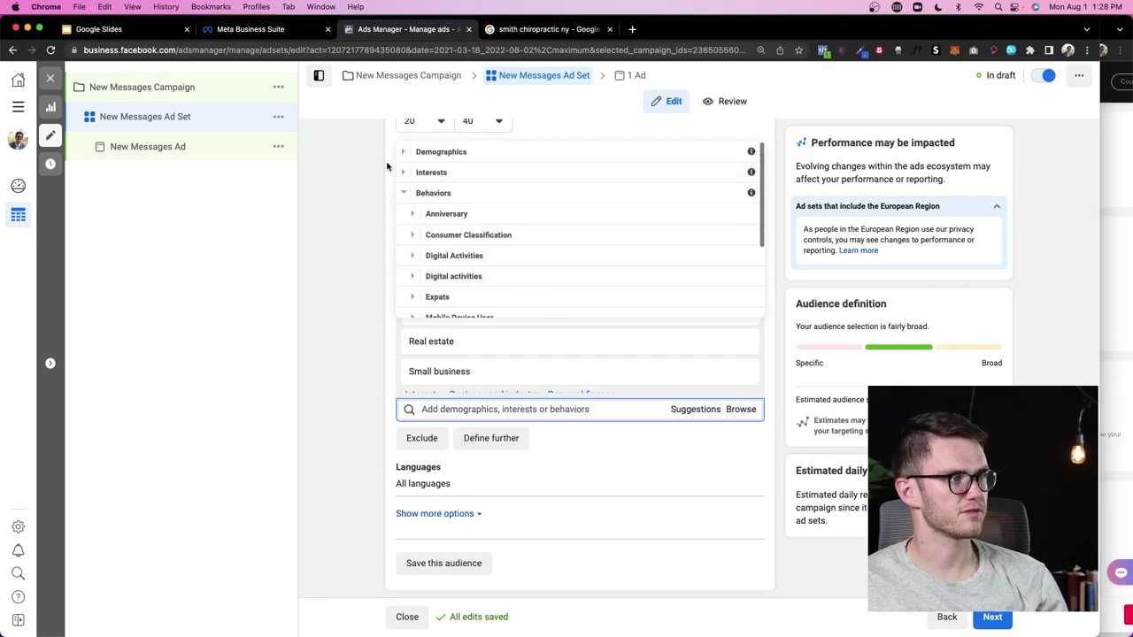
scroll(426, 218, down, 2)
click(415, 203)
scroll(460, 213, down, 2)
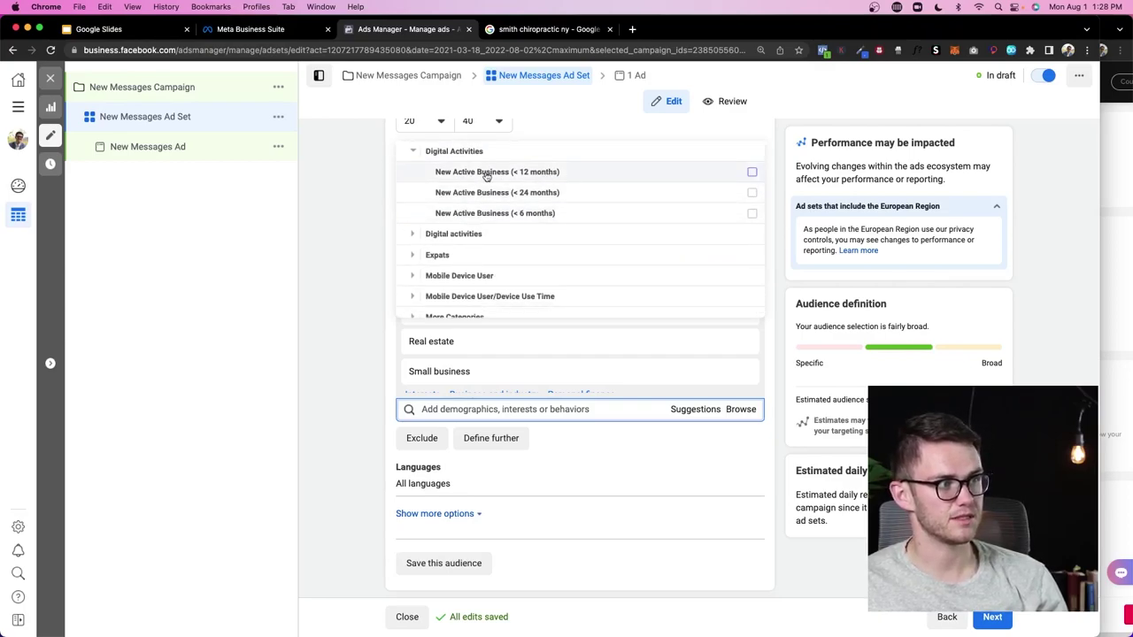
mouse_move(561, 193)
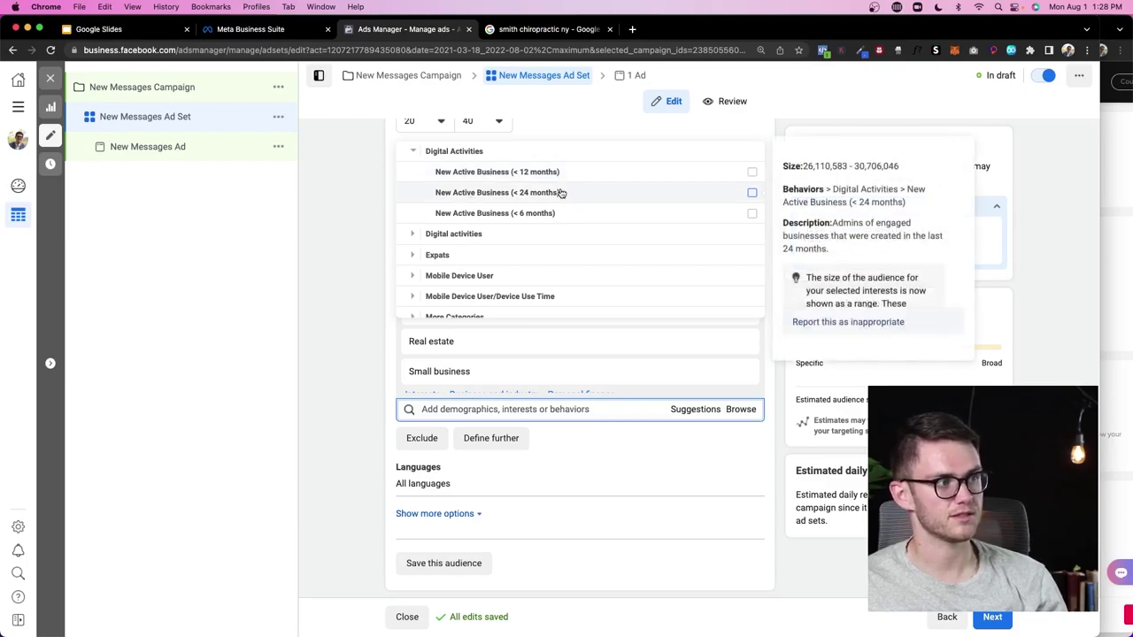
scroll(470, 220, up, 3)
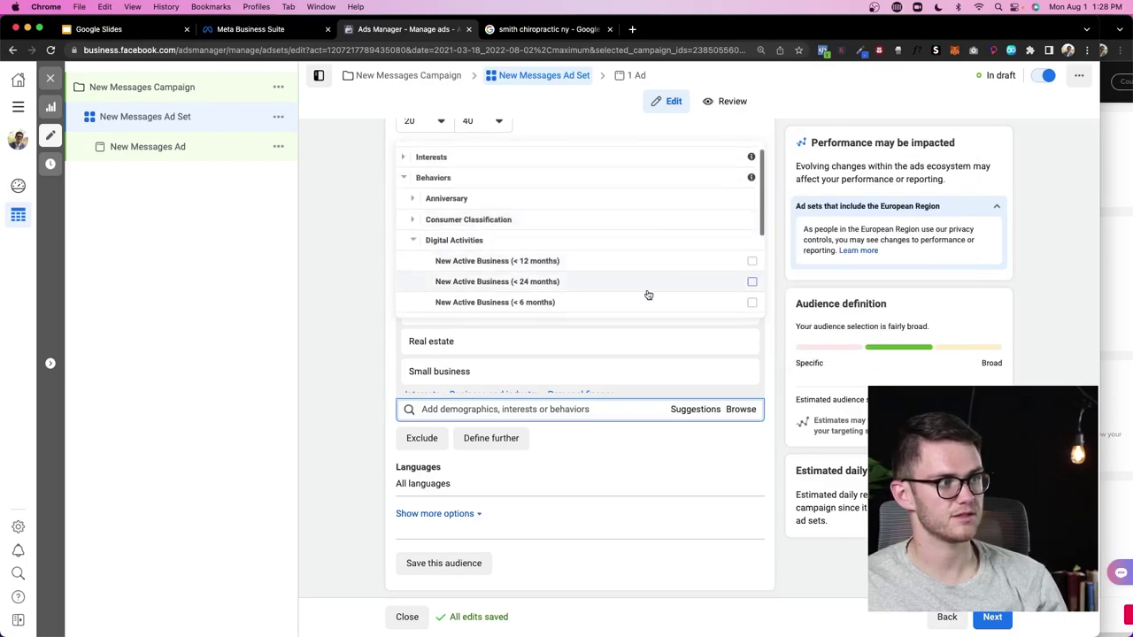
scroll(566, 292, down, 1)
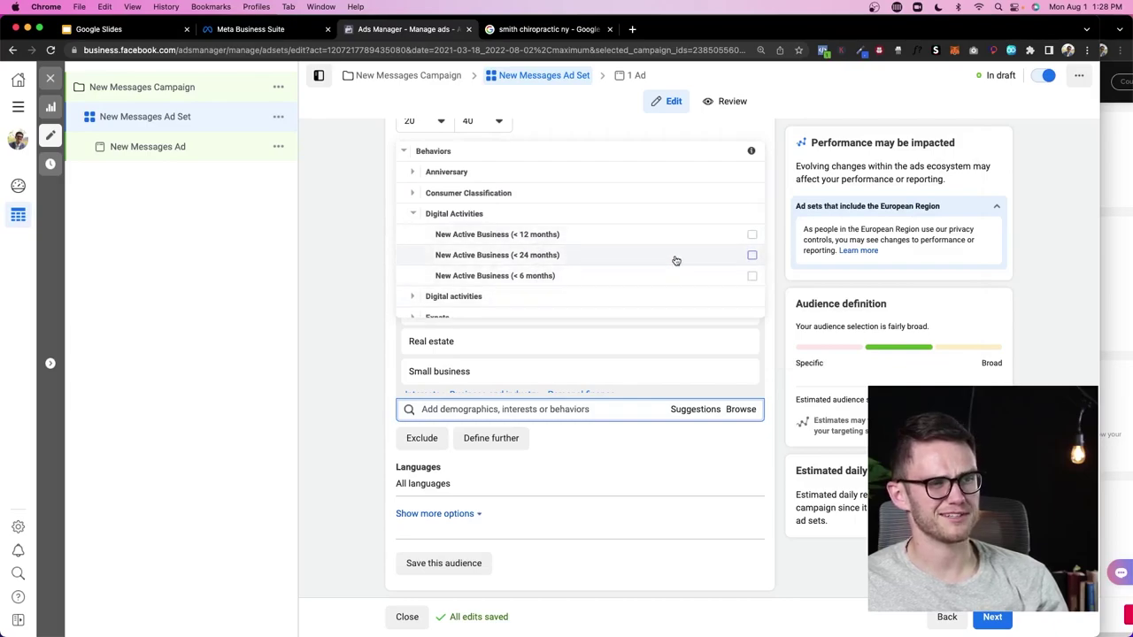
click(752, 257)
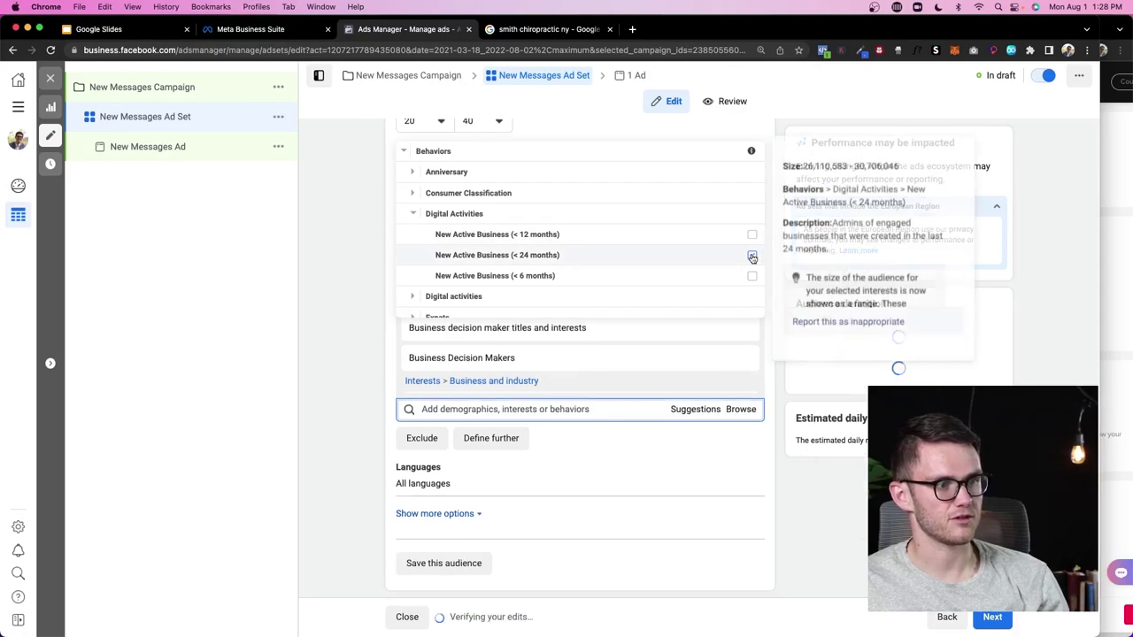
Add Business page admins and New Page Admins from the Facebook page admins behaviors under Digital activities
click(412, 213)
click(415, 232)
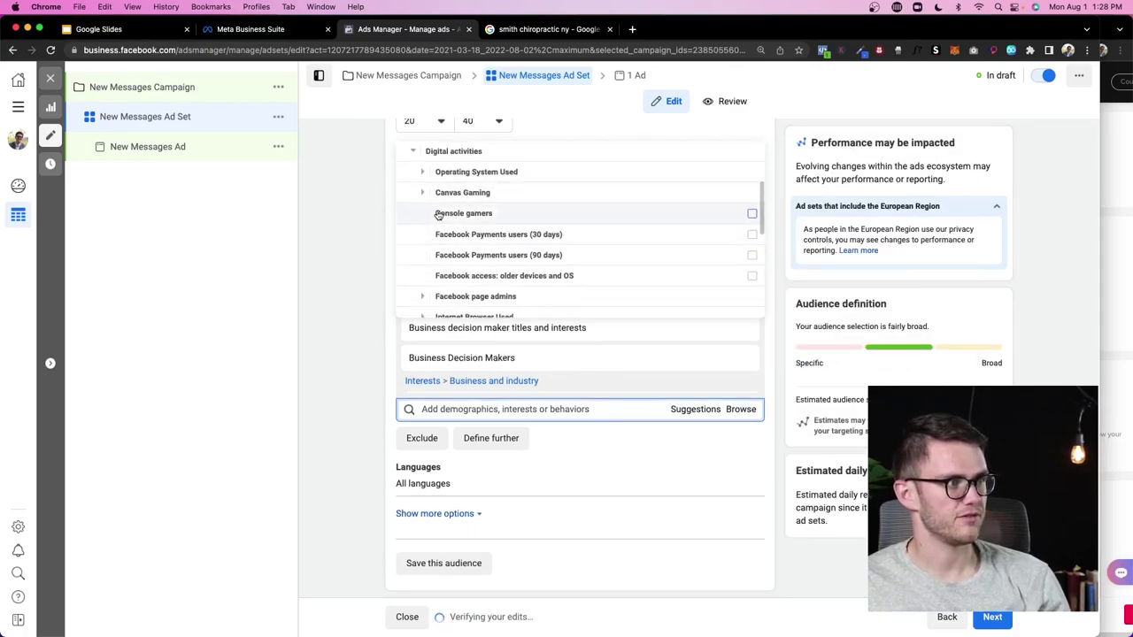
scroll(469, 212, down, 2)
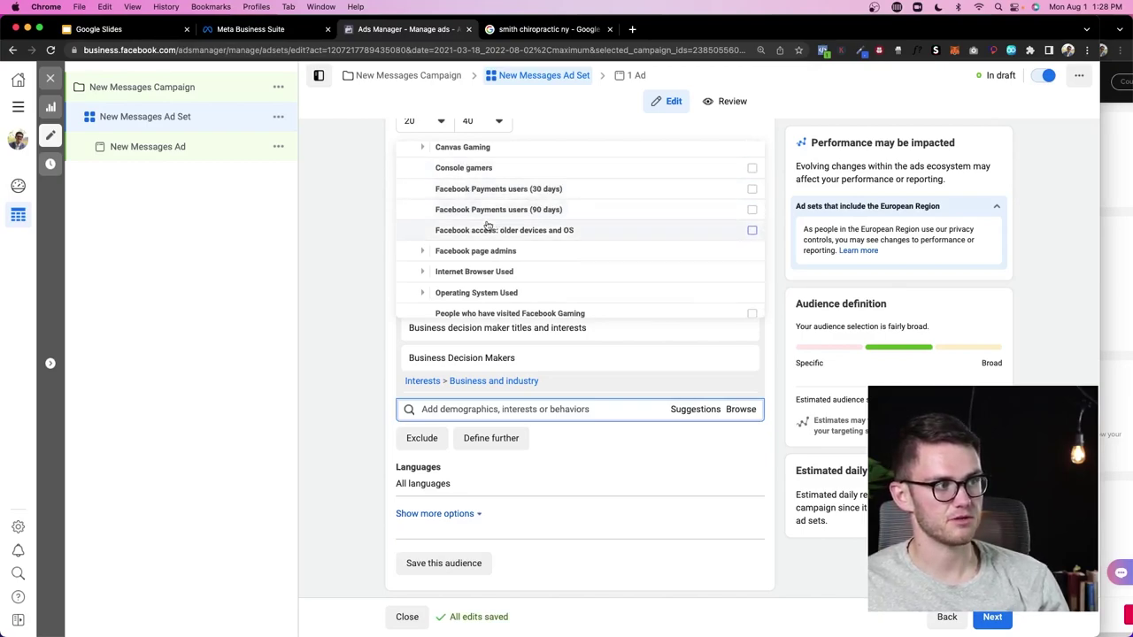
scroll(459, 241, down, 1)
click(424, 228)
scroll(442, 235, down, 2)
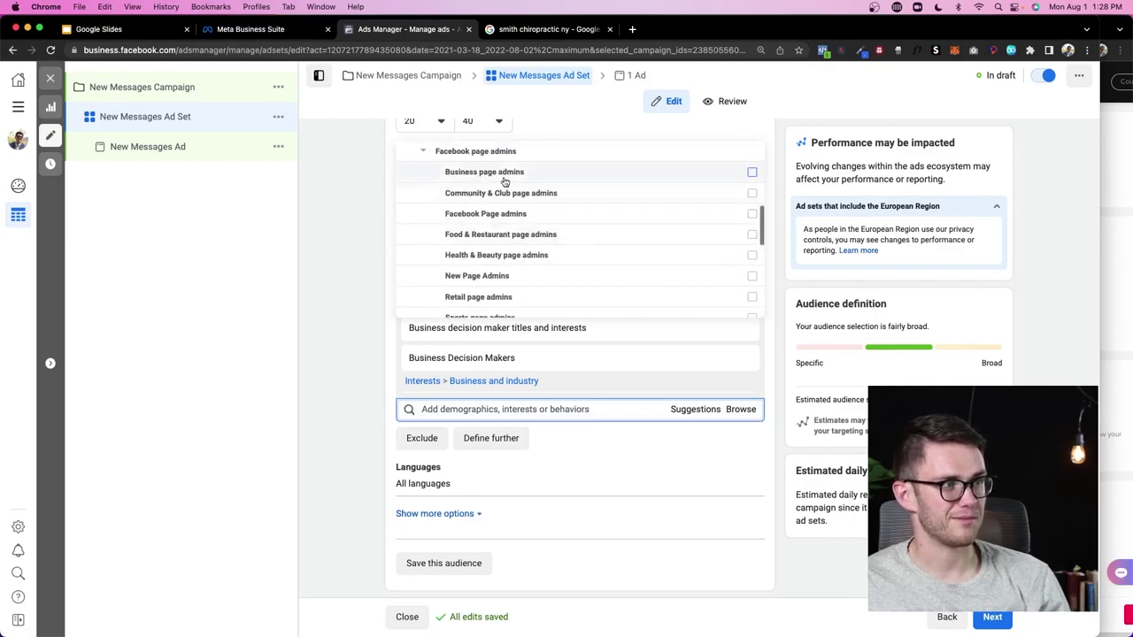
scroll(498, 181, up, 1)
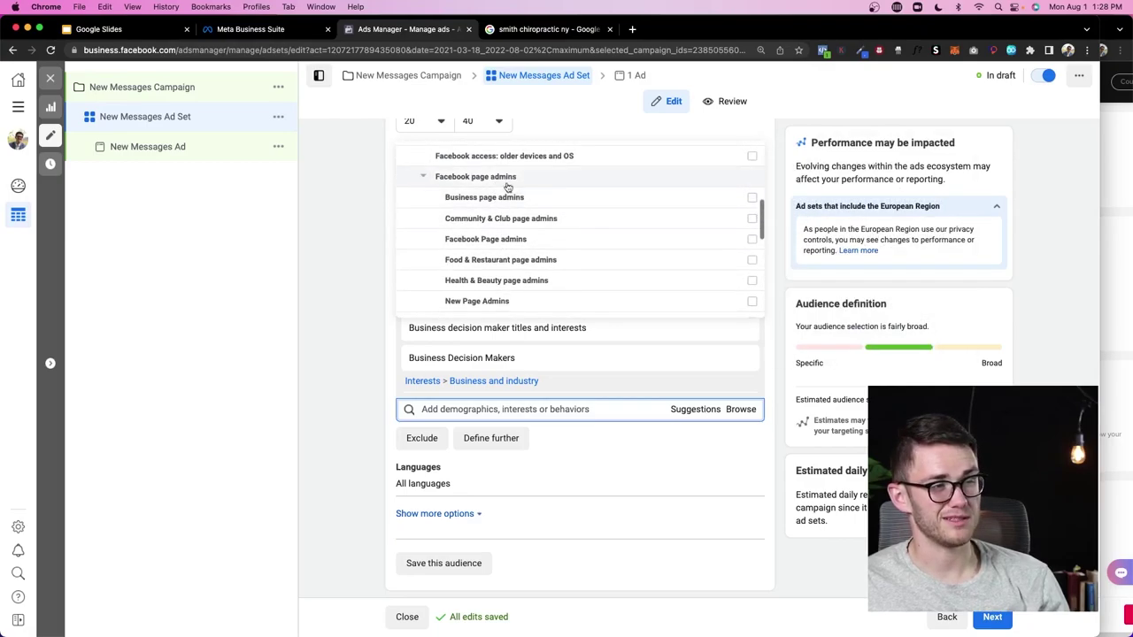
click(751, 198)
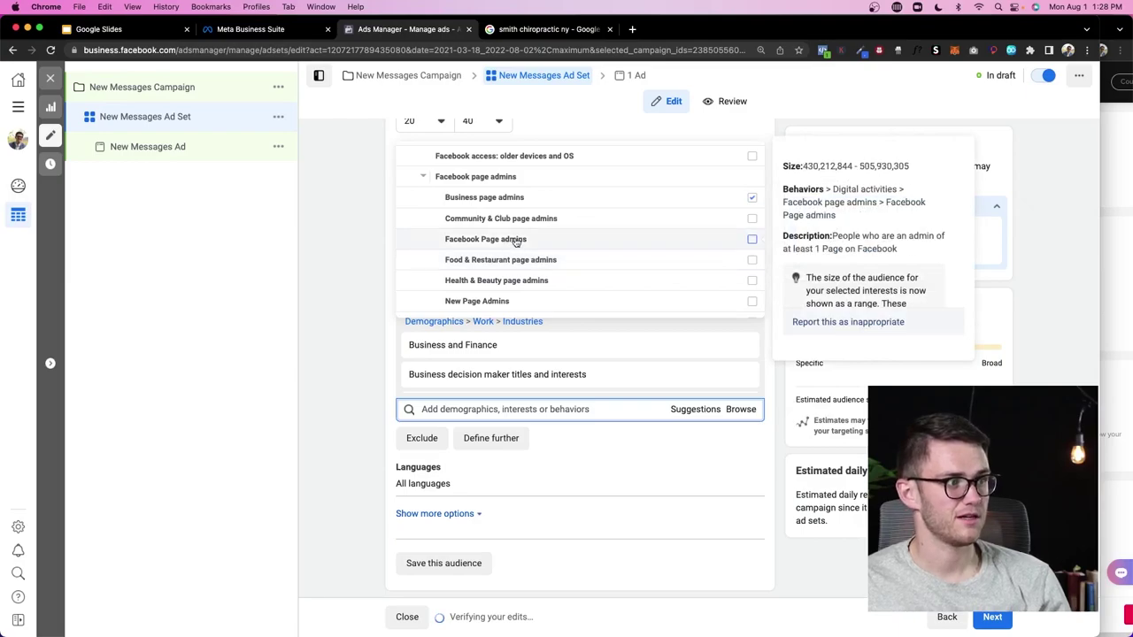
scroll(734, 242, down, 4)
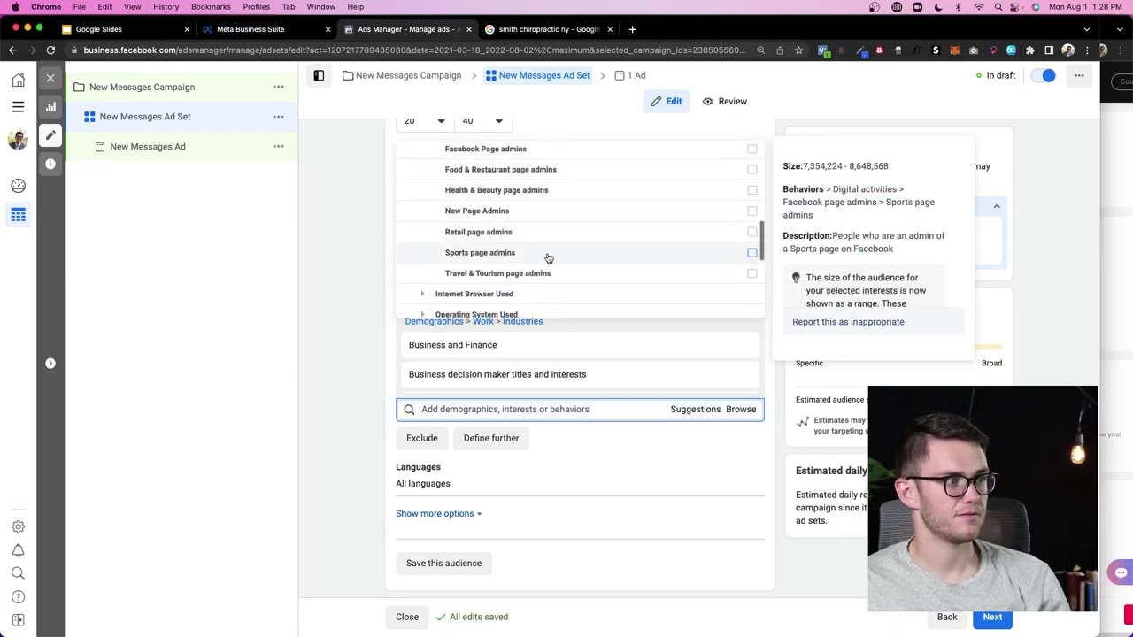
click(751, 212)
Examine the Operating System Used options and the Mobile Device User behaviors, including mobile devices by brand
scroll(567, 233, down, 3)
scroll(567, 233, up, 6)
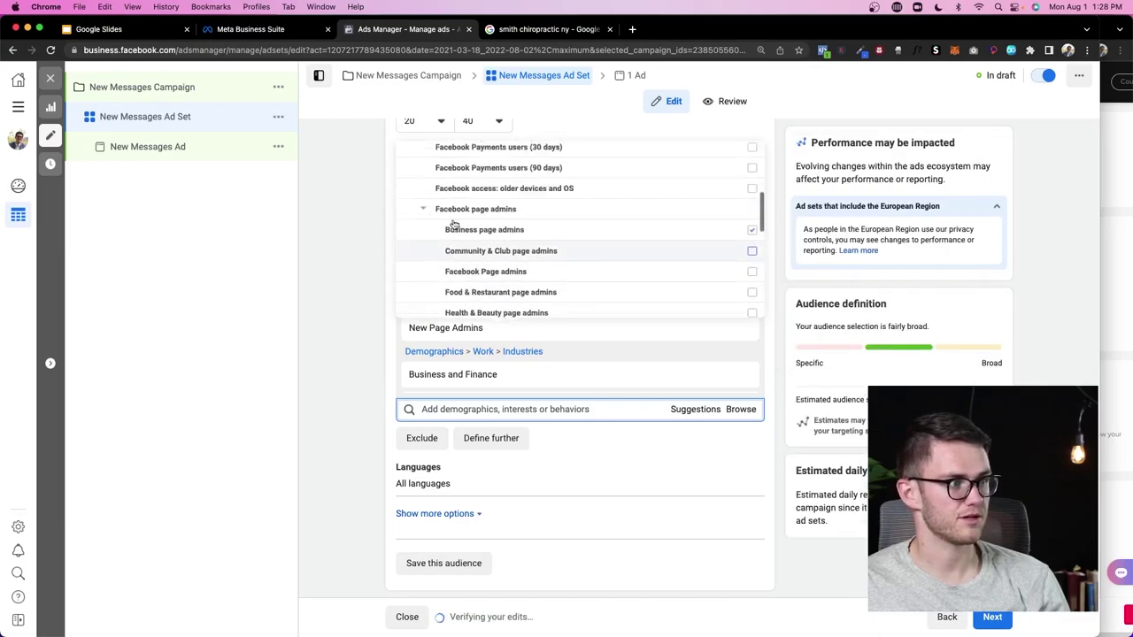
scroll(440, 275, down, 3)
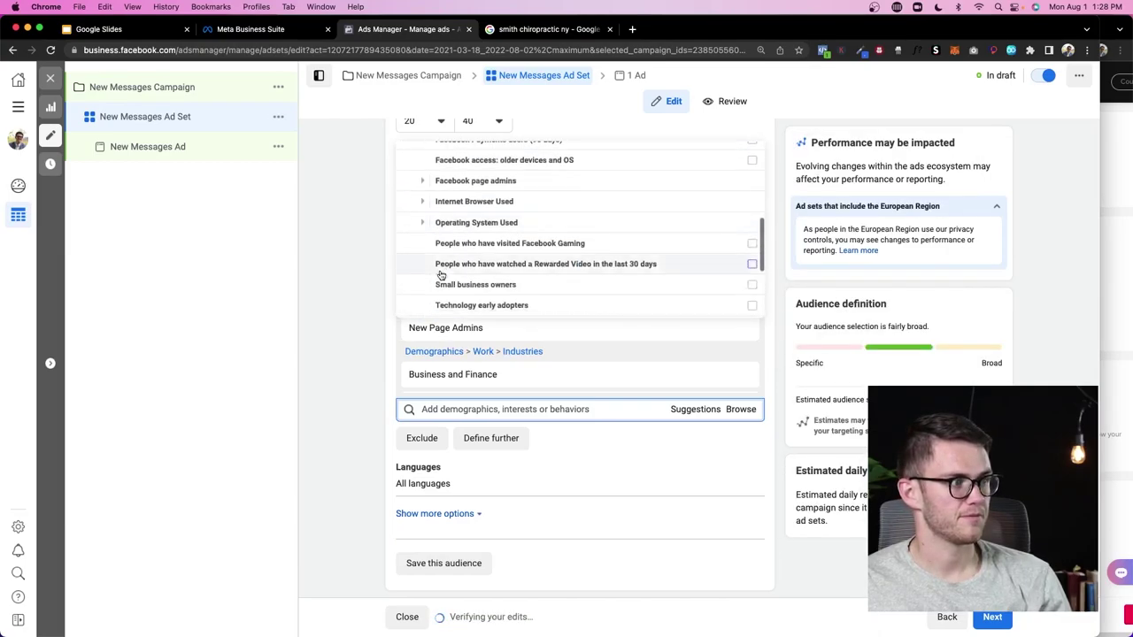
click(422, 222)
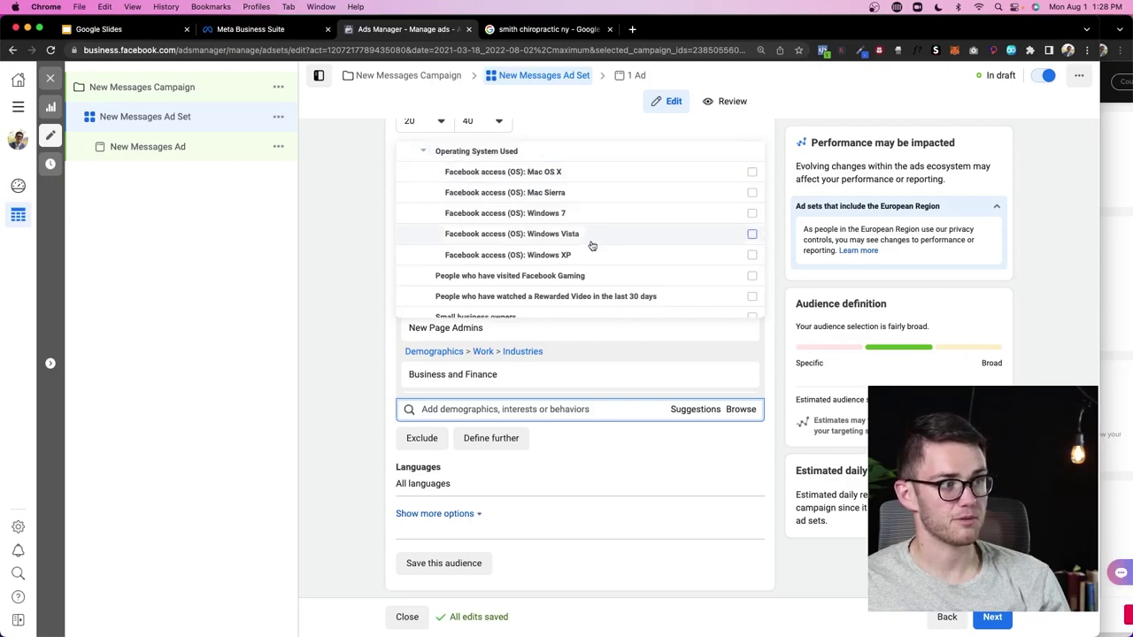
scroll(581, 300, down, 2)
scroll(581, 304, down, 4)
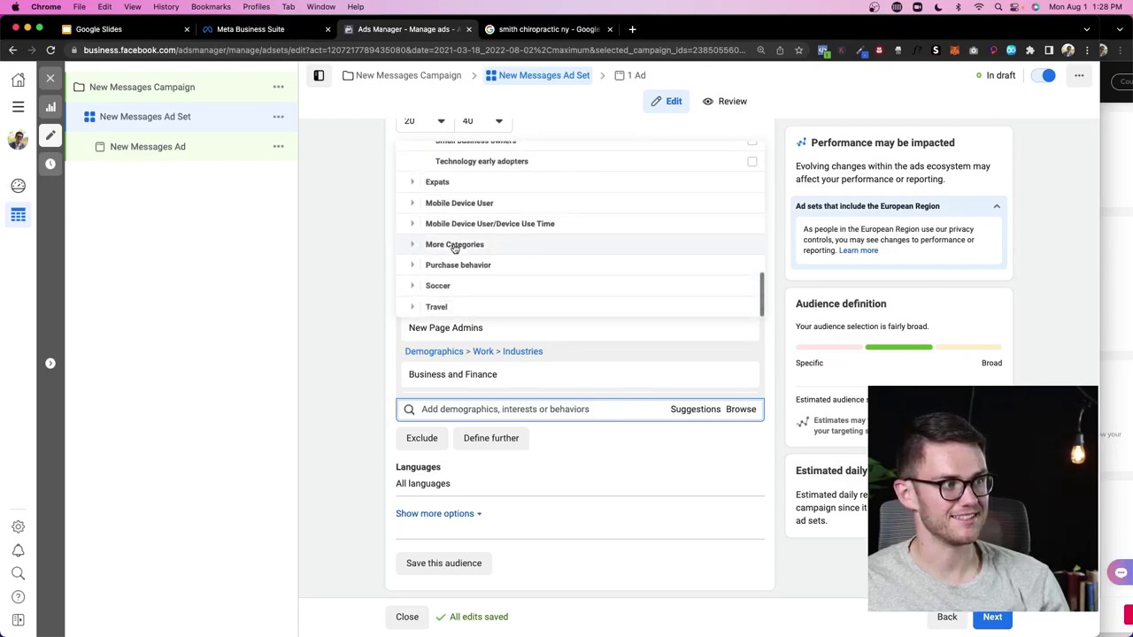
click(413, 204)
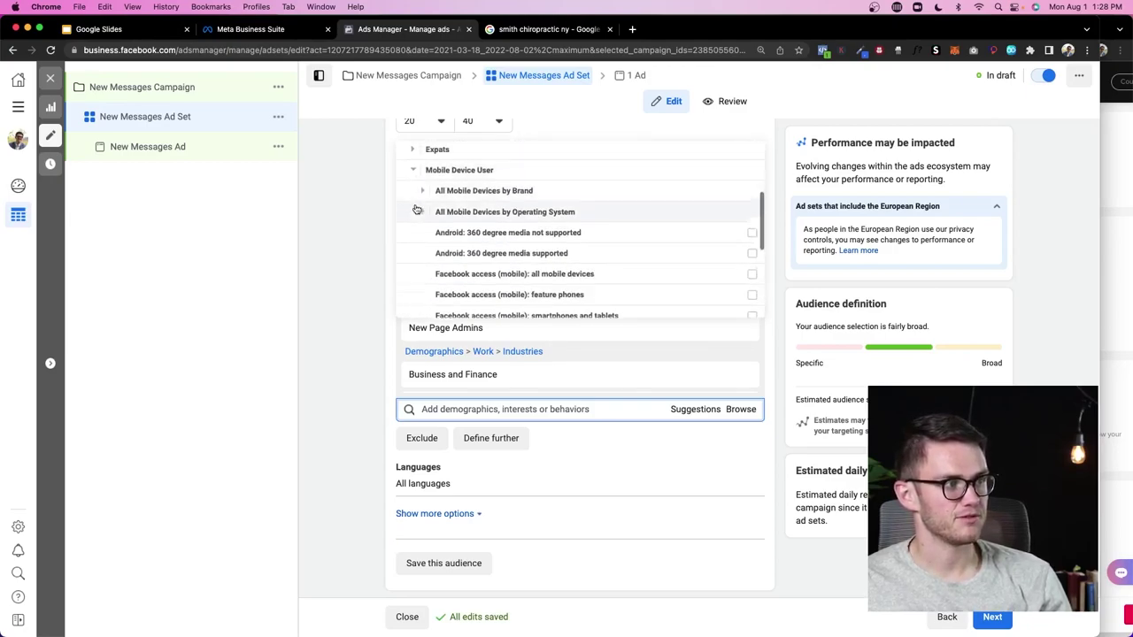
click(423, 173)
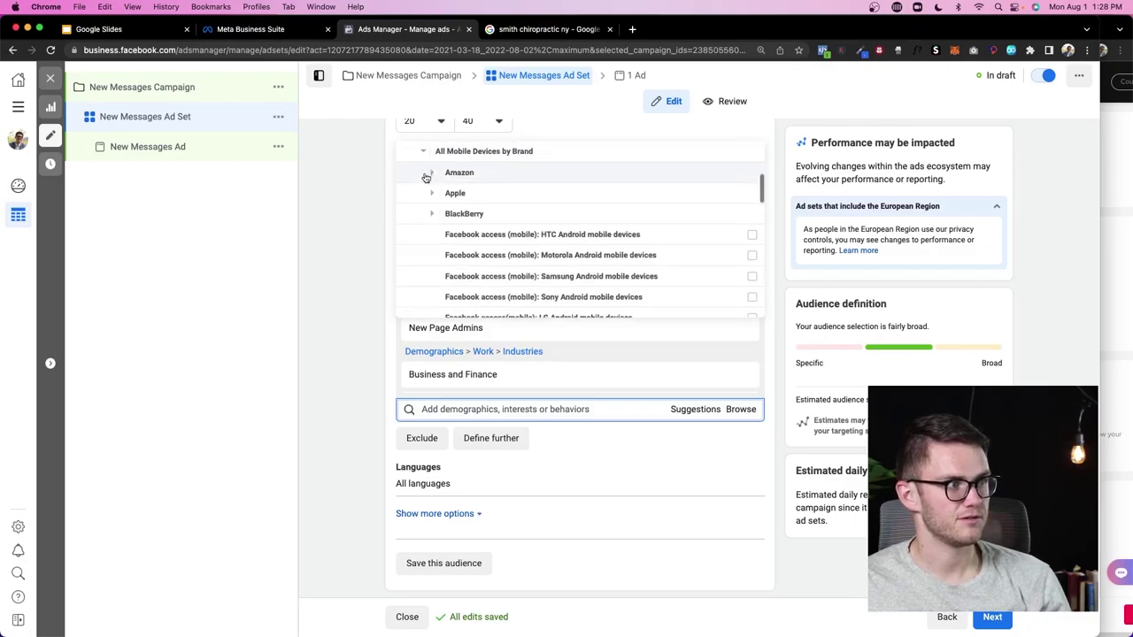
scroll(424, 212, up, 2)
click(424, 221)
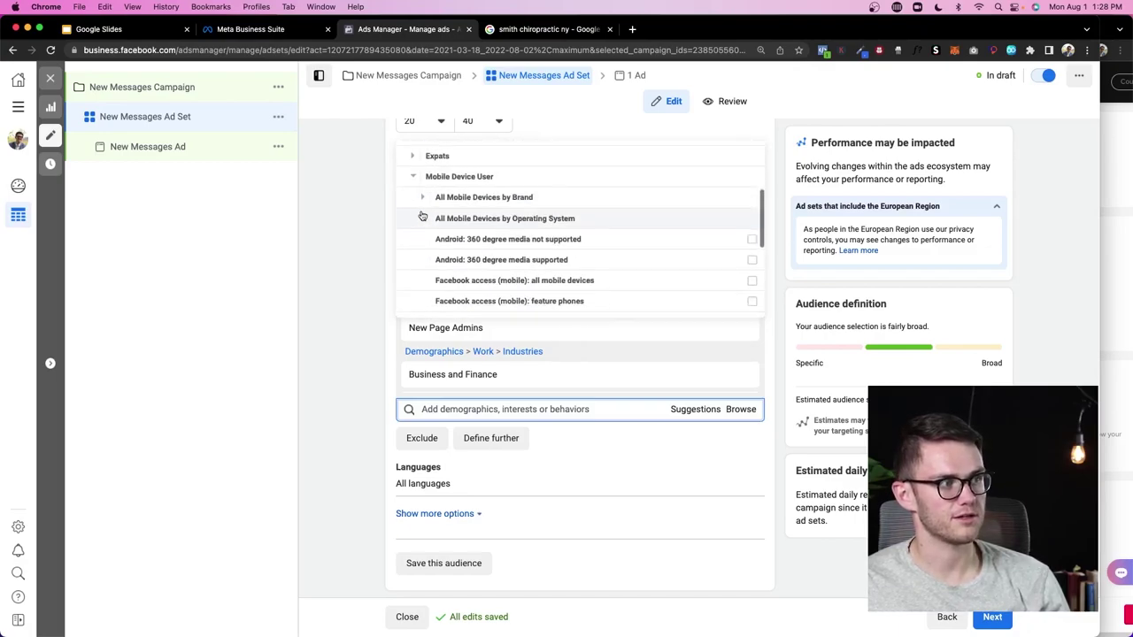
click(413, 152)
Add the Engaged Shoppers behavior under Purchase behavior to the detailed targeting
scroll(449, 246, down, 2)
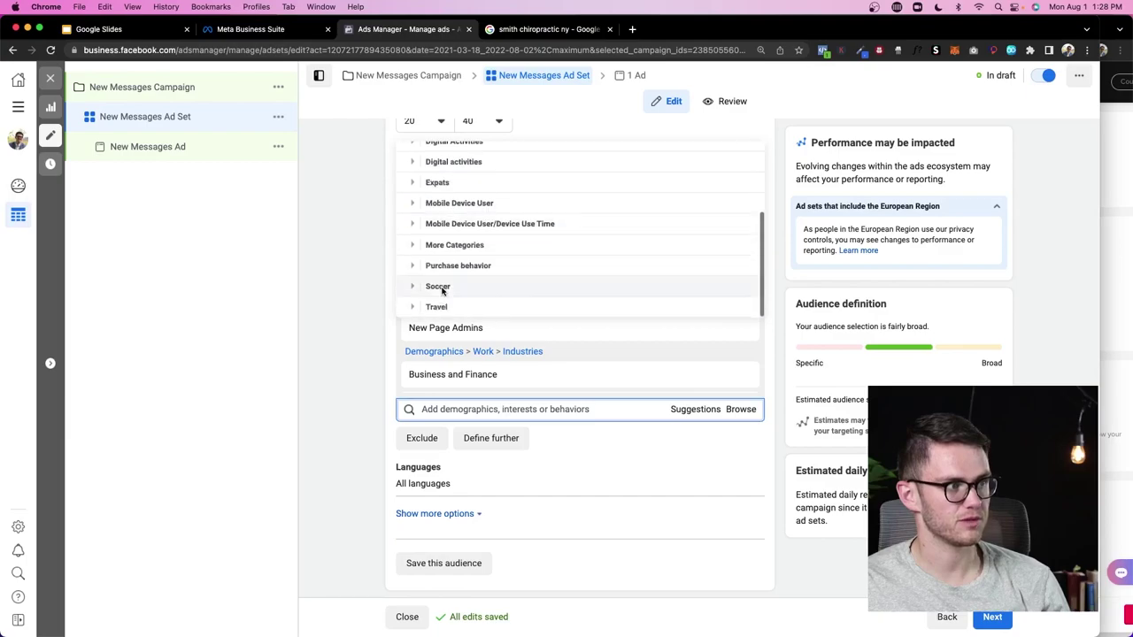
click(413, 266)
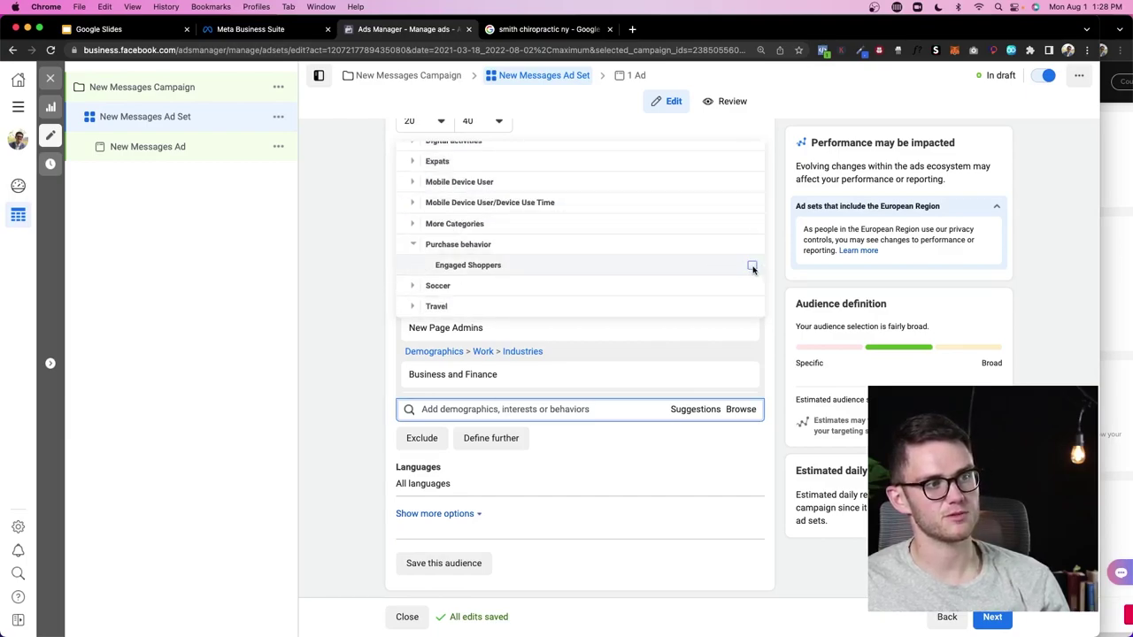
mouse_move(752, 269)
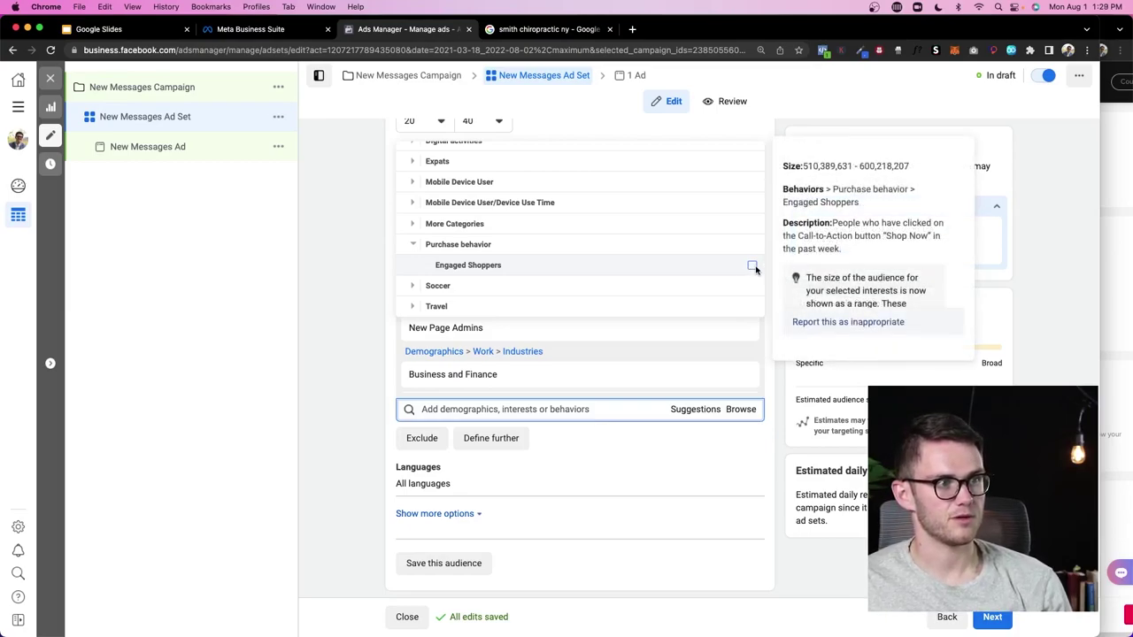
click(753, 266)
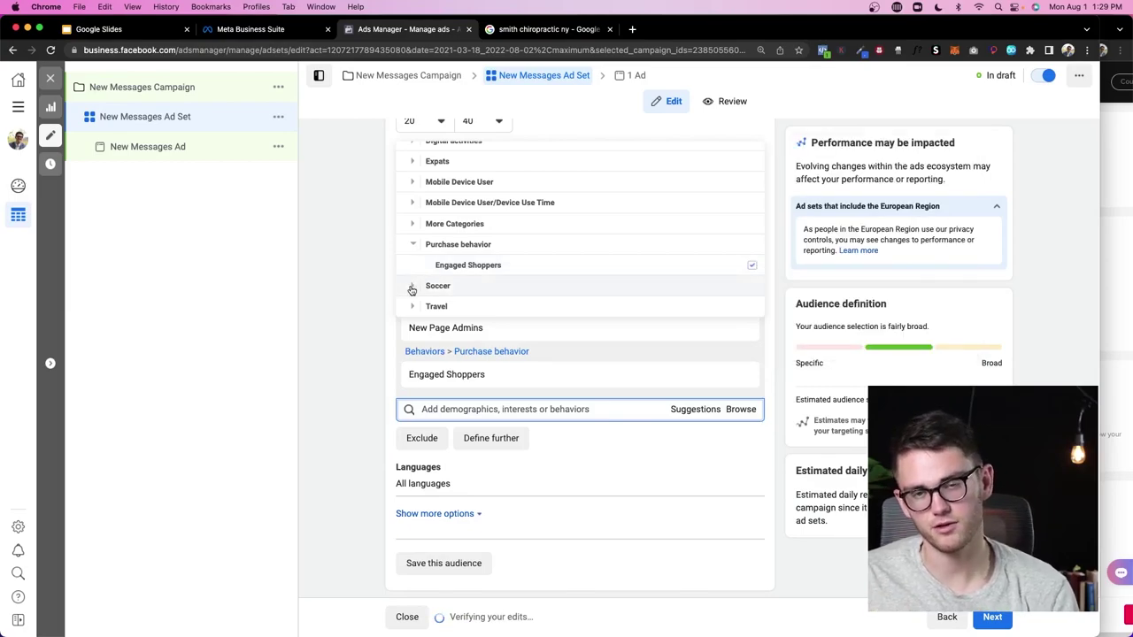
Close the targeting category list and review the demographics, interests and behaviors included in the audience
scroll(496, 354, down, 10)
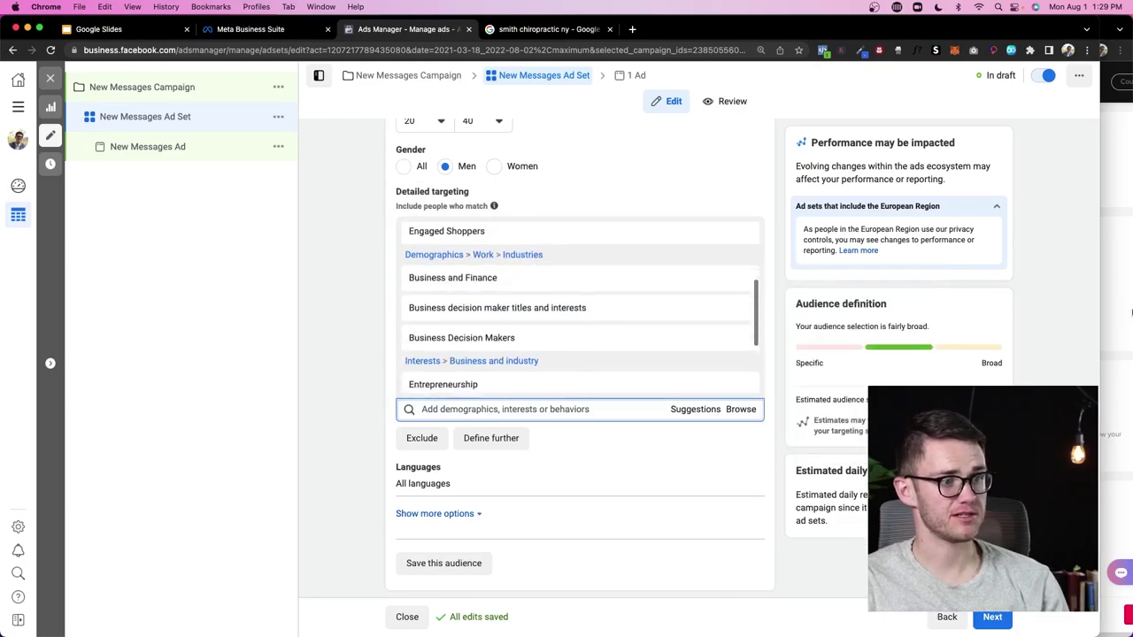
scroll(597, 326, down, 5)
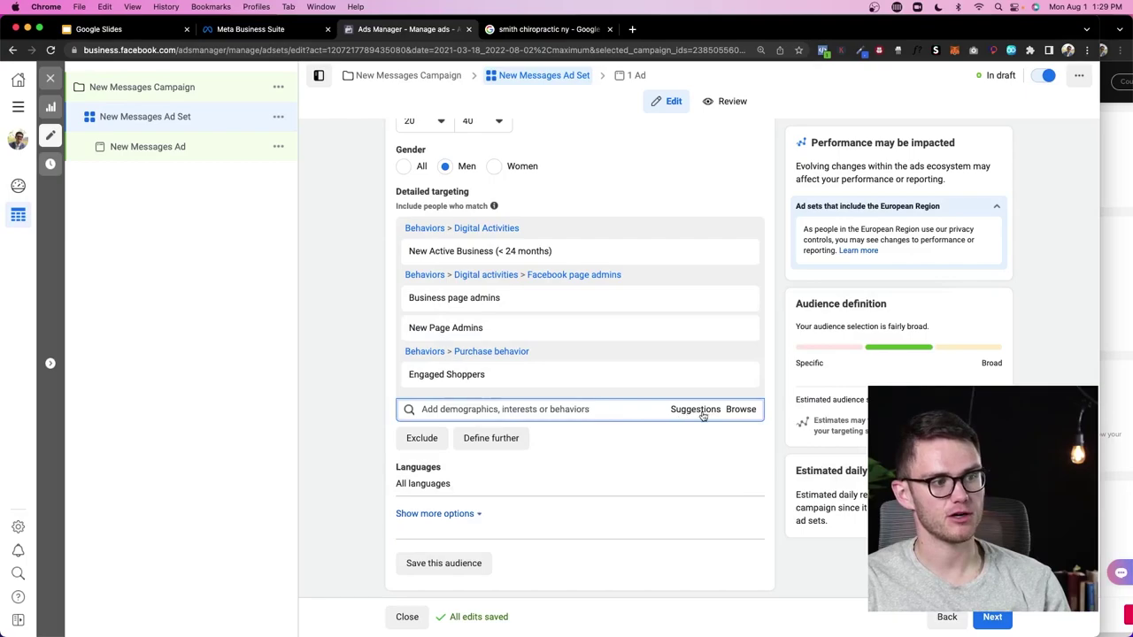
click(740, 410)
click(741, 410)
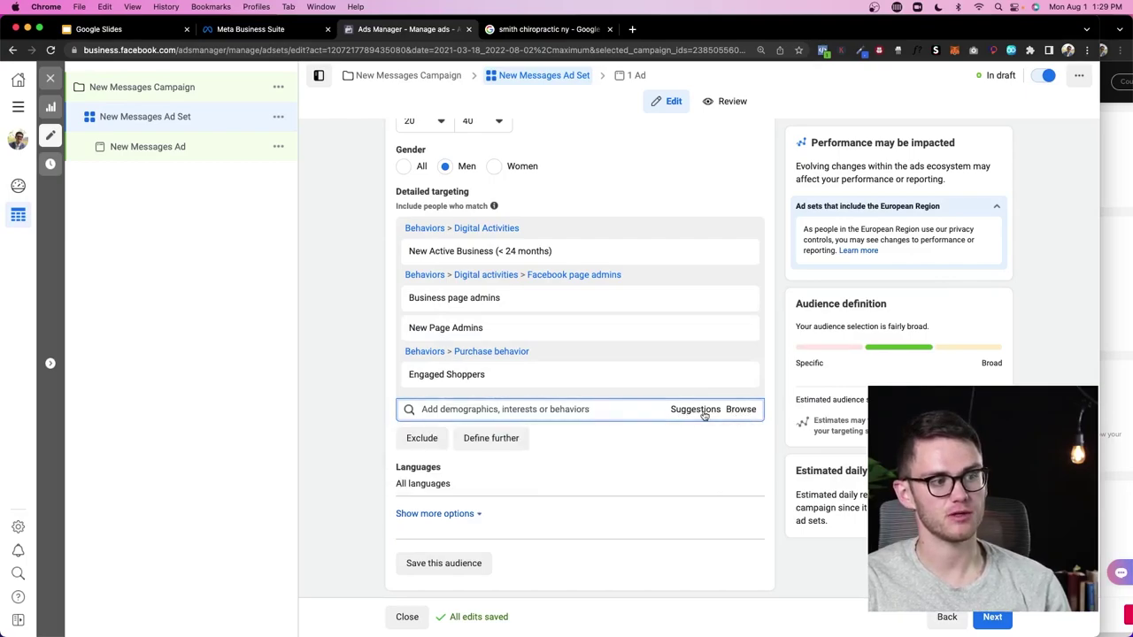
scroll(385, 335, down, 2)
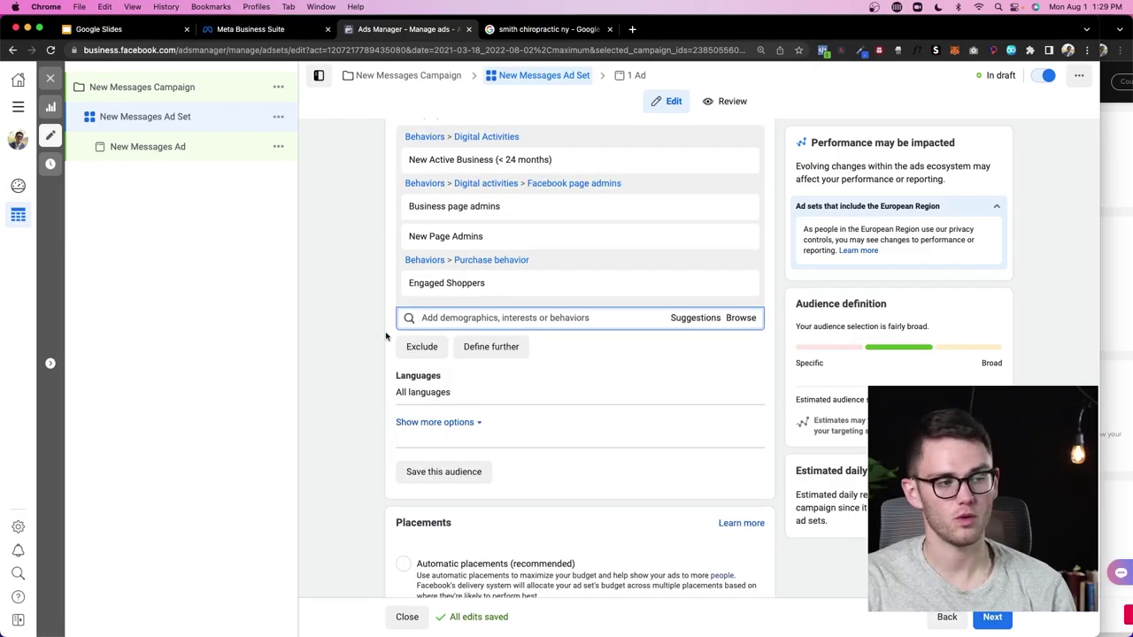
Add the suggested Home business interest and Facebook Payments users (30 days) behavior to the detailed targeting
click(696, 327)
scroll(531, 424, down, 4)
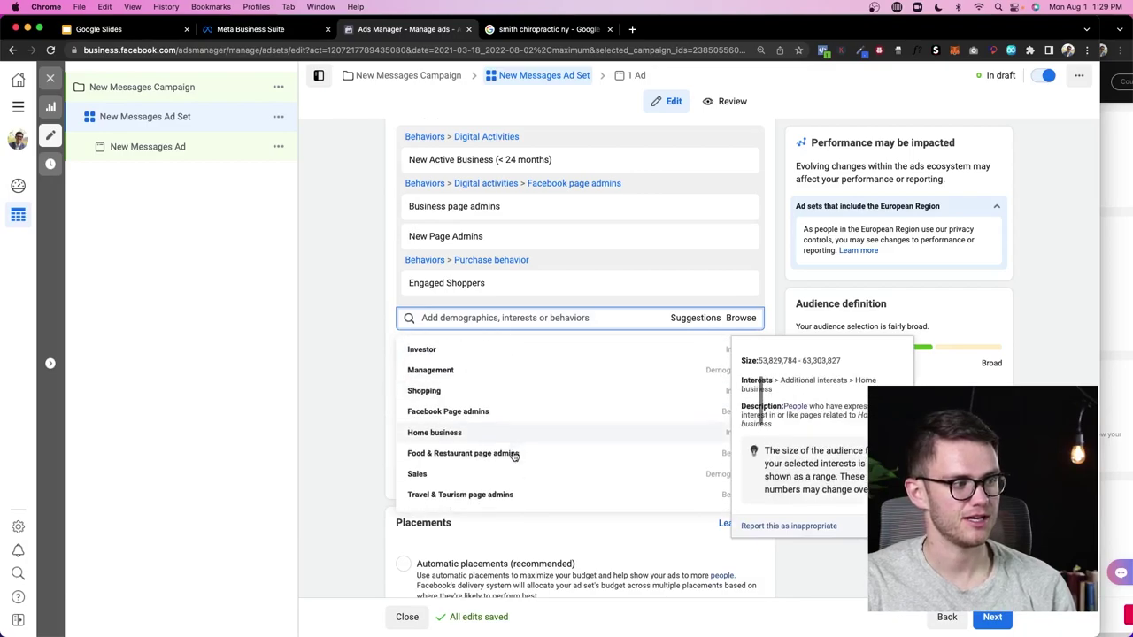
scroll(514, 455, down, 3)
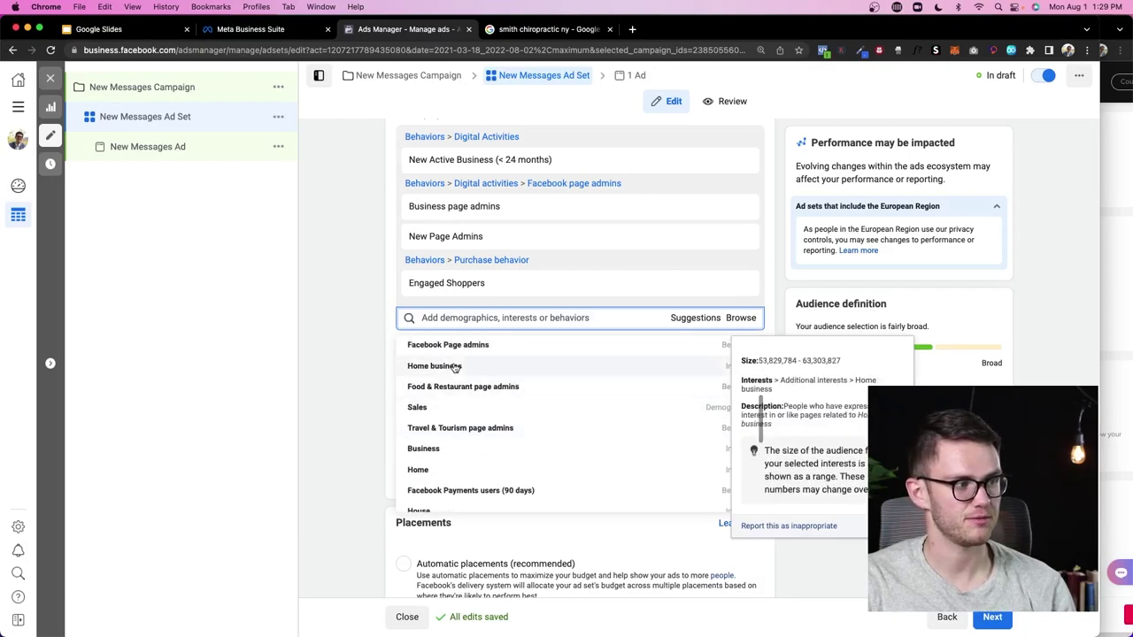
click(454, 366)
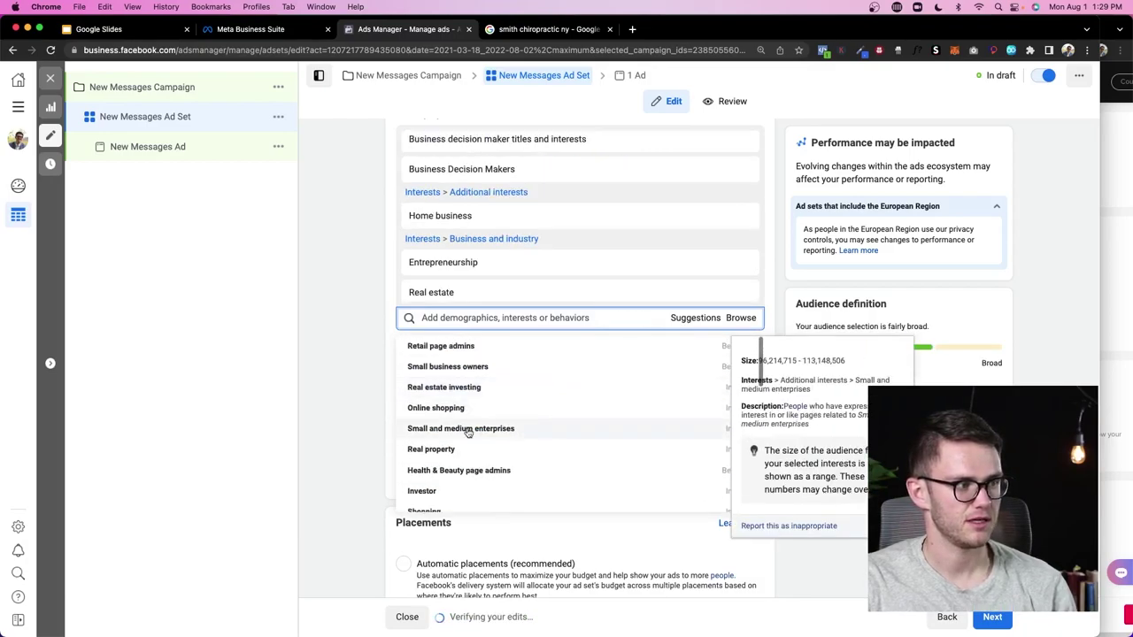
scroll(472, 463, down, 3)
scroll(473, 462, up, 5)
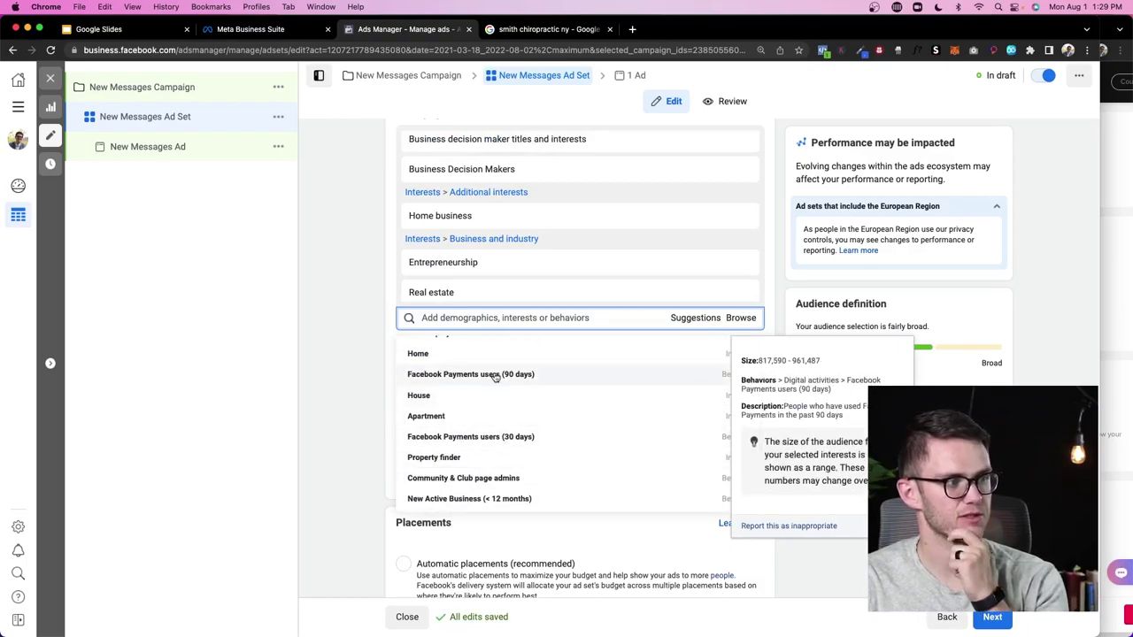
click(507, 438)
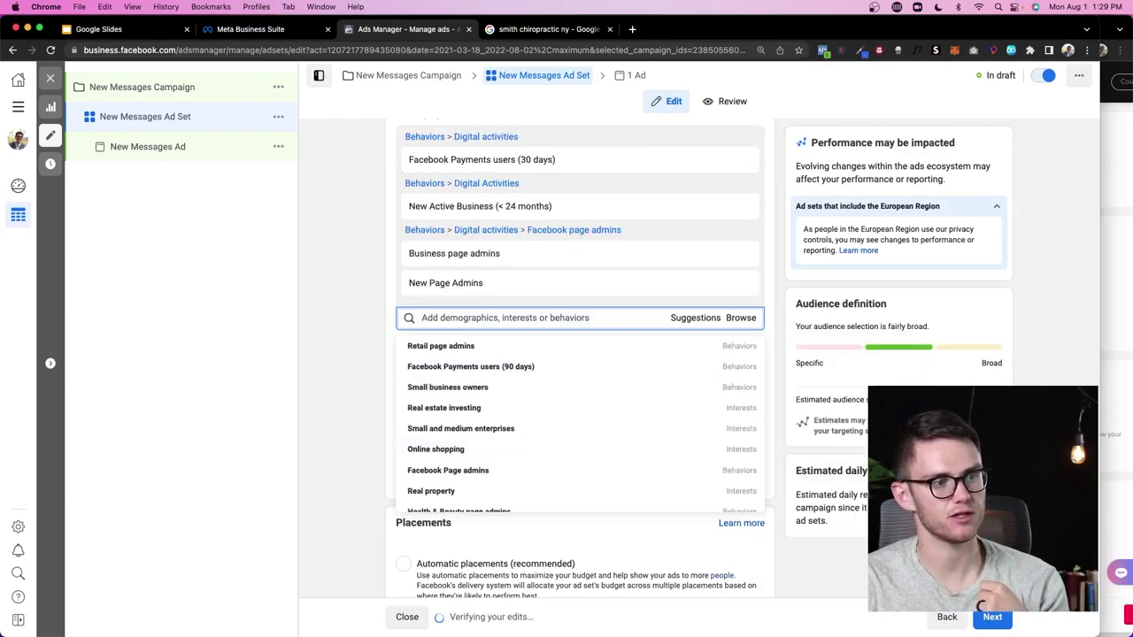
Add the suggested Startup company interest and Owner and CEO job title to the detailed targeting, and close the suggestions
scroll(510, 457, down, 6)
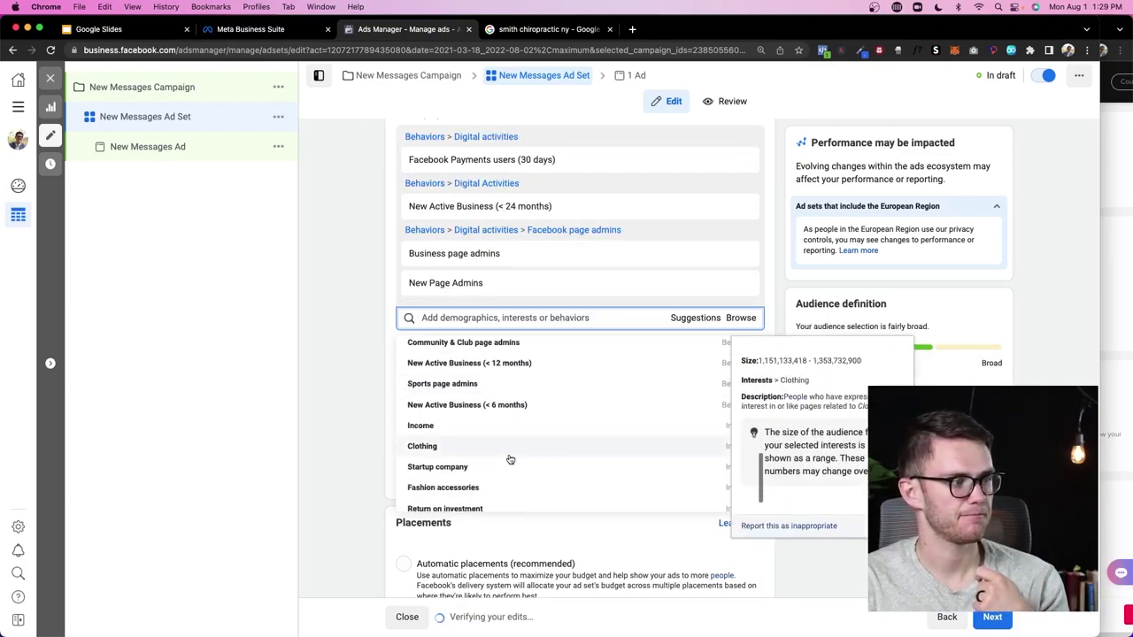
click(505, 442)
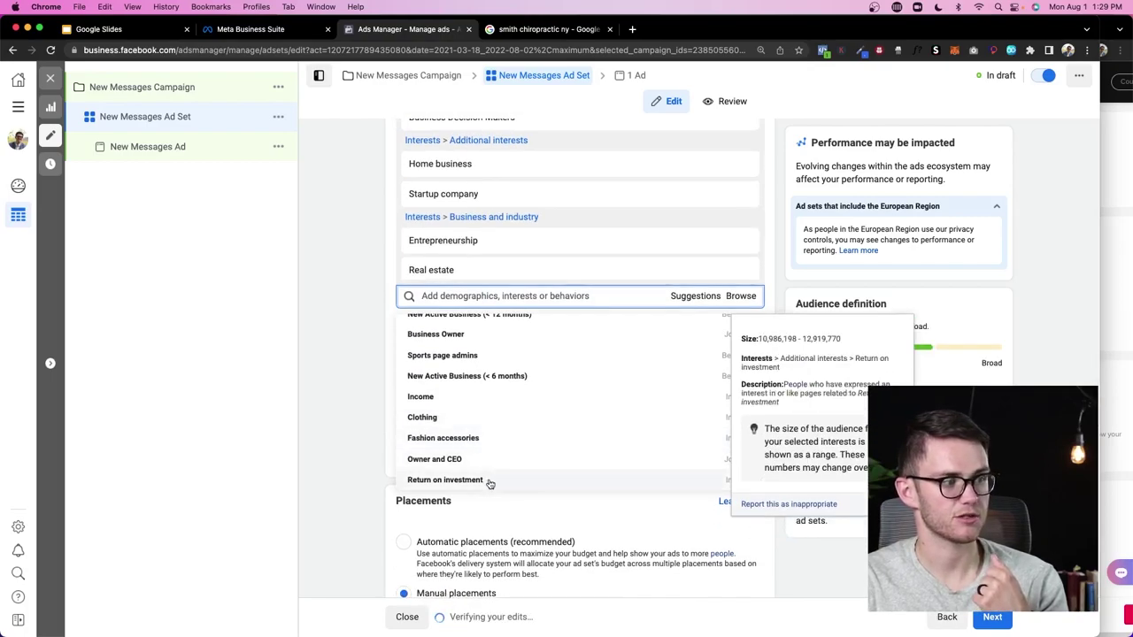
click(486, 462)
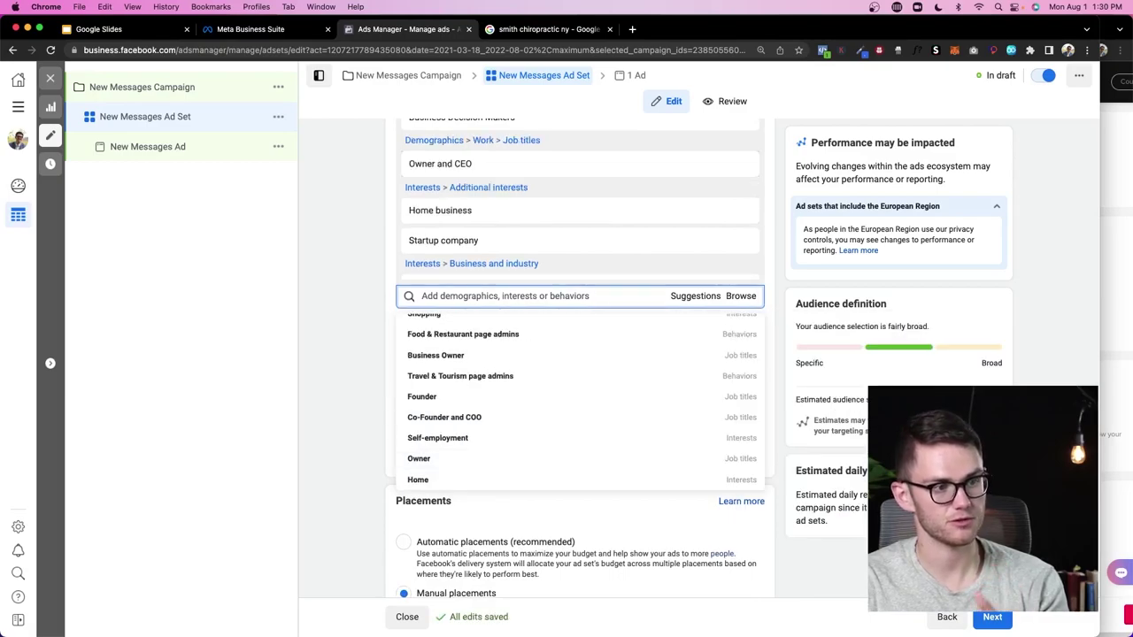
click(513, 270)
scroll(619, 233, down, 5)
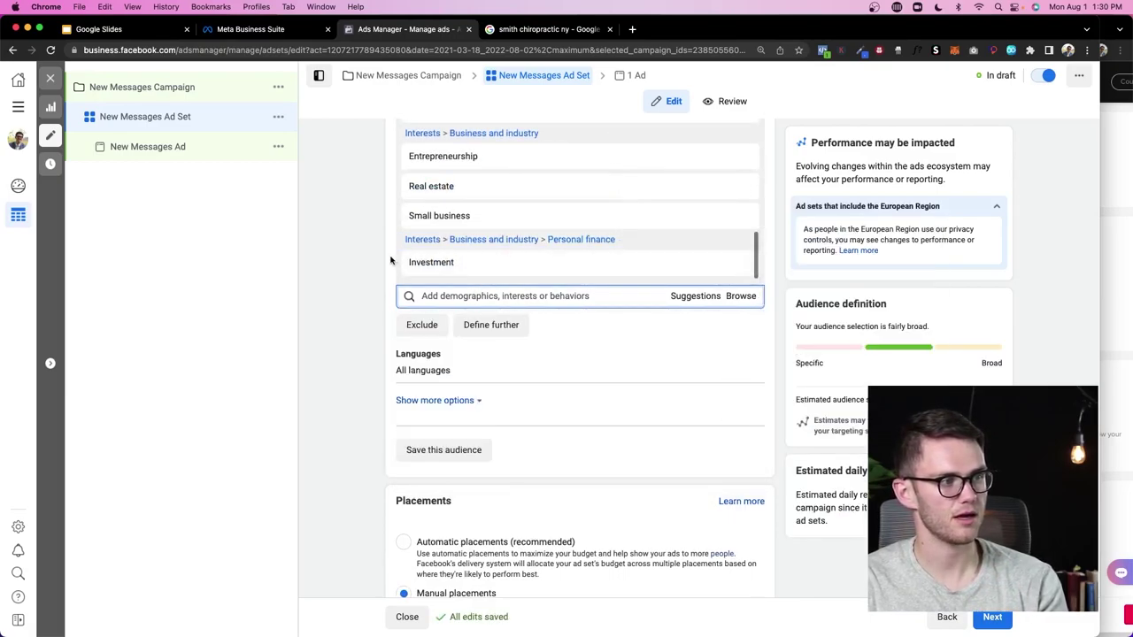
Search the detailed targeting for Russell Brunson and add that interest to the audience
scroll(381, 269, up, 5)
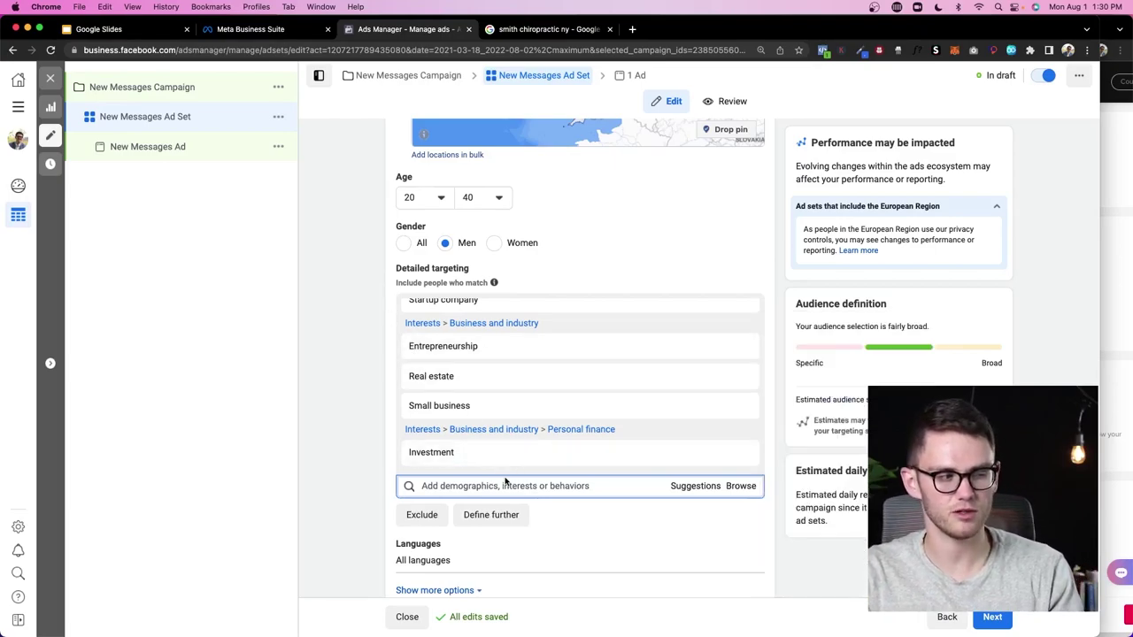
scroll(531, 478, down, 5)
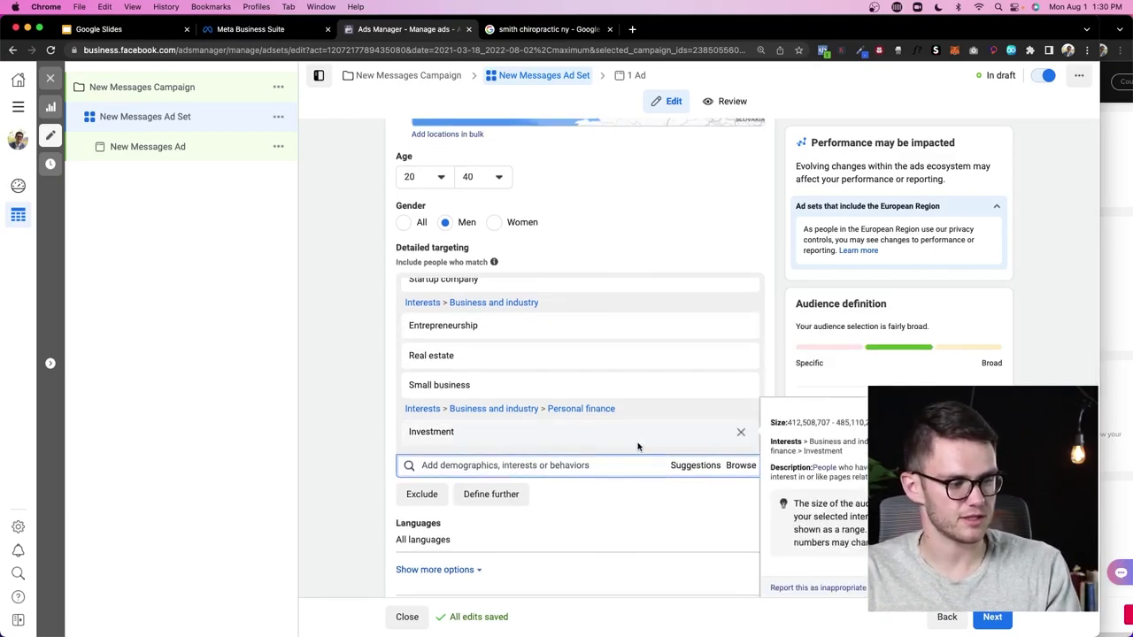
scroll(637, 447, up, 1)
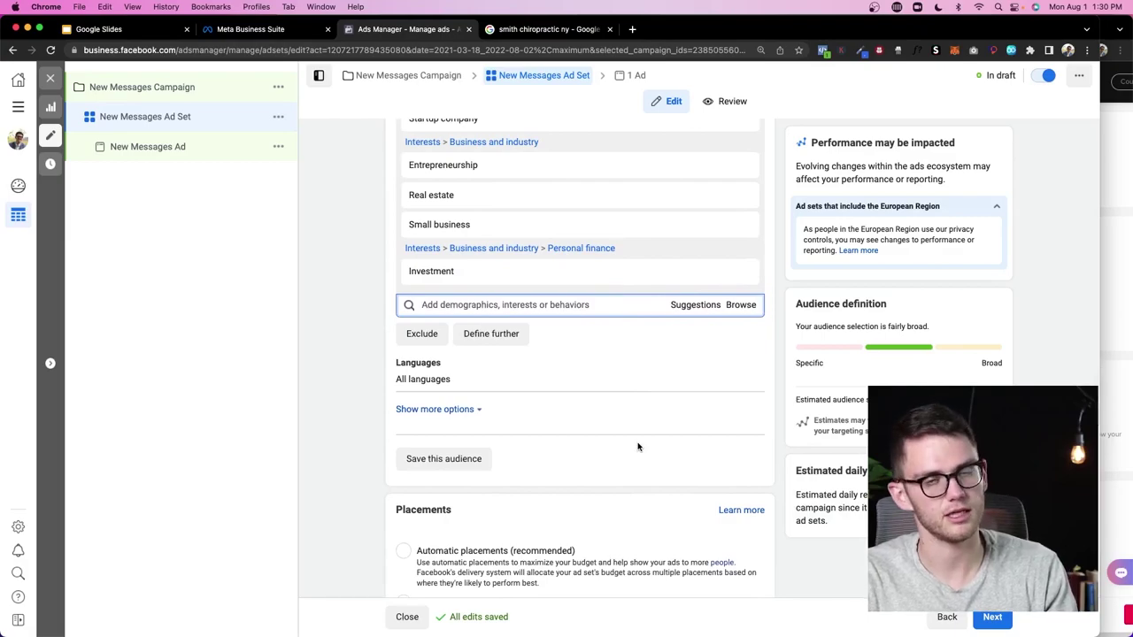
text(russ)
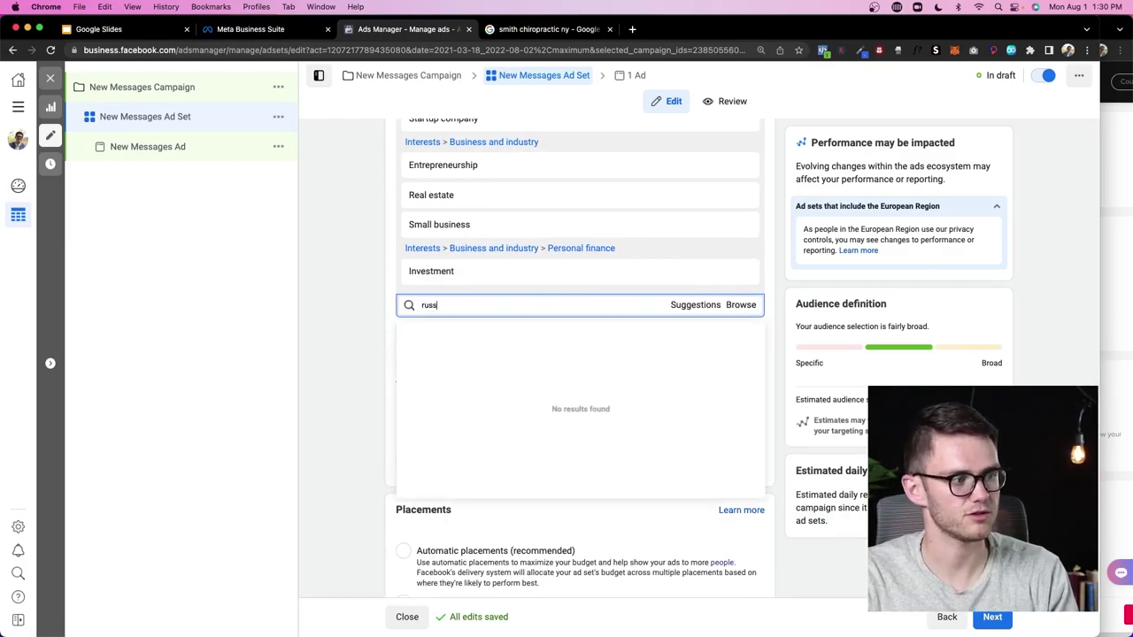
text(ell brun)
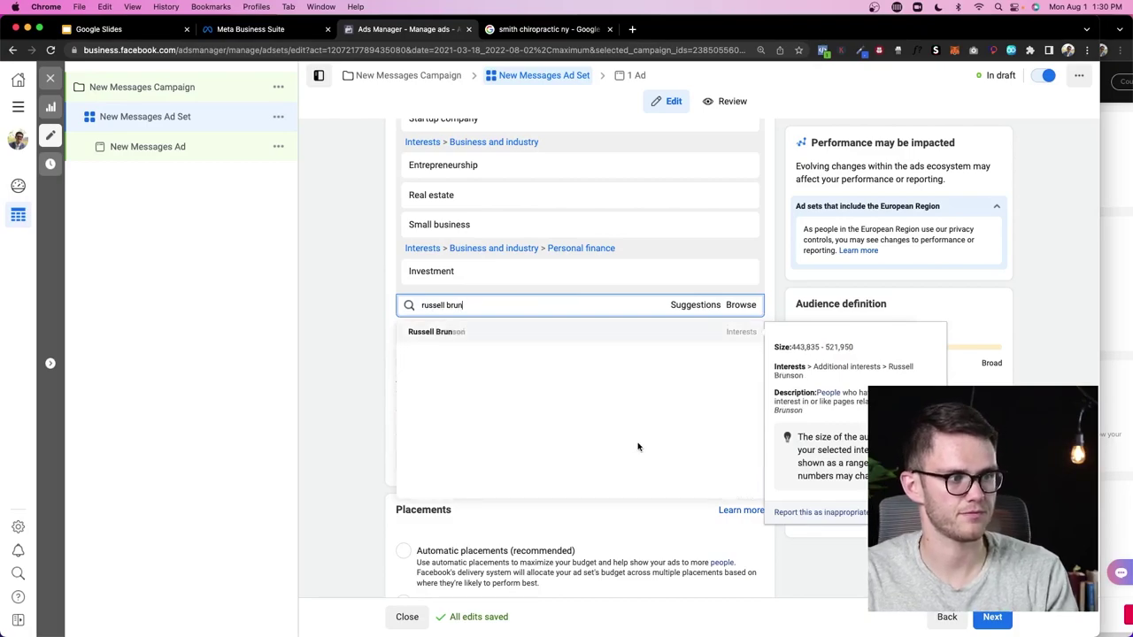
click(542, 332)
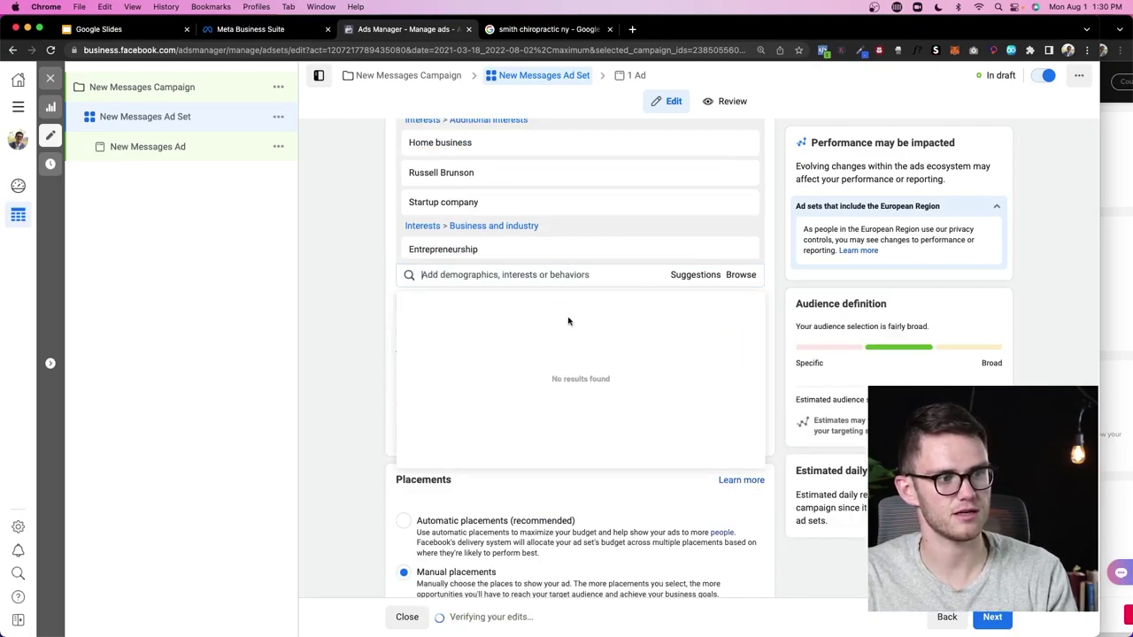
Try to find a Tony Robbins interest for the detailed targeting, and clear and close the search
click(482, 275)
text(tony ro)
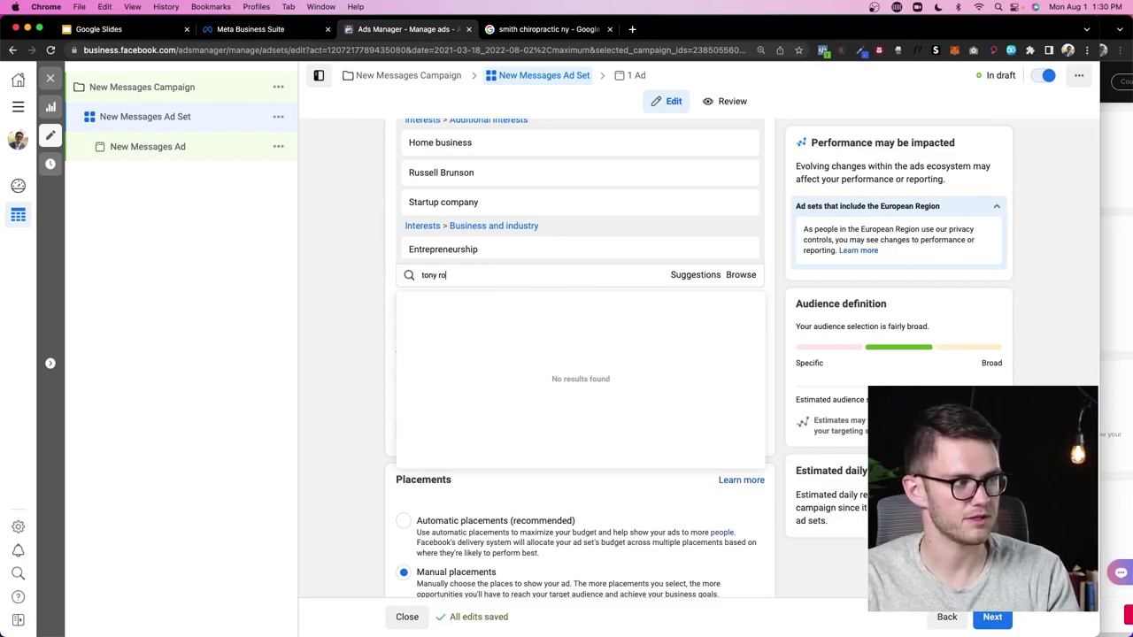
text(bbins)
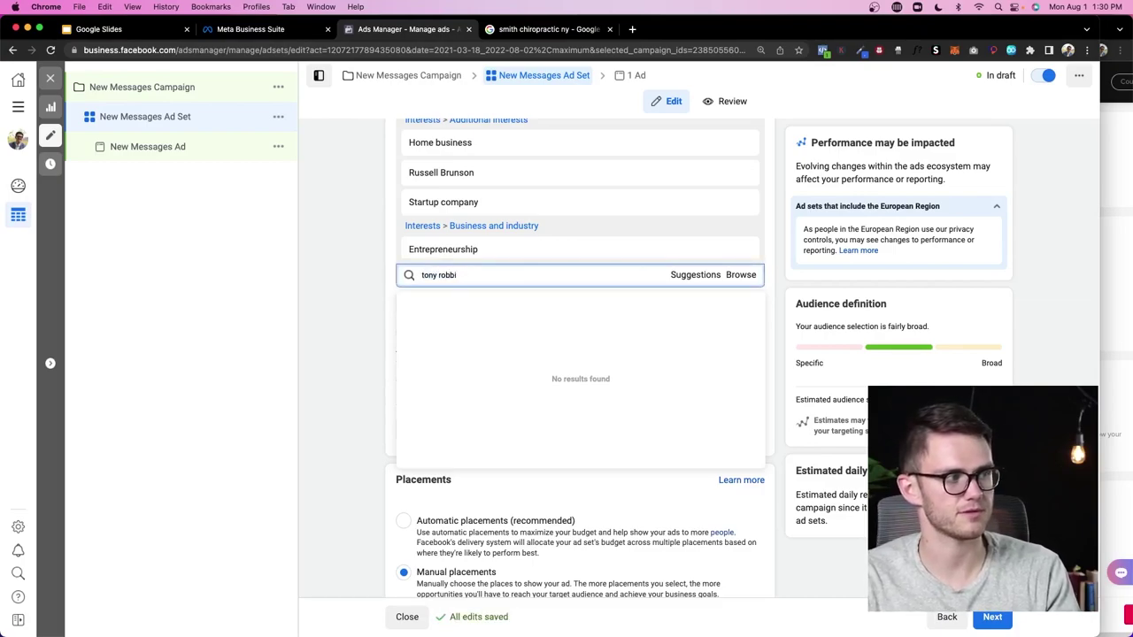
key(BackSpace)
key(BackSpace)
key(BackSpace)
key(BackSpace)
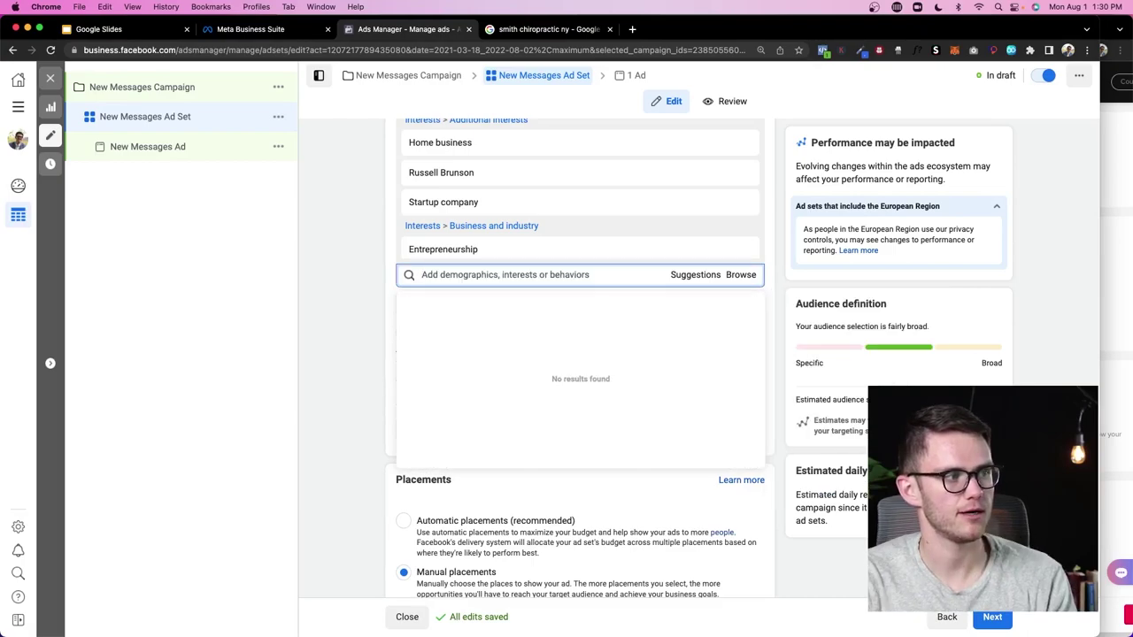
text(b)
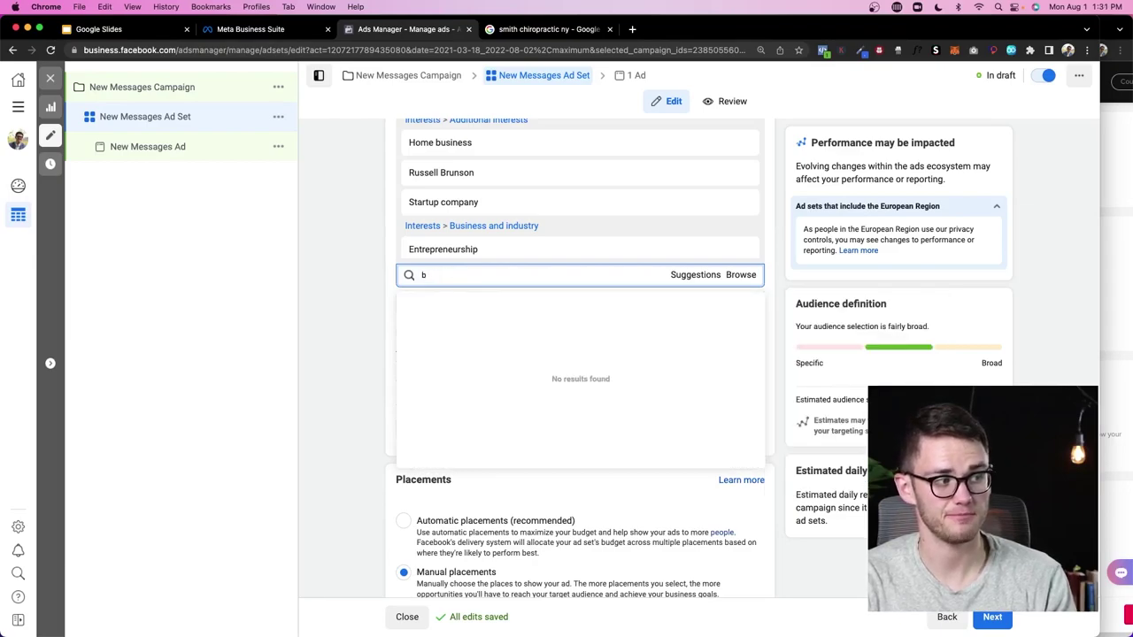
key(BackSpace)
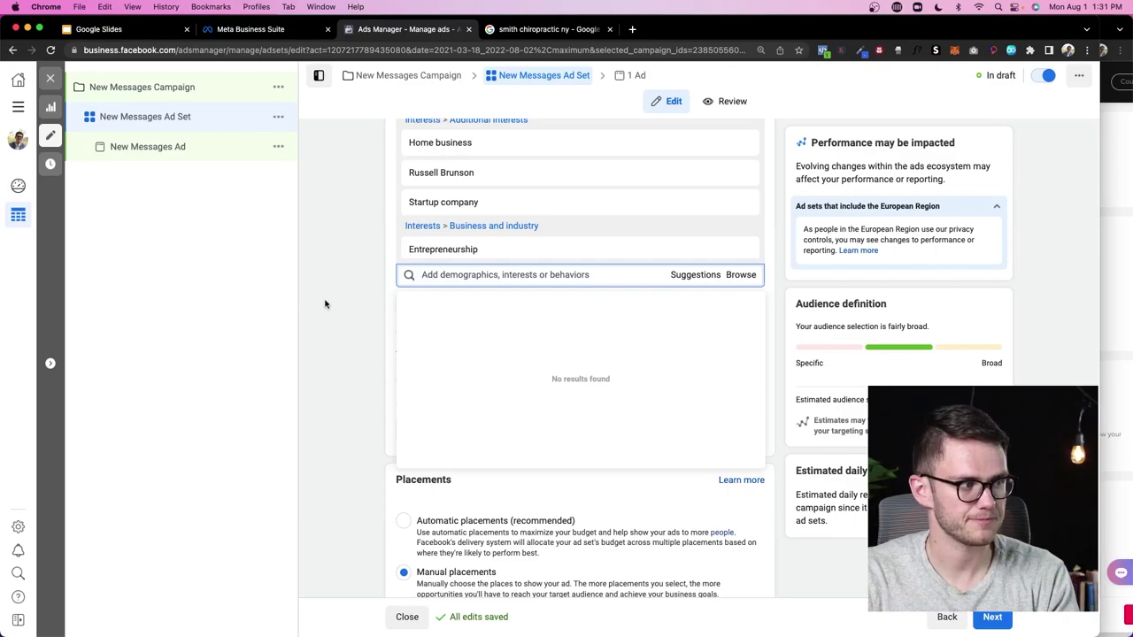
click(325, 304)
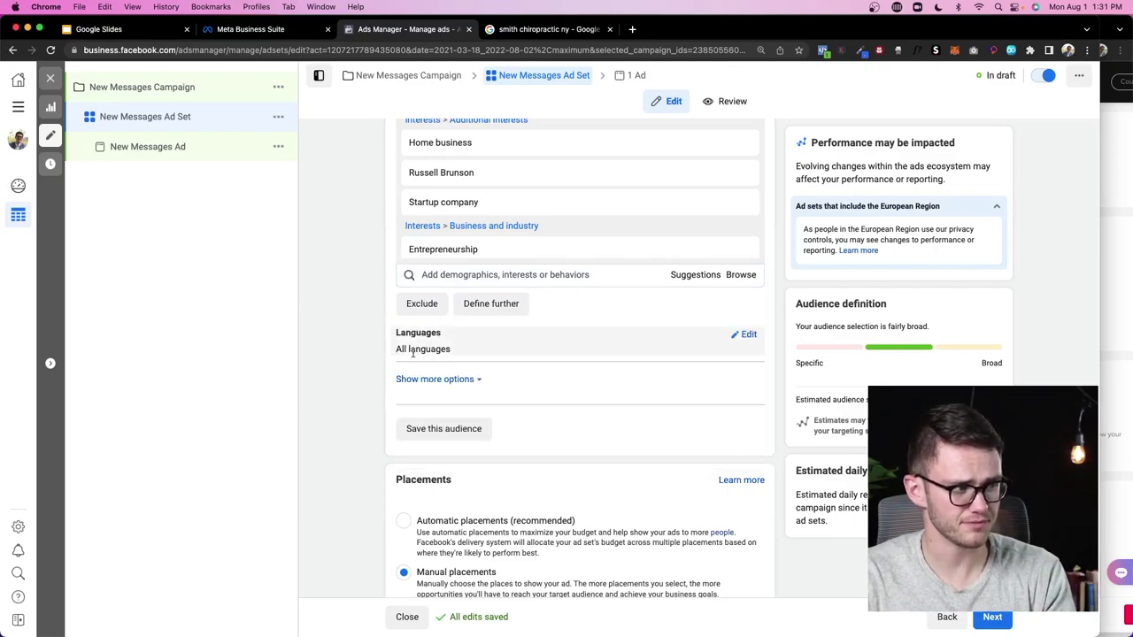
Set the audience language to English (All)
click(741, 335)
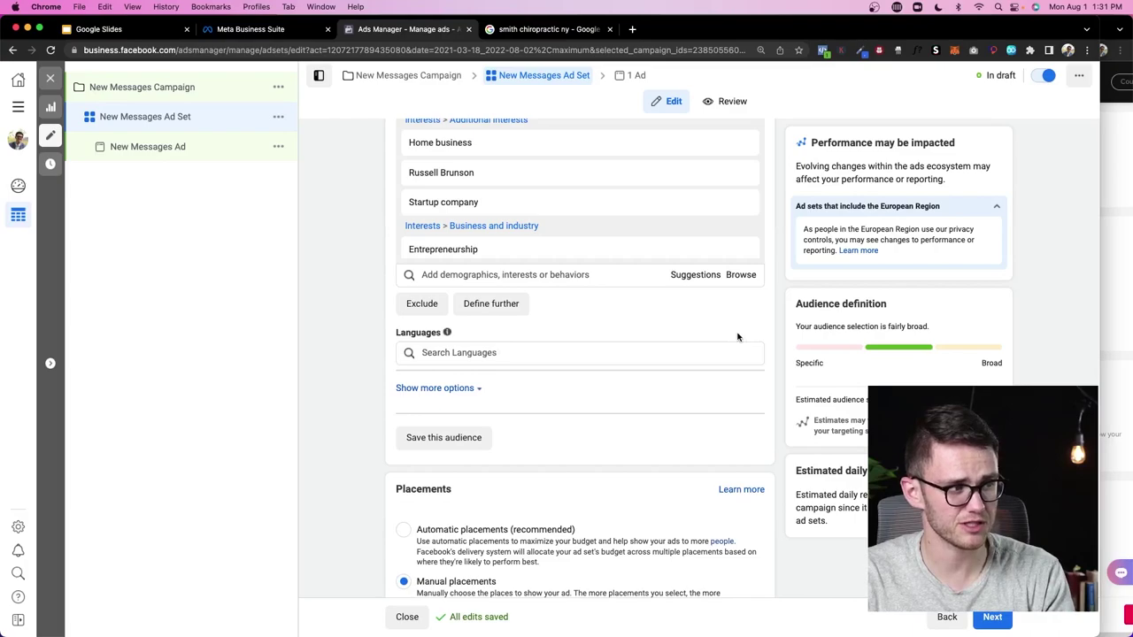
click(570, 354)
text(en)
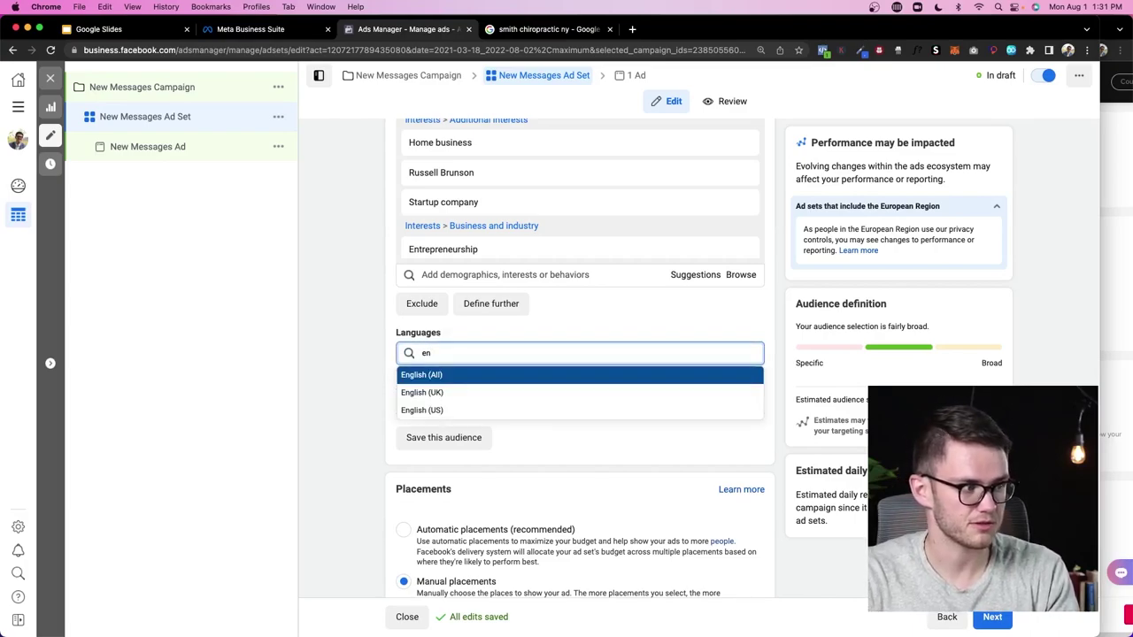
key(Return)
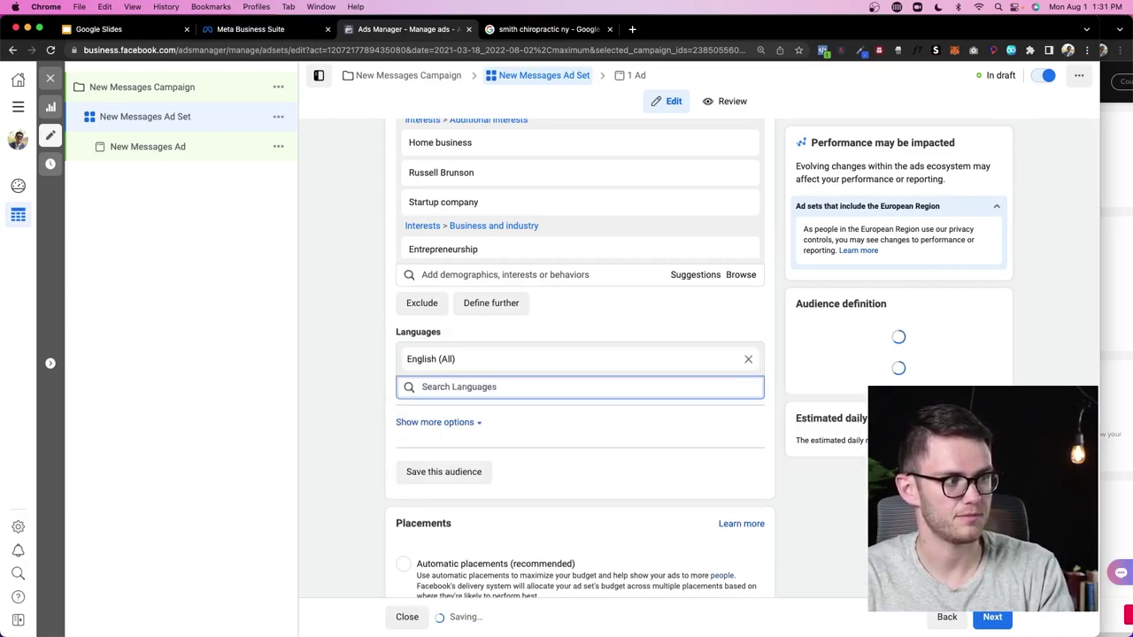
Review the ad set's placements, languages, detailed targeting, age, gender and location settings
scroll(359, 325, down, 1)
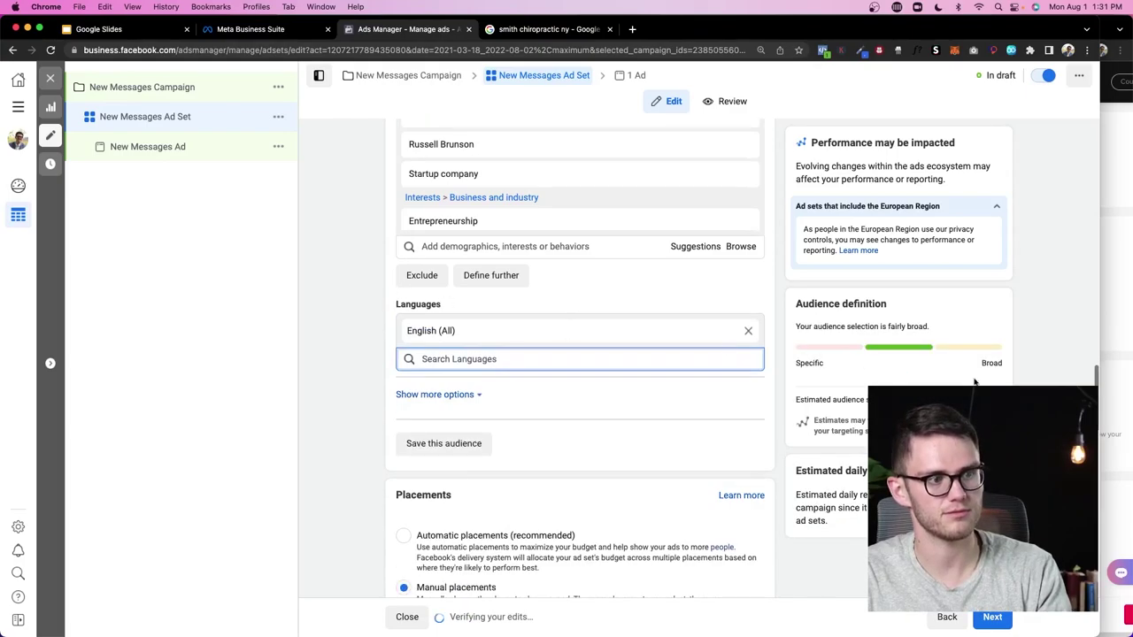
scroll(496, 212, down, 2)
scroll(496, 381, down, 8)
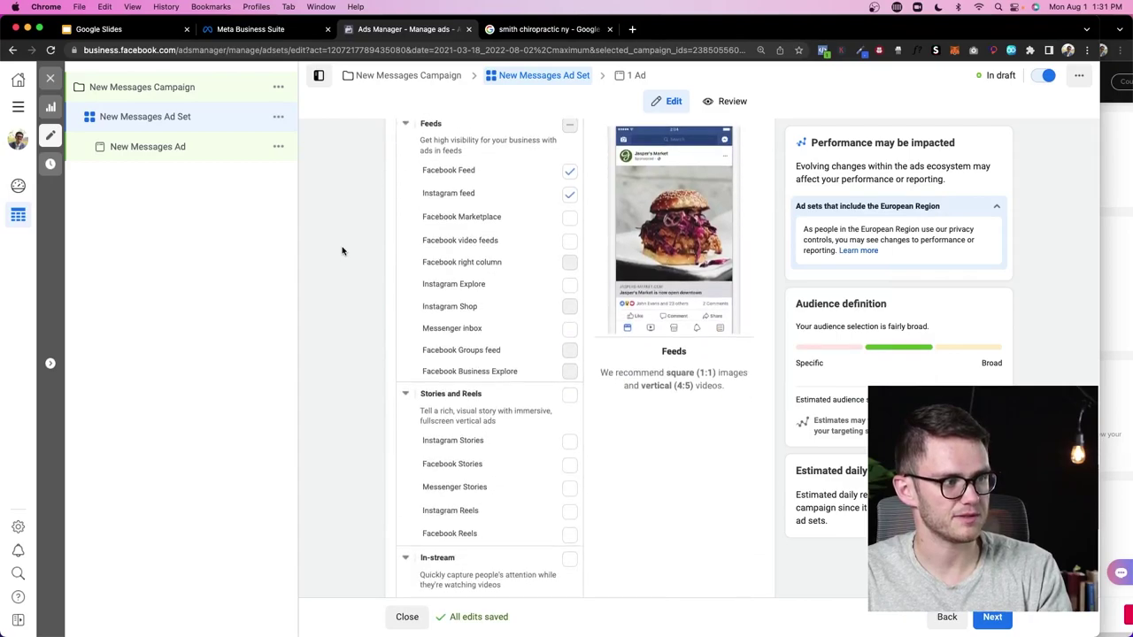
scroll(345, 250, up, 5)
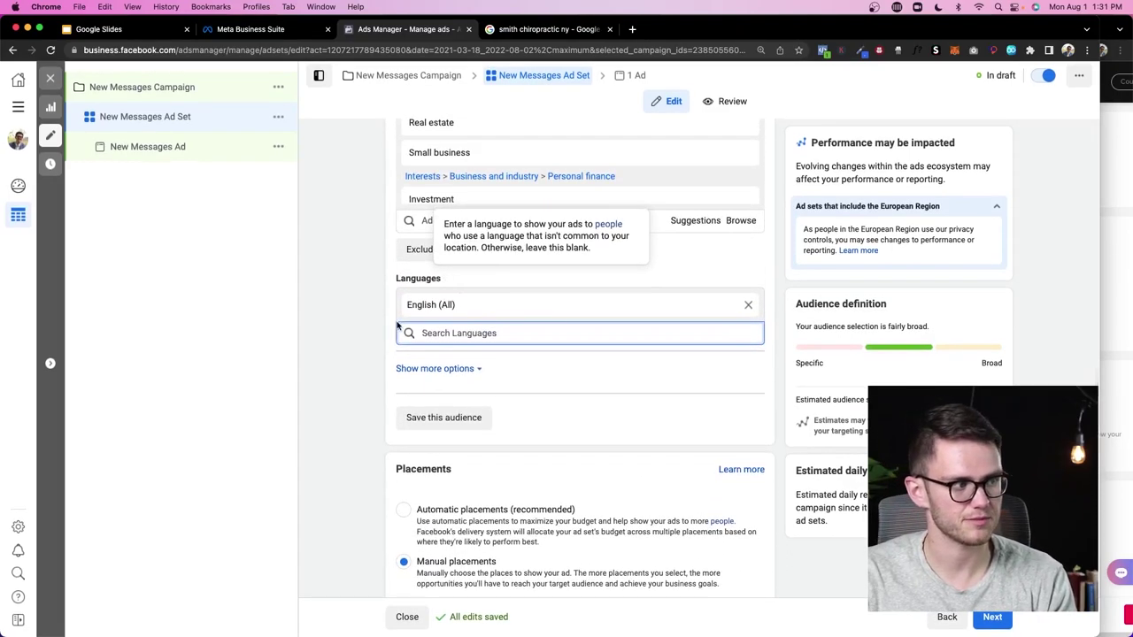
scroll(506, 248, up, 4)
scroll(576, 392, down, 1)
scroll(575, 392, up, 5)
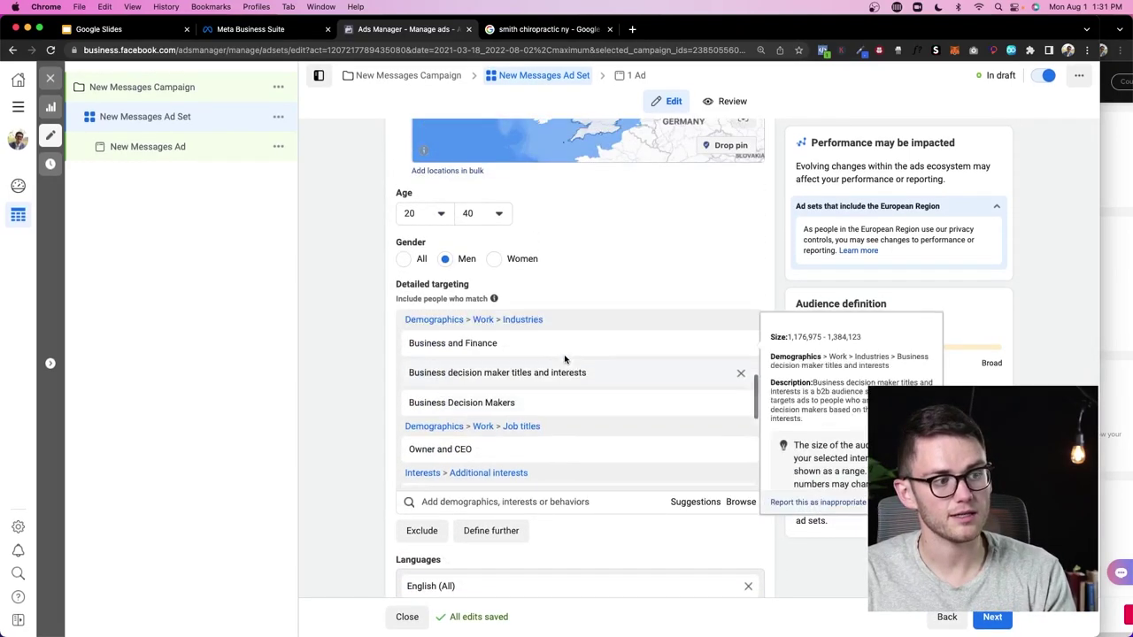
scroll(561, 359, down, 5)
scroll(361, 339, down, 3)
scroll(361, 339, up, 5)
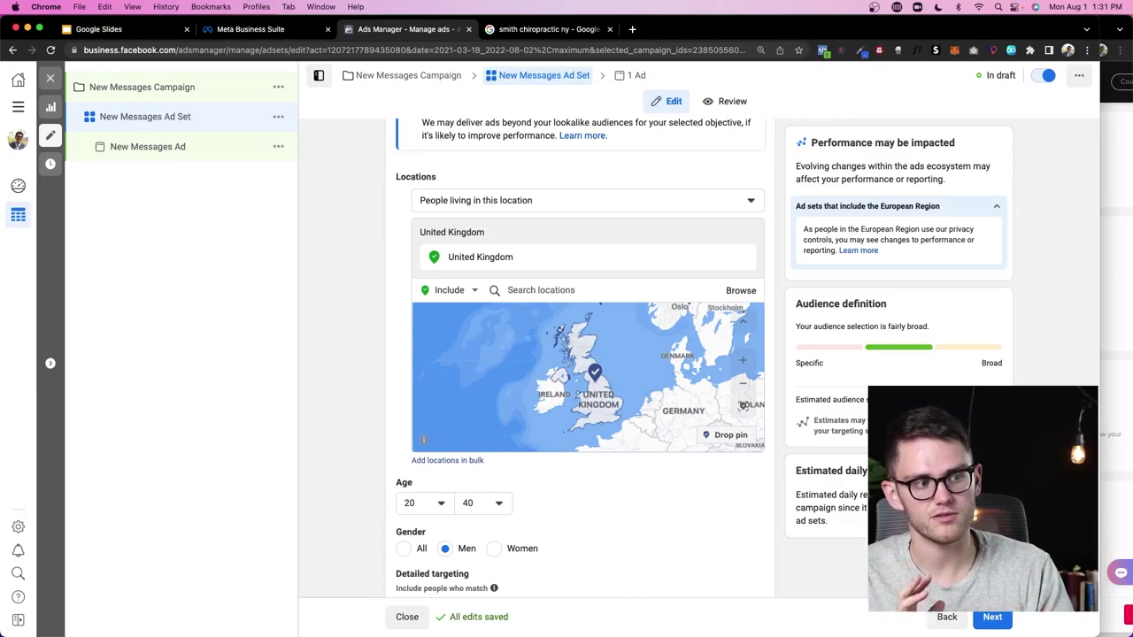
scroll(773, 363, up, 10)
scroll(773, 363, down, 15)
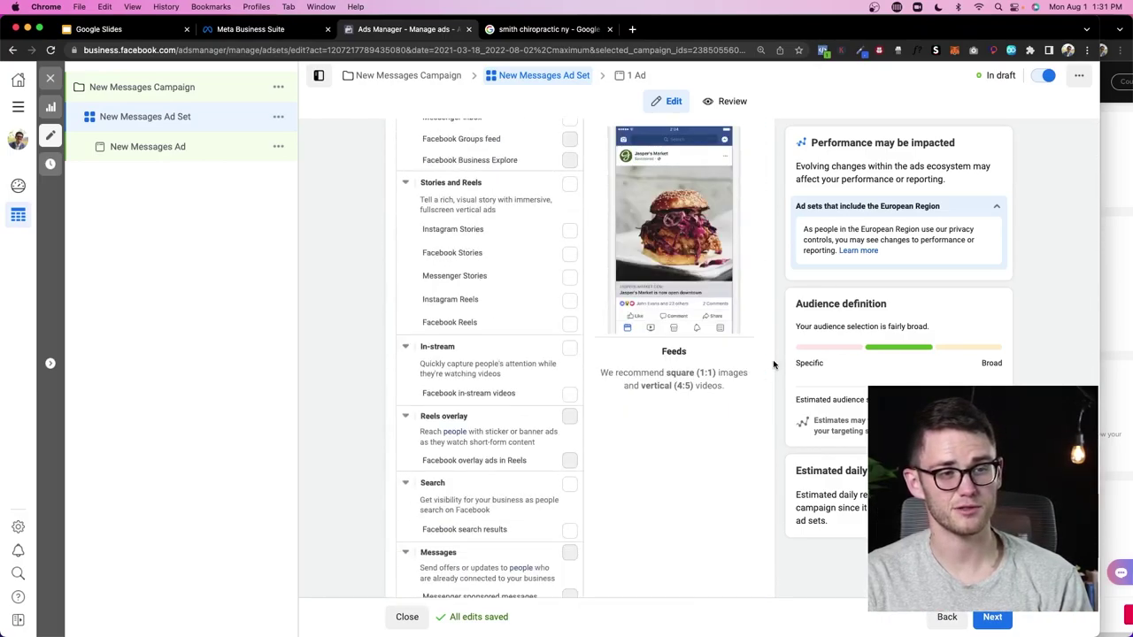
scroll(773, 363, up, 8)
scroll(773, 363, up, 6)
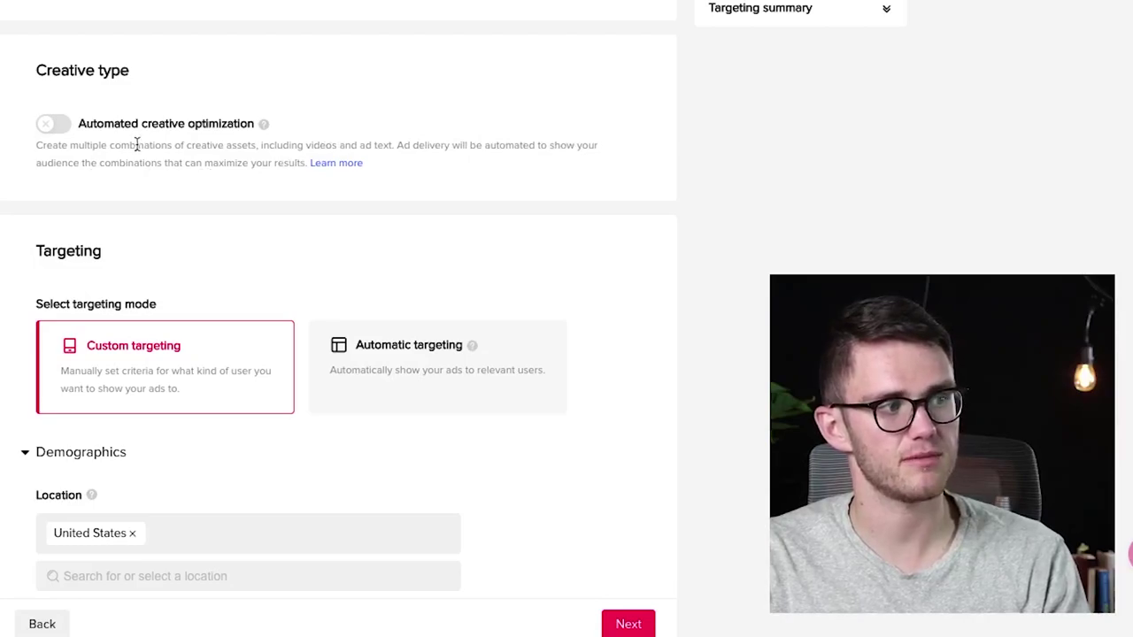
In TikTok Ads Manager, try Automated creative optimization for the ad group and turn it back off
click(51, 124)
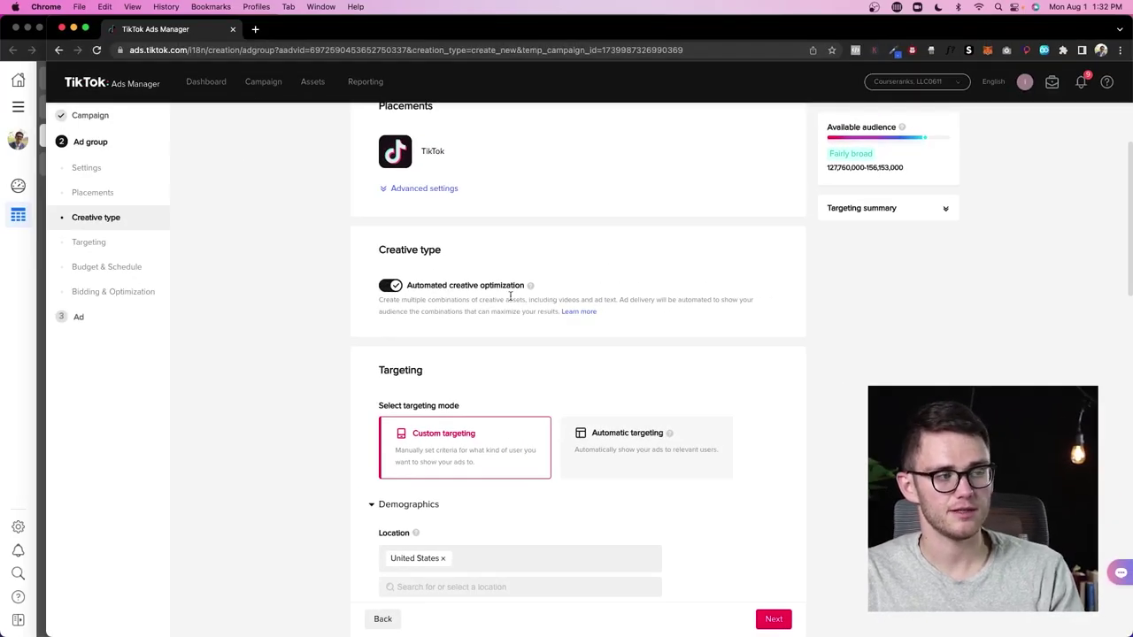
click(394, 288)
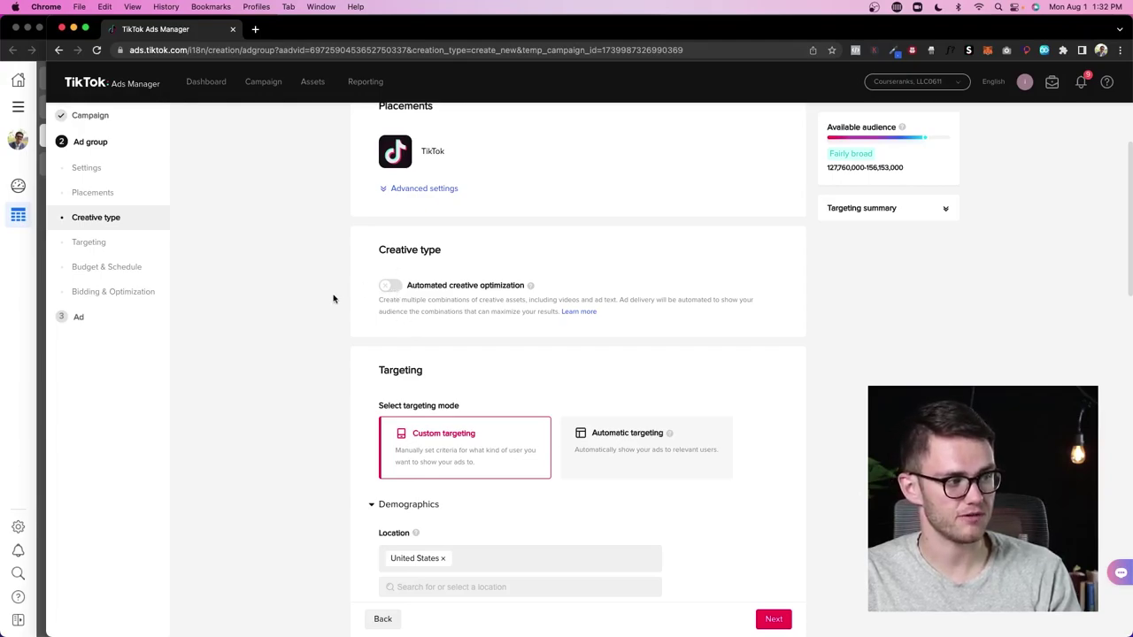
Switch the TikTok ad group's targeting mode to Automatic targeting
scroll(333, 298, down, 5)
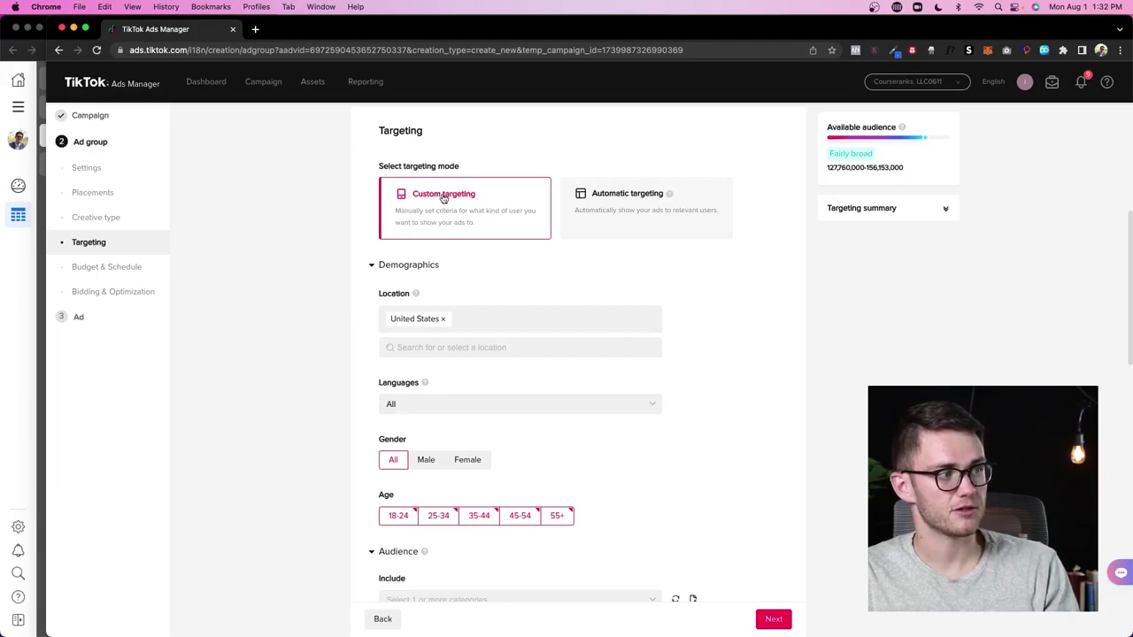
click(623, 213)
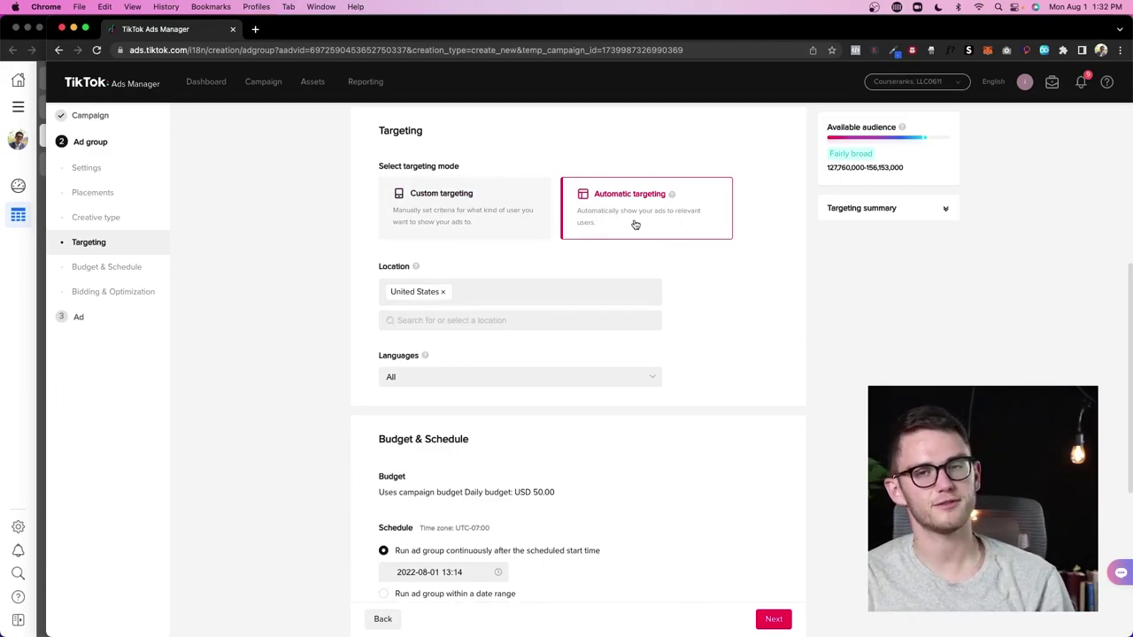
Switch the ad group's targeting mode to Custom targeting
click(467, 221)
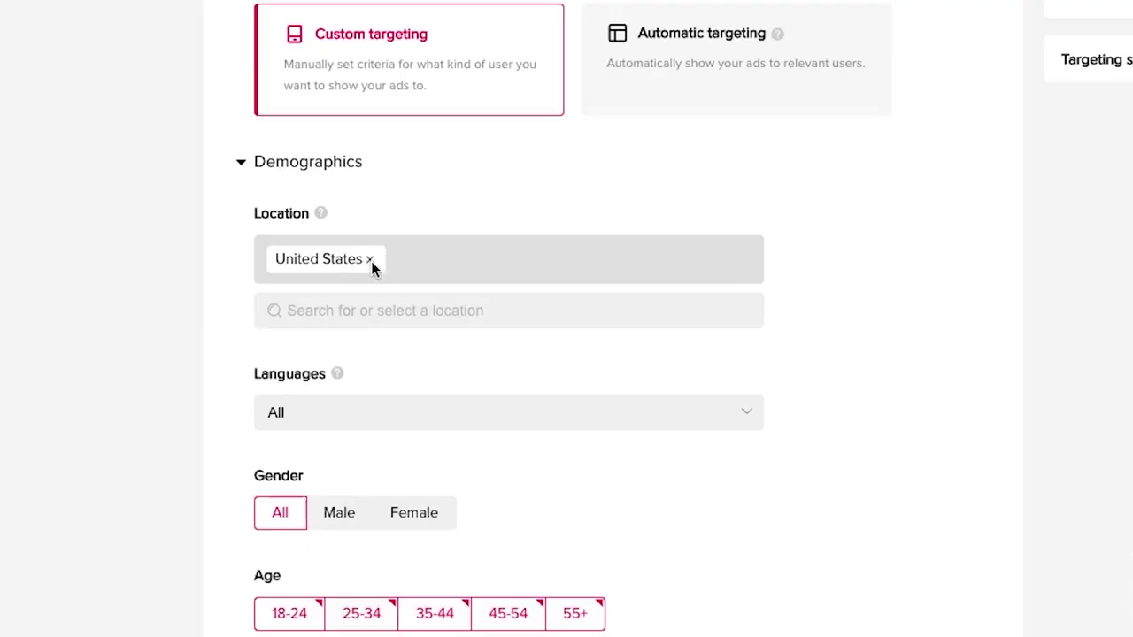
Examine the available location options, including the individual states and DMA regions within the United States
click(372, 309)
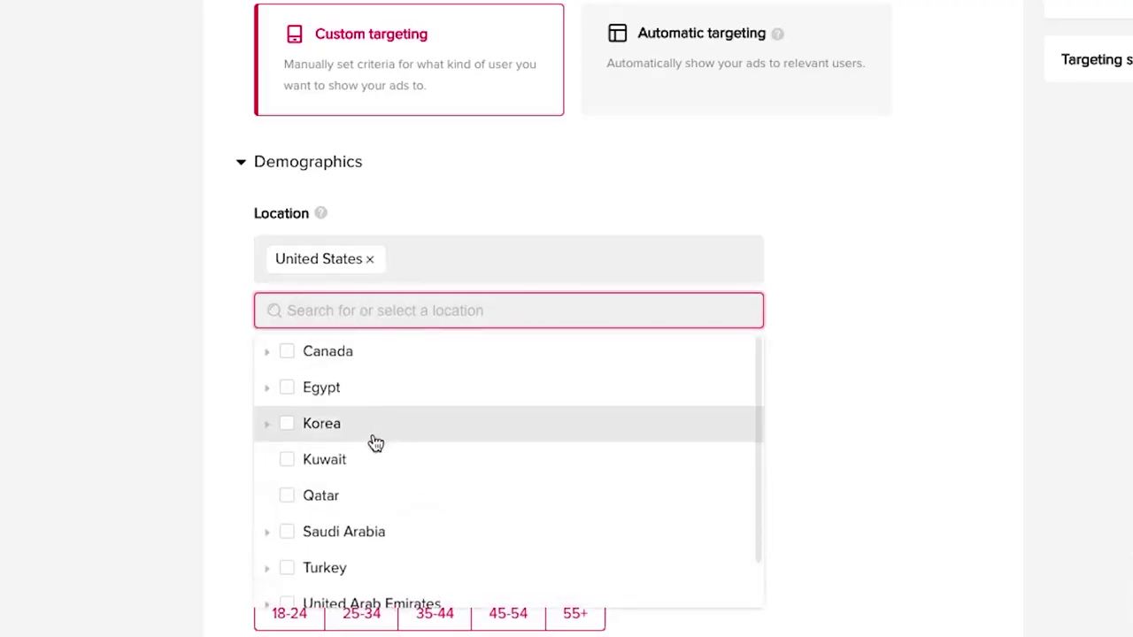
scroll(349, 385, down, 2)
scroll(402, 602, down, 5)
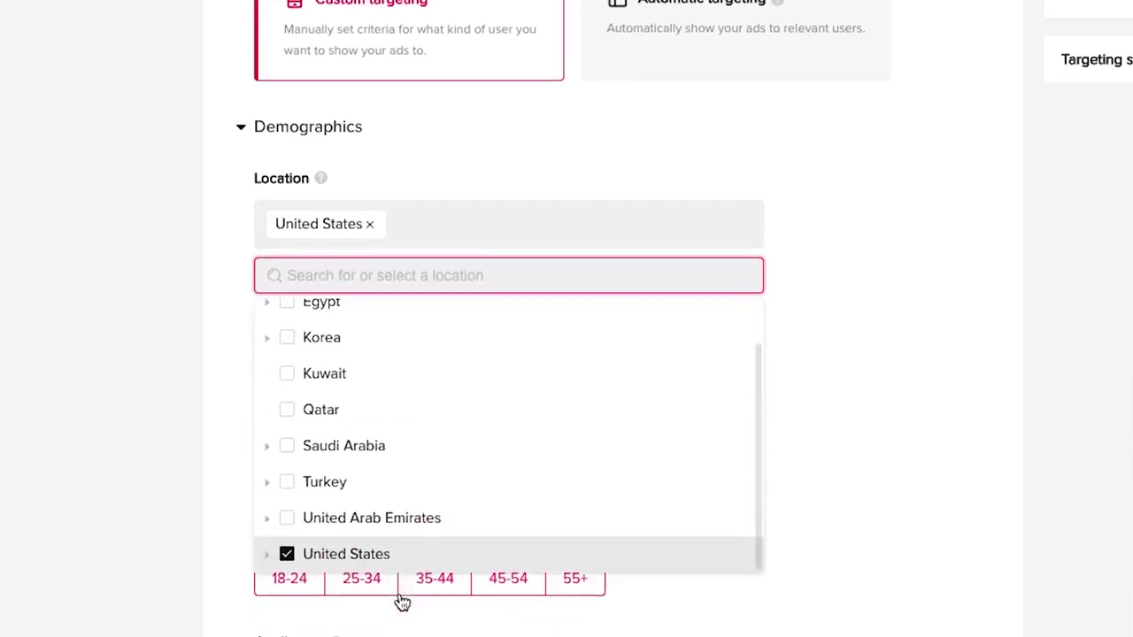
click(271, 351)
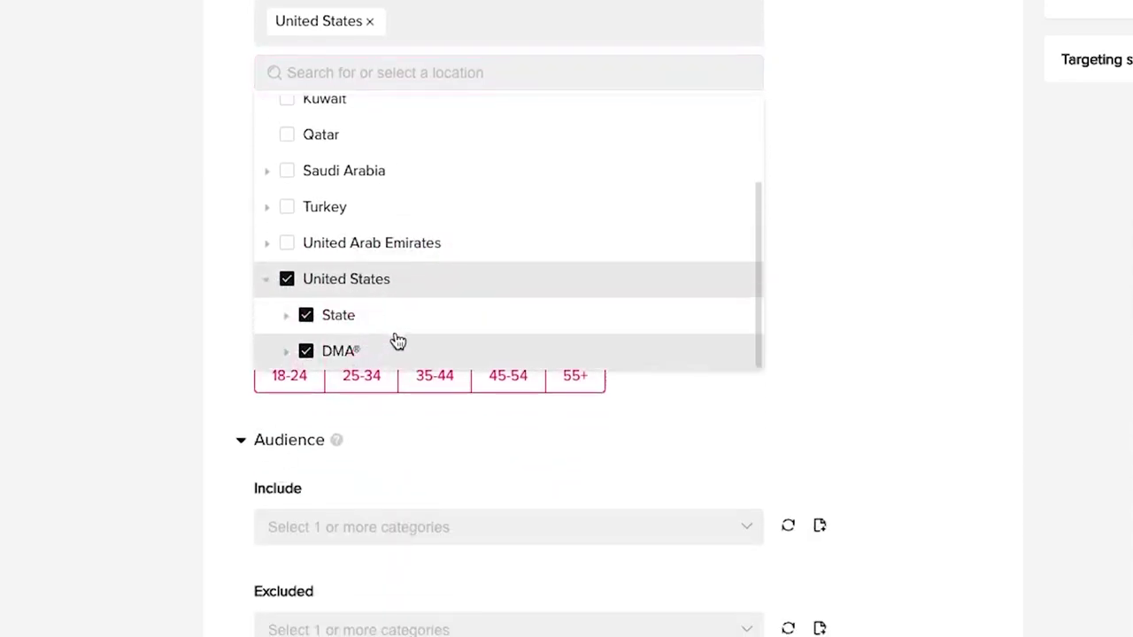
click(287, 315)
scroll(446, 324, down, 9)
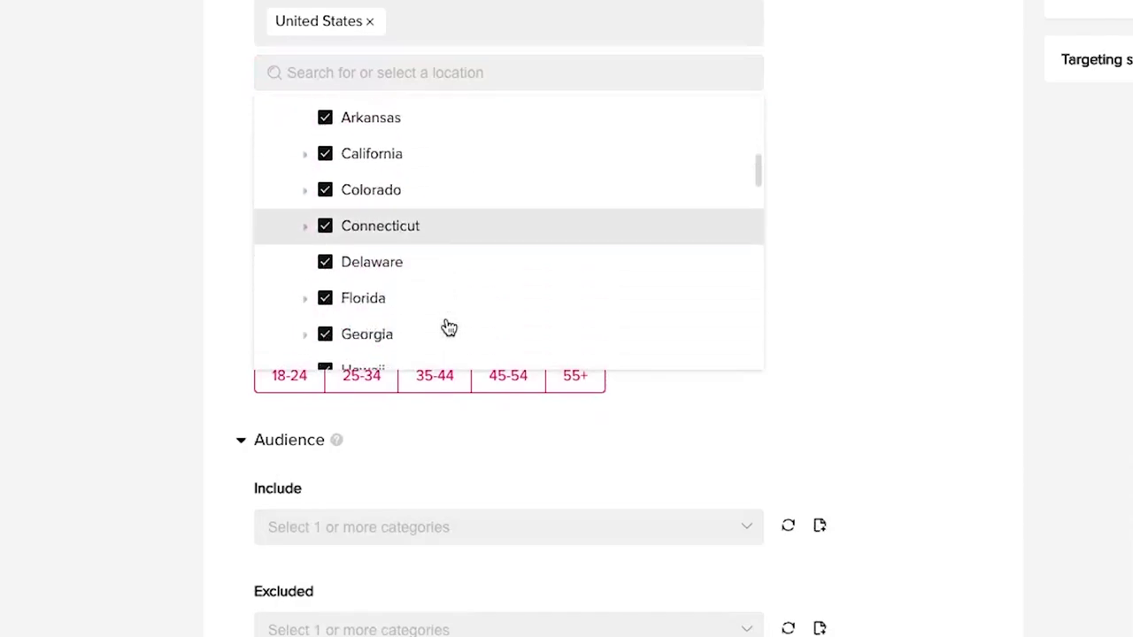
scroll(449, 327, down, 11)
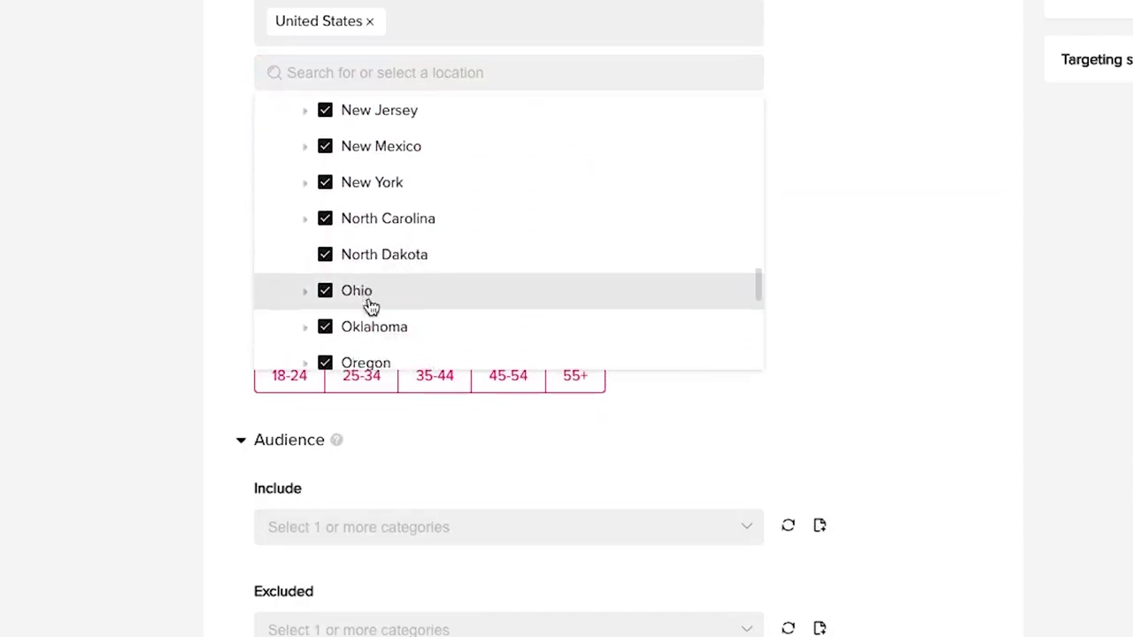
scroll(368, 315, down, 3)
click(288, 286)
scroll(377, 352, up, 5)
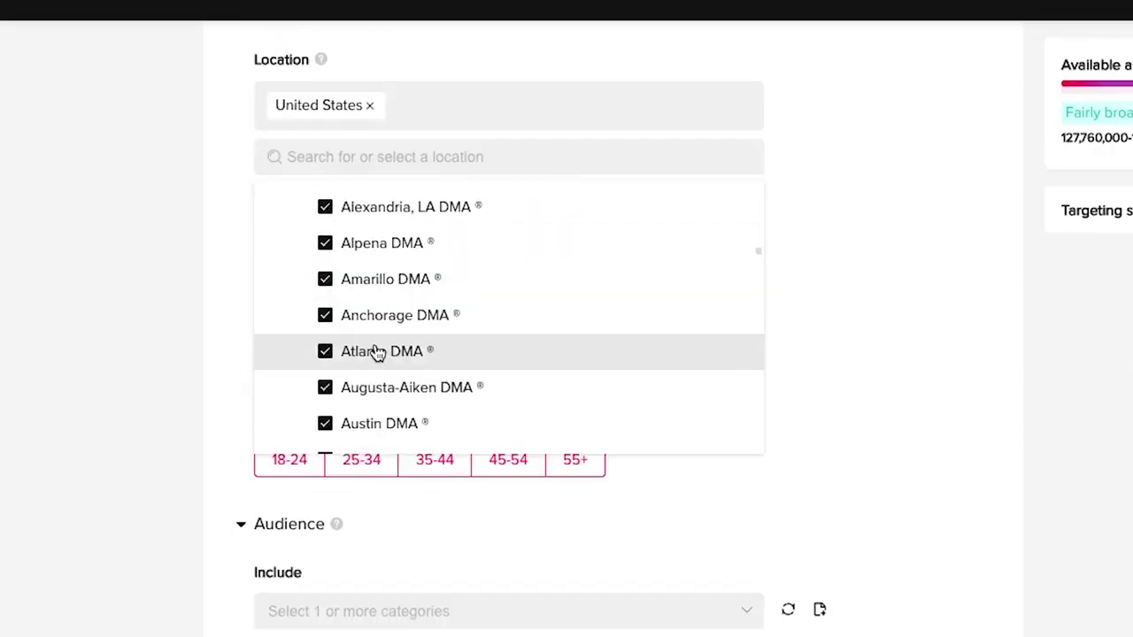
scroll(376, 350, up, 2)
scroll(440, 377, down, 9)
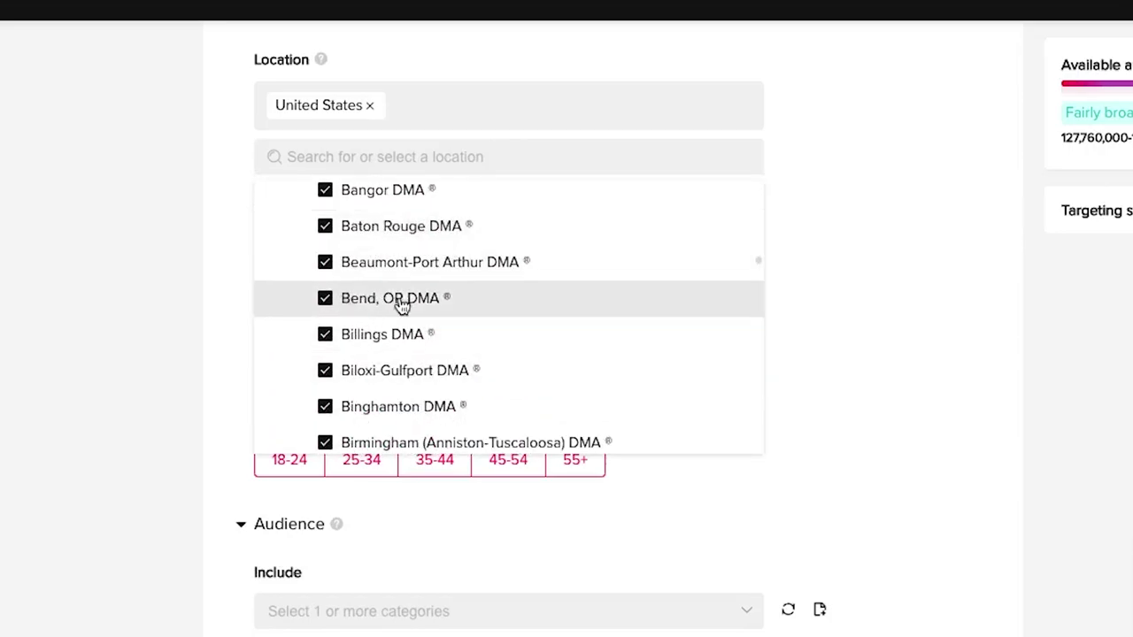
scroll(345, 394, up, 4)
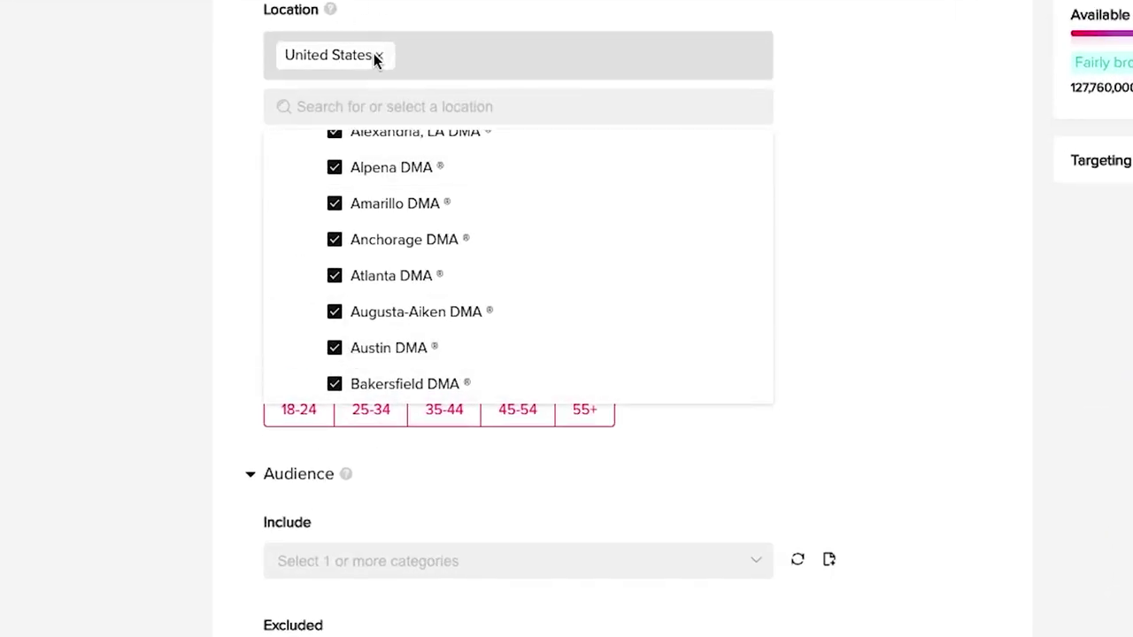
Replace the United States target location with the Austin DMA
click(376, 55)
click(369, 60)
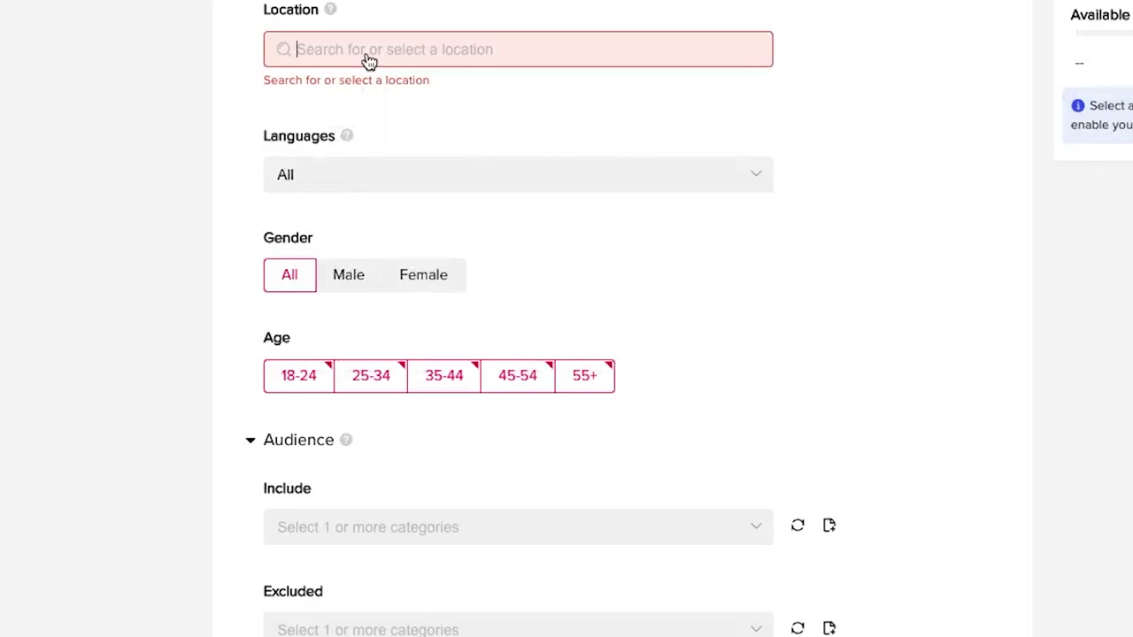
text(austin)
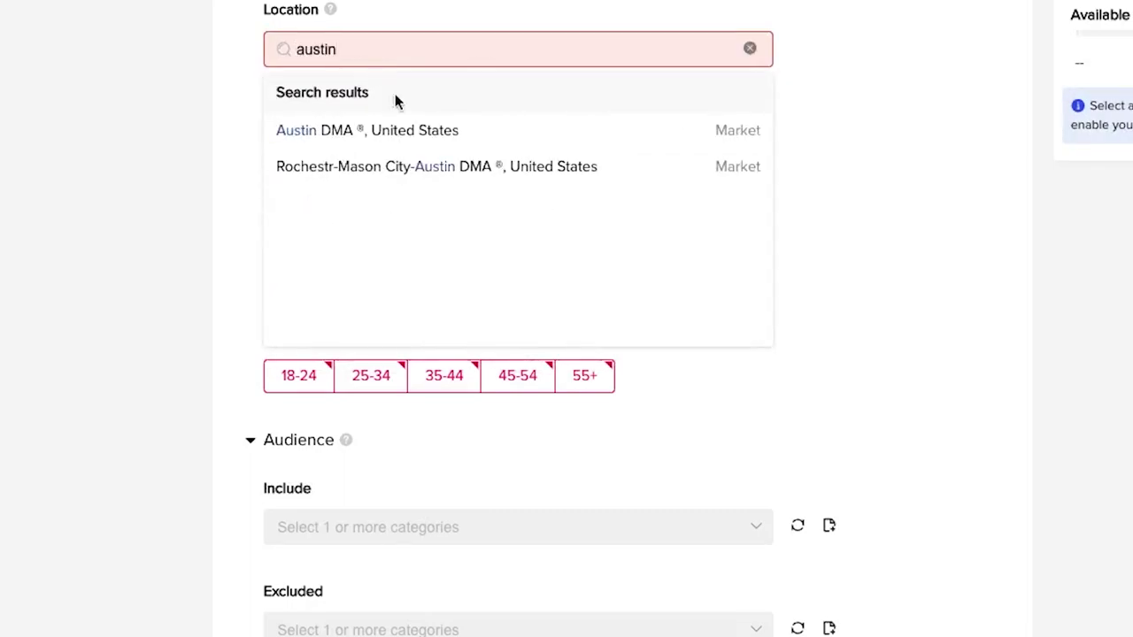
click(627, 132)
click(859, 185)
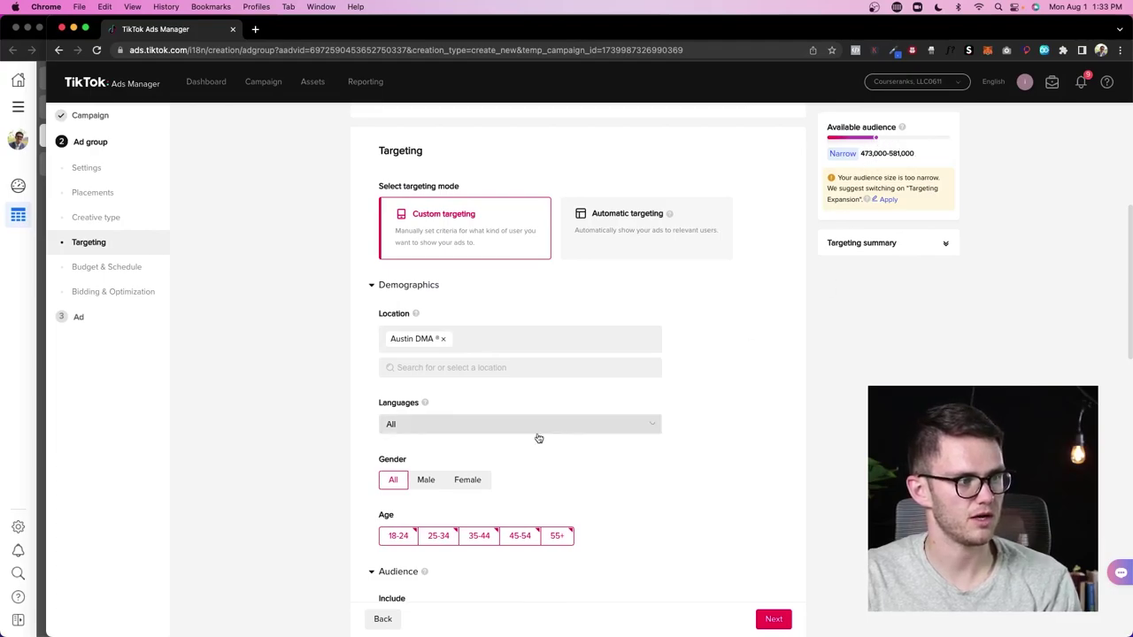
Try excluding the 35-44, 45-54 and 55+ age groups from the audience, and include all three again
click(482, 538)
click(519, 536)
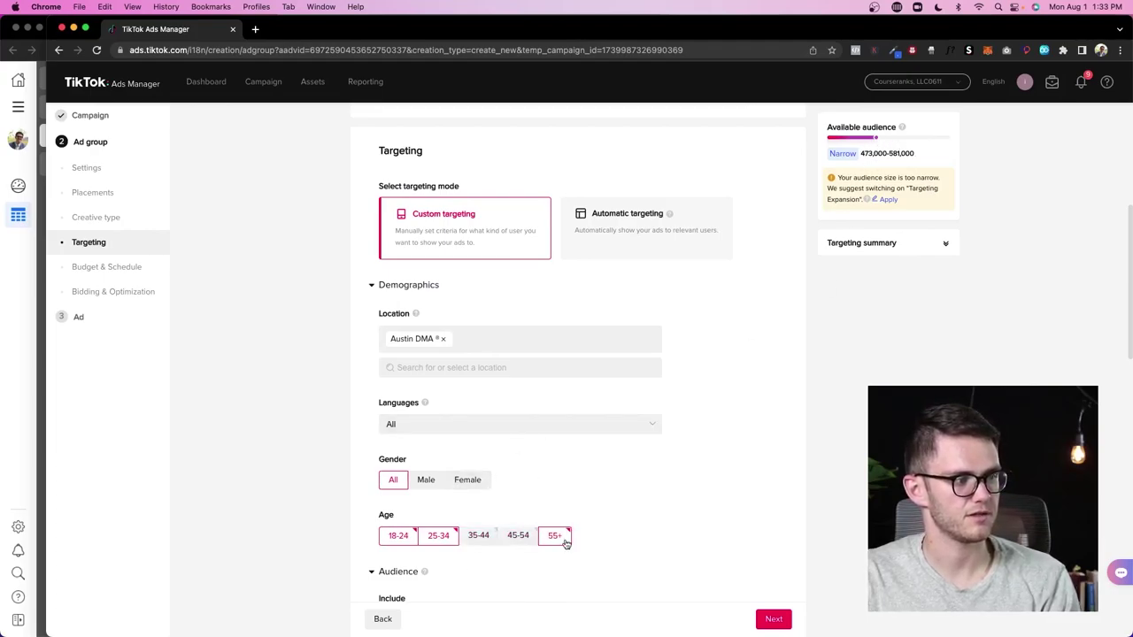
click(556, 535)
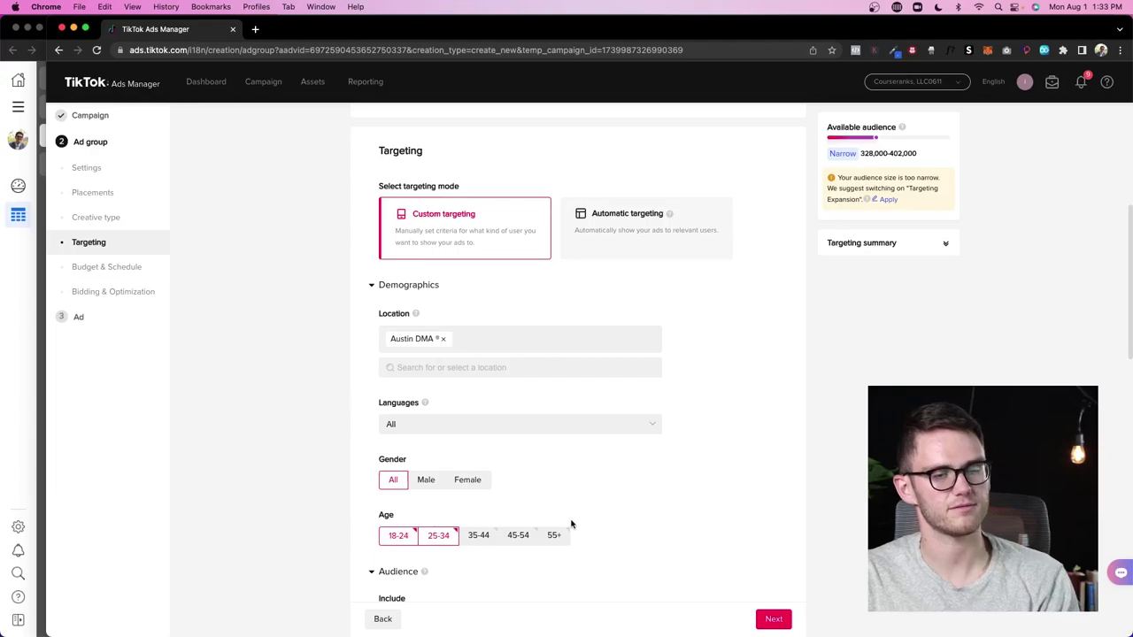
scroll(566, 504, down, 3)
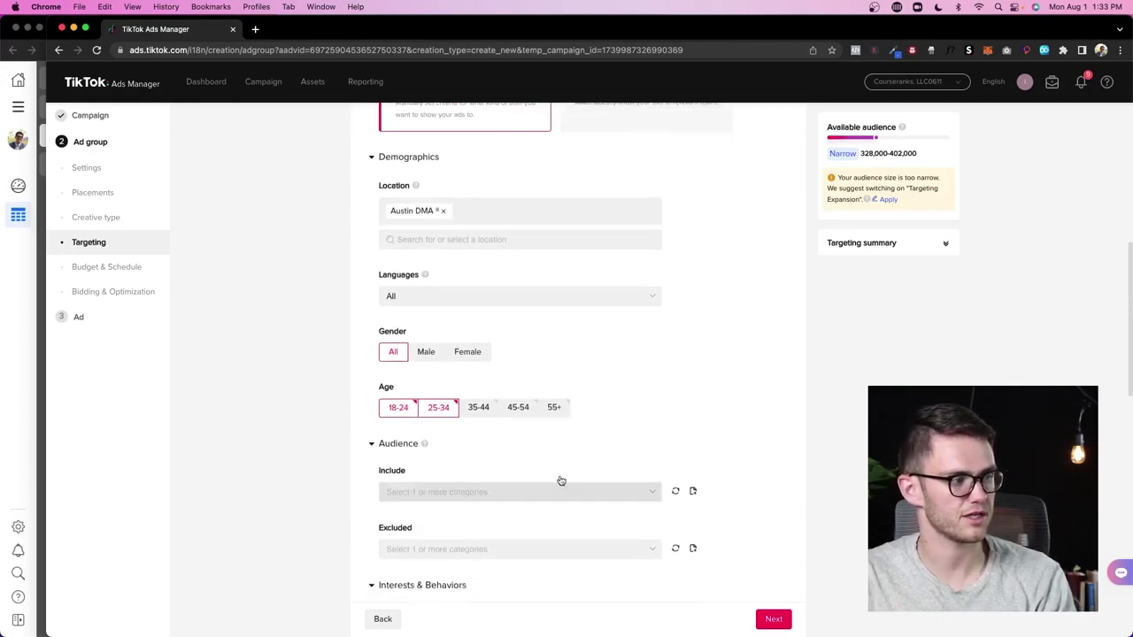
scroll(540, 344, down, 2)
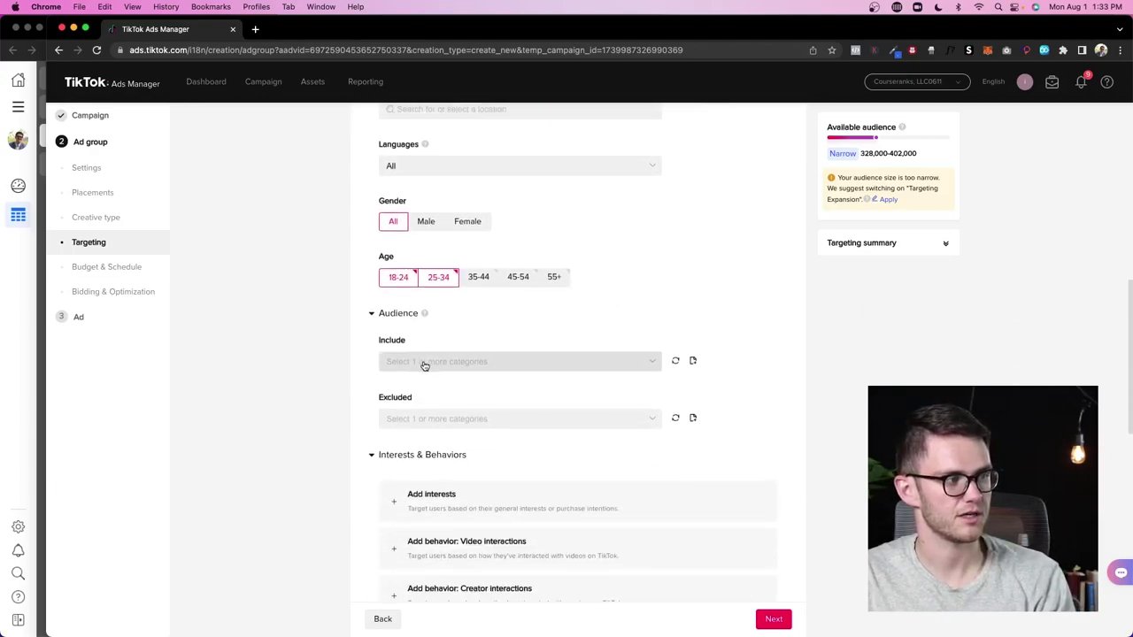
scroll(753, 293, up, 1)
scroll(747, 297, down, 3)
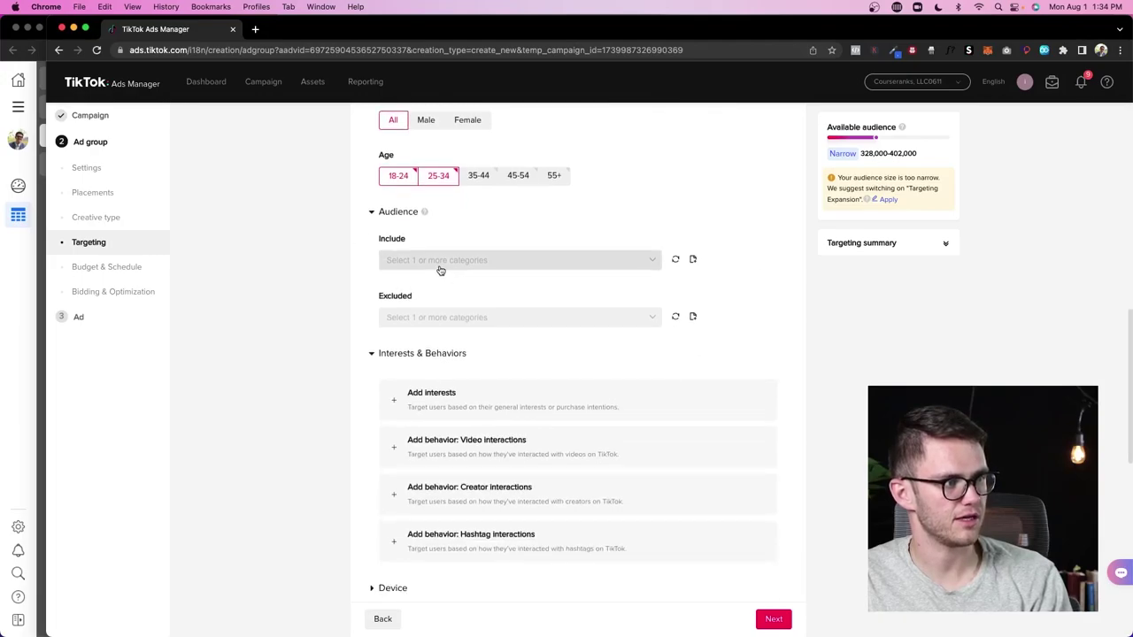
scroll(538, 413, down, 3)
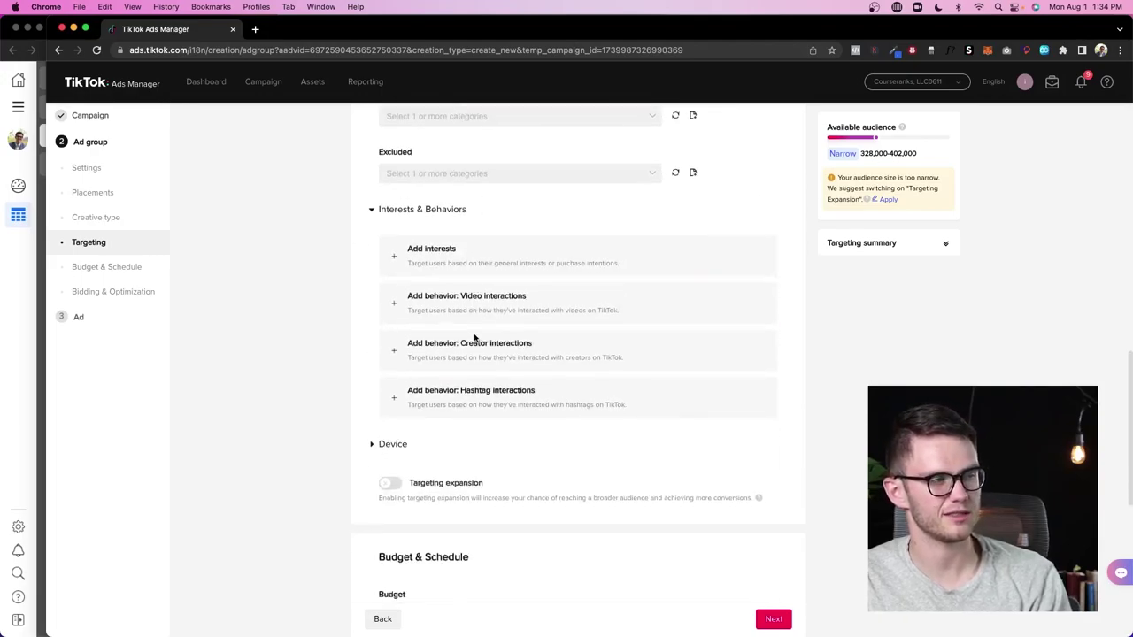
scroll(472, 336, up, 7)
click(479, 421)
click(519, 421)
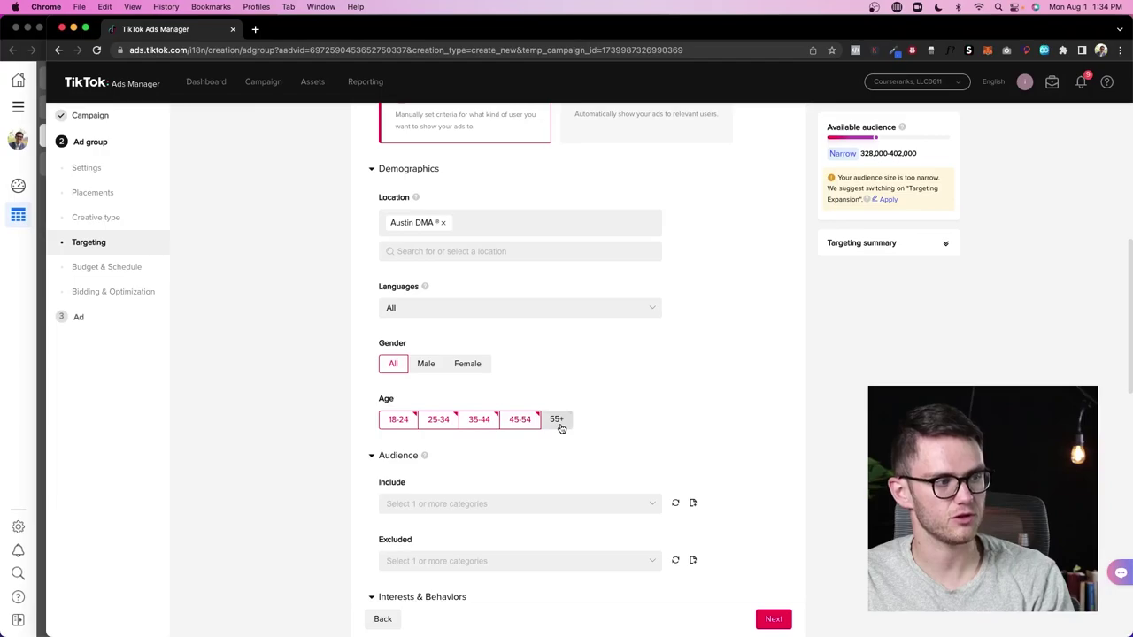
click(556, 420)
Review the ad group's demographics, audience, interests and behaviors, targeting expansion, and budget and schedule settings
scroll(592, 388, up, 2)
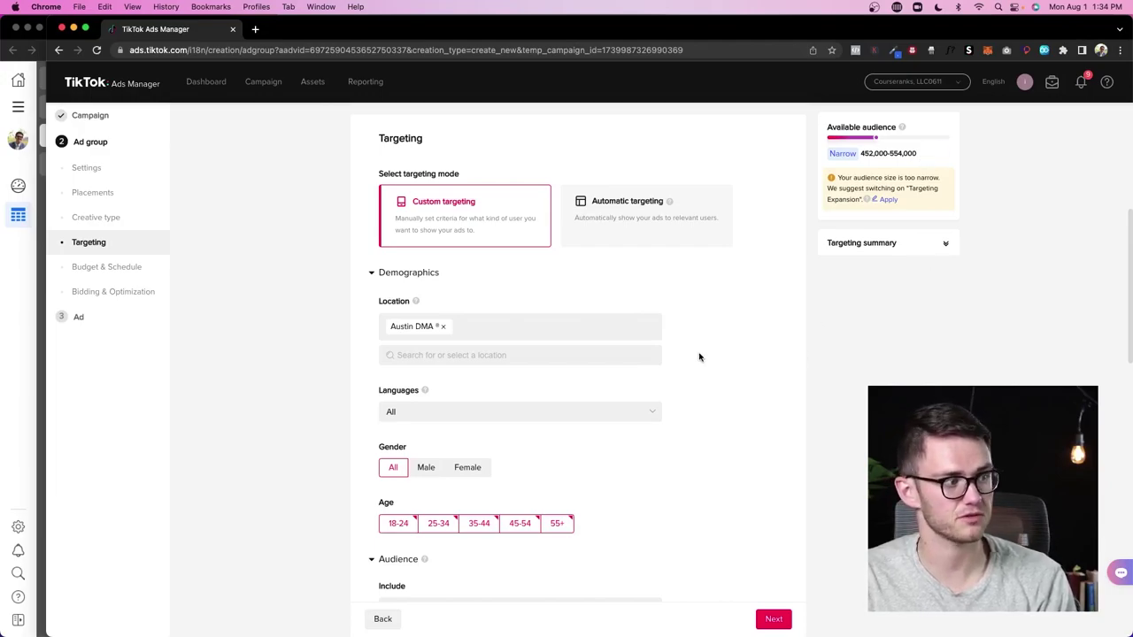
scroll(699, 357, down, 5)
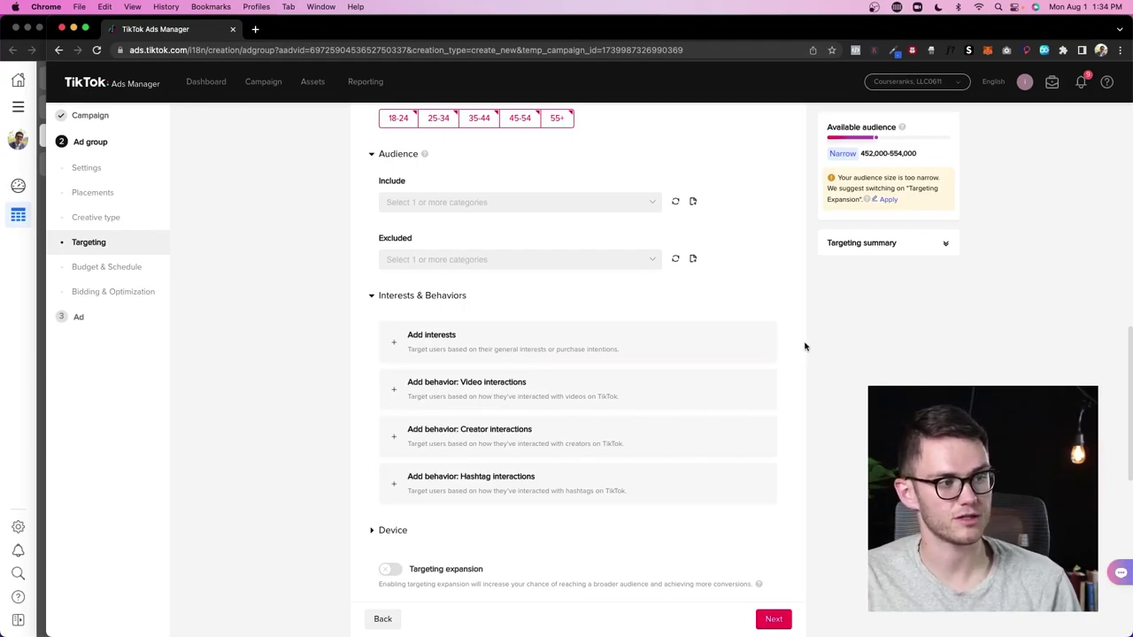
scroll(776, 372, down, 5)
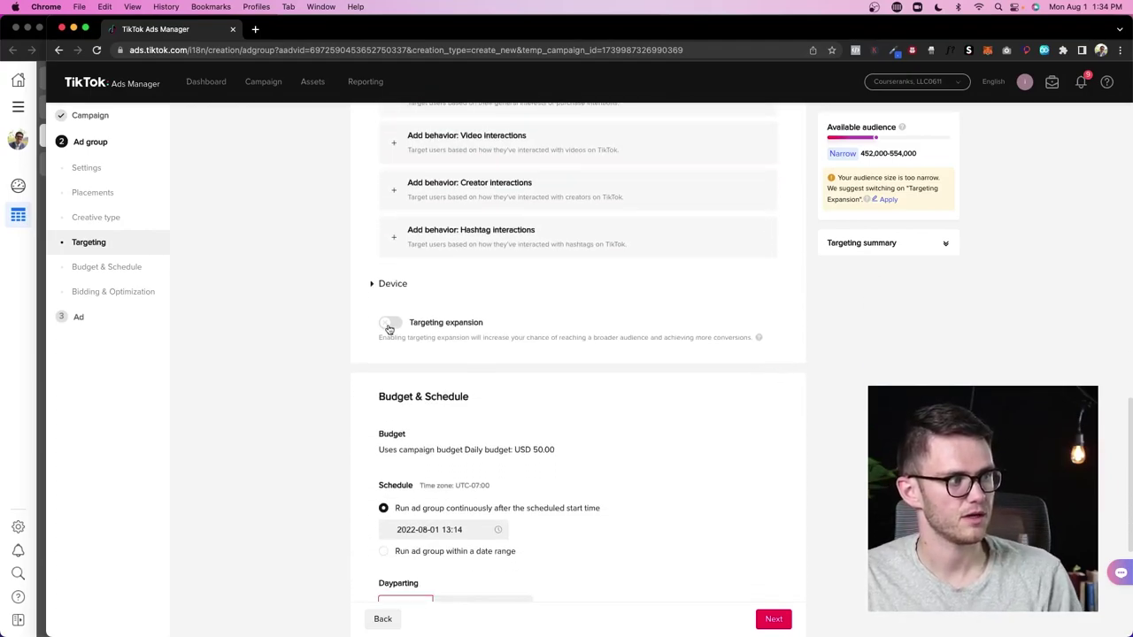
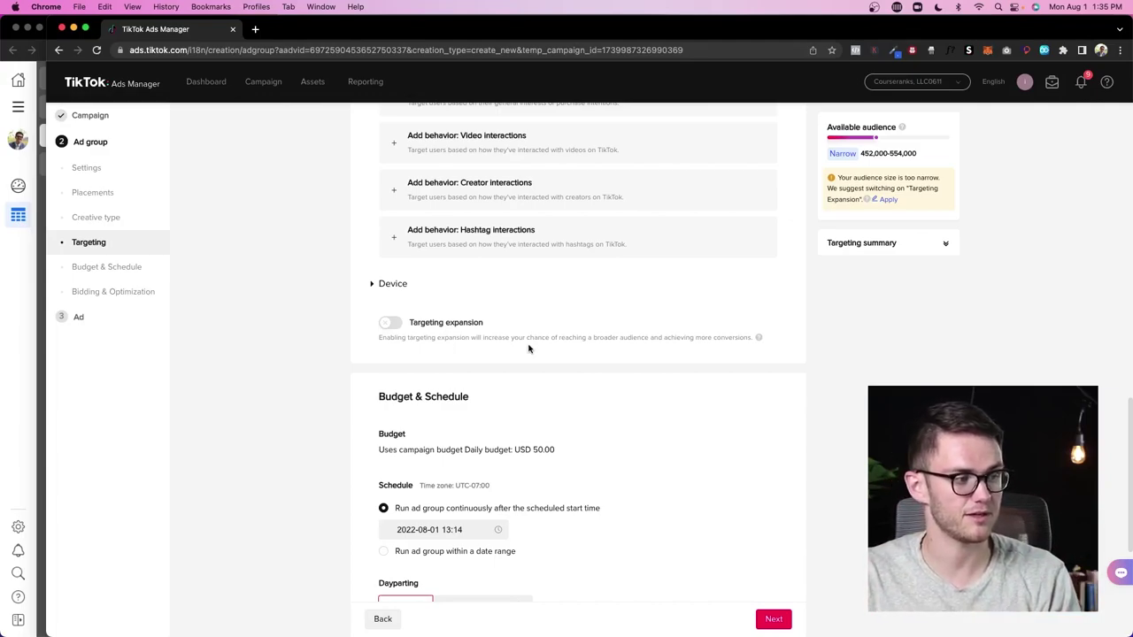
scroll(527, 368, down, 7)
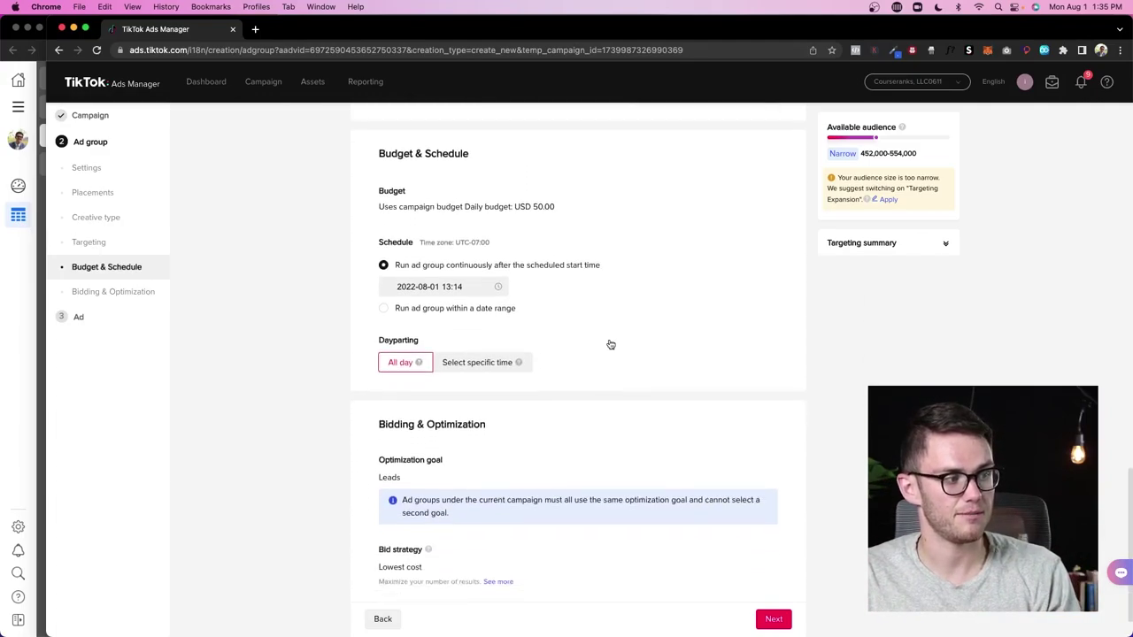
scroll(609, 343, up, 2)
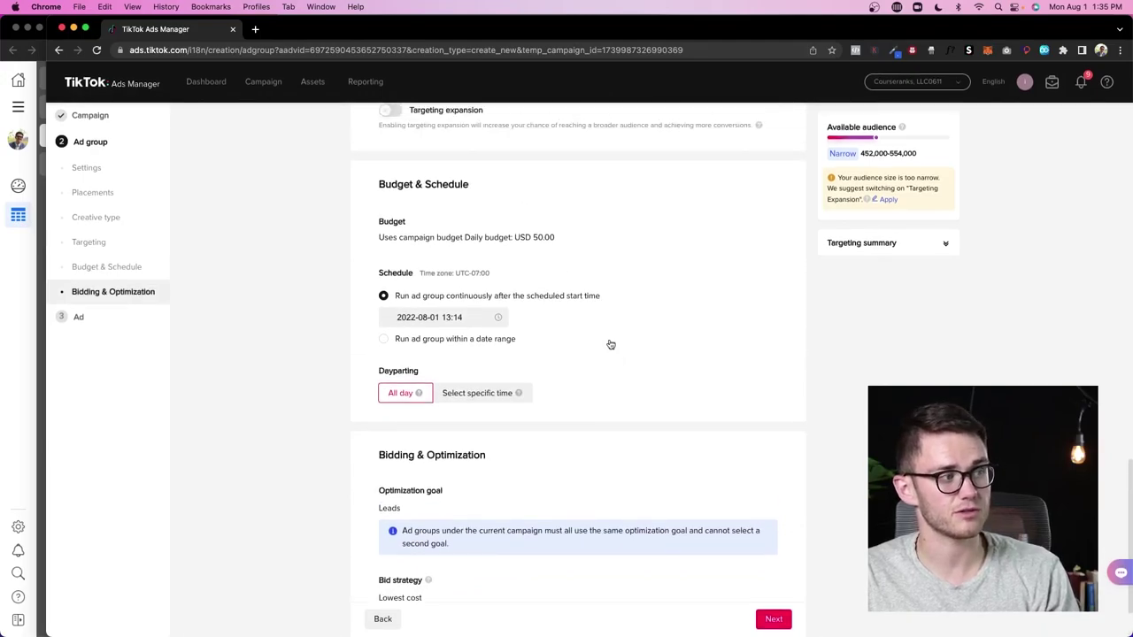
scroll(597, 354, down, 2)
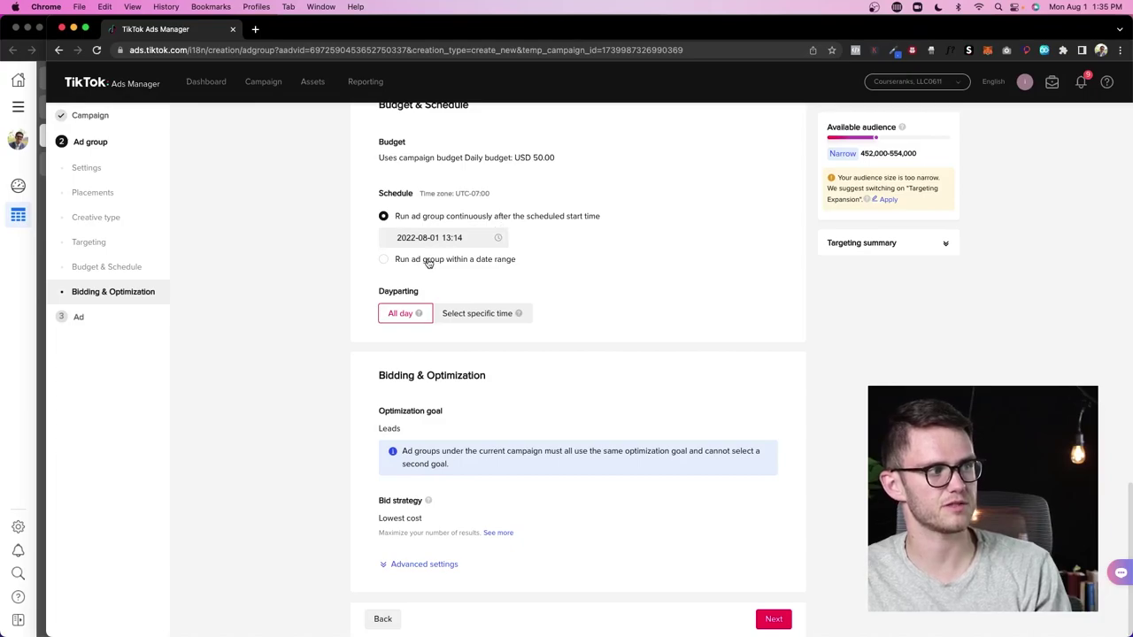
Examine the specific-time dayparting option and the note about using one optimization goal per campaign
click(469, 315)
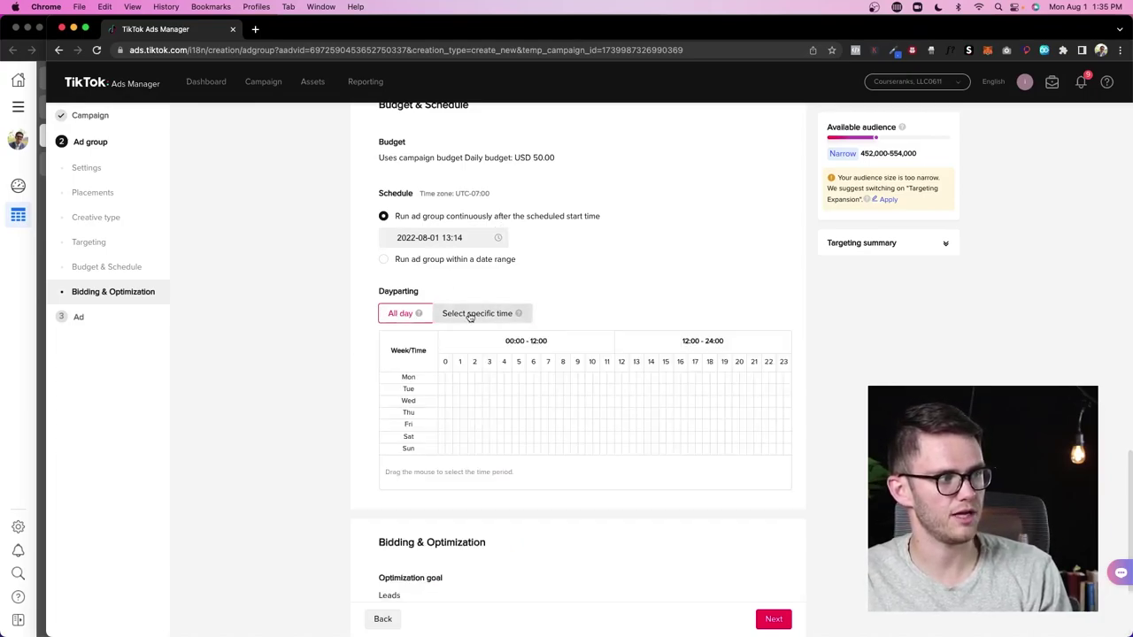
click(429, 316)
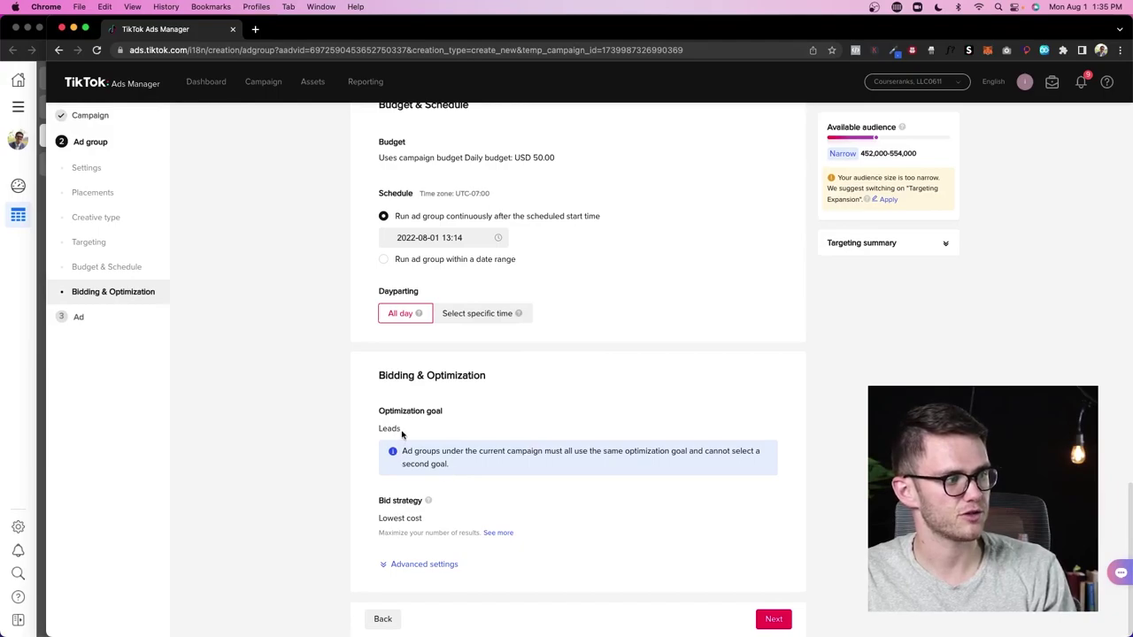
drag(403, 452, 448, 463)
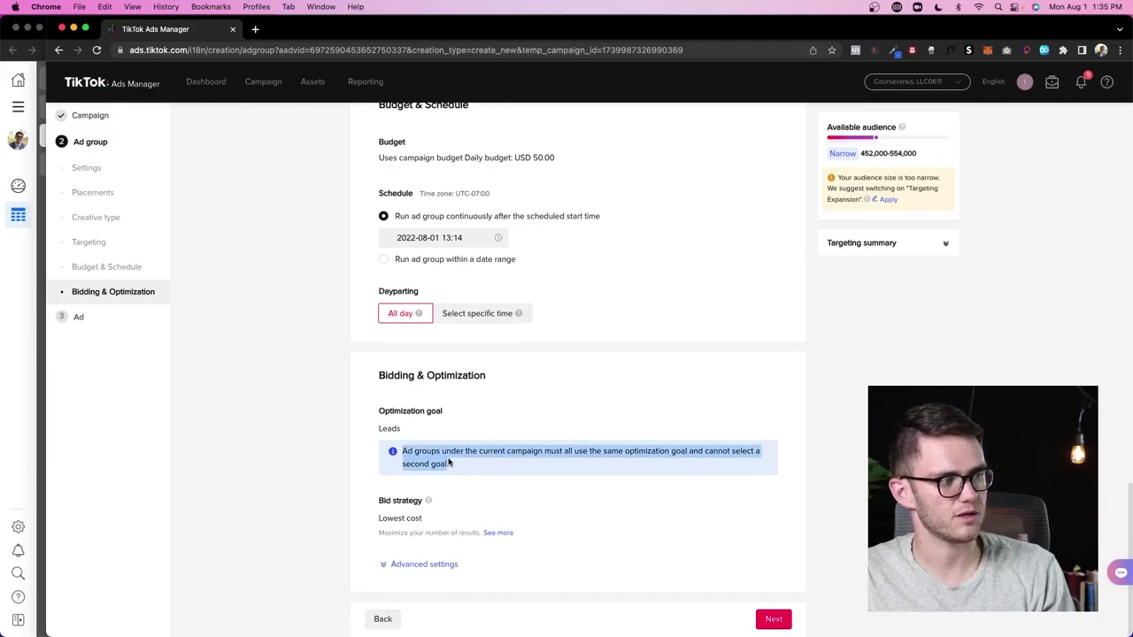
click(582, 500)
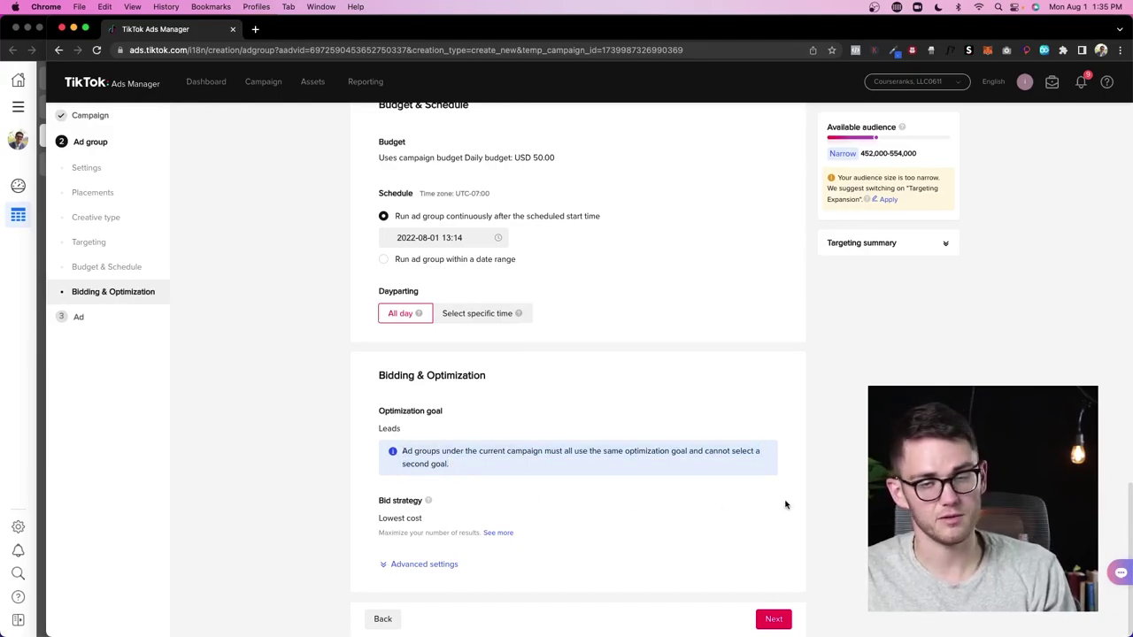
Replace the Austin DMA target location with the United States
scroll(775, 506, up, 15)
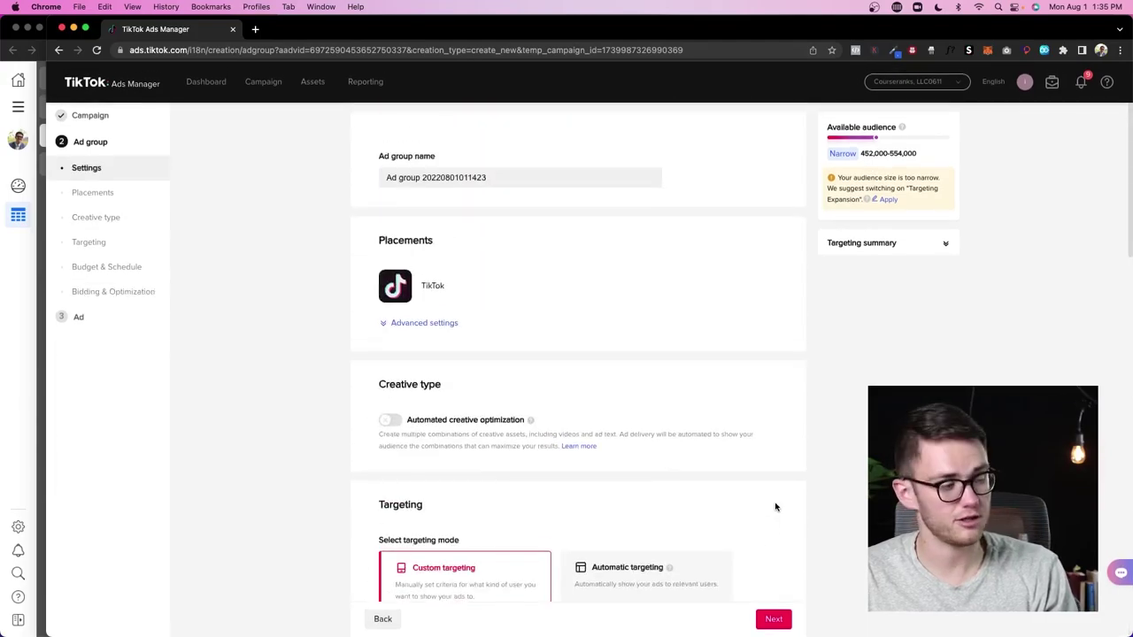
scroll(506, 416, down, 5)
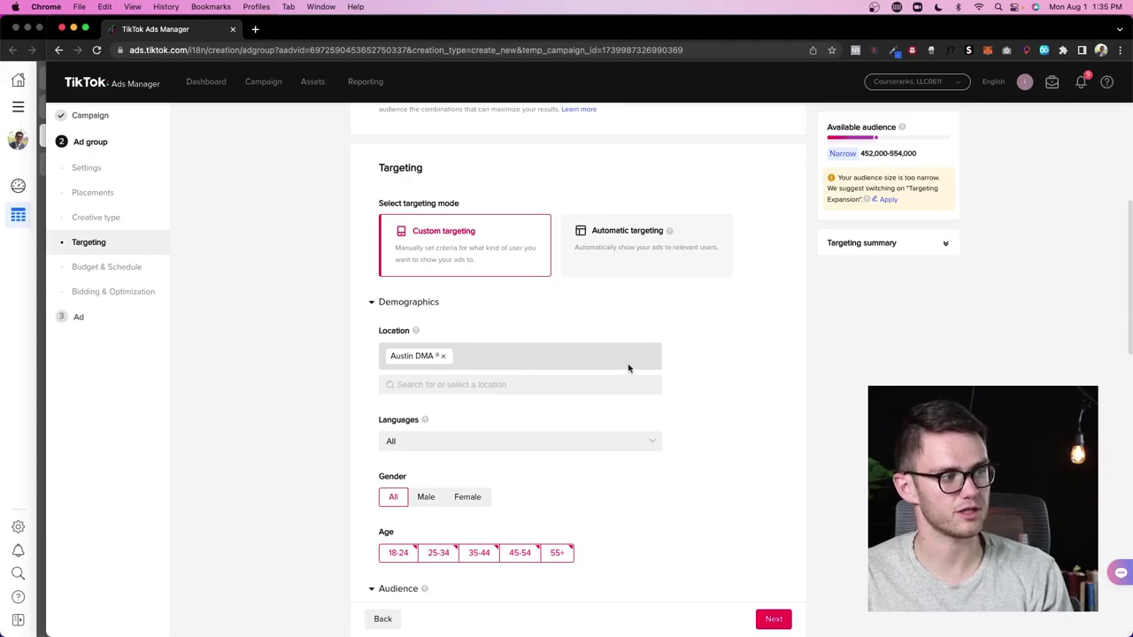
click(442, 356)
click(469, 354)
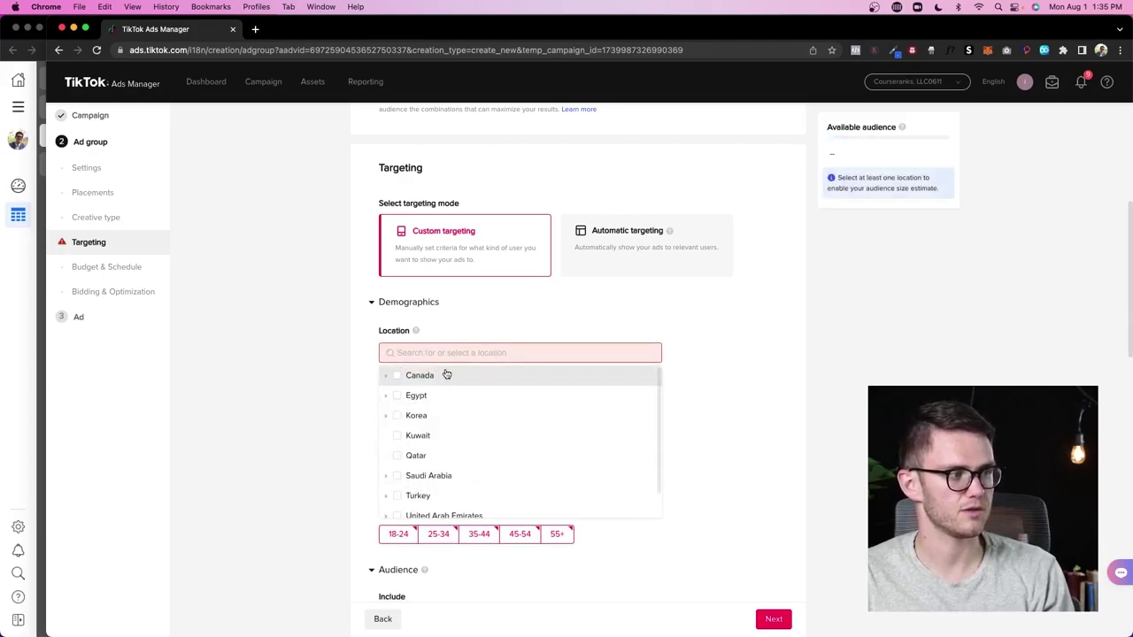
text(unite)
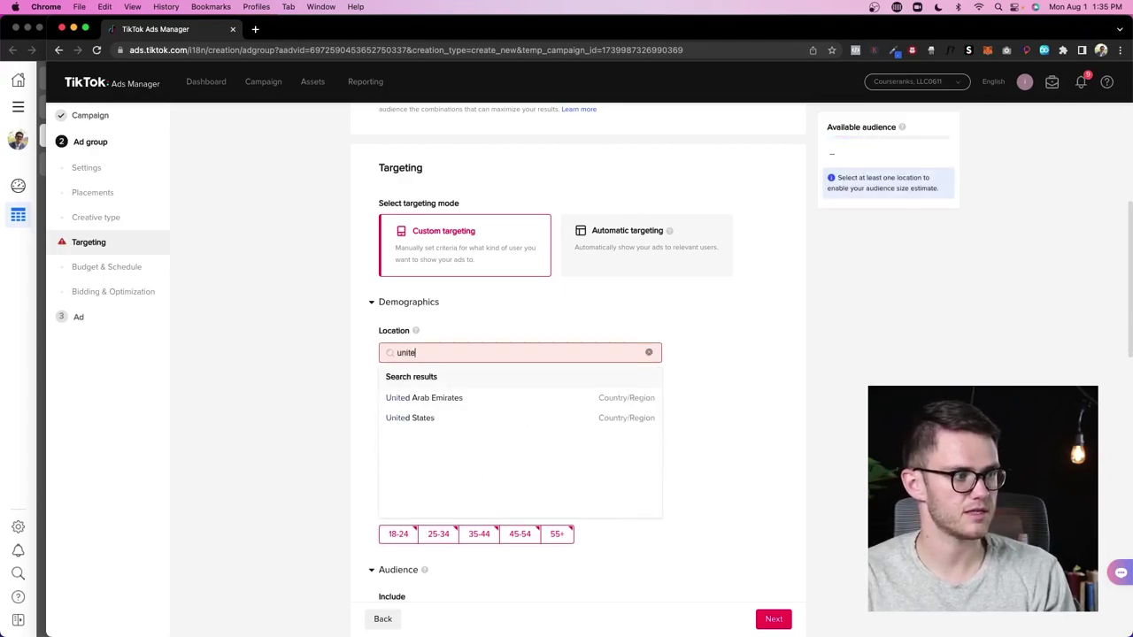
click(450, 417)
click(734, 378)
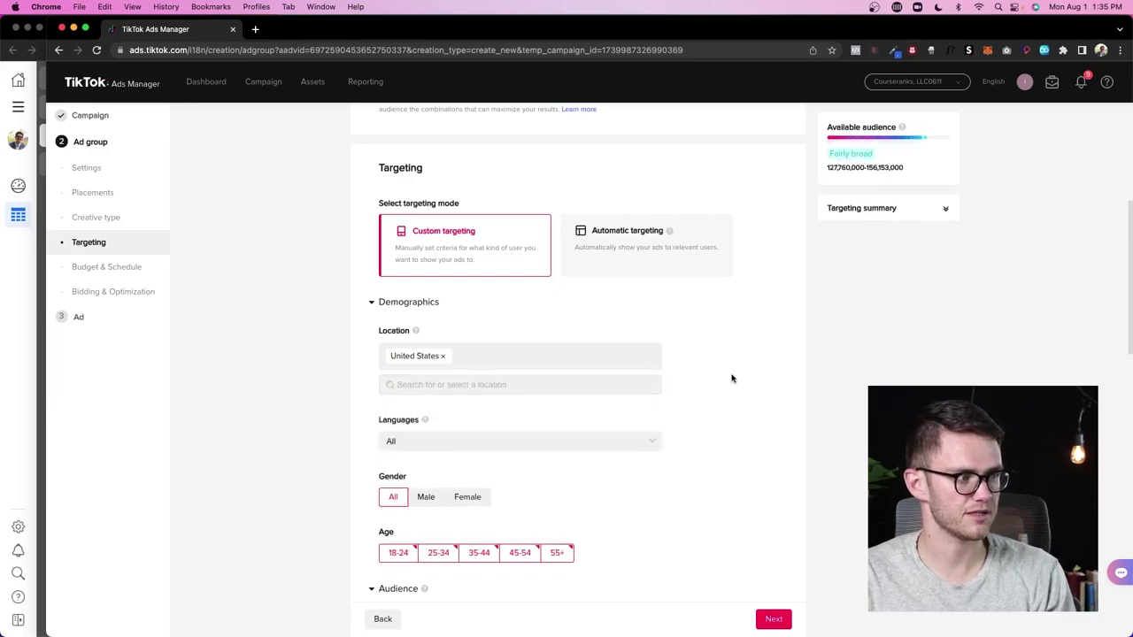
Set the ad group's target language to English
click(453, 439)
click(407, 469)
click(740, 446)
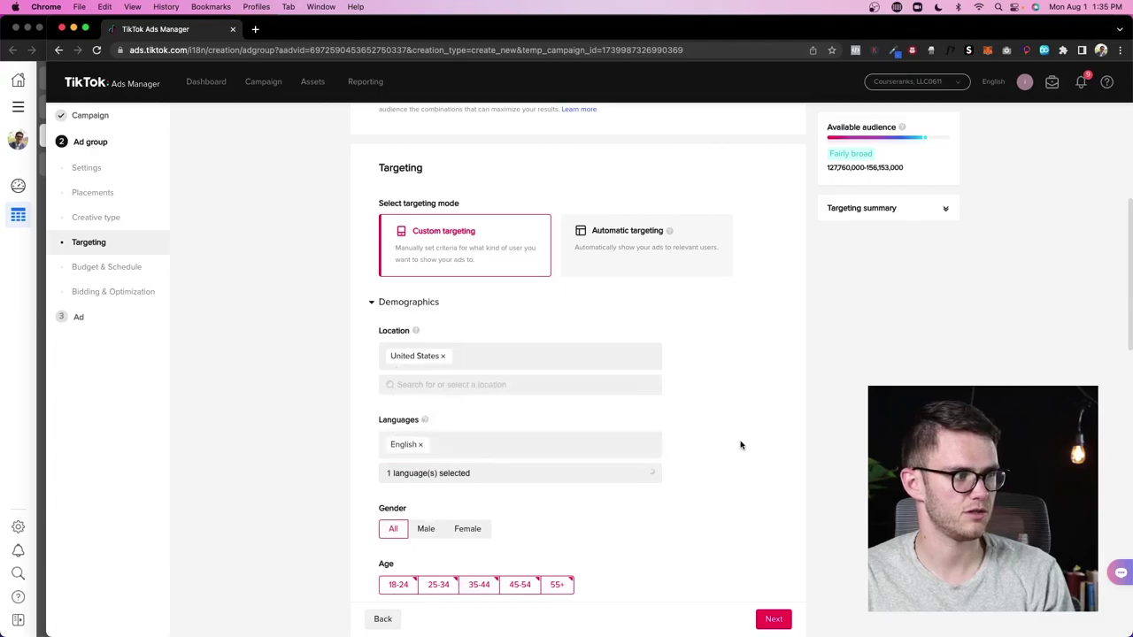
Add an interests condition to the ad group's Interests & Behaviors targeting and open its category list
scroll(740, 447, down, 2)
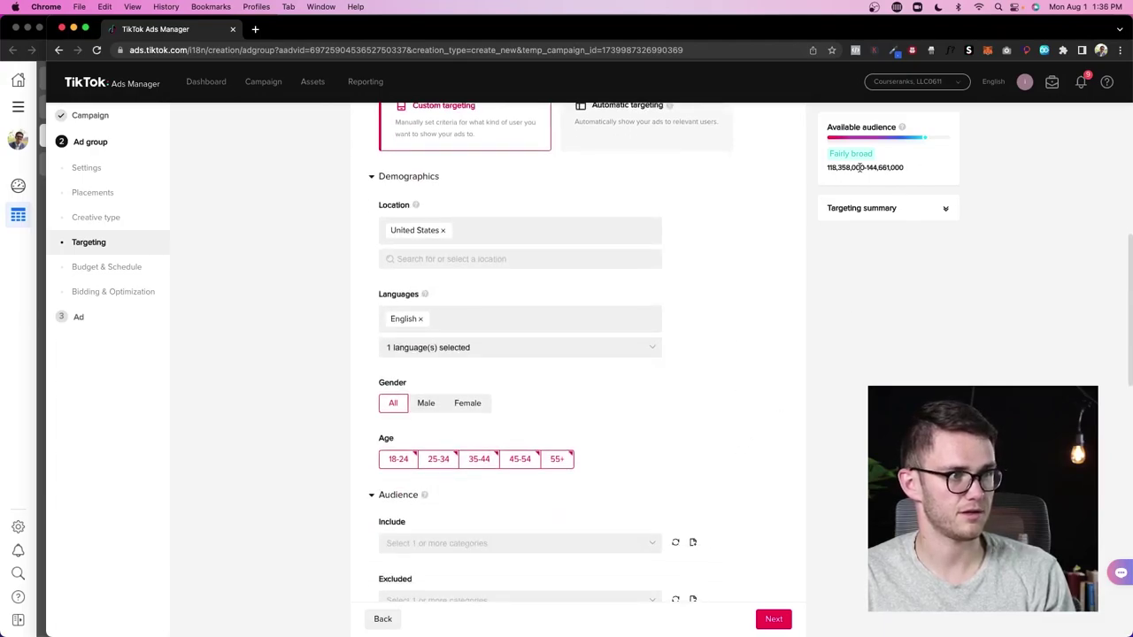
scroll(731, 316, down, 2)
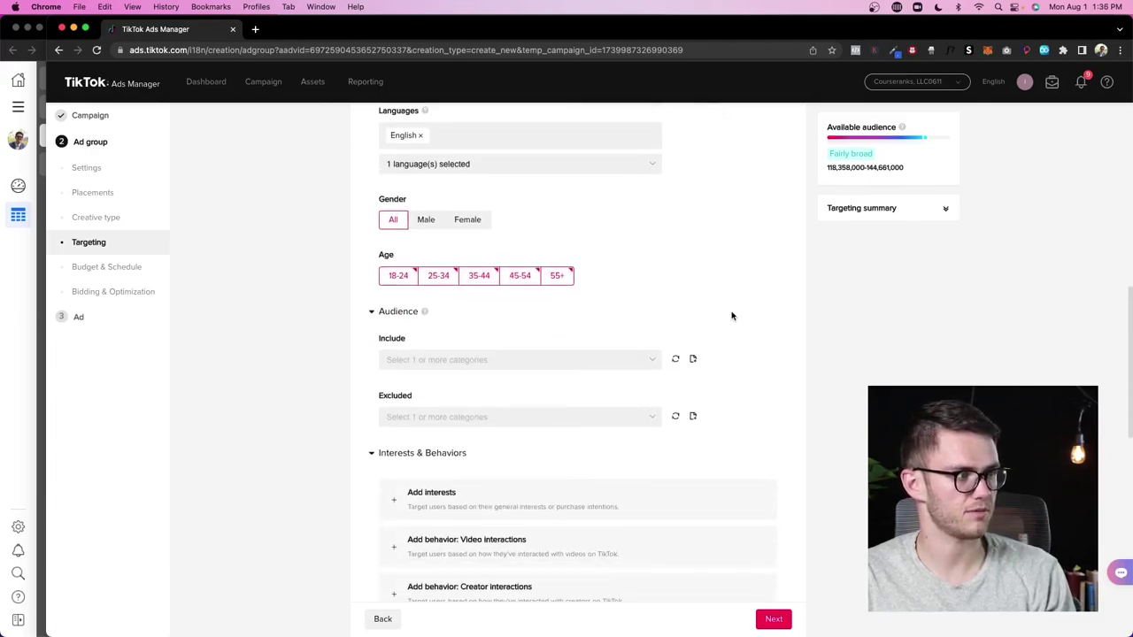
click(501, 366)
scroll(748, 318, down, 1)
scroll(749, 318, down, 3)
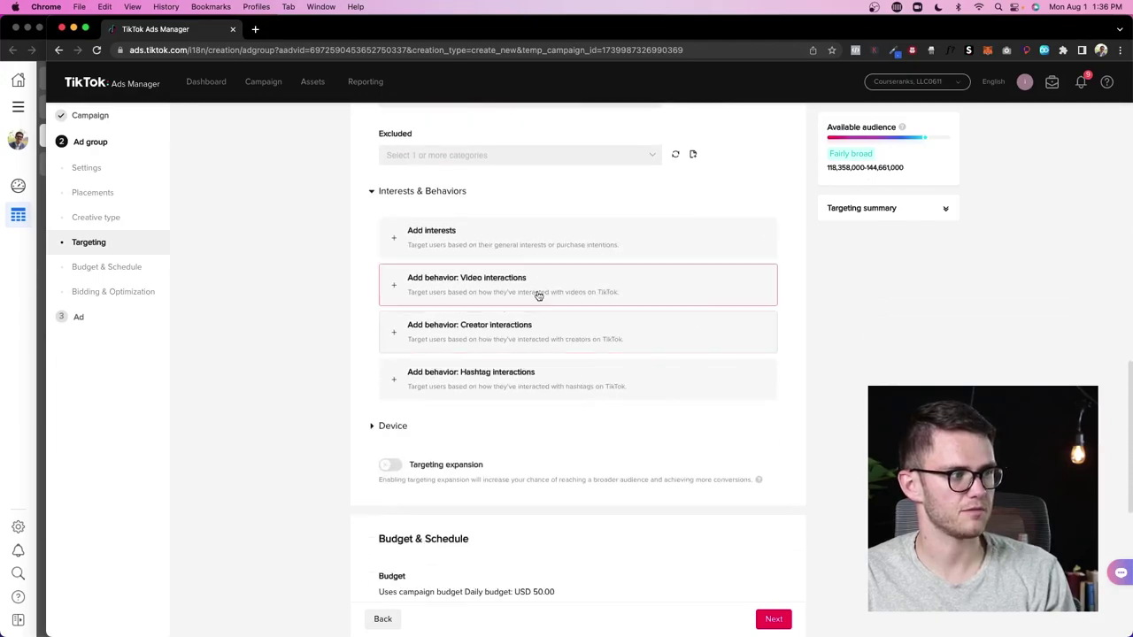
click(431, 231)
click(491, 310)
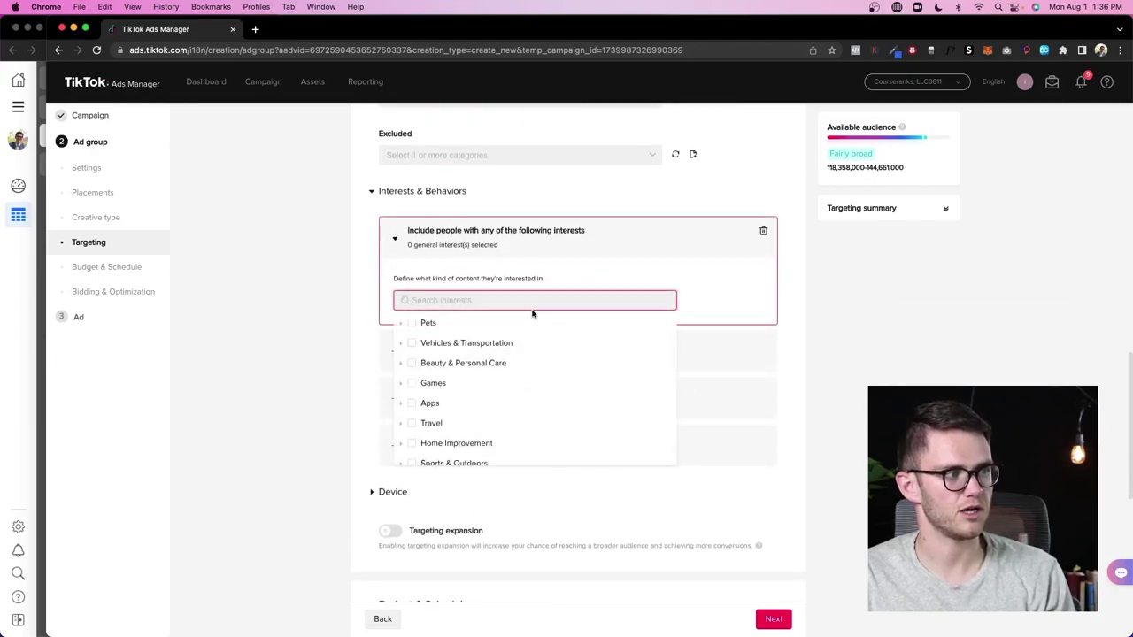
Browse the full list of interest categories, including what is under Games
scroll(460, 389, down, 5)
scroll(476, 422, down, 5)
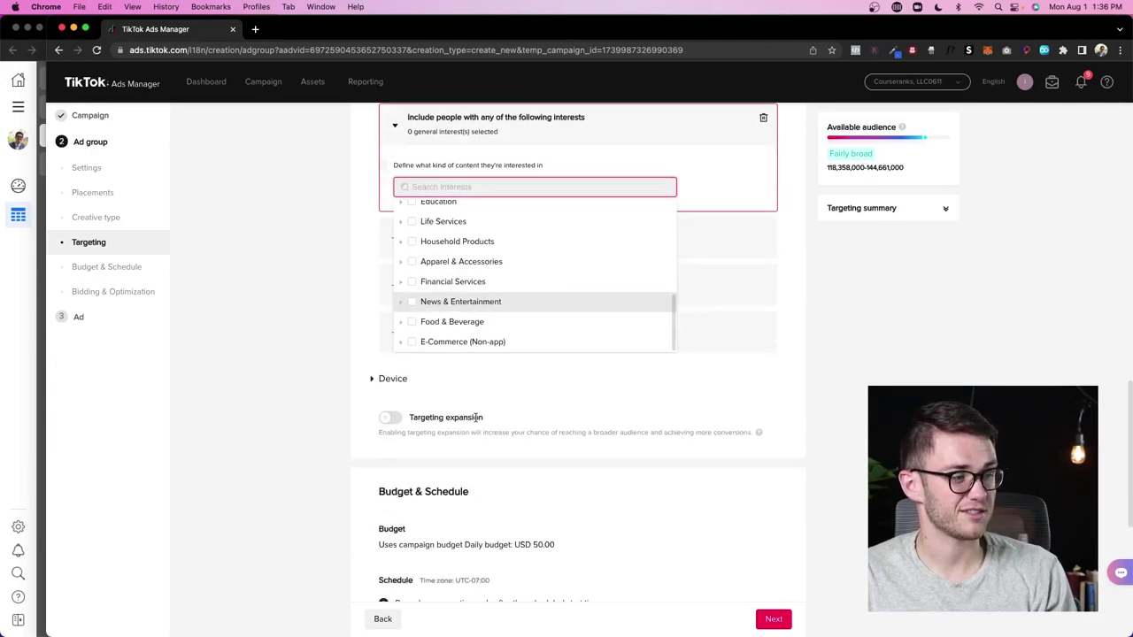
scroll(430, 291, up, 5)
scroll(472, 445, up, 4)
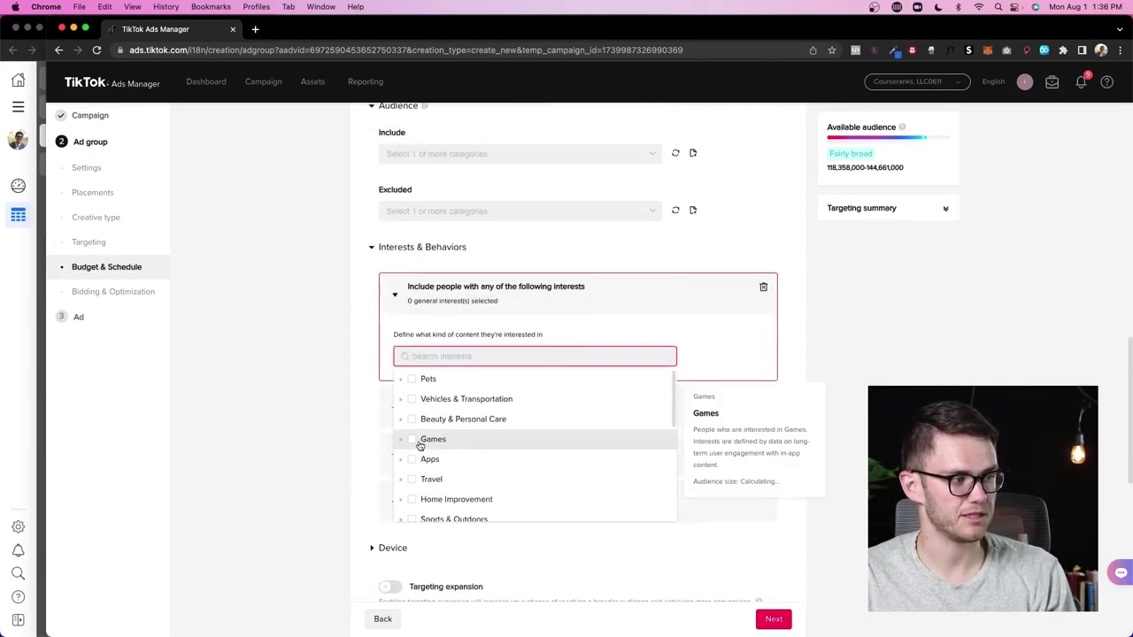
click(401, 443)
click(402, 440)
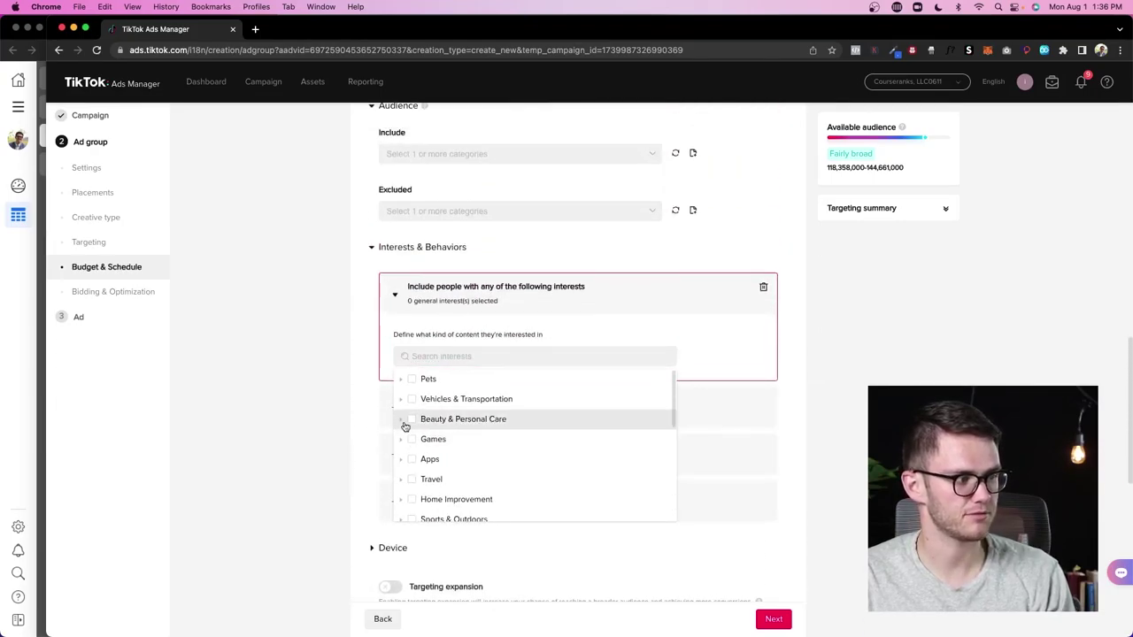
click(446, 322)
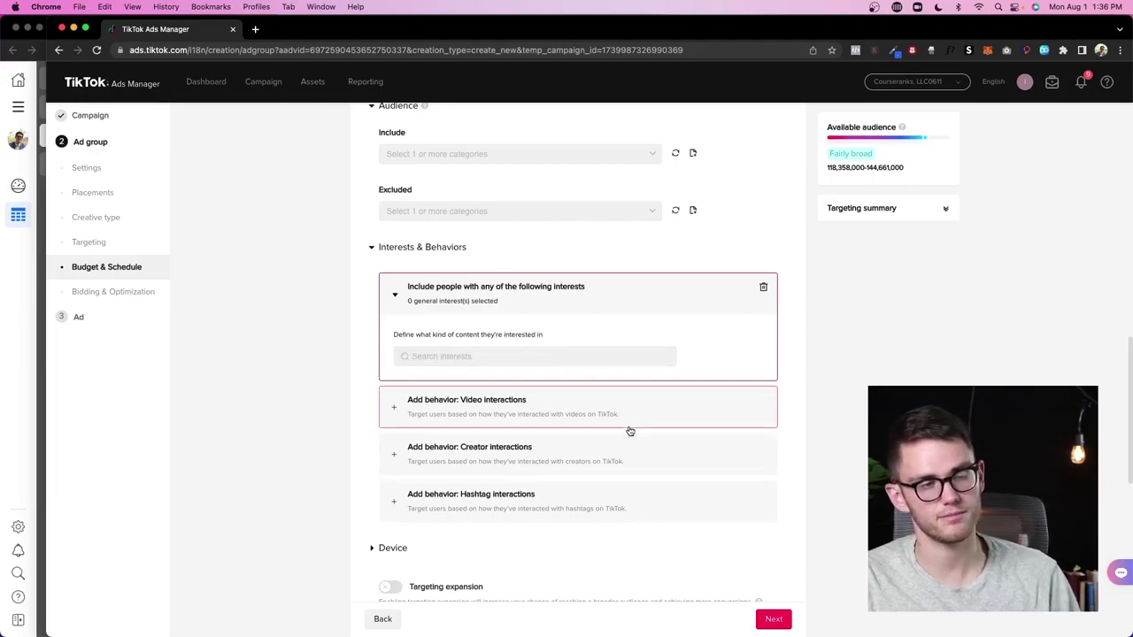
Include people interested in the whole Pets category
click(434, 356)
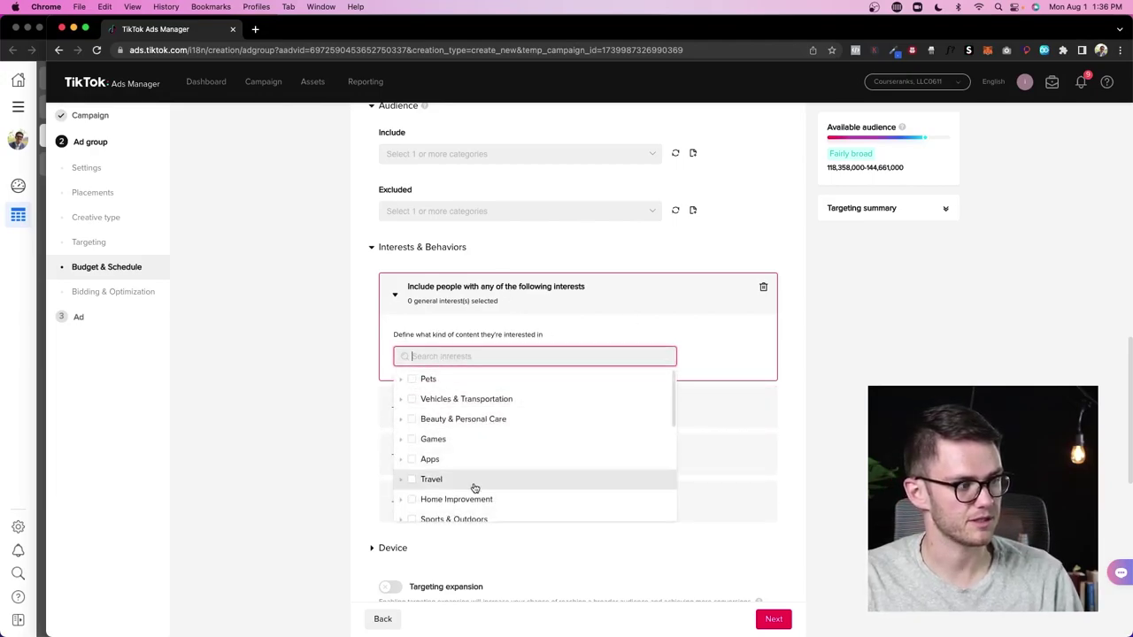
scroll(472, 488, down, 3)
scroll(434, 415, up, 3)
click(407, 382)
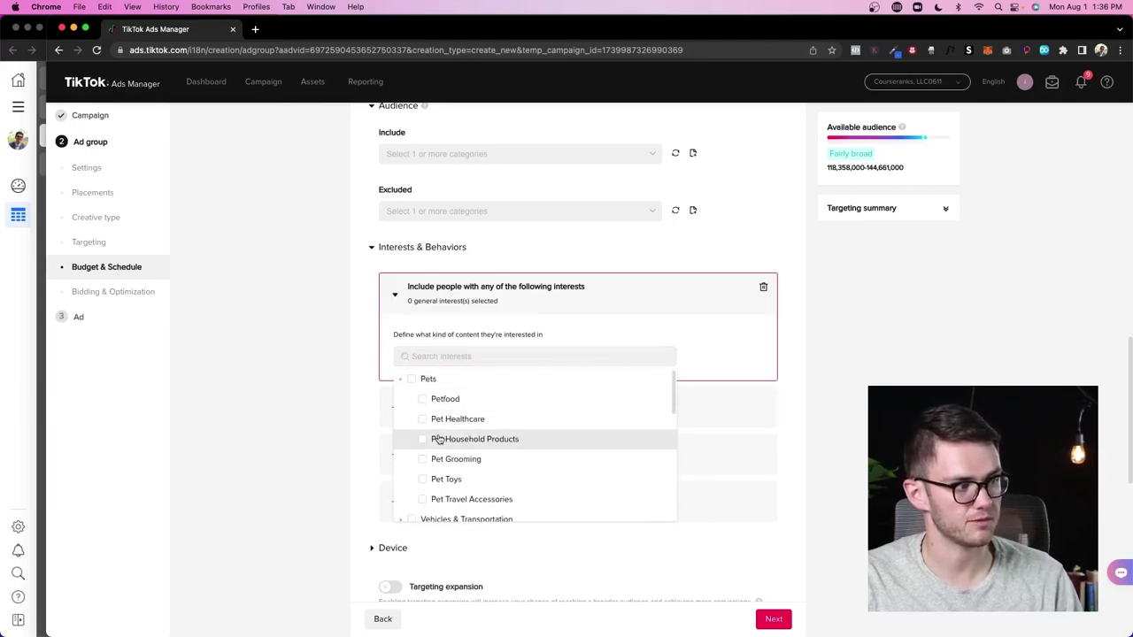
click(419, 380)
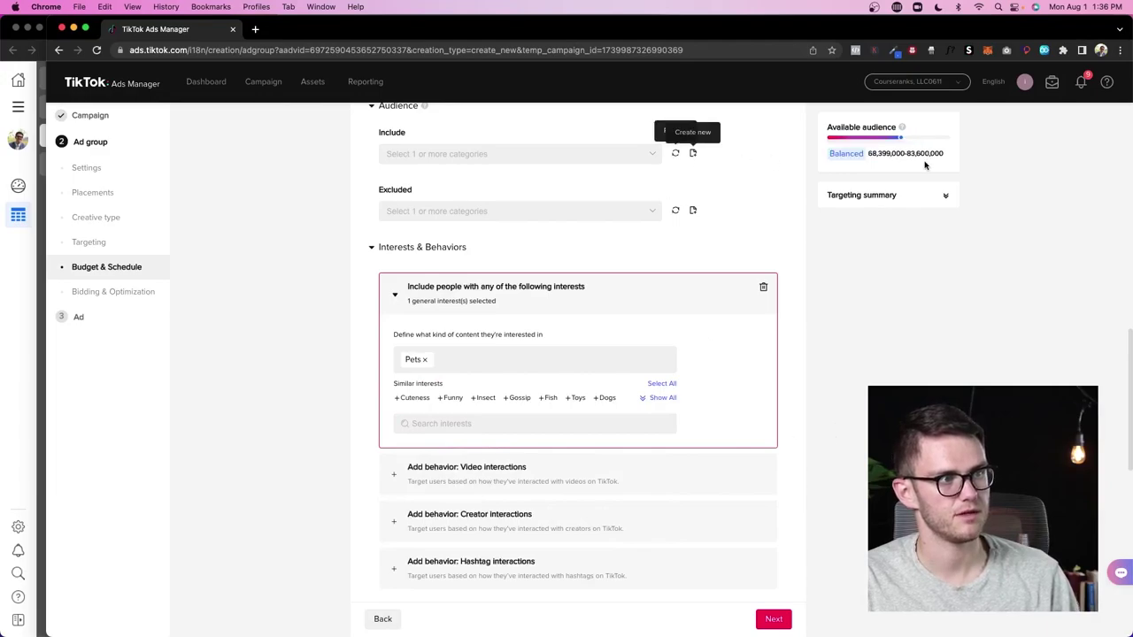
Add a video interactions behavior covering people who watched videos till the end or liked them
scroll(779, 372, down, 2)
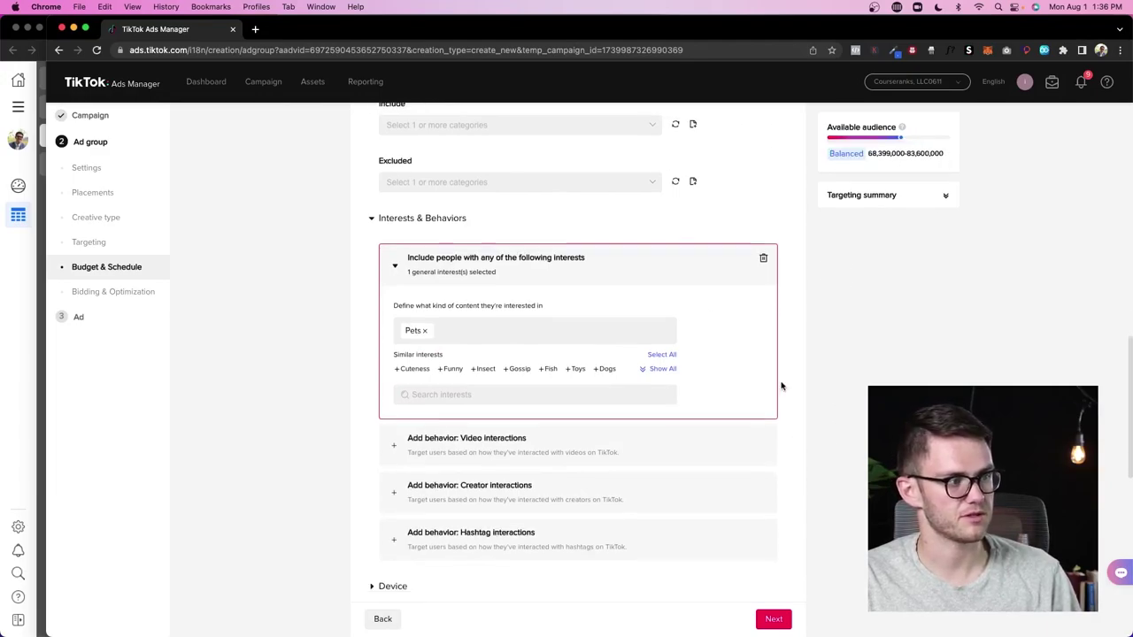
click(576, 414)
scroll(521, 466, down, 3)
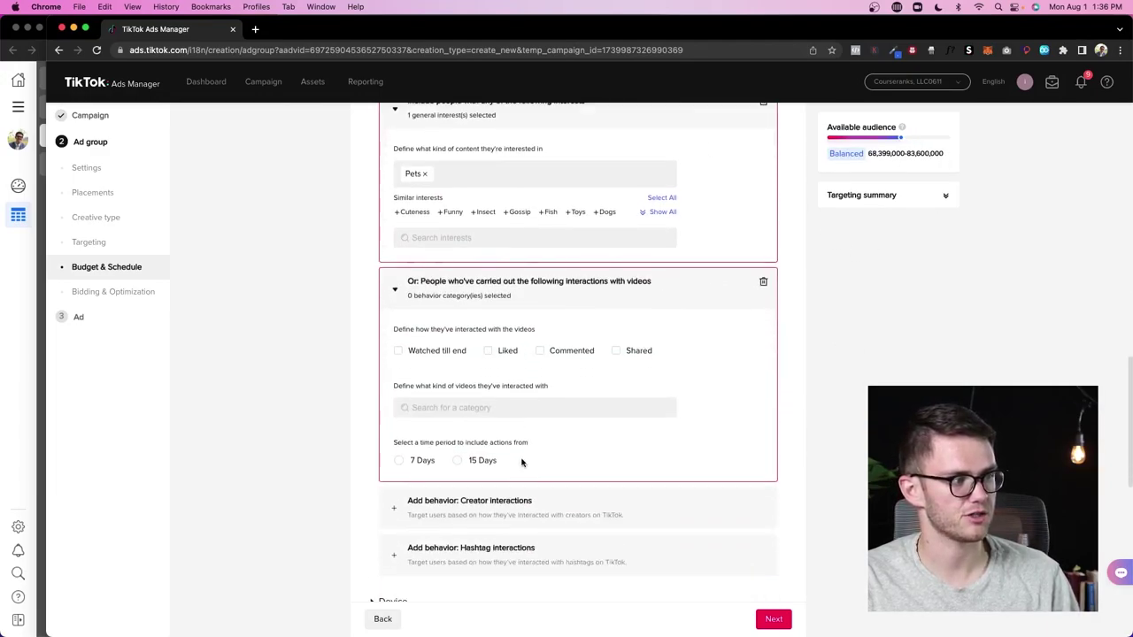
click(399, 352)
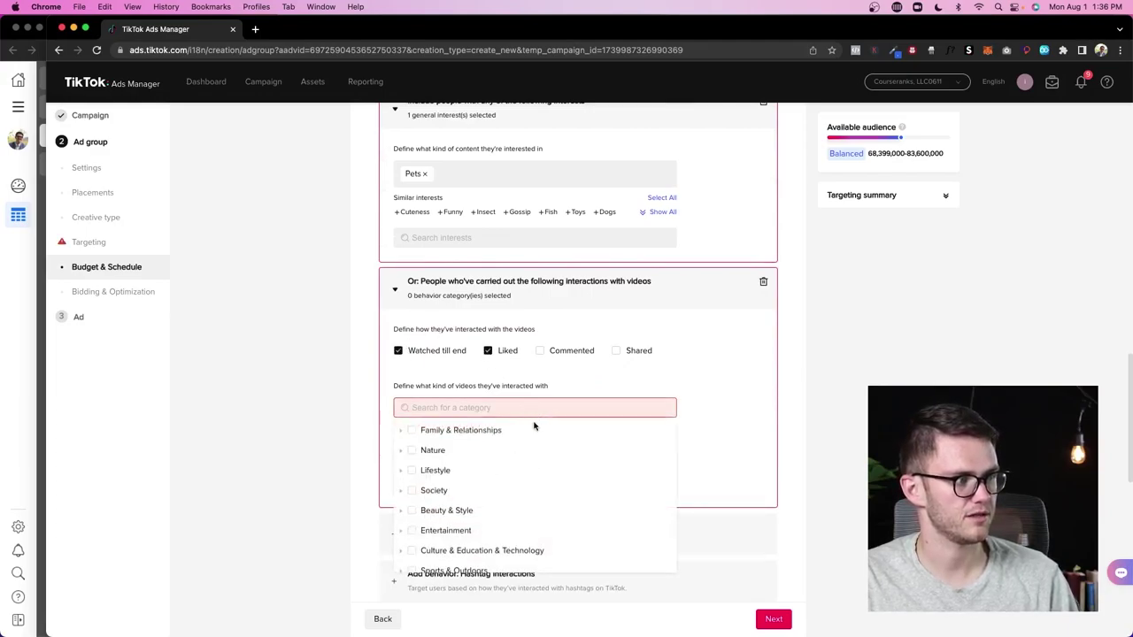
scroll(535, 492, down, 5)
scroll(535, 492, down, 10)
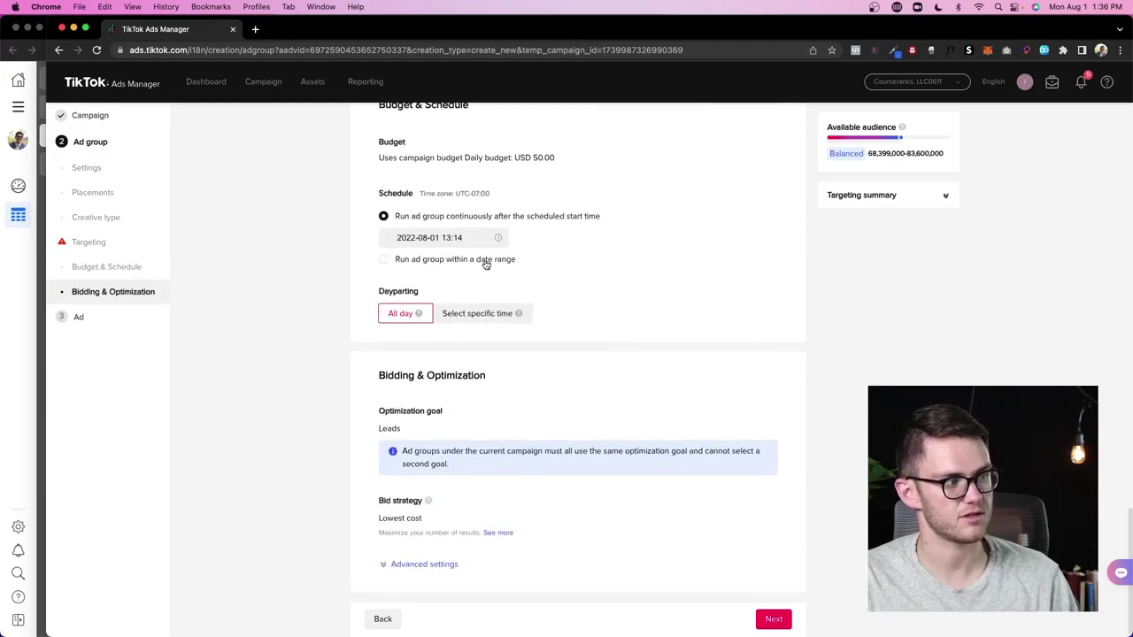
scroll(486, 258, up, 6)
click(343, 219)
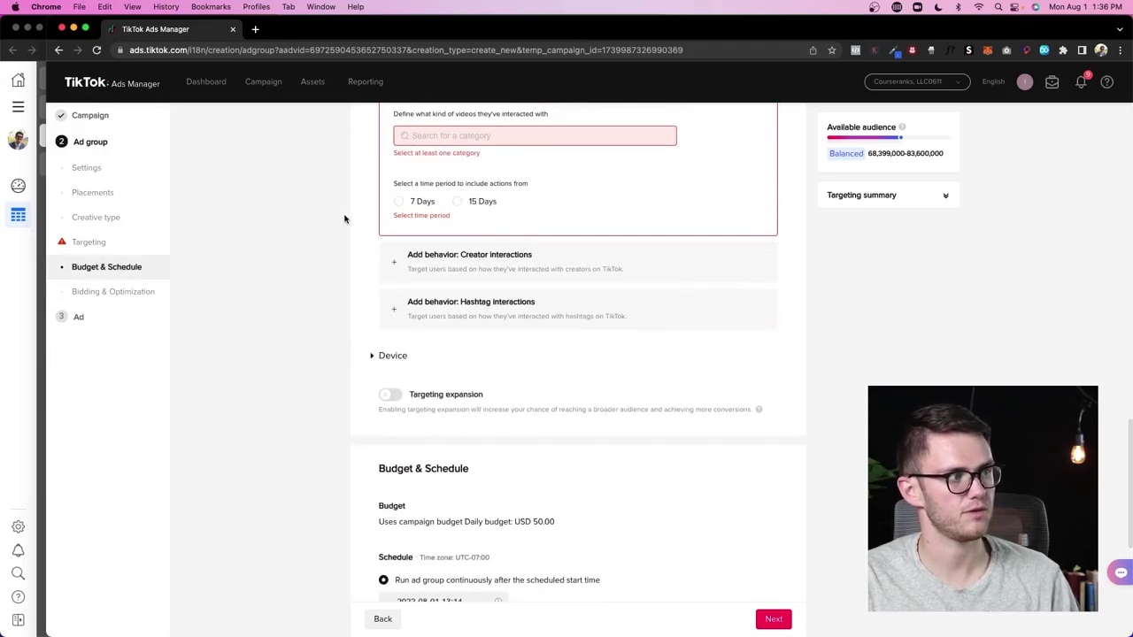
Add a creator interactions behavior for people who followed creators in the Family and Drama categories
scroll(346, 218, up, 2)
click(463, 362)
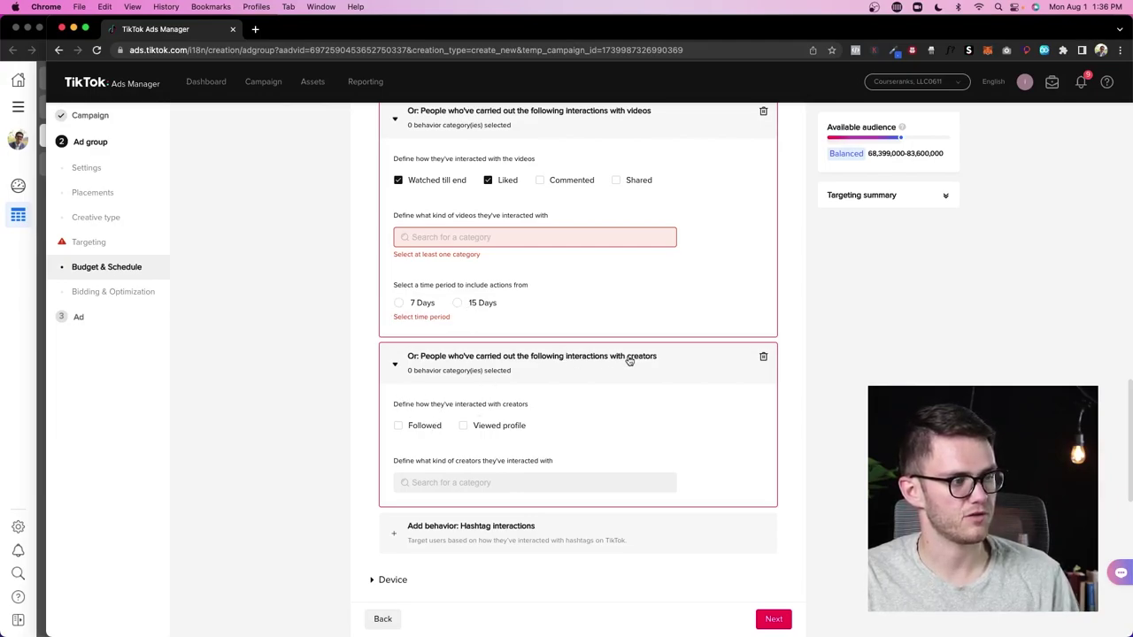
click(399, 426)
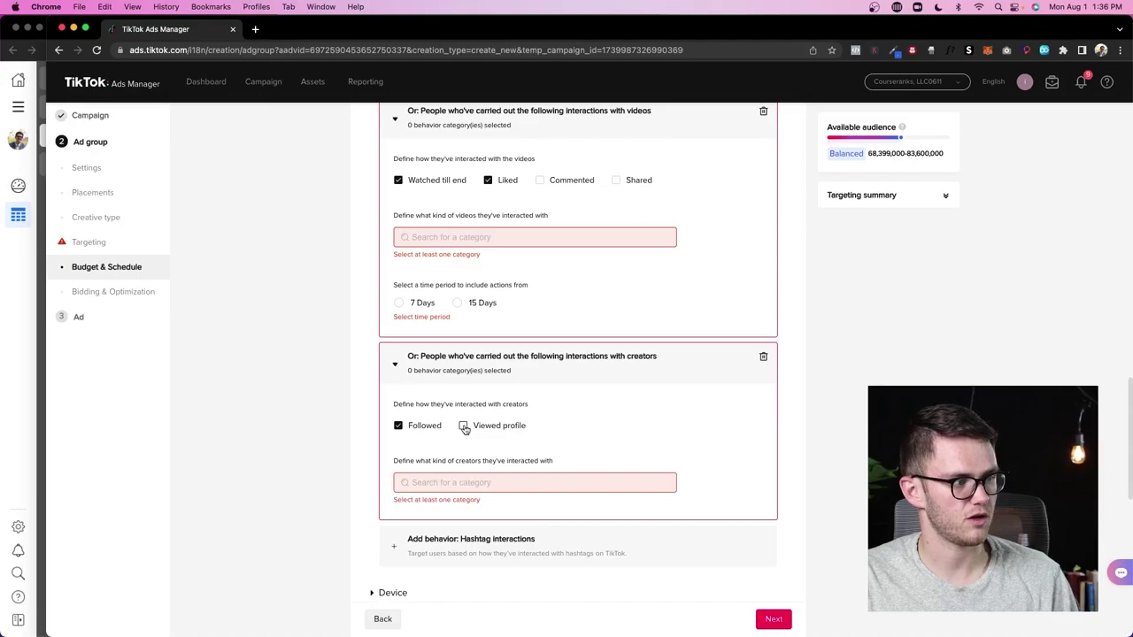
click(492, 479)
scroll(460, 434, down, 3)
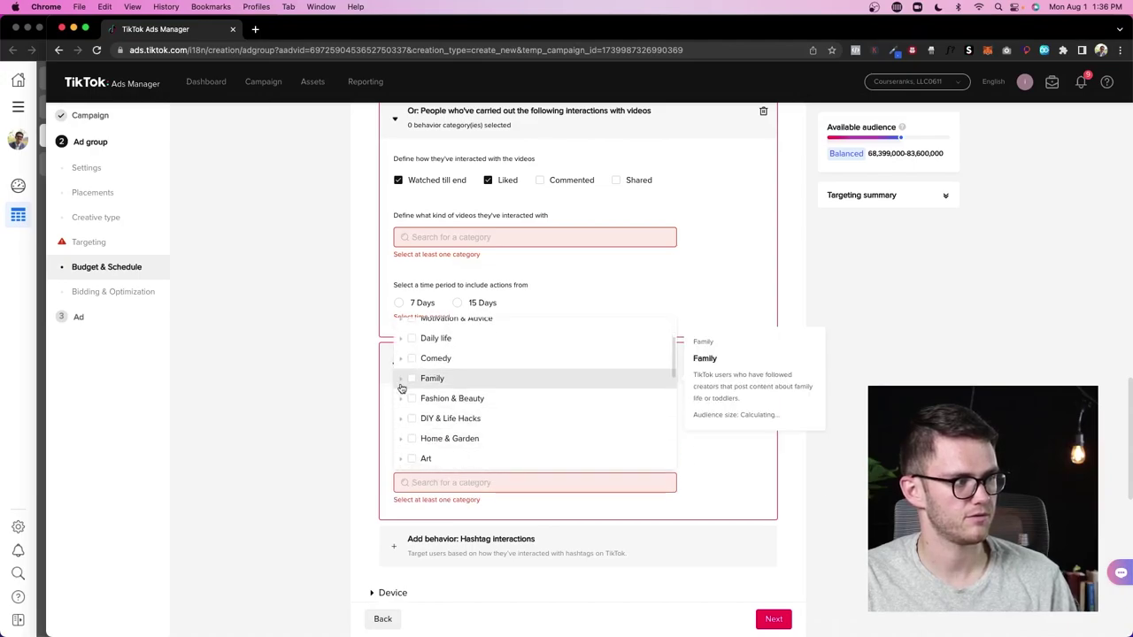
click(401, 386)
click(413, 378)
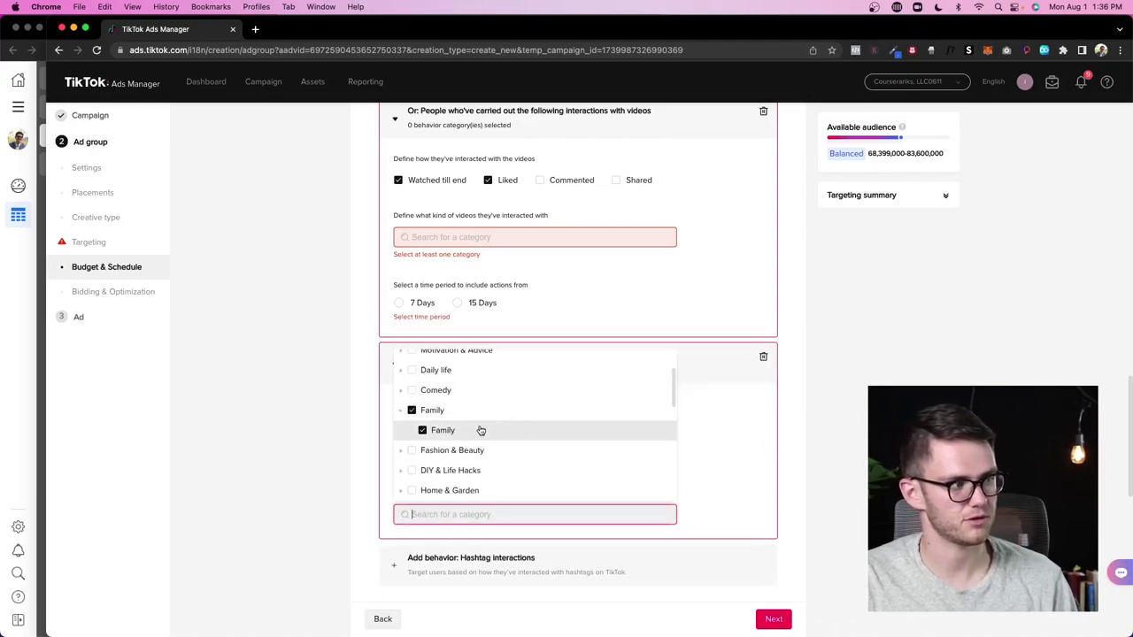
scroll(480, 430, up, 5)
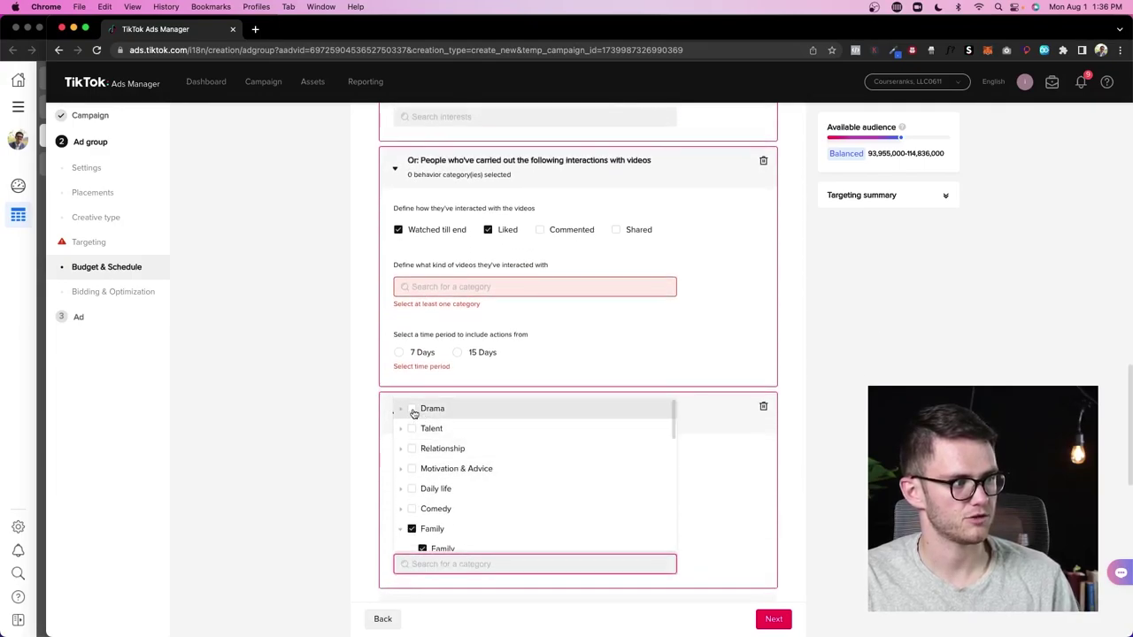
click(412, 408)
Add a hashtag interactions behavior without choosing hashtags, and review the ad group's targeting, schedule and bidding settings
scroll(791, 487, down, 10)
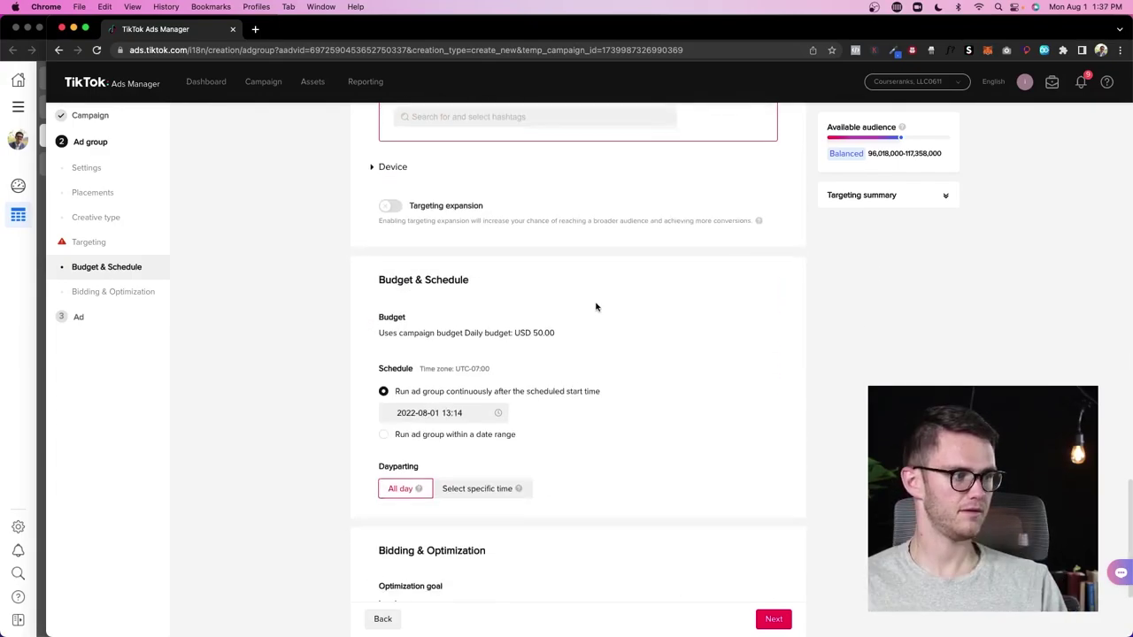
scroll(595, 307, down, 4)
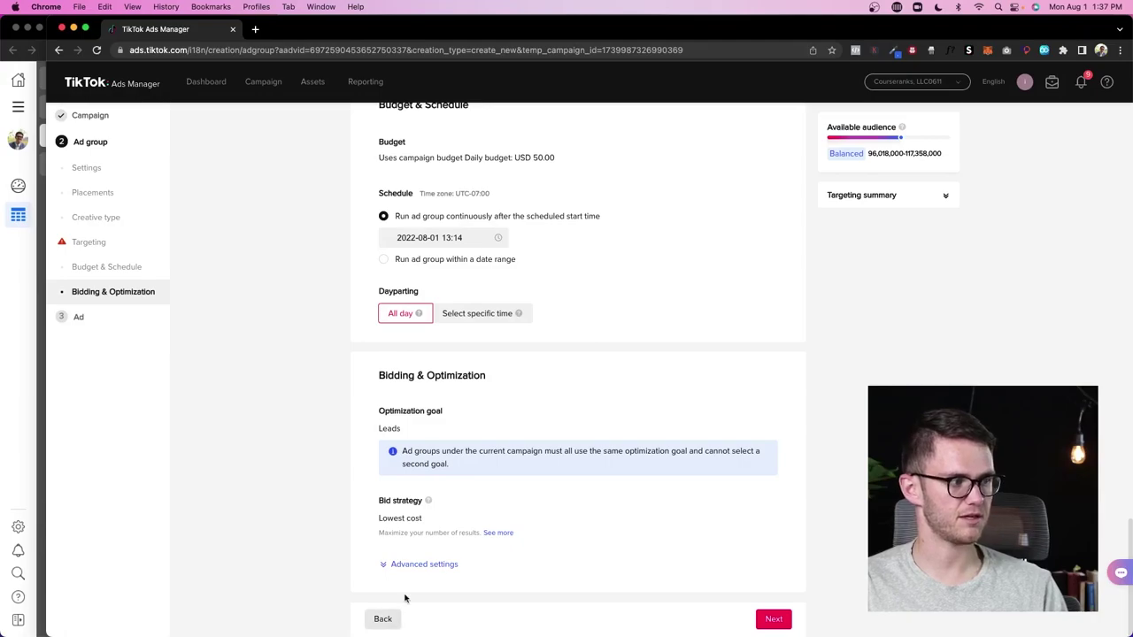
scroll(478, 469, up, 15)
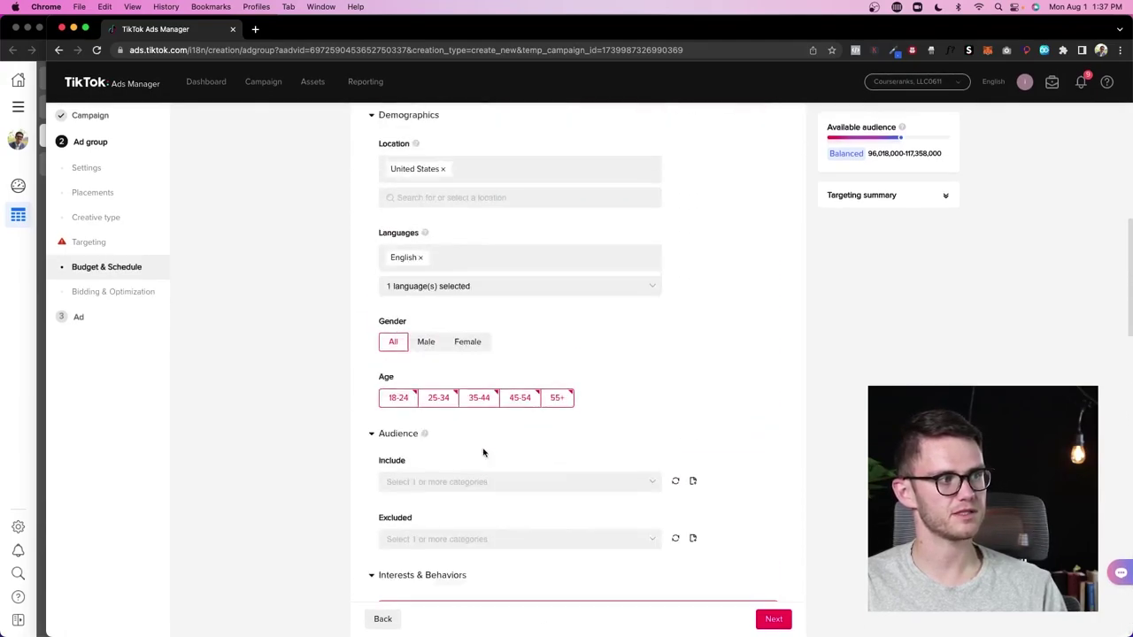
scroll(635, 543, down, 12)
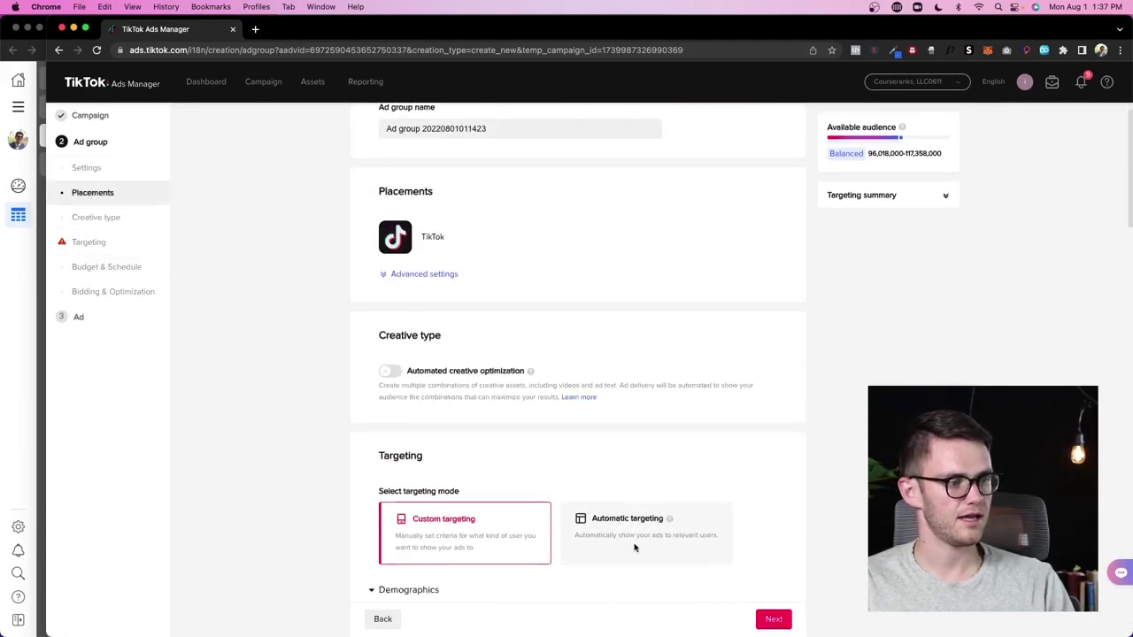
Go to the ad level in TikTok Ads Manager and, with Meta Ads Manager shown alongside, in the messages campaign too
click(67, 316)
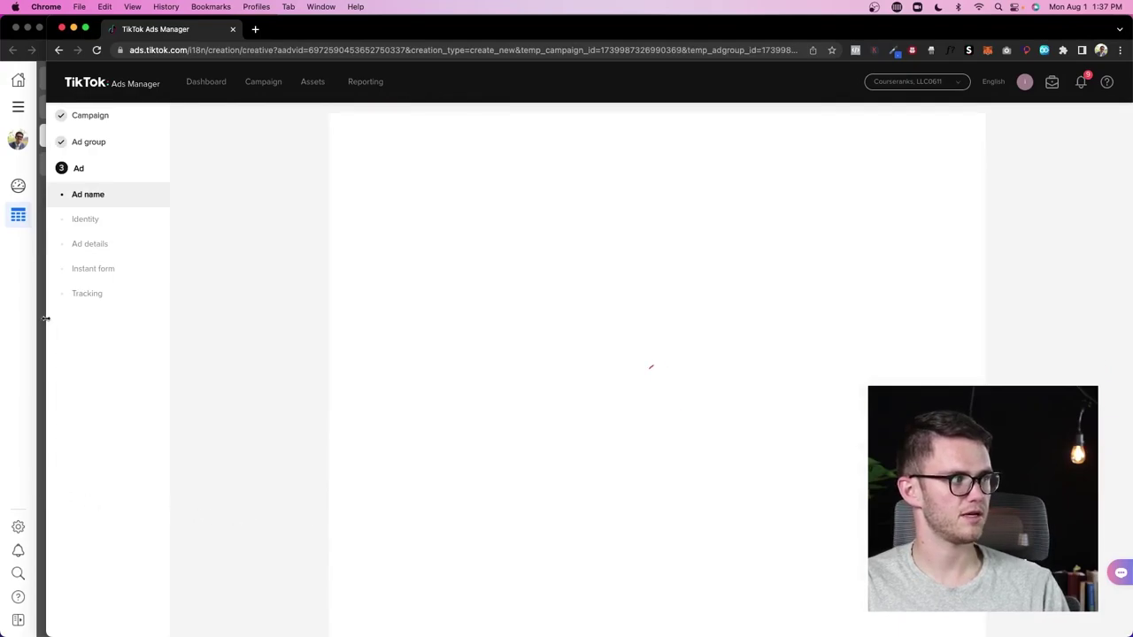
drag(47, 318, 680, 362)
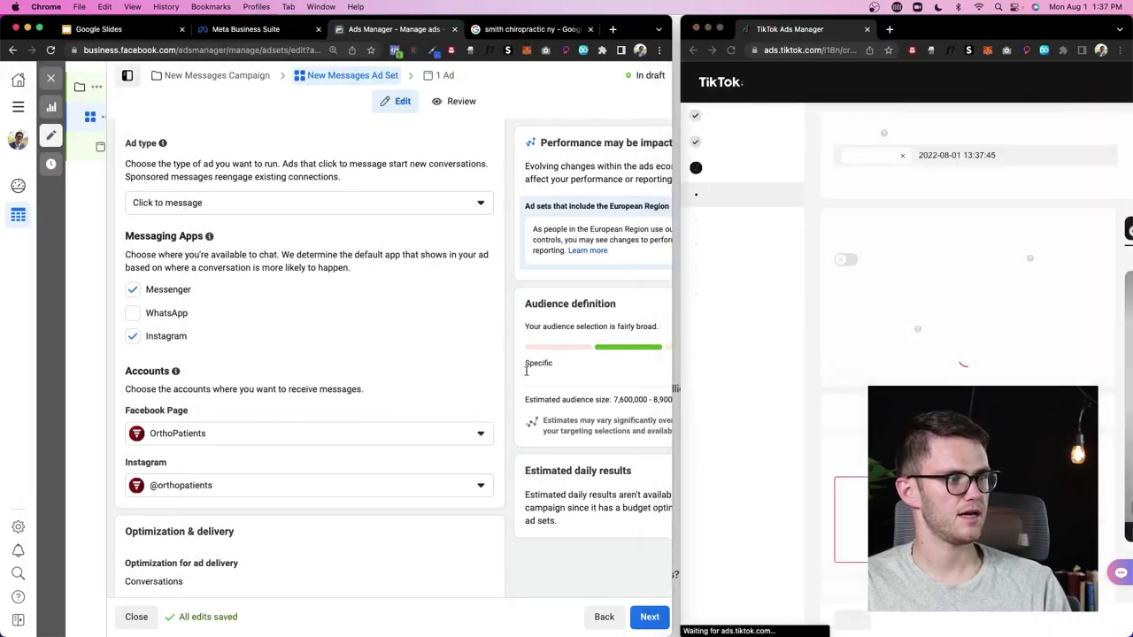
click(665, 617)
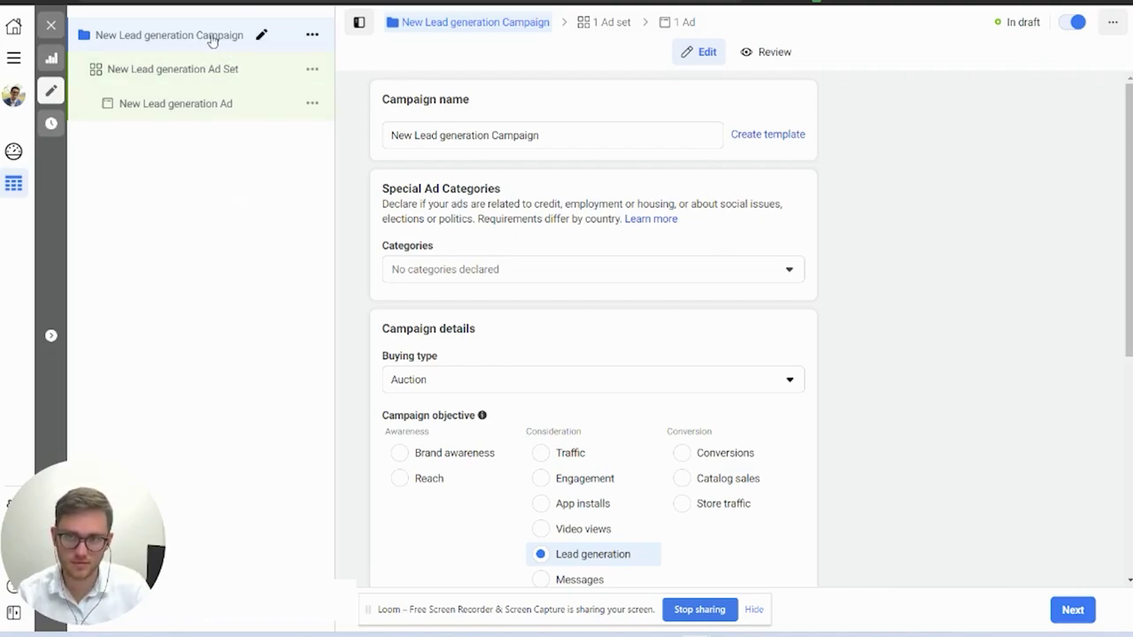
Open the New Lead generation Ad in Meta Ads Manager and examine its identity, ad text fields and call-to-action options
click(197, 109)
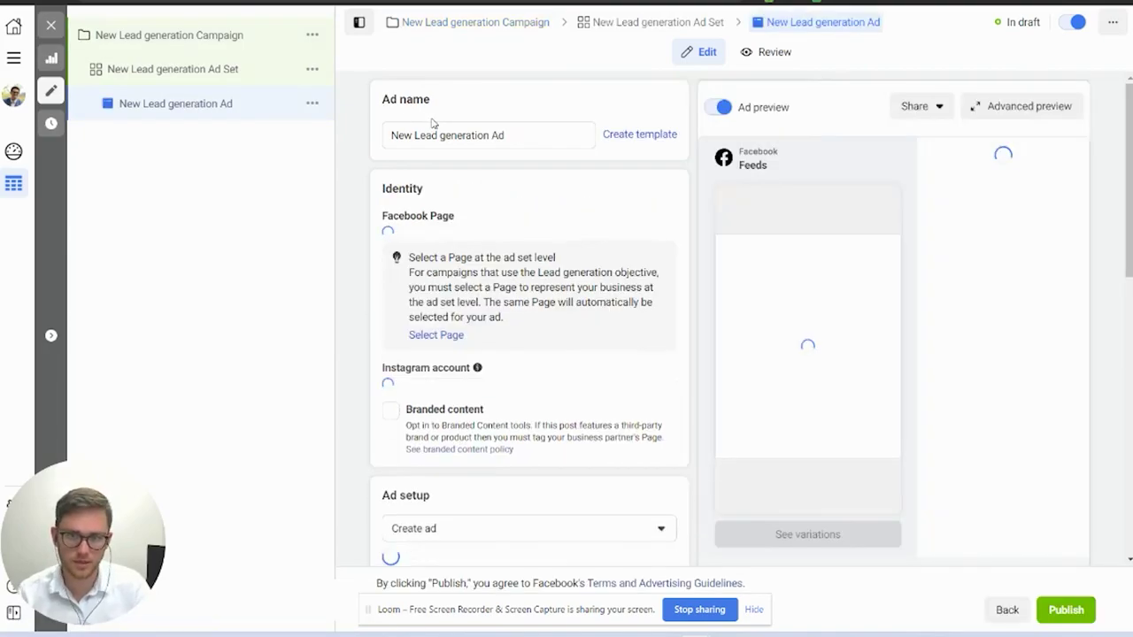
click(112, 71)
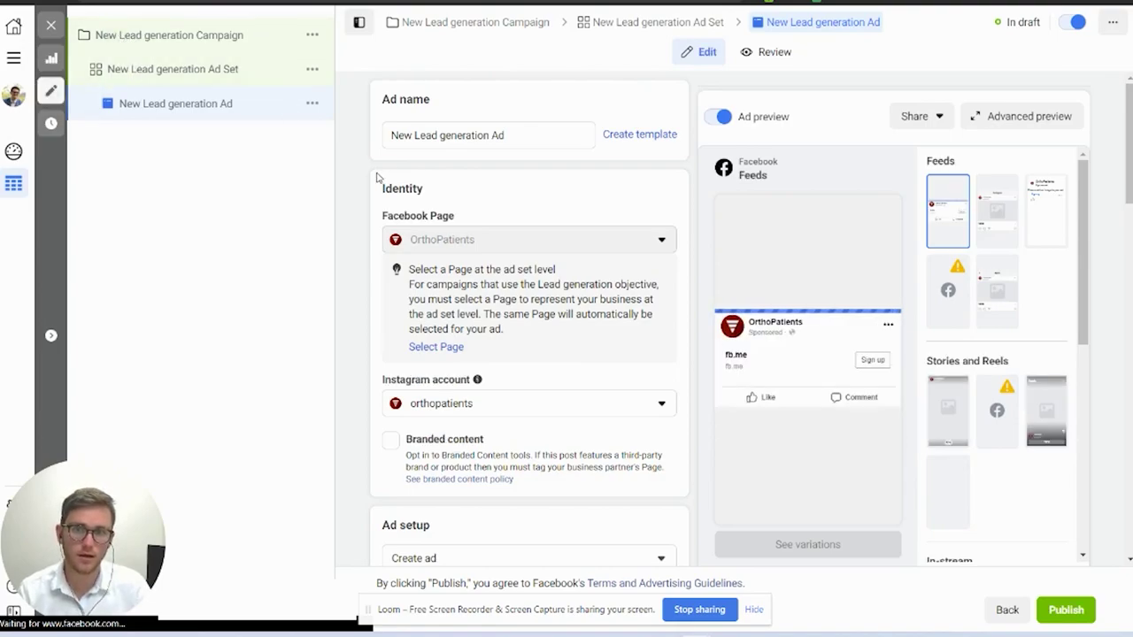
scroll(389, 177, down, 4)
scroll(376, 176, down, 5)
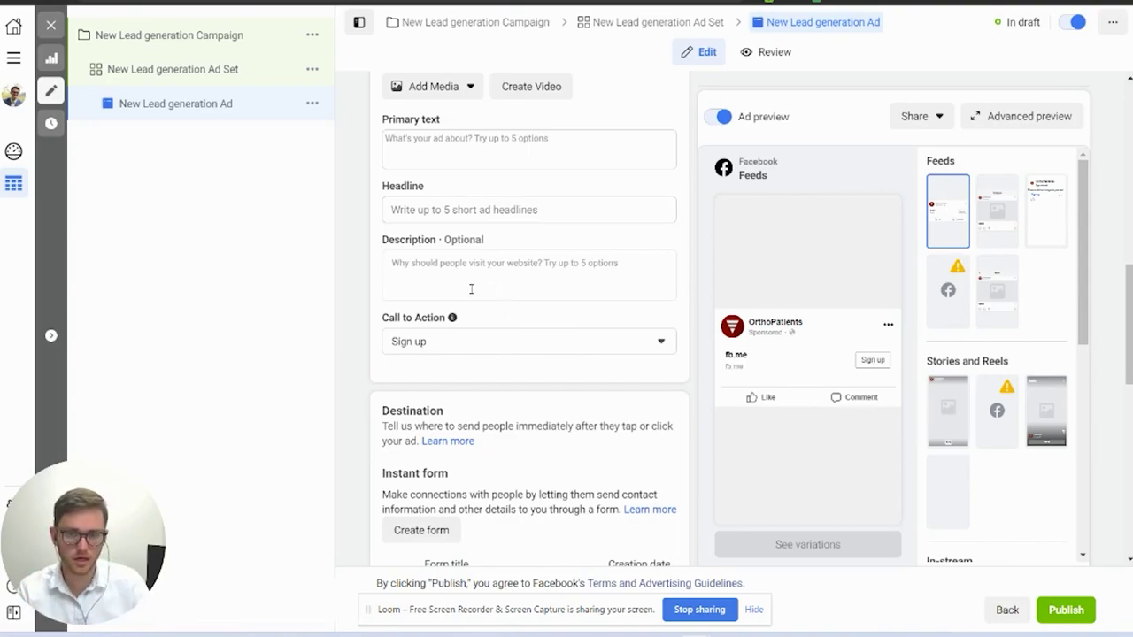
click(480, 343)
click(478, 341)
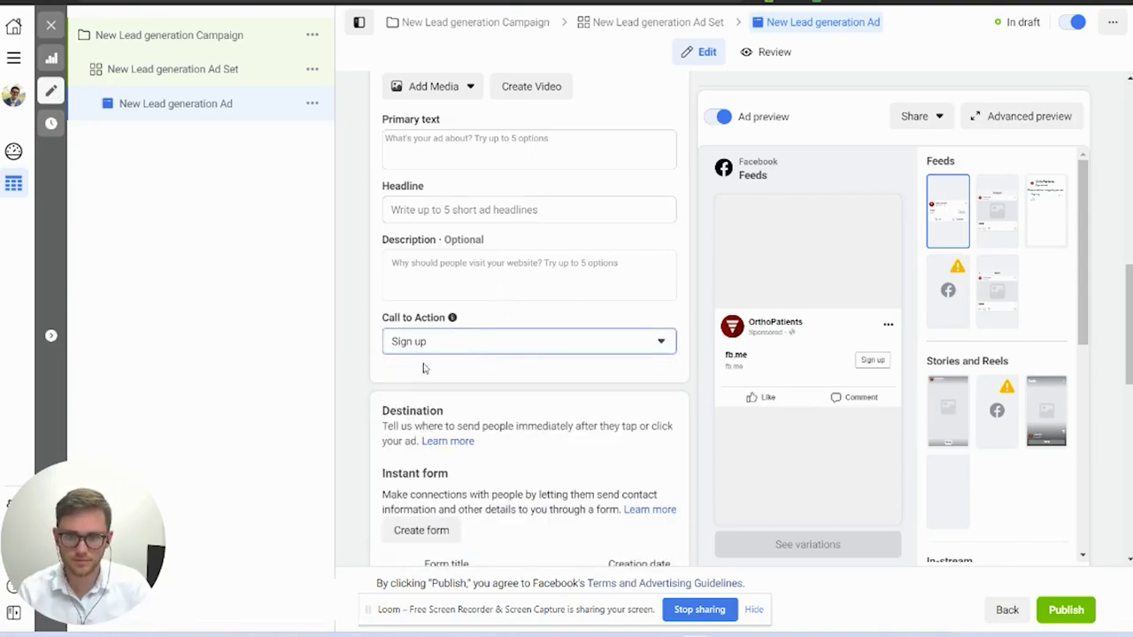
Examine the lead generation ad's Destination section and the available instant forms
scroll(409, 345, down, 5)
scroll(366, 271, up, 2)
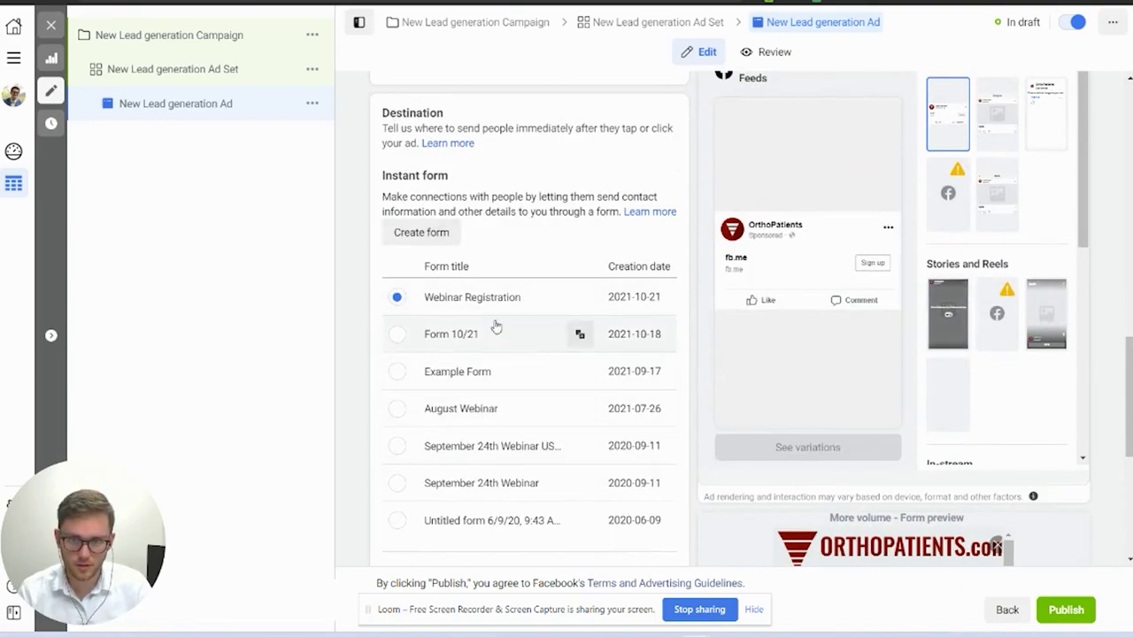
scroll(511, 344, down, 1)
scroll(359, 316, down, 4)
scroll(359, 316, up, 8)
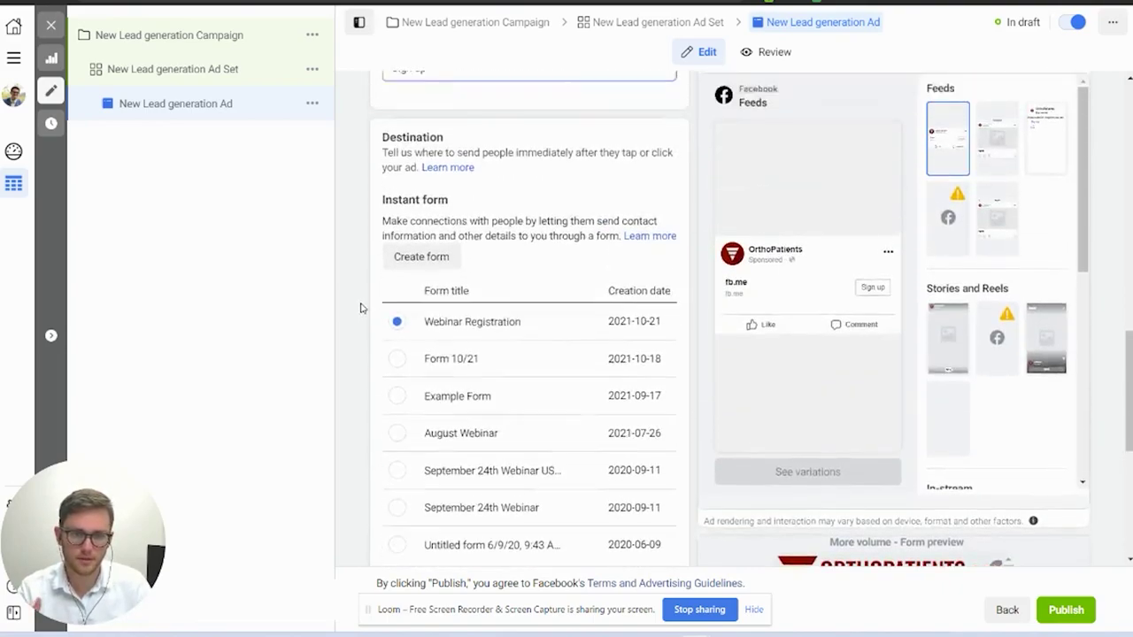
Enter the ad's primary text "Looking to start an agency but dont' know where to begin?" and the headline "Best SMMA Coaching"
scroll(374, 292, up, 8)
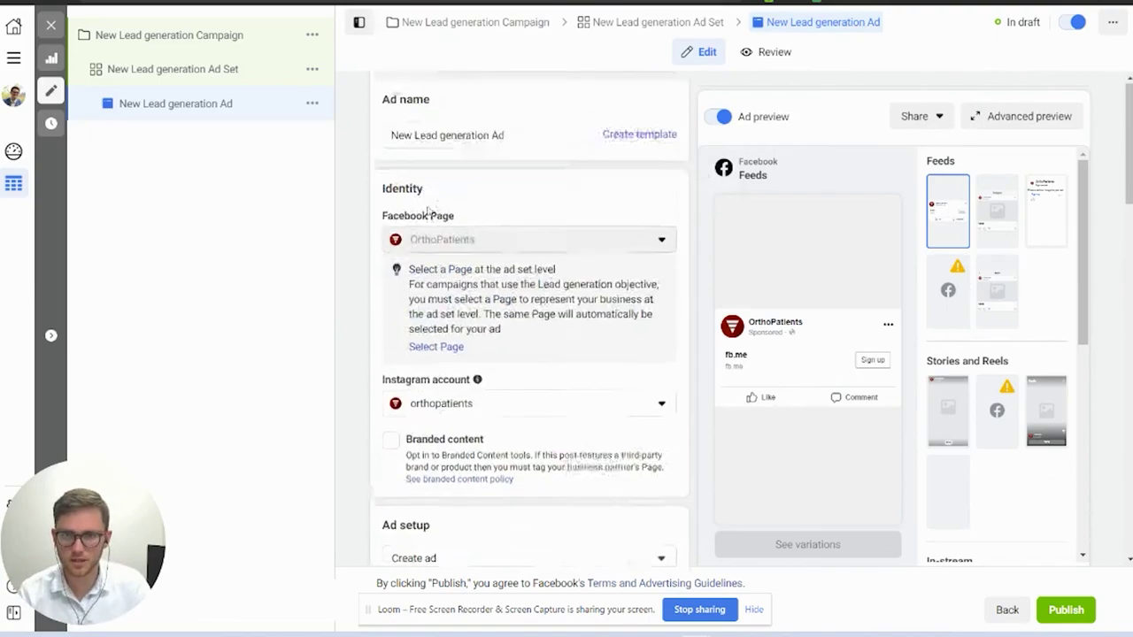
scroll(594, 326, down, 4)
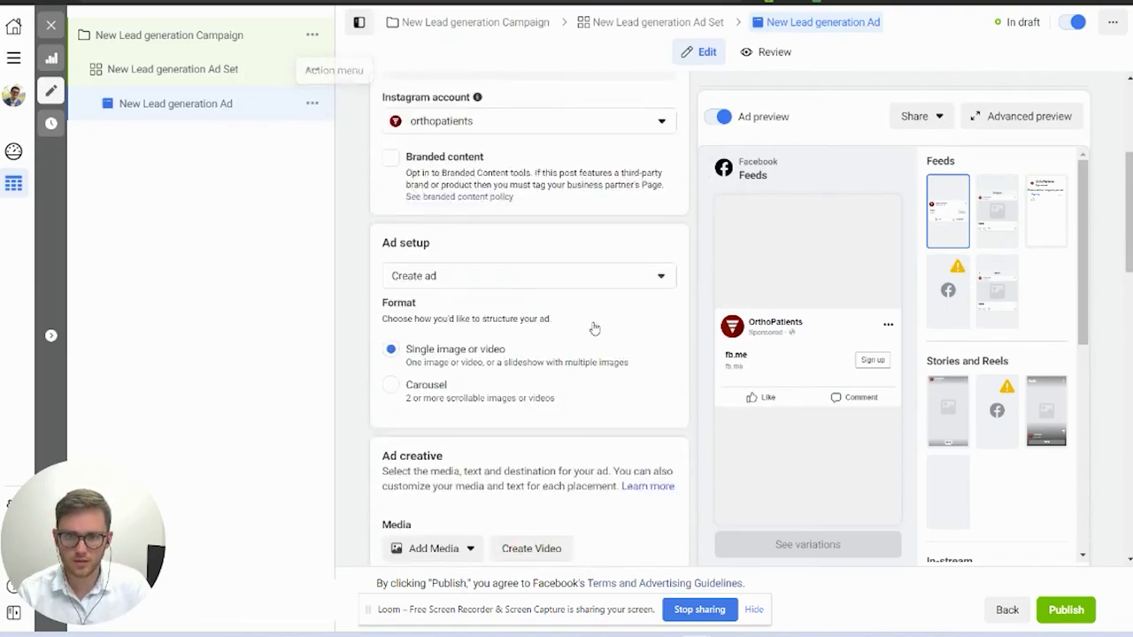
scroll(495, 310, down, 3)
click(502, 299)
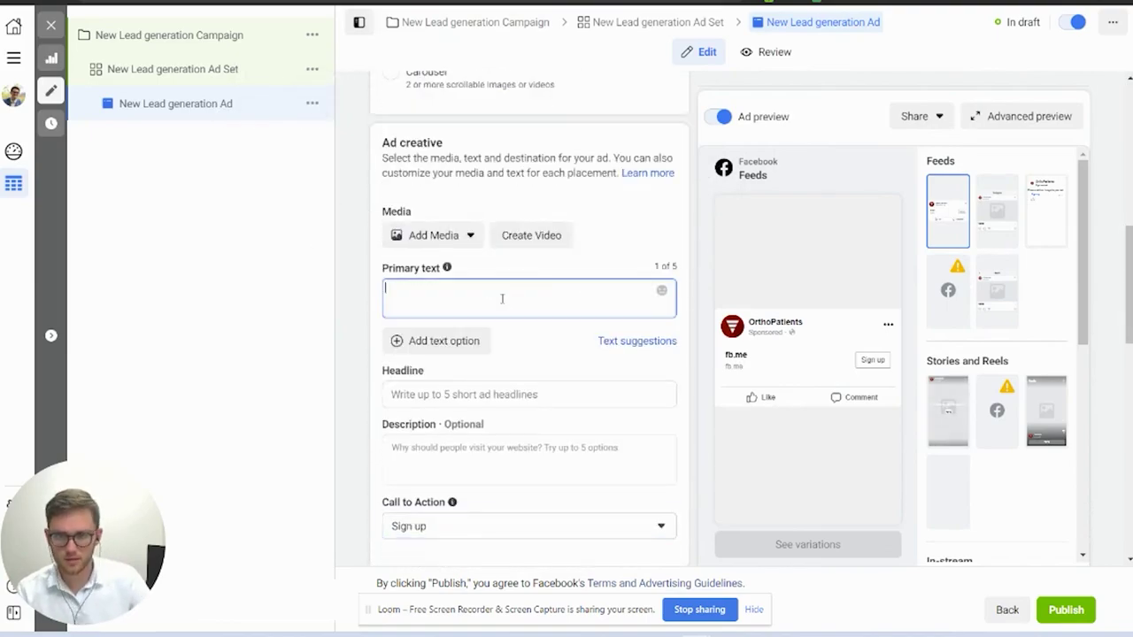
text(Looking to sta)
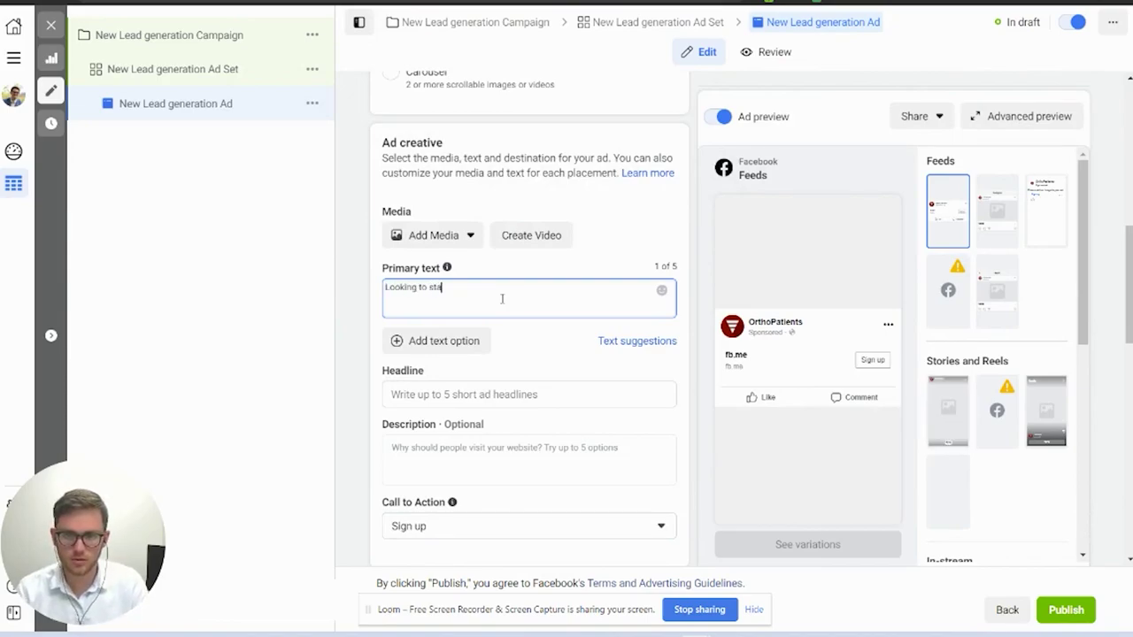
text(rt sn)
key(BackSpace)
key(BackSpace)
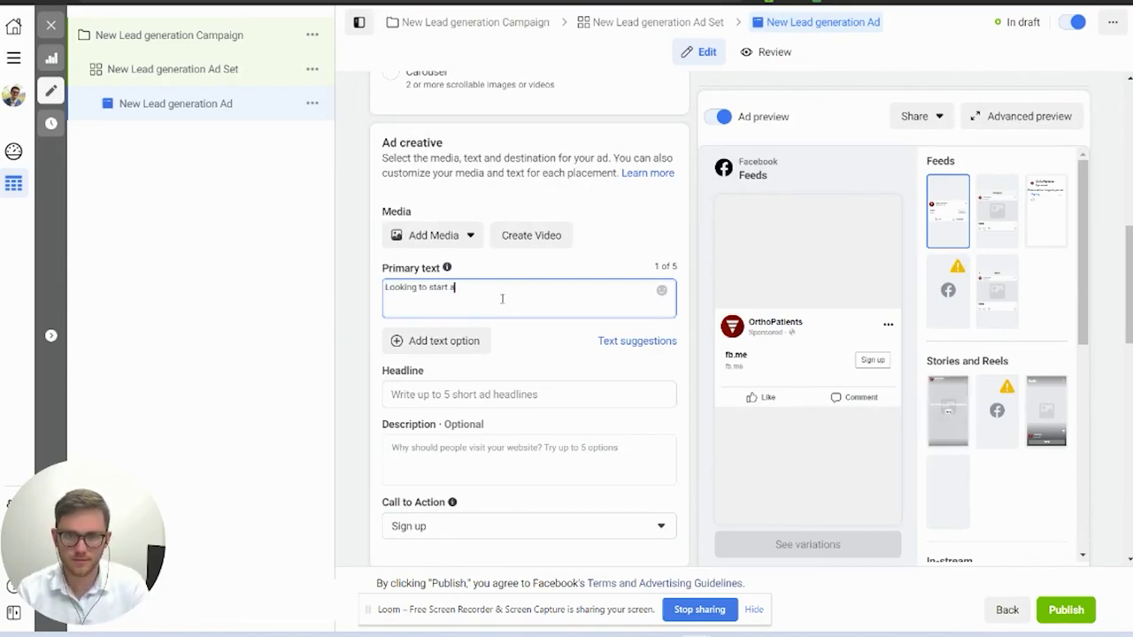
text(an agency but d)
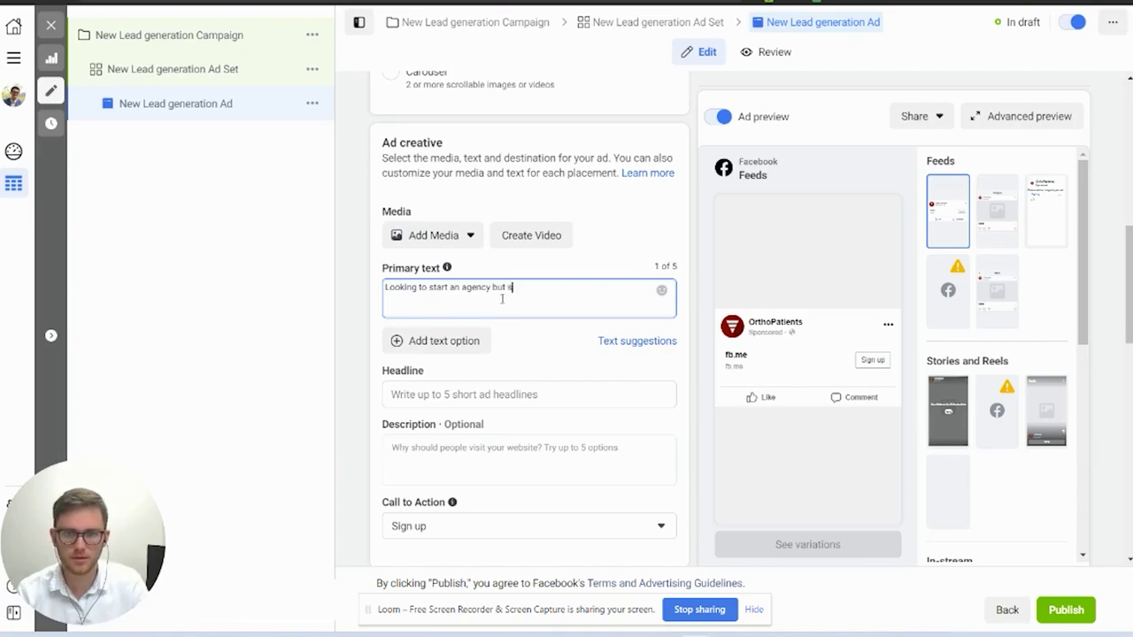
text(ont')
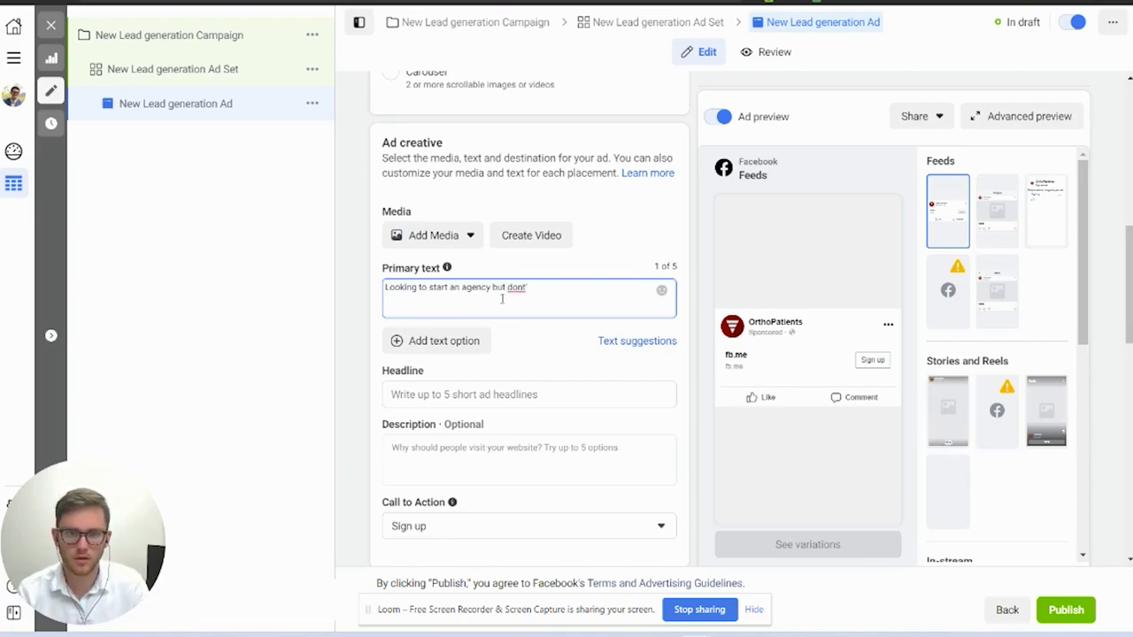
text( know where to be)
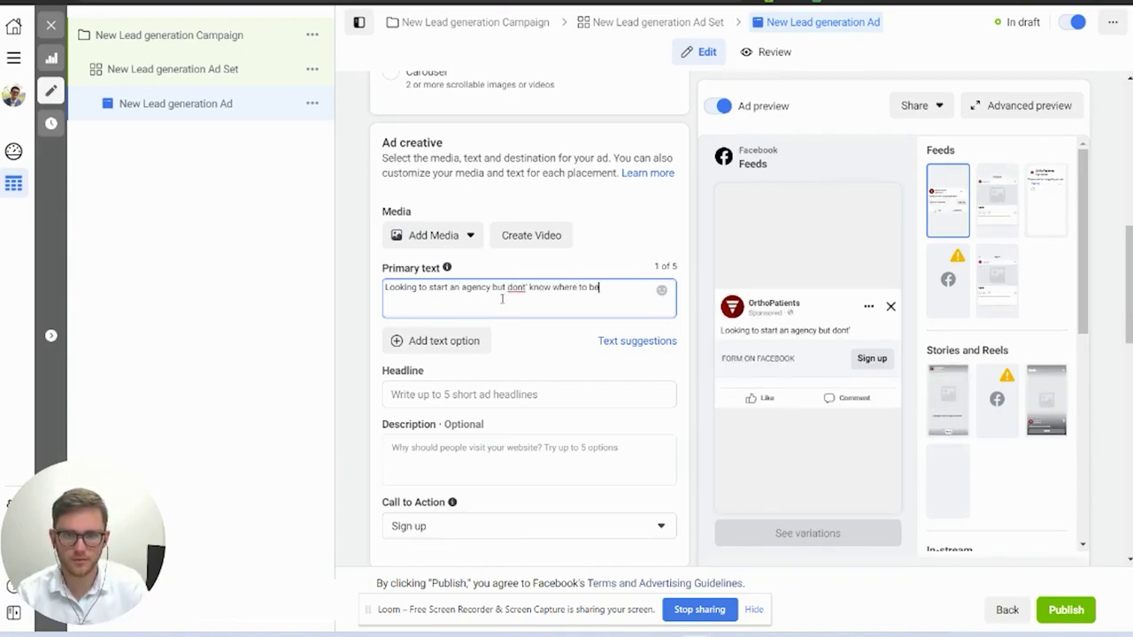
text(gin?)
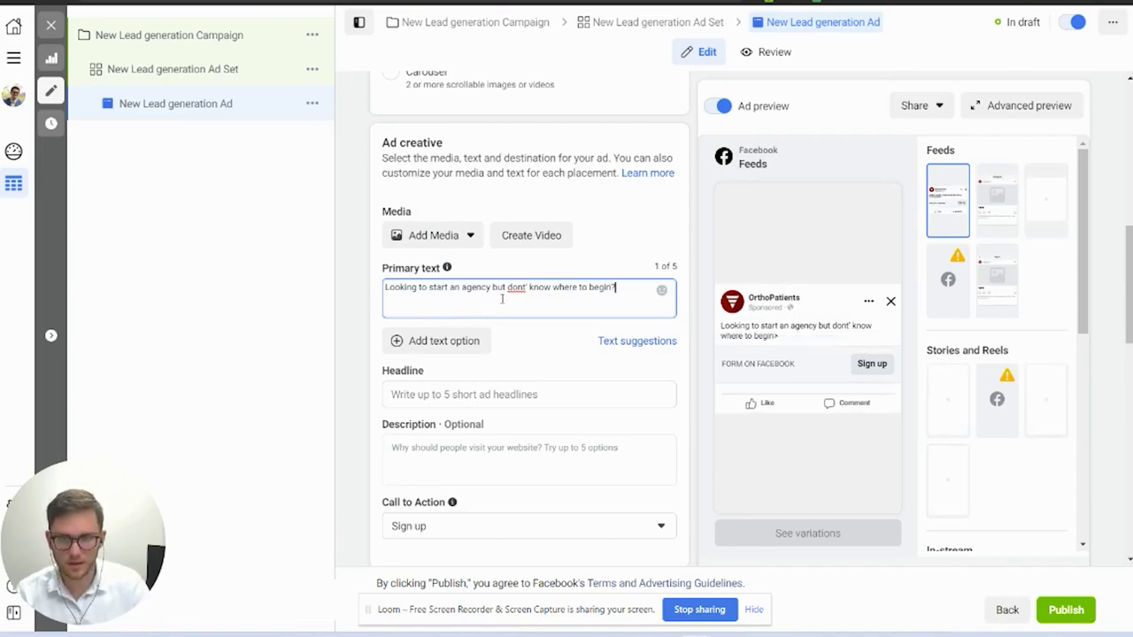
click(495, 395)
text(Best SMMA Coaching)
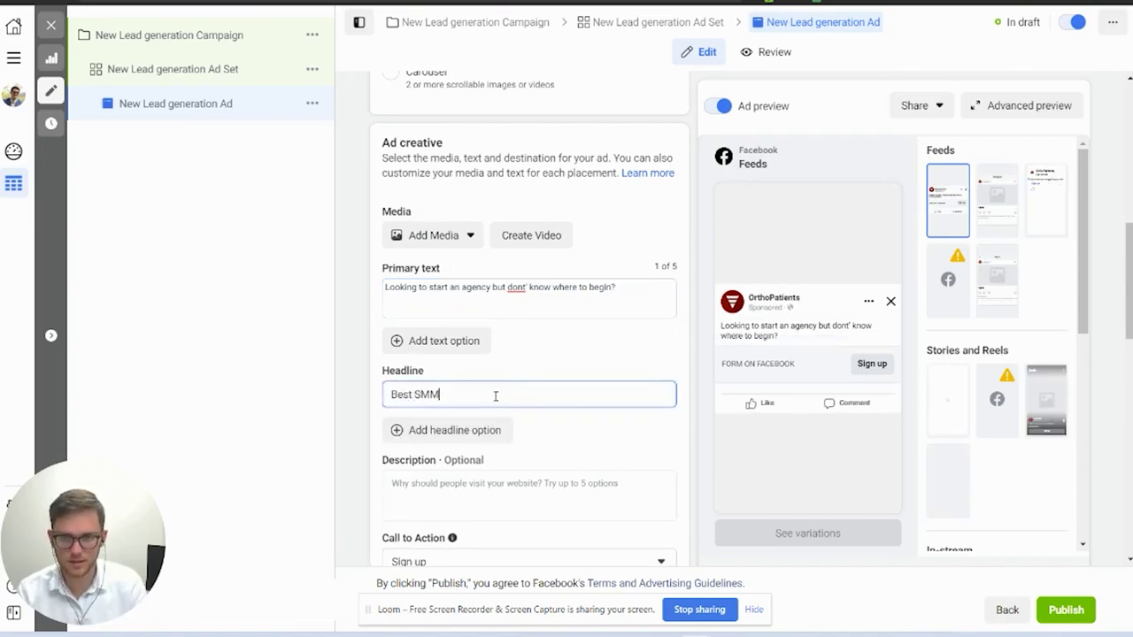
Add the 819 × 819 portrait from the Instagram images as the ad's media, keeping the default crops
click(442, 235)
click(443, 267)
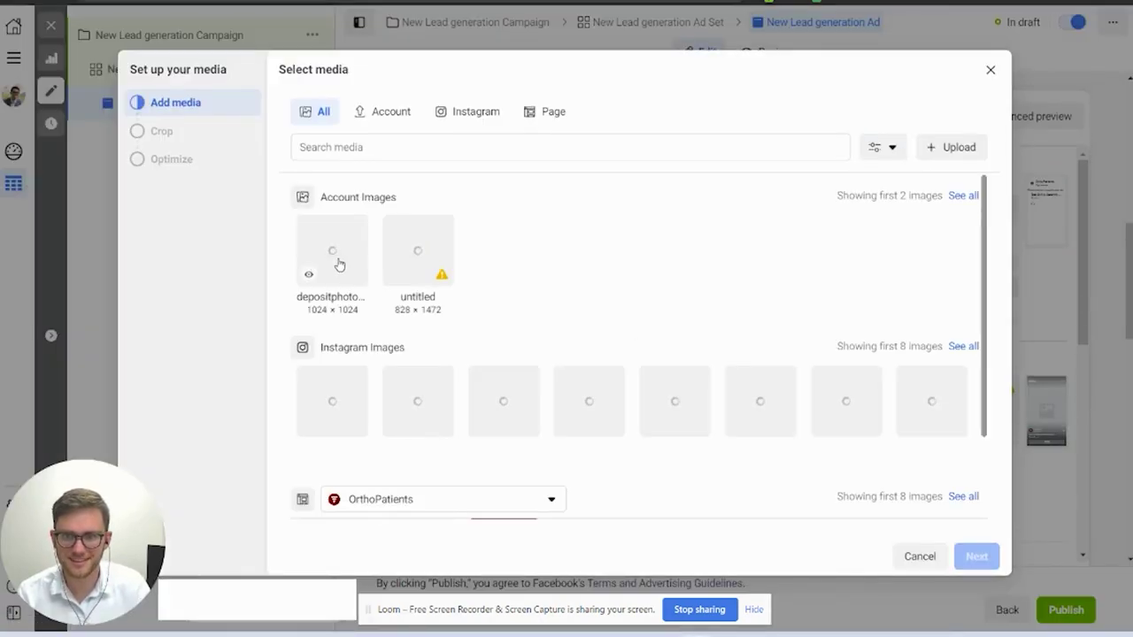
click(332, 400)
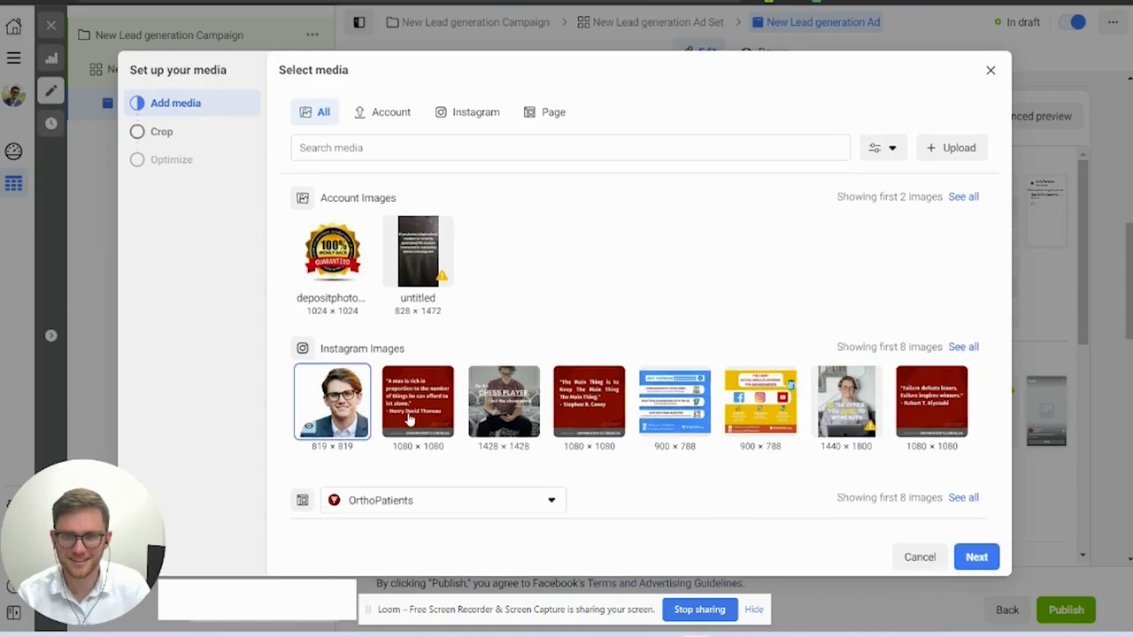
click(981, 558)
click(973, 556)
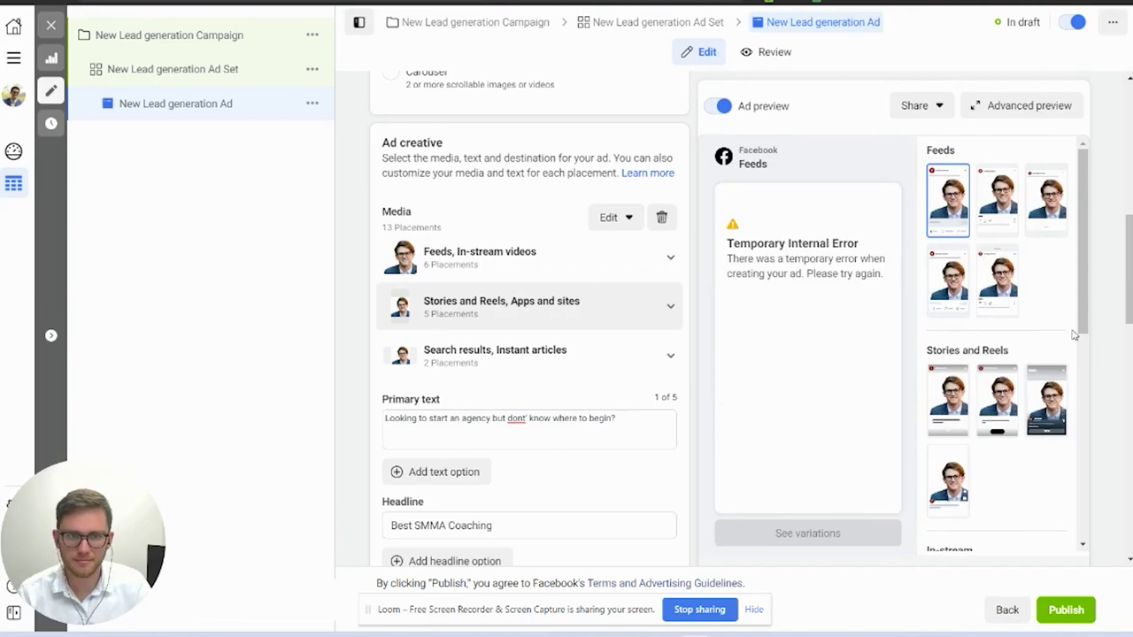
Preview the ad in the Instagram Feed, Facebook Feeds, Facebook Marketplace and Facebook Video feeds placements
click(996, 200)
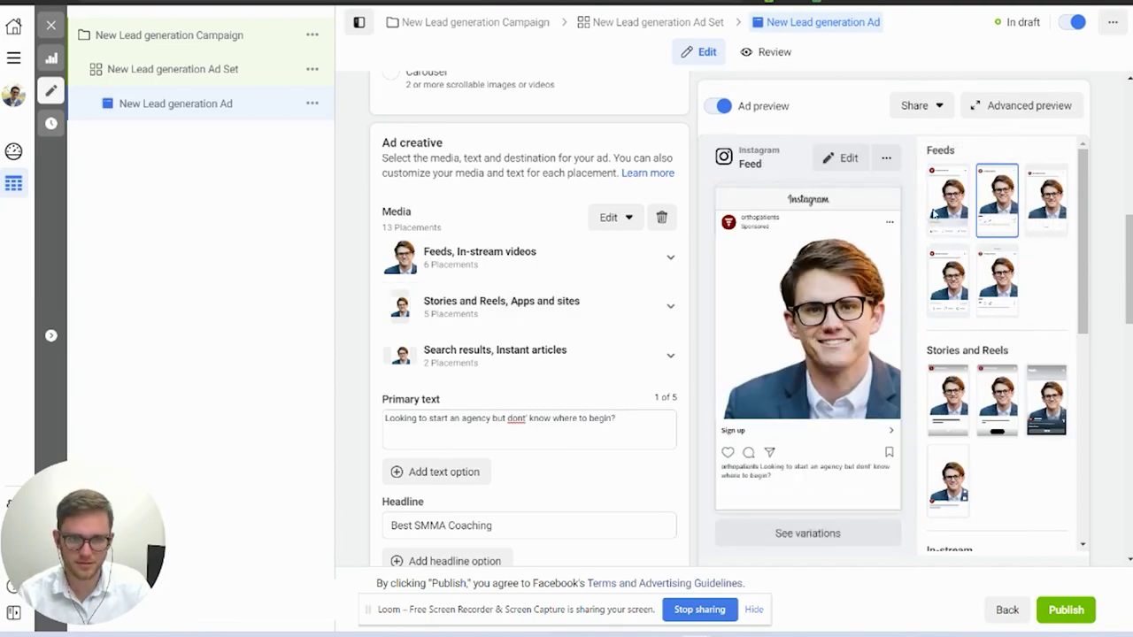
click(936, 210)
click(1046, 202)
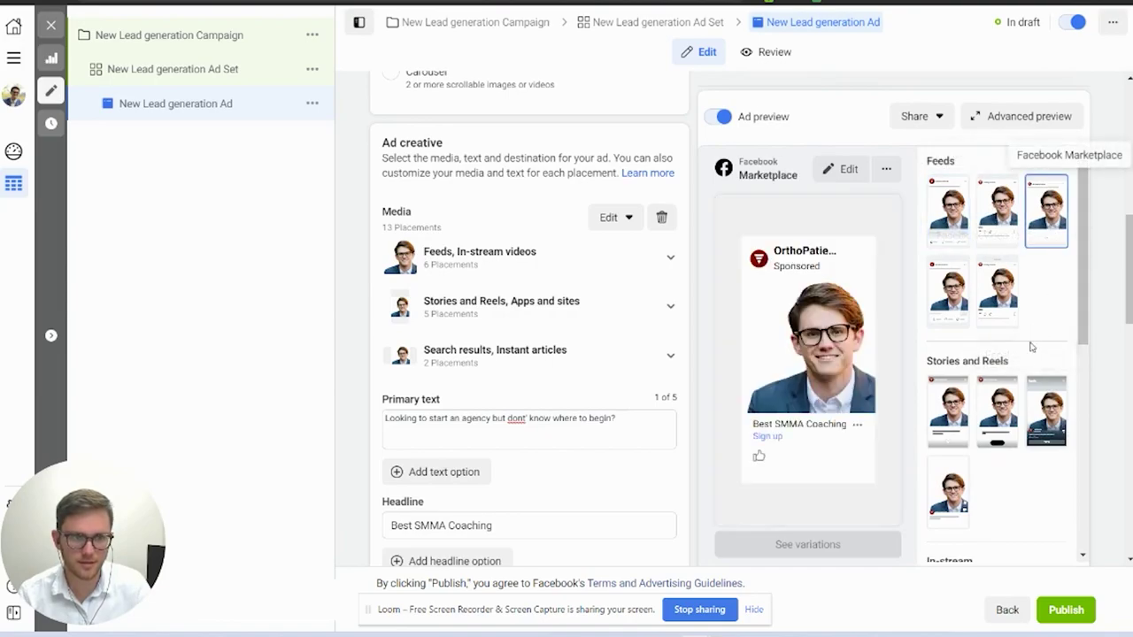
click(950, 285)
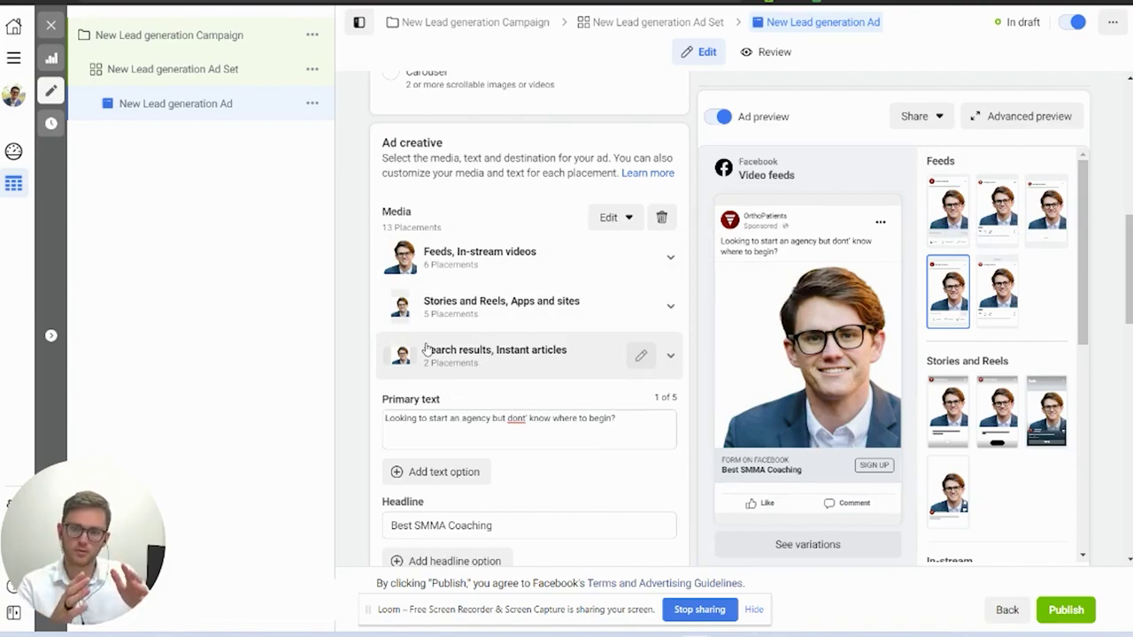
Duplicate the New Lead generation Ad twice within the original campaign, making one copy each time
click(312, 104)
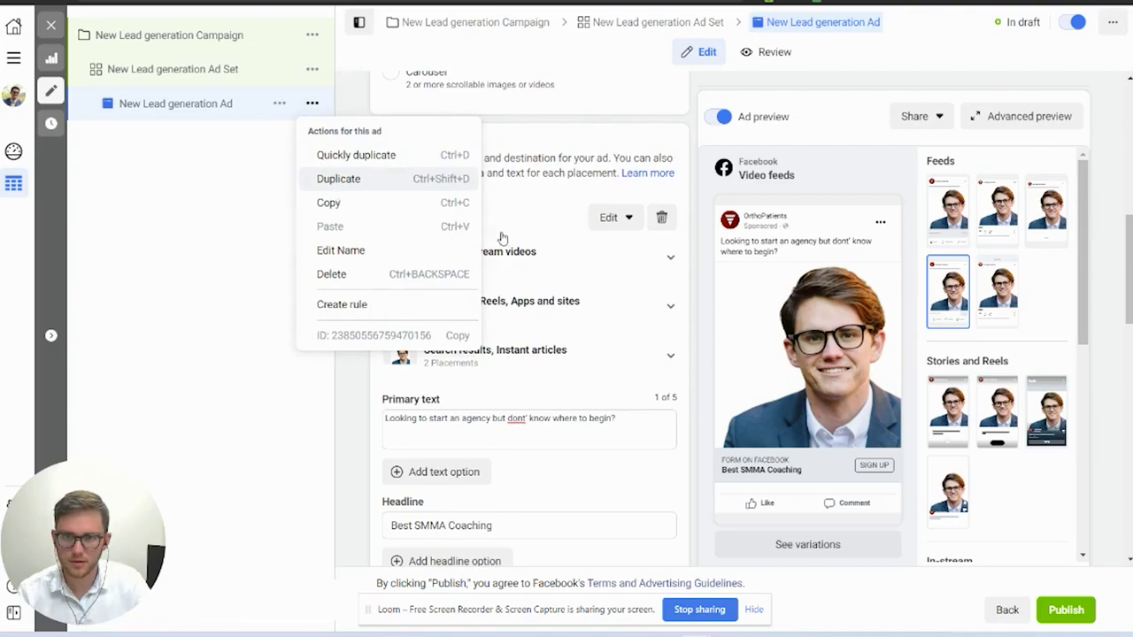
click(336, 191)
click(743, 423)
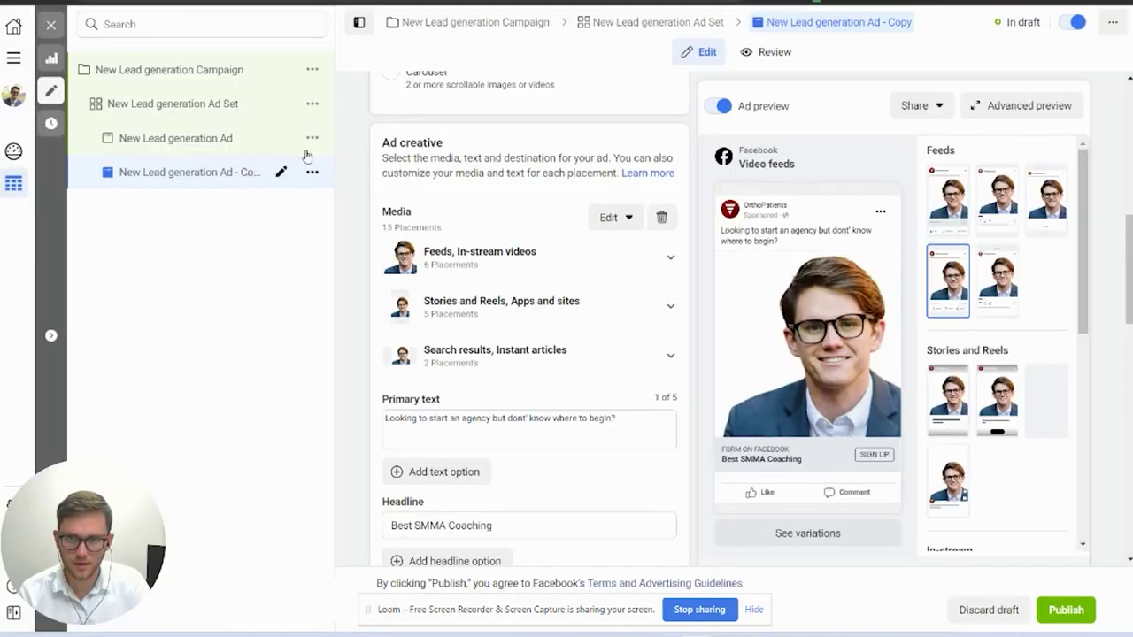
click(311, 138)
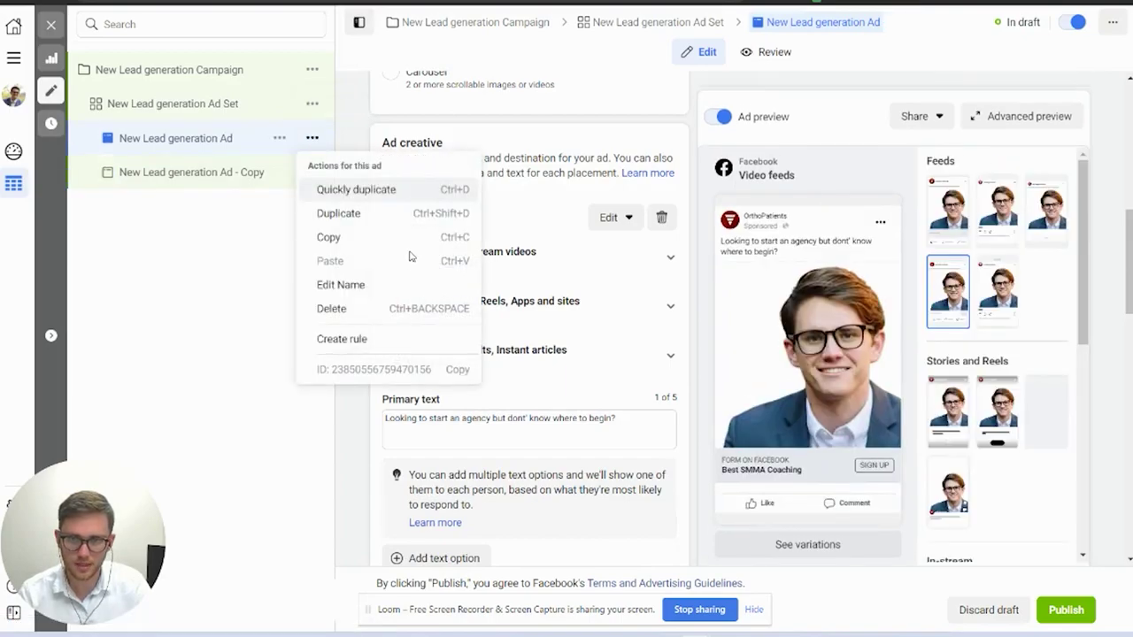
click(399, 215)
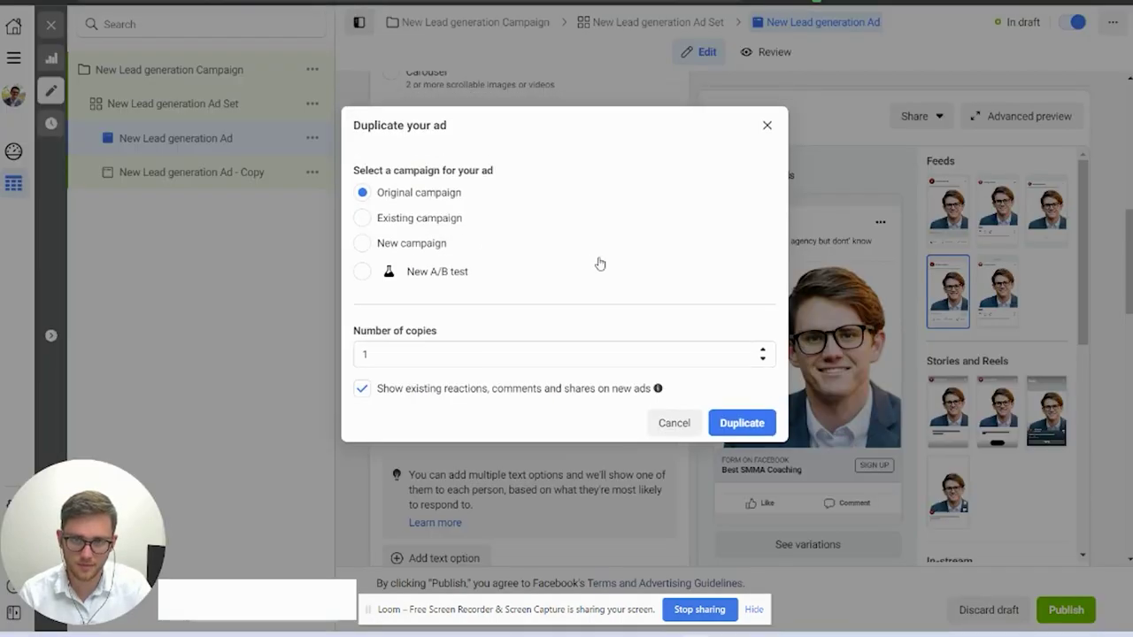
click(760, 424)
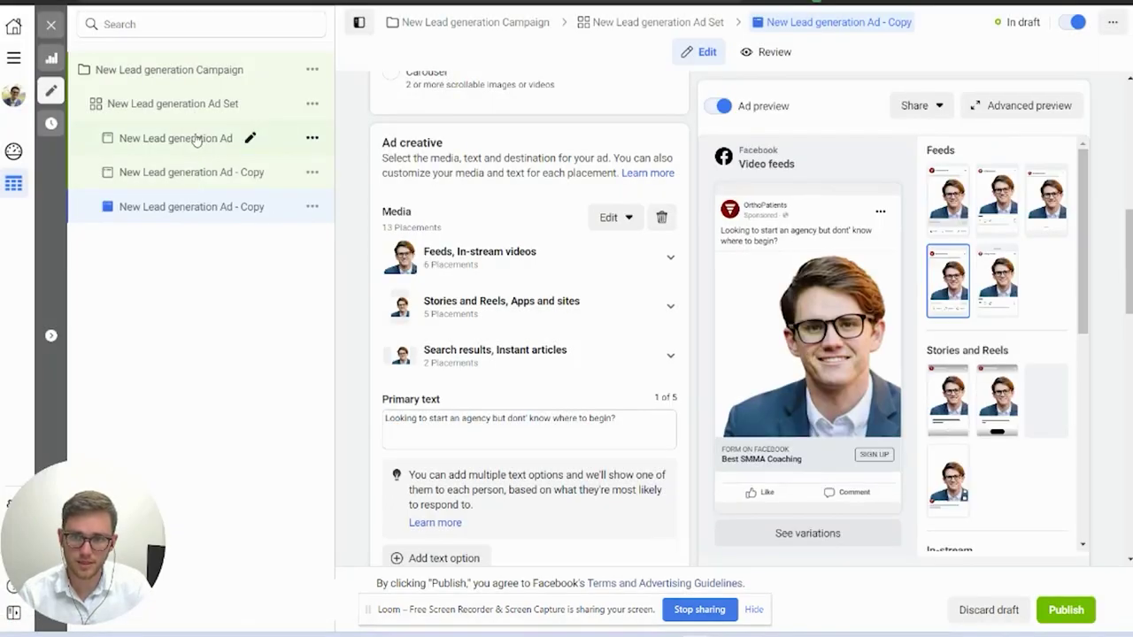
Replace the first ad copy's image with the 1440 × 1800 office picture from the Instagram images, keeping the default crops
click(197, 140)
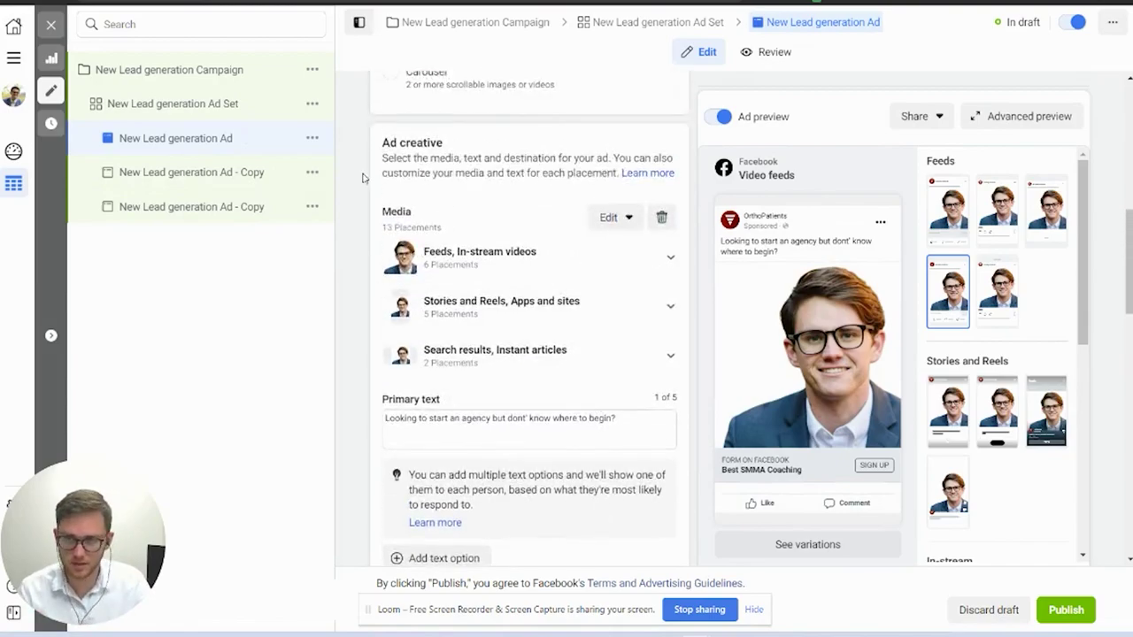
click(173, 174)
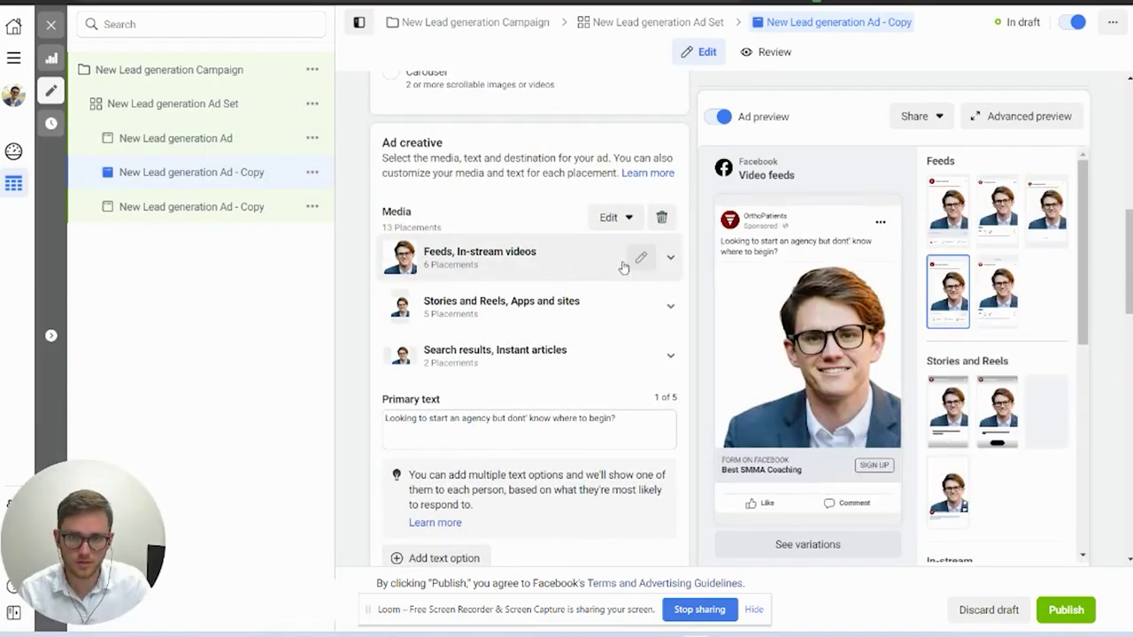
click(611, 217)
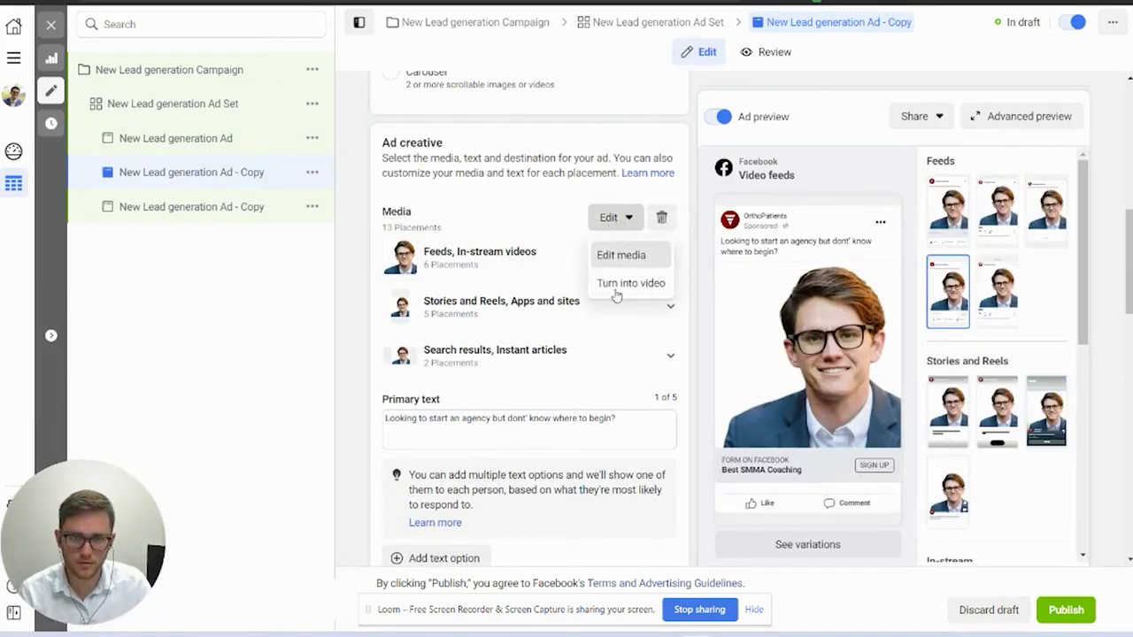
click(620, 256)
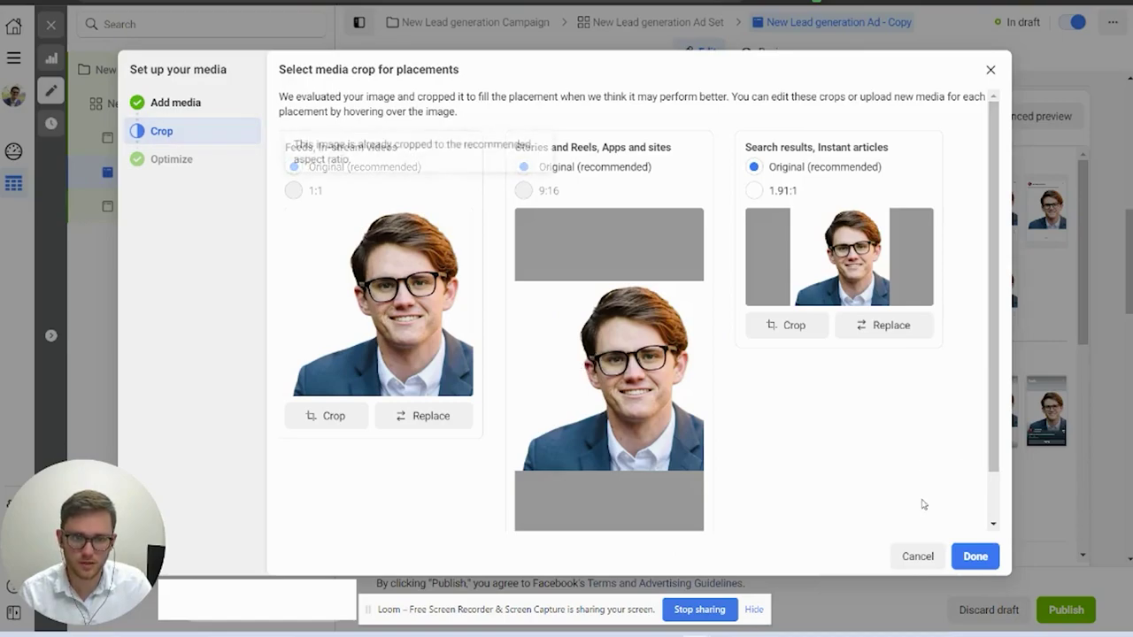
click(608, 248)
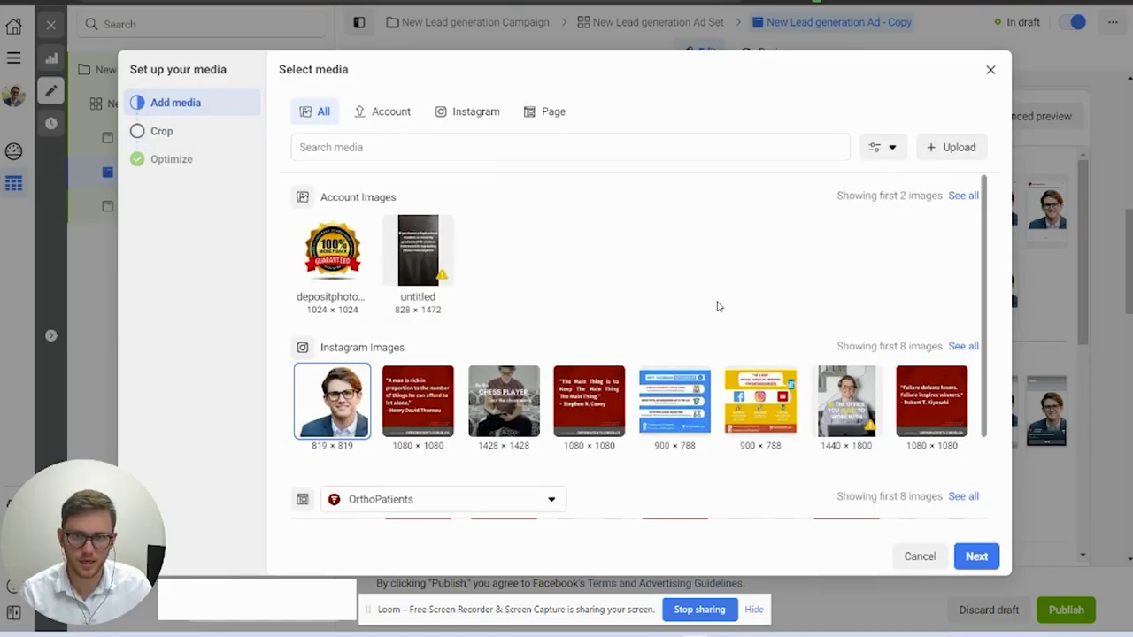
scroll(677, 306, down, 2)
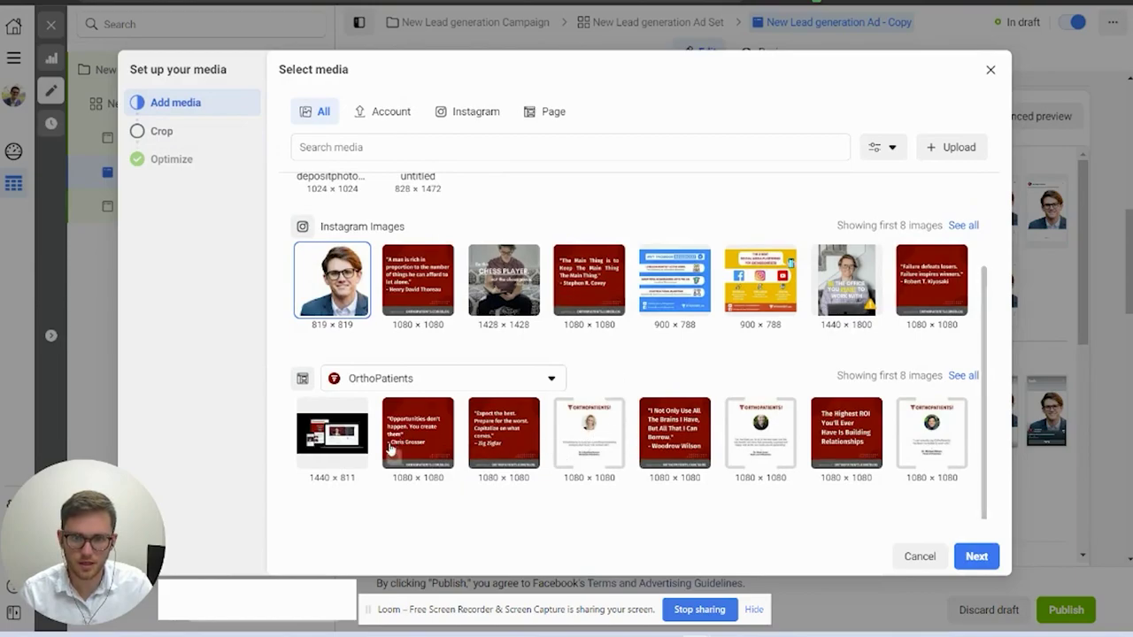
click(830, 292)
click(975, 556)
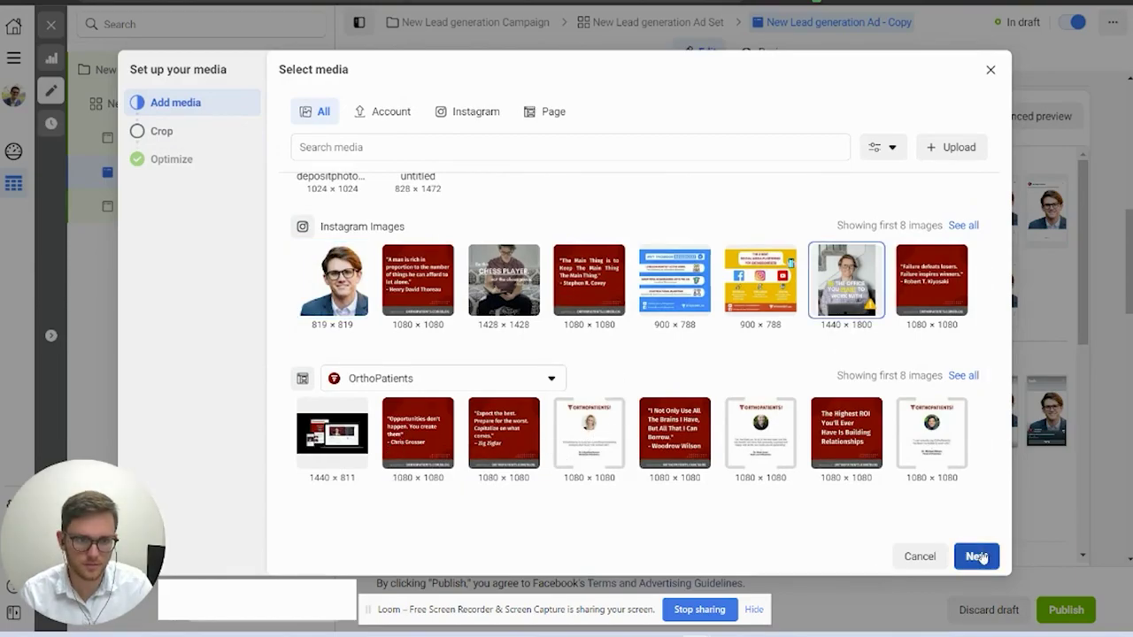
click(978, 557)
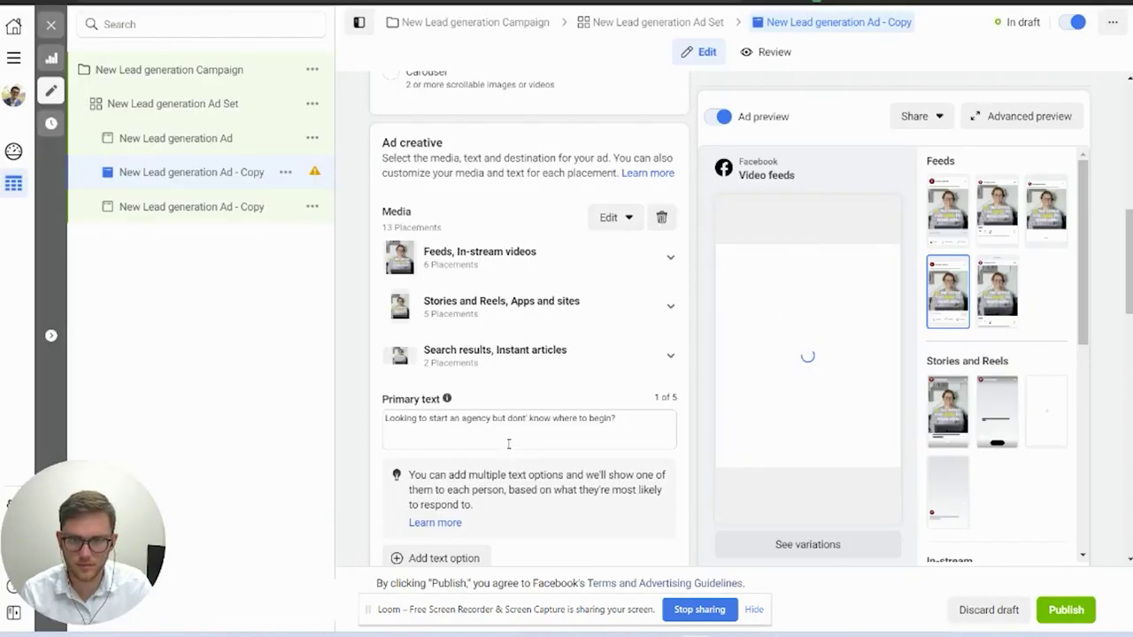
Open the media selection for replacing the second ad copy's image
click(192, 210)
click(609, 218)
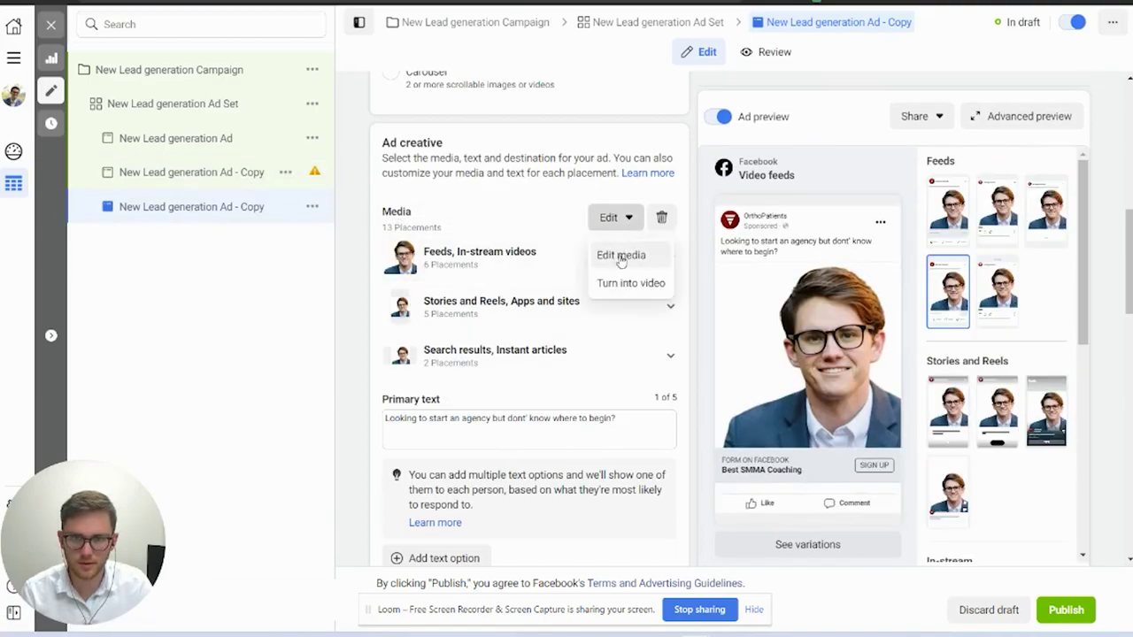
click(621, 256)
click(172, 106)
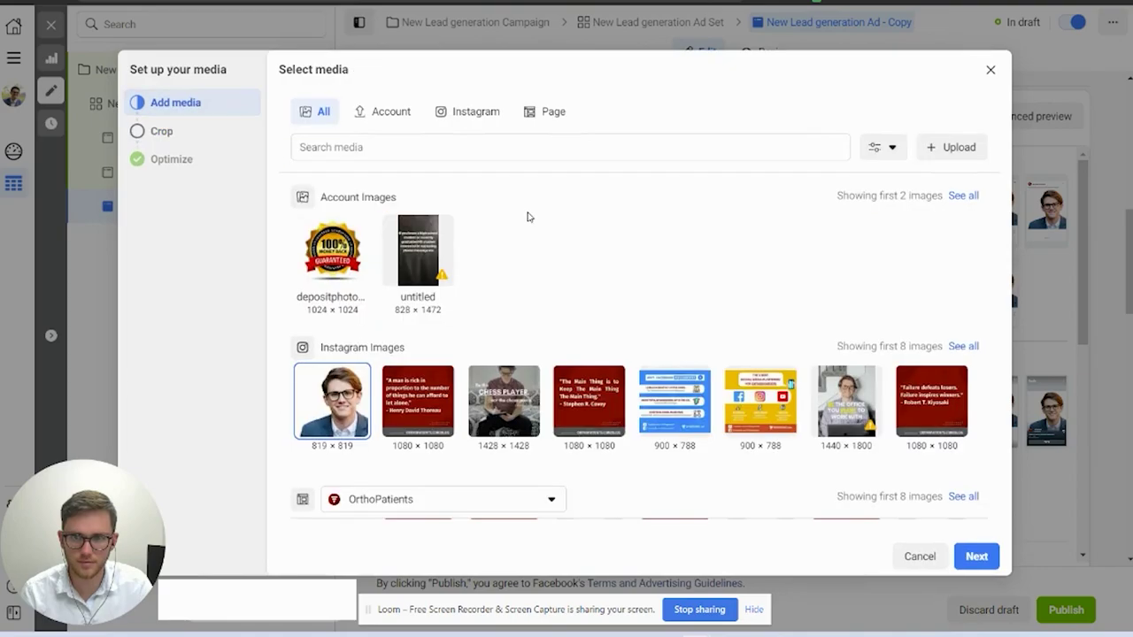
Replace the last ad copy's media with the 100% money back guarantee image from the account images, accepting the suggested placement crops
click(323, 258)
click(976, 555)
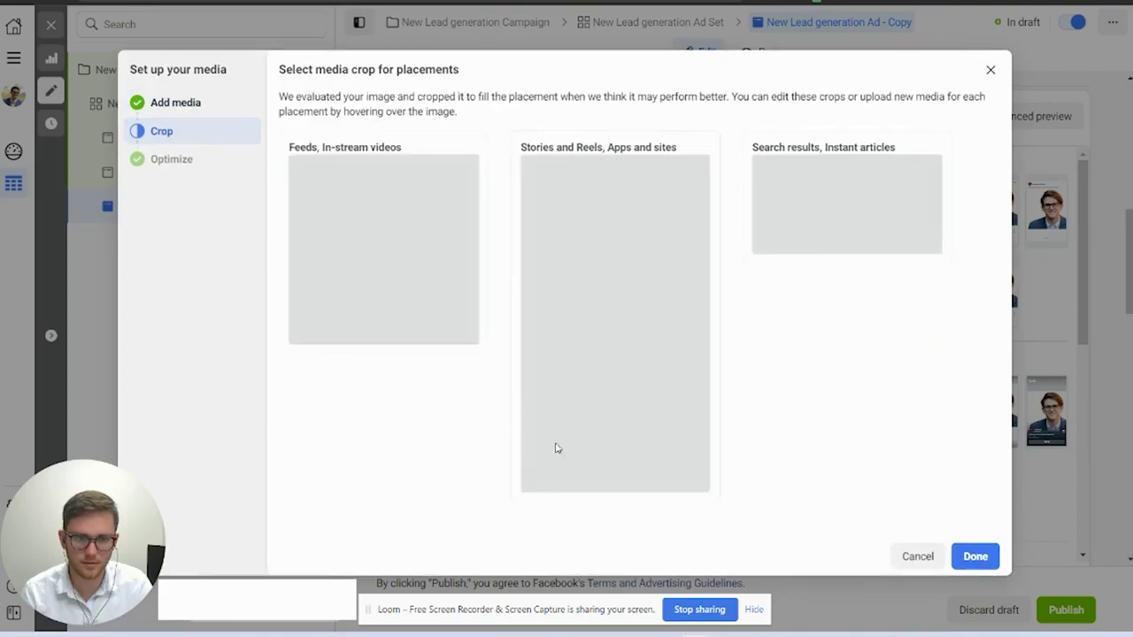
click(975, 555)
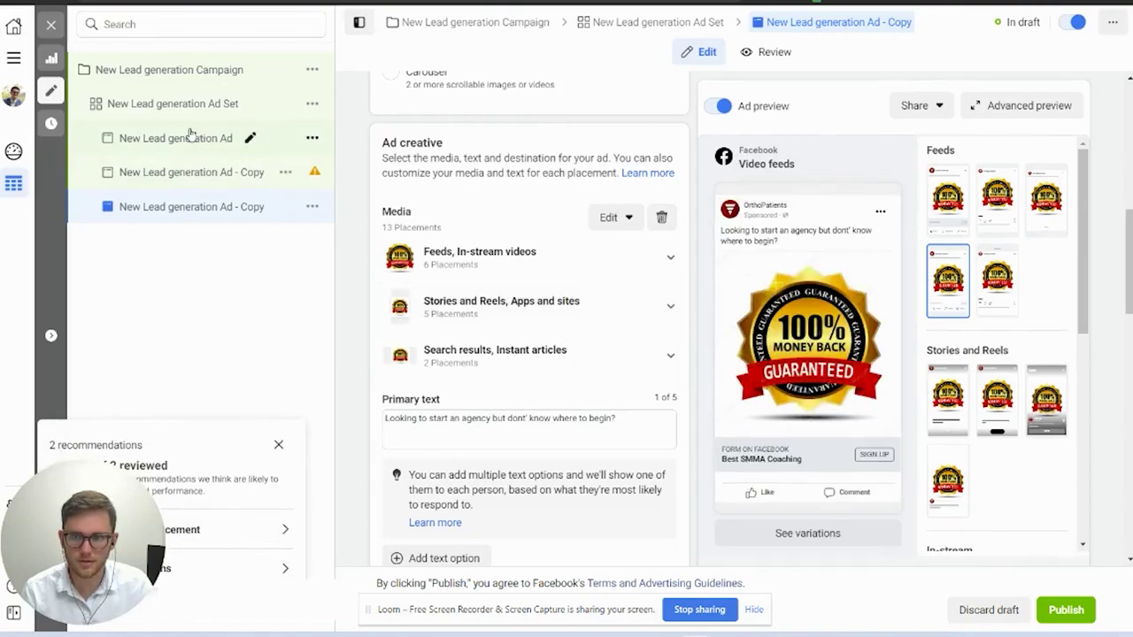
Compare the creatives of the two ad copies and the original New Lead generation Ad
click(189, 170)
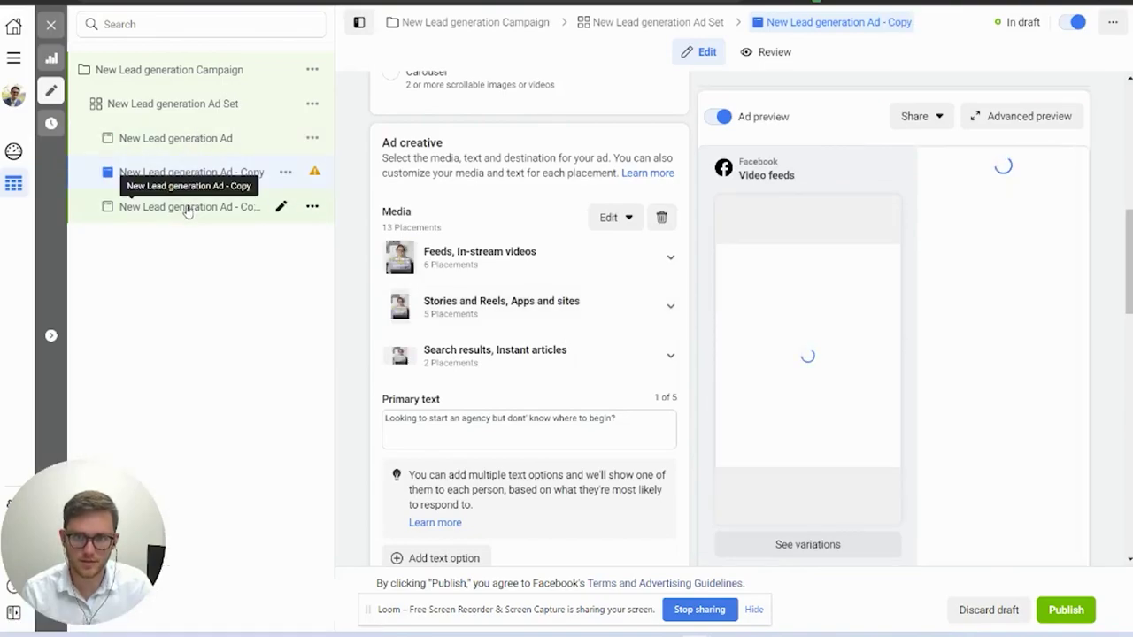
click(187, 209)
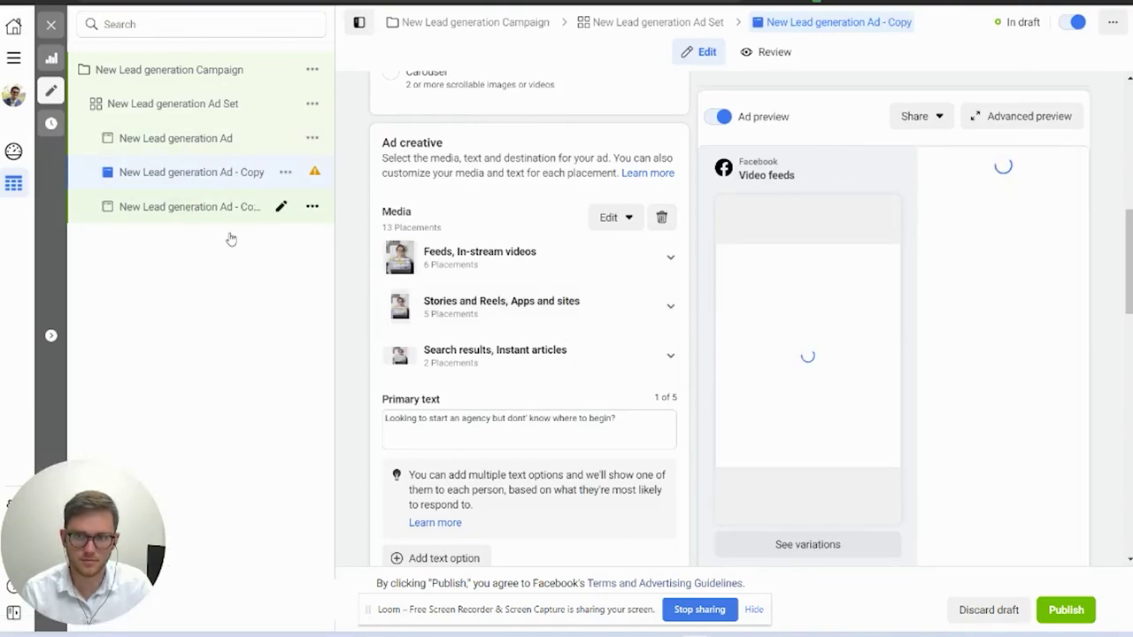
click(177, 149)
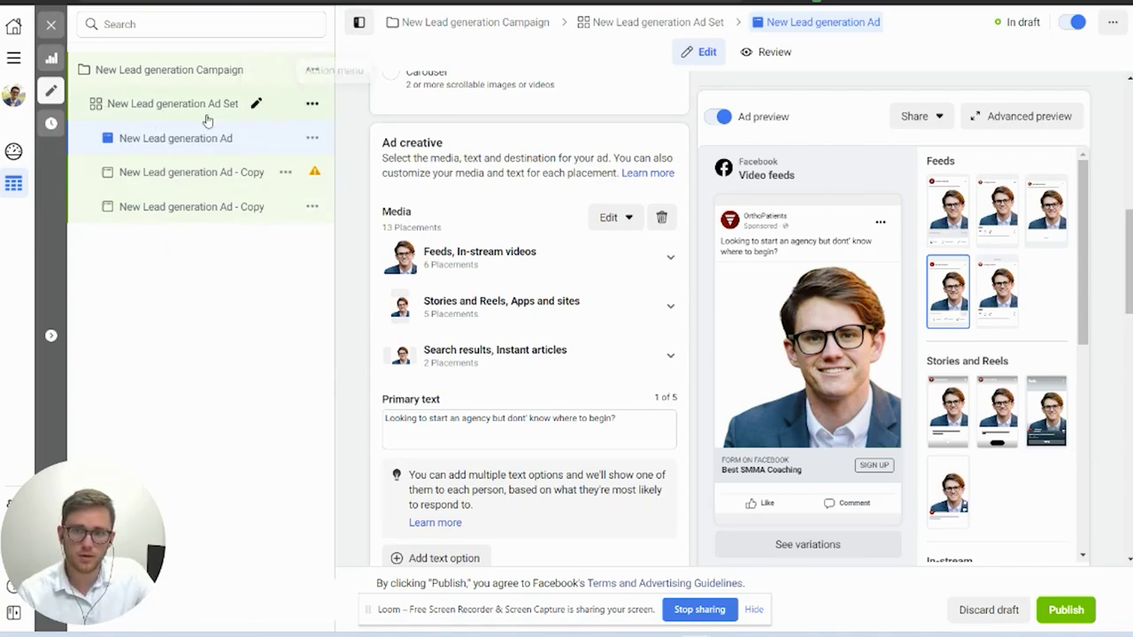
Duplicate the New Lead generation Ad Set once within the original campaign, keeping existing reactions, comments and shares
click(312, 104)
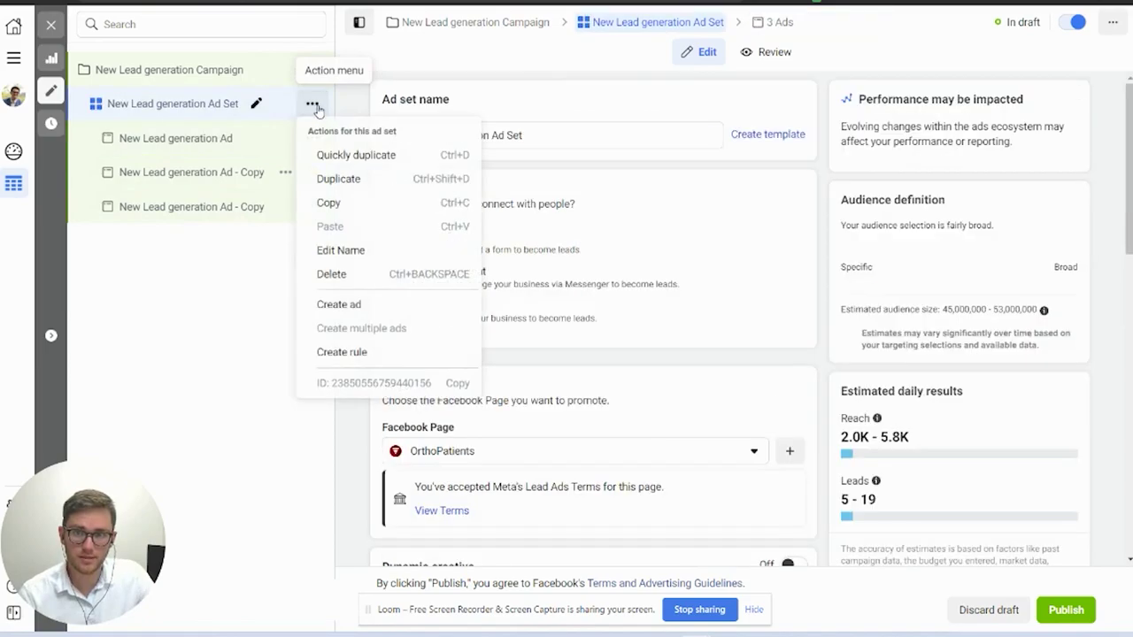
click(384, 186)
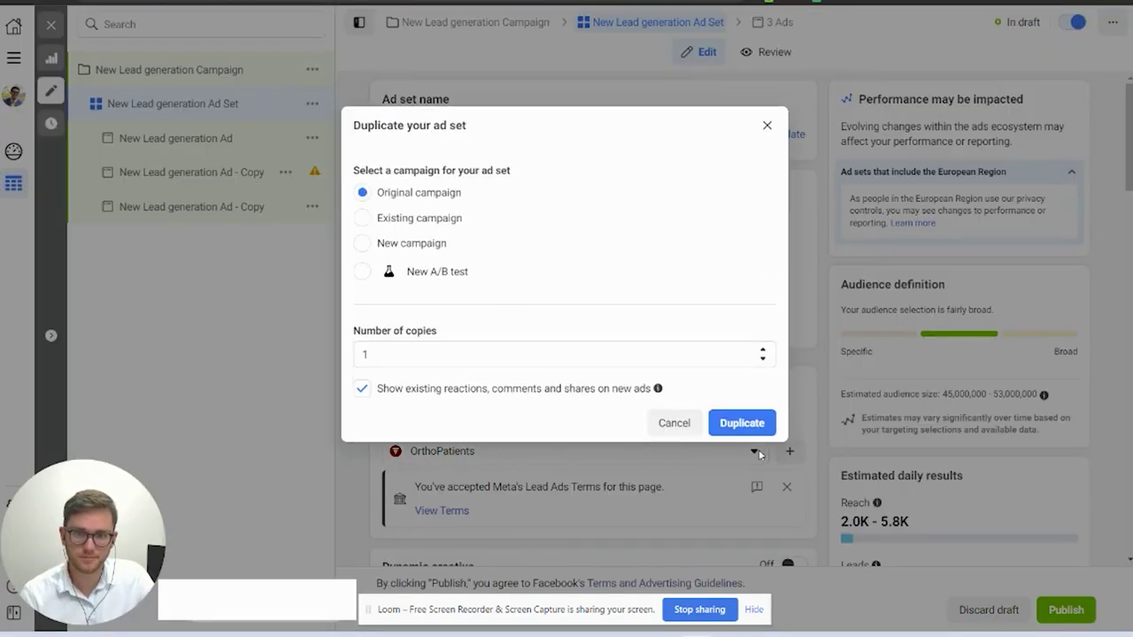
click(743, 424)
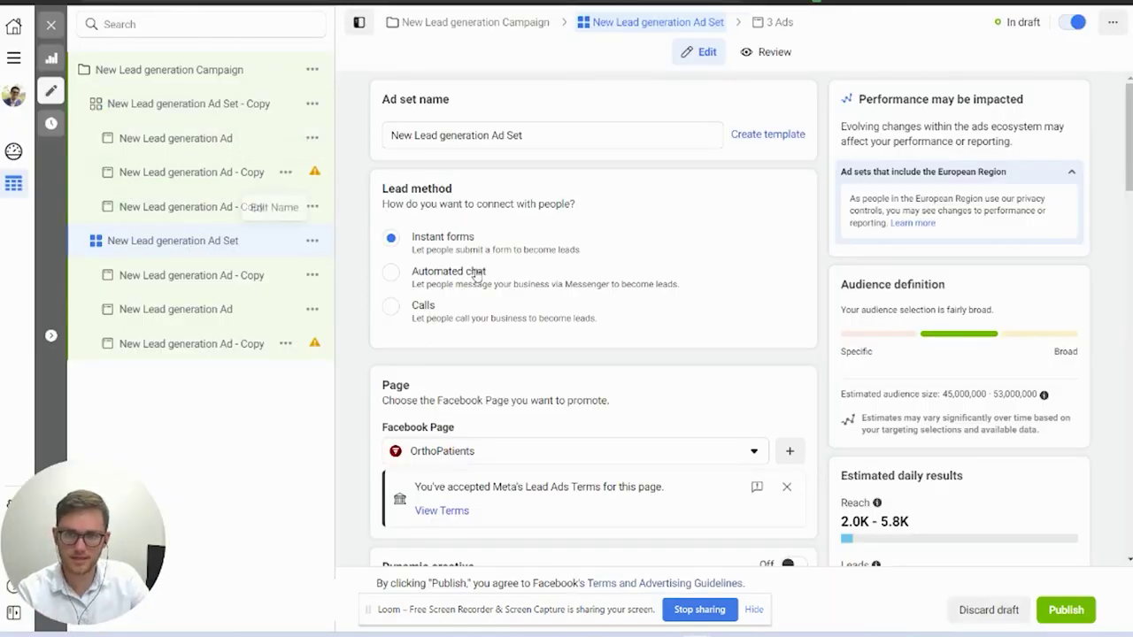
Check the original New Lead generation Ad Set's audience settings and delete that ad set from the campaign
scroll(493, 322, down, 5)
scroll(493, 322, down, 10)
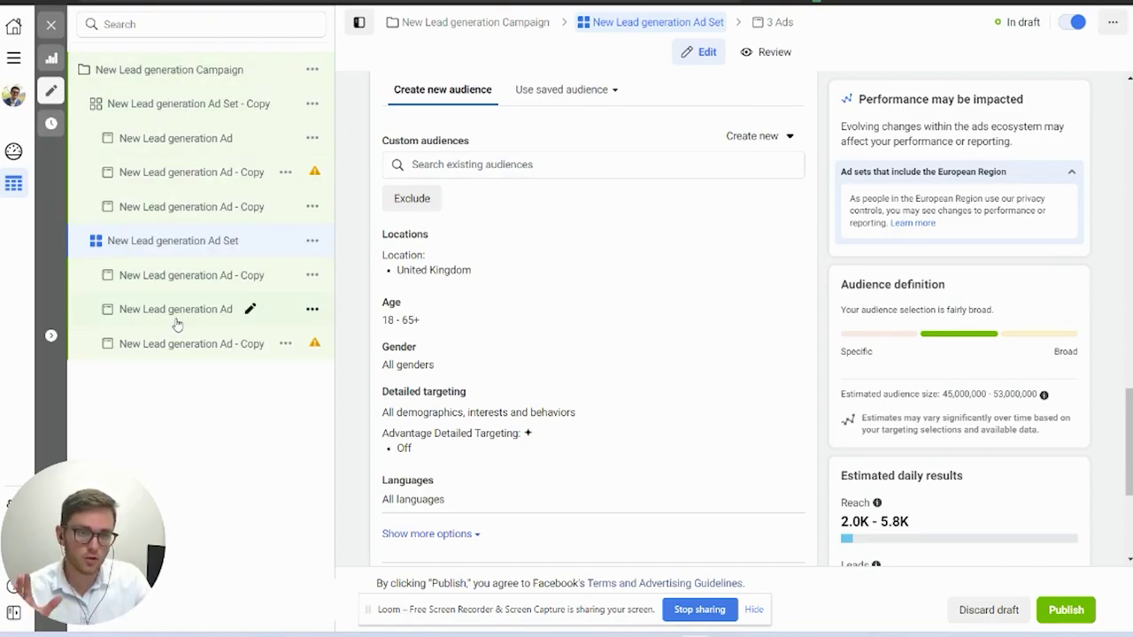
click(311, 240)
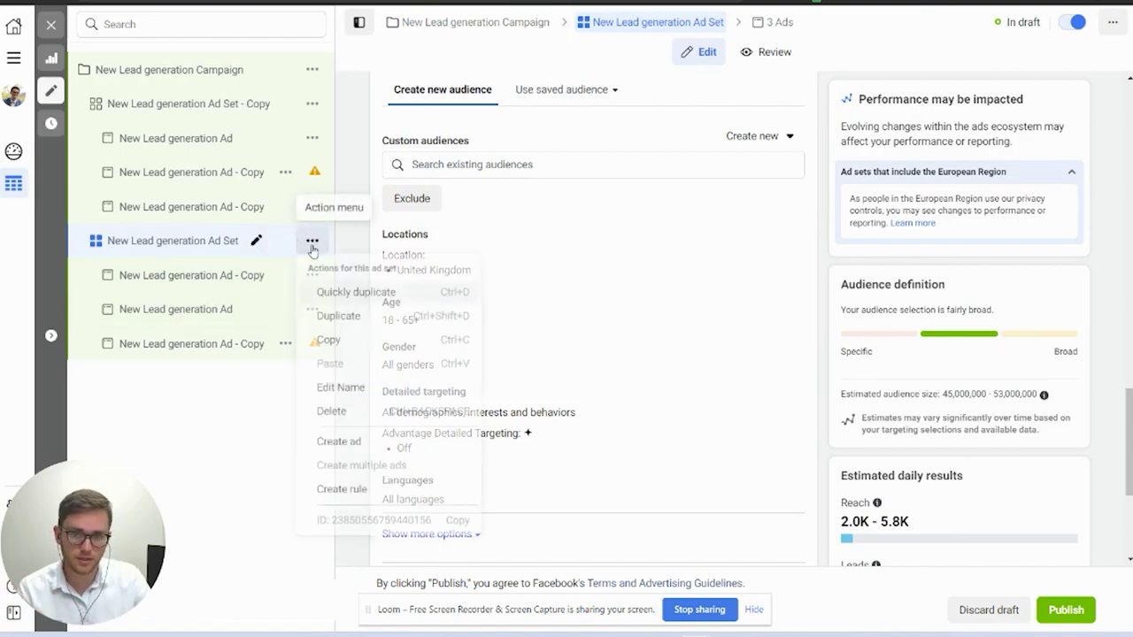
click(359, 411)
click(689, 253)
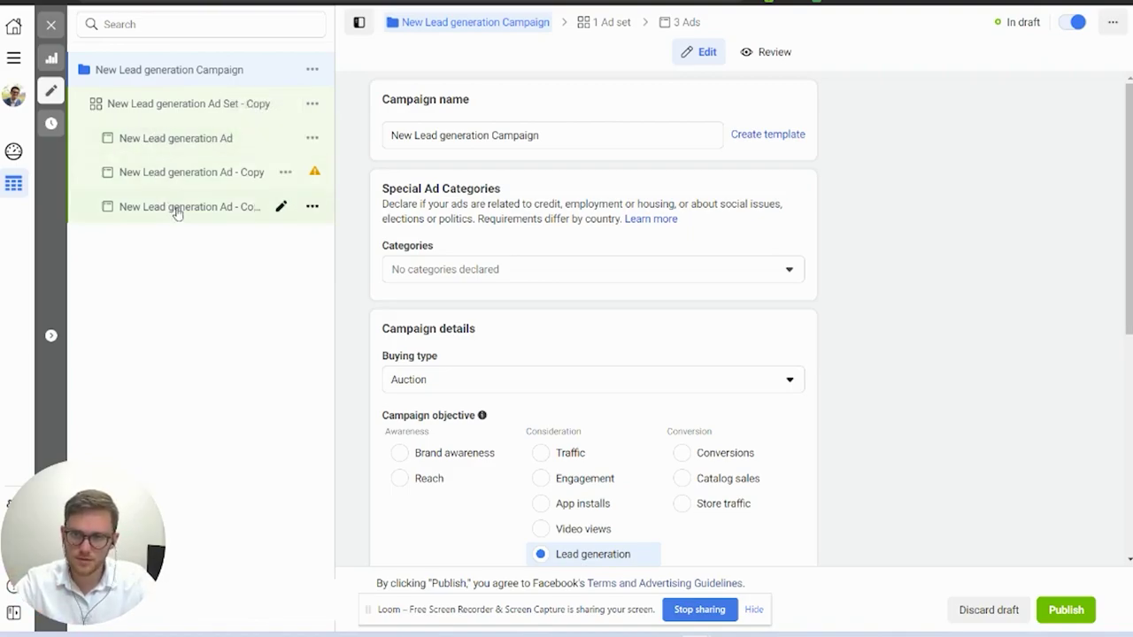
Review the New Lead generation Ad in the copied ad set, from its format and creative to its instant form and tracking settings
click(189, 143)
scroll(534, 230, down, 13)
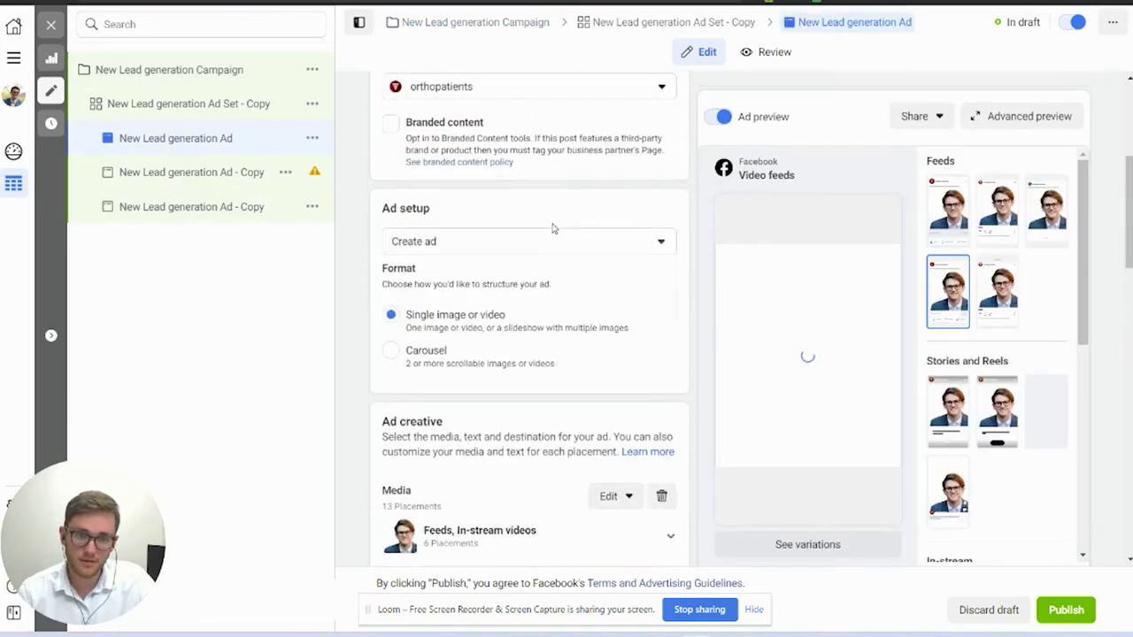
scroll(478, 252, down, 3)
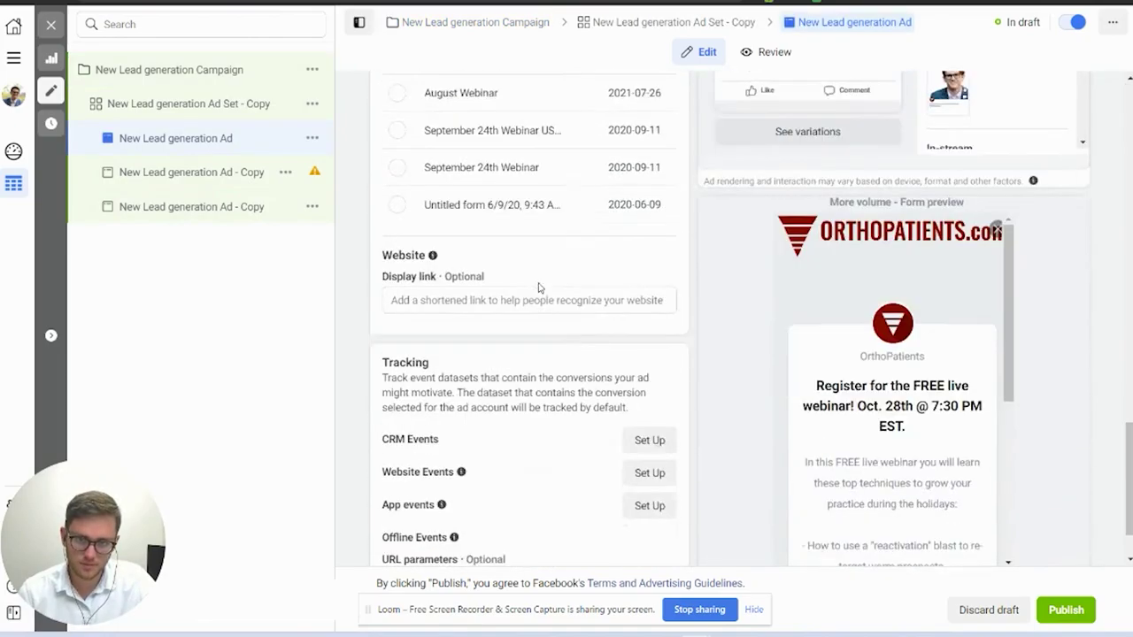
scroll(553, 360, up, 4)
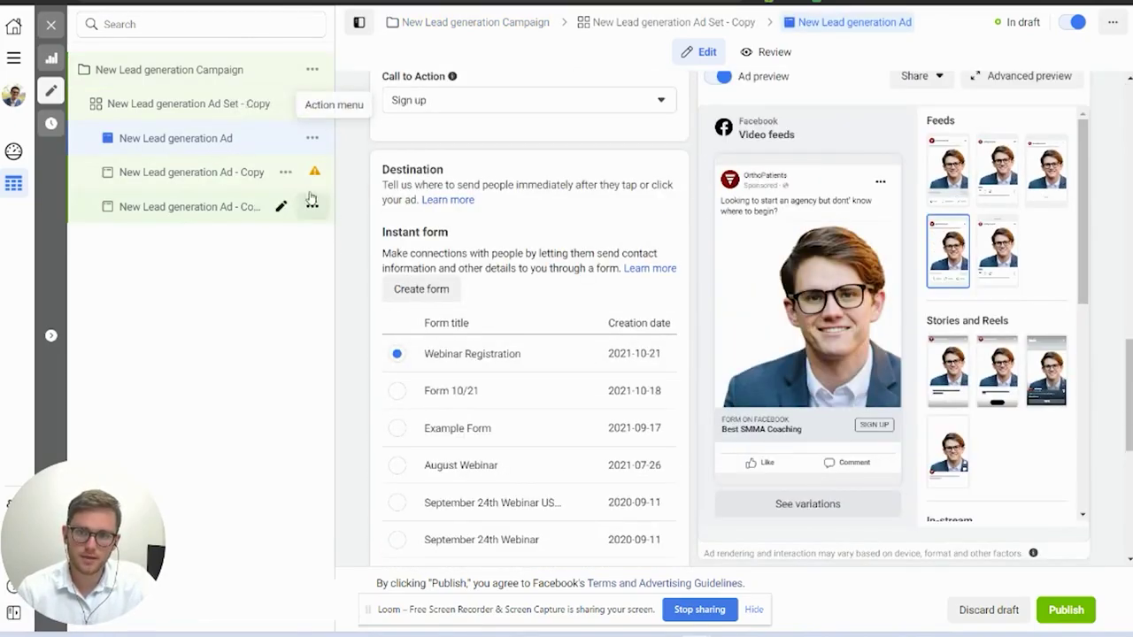
scroll(505, 307, up, 8)
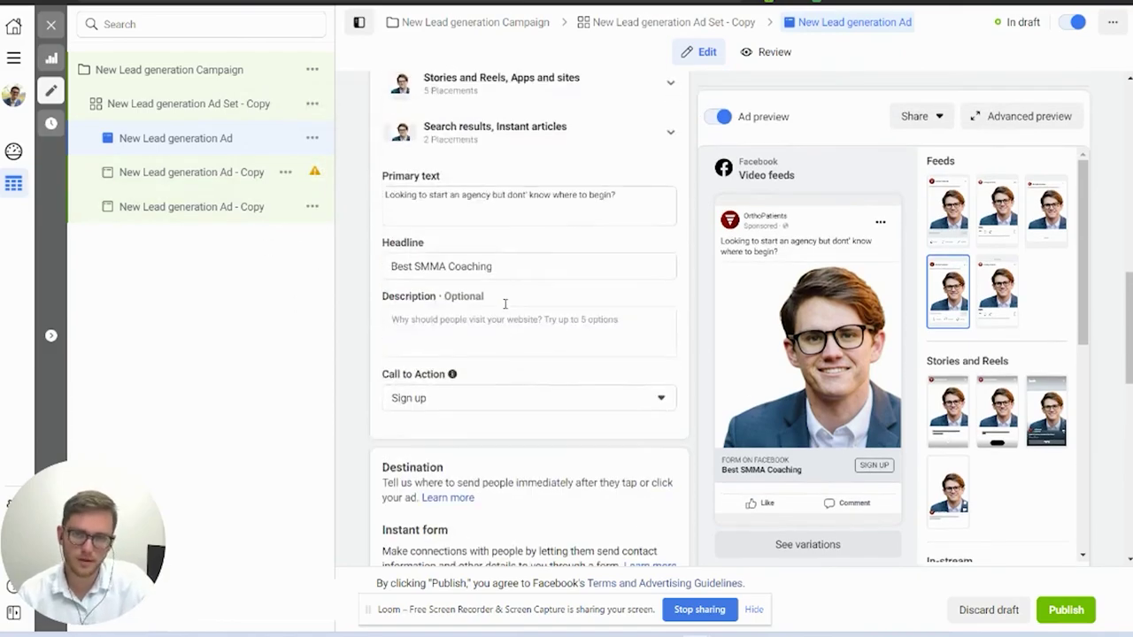
scroll(506, 307, up, 3)
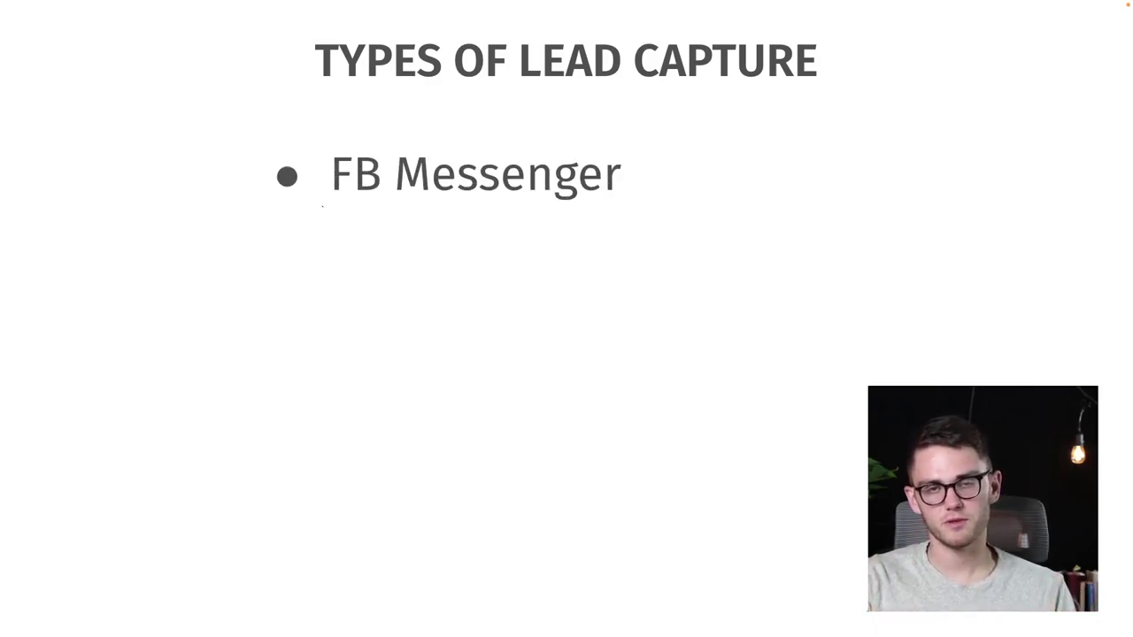
key(Right)
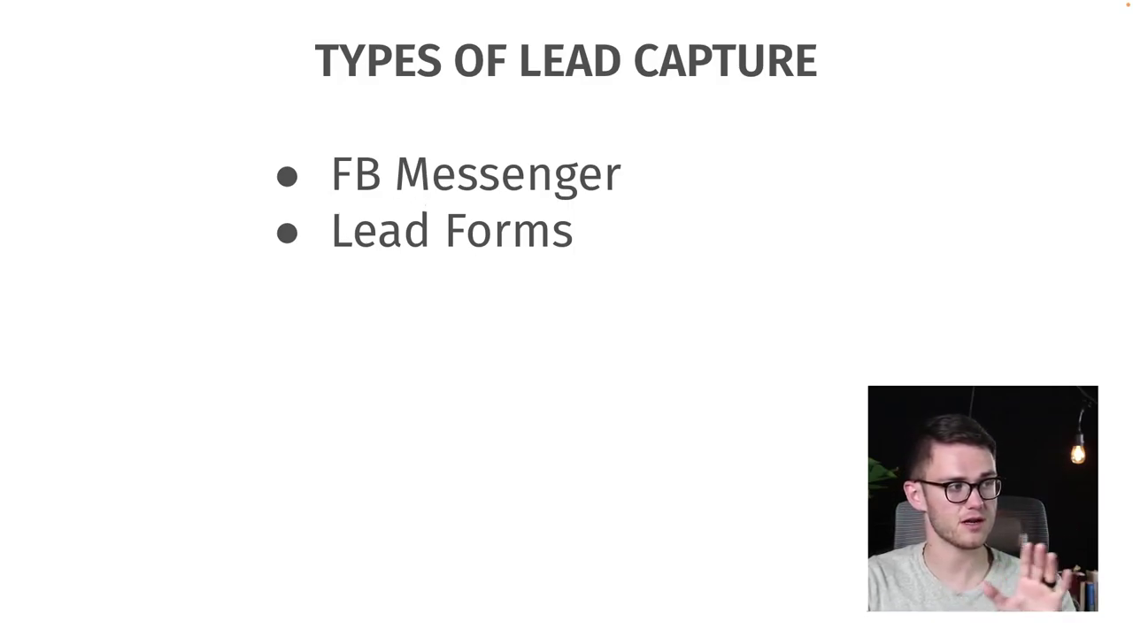
click(743, 308)
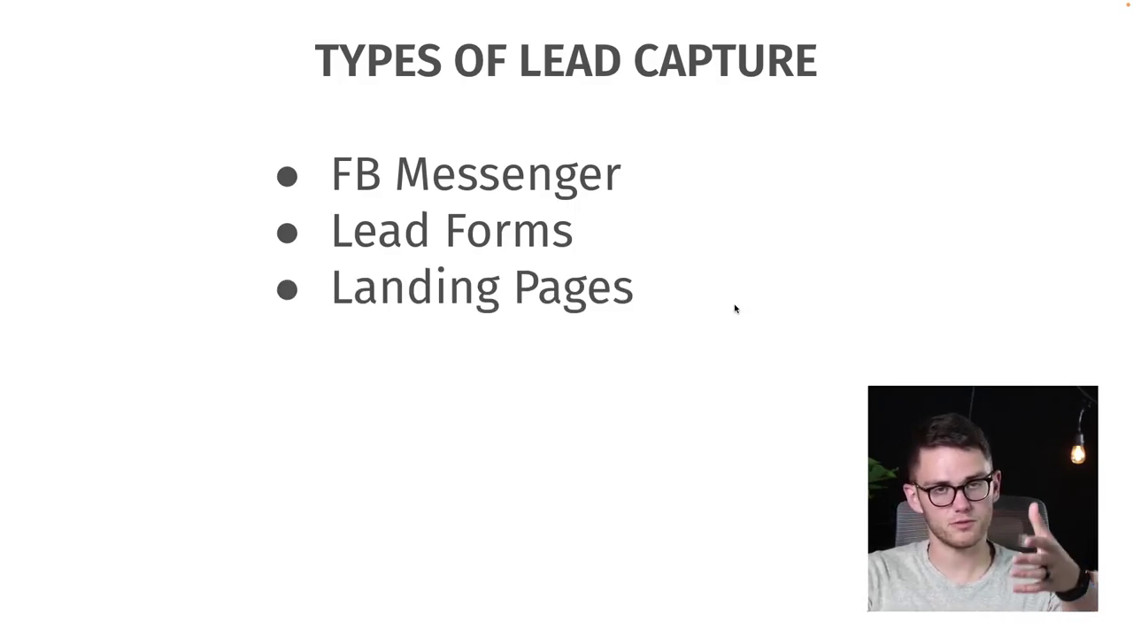
Switch from the slideshow to the New Messages Ad draft in Ads Manager, widening the browser window and dismissing the recommendation
key(Escape)
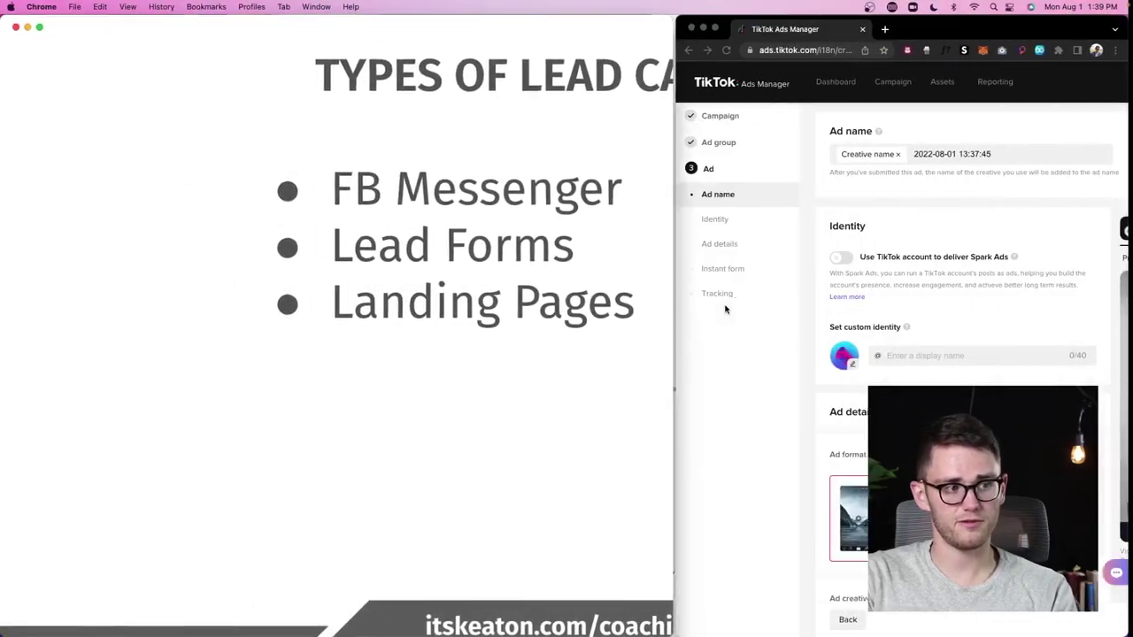
click(256, 29)
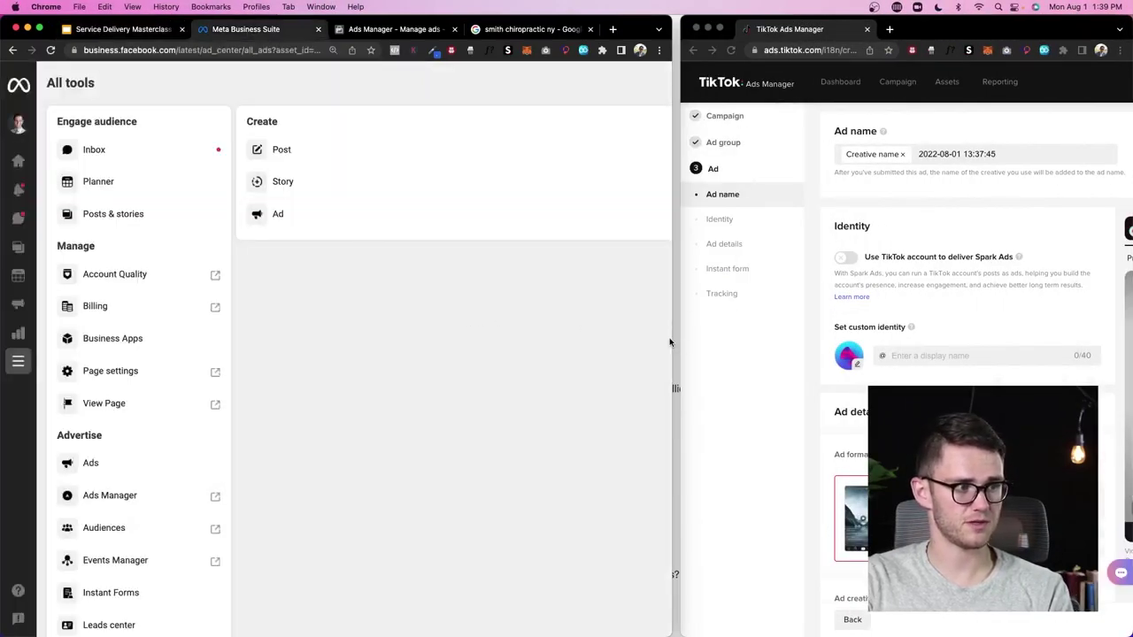
drag(670, 338, 772, 338)
click(403, 29)
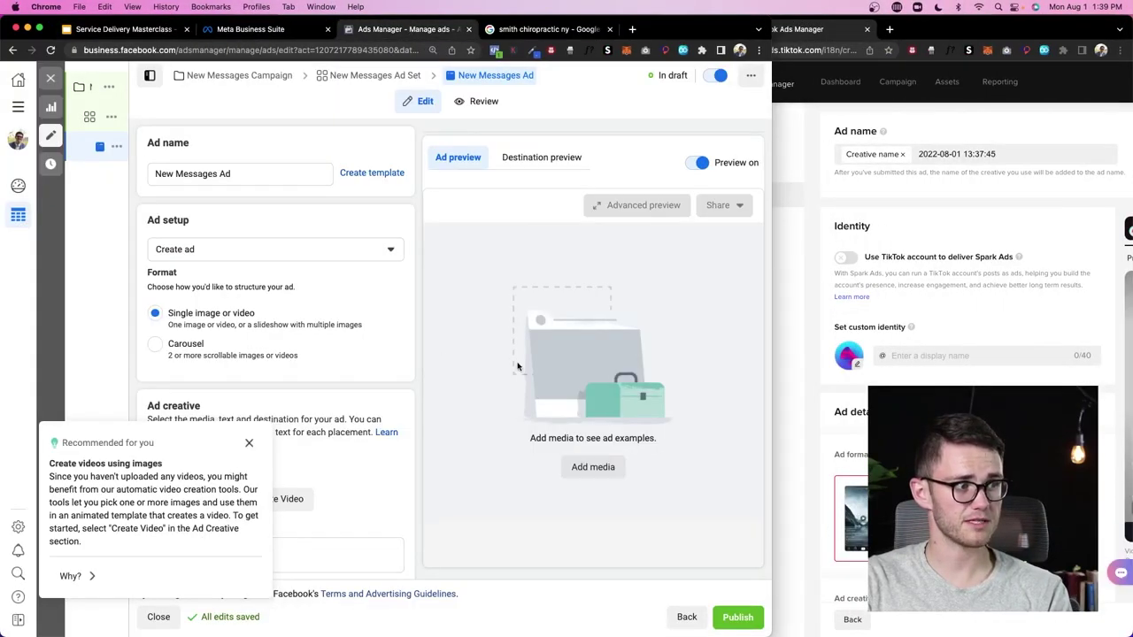
click(248, 443)
Examine the Message template section of the messages ad, including its create-new or use-existing choices and the Start conversations option
scroll(368, 386, down, 10)
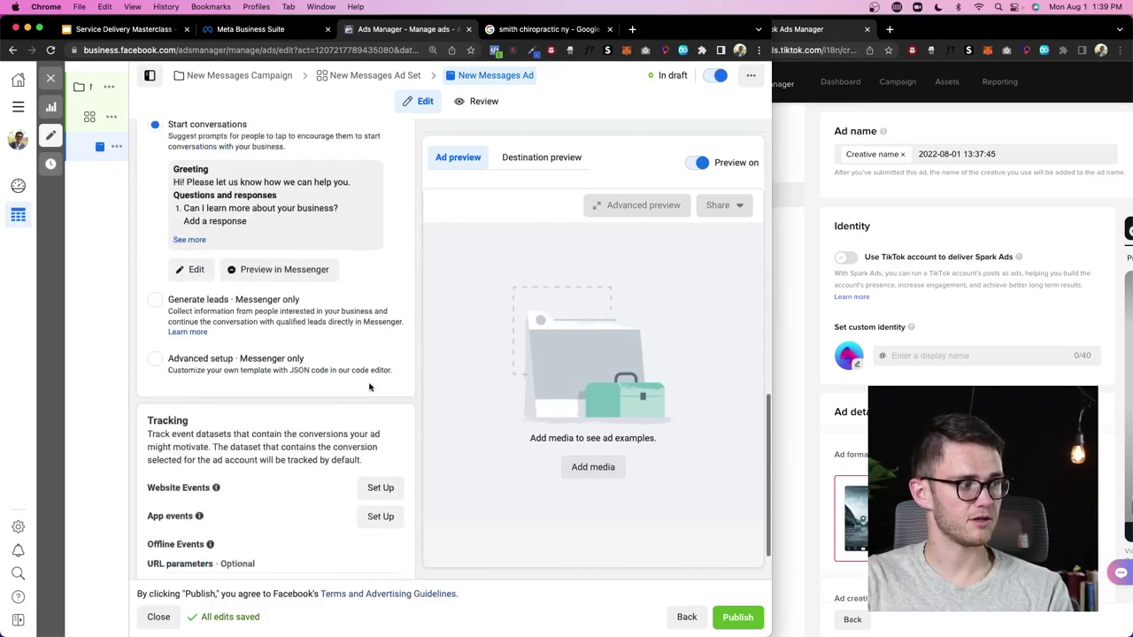
scroll(370, 386, up, 5)
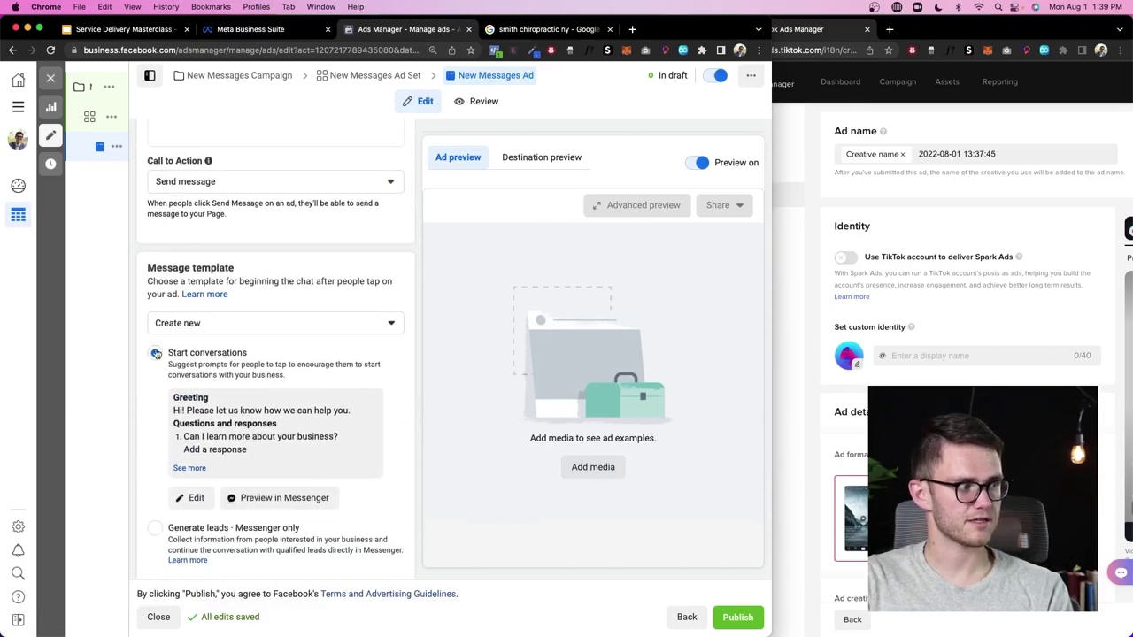
click(156, 354)
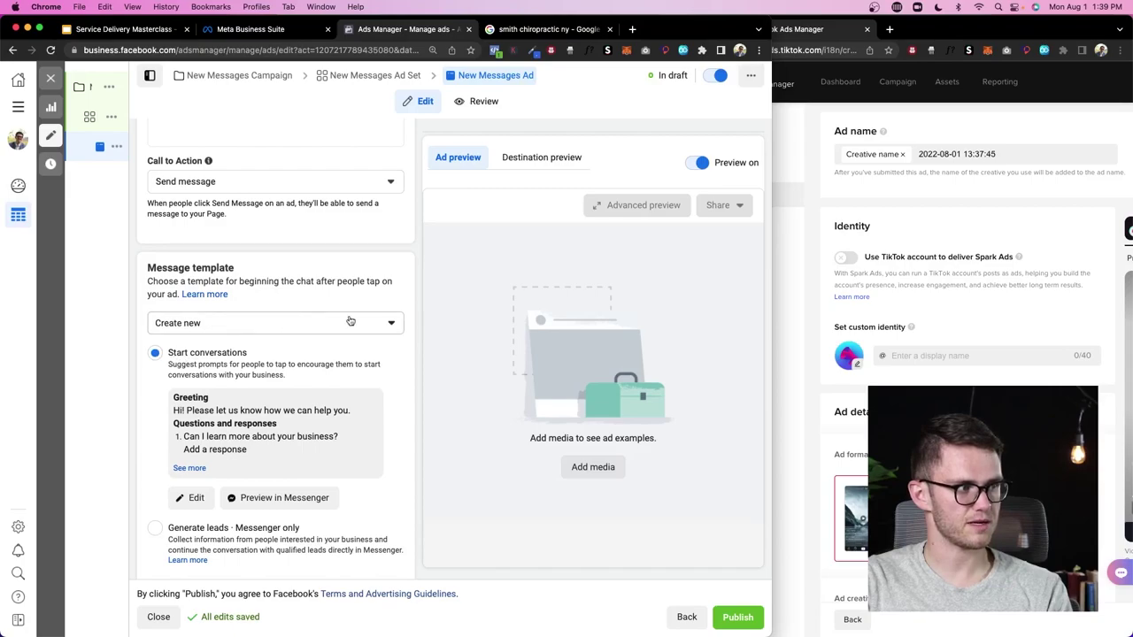
click(392, 325)
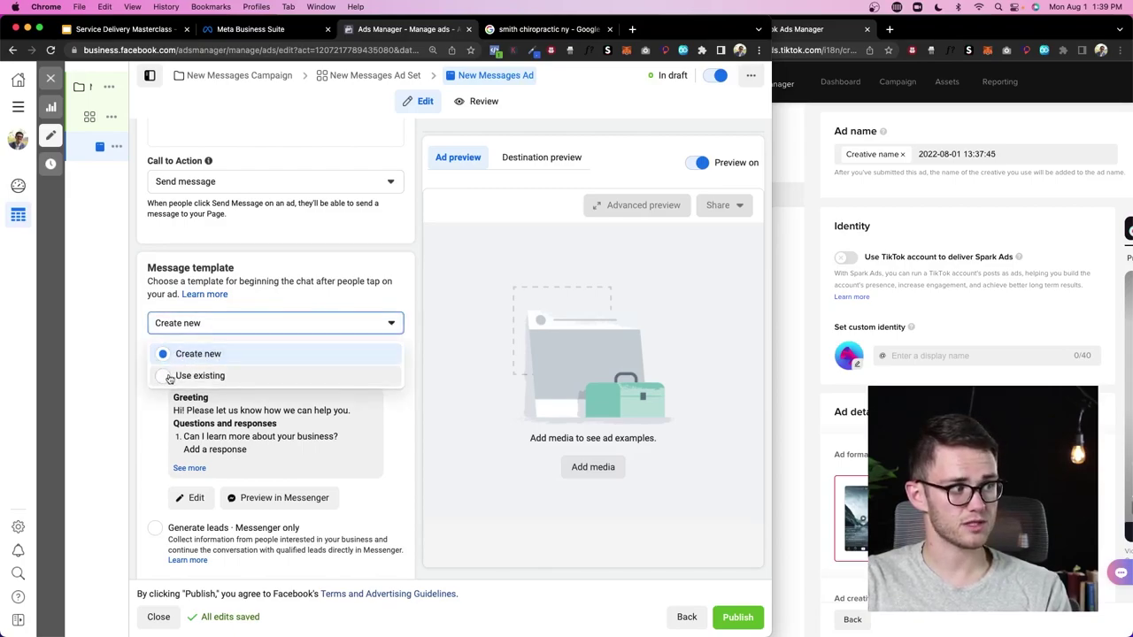
click(139, 389)
scroll(192, 373, down, 1)
scroll(193, 374, down, 1)
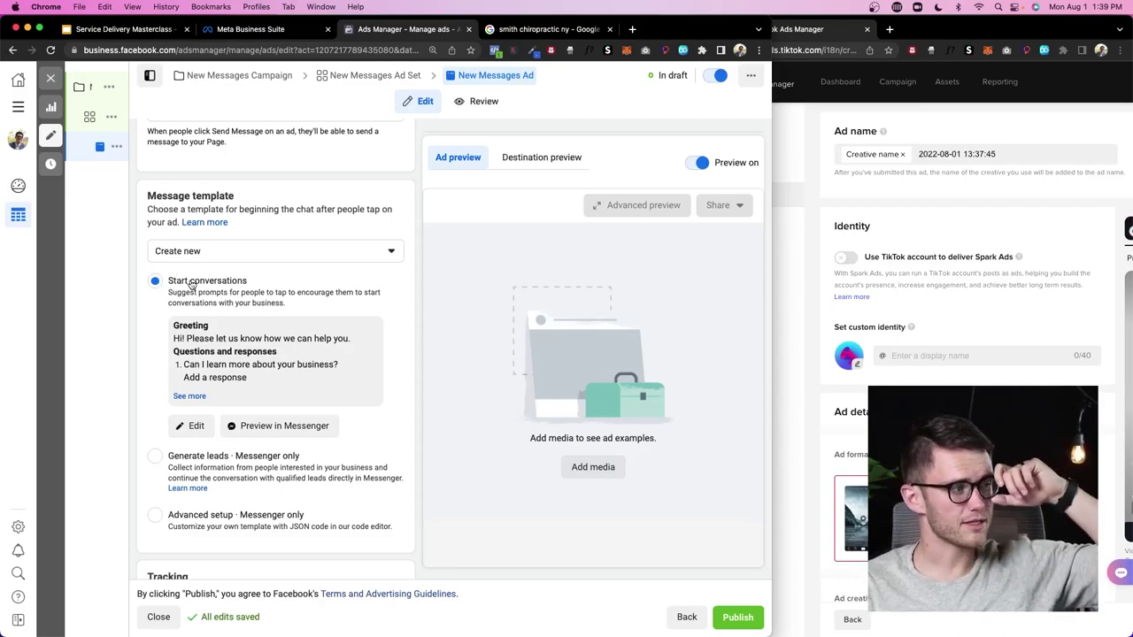
Open the Start conversations template for editing, examine its greeting, frequently asked questions and save option, and close it without changes
click(191, 426)
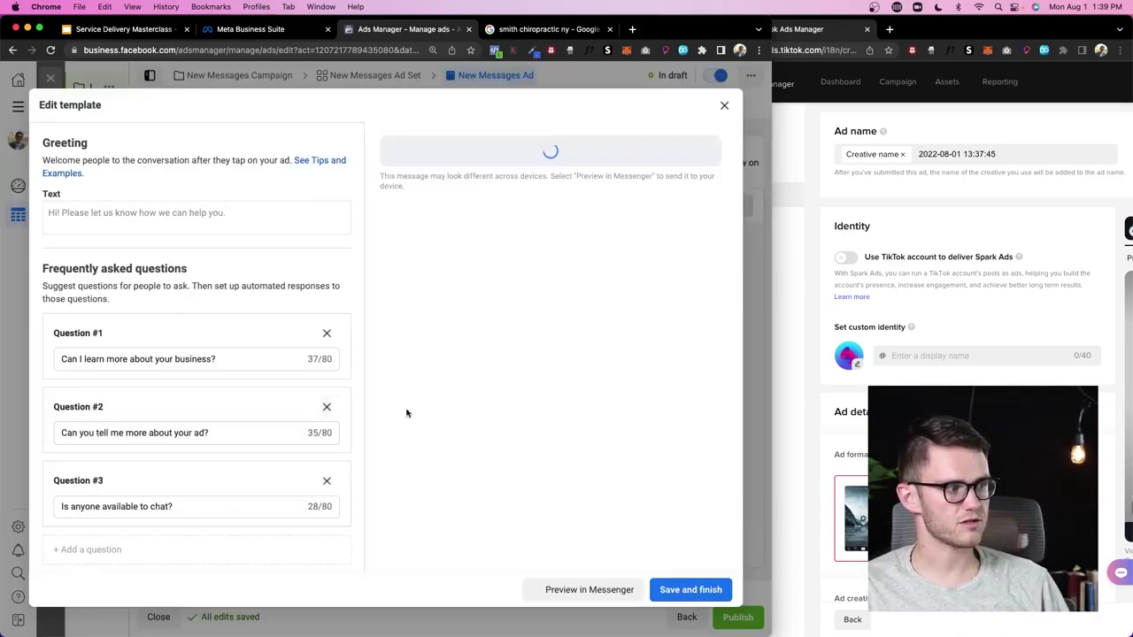
scroll(243, 379, down, 1)
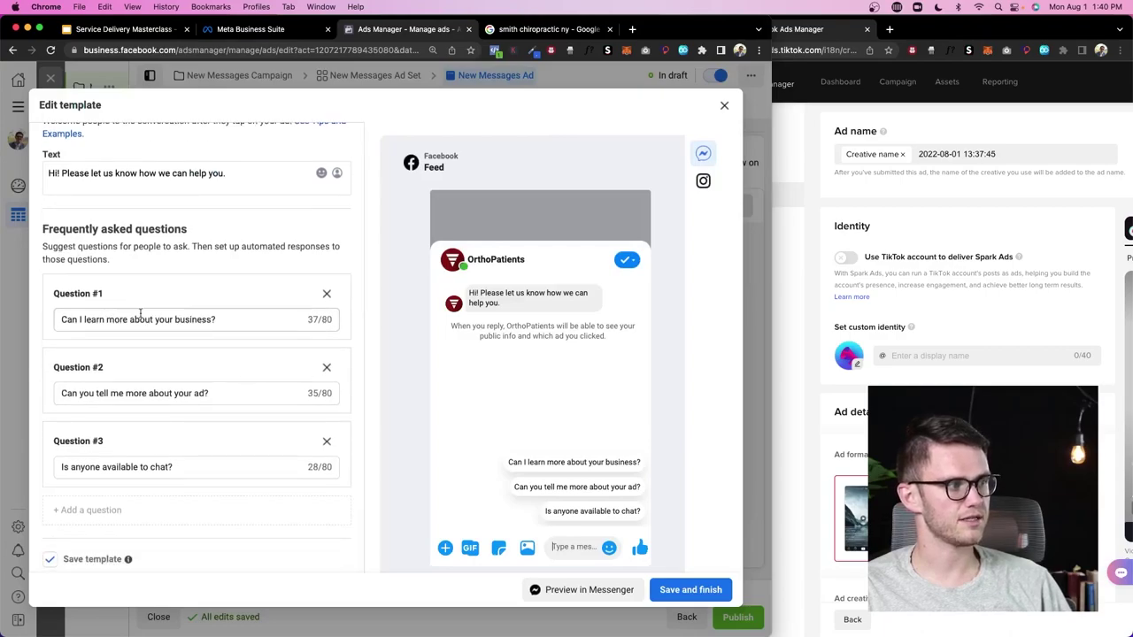
scroll(107, 233, up, 1)
click(258, 214)
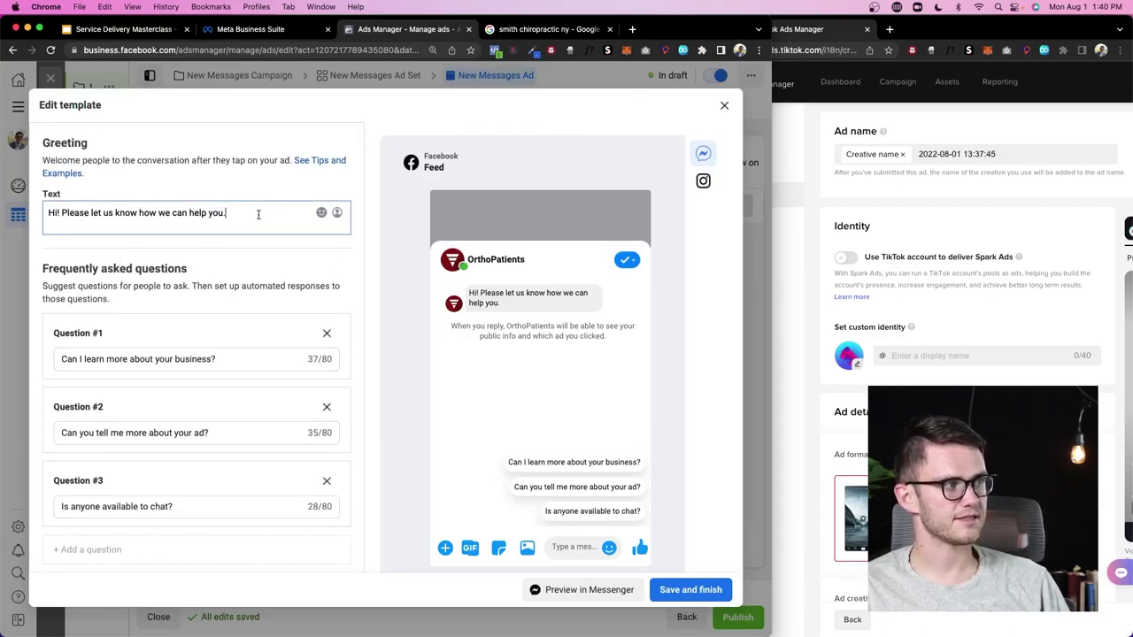
drag(258, 214, 49, 214)
click(251, 218)
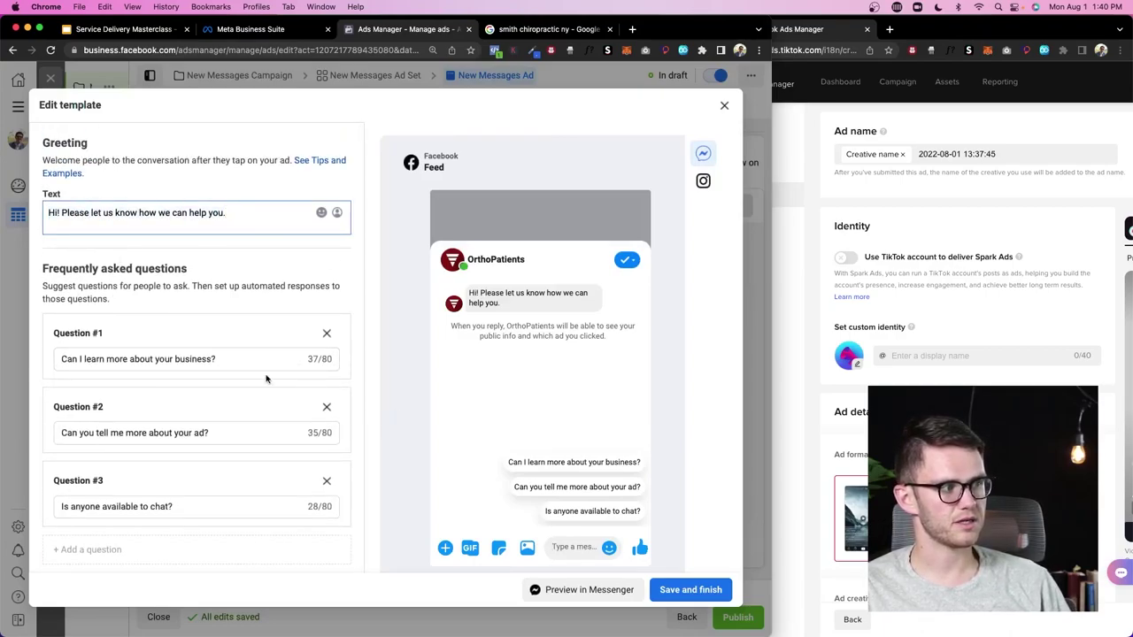
scroll(97, 354, down, 1)
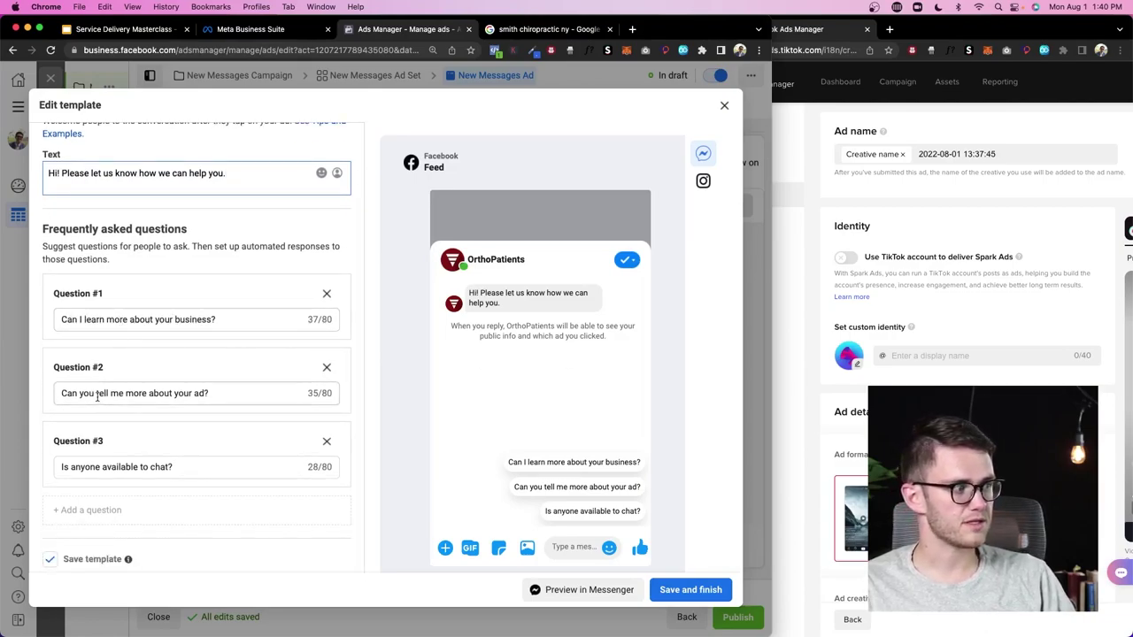
triple_click(160, 467)
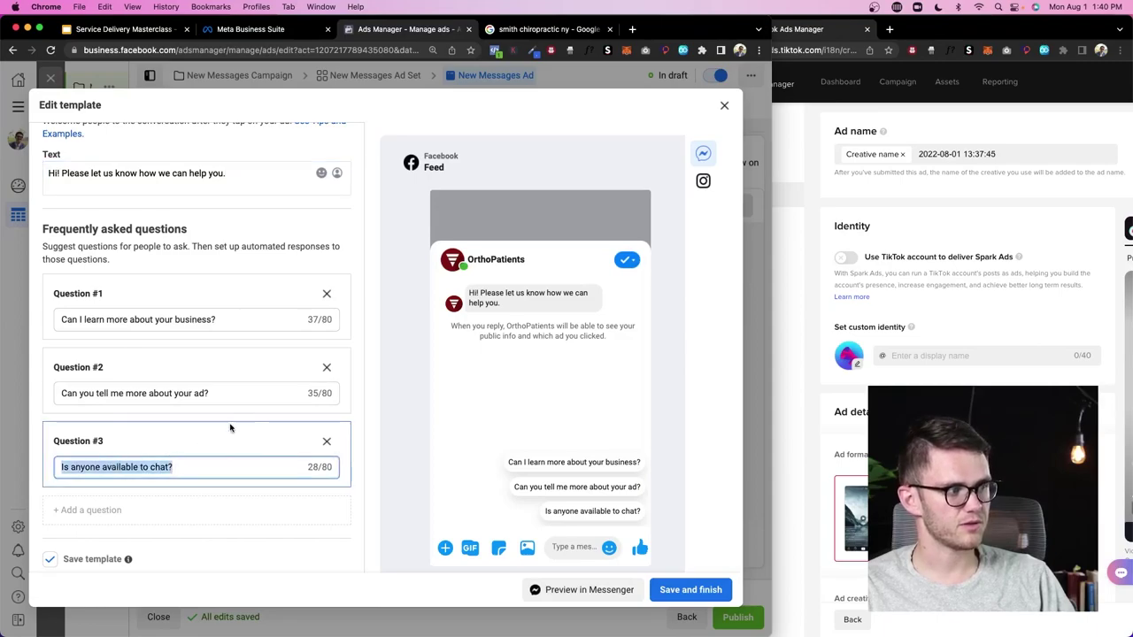
scroll(203, 407, down, 2)
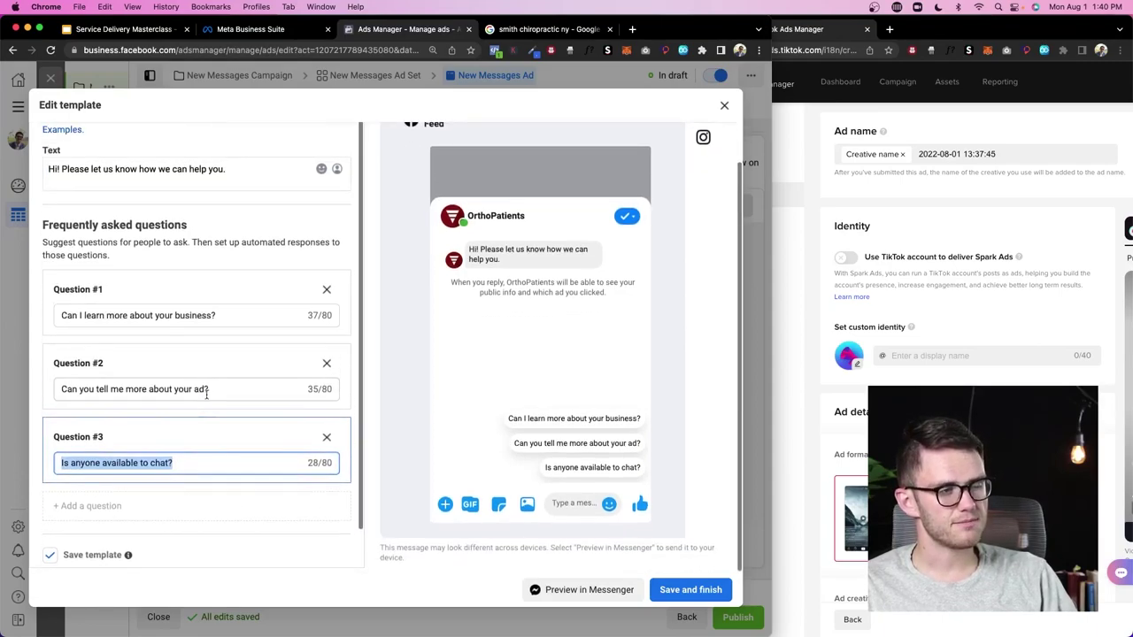
scroll(224, 361, down, 1)
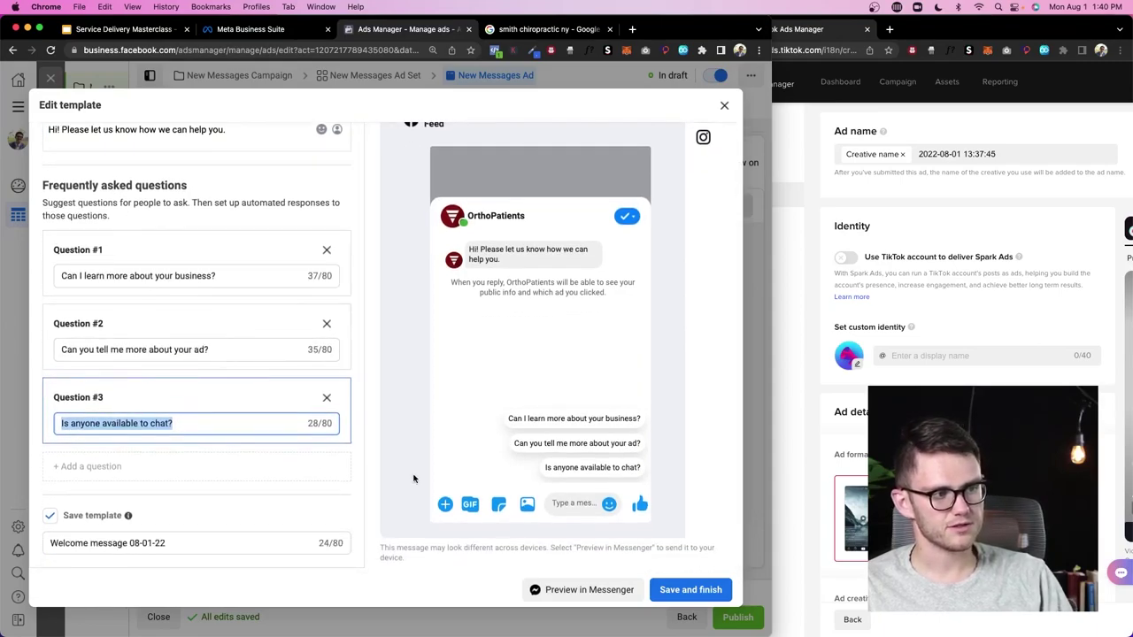
click(723, 105)
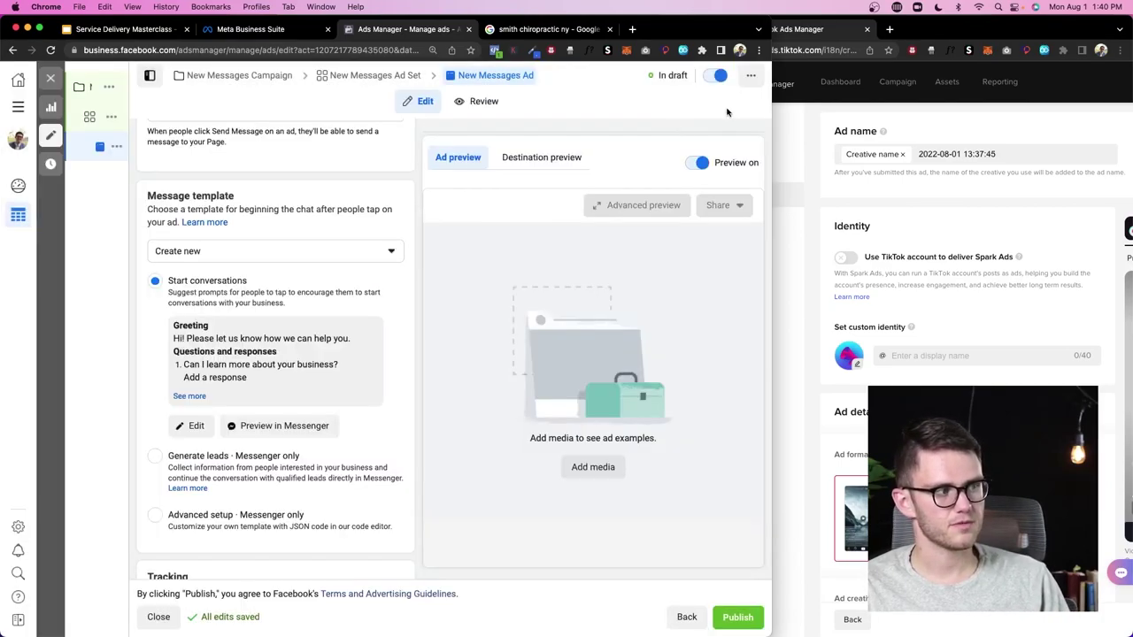
Choose the Generate leads message template for Messenger only, start creating a template, and examine its Welcome message section
click(155, 456)
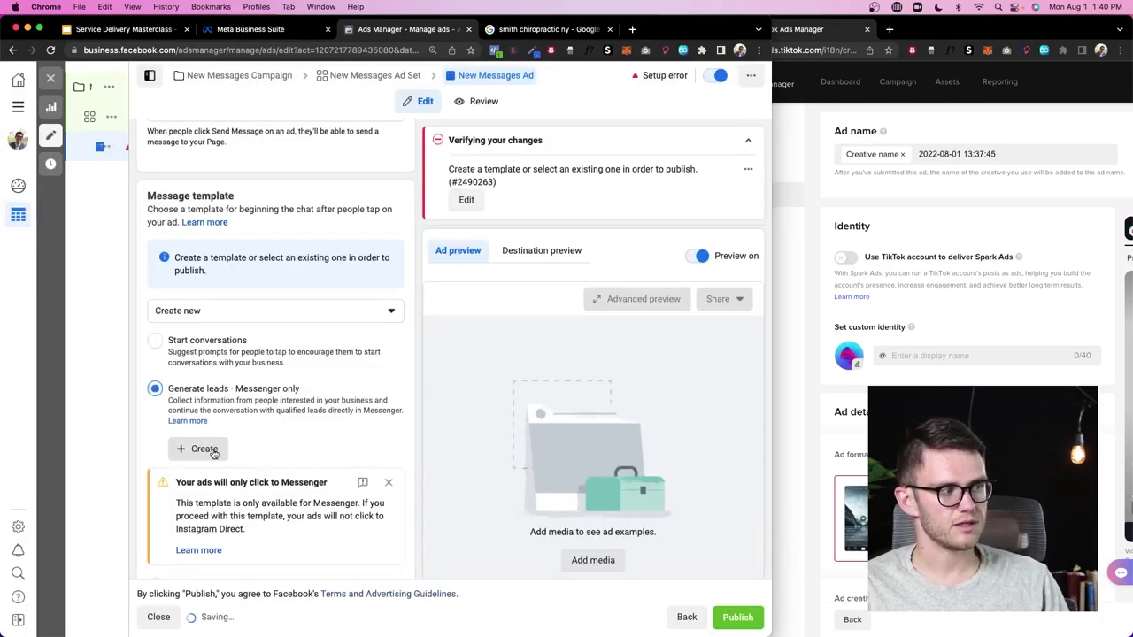
click(200, 449)
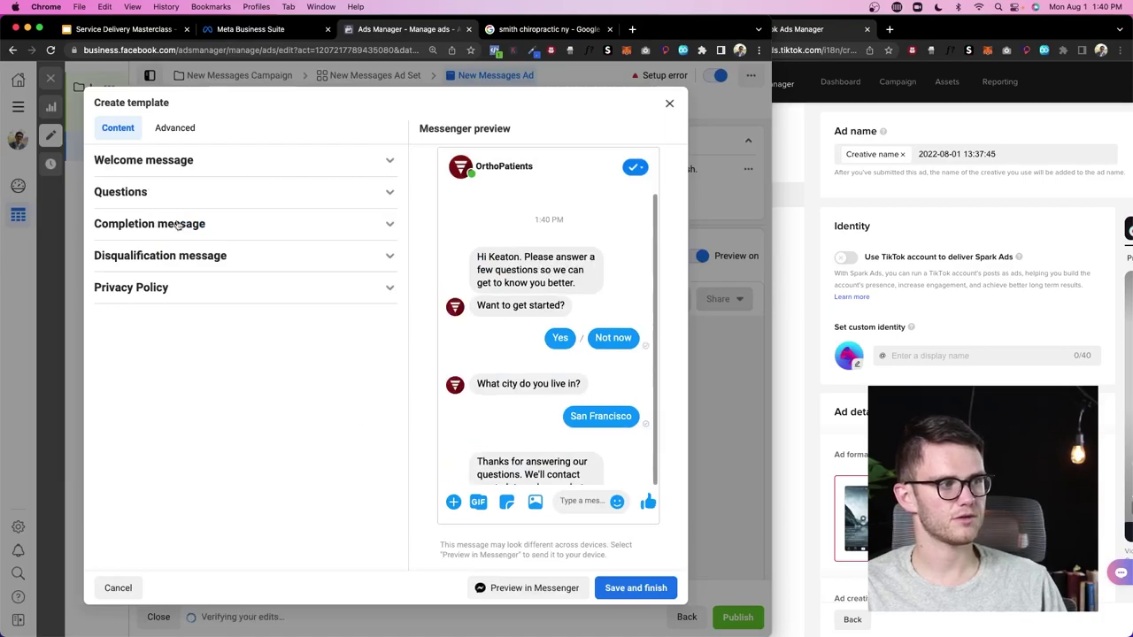
click(226, 157)
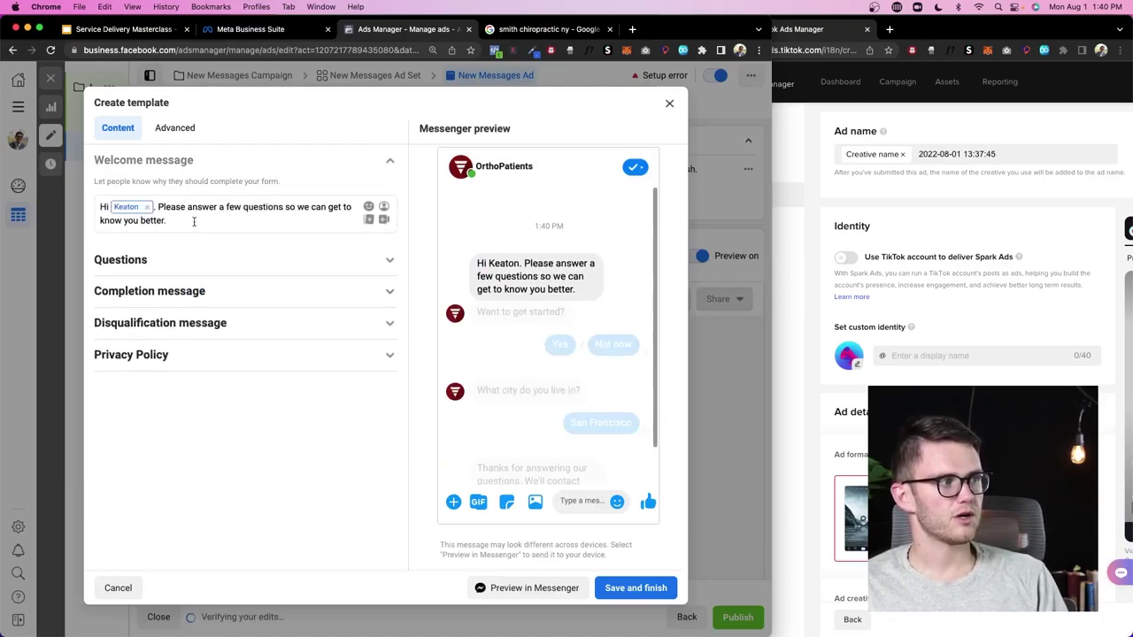
drag(207, 225, 174, 207)
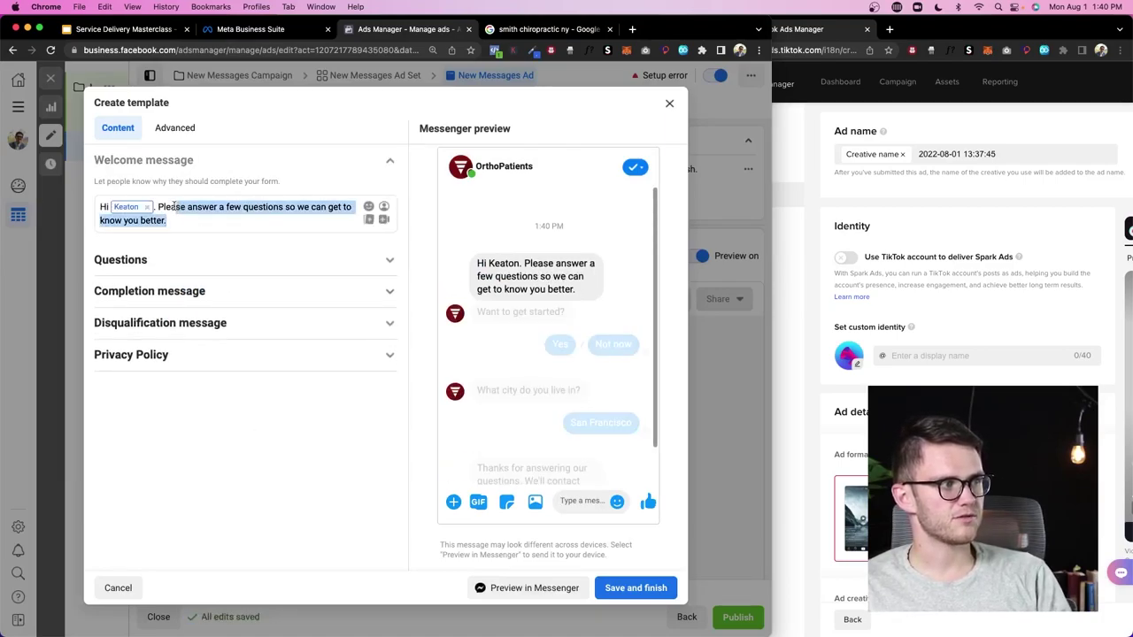
Examine the template's Questions, Completion message and Disqualification message sections, including where each answer option leads
click(210, 265)
scroll(225, 318, down, 5)
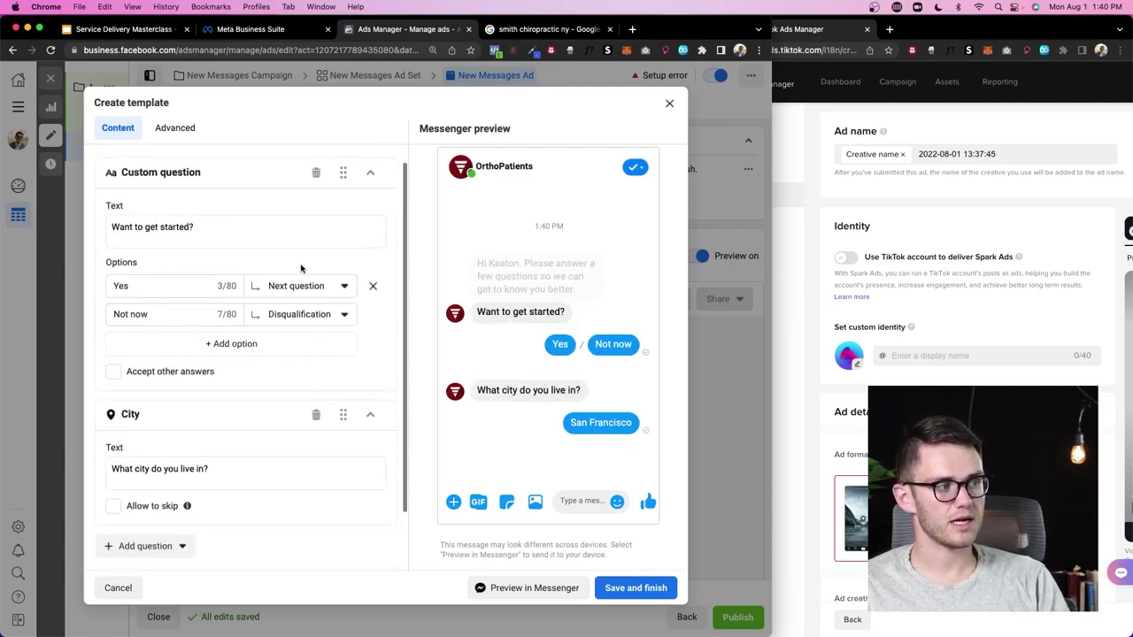
click(284, 503)
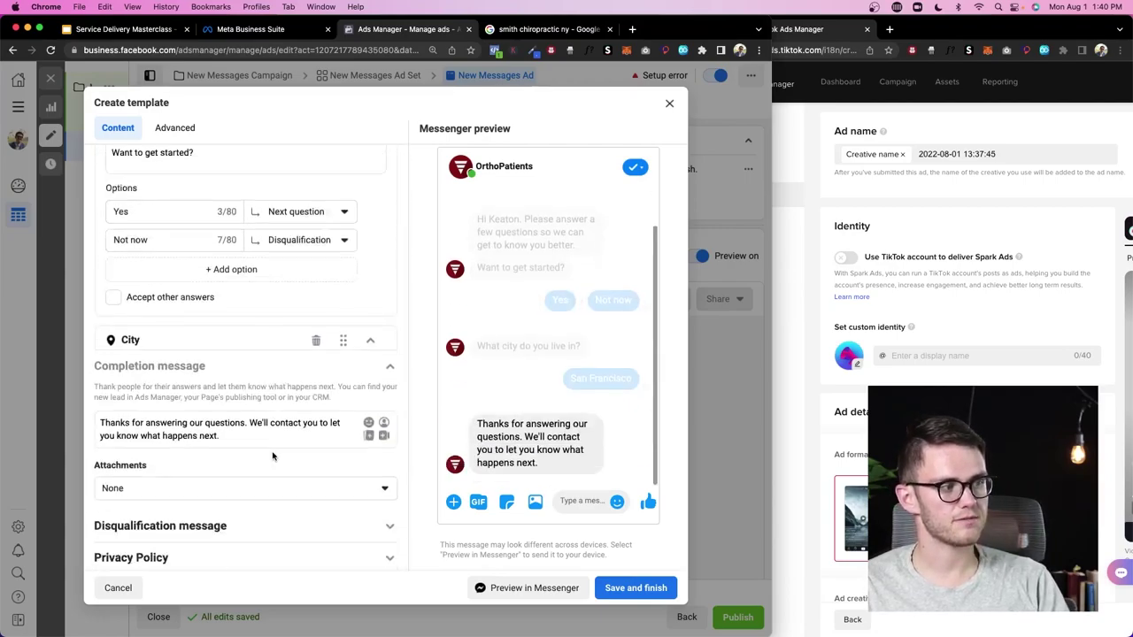
click(284, 376)
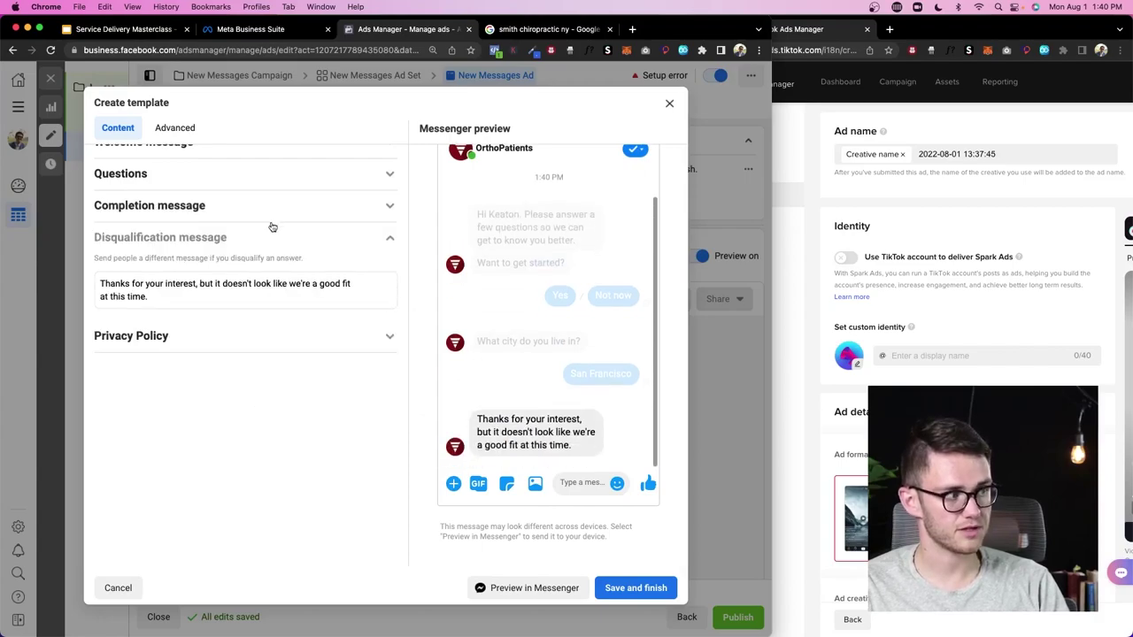
click(275, 221)
click(245, 177)
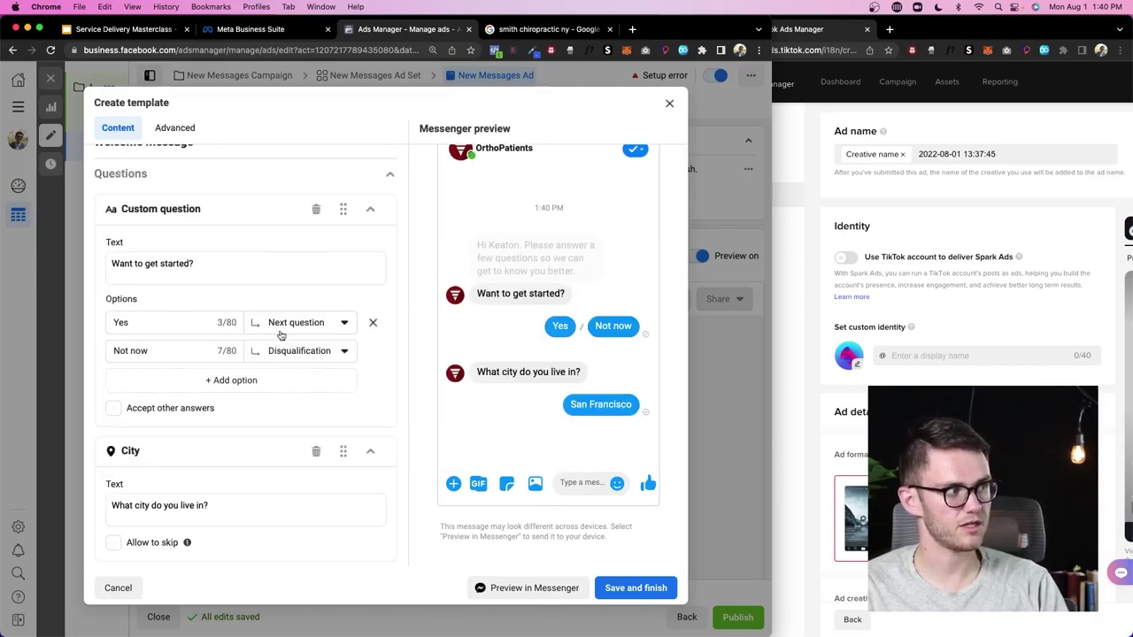
Add Phone number and Email questions to the lead template after the City question
scroll(226, 411, down, 2)
scroll(225, 411, down, 3)
click(164, 433)
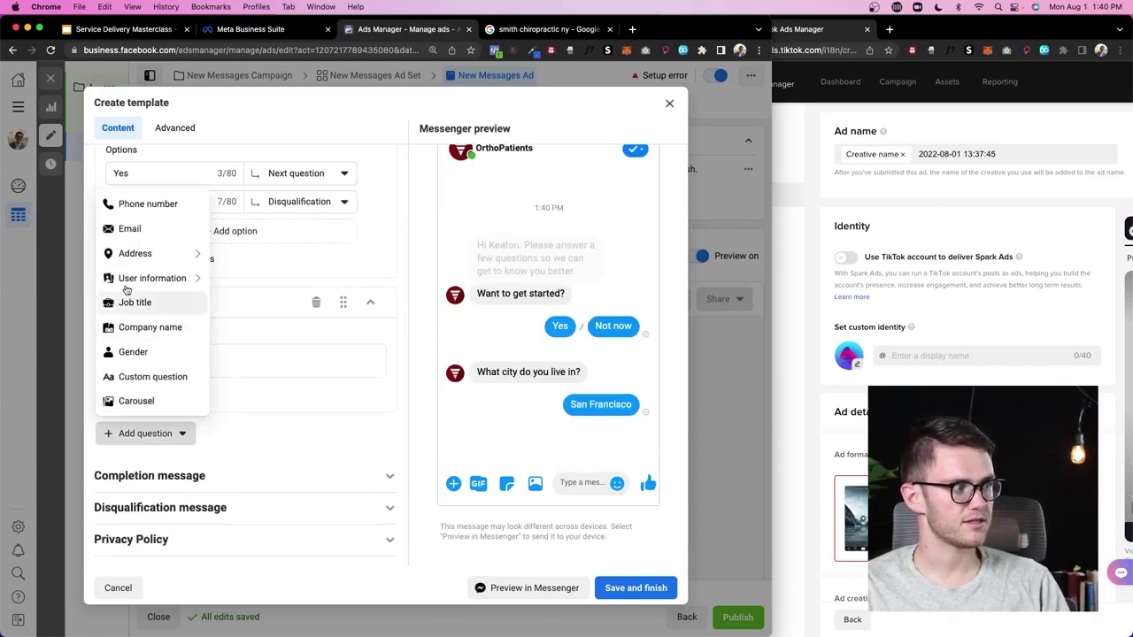
click(147, 204)
click(168, 433)
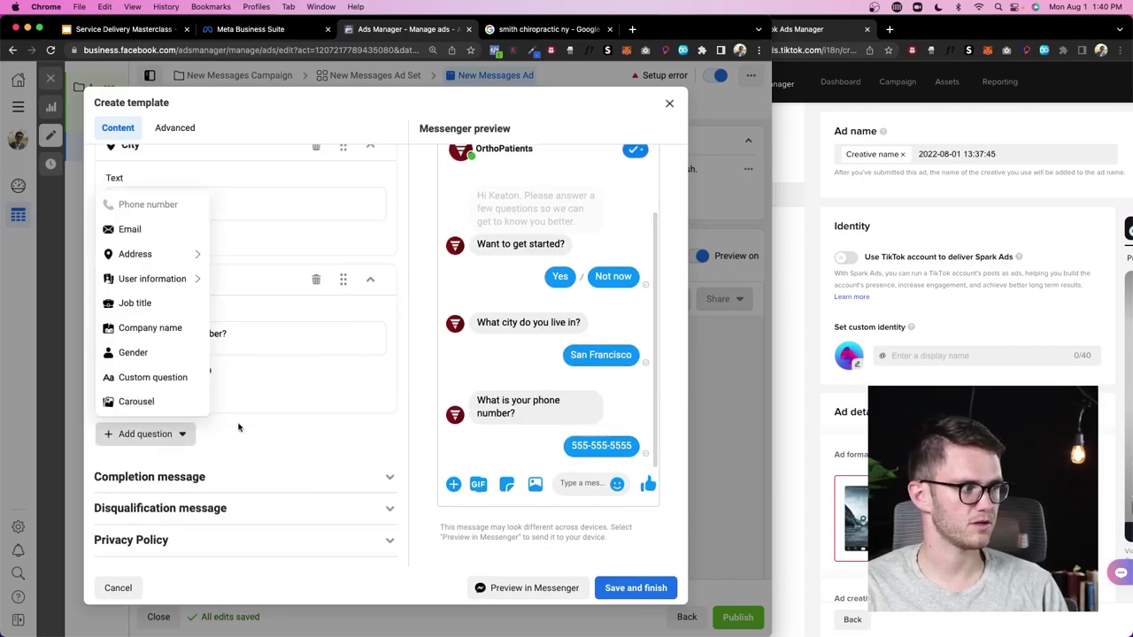
mouse_move(166, 257)
click(129, 229)
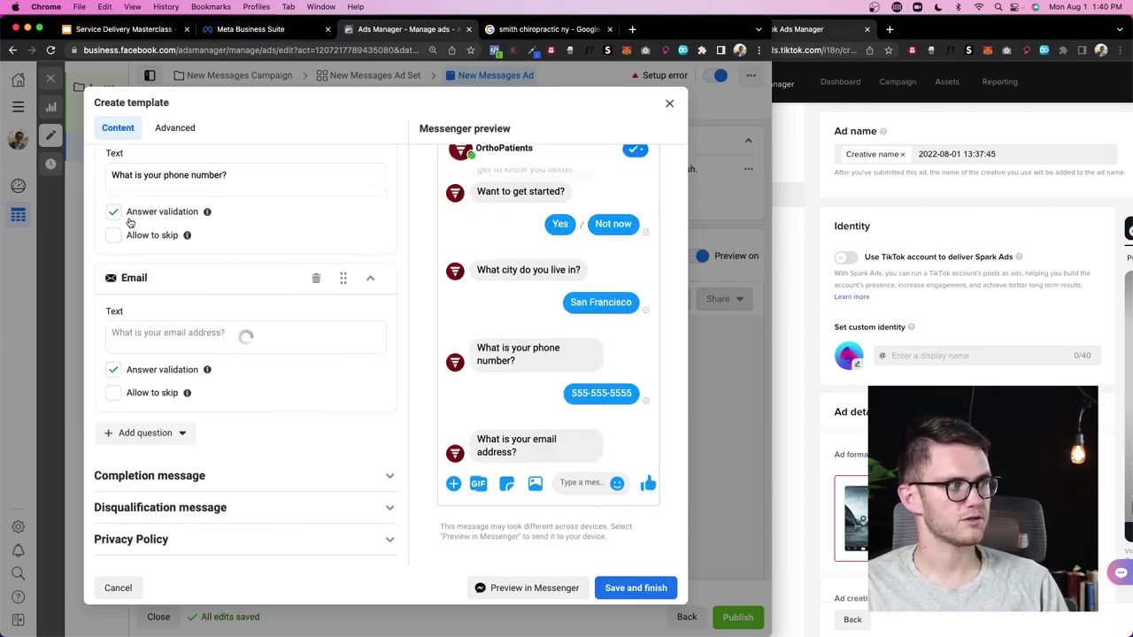
Review the full question sequence of the lead template and close it without saving
scroll(316, 248, up, 5)
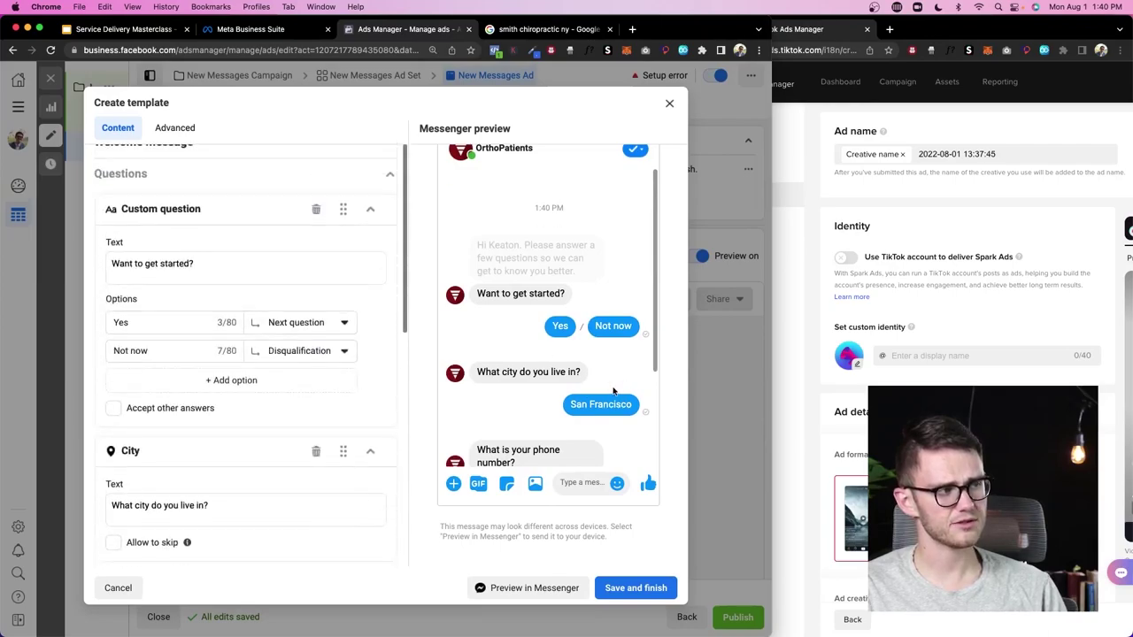
scroll(361, 361, down, 5)
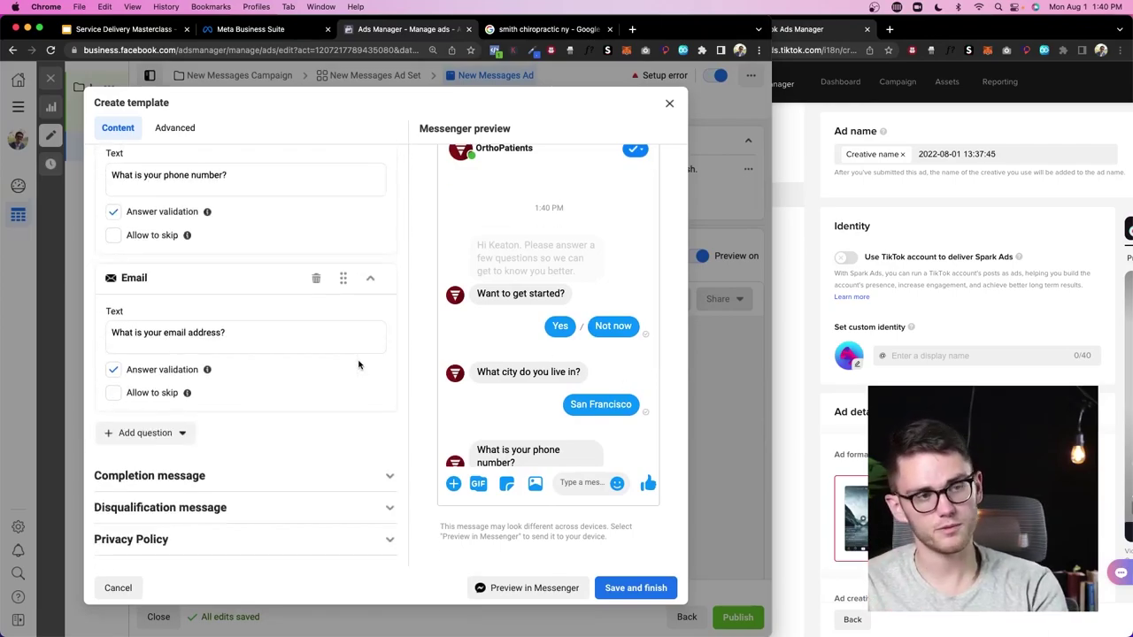
click(670, 105)
click(545, 311)
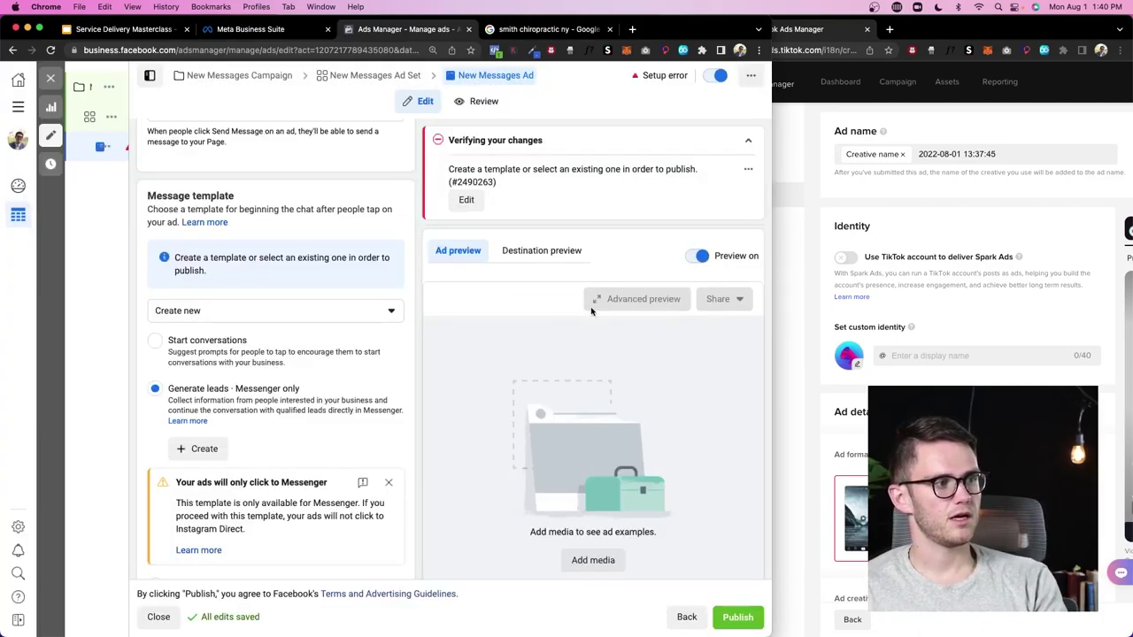
Examine the messages ad's creative section, including media, primary text, headline, description and call to action
scroll(324, 266, up, 7)
scroll(253, 325, down, 3)
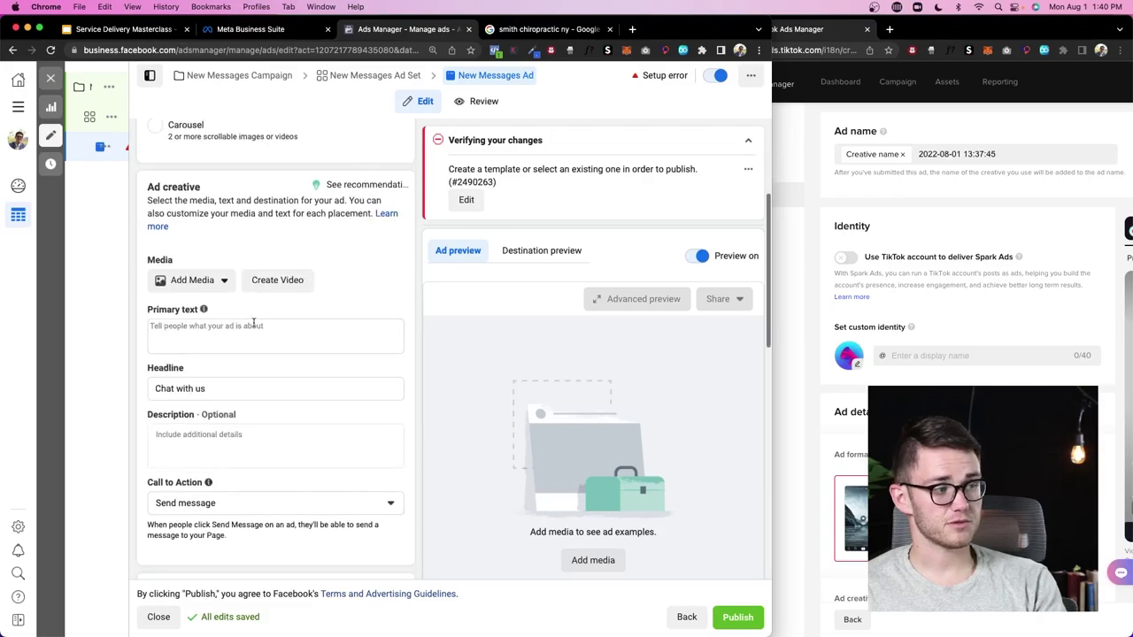
click(253, 337)
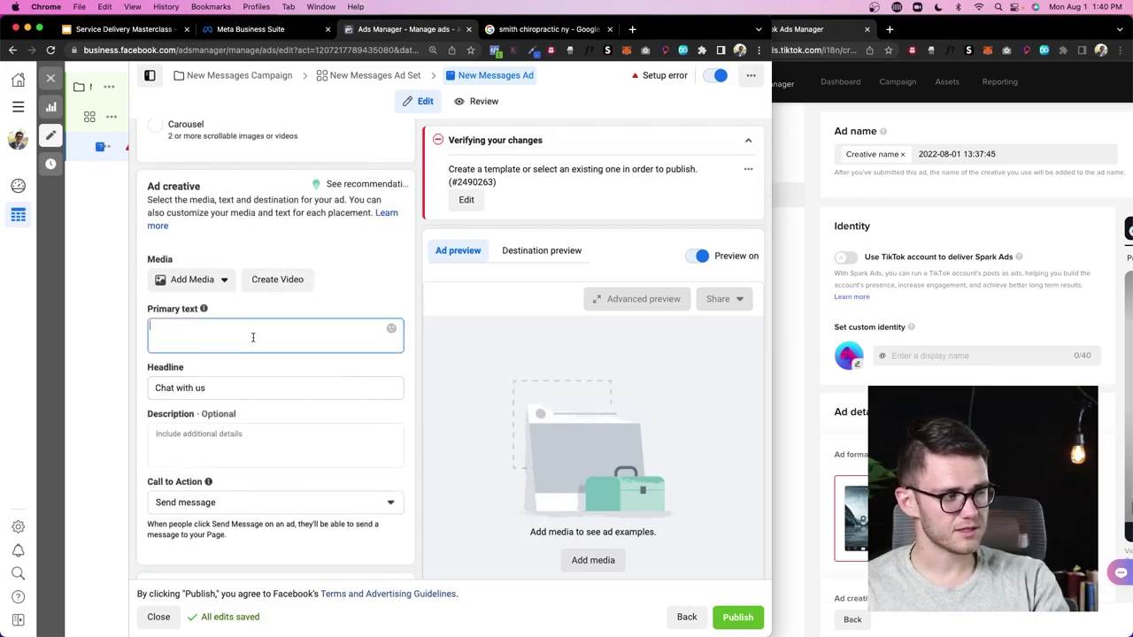
scroll(401, 372, up, 3)
scroll(177, 336, down, 3)
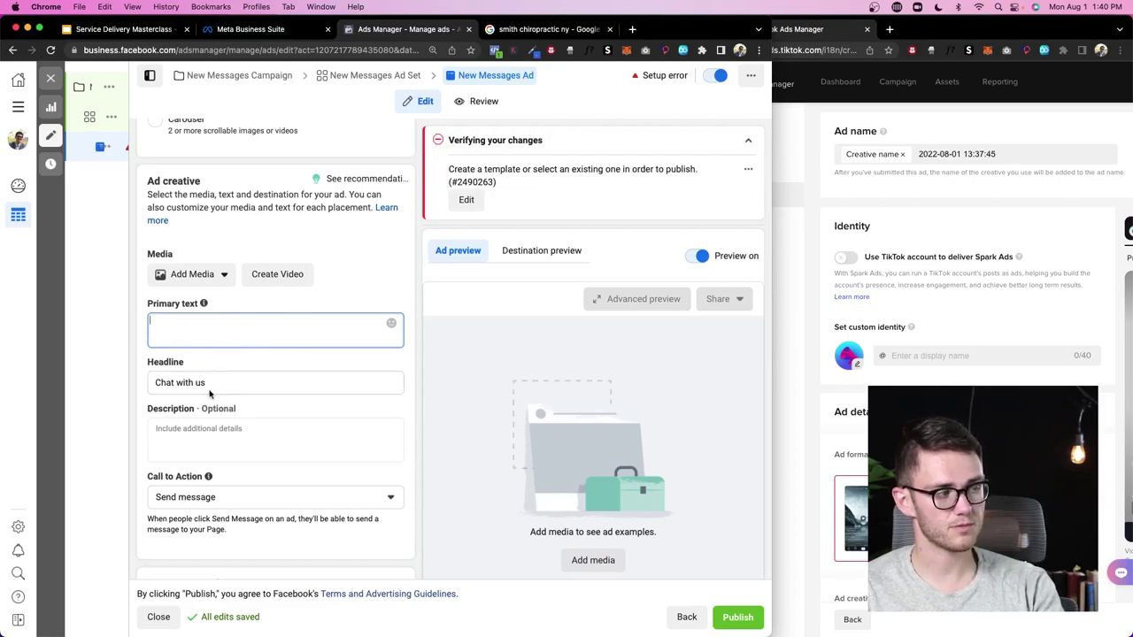
scroll(237, 411, down, 1)
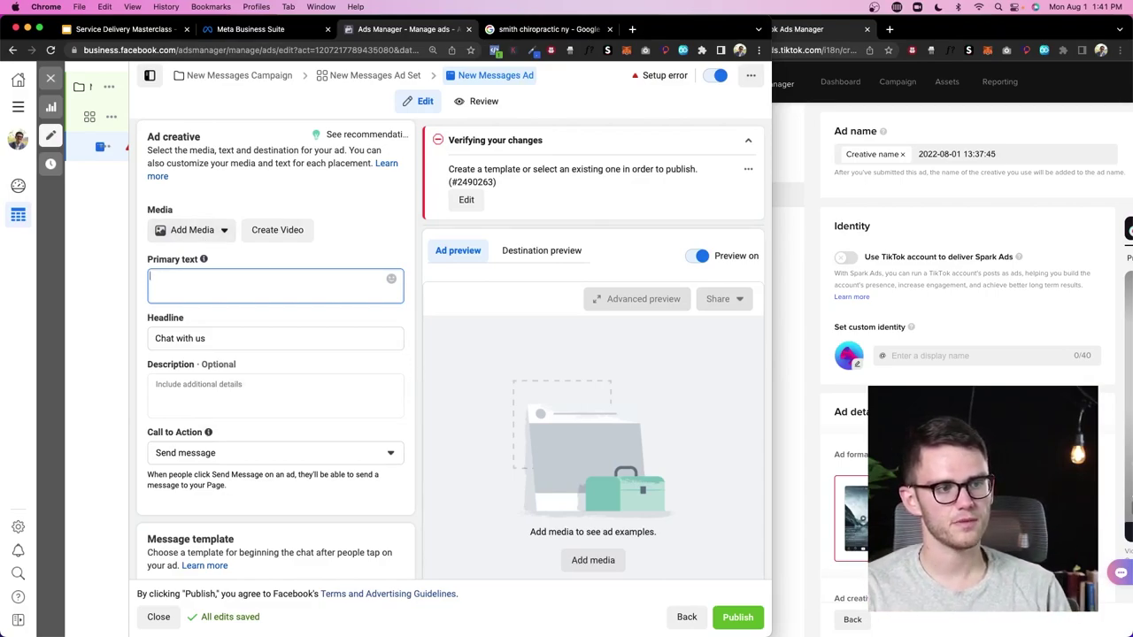
Switch to the TikTok Ads Manager window and move it so the whole ad setup page is in view
key(super+grave)
drag(678, 412, 118, 393)
scroll(415, 354, down, 1)
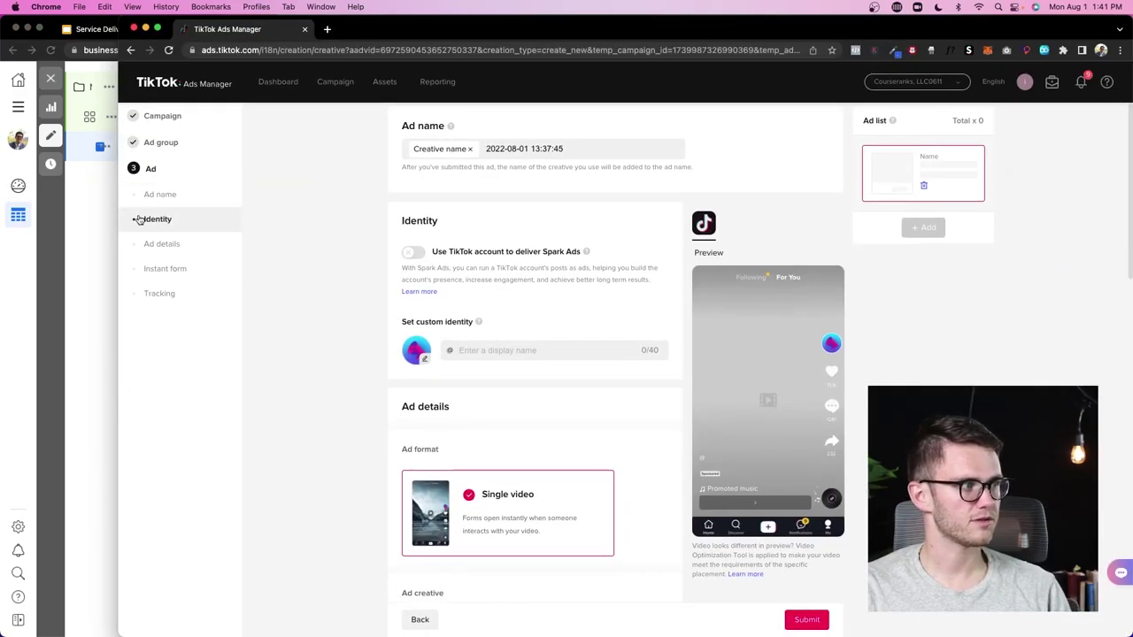
scroll(381, 241, up, 1)
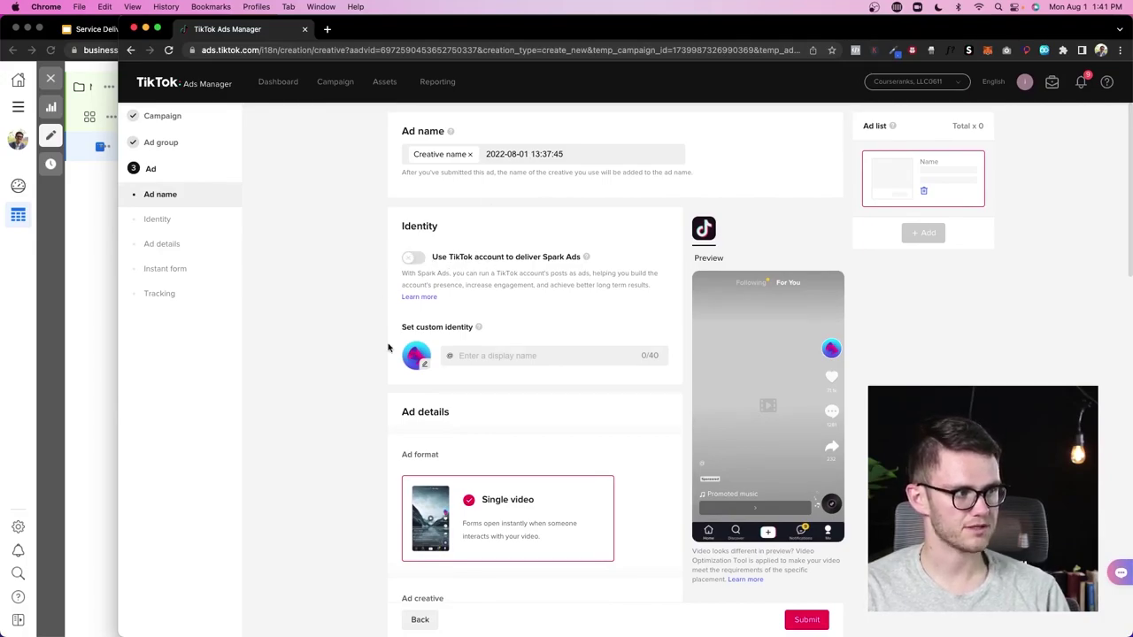
Start creating an instant form for the TikTok ad, compare the Classic and Advanced form types, and continue with Advanced form
scroll(388, 348, down, 10)
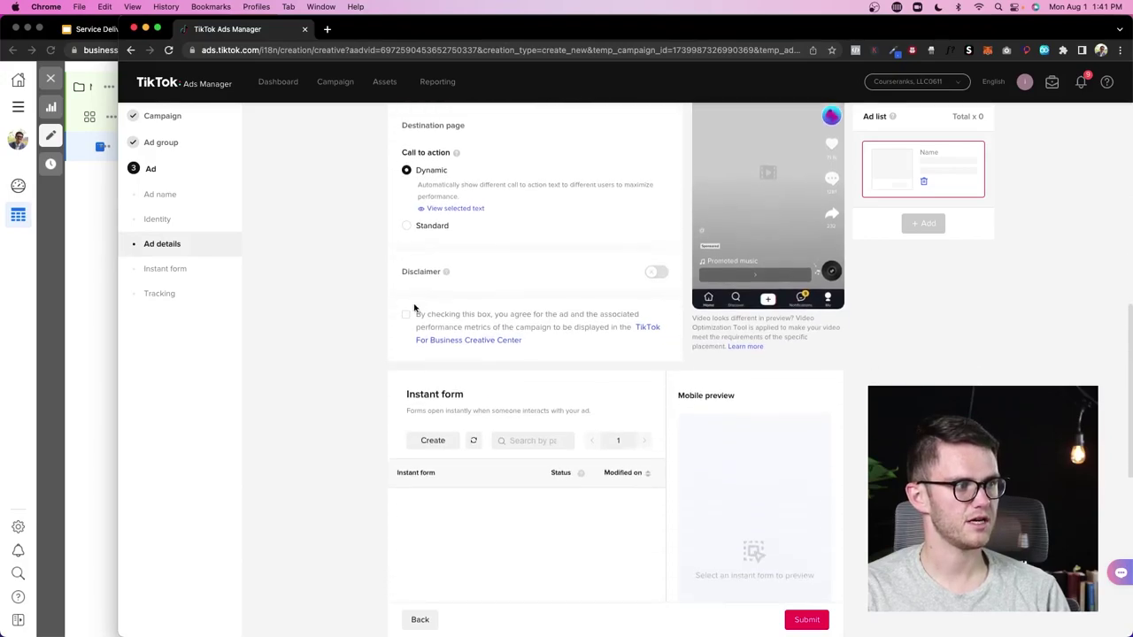
scroll(414, 307, down, 3)
click(433, 310)
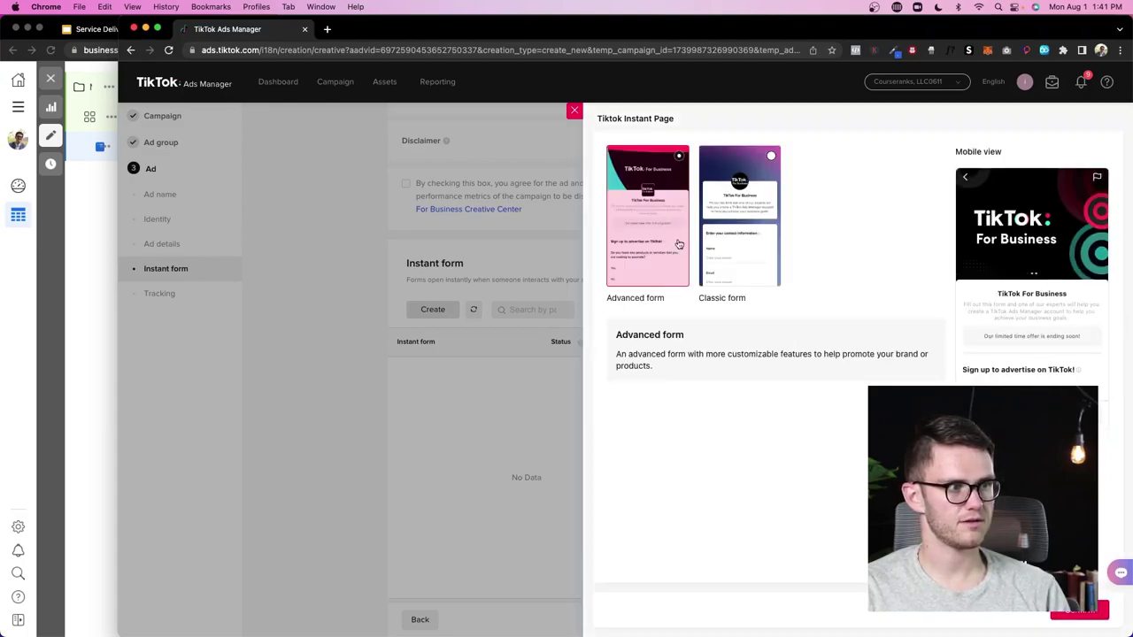
click(742, 242)
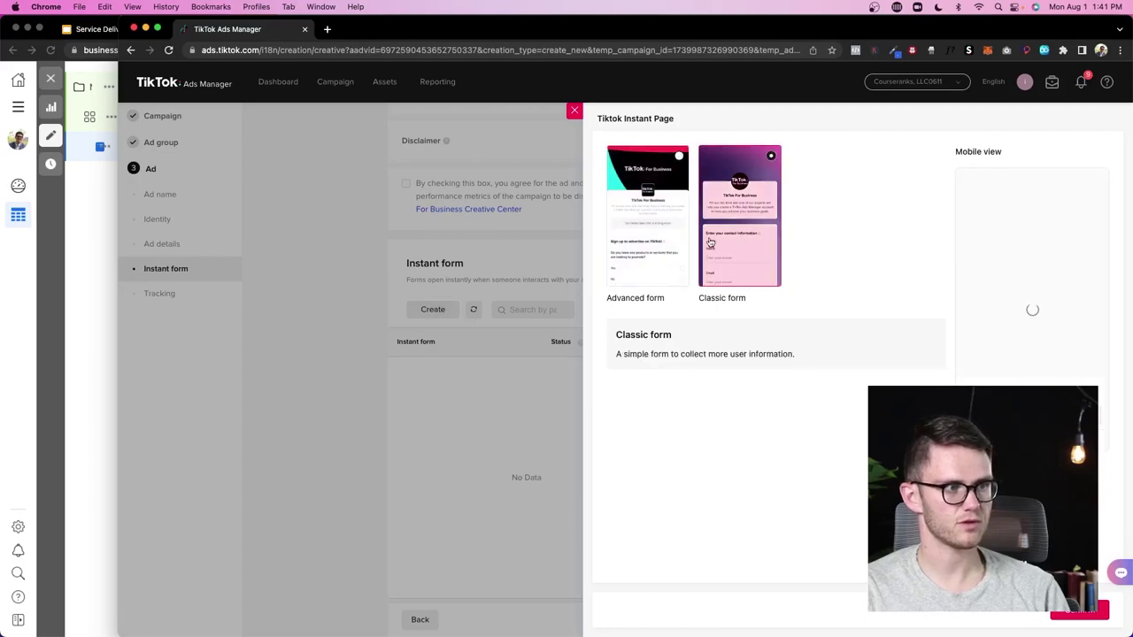
click(664, 241)
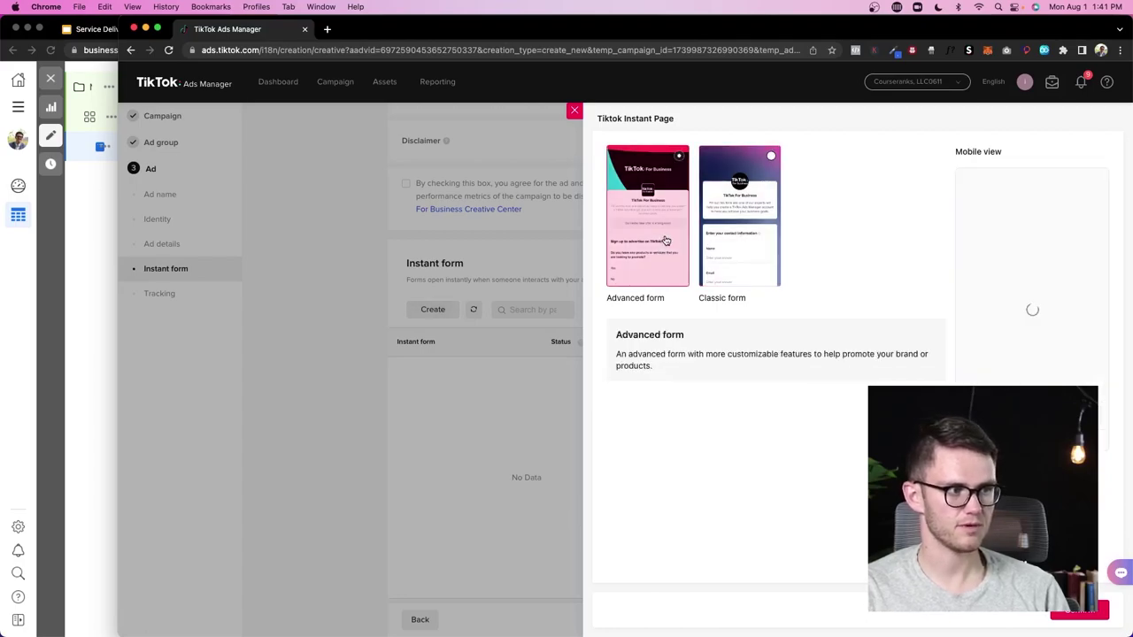
click(1078, 612)
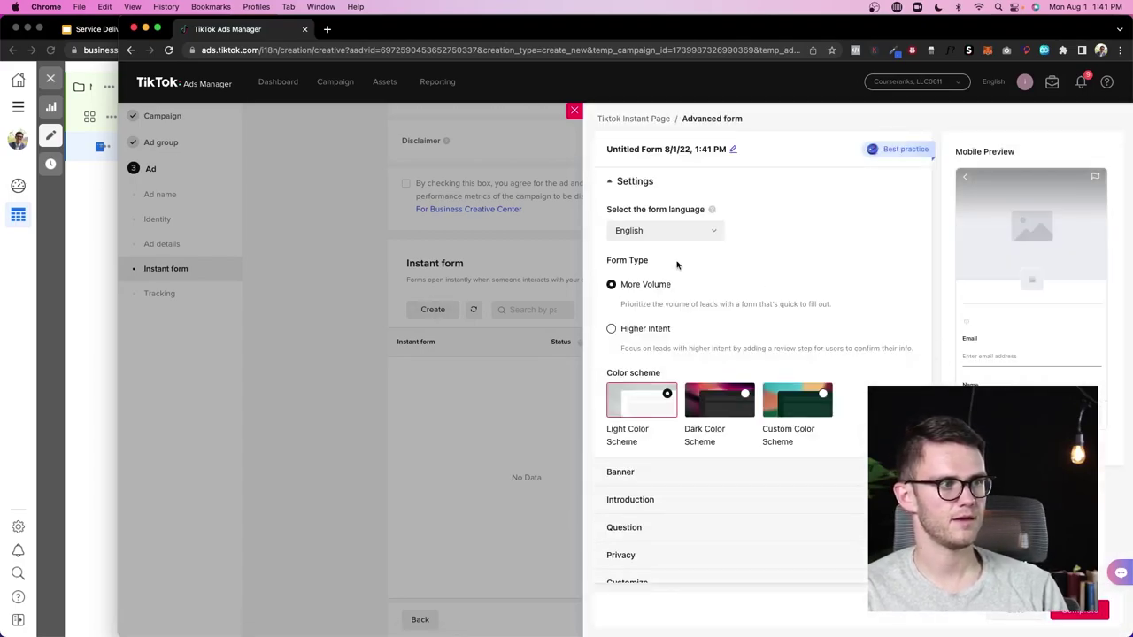
Set the form type to Higher Intent and apply the Dark Color Scheme
scroll(920, 345, down, 1)
scroll(683, 231, down, 1)
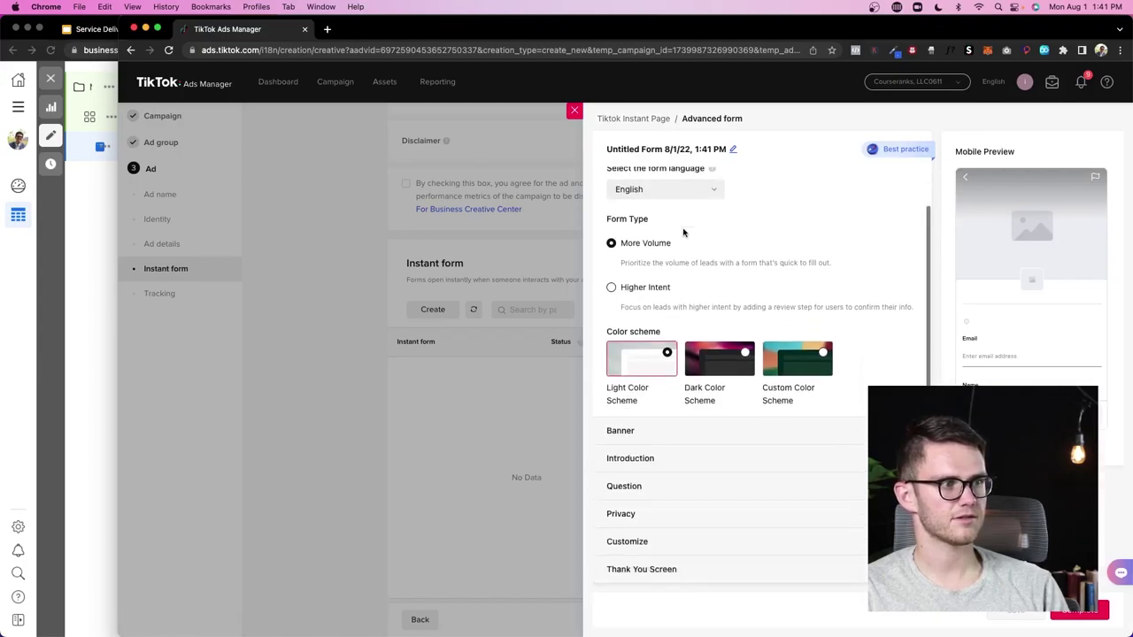
click(611, 289)
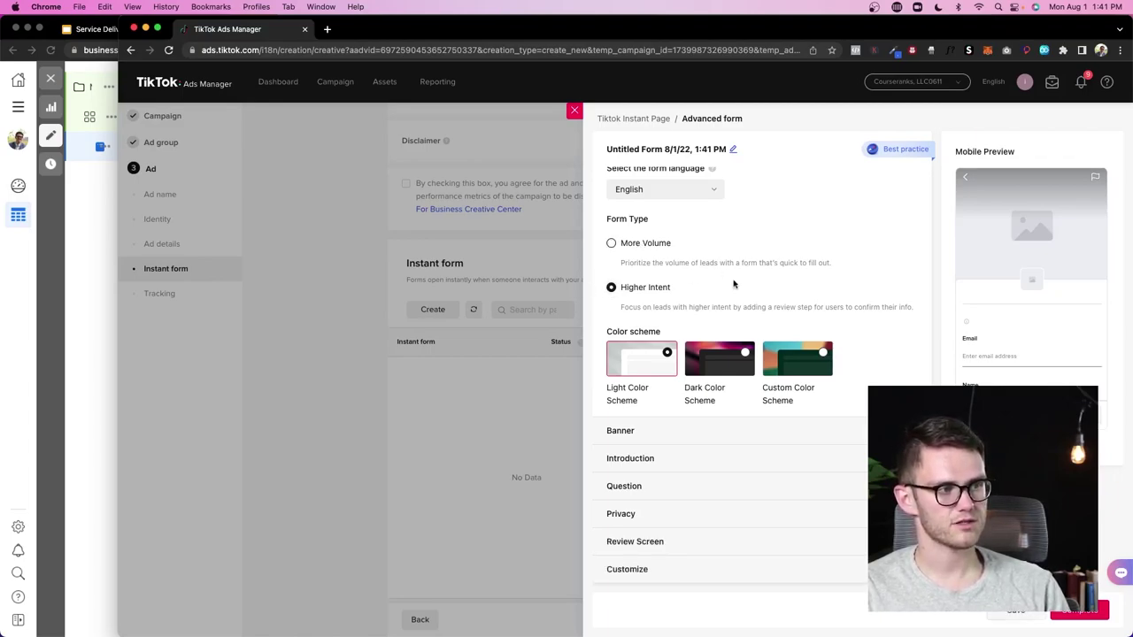
click(718, 365)
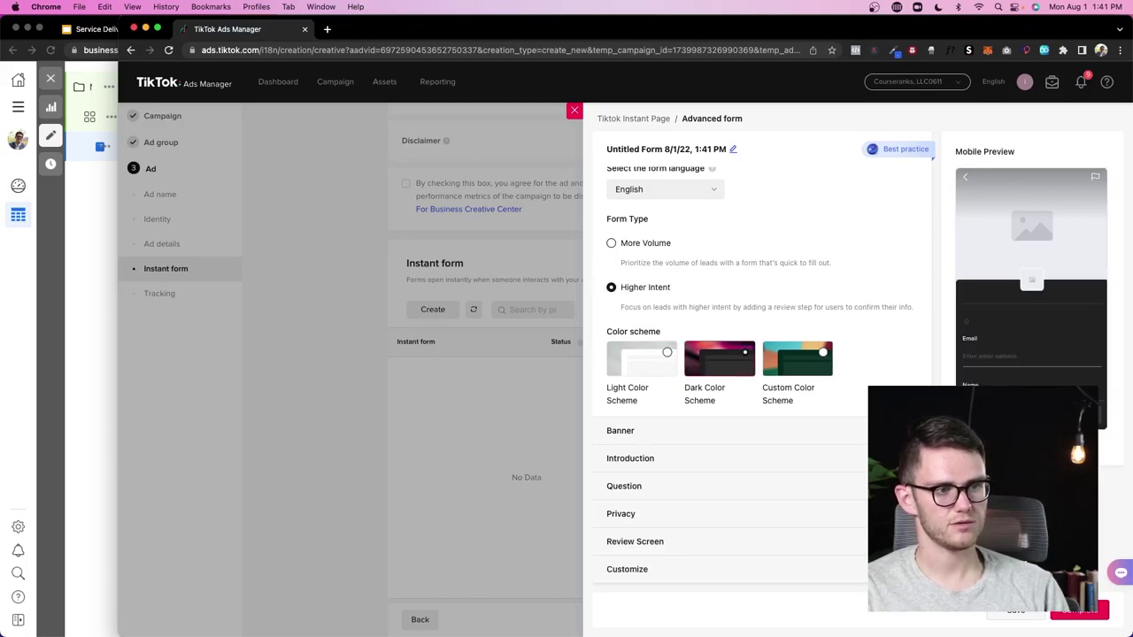
View the form's Banner options, then fill the Introduction with display name "kgSALIDHLaskhd" and headline "kha;sdjf;alksdjf"
click(760, 439)
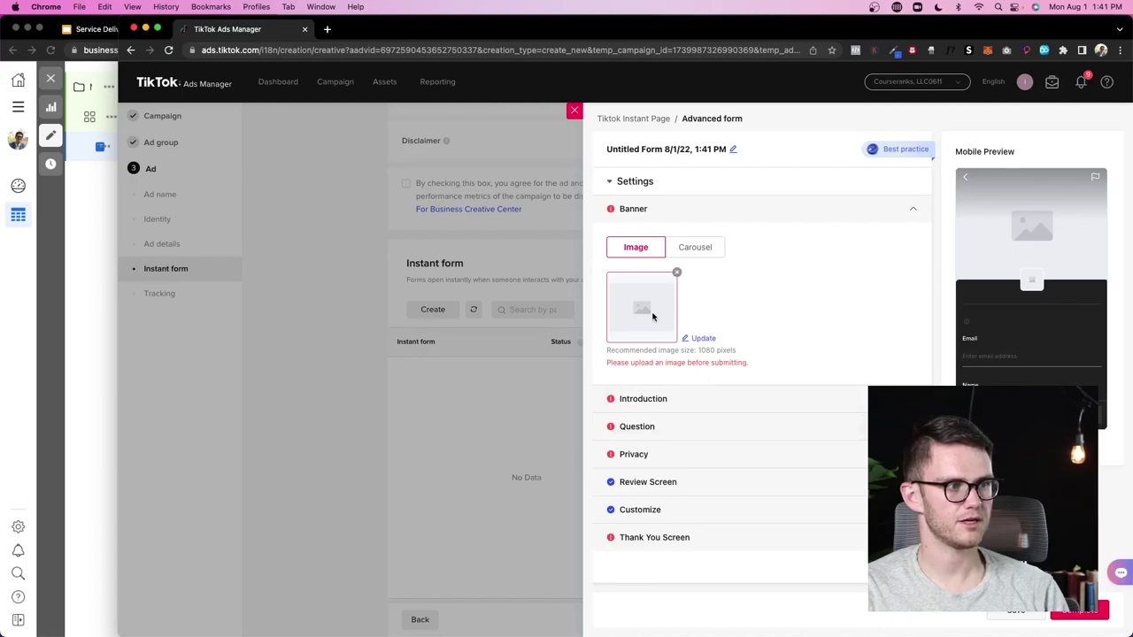
click(668, 402)
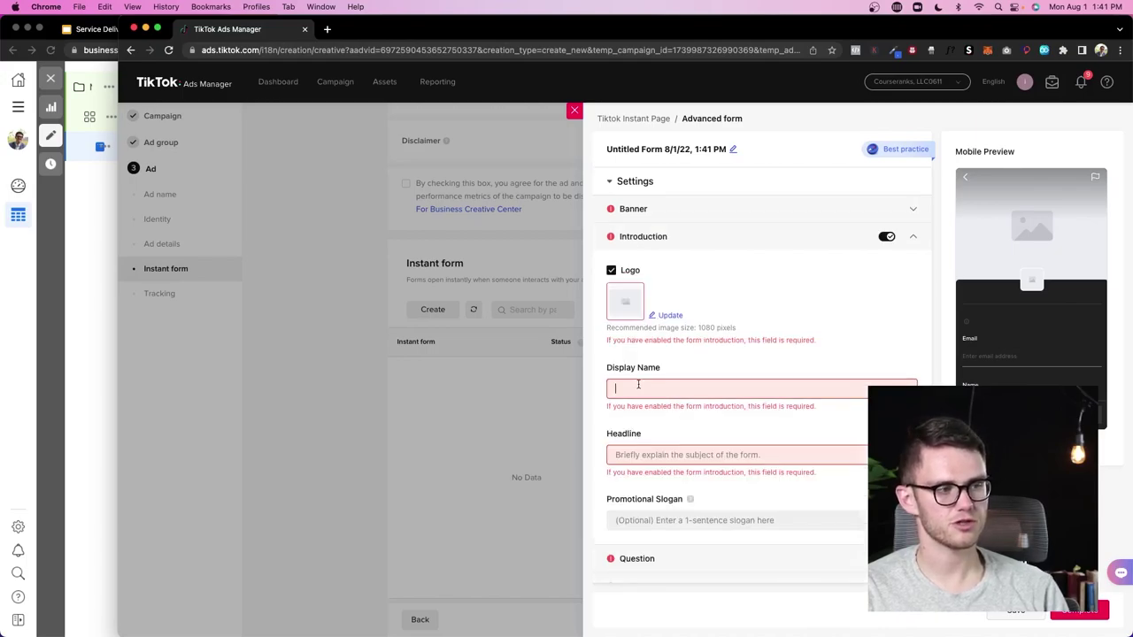
text(kgSALIDHLaskhd)
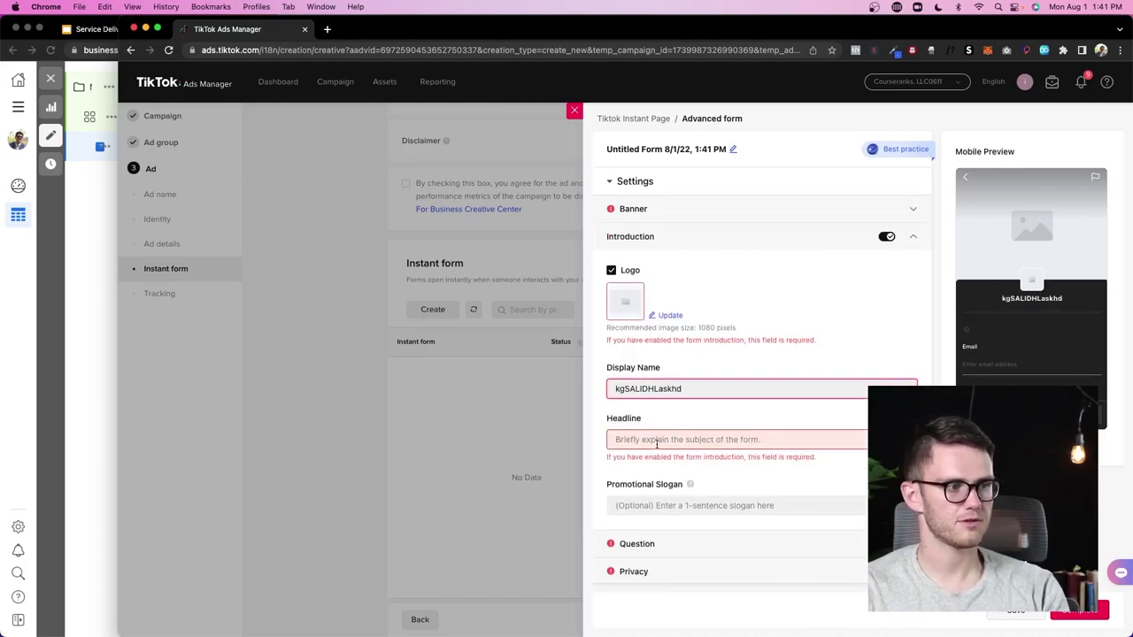
click(653, 437)
text(kha;sdjf;alksdjf)
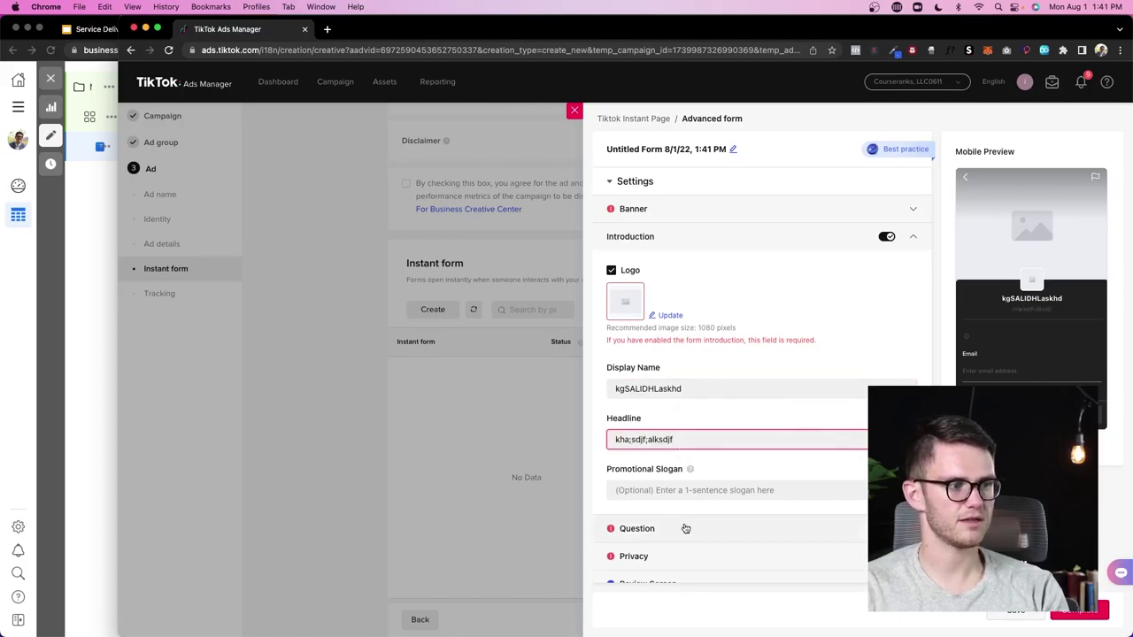
Add an Appointment Scheduling custom question to the form's Question section
click(655, 528)
scroll(768, 419, down, 2)
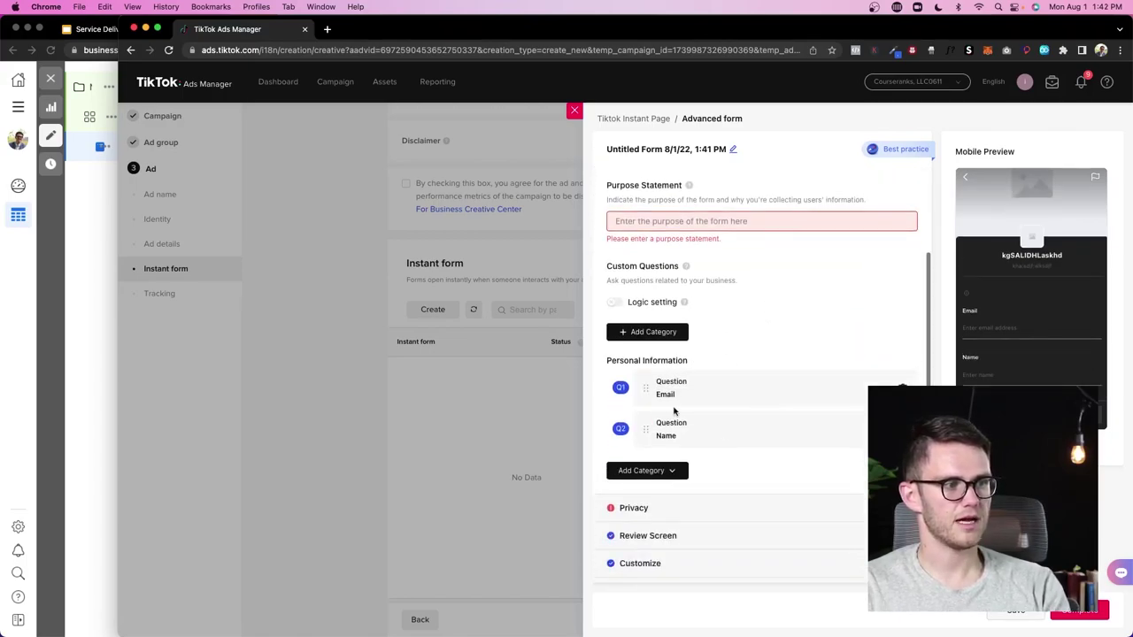
click(670, 470)
click(651, 333)
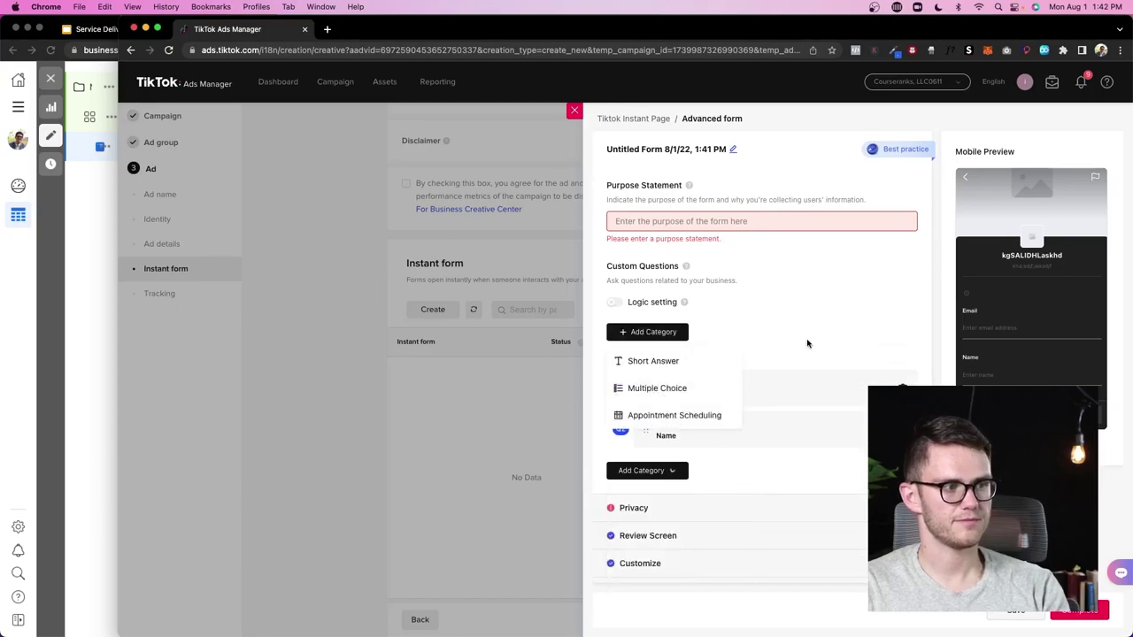
click(680, 415)
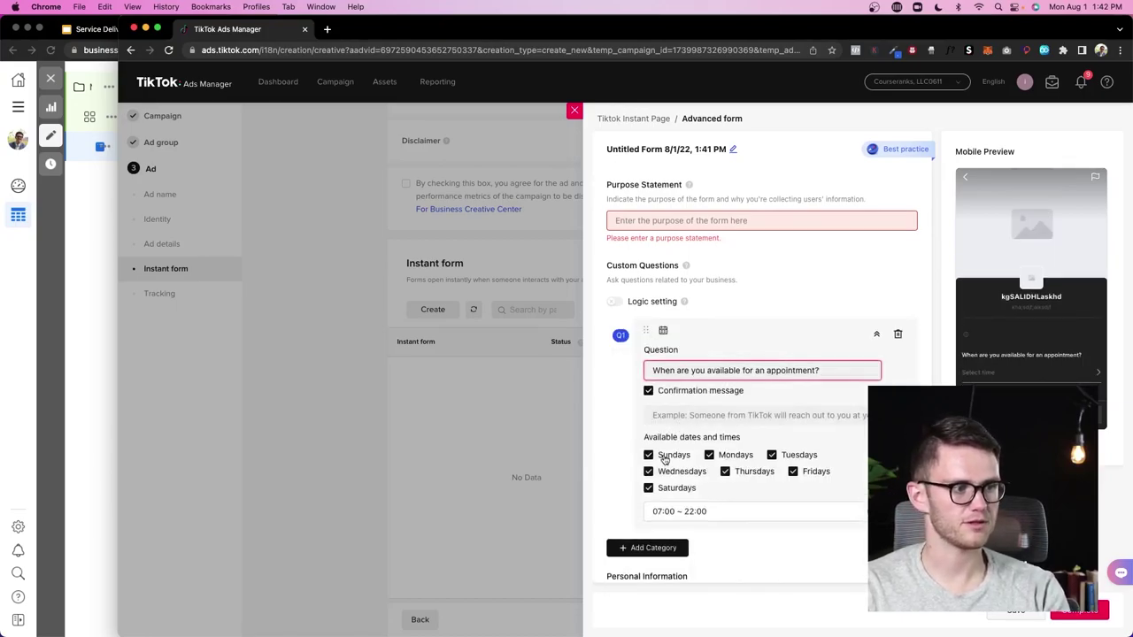
Add a blank text question below the appointment question in the form's Custom Questions
scroll(663, 460, down, 2)
click(650, 480)
click(675, 518)
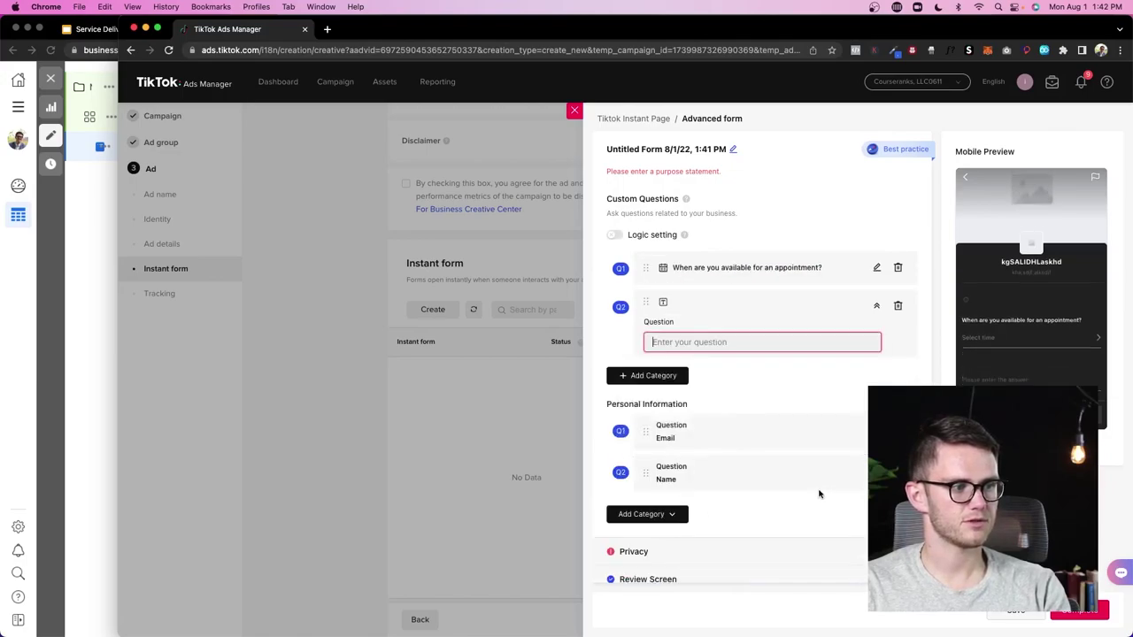
Add the Phone Number field from the Contact Information category to the form's Personal Information questions
scroll(652, 363, down, 2)
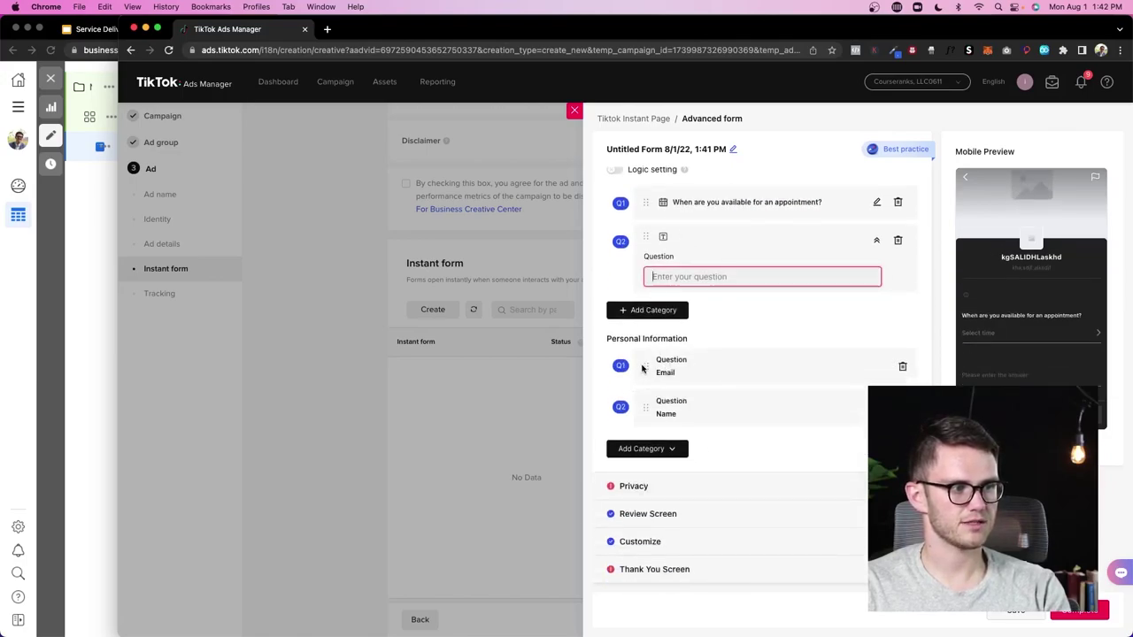
click(671, 450)
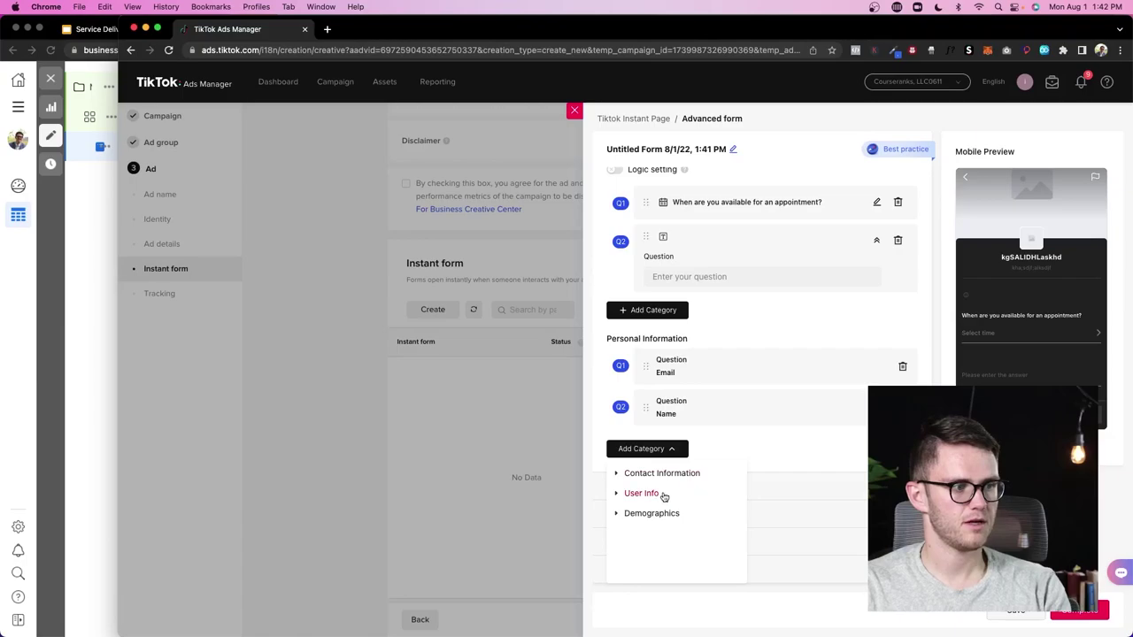
click(628, 474)
click(650, 492)
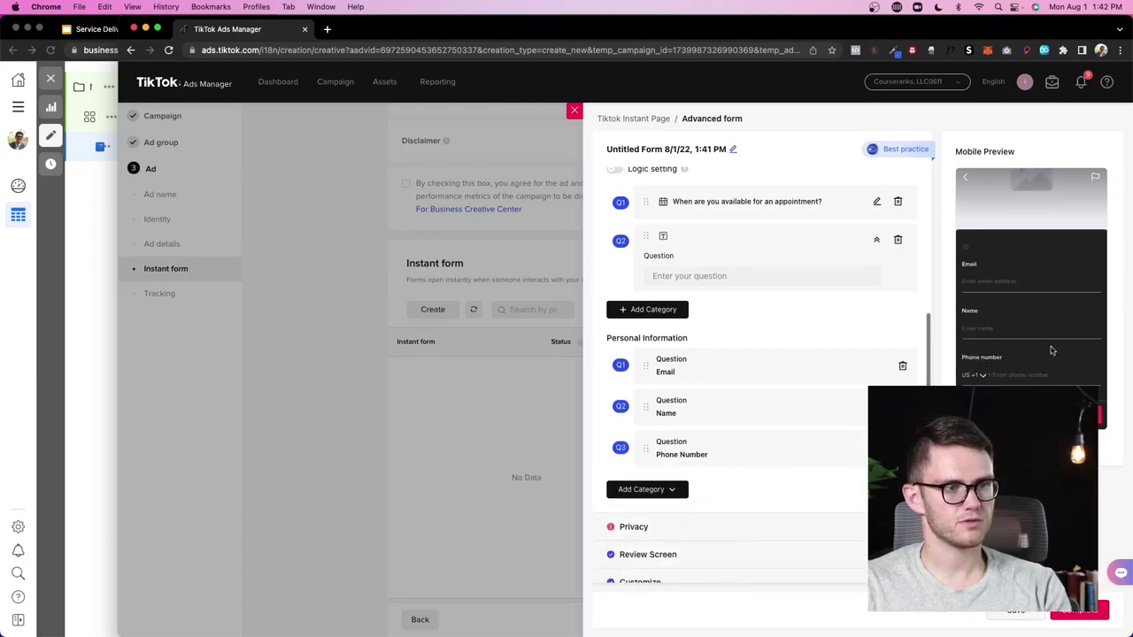
scroll(741, 473, down, 1)
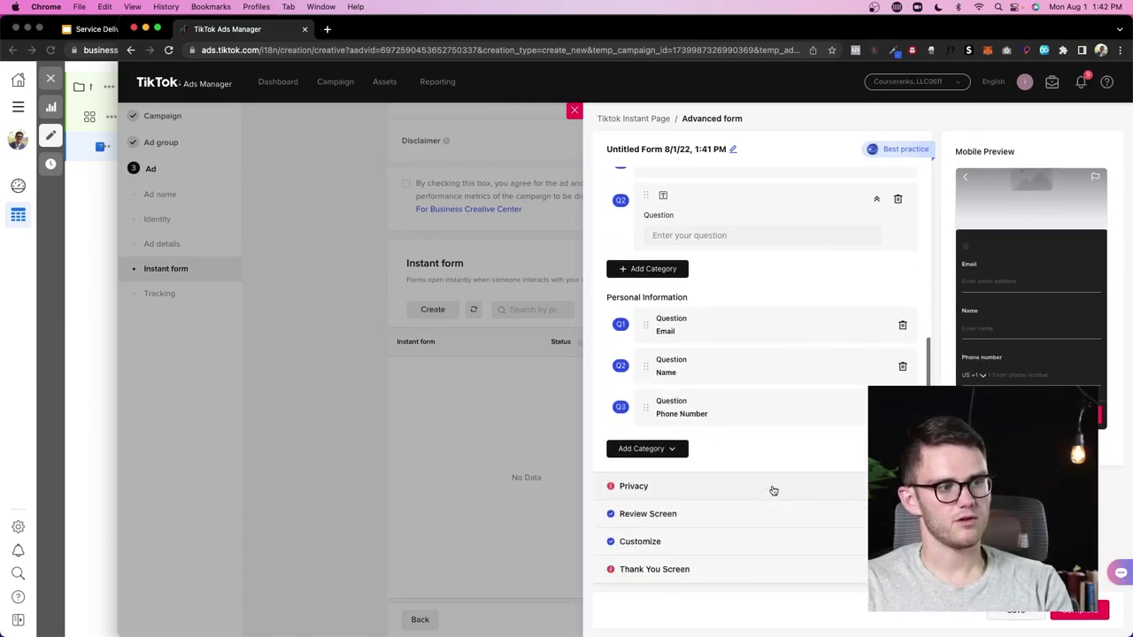
Look through the form's Privacy, Review Screen, Customize and Thank You Screen settings
click(771, 485)
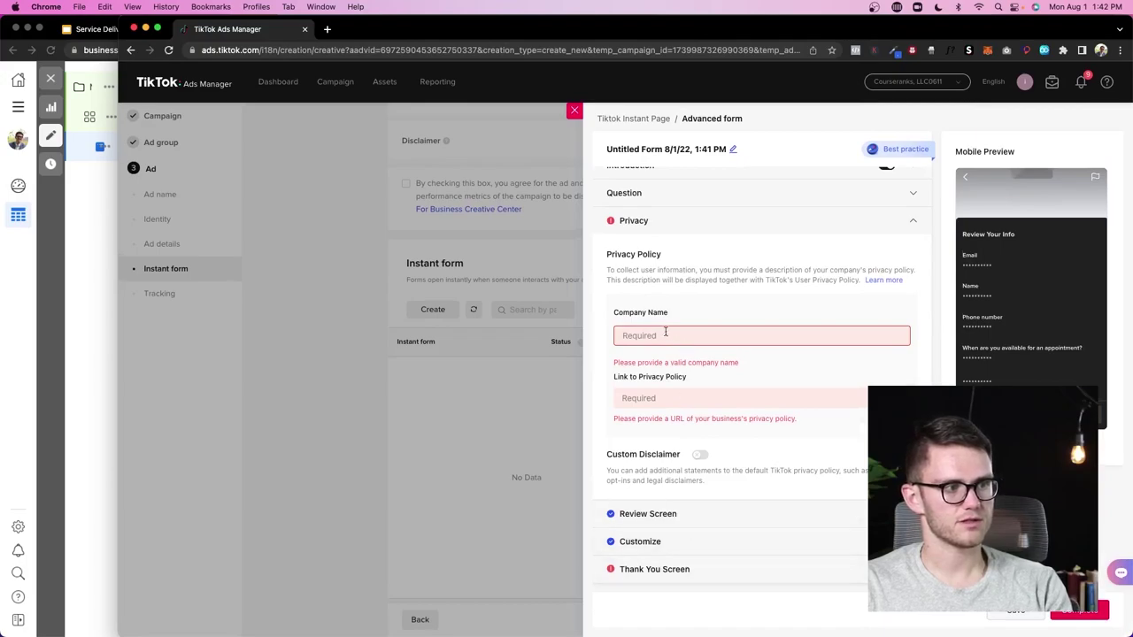
click(741, 525)
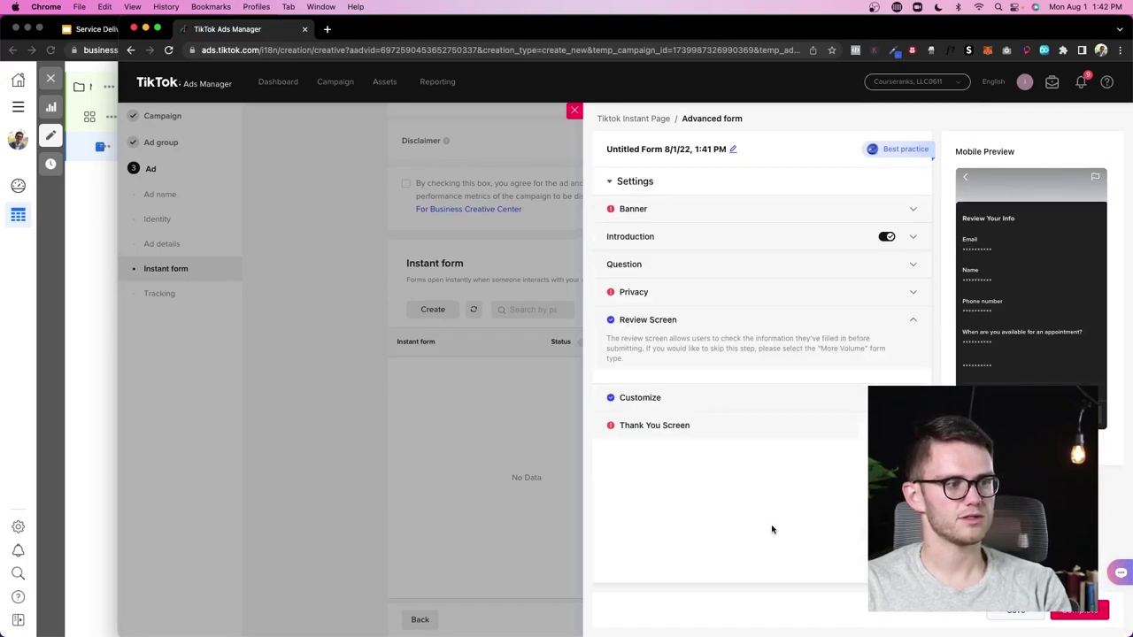
click(738, 398)
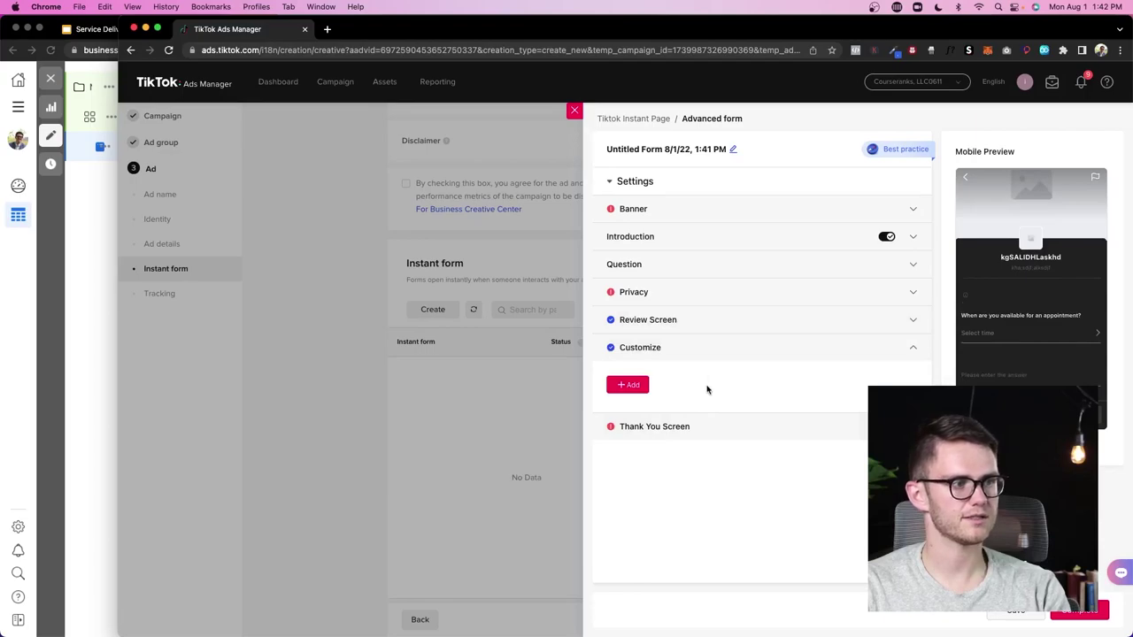
click(633, 390)
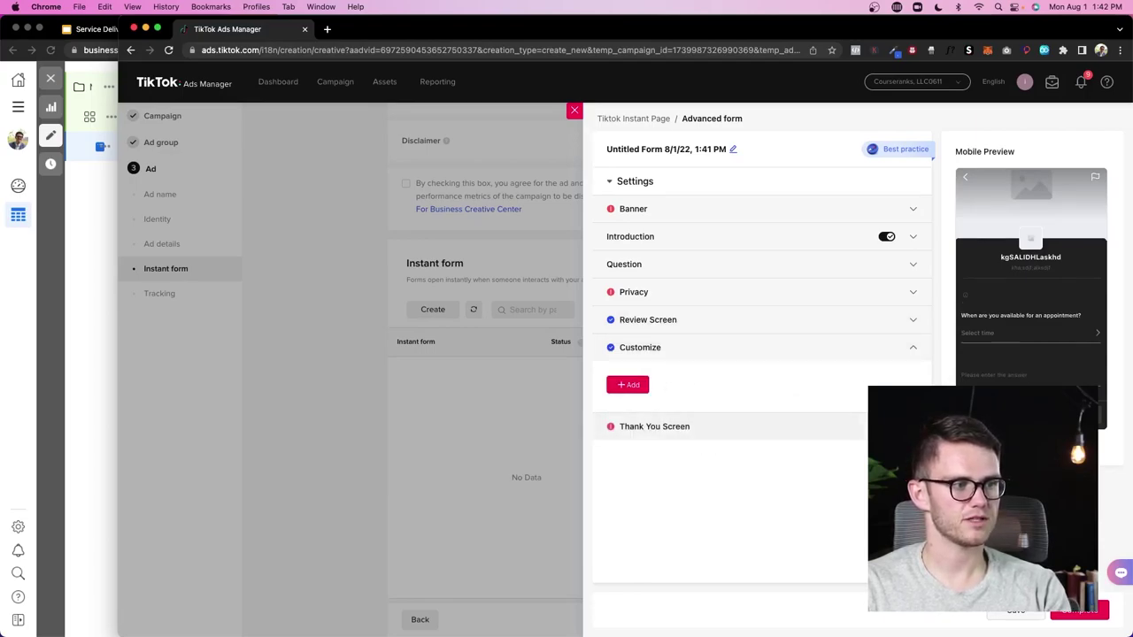
click(800, 426)
scroll(801, 437, down, 3)
scroll(801, 437, up, 3)
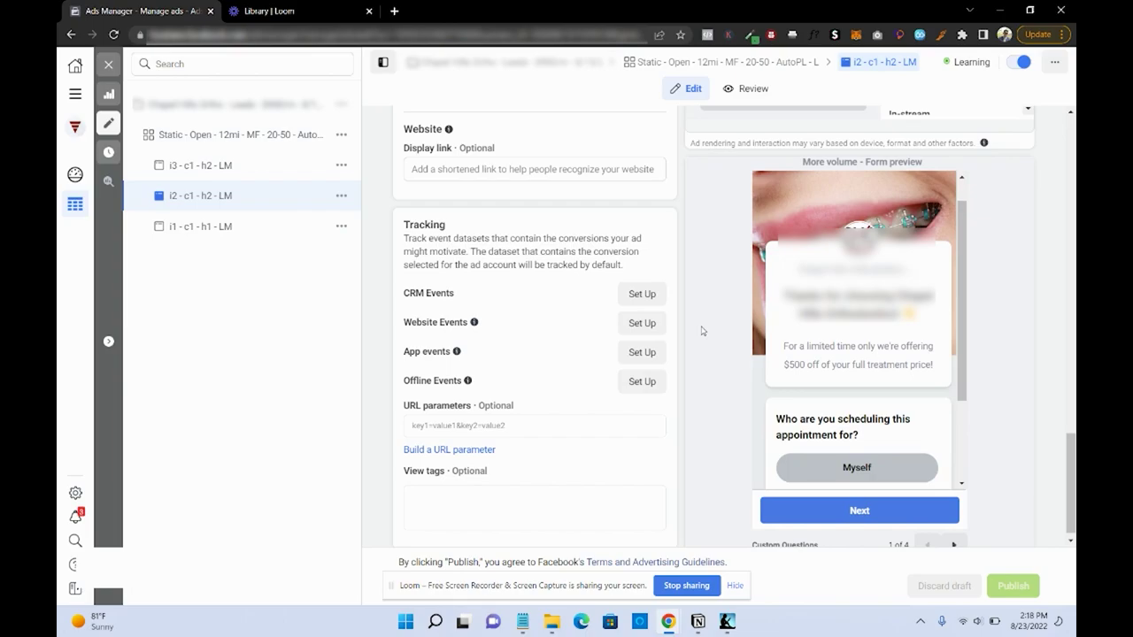
Review the intro of the Facebook lead form preview and answer its appointment question with Myself
scroll(854, 283, up, 1)
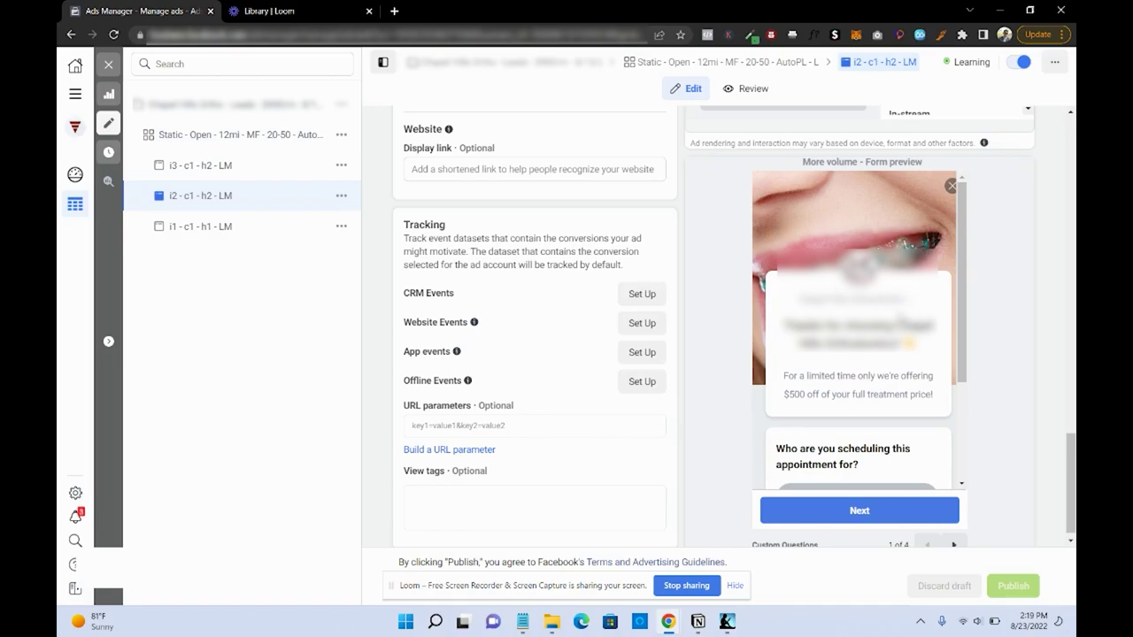
scroll(857, 328, down, 2)
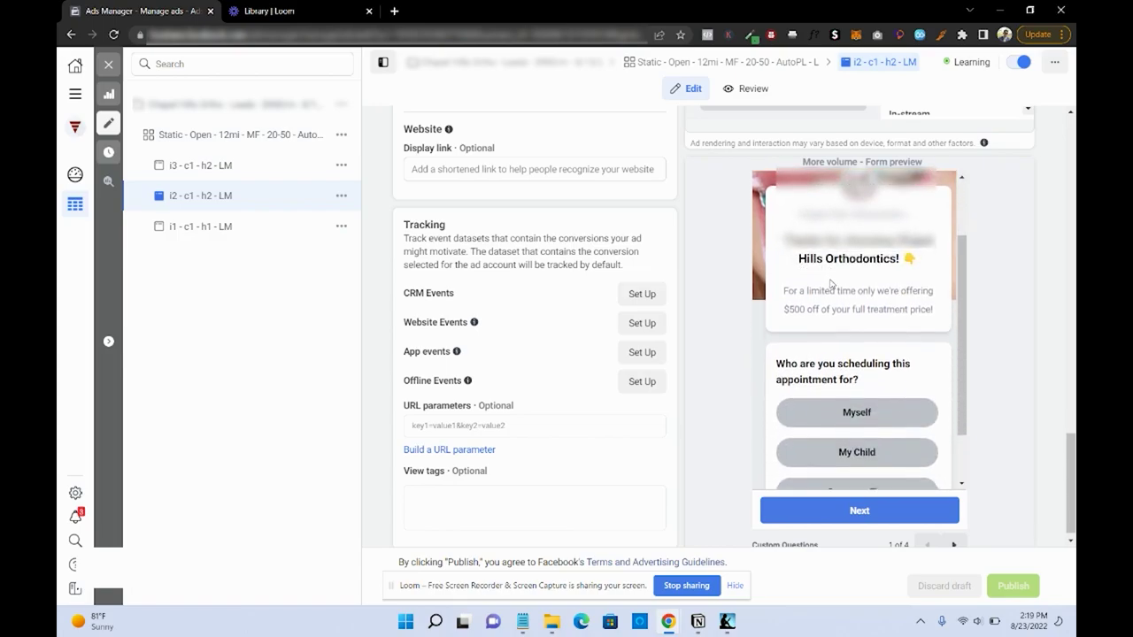
scroll(820, 265, down, 1)
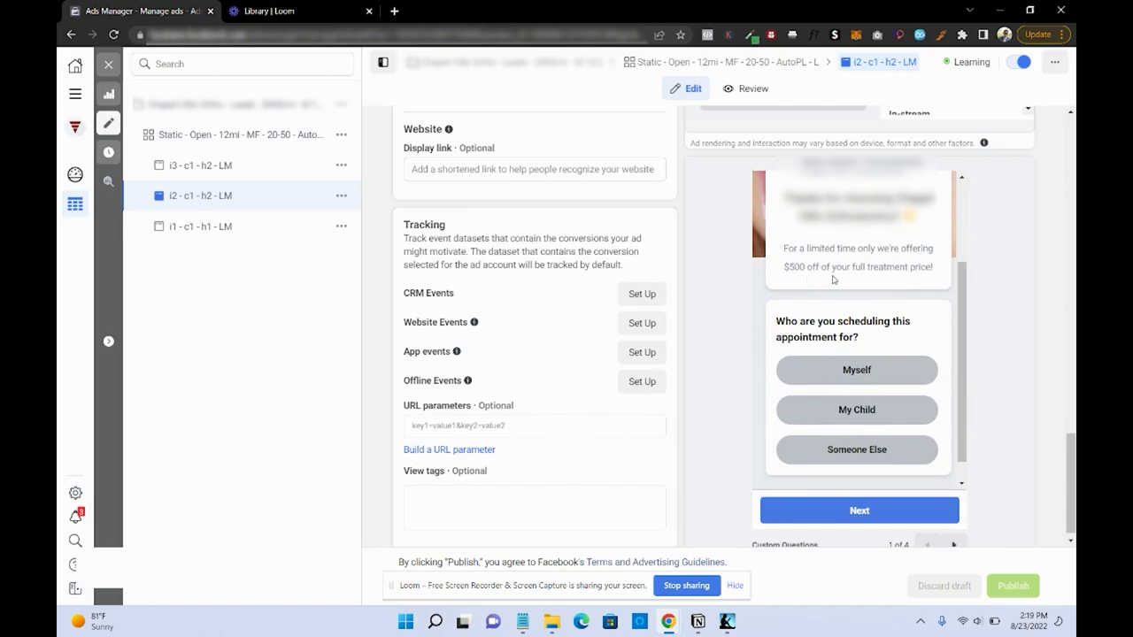
scroll(835, 279, down, 1)
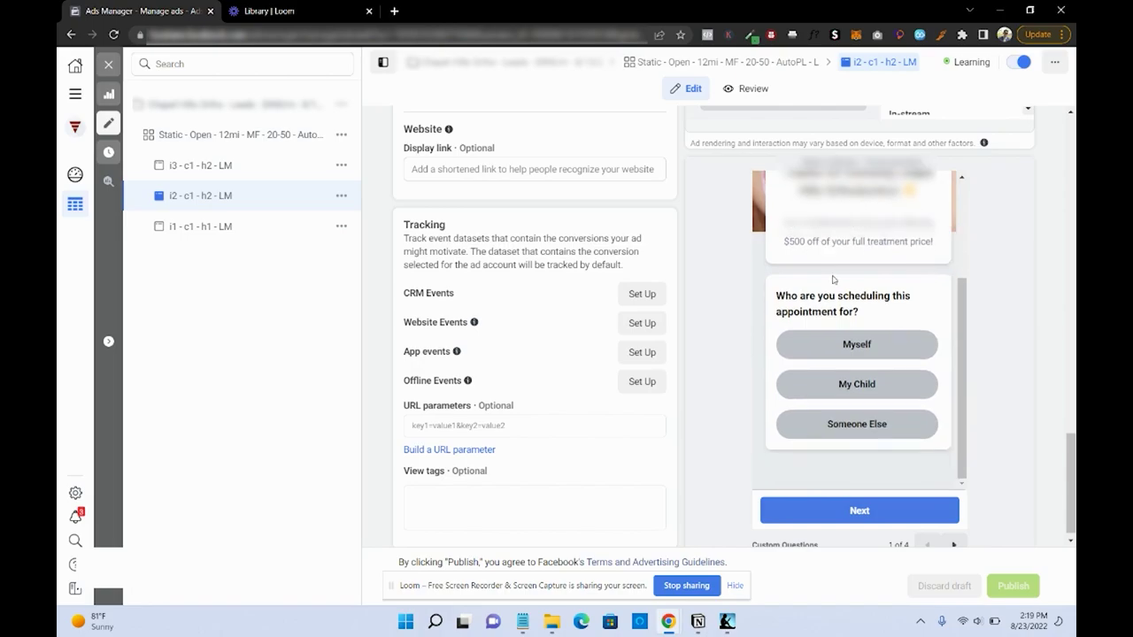
click(854, 350)
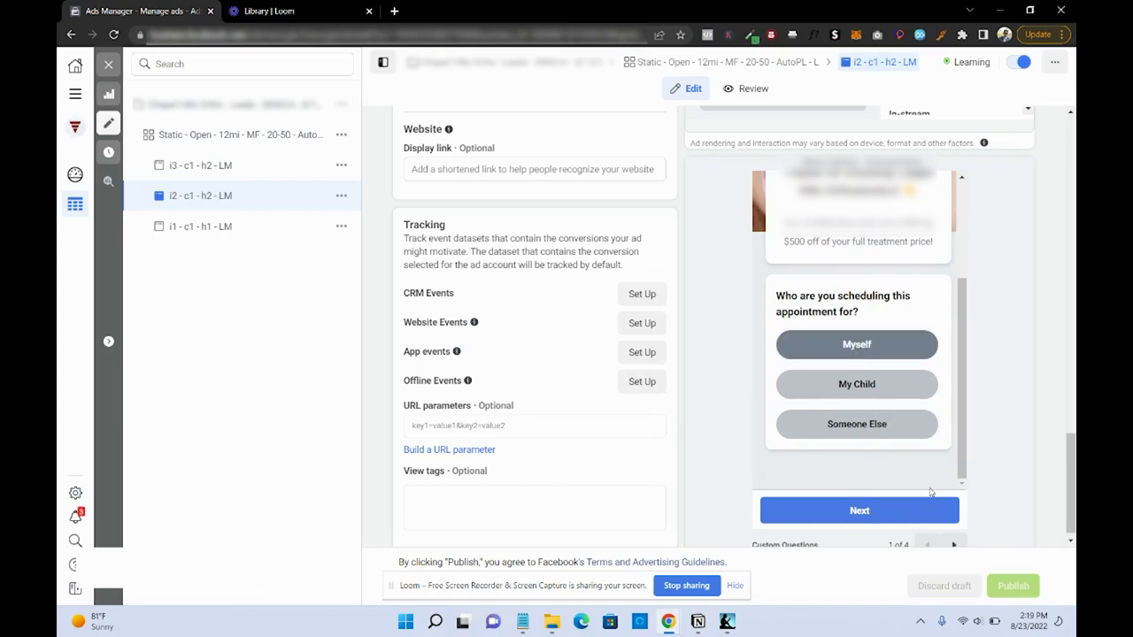
Page through the form preview's contact information, privacy review and message for leads
scroll(933, 493, down, 1)
click(955, 535)
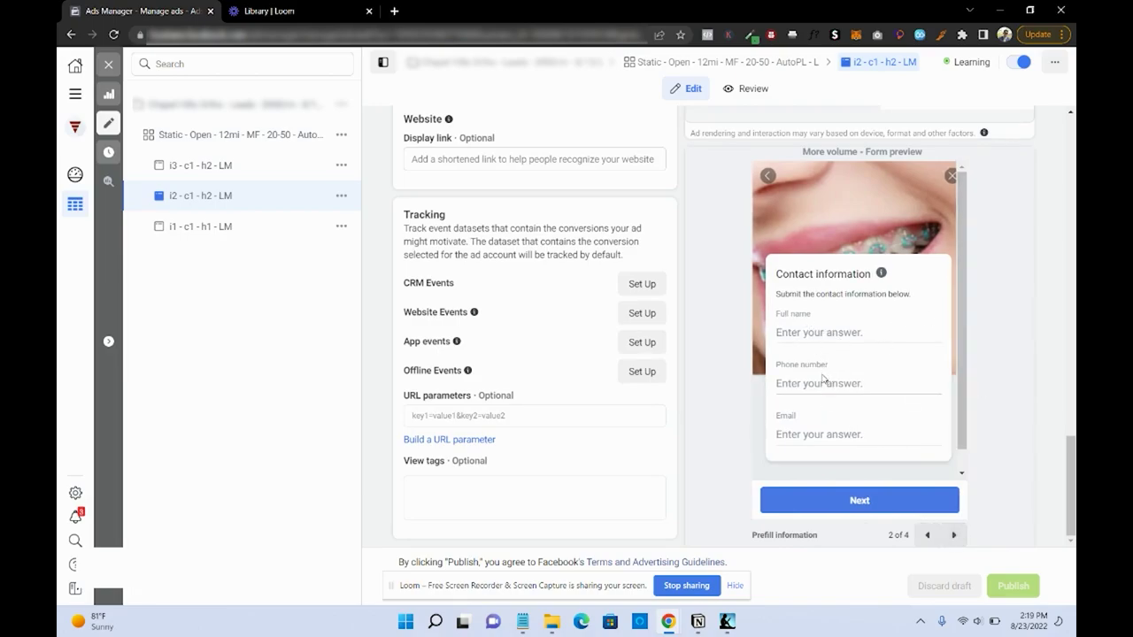
click(953, 535)
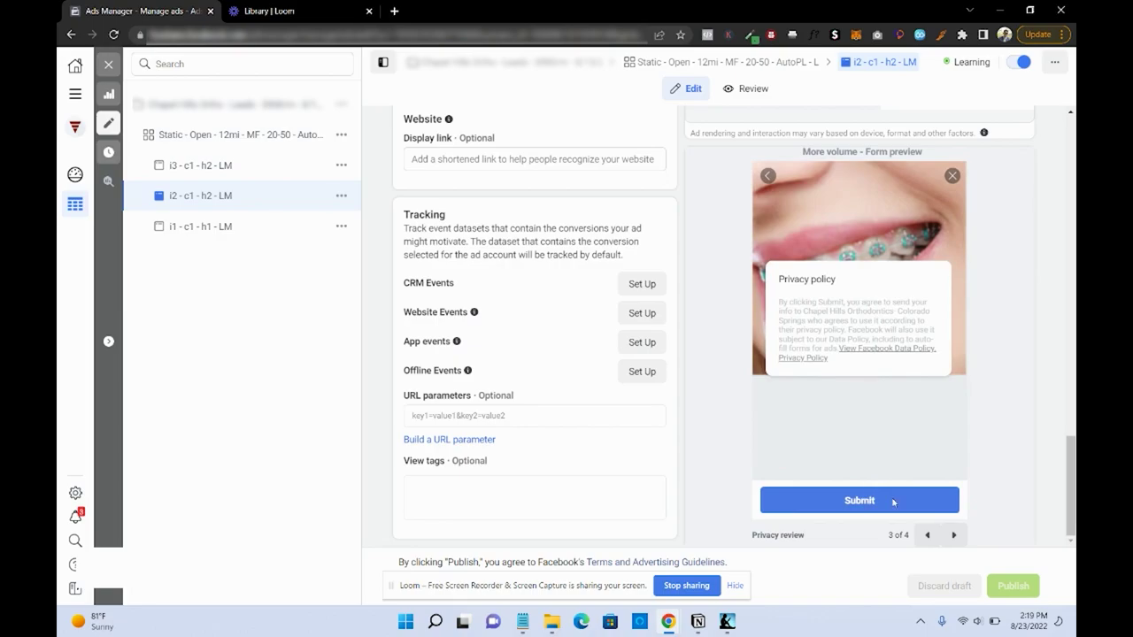
click(956, 535)
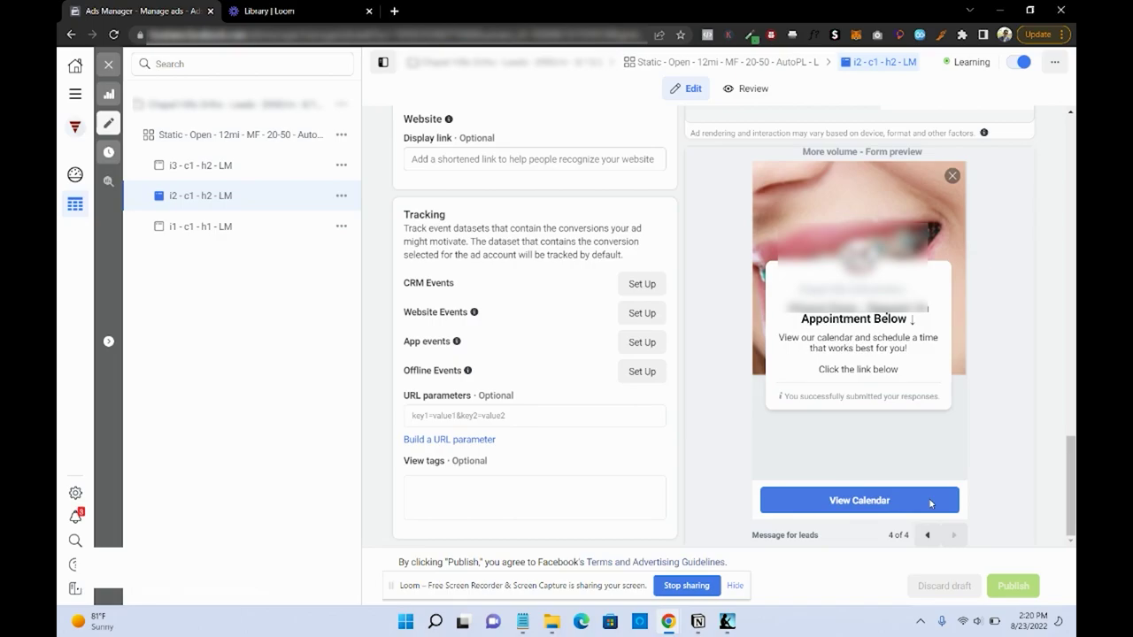
Open the form's linked booking calendar, preview the contact details page for the 09:00 AM slot, and return to the date selection
click(827, 499)
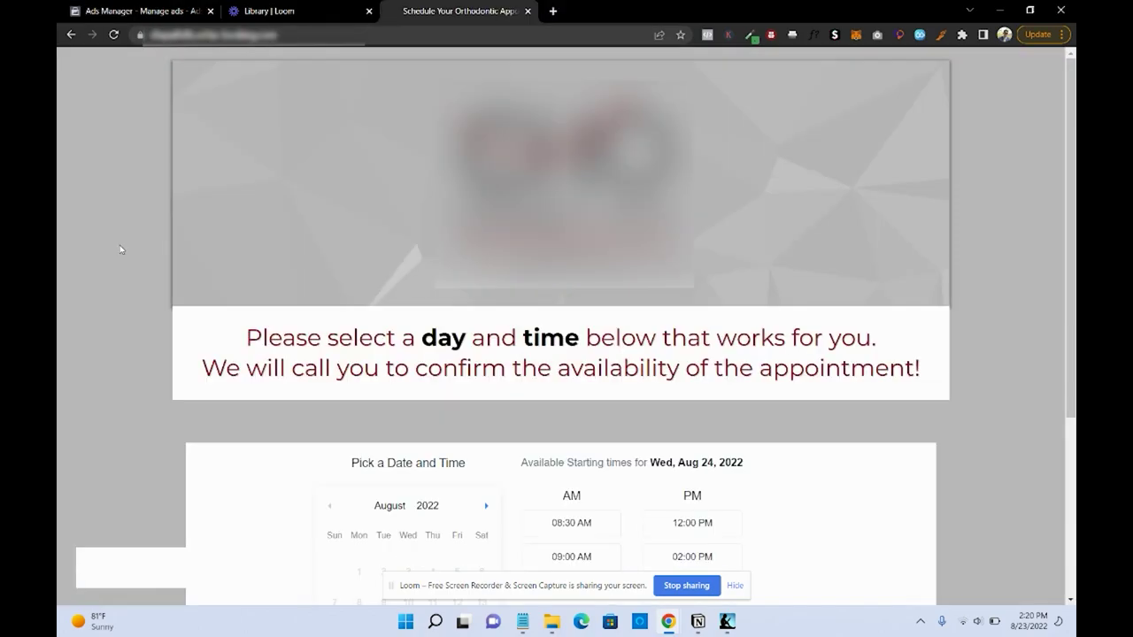
scroll(216, 226, down, 2)
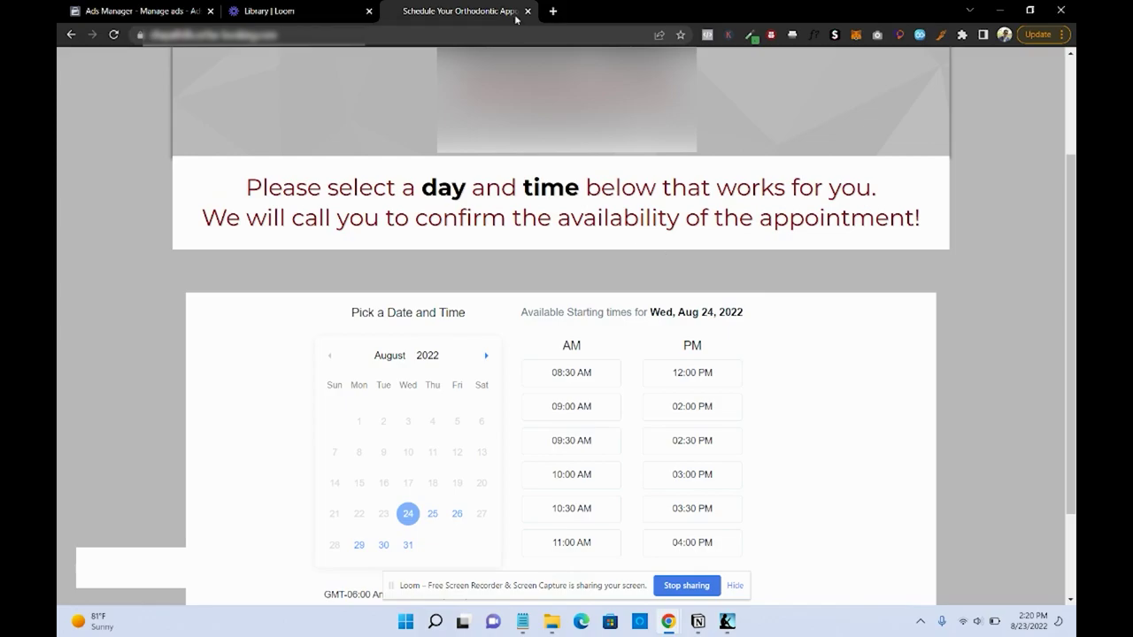
scroll(534, 280, up, 2)
scroll(536, 283, down, 3)
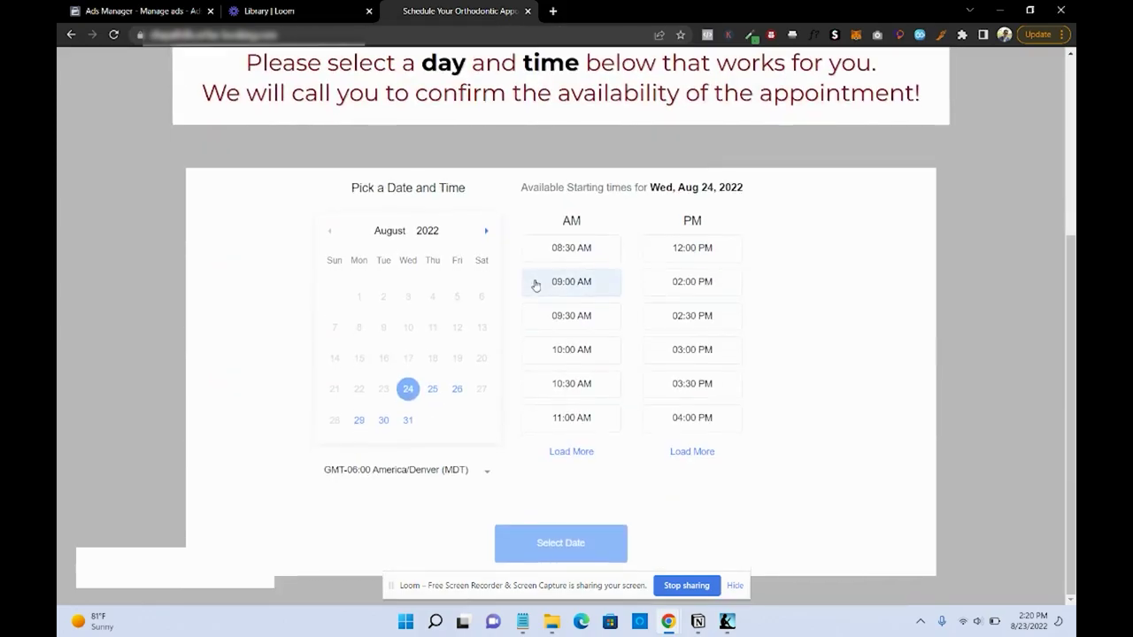
click(565, 285)
click(551, 543)
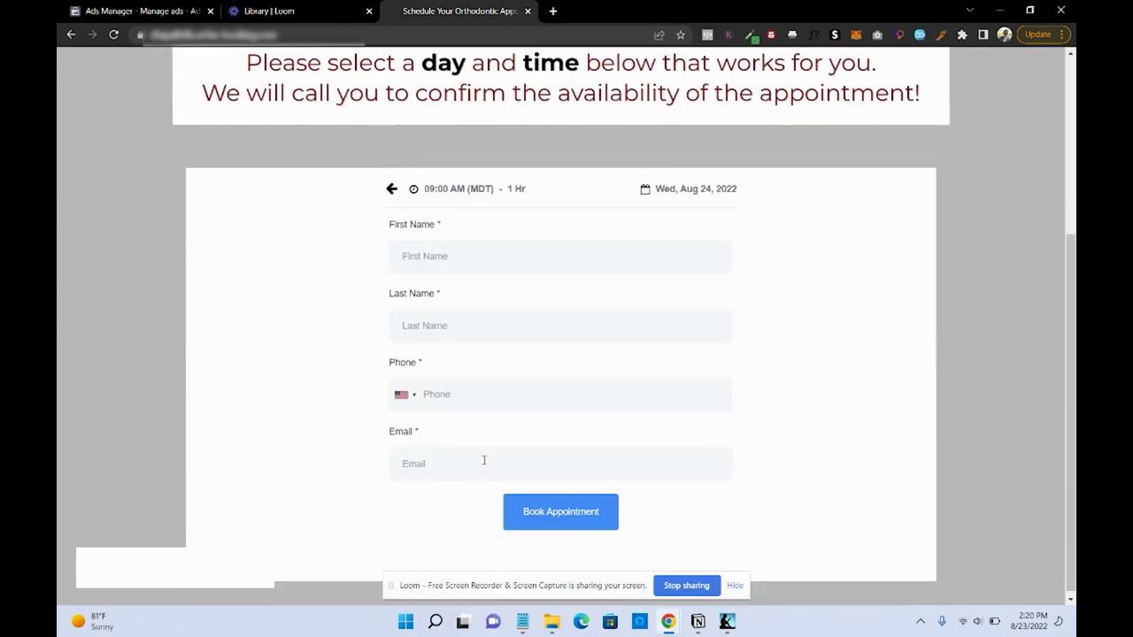
click(392, 188)
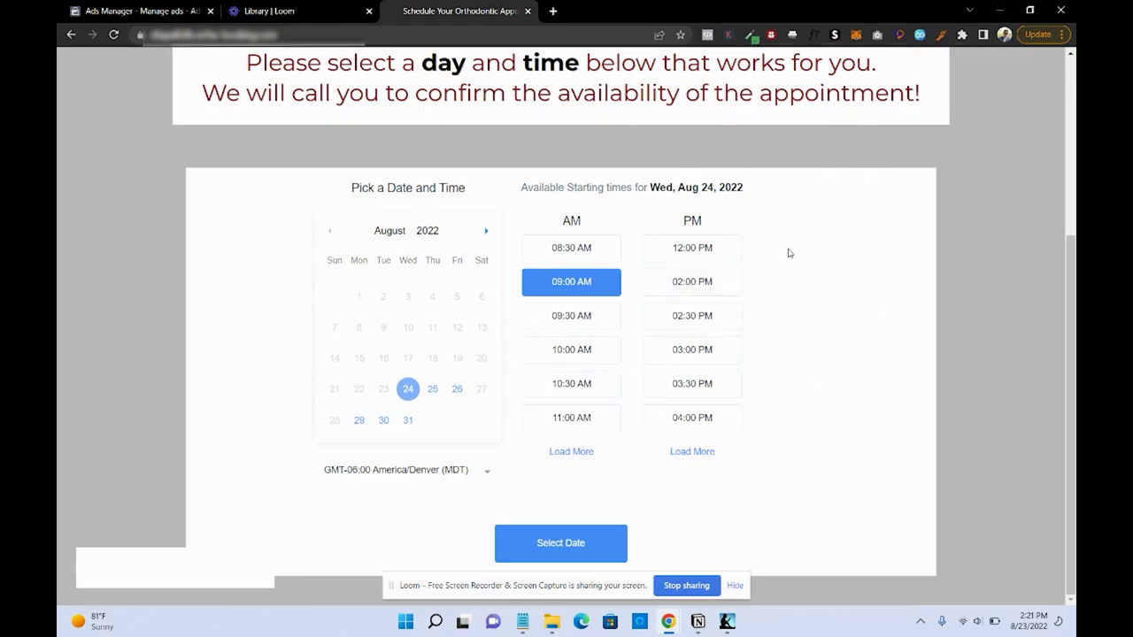
scroll(392, 214, up, 1)
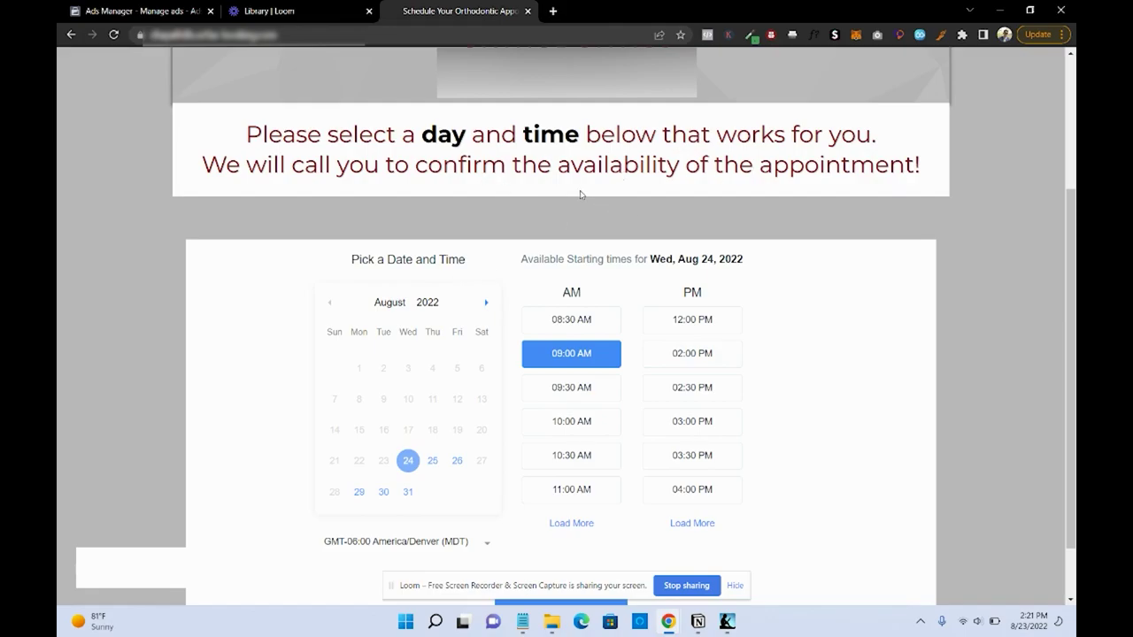
scroll(575, 197, up, 1)
scroll(571, 199, up, 1)
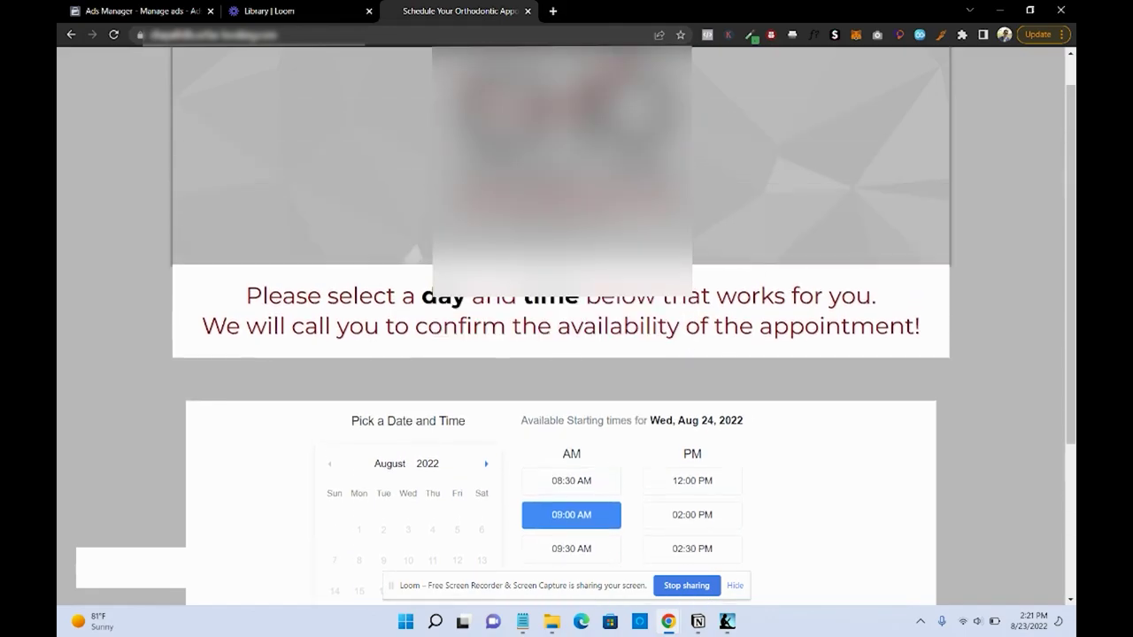
scroll(570, 199, up, 1)
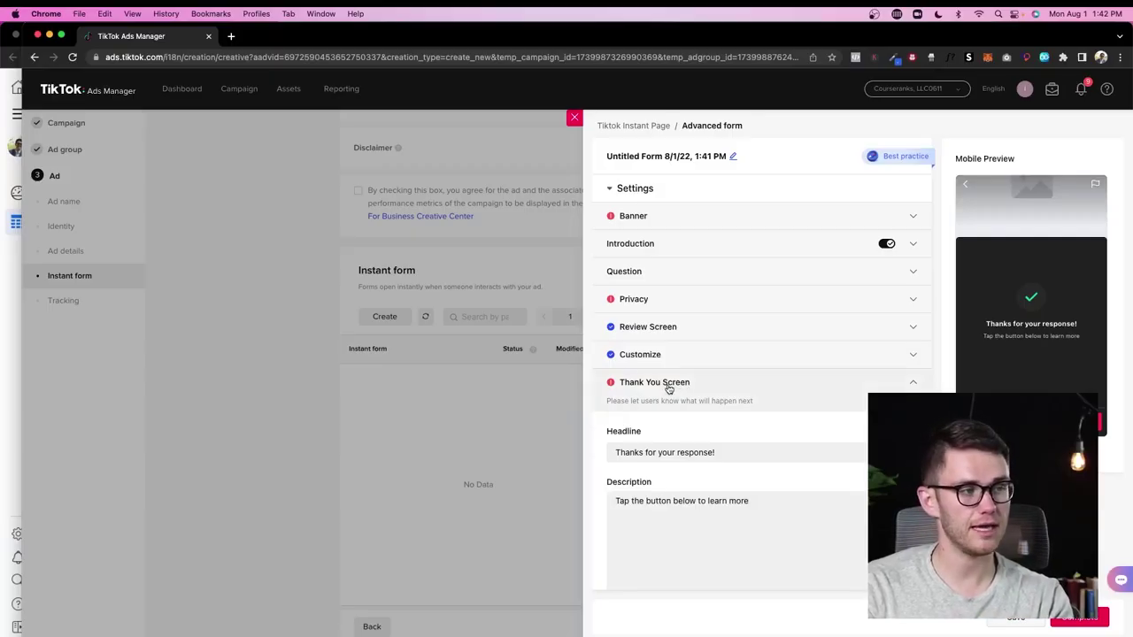
Open the Facebook Ad Library at facebook.com/ads/library in a new browser tab
click(231, 37)
text(facebook.com/a)
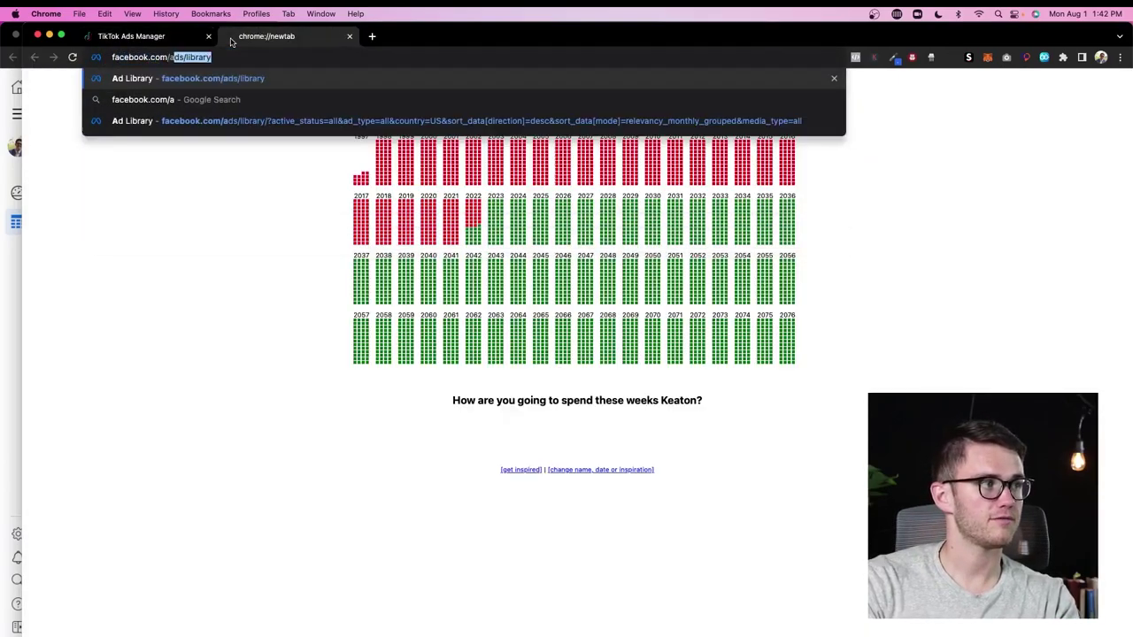
key(Return)
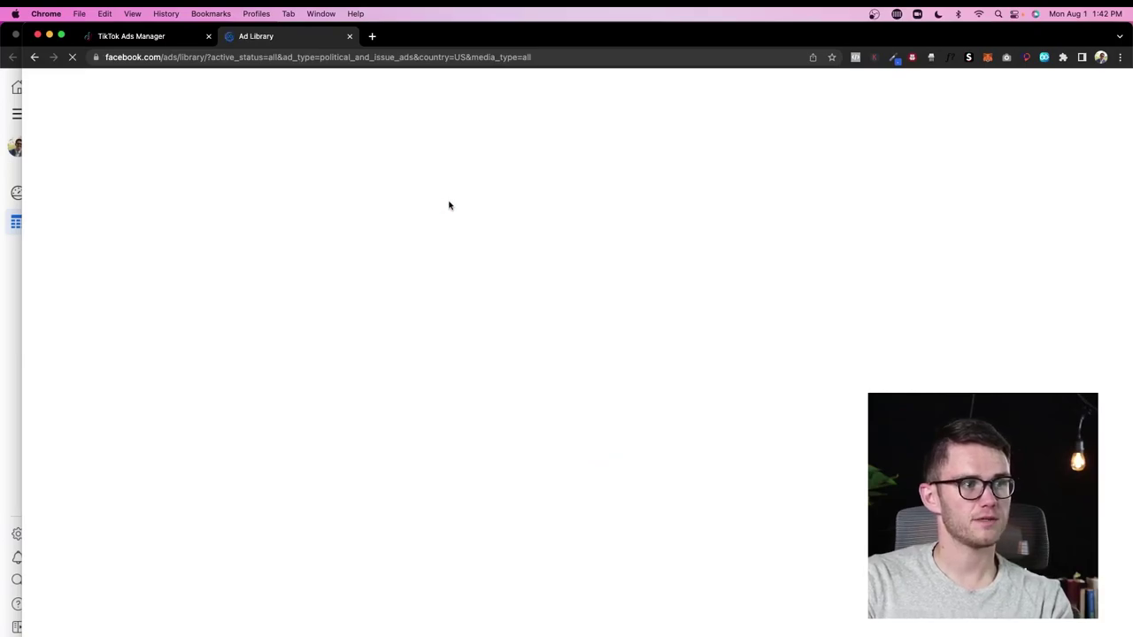
Set the ad category to All ads and open Premier Orthodontics' ads from the recent searches
click(442, 360)
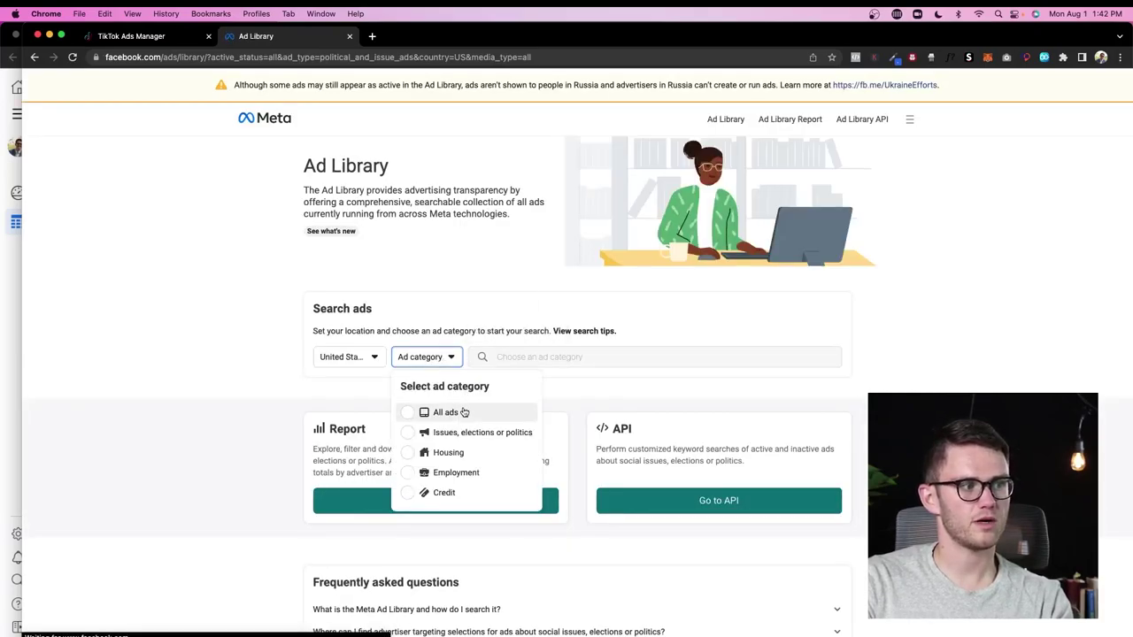
click(461, 410)
click(552, 355)
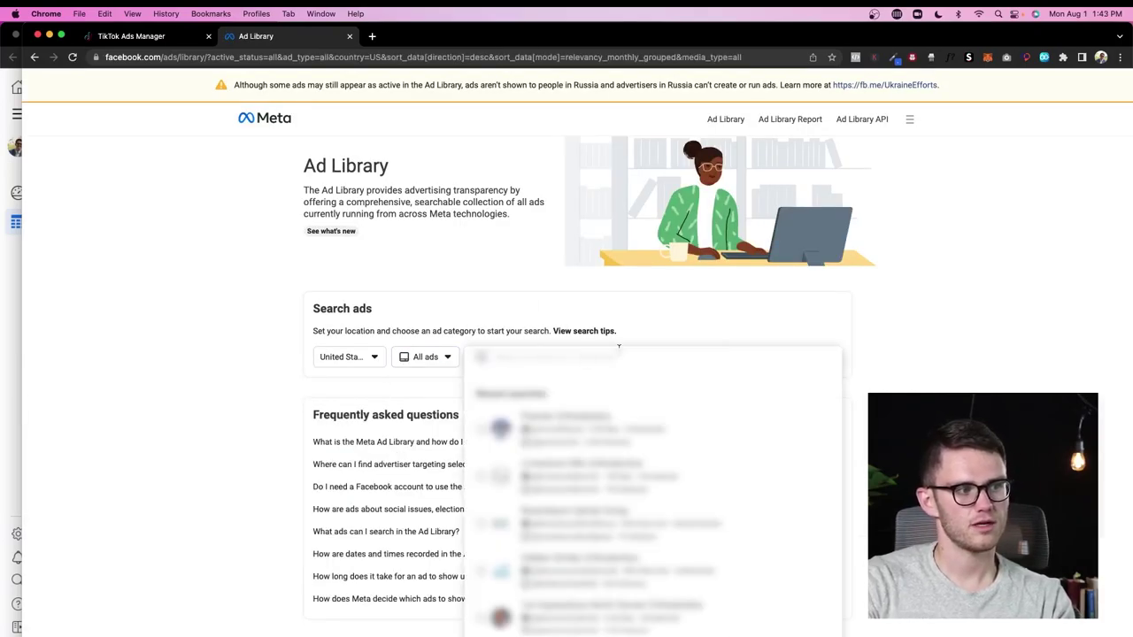
click(619, 434)
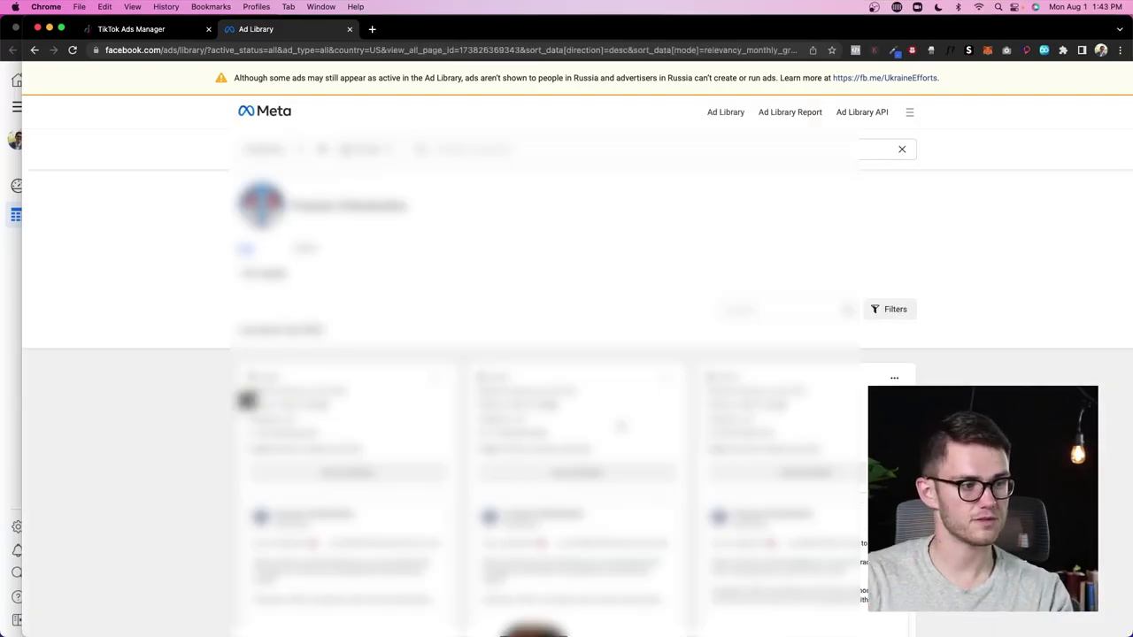
Browse Premier Orthodontics' ads, open one ad's back-to-school landing page, and look through its content
scroll(141, 328, down, 2)
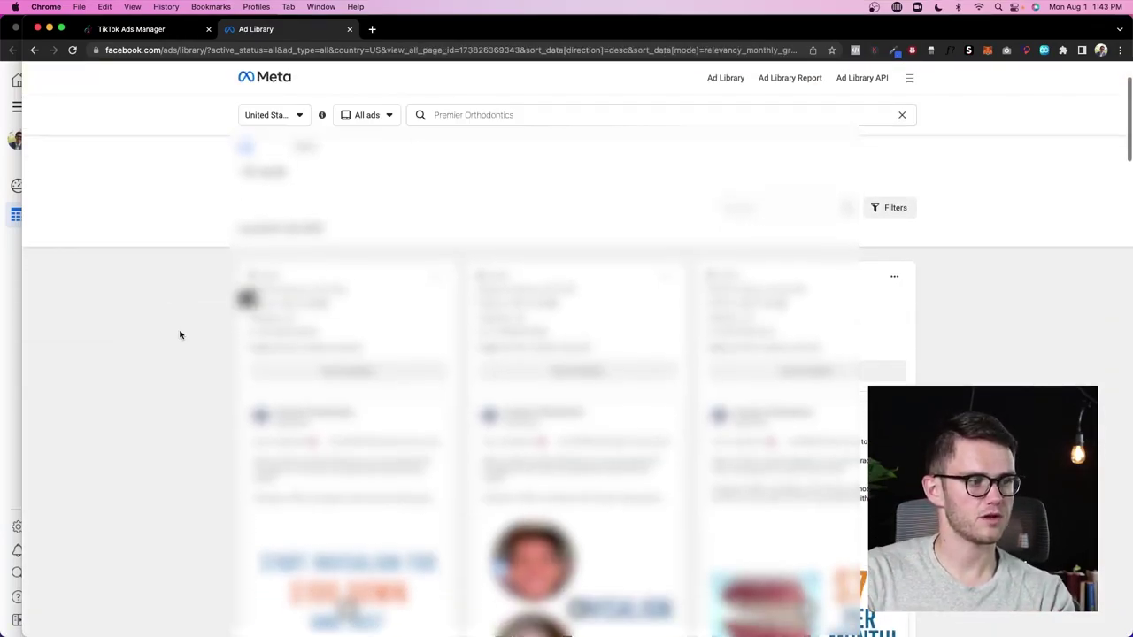
scroll(190, 332, down, 10)
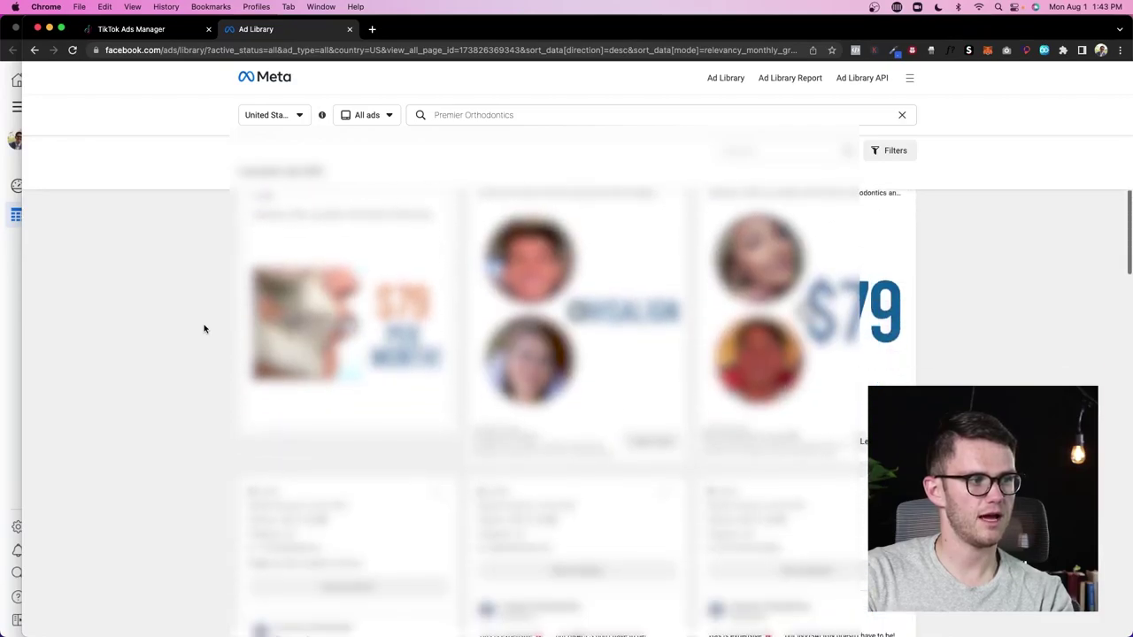
click(652, 400)
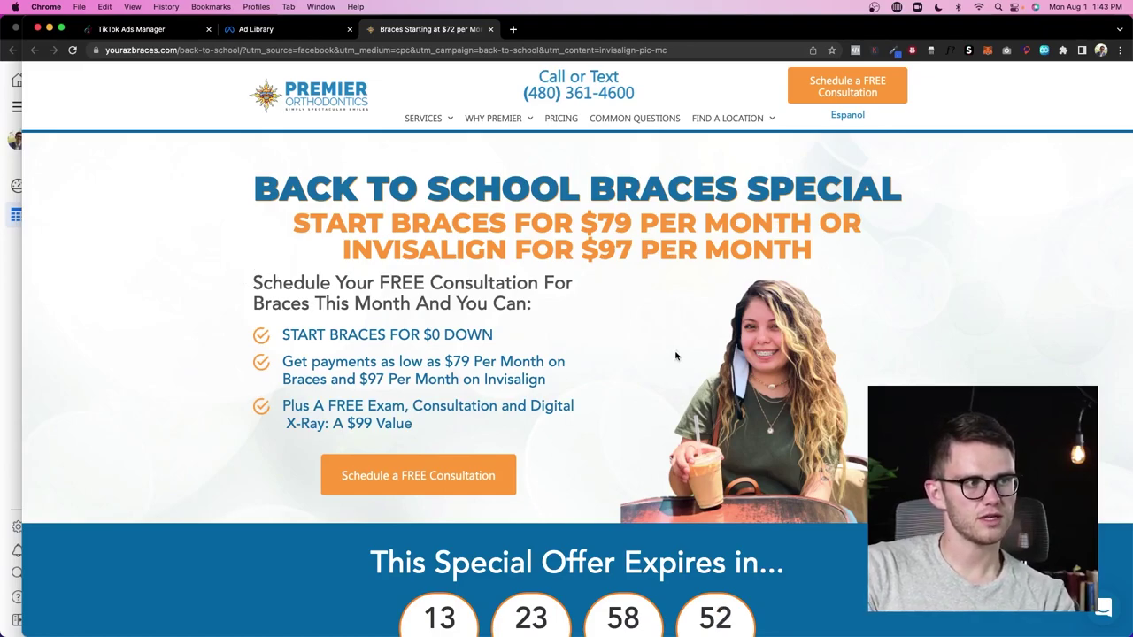
scroll(675, 356, down, 15)
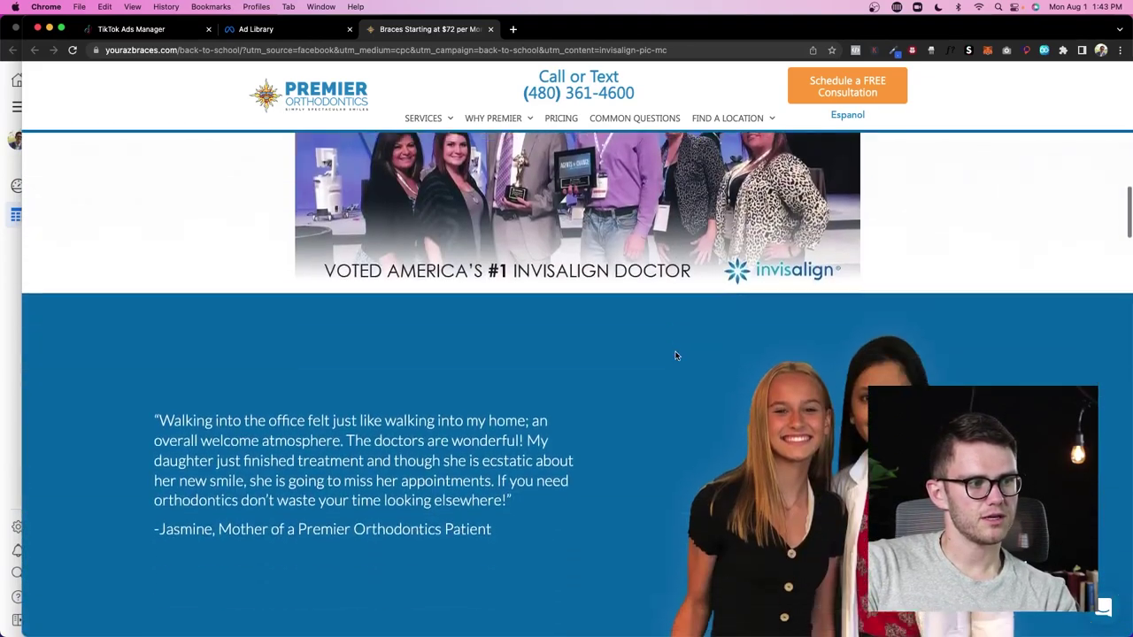
Examine the back-to-school landing page's affordability benefits, before-and-after testimonials, media features and special consultation offer
scroll(676, 355, down, 15)
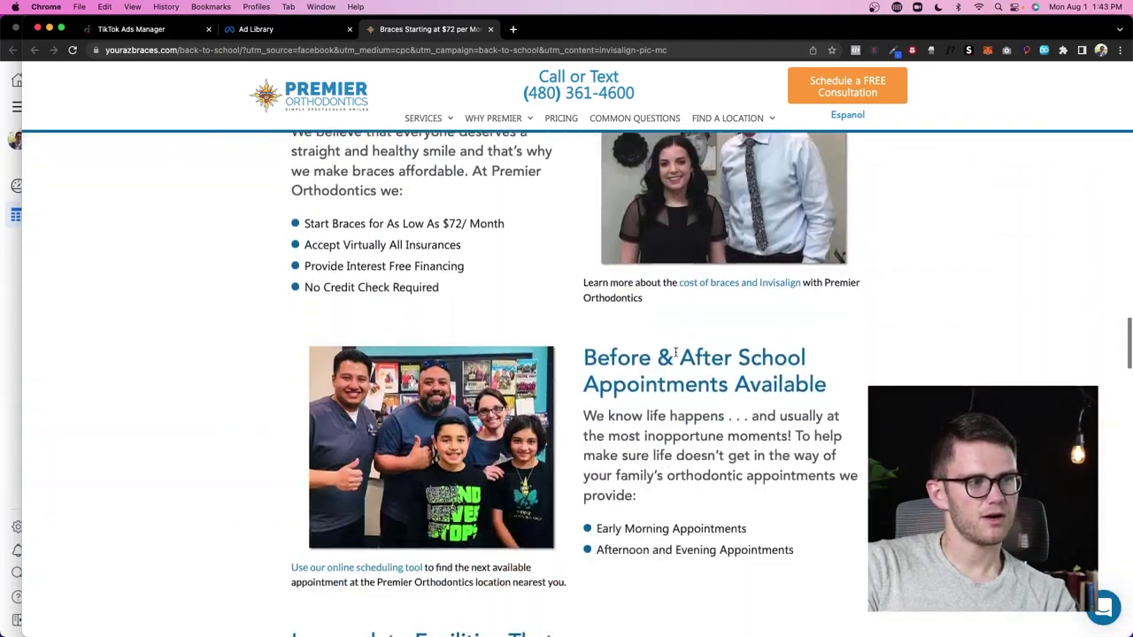
scroll(675, 354, down, 15)
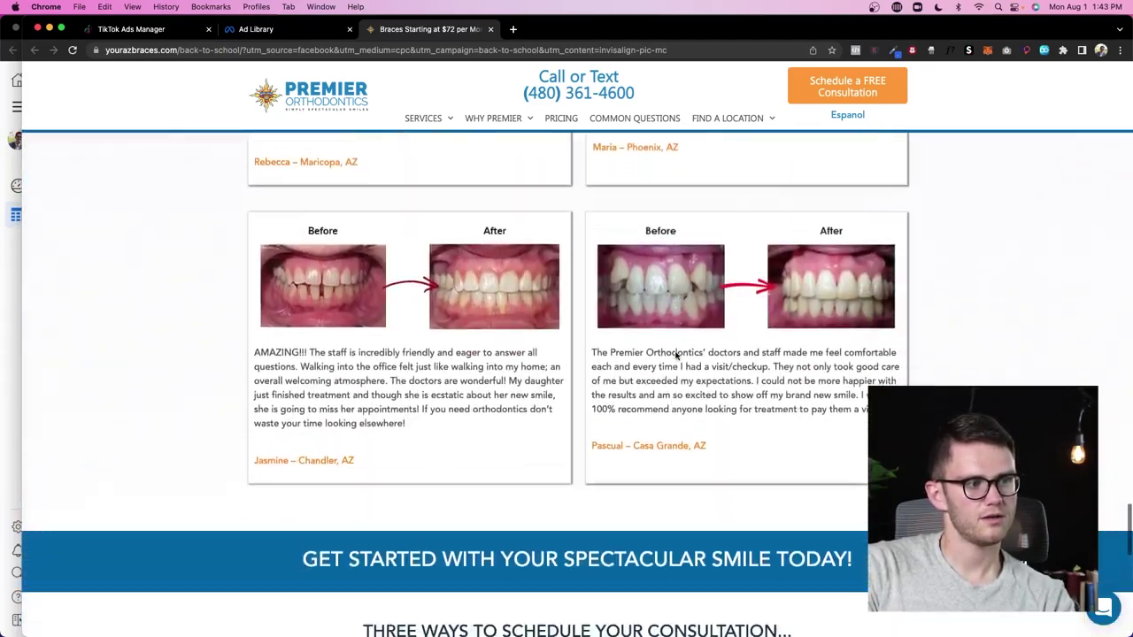
scroll(675, 354, down, 5)
scroll(675, 354, up, 20)
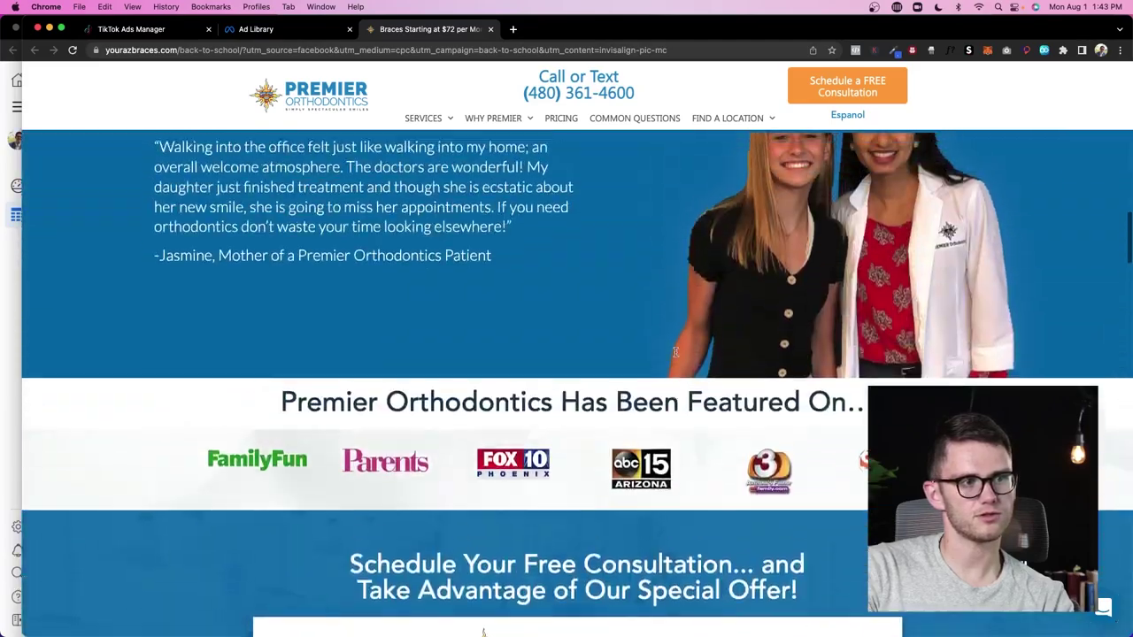
scroll(675, 352, down, 5)
Open Premier Orthodontics' free consultation scheduling page and view the office choices for selecting a location
click(846, 86)
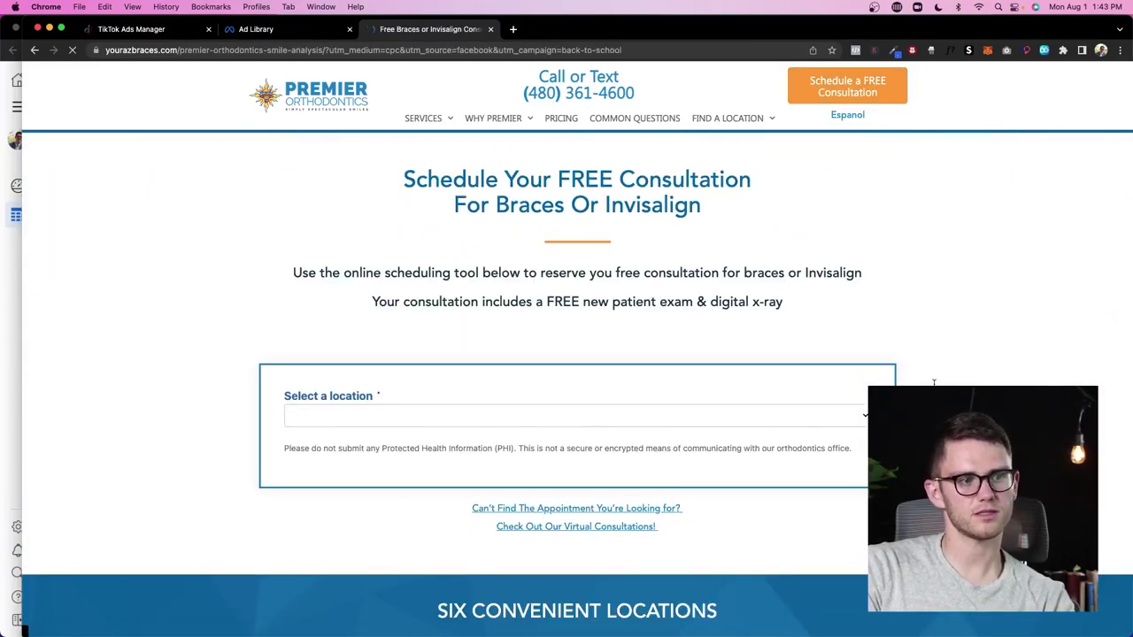
scroll(811, 418, down, 5)
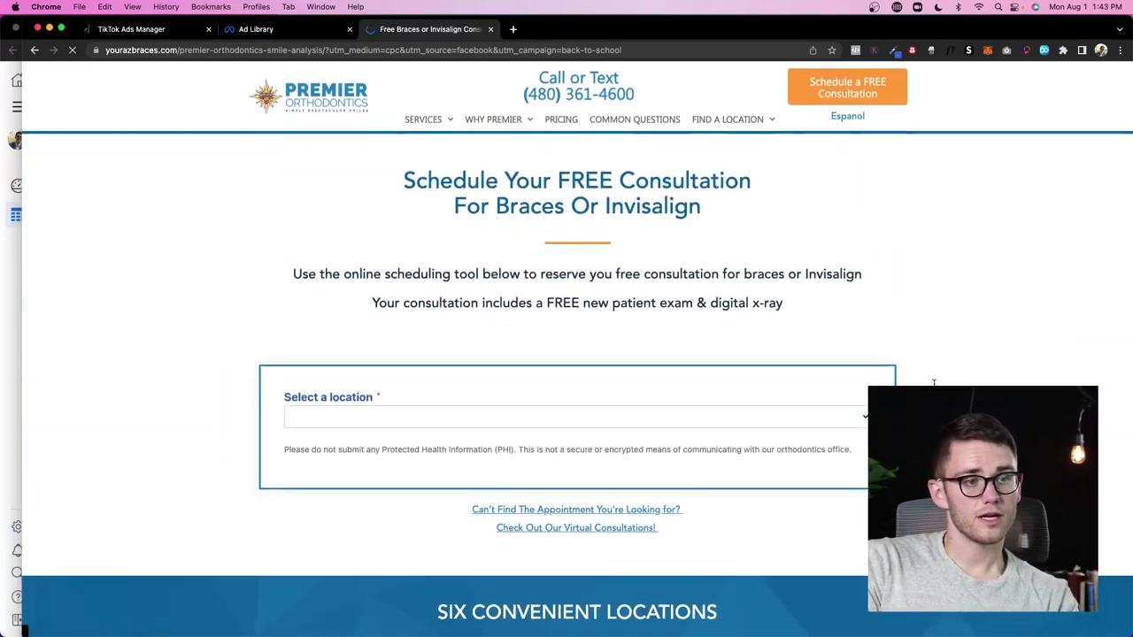
click(301, 427)
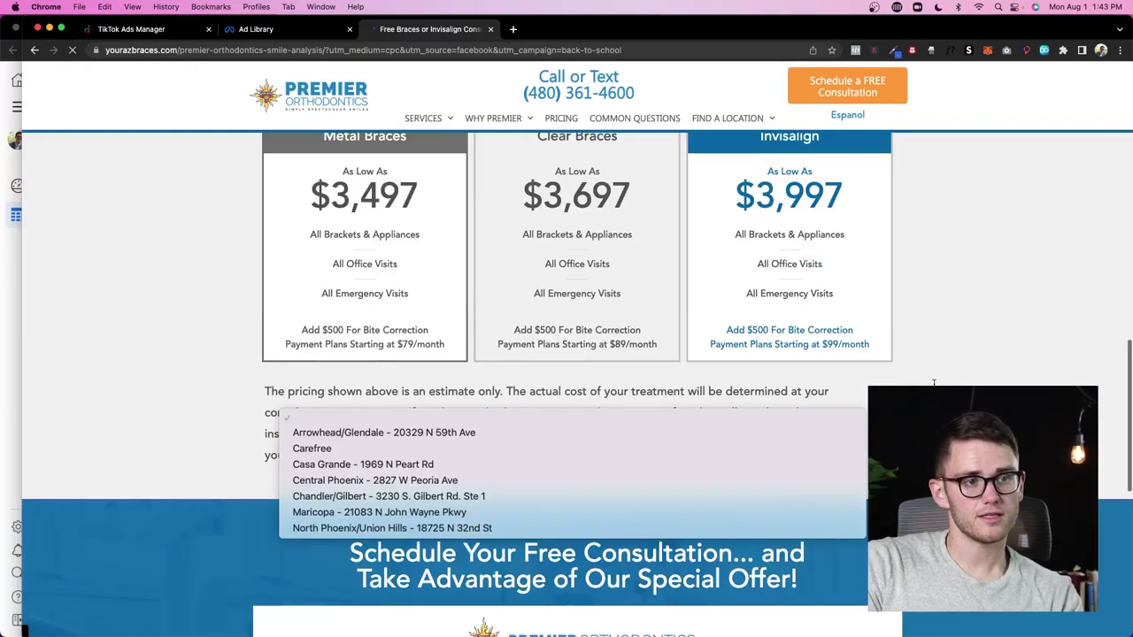
click(25, 325)
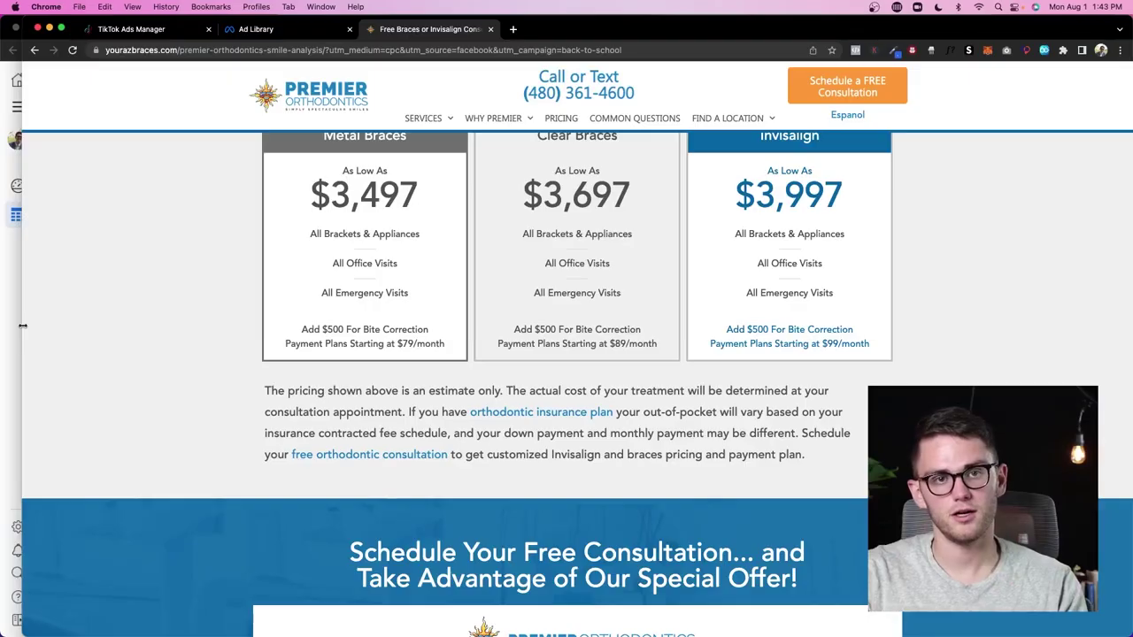
Narrow the browser window to reveal the ad editor behind it and review the scheduling page's braces and Invisalign pricing
drag(20, 329, 202, 334)
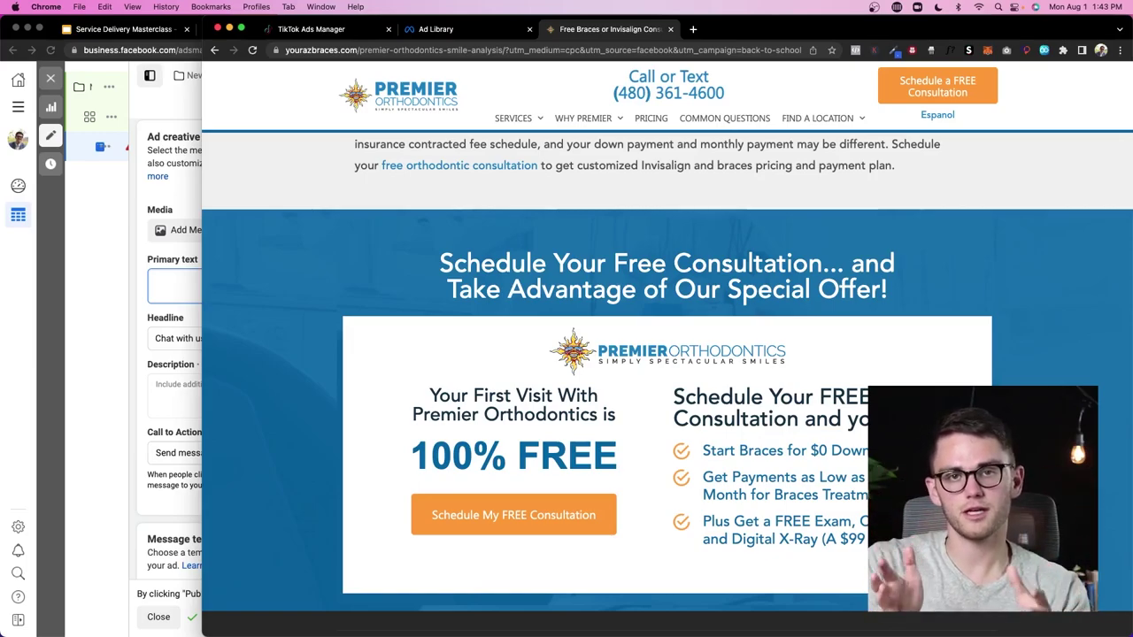
scroll(981, 372, up, 15)
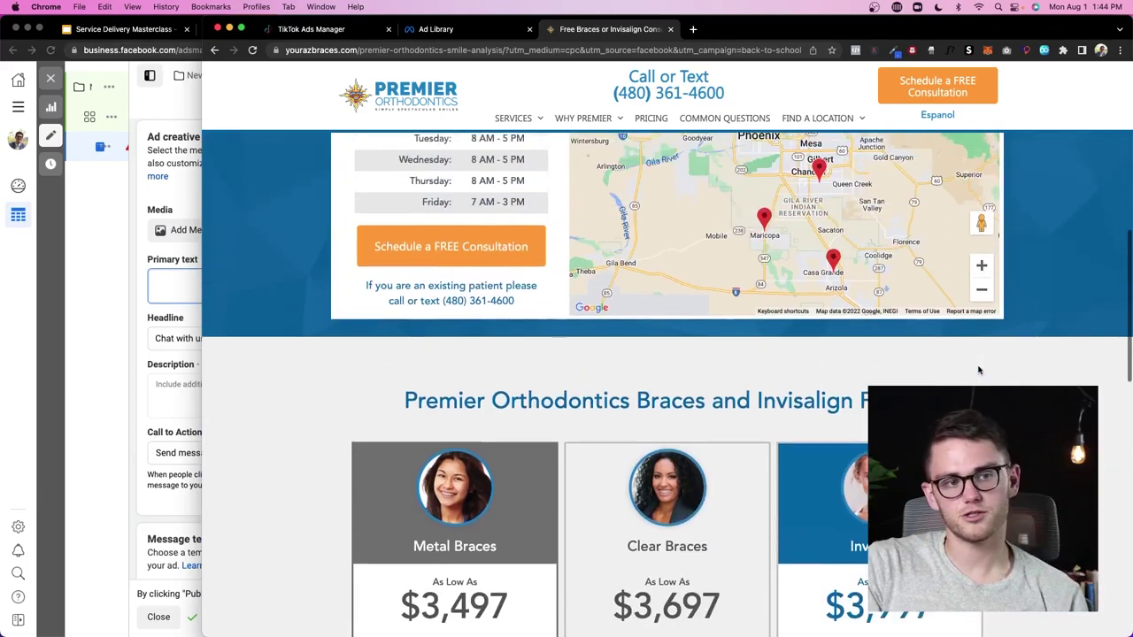
scroll(1074, 354, down, 5)
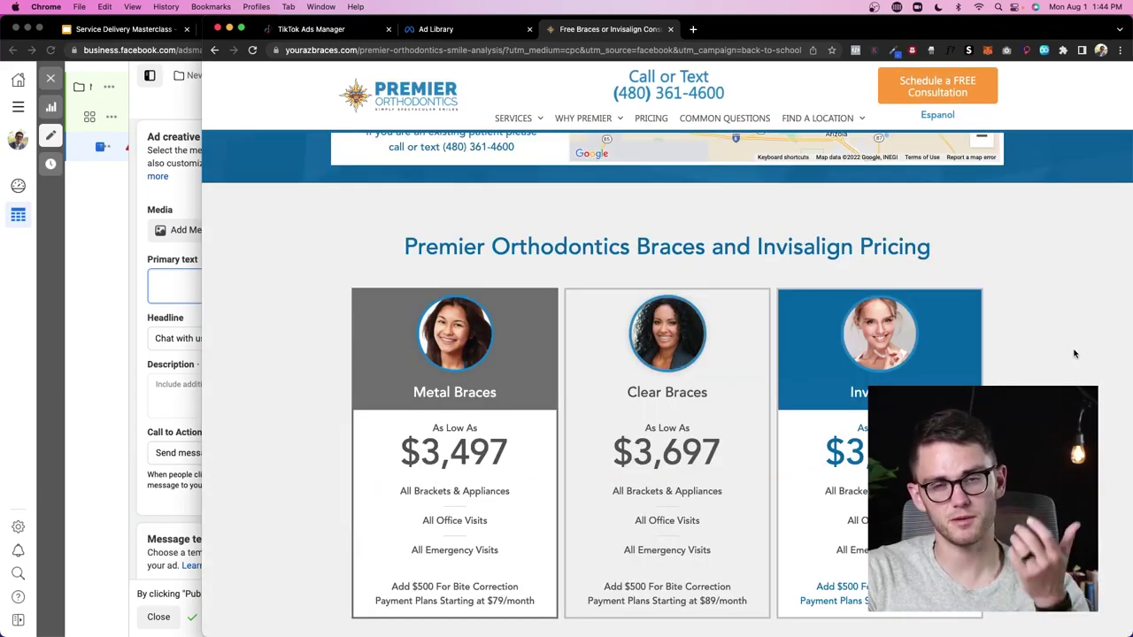
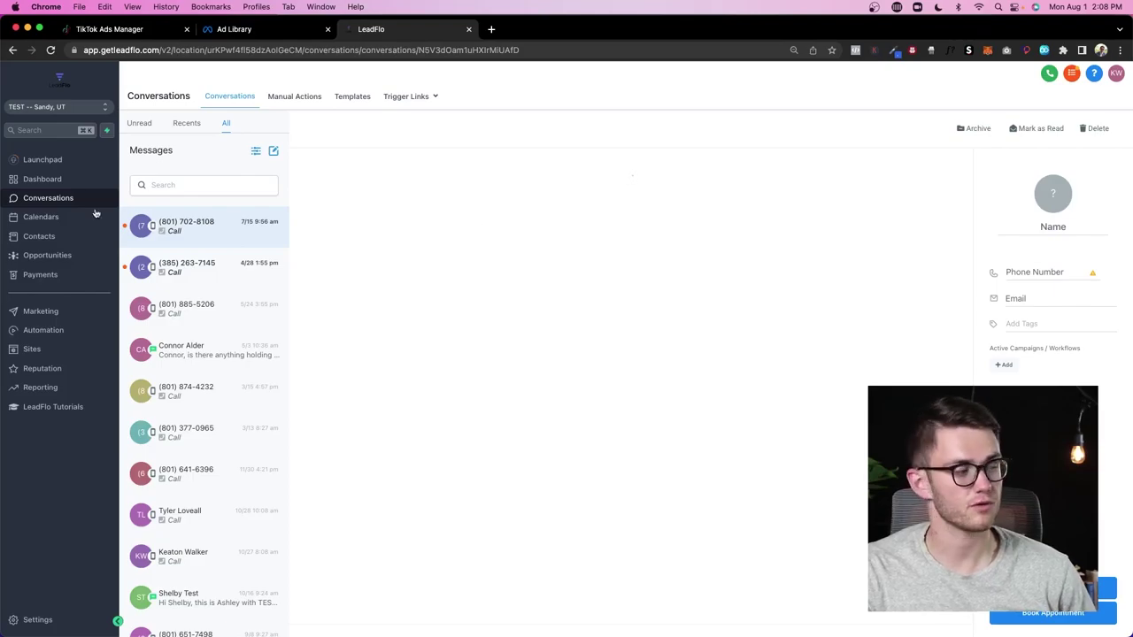
Open the TEST location's integrations settings in LeadFlo and confirm reintegrating its expired Facebook connection
click(35, 619)
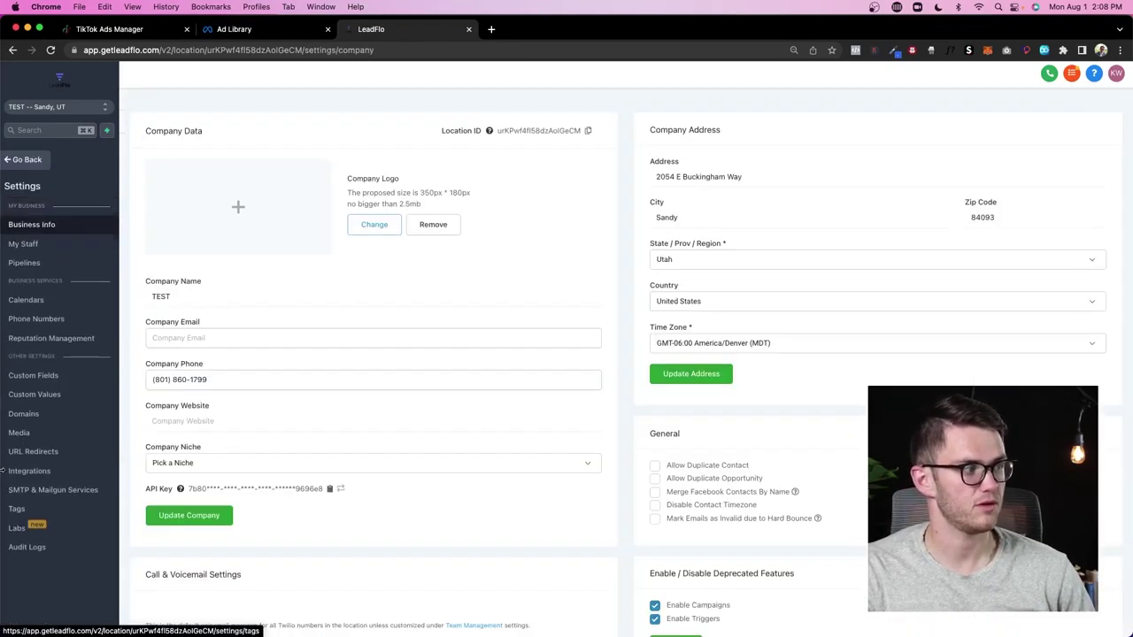
click(36, 471)
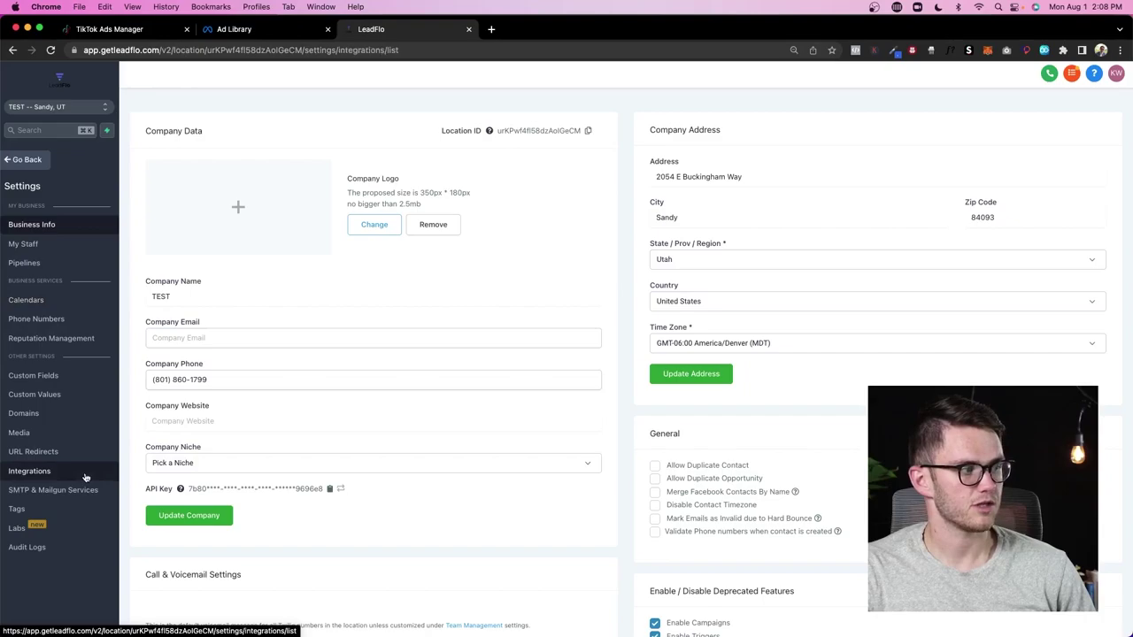
click(499, 224)
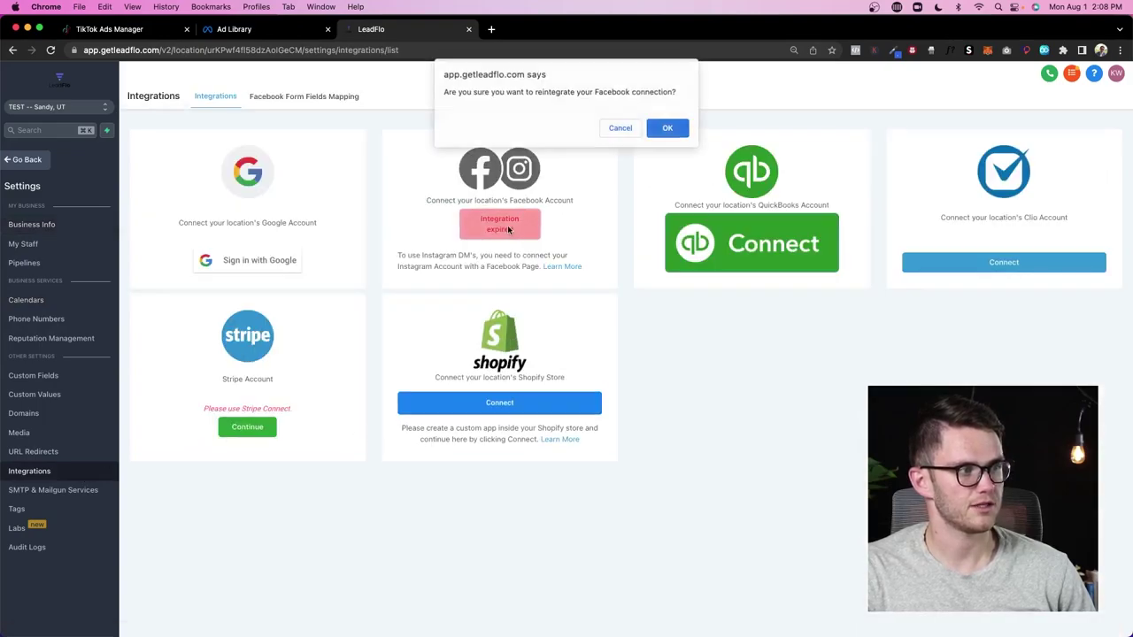
click(668, 119)
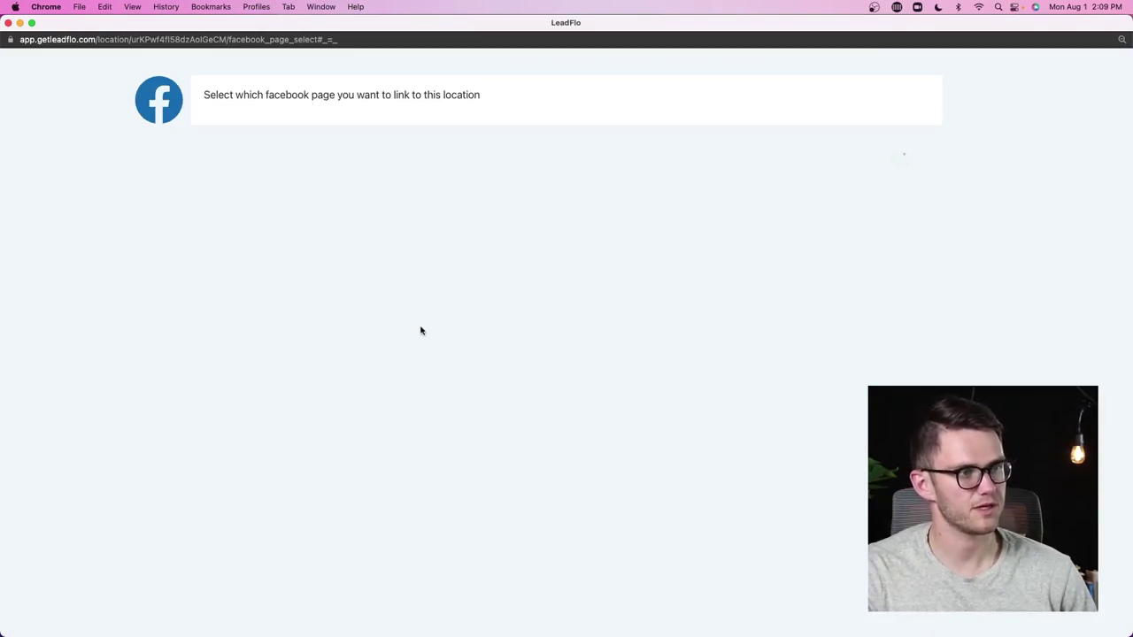
Select the Escape Room Facebook page, connect it to the location, and reload the integrations page
click(374, 124)
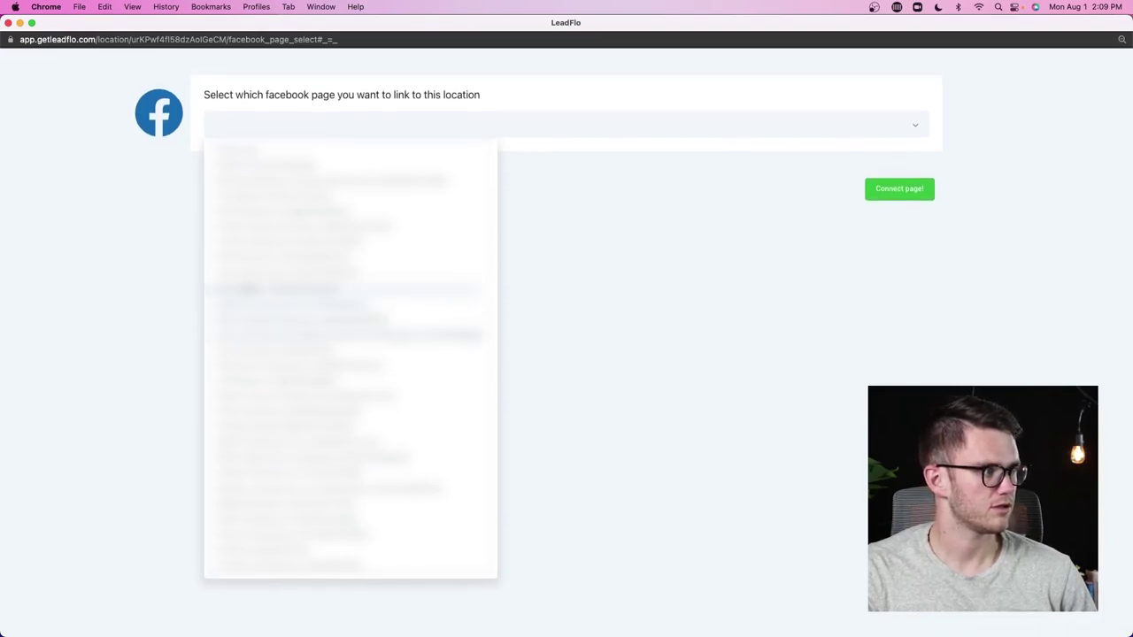
click(274, 305)
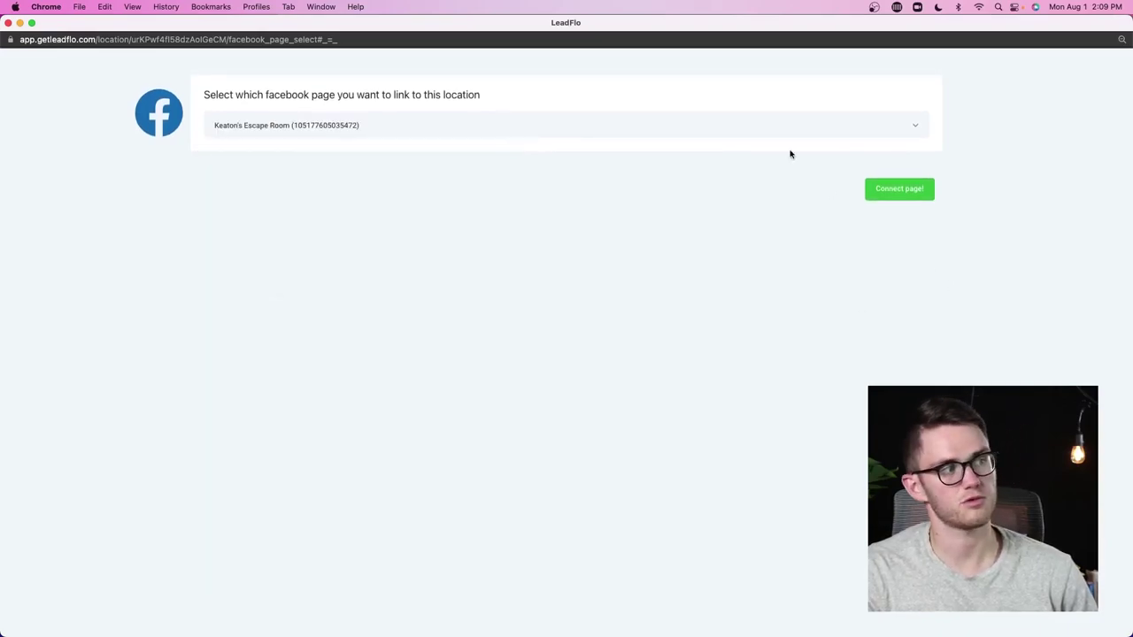
click(903, 188)
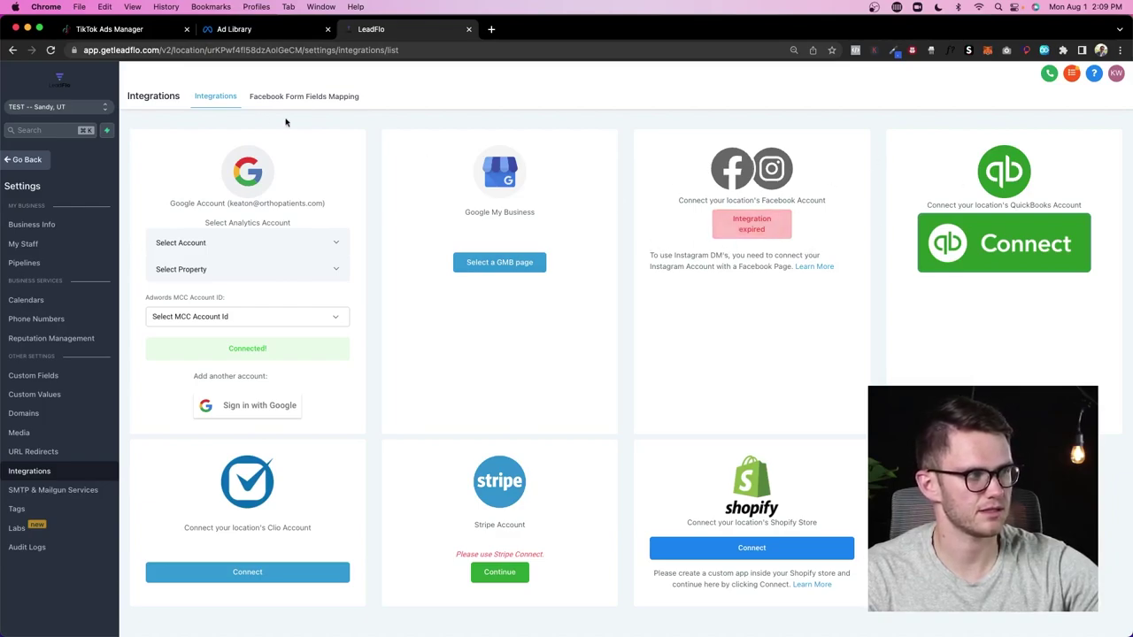
click(51, 49)
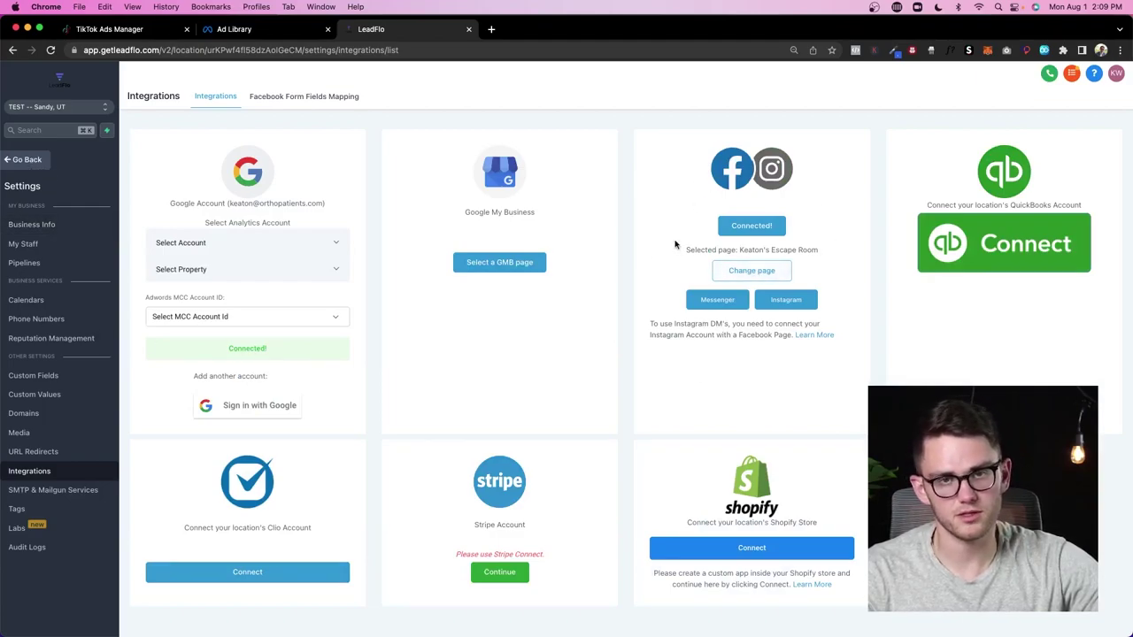
Leave the settings and open the conversations inbox with all messages listed
click(28, 159)
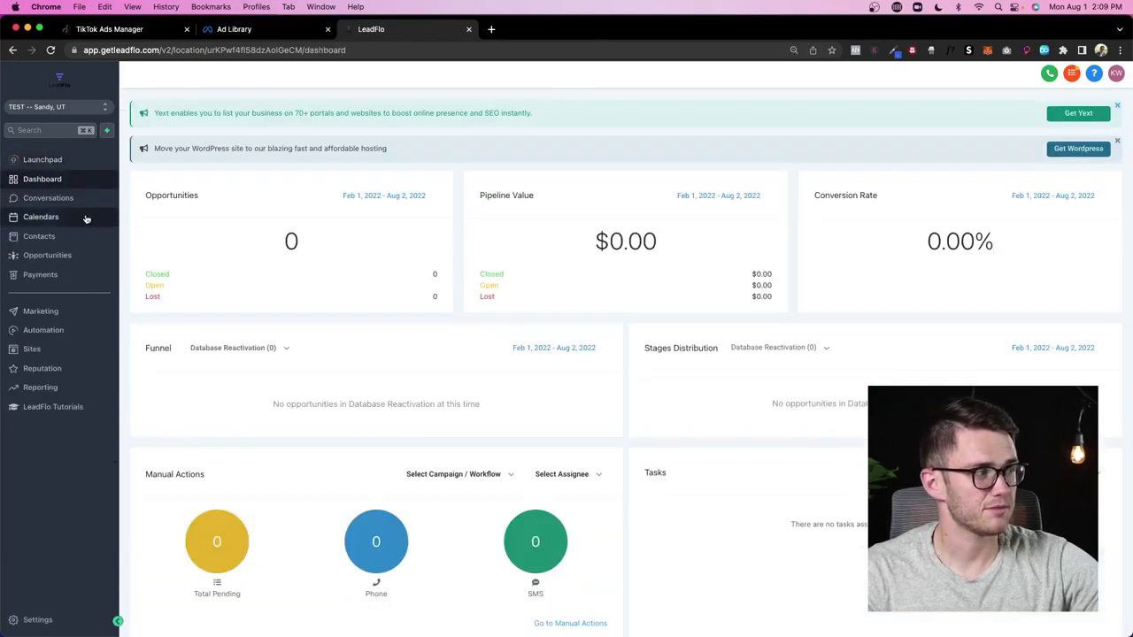
click(68, 197)
click(226, 124)
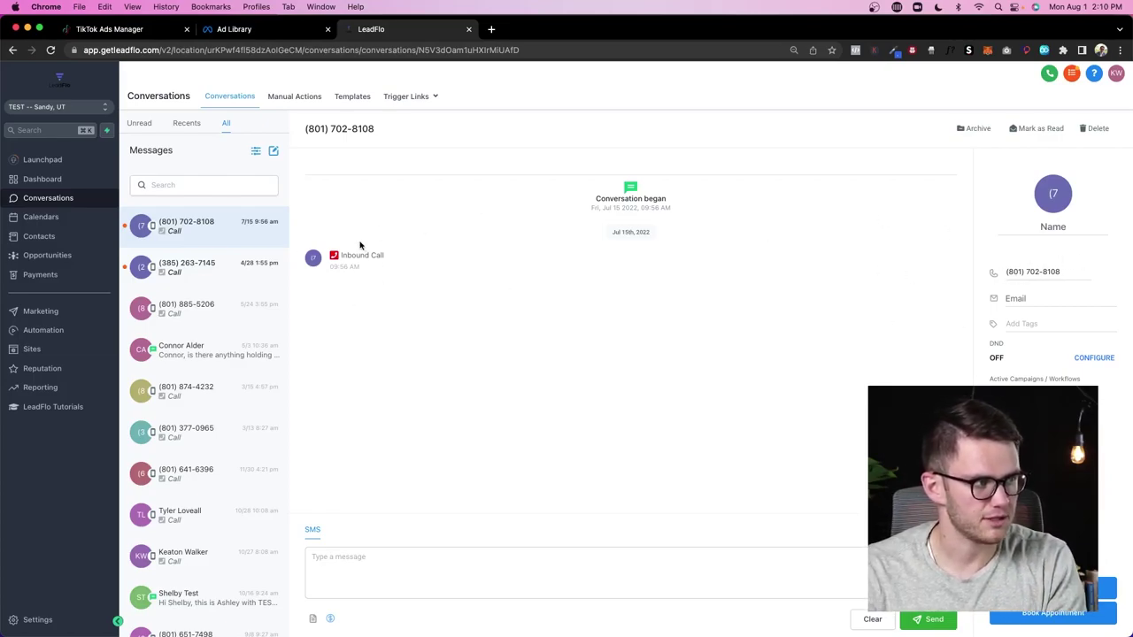
Draft the SMS "Hey, how's it going? Would you like to sign up for our free consultation___ ?" in the first conversation
click(611, 565)
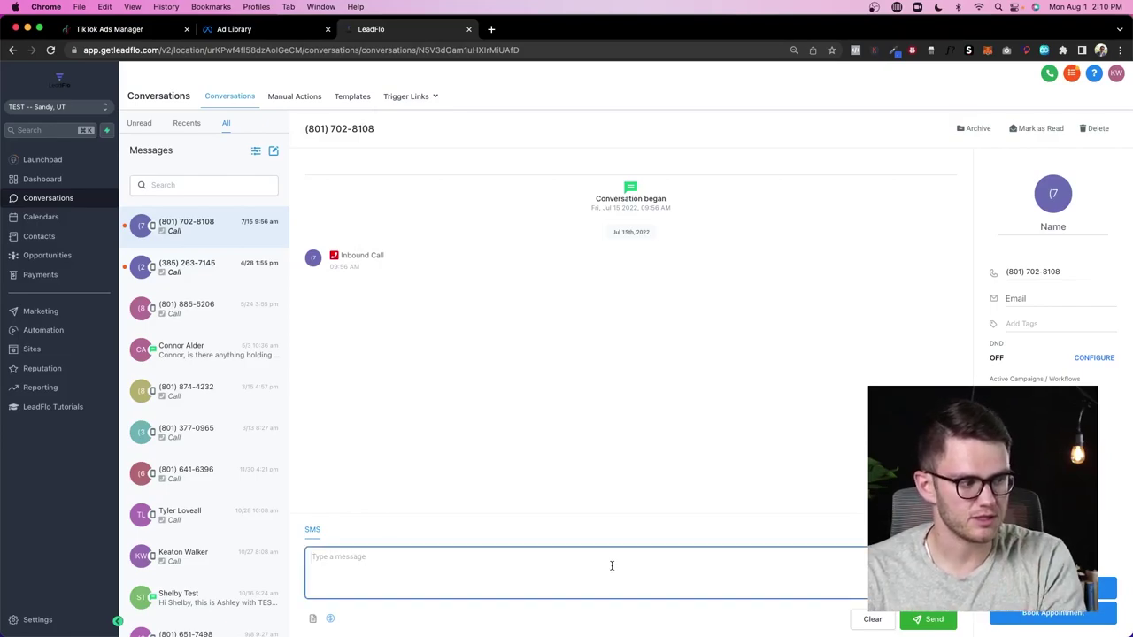
text(Hey, how)
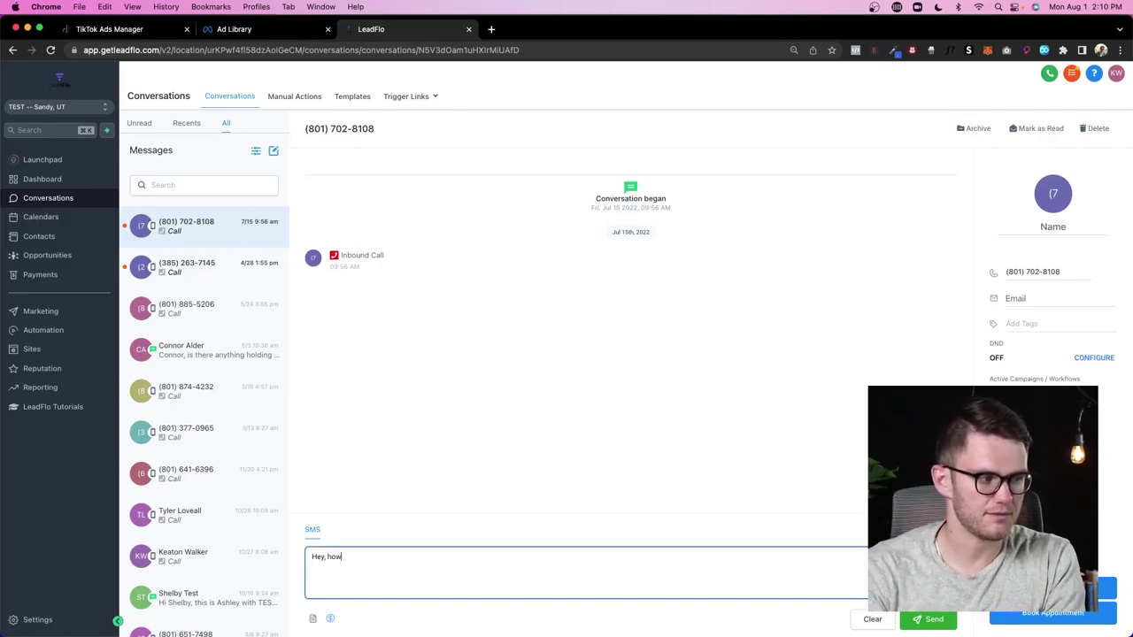
text('s it going? Wou)
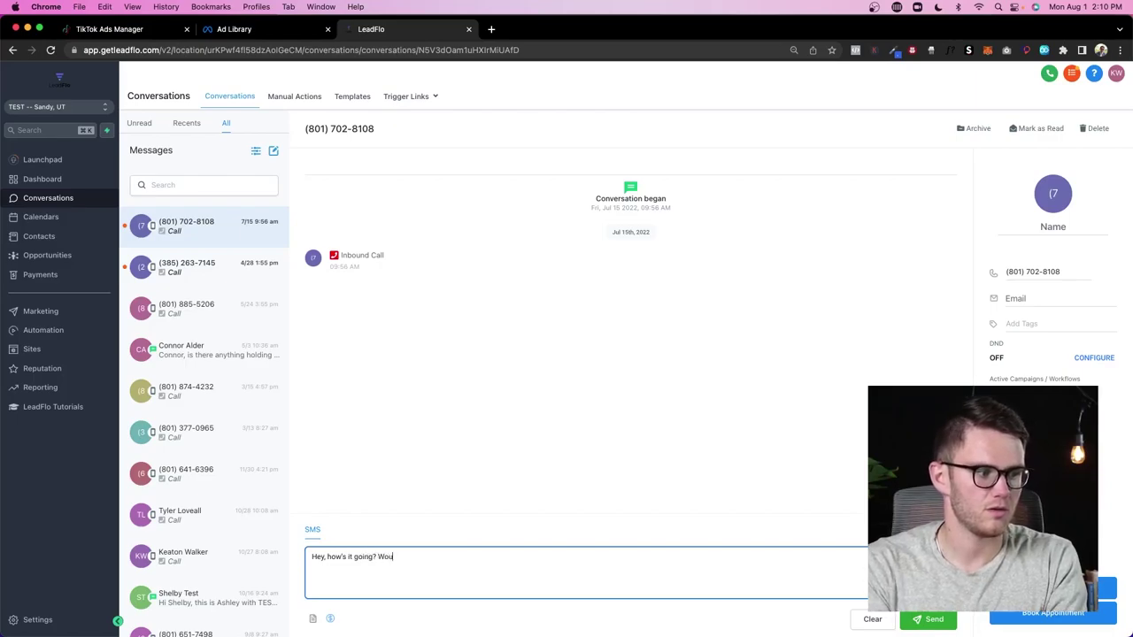
text(ld you like to sign u)
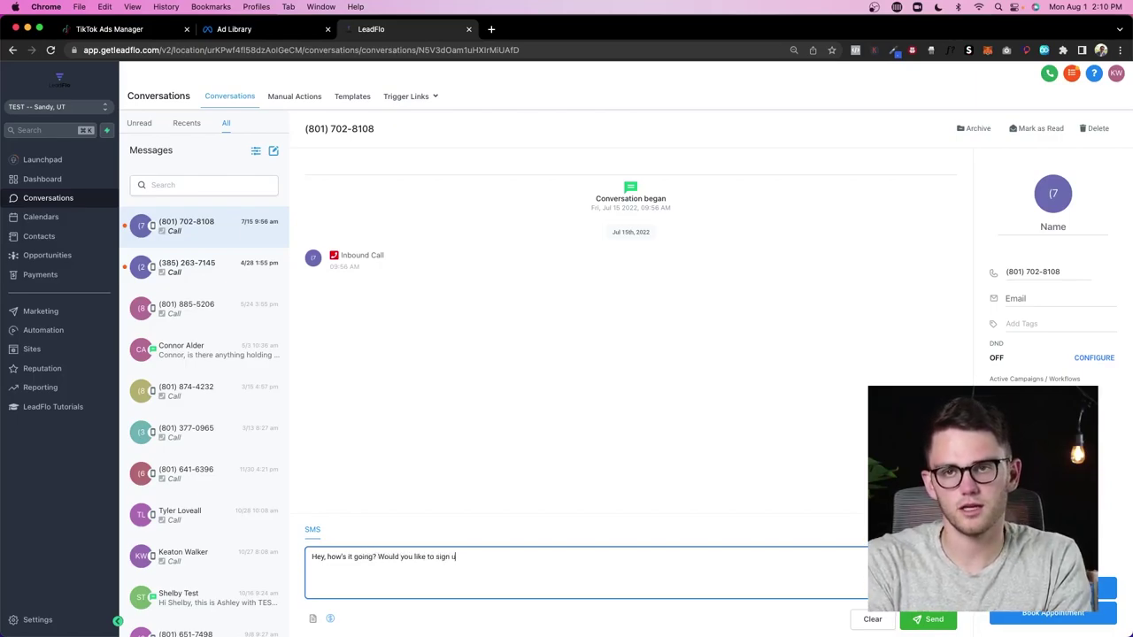
text(p for our free co)
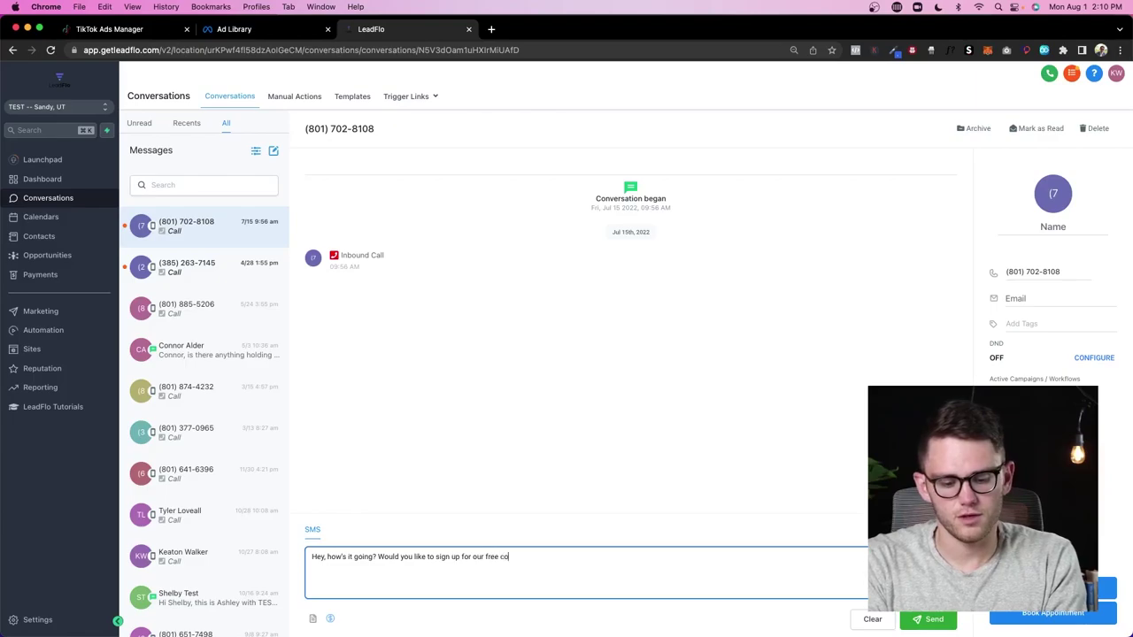
text(nsultation___ ?)
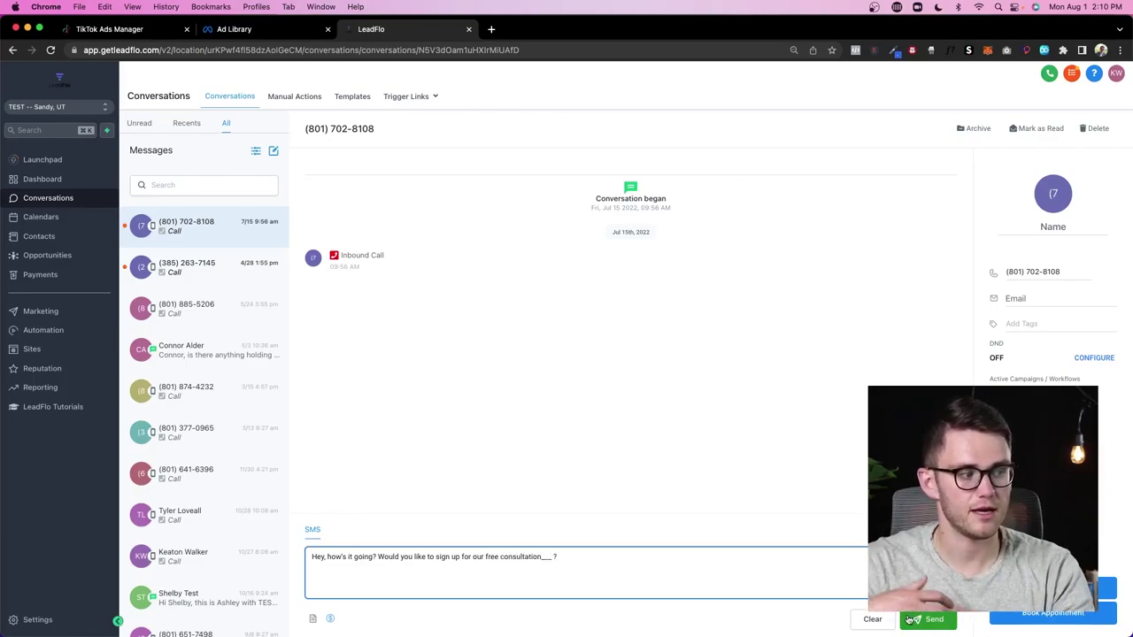
Fill in a test e-mail address for the selected conversation's contact
click(911, 620)
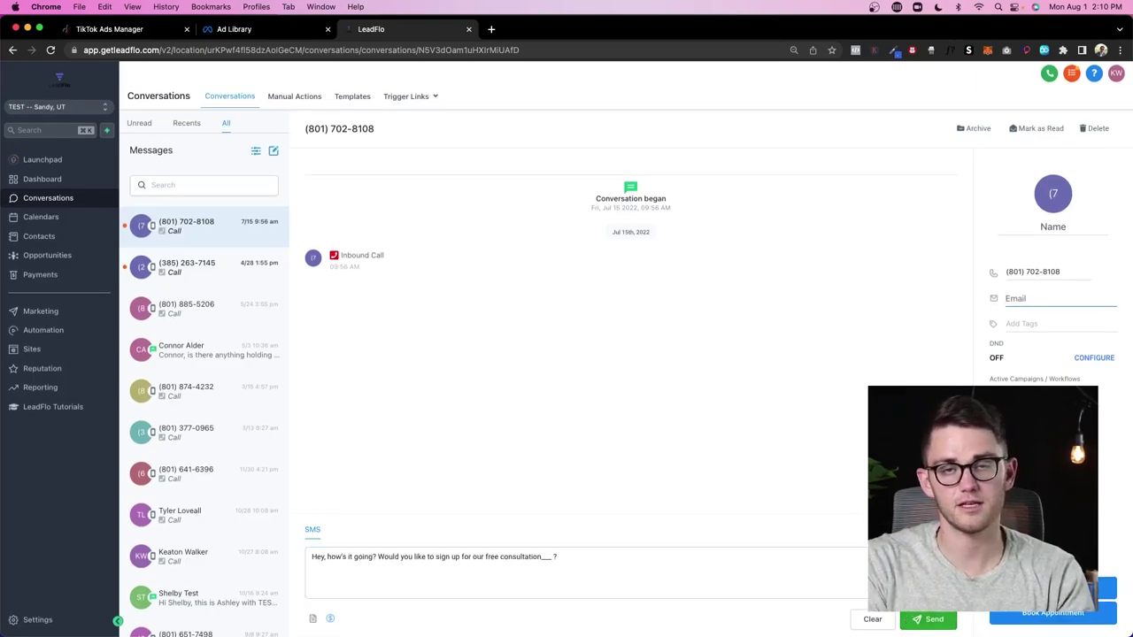
text(test)
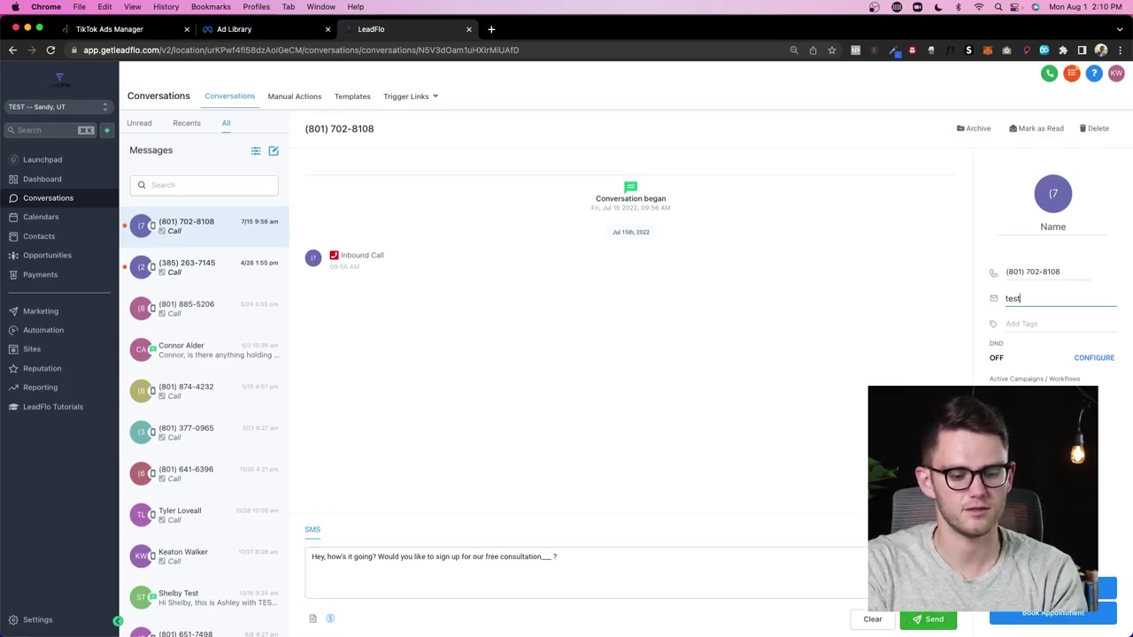
text(119@test)
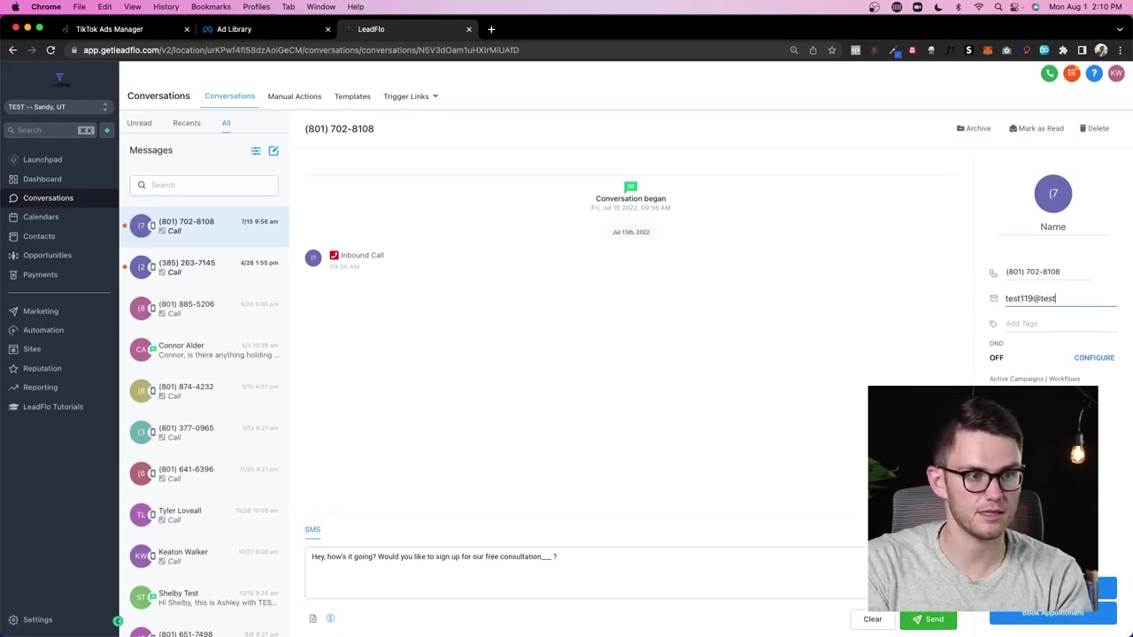
text(.com)
click(633, 565)
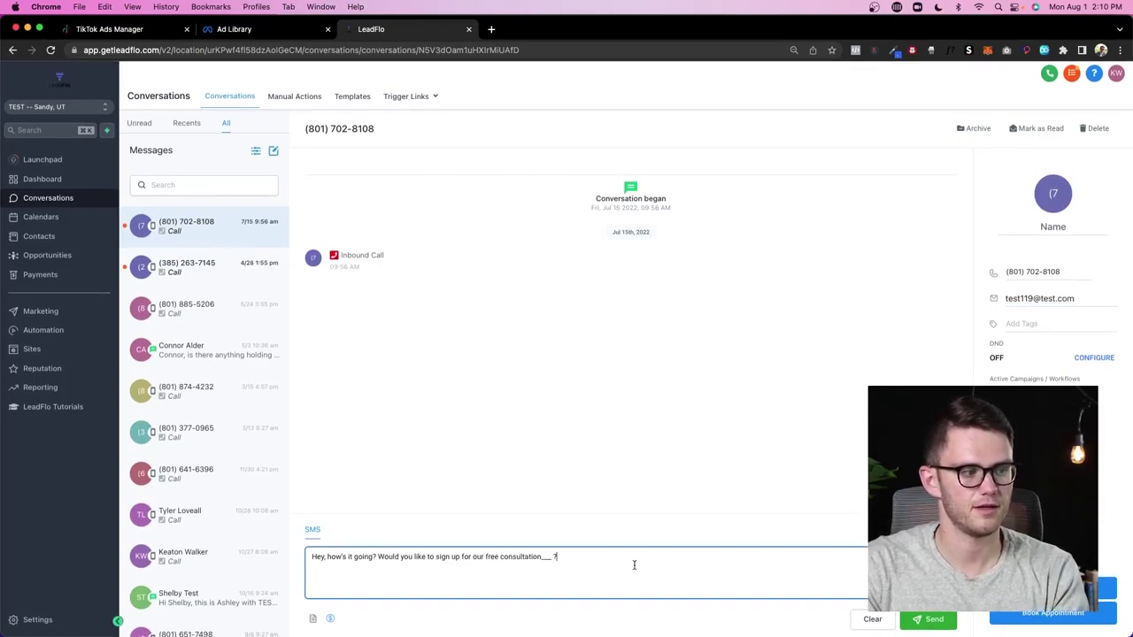
key(Escape)
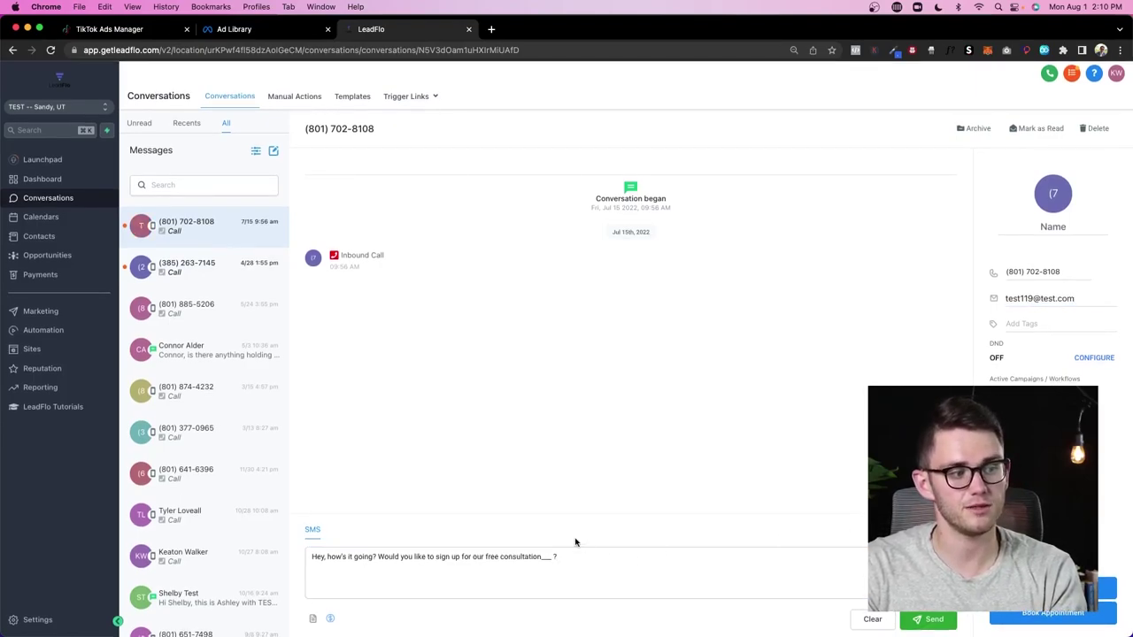
Reload the conversation and switch its message composer from SMS to Email
click(705, 575)
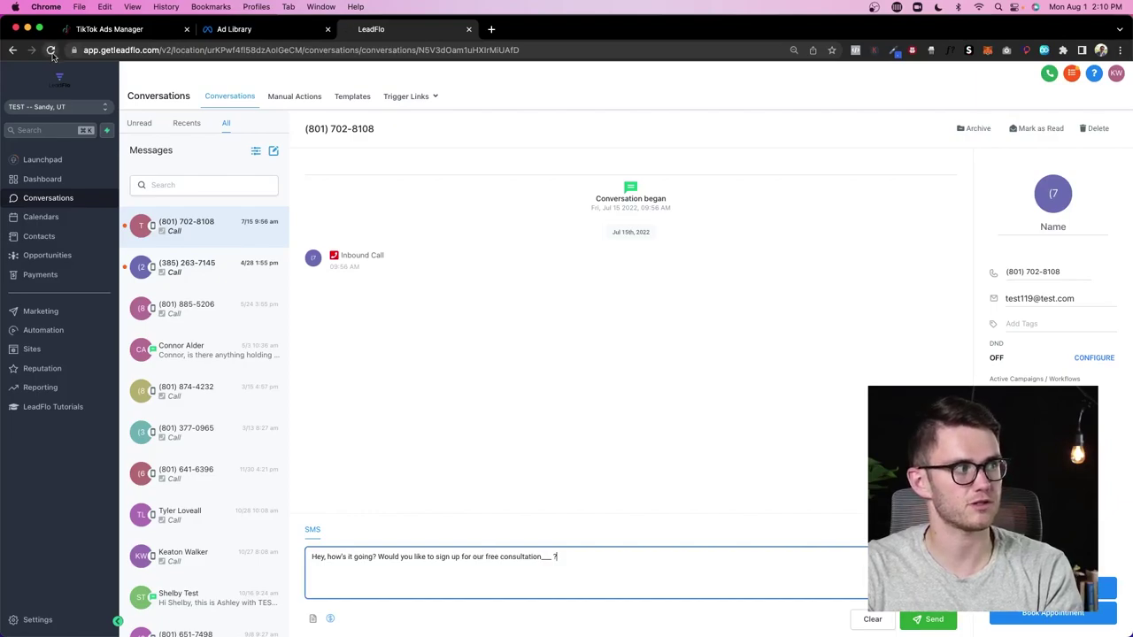
click(51, 49)
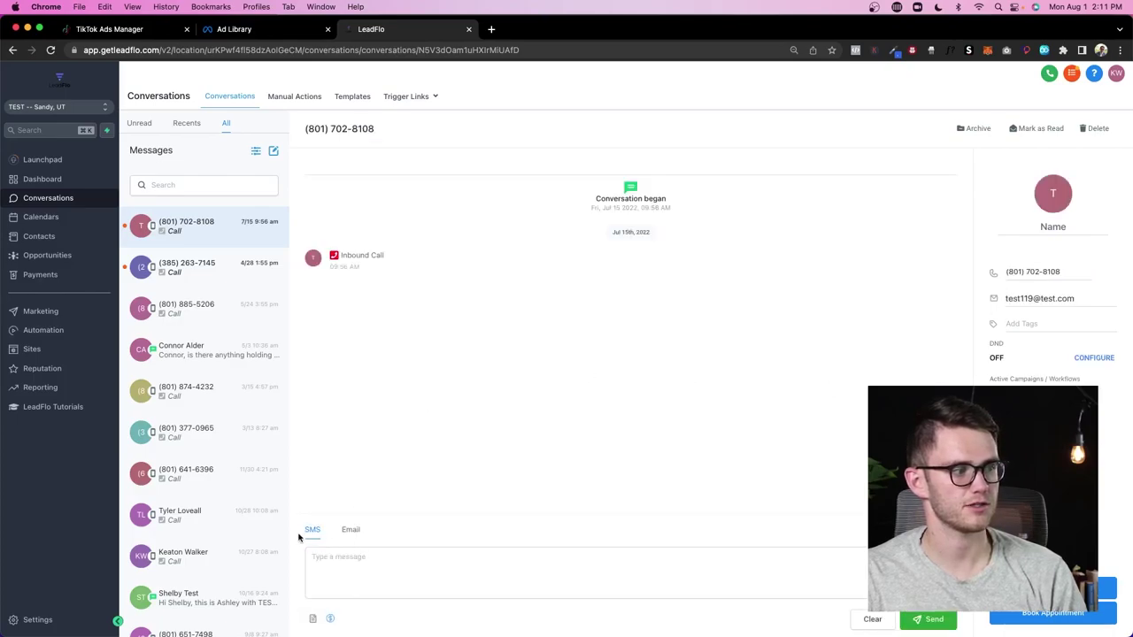
click(351, 530)
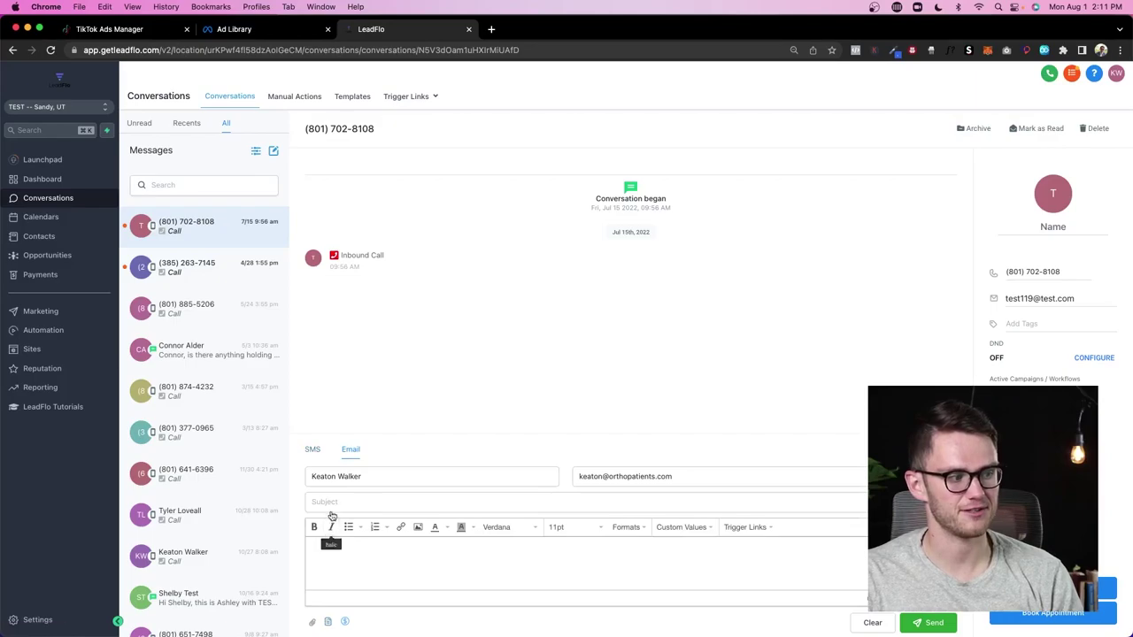
Switch the composer back to SMS, look over the saved message templates and return to the conversation
click(317, 458)
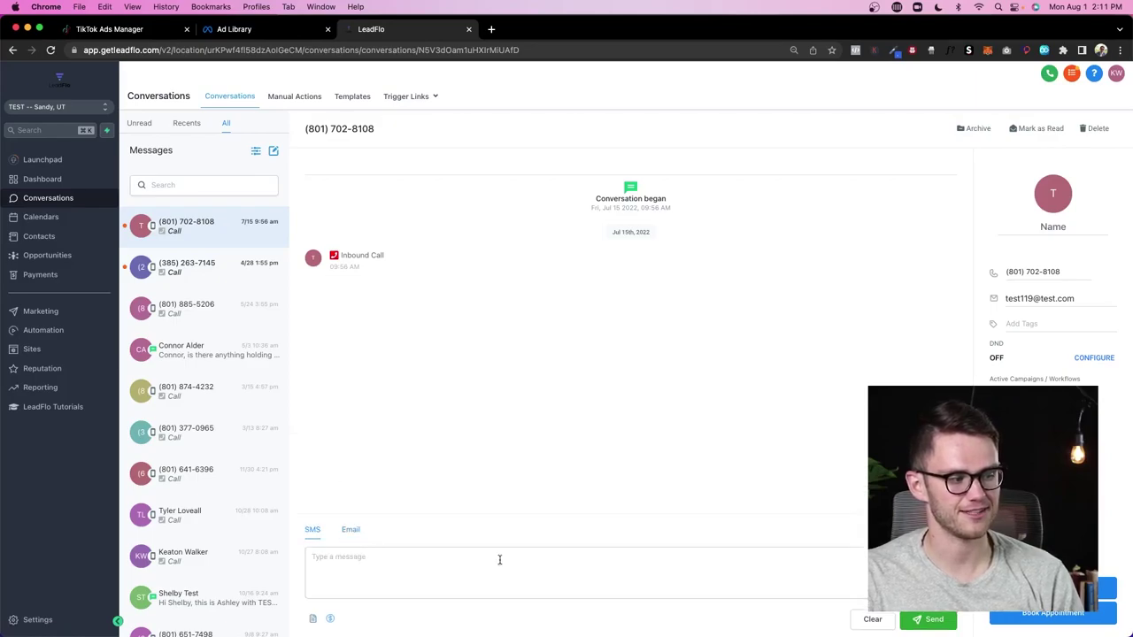
click(313, 619)
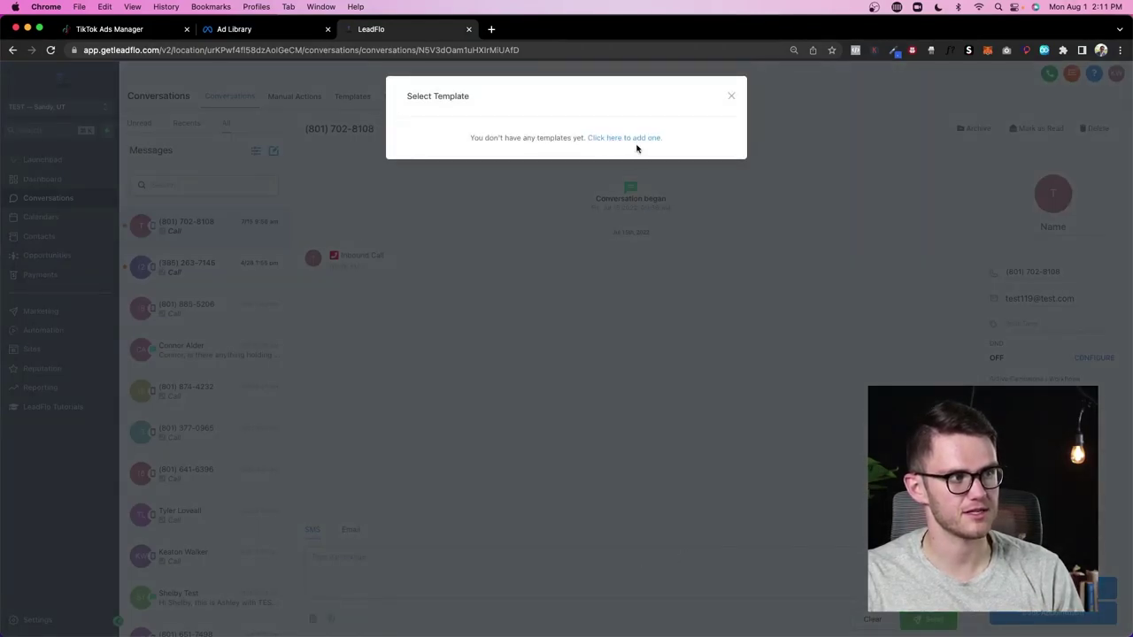
click(627, 139)
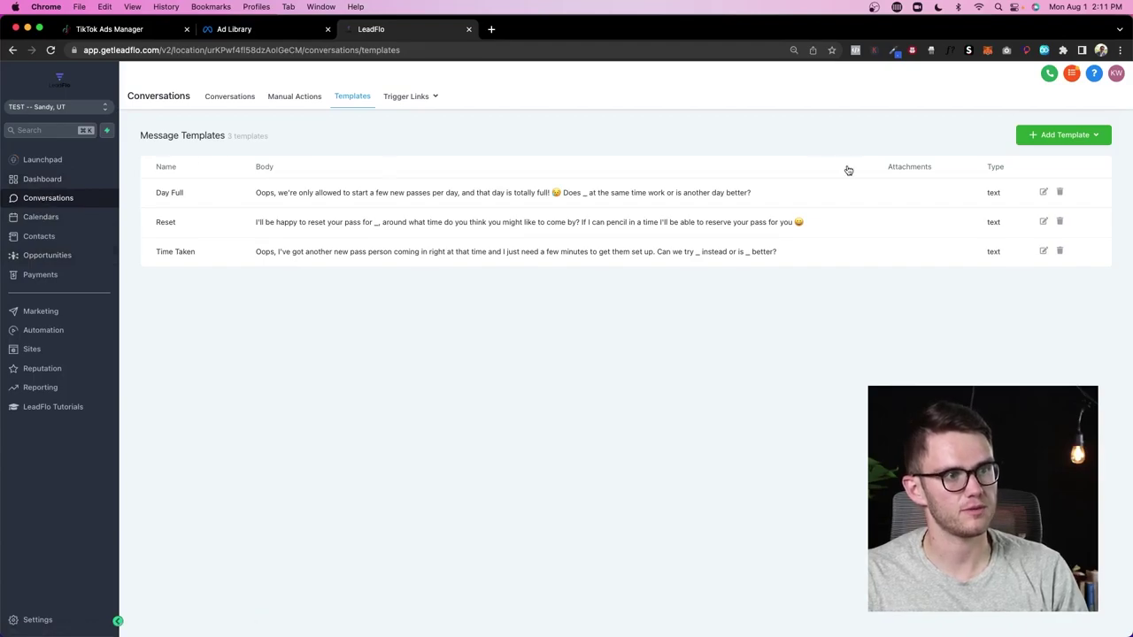
click(216, 100)
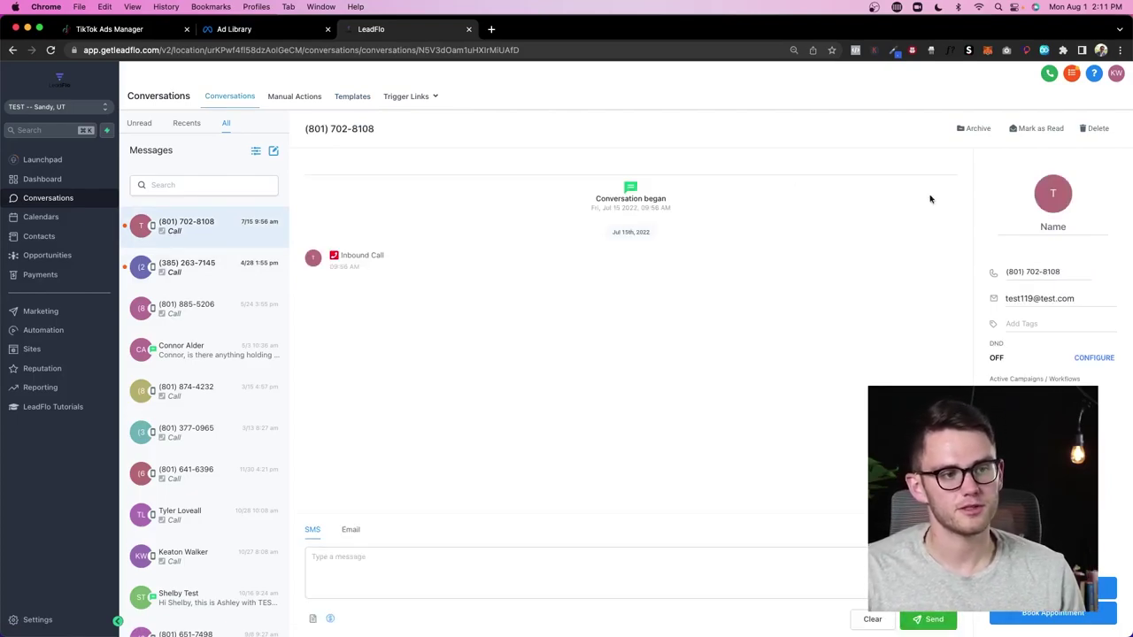
Call the selected conversation's contact, hang up and close the dialer
click(993, 275)
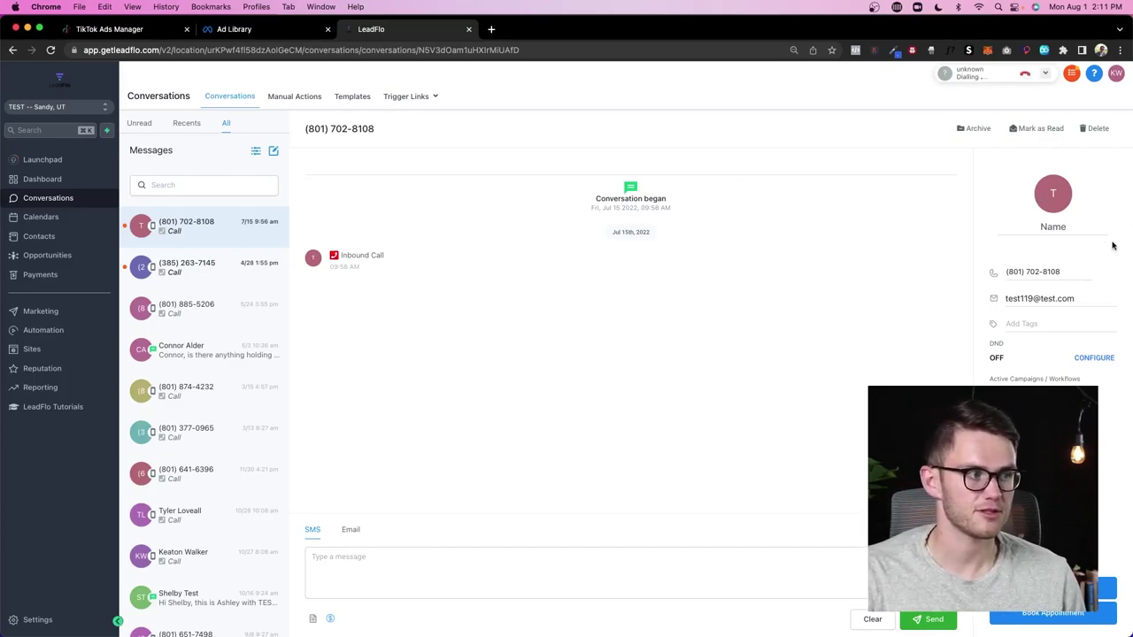
click(1046, 77)
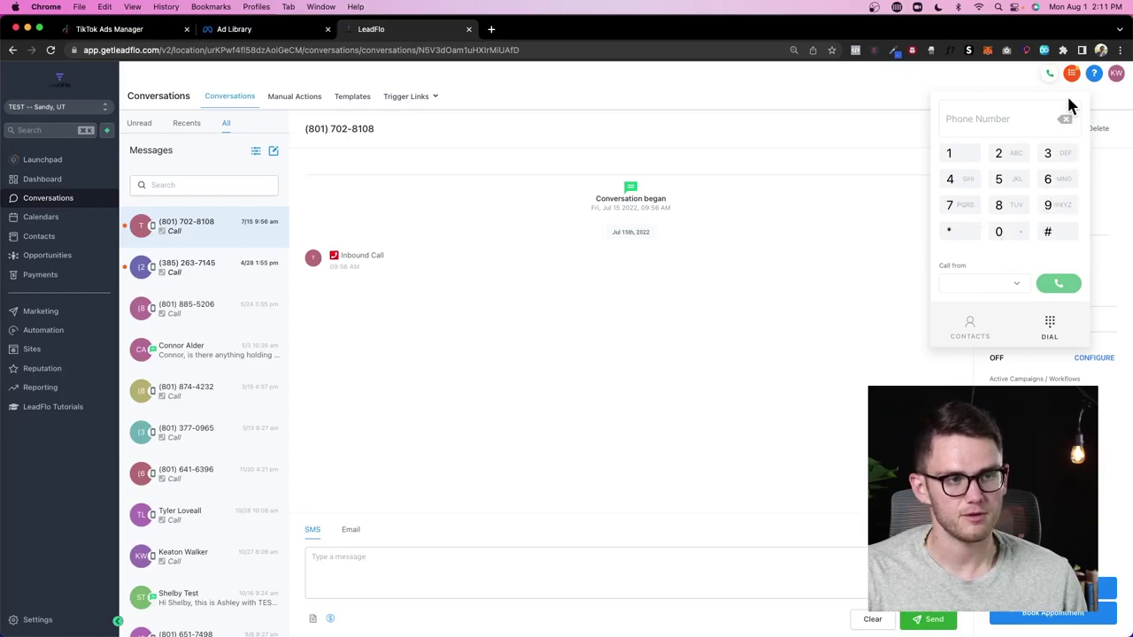
click(1048, 76)
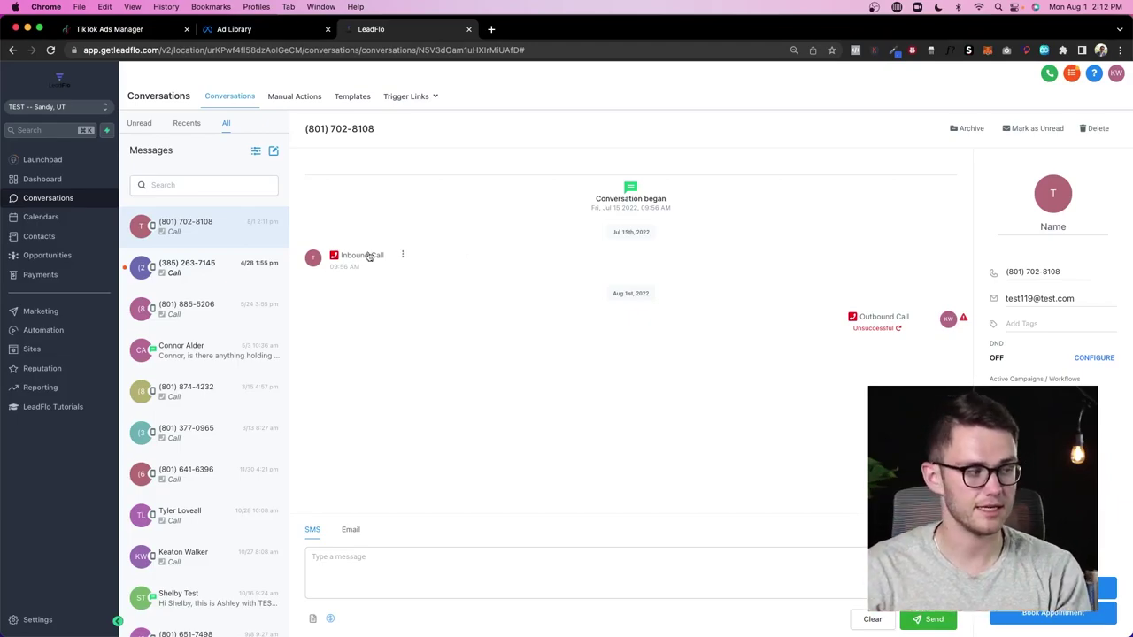
Open the draft workflow in Automation and choose Facebook Lead Form Submitted as its trigger
click(63, 332)
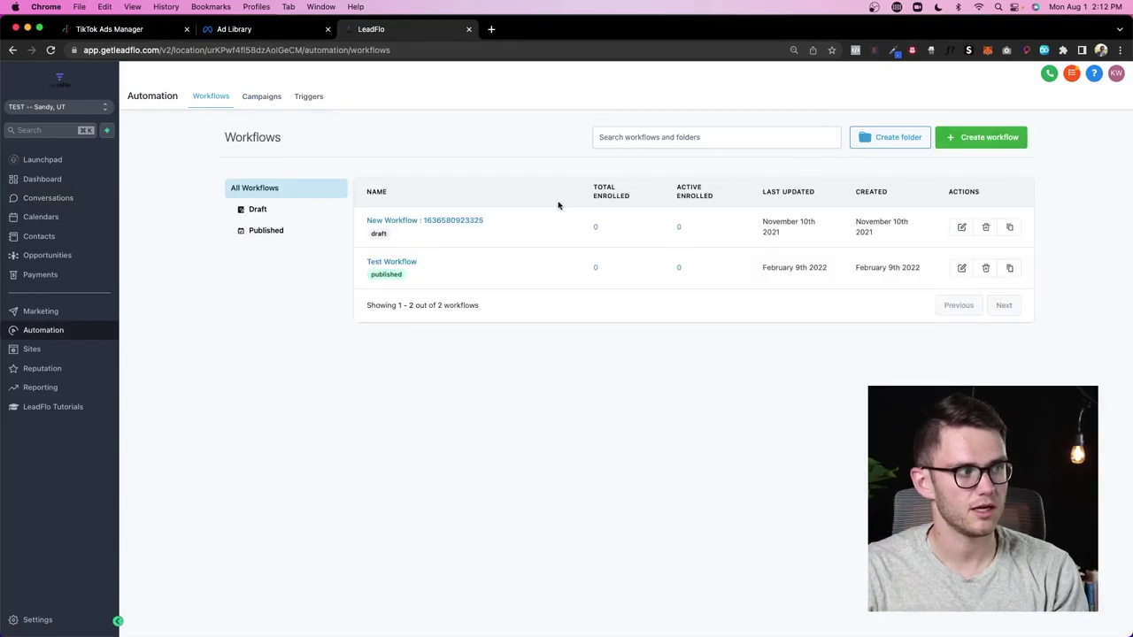
click(452, 221)
click(586, 168)
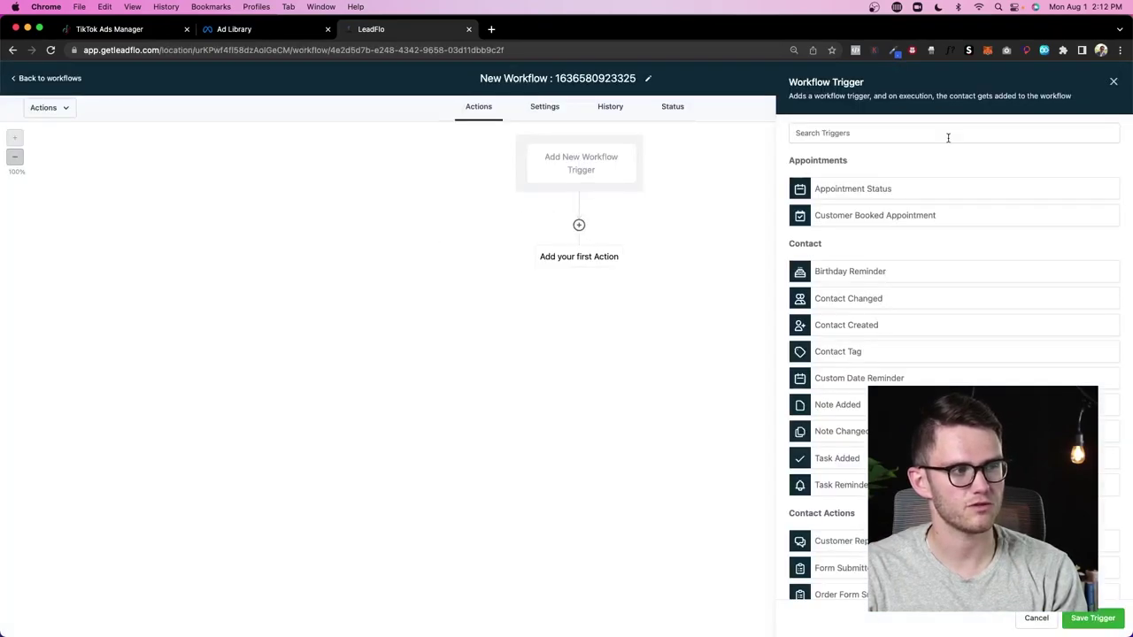
click(946, 134)
text(lea)
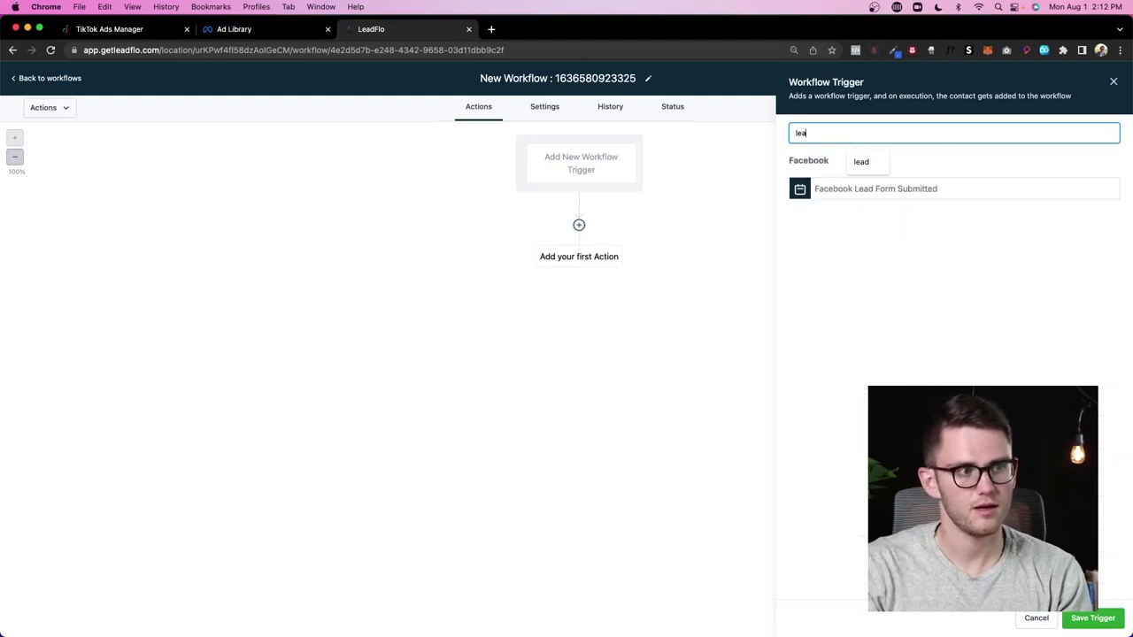
text(d)
click(934, 196)
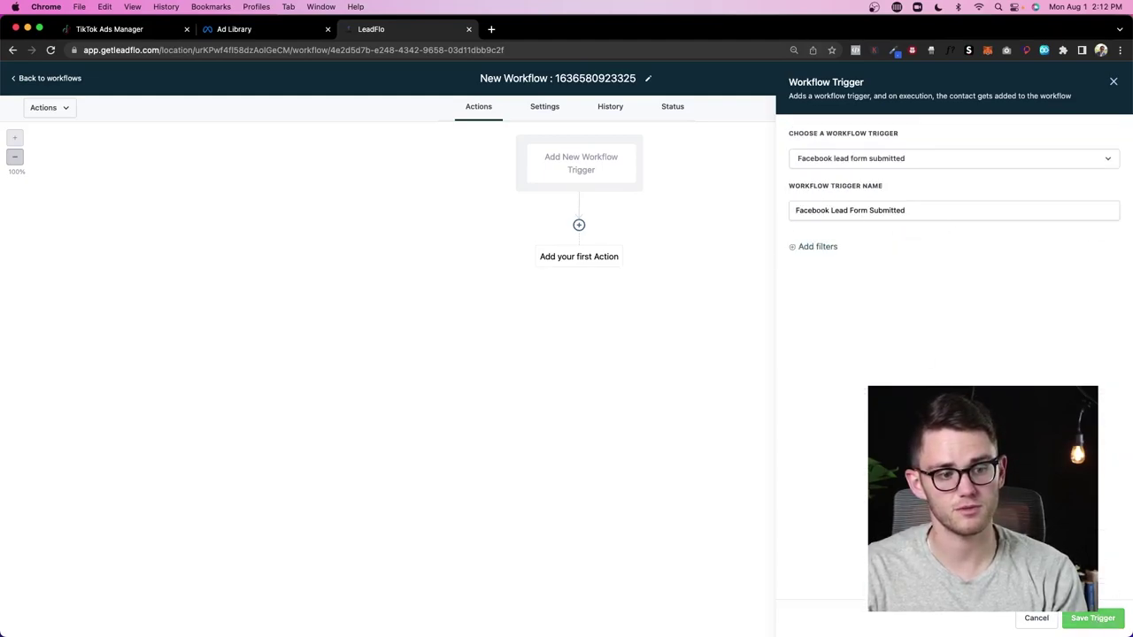
Try to limit the Facebook lead form trigger to one form with an In Form filter, and remove the filter
click(809, 247)
click(854, 261)
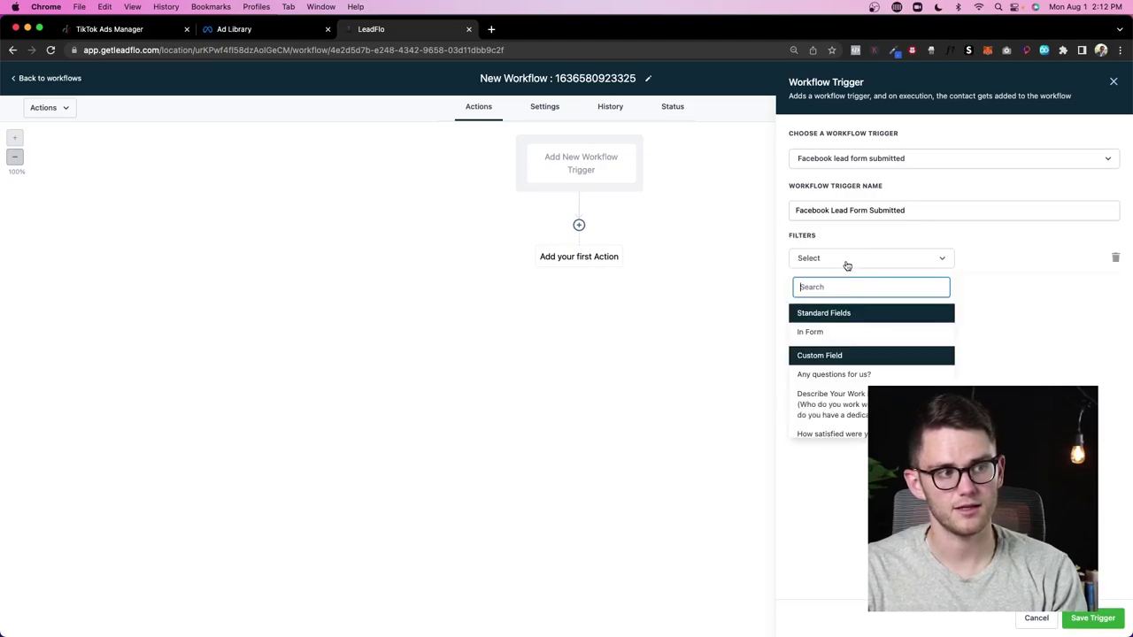
click(849, 331)
click(992, 260)
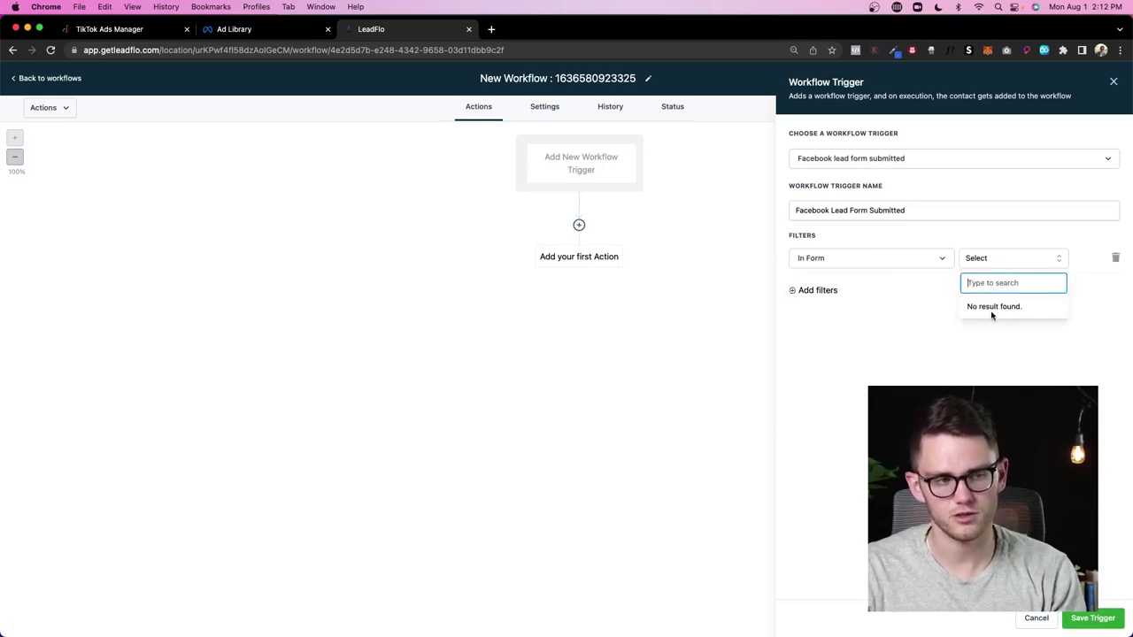
click(1106, 315)
click(1109, 620)
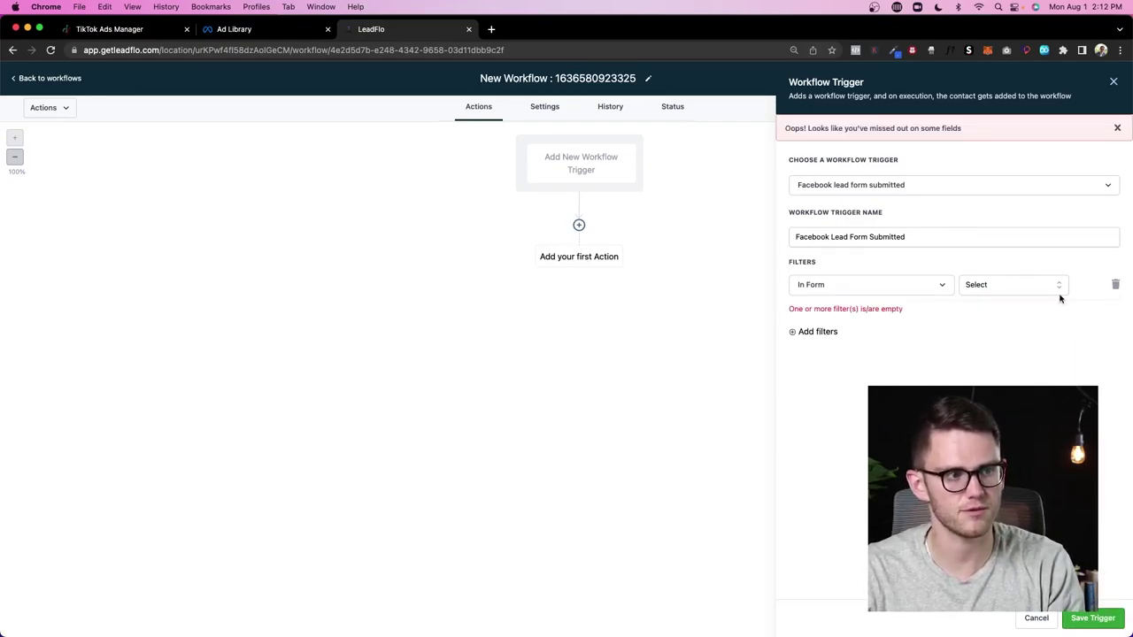
click(1115, 284)
Save the Facebook Lead Form Submitted trigger without filters and save the workflow
click(1093, 617)
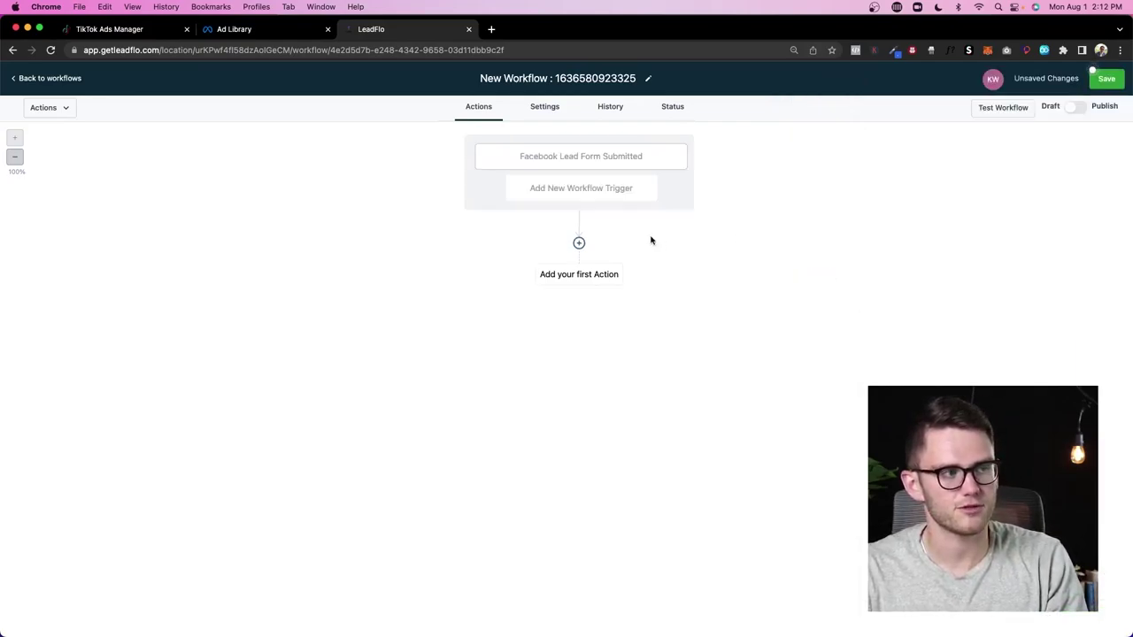
click(1106, 79)
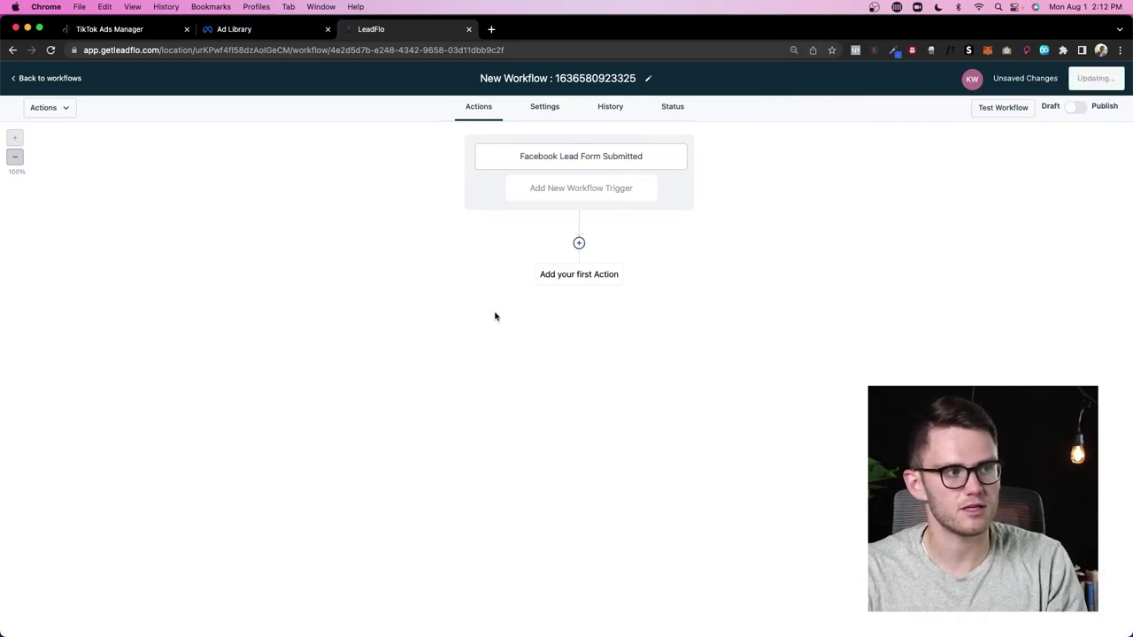
Add a Send SMS action after the trigger with the opening line "Hey! Thanks for requesting ____ From ____."
click(579, 243)
click(945, 217)
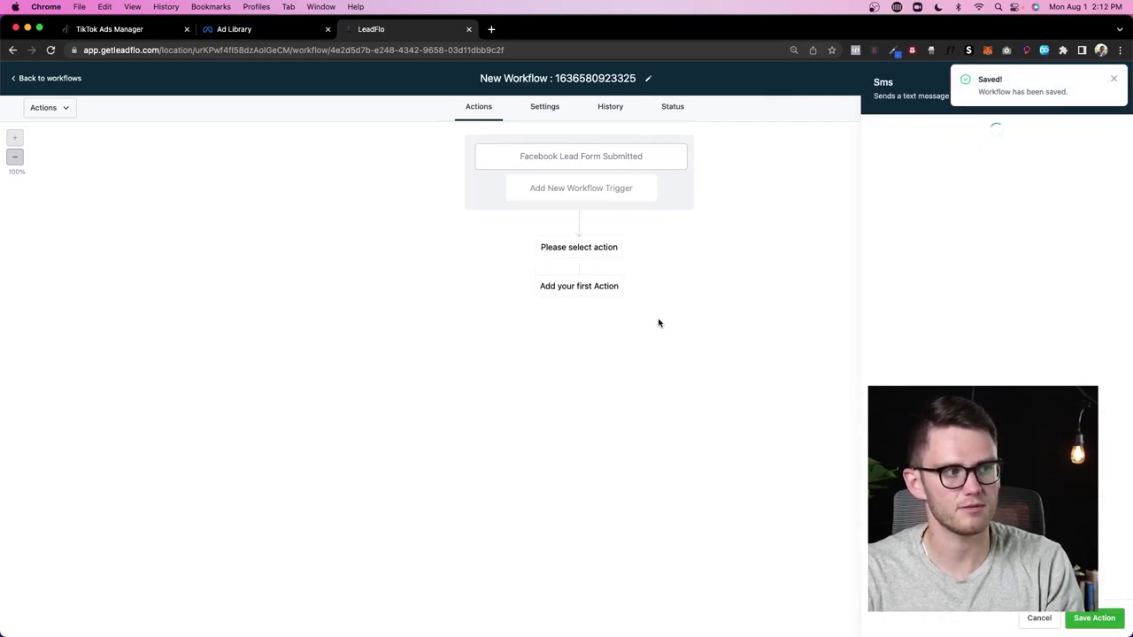
click(948, 288)
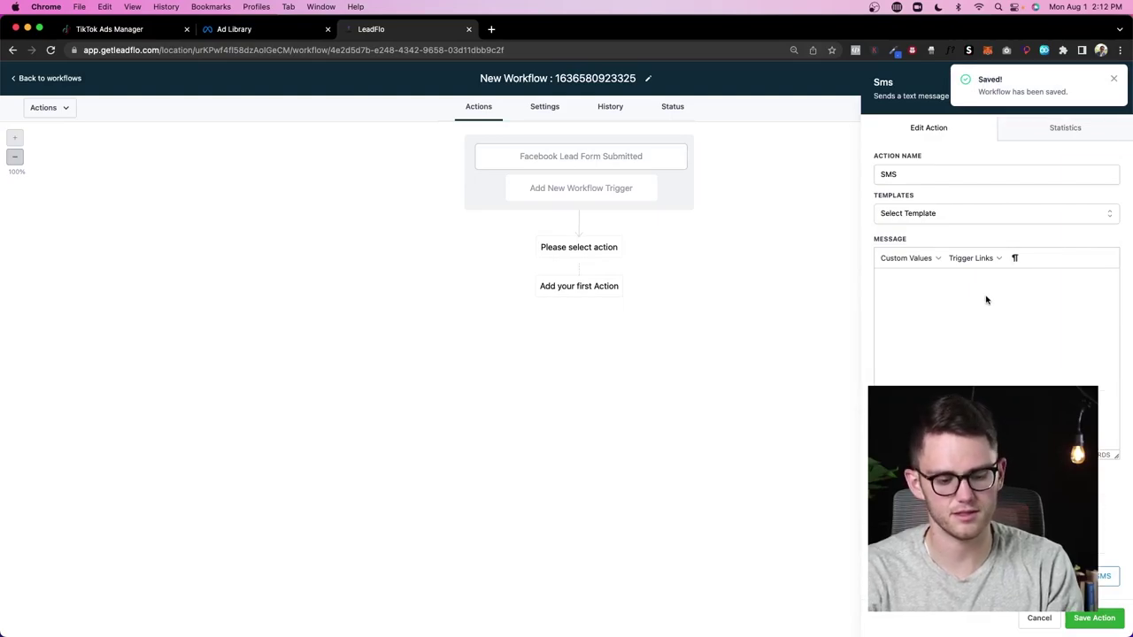
text(Hey! Thanks for req)
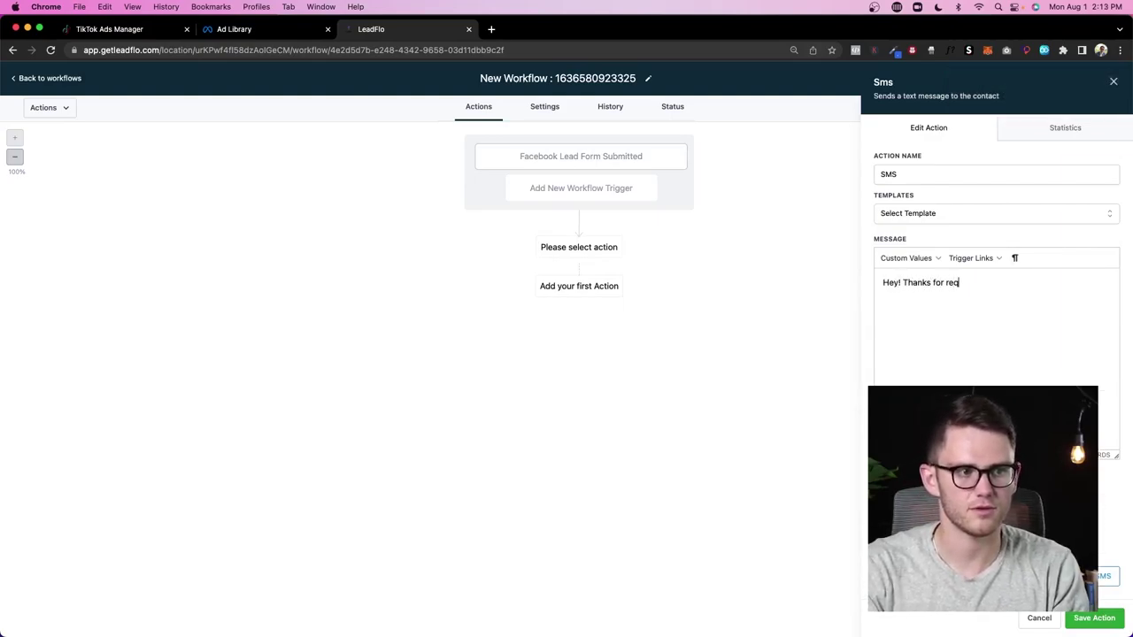
text(uesting __ From ___.)
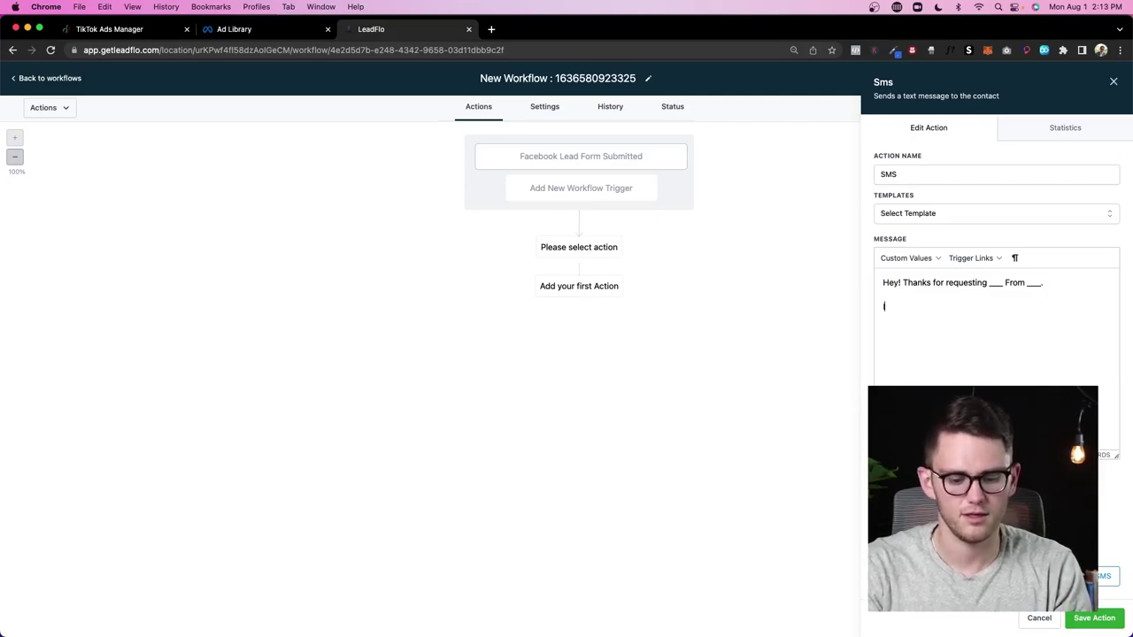
Finish the SMS message with a placeholder line starting "If you're" and a sign-off with a business name, and save the action
text(If you're intester)
key(BackSpace)
text(aaksjd;fa)
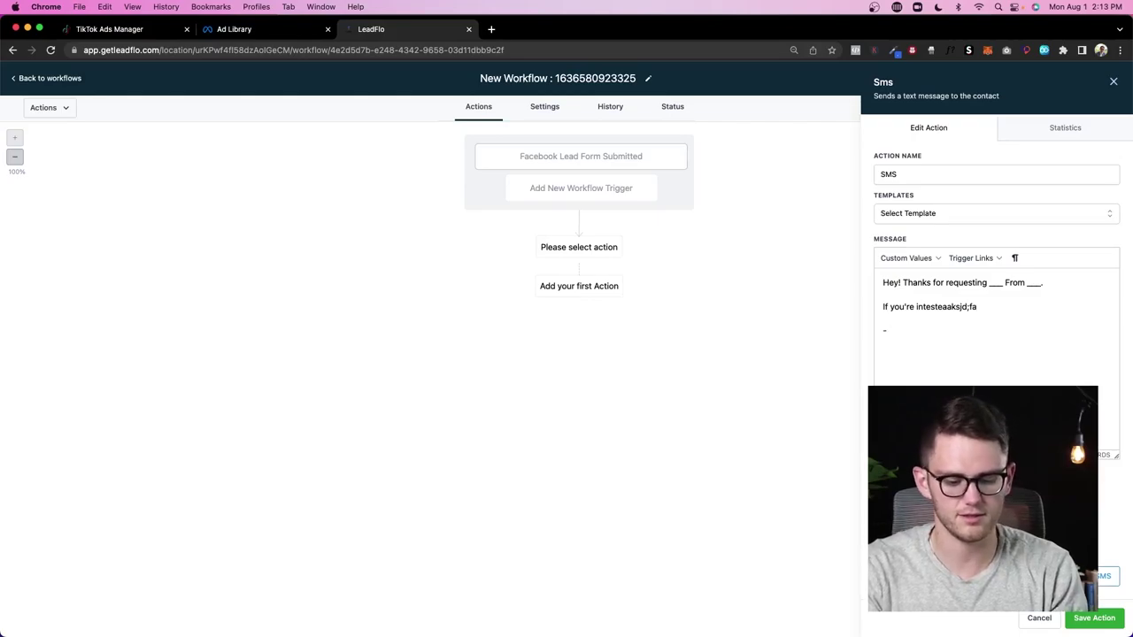
text( Chrio)
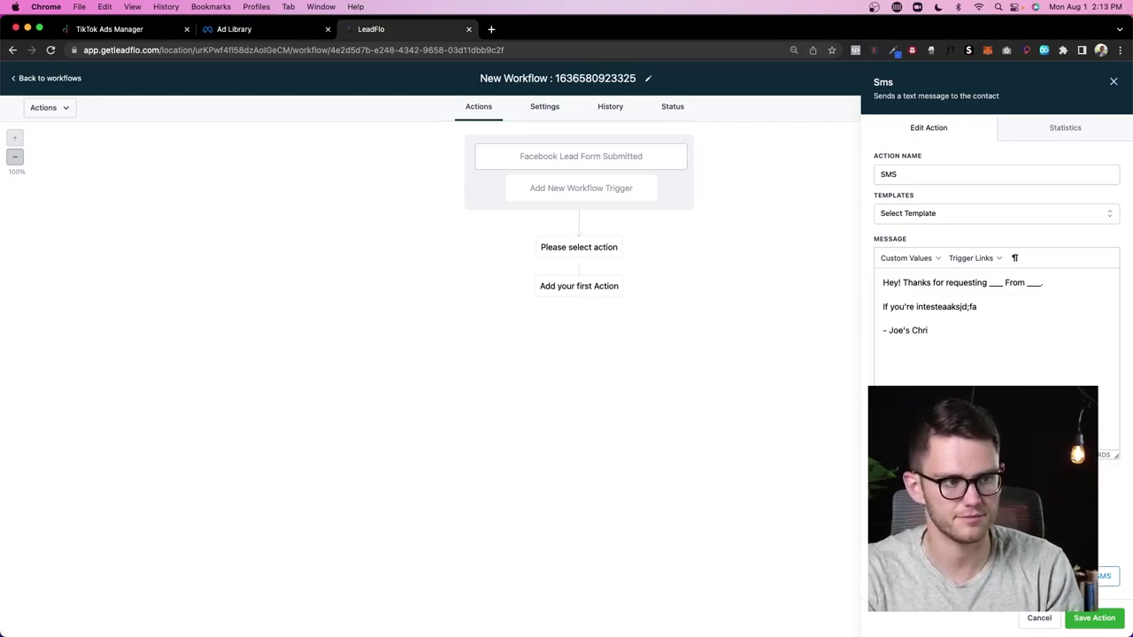
click(1104, 620)
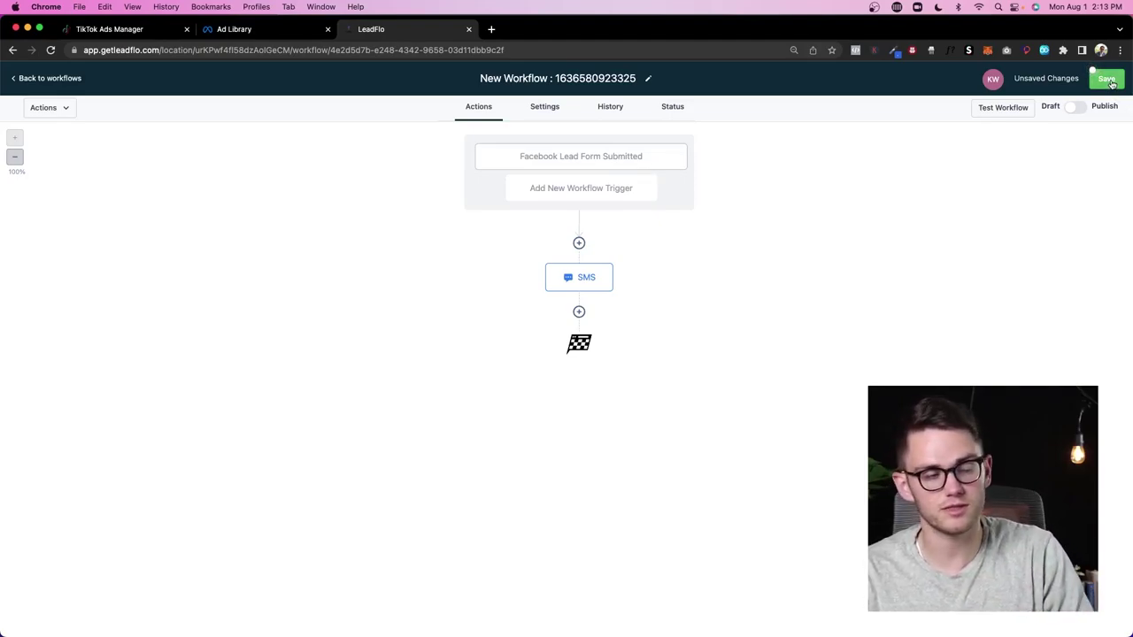
Leave the workflow, check the conversations inbox and reopen the draft workflow
click(49, 78)
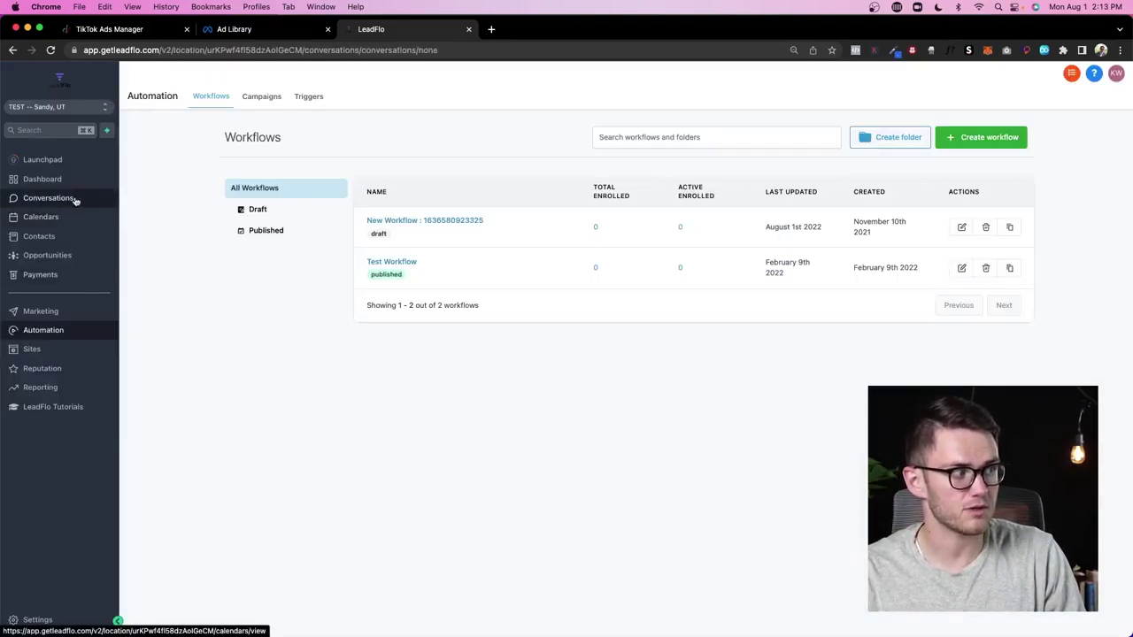
click(73, 198)
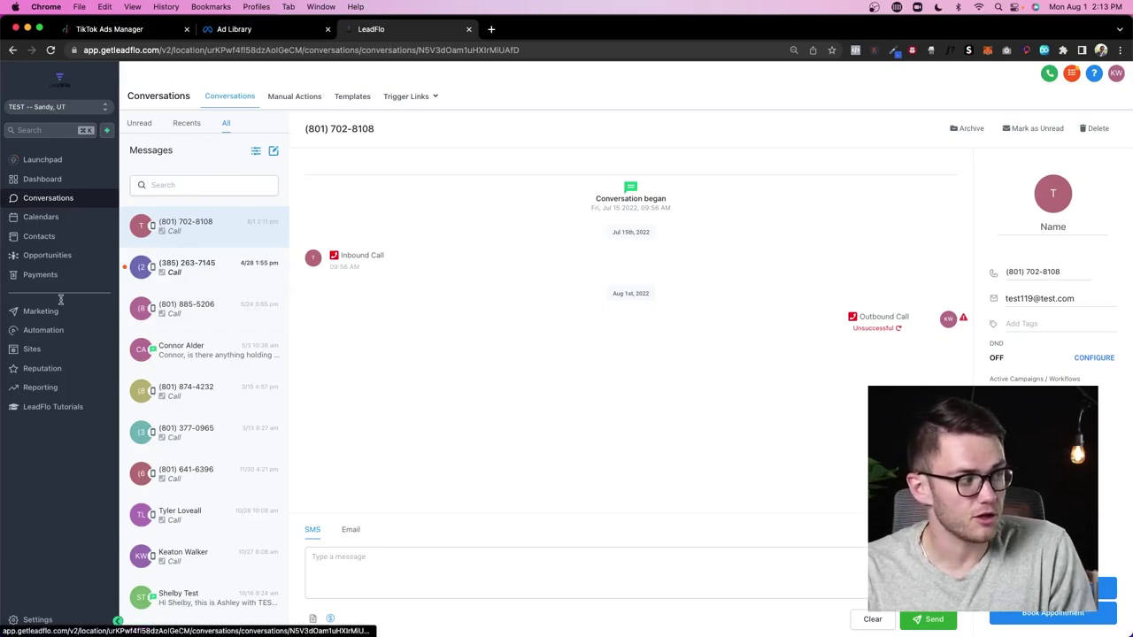
click(59, 330)
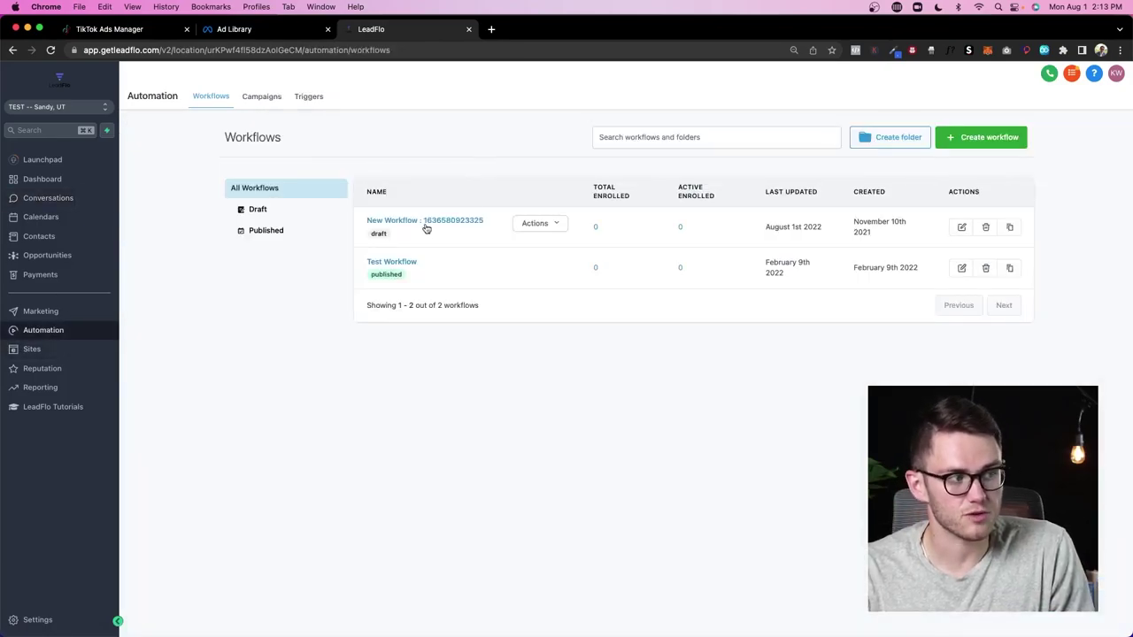
click(427, 227)
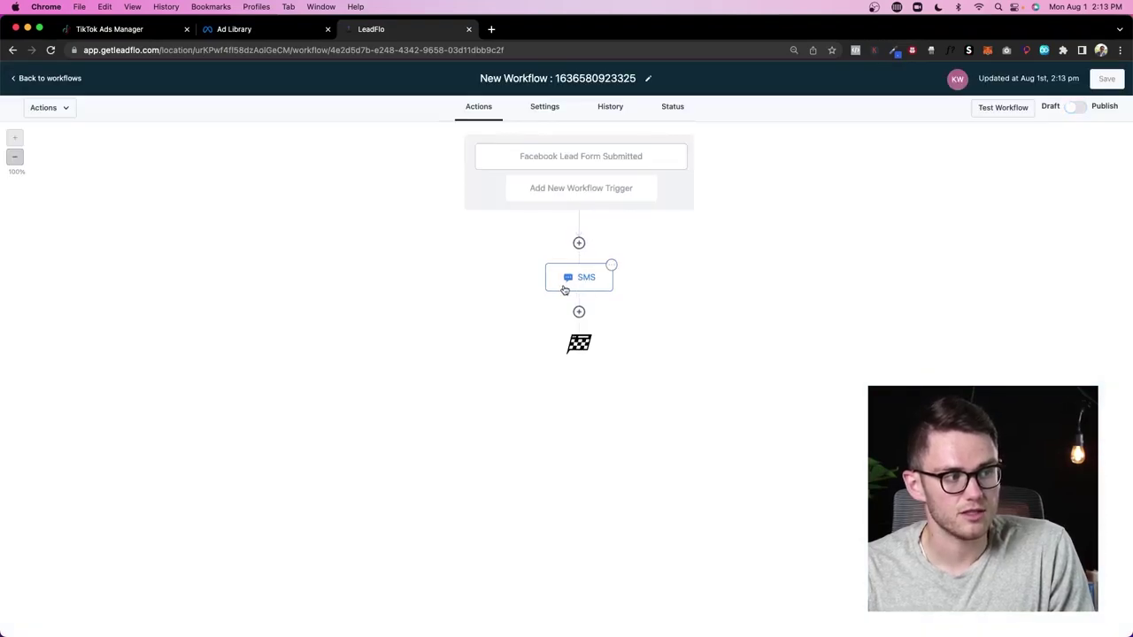
Add a Send Email action after the SMS with from name ASDFASDF and a test sender e-mail address
click(580, 313)
click(951, 197)
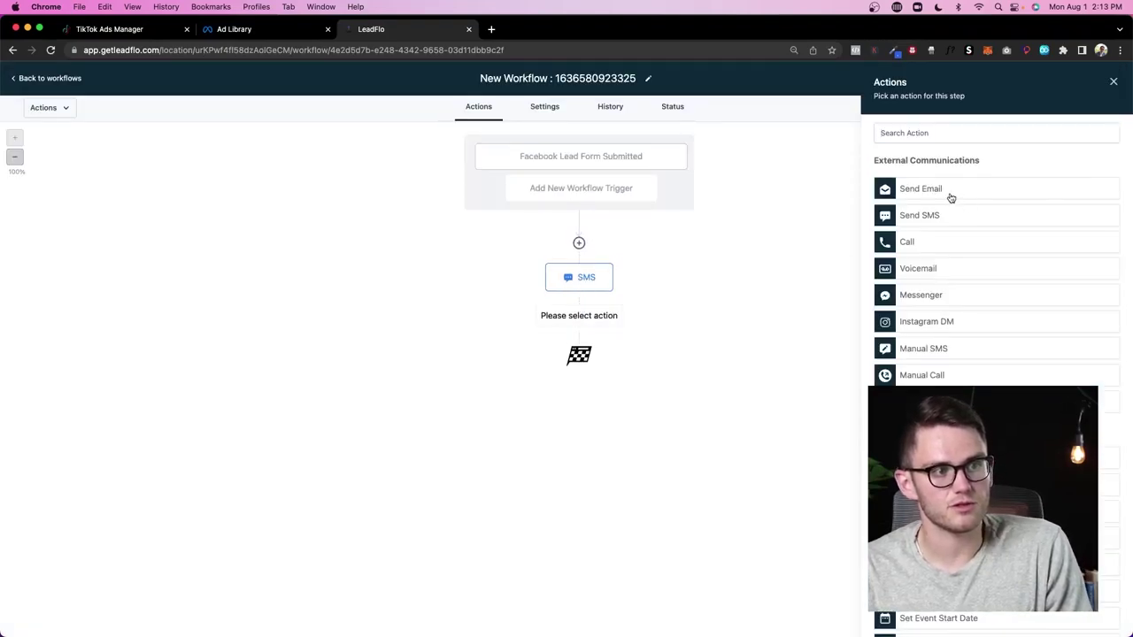
click(956, 219)
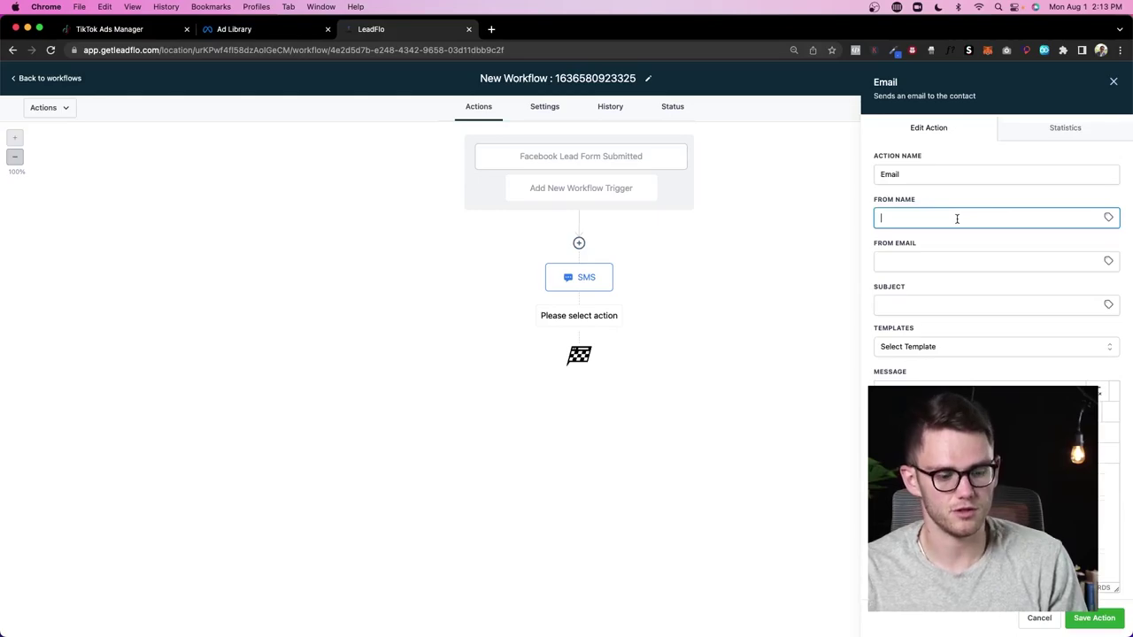
text(ASDFASDF)
click(945, 260)
text(TEST)
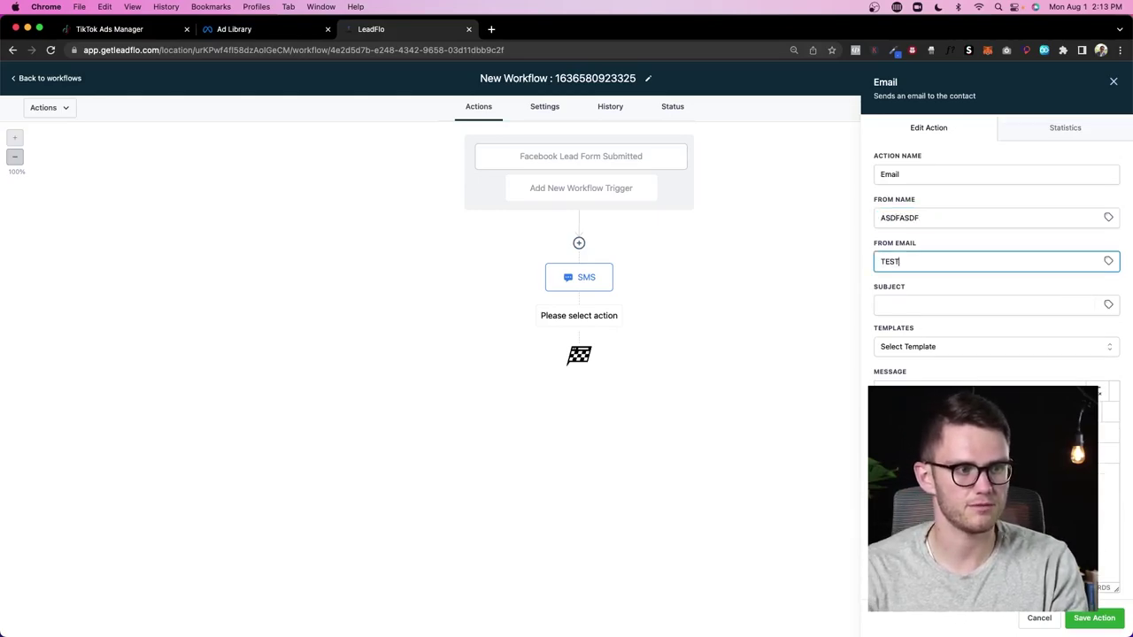
text(@TEST.COM)
Give the email action the subject ASDFAF and save the action
click(974, 304)
text(ASDFAF)
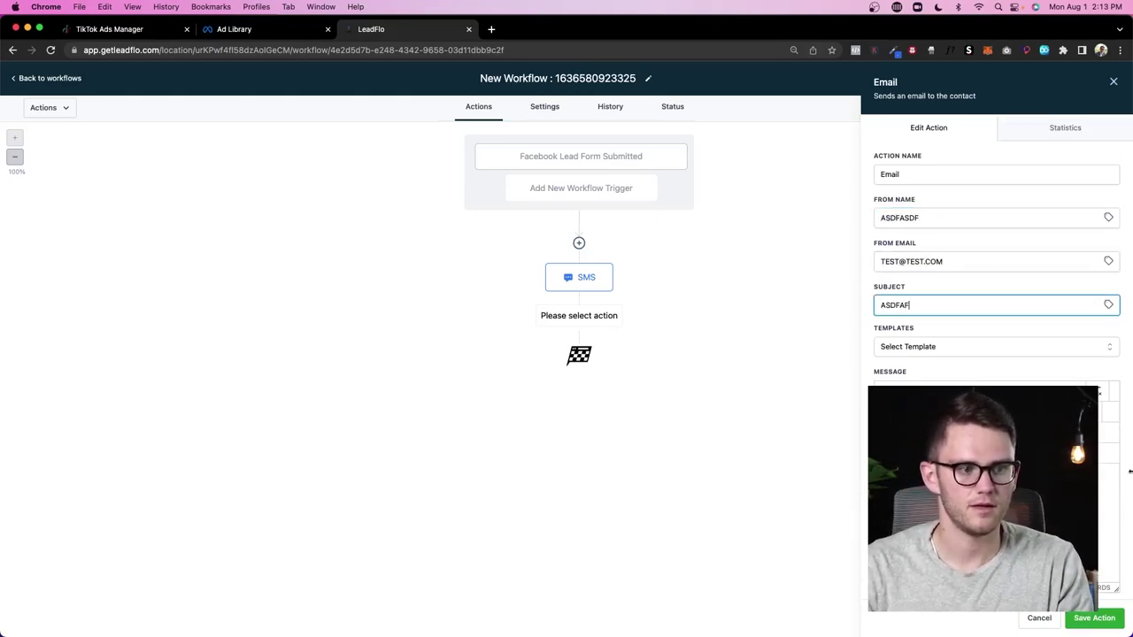
click(1106, 472)
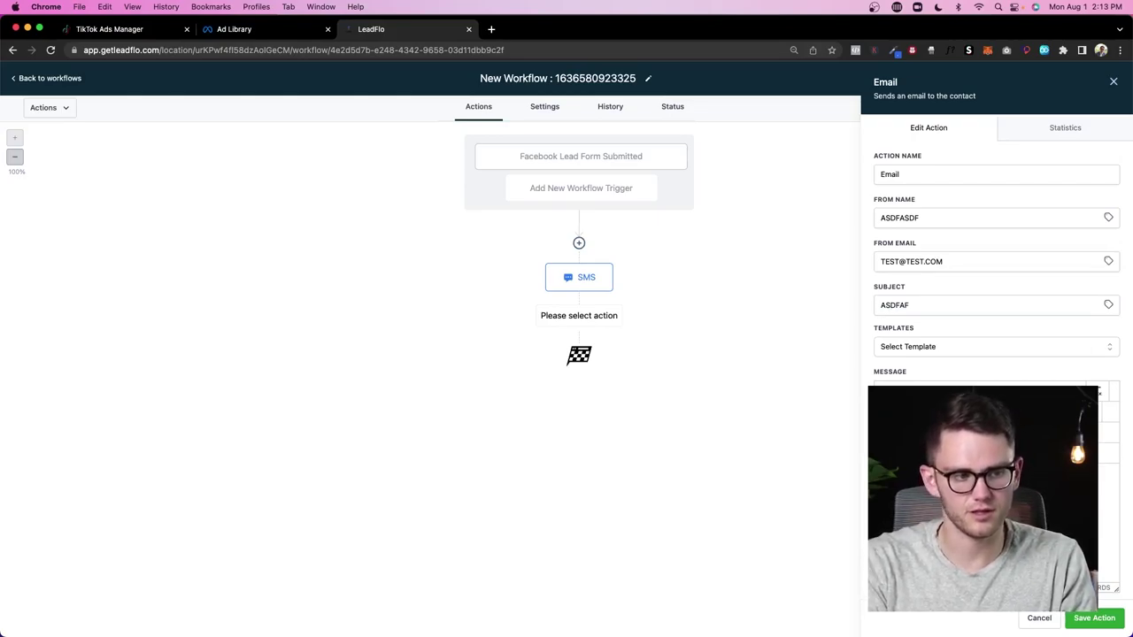
click(1094, 619)
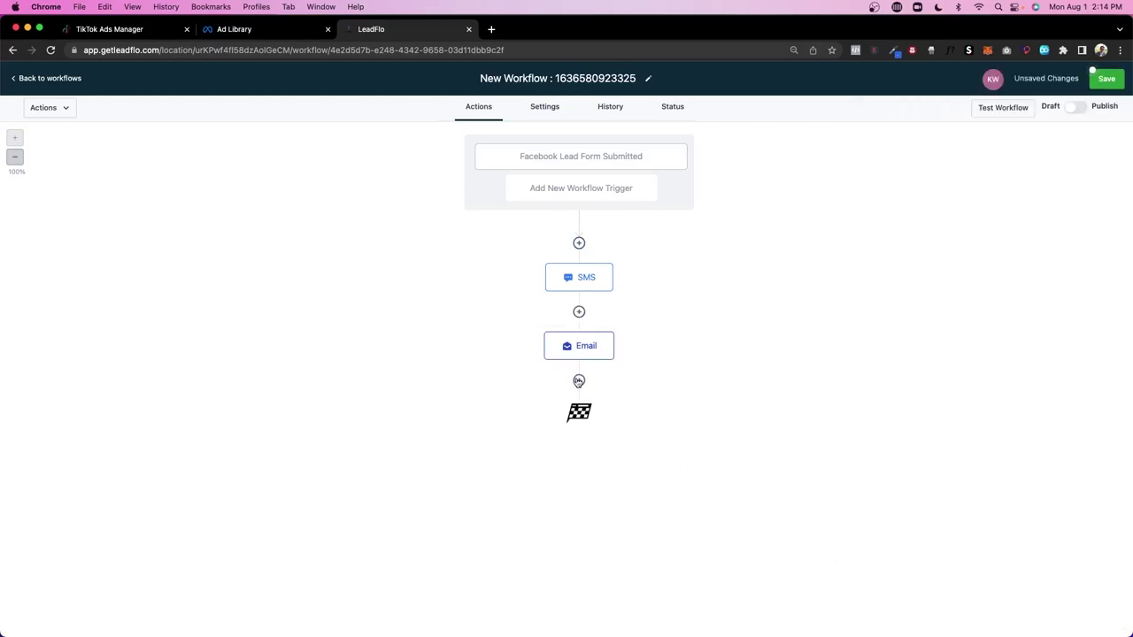
click(579, 381)
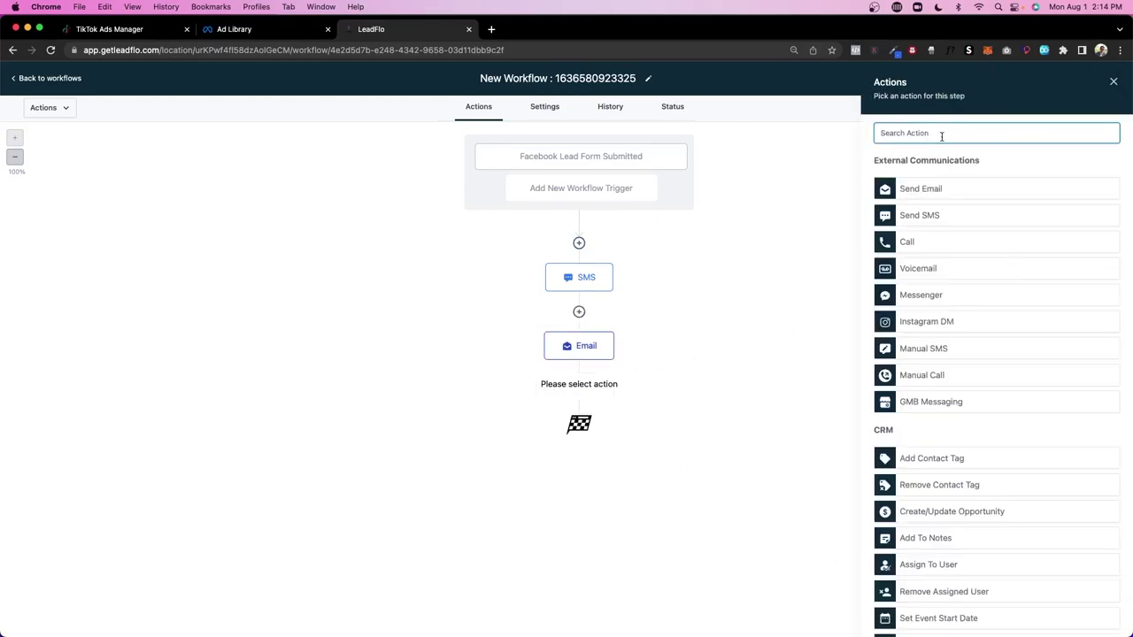
text(voic)
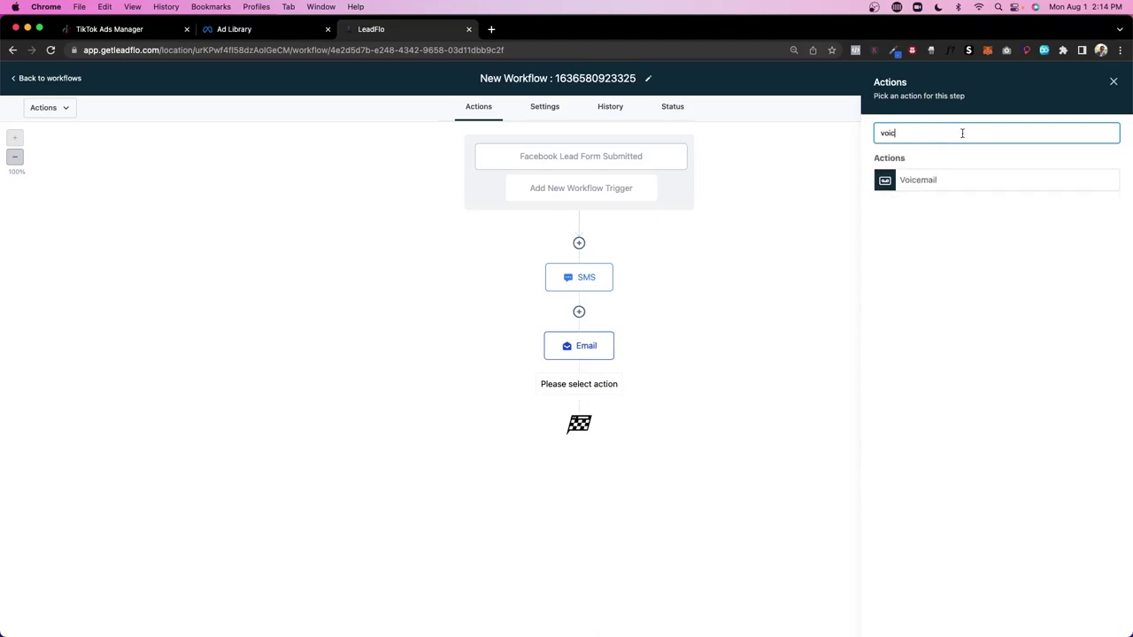
click(955, 182)
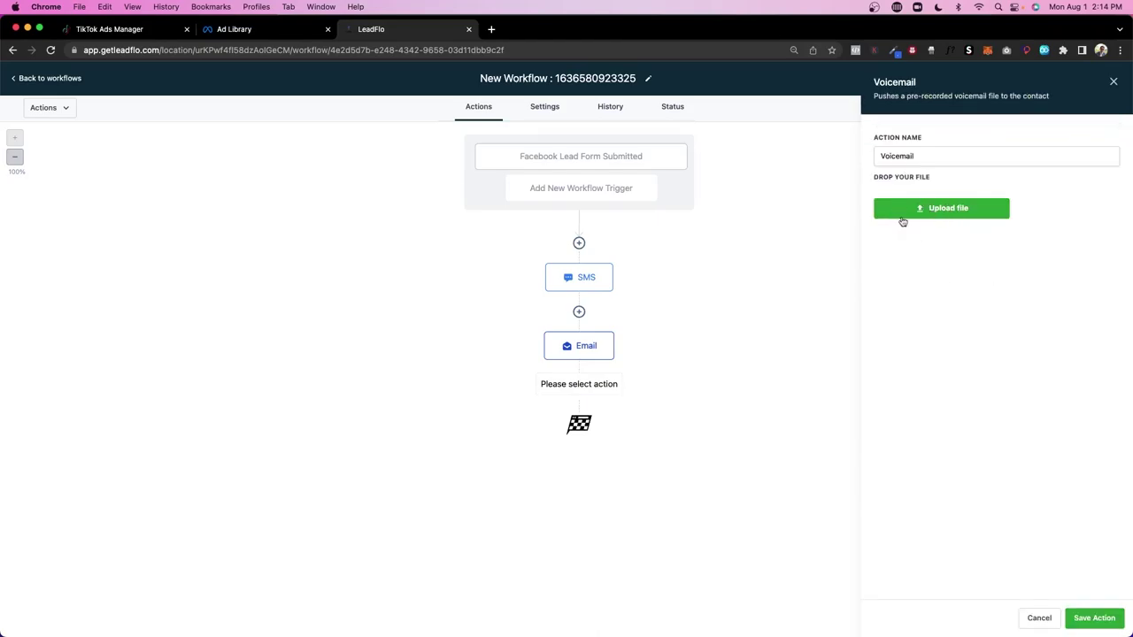
click(1113, 81)
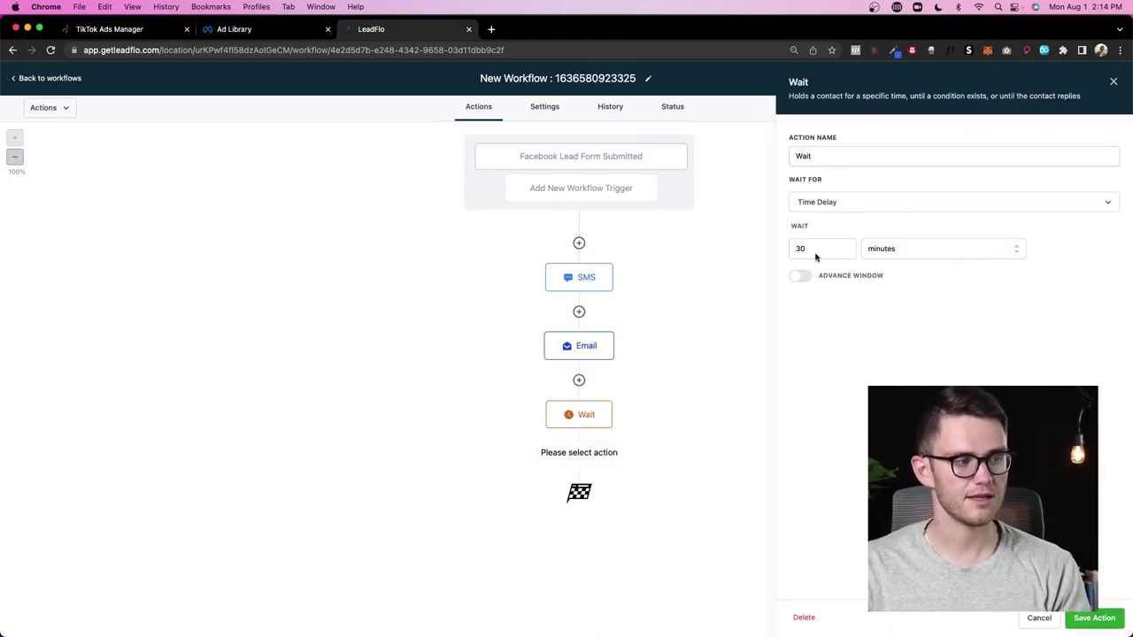
Set the Wait action after the email to wait for a contact reply to the SMS step, and save the action
click(801, 276)
click(801, 276)
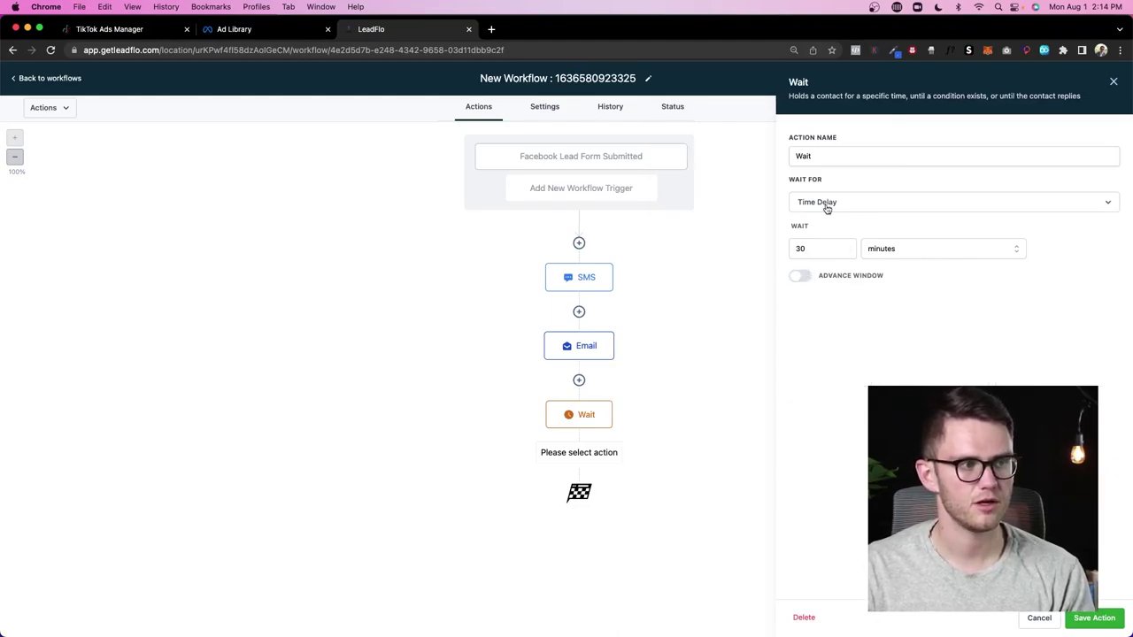
click(825, 203)
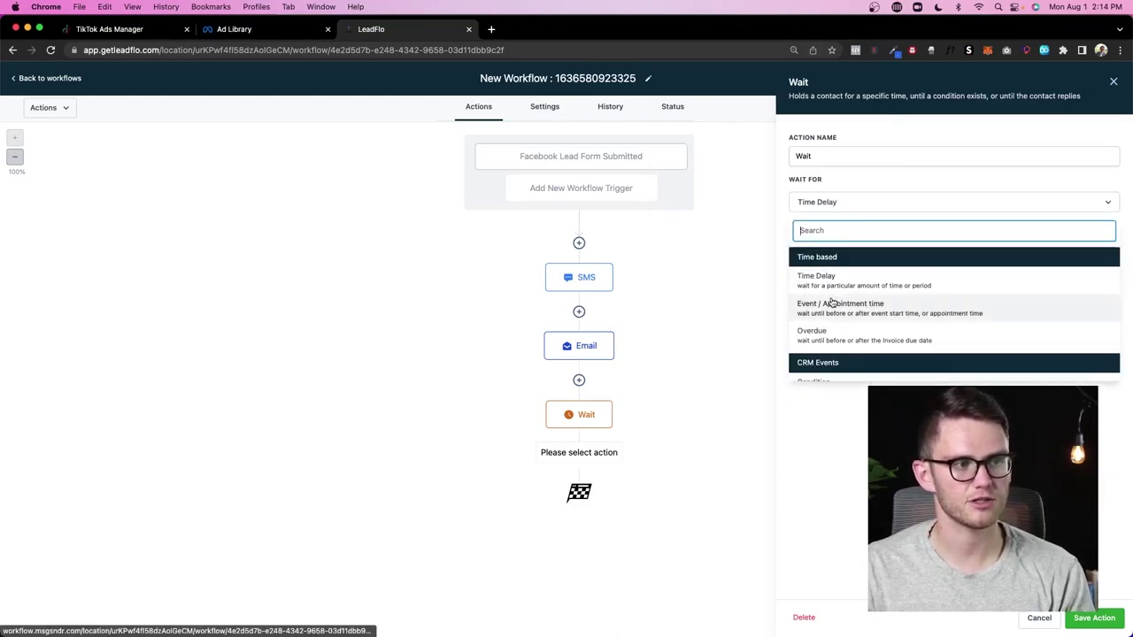
scroll(842, 324, down, 3)
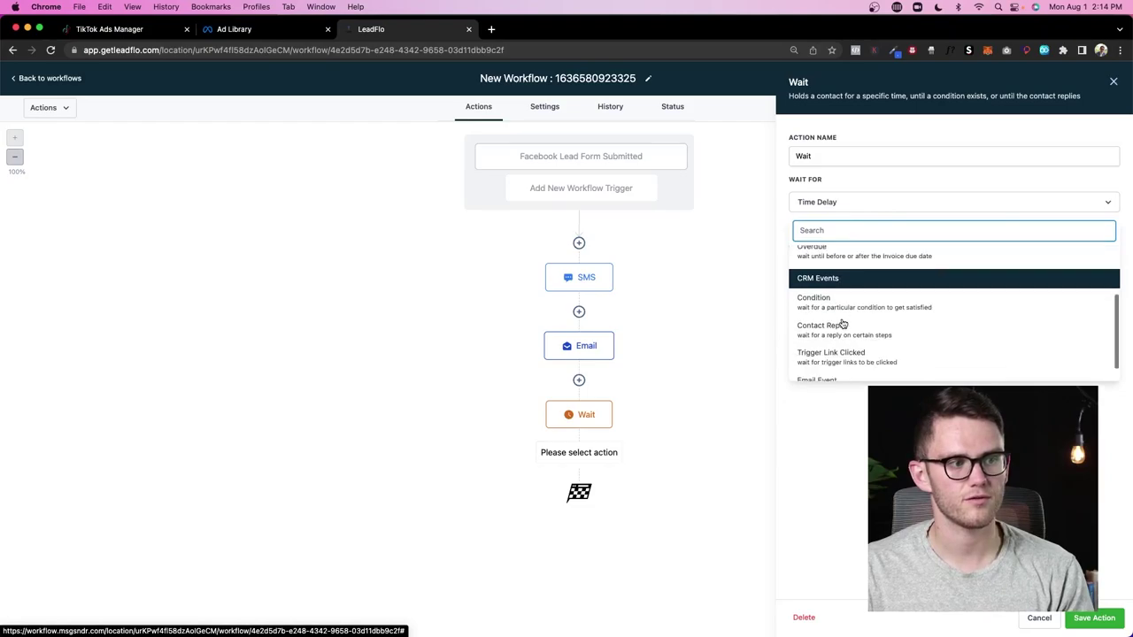
click(885, 324)
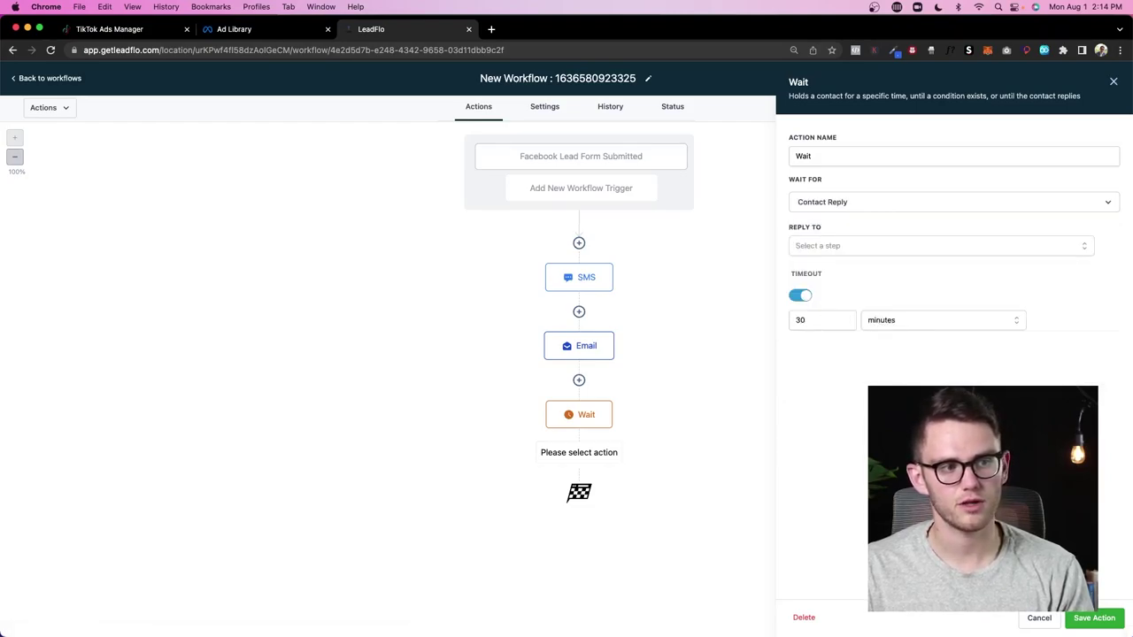
click(1090, 616)
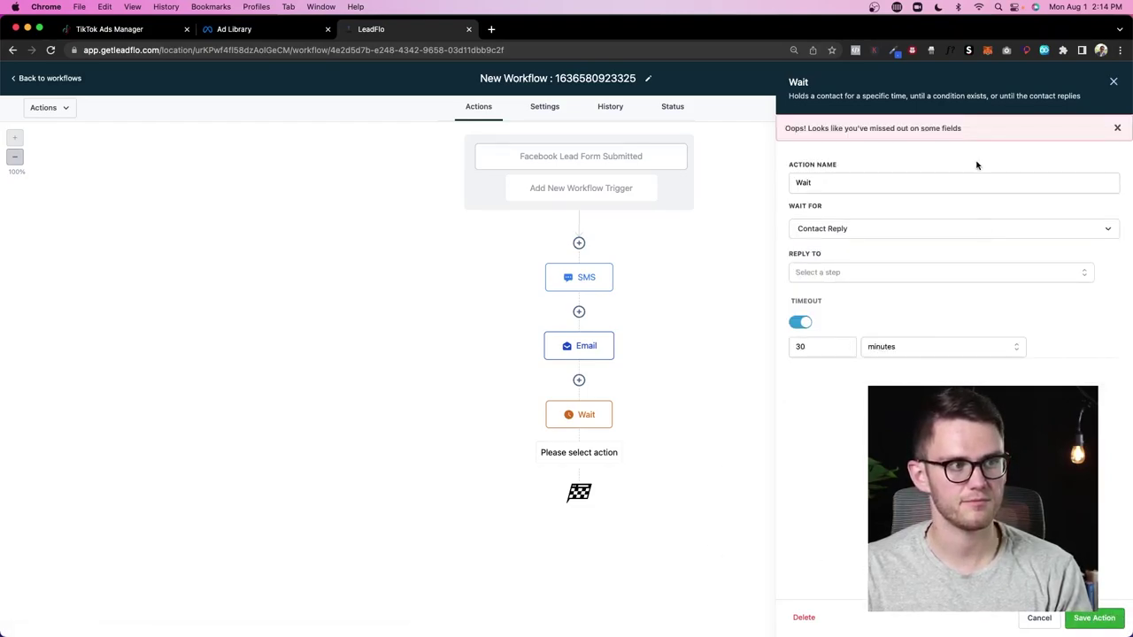
click(881, 271)
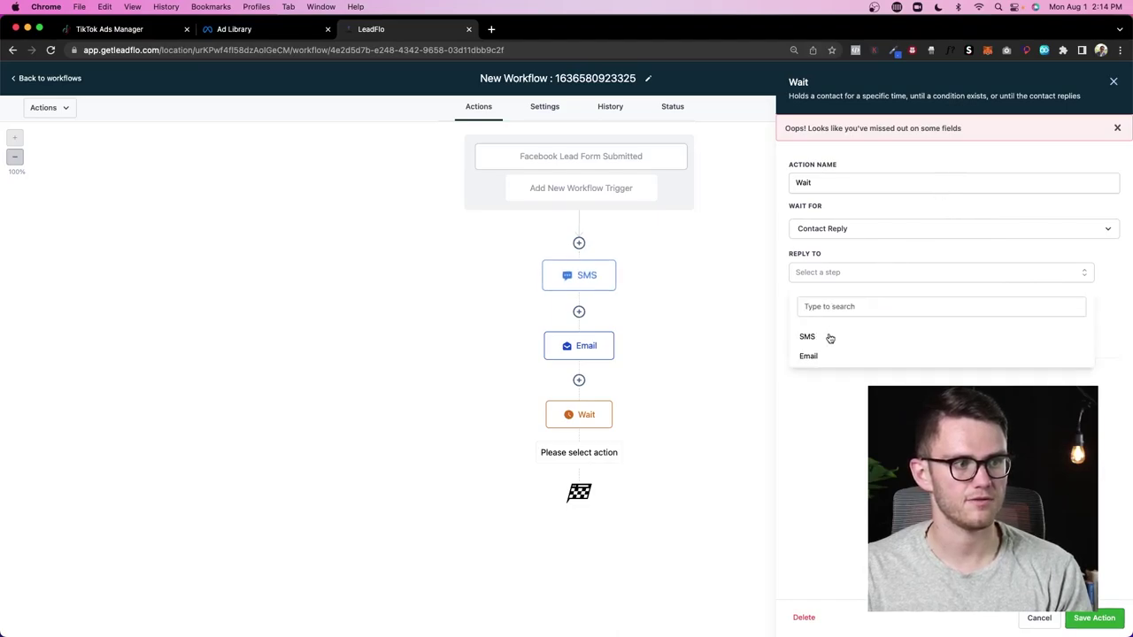
click(829, 337)
click(1095, 618)
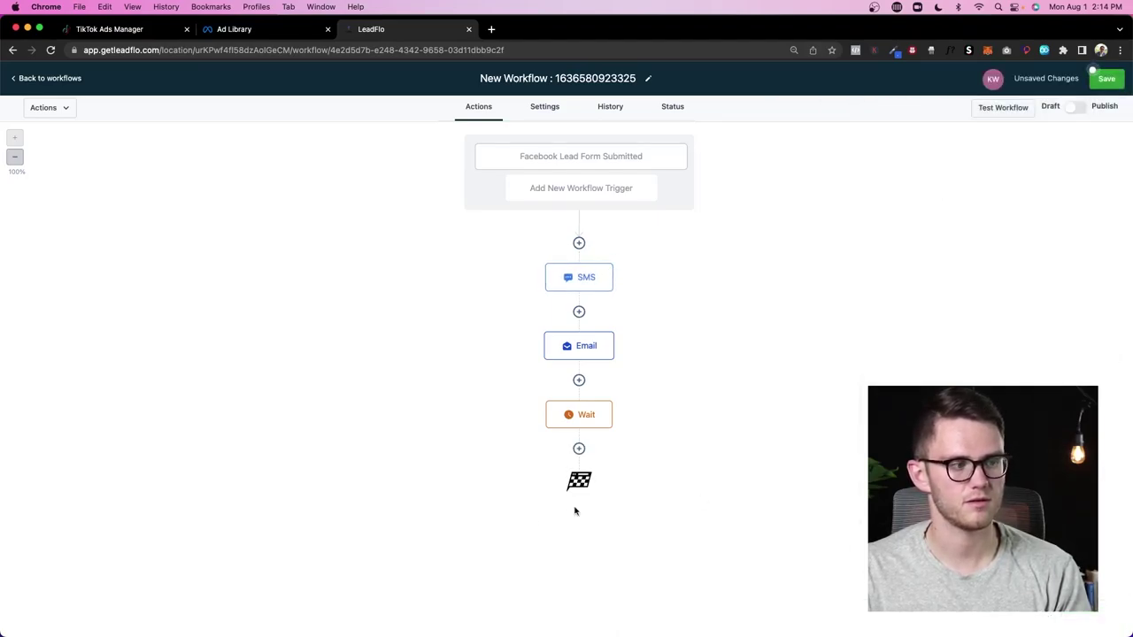
Add an If / Else condition after the Wait action that checks whether Contact replied is Yes, and save it
click(579, 449)
text(if)
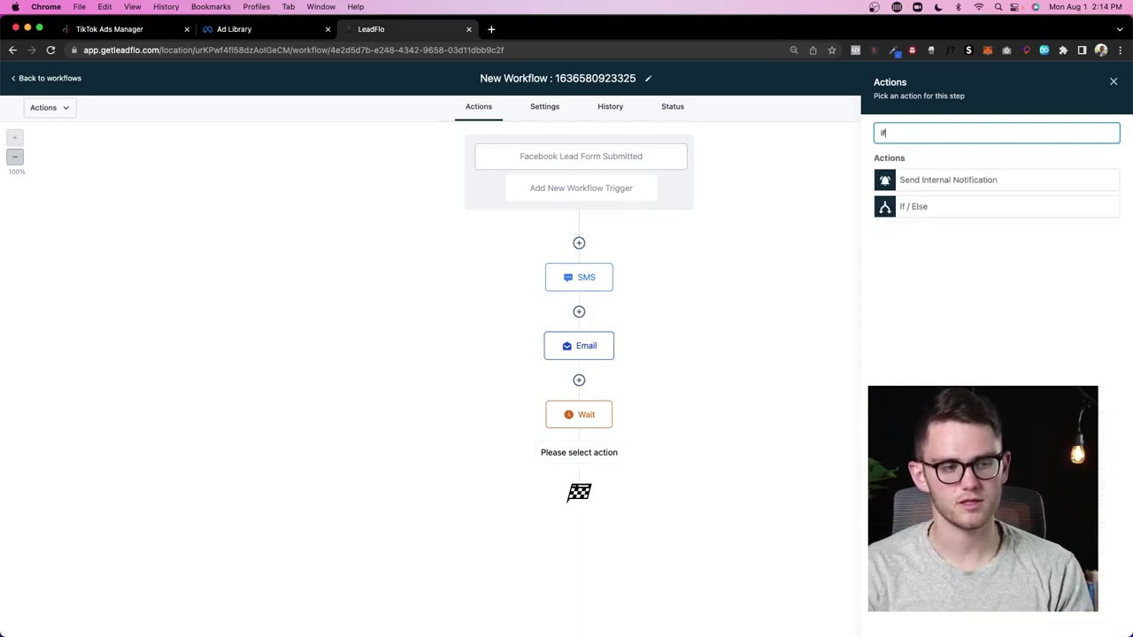
click(940, 207)
click(768, 225)
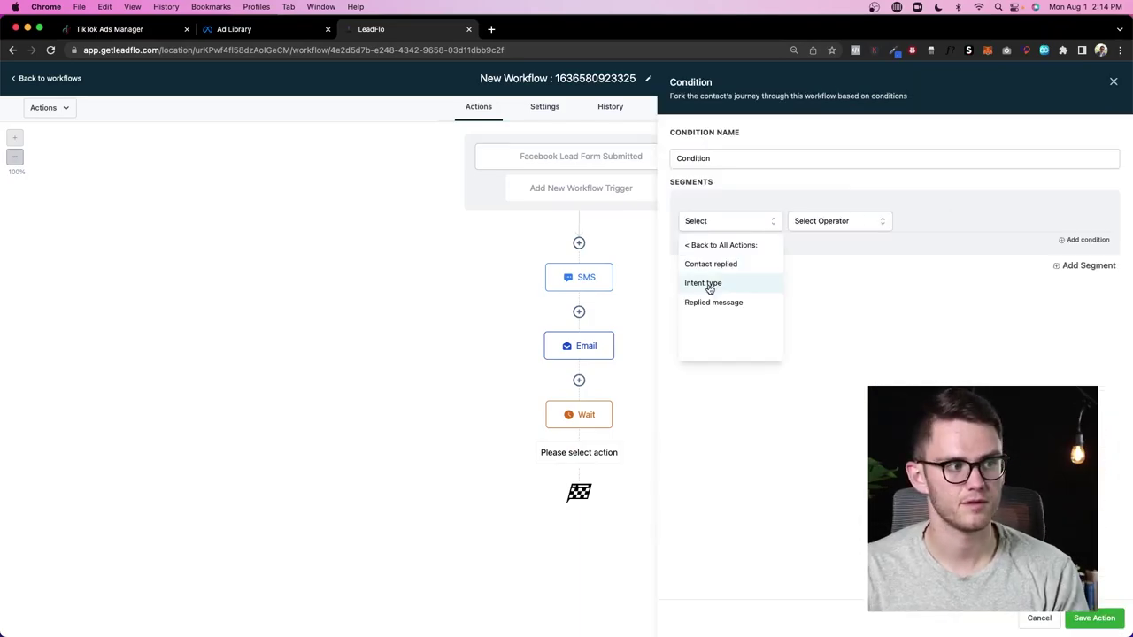
click(737, 263)
click(886, 228)
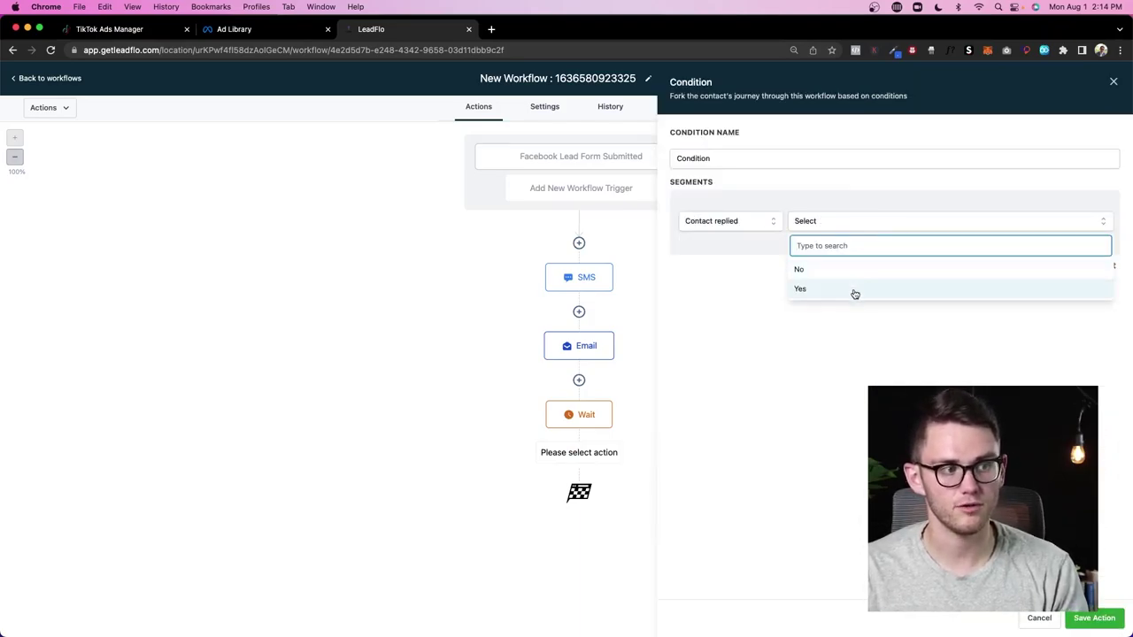
click(852, 291)
click(1095, 618)
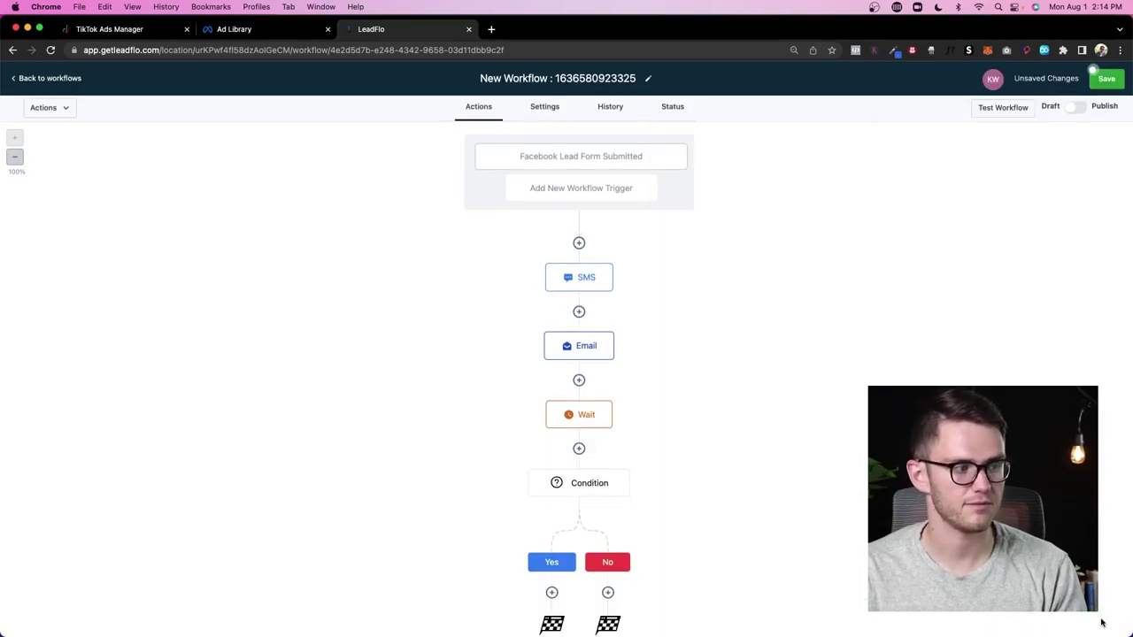
Add a Send SMS action to the Yes branch with the message "great! When works to connect over the phone?" and save it
scroll(619, 522, down, 1)
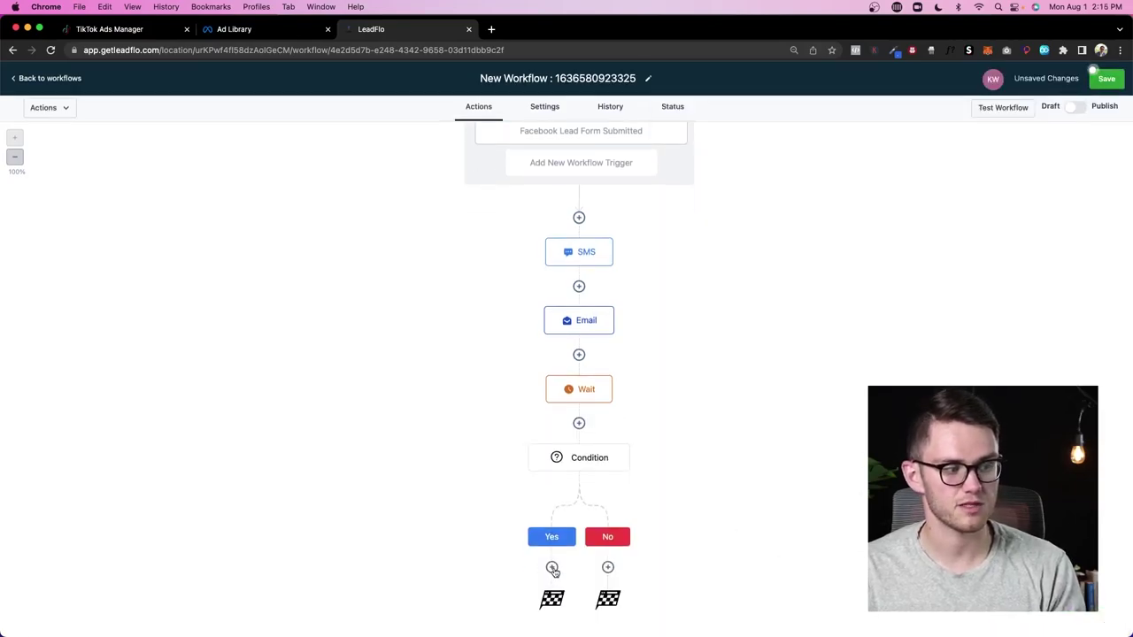
click(552, 568)
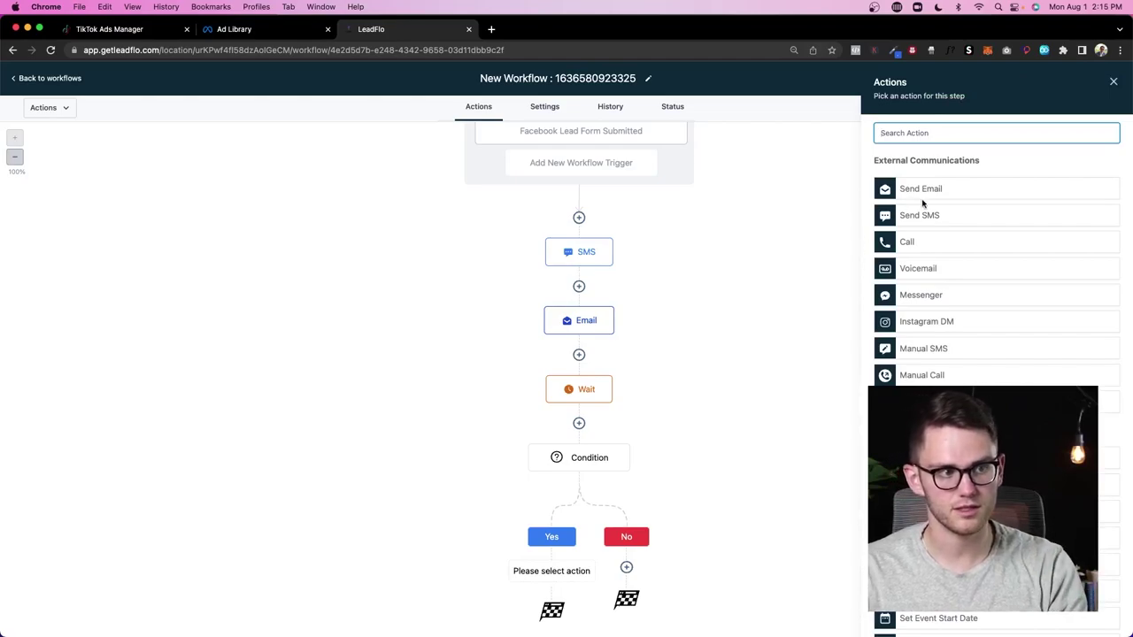
click(944, 216)
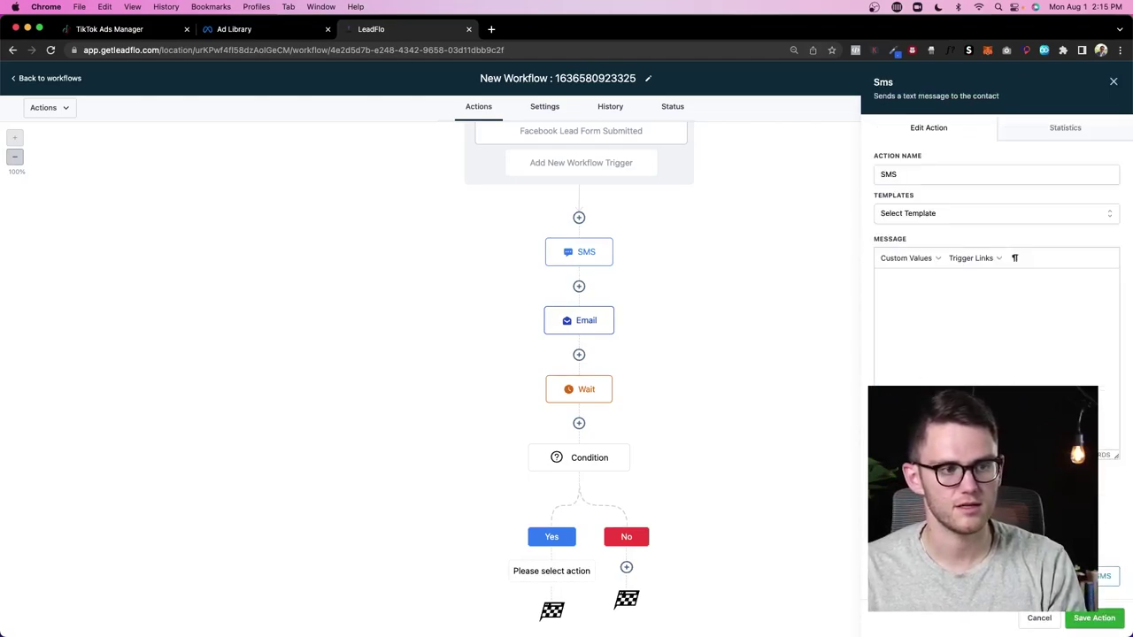
text(great! When wo)
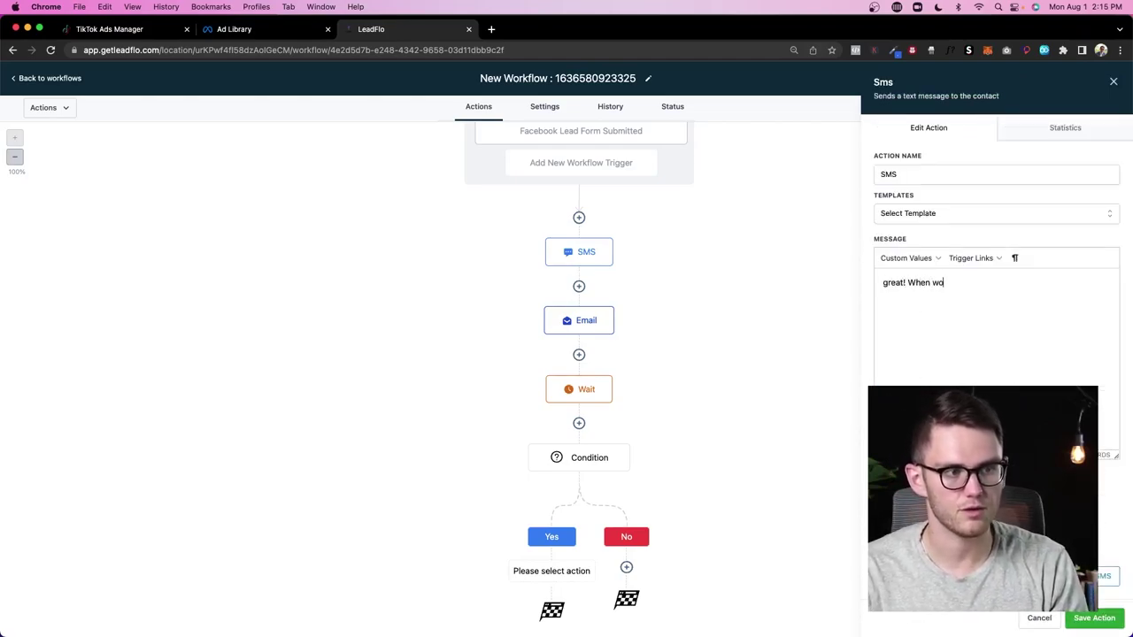
text(rks to connect o)
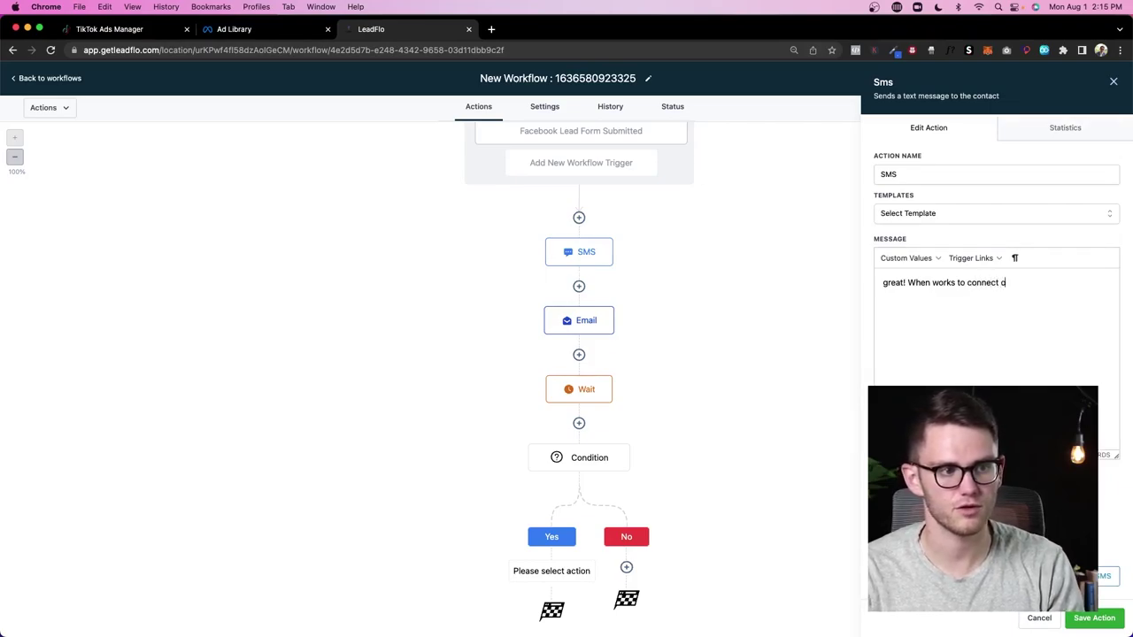
text(ver the phone?)
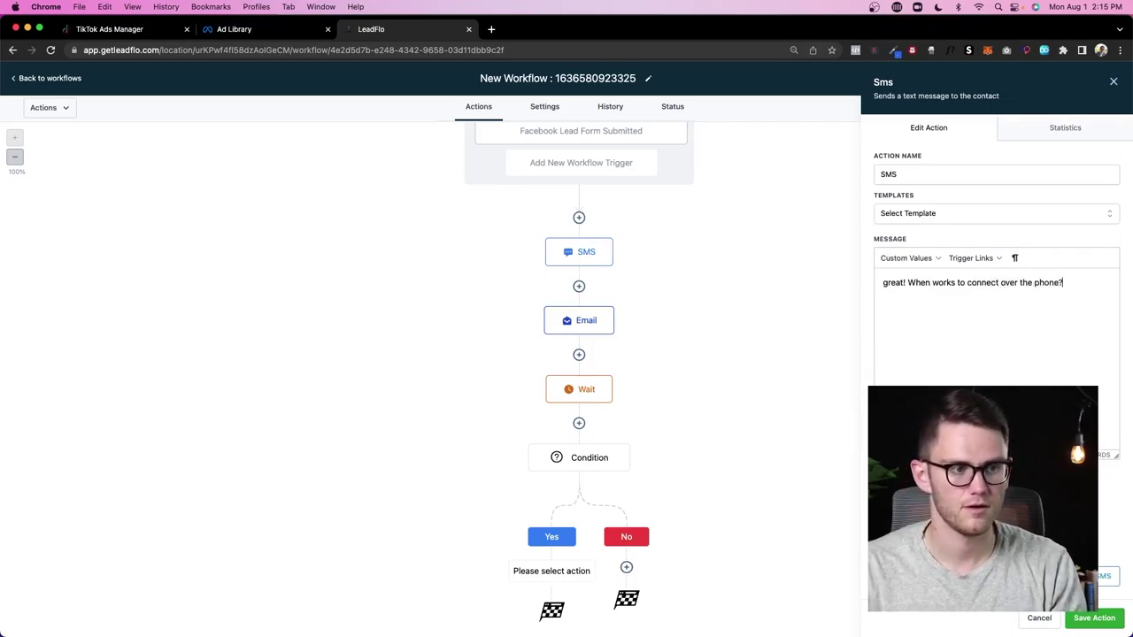
click(1108, 618)
Add a Send SMS action to the No branch with a message starting "Hey! I want to make sure you get" and save it
click(615, 572)
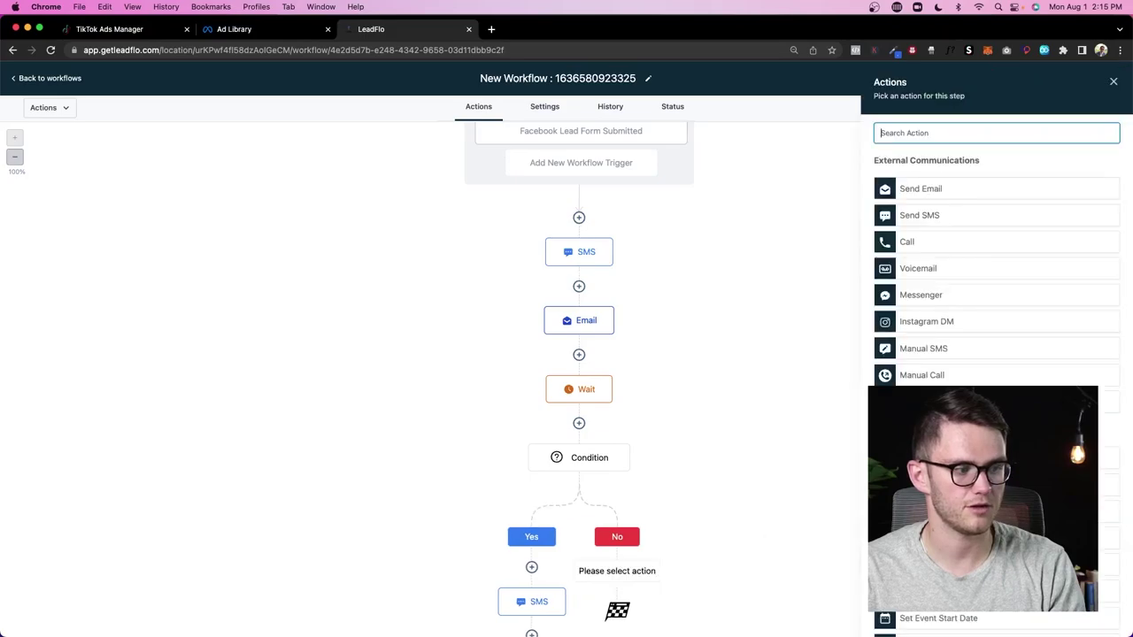
click(943, 215)
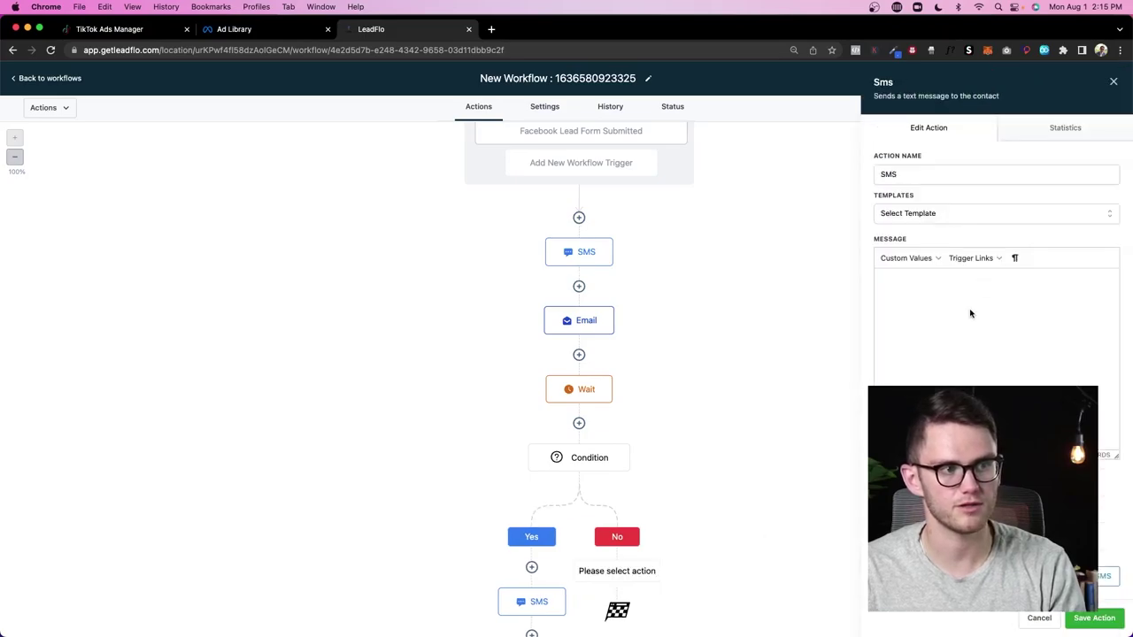
text(Hey! I want)
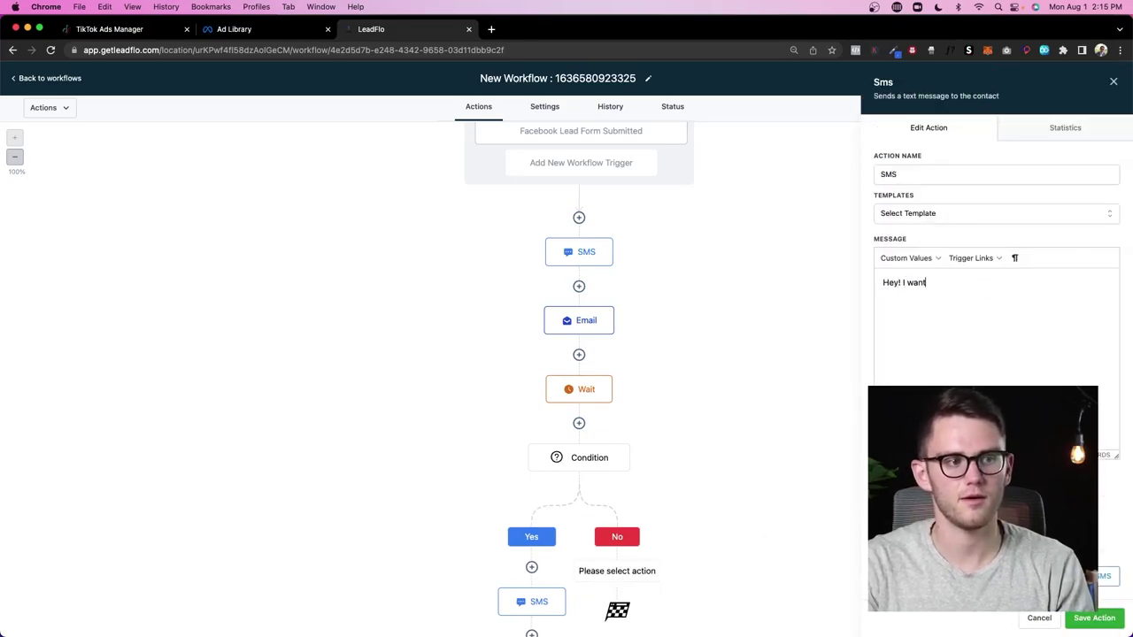
text( to make sure you get booked.)
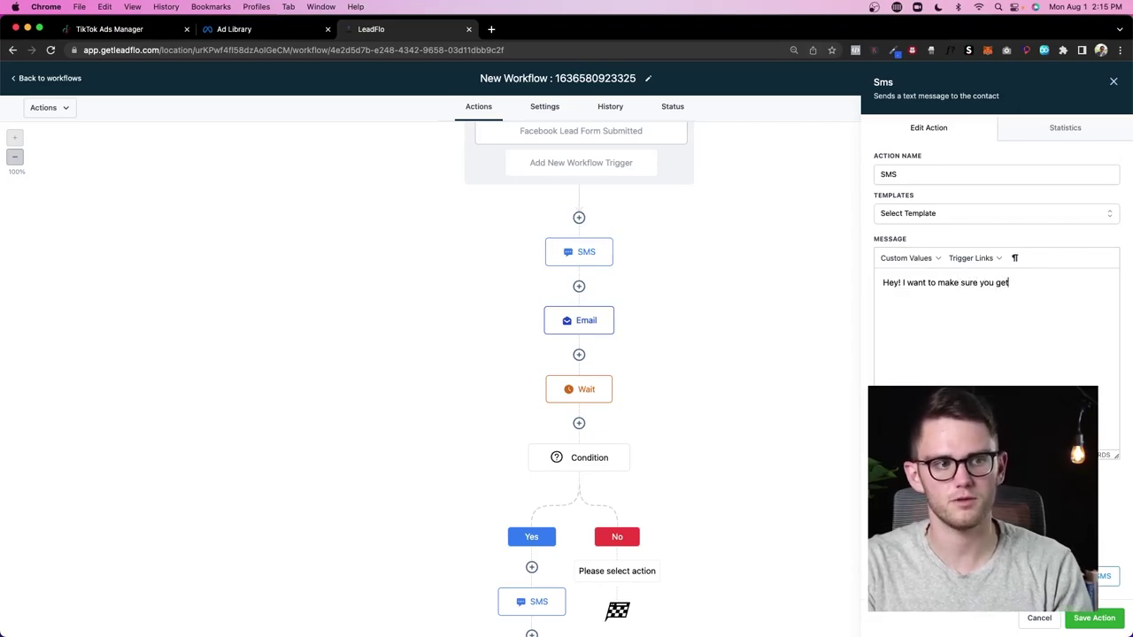
click(1097, 618)
Switch the workflow from draft to published and save it
click(1090, 109)
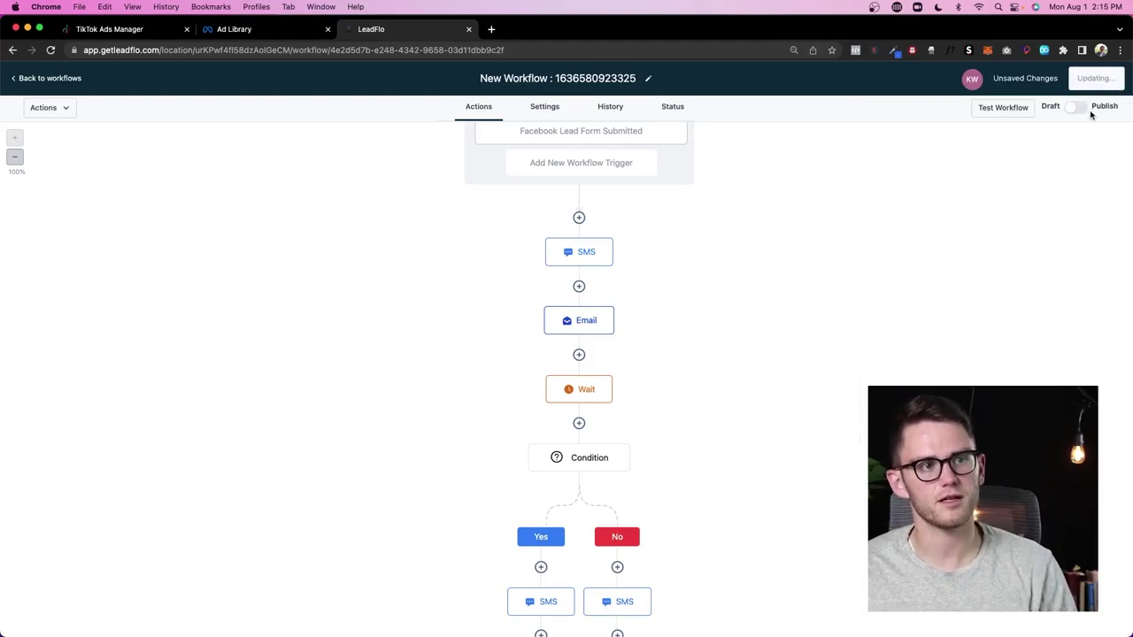
click(1114, 82)
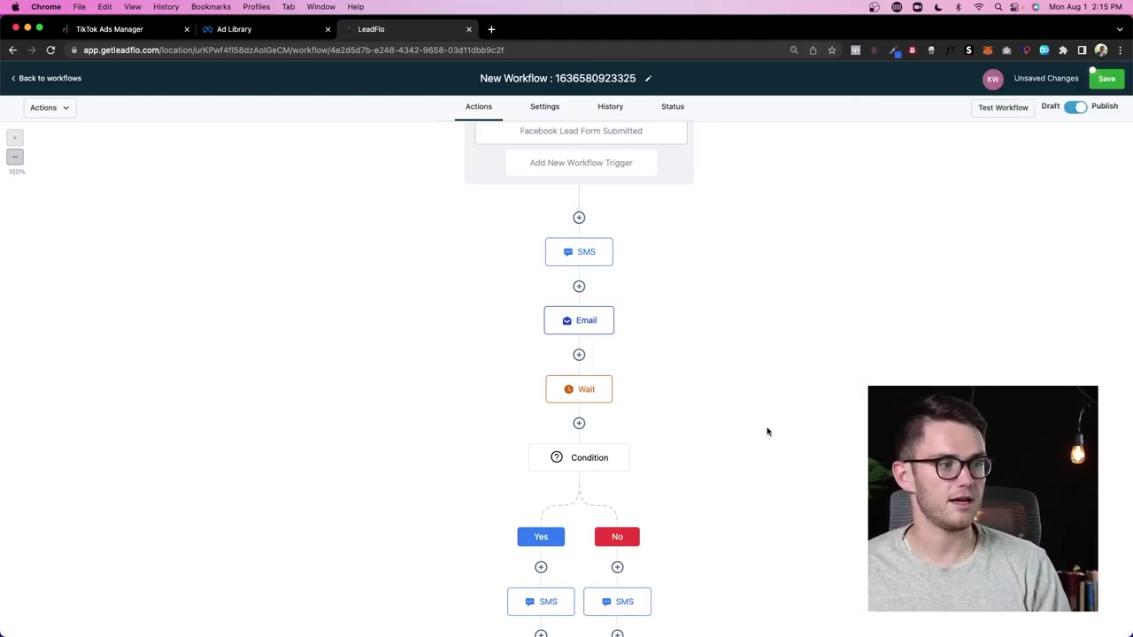
scroll(766, 430, down, 2)
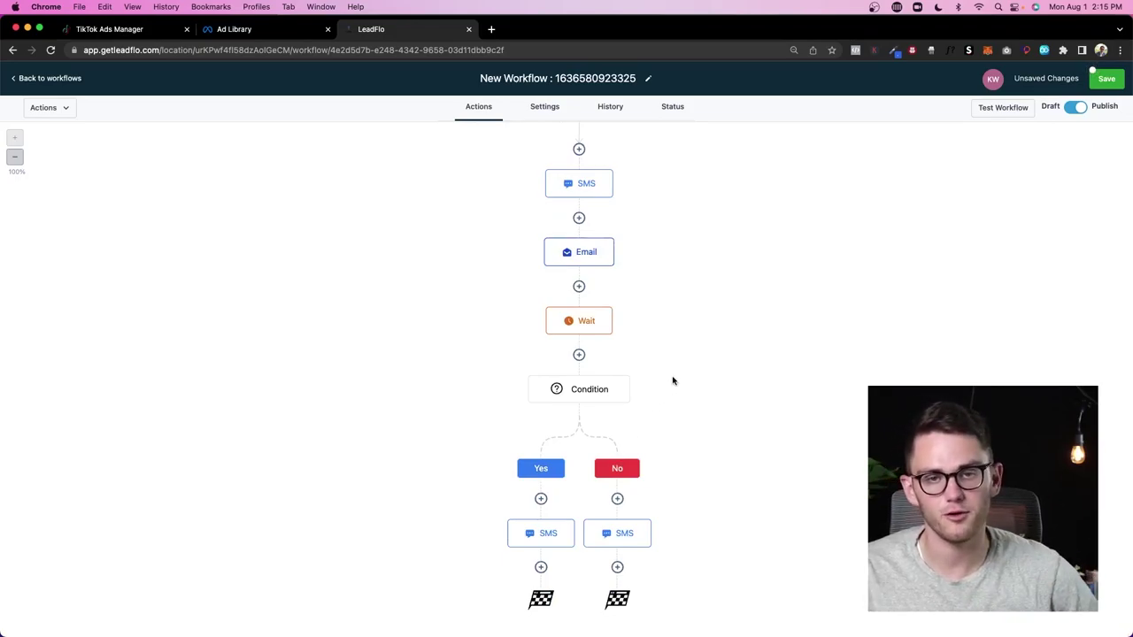
click(1108, 82)
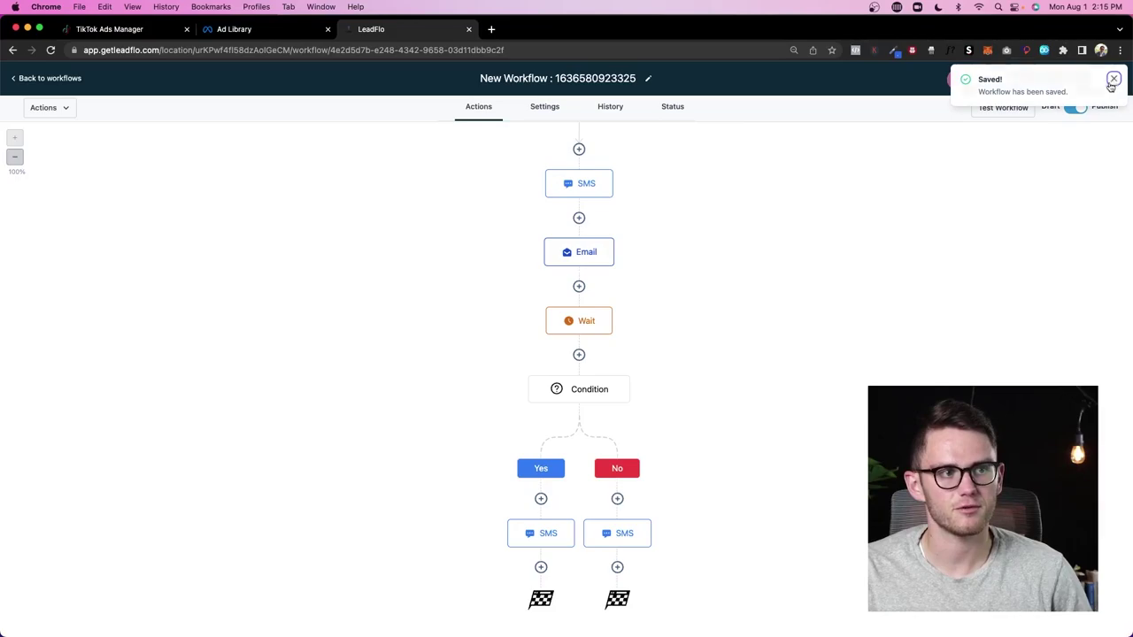
click(1113, 80)
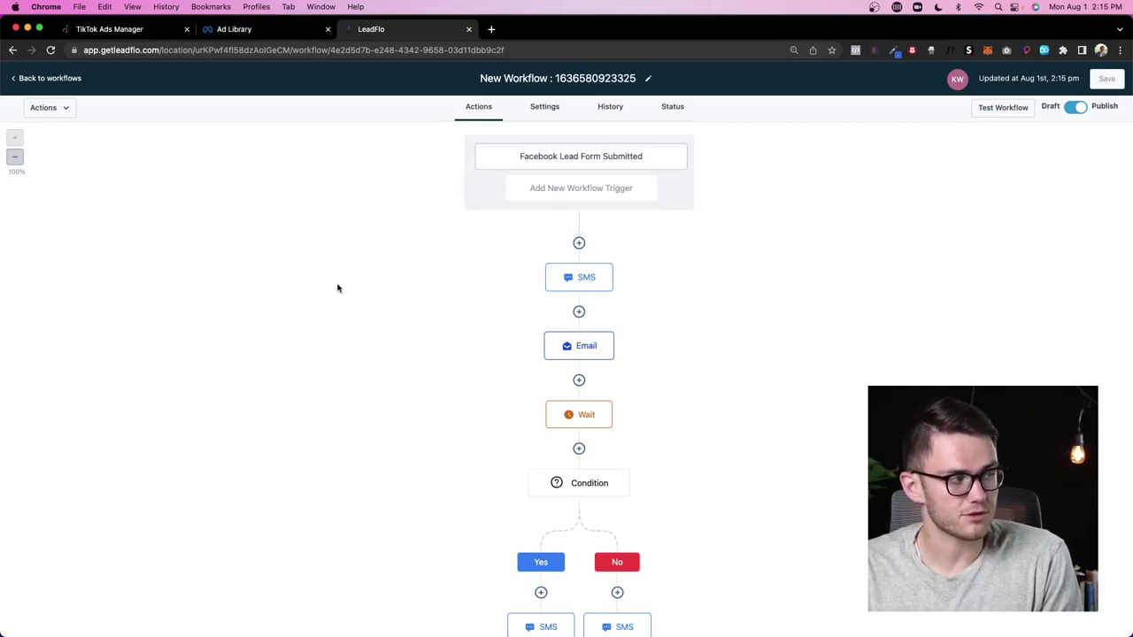
Leave the workflow, view the conversations inbox and reopen the published Facebook lead workflow from the automation list
click(45, 79)
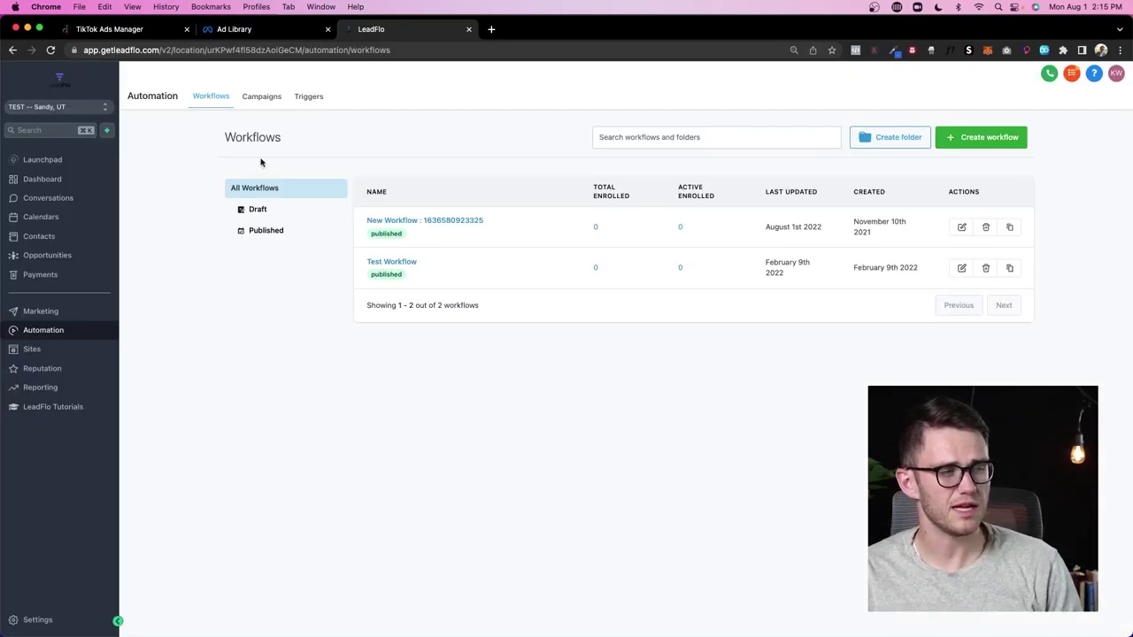
click(90, 202)
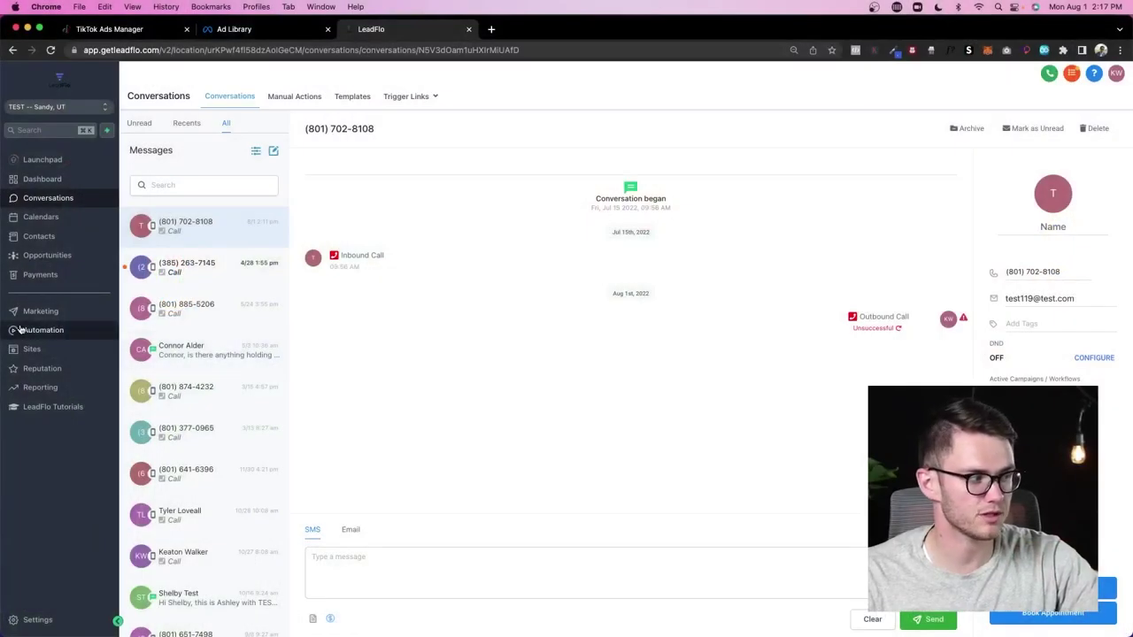
click(56, 331)
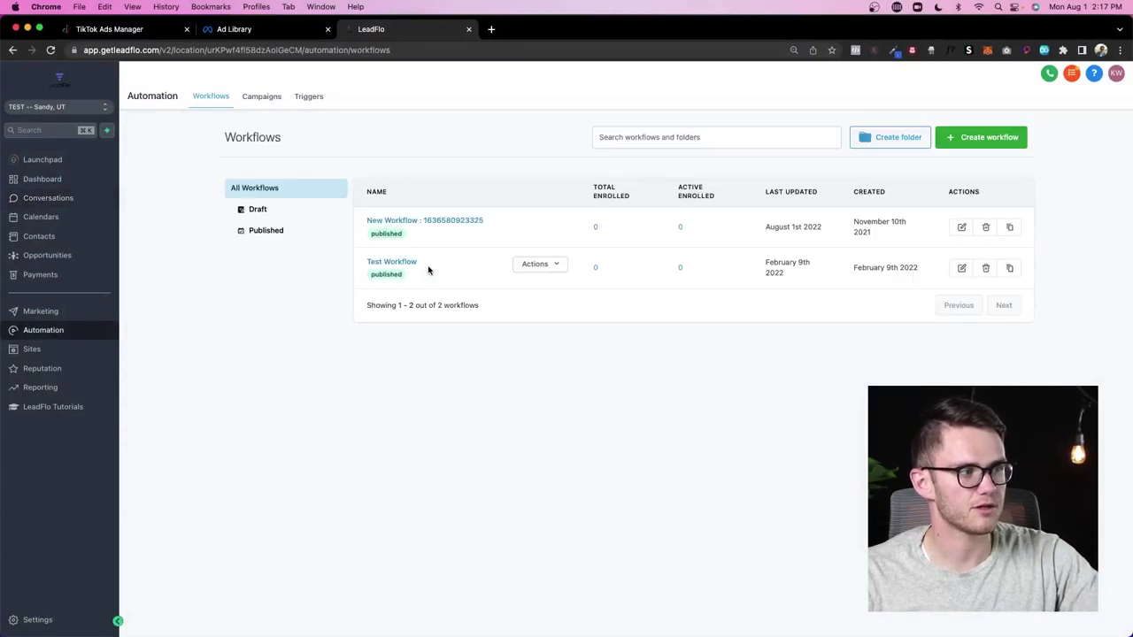
click(415, 225)
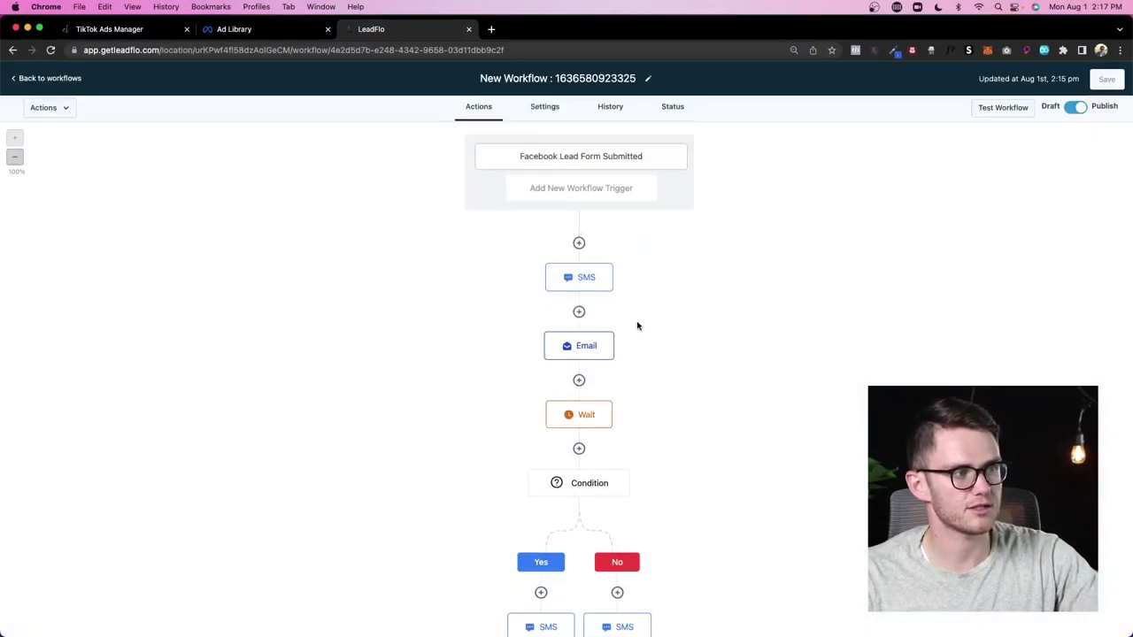
Delete the Wait step between the Email and the Condition in the Facebook lead workflow
scroll(580, 363, down, 1)
click(579, 333)
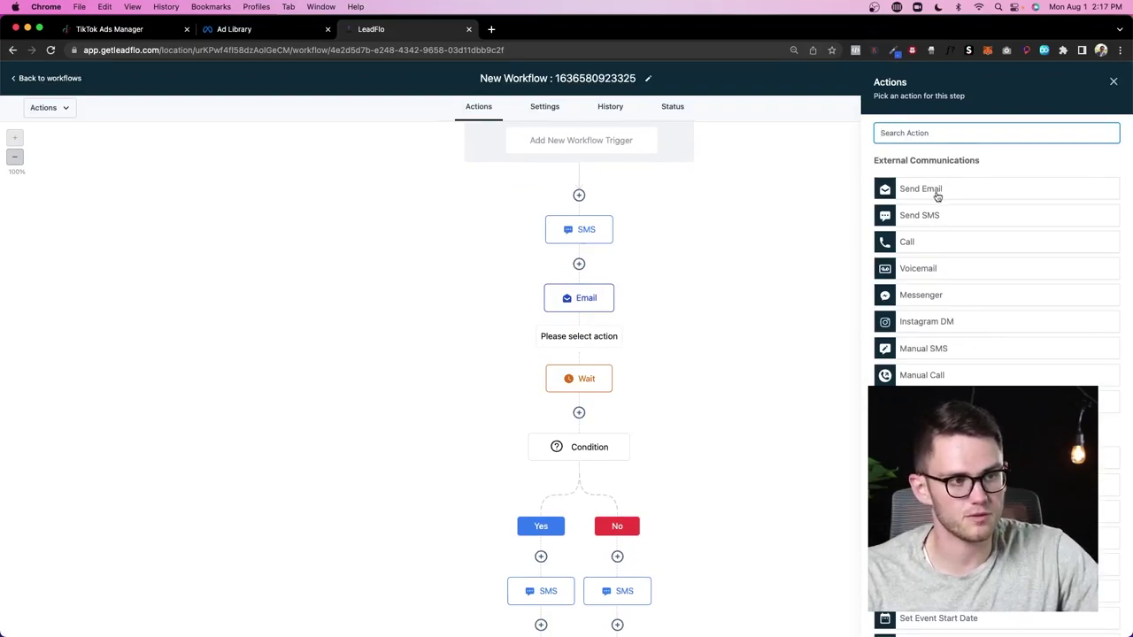
click(612, 368)
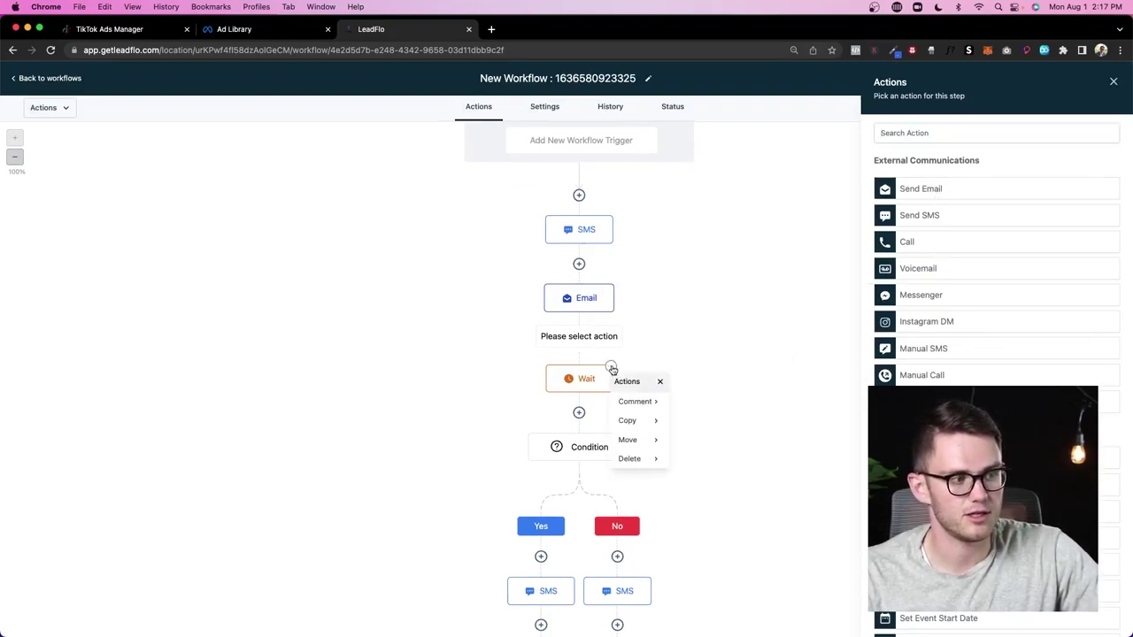
click(650, 403)
click(744, 488)
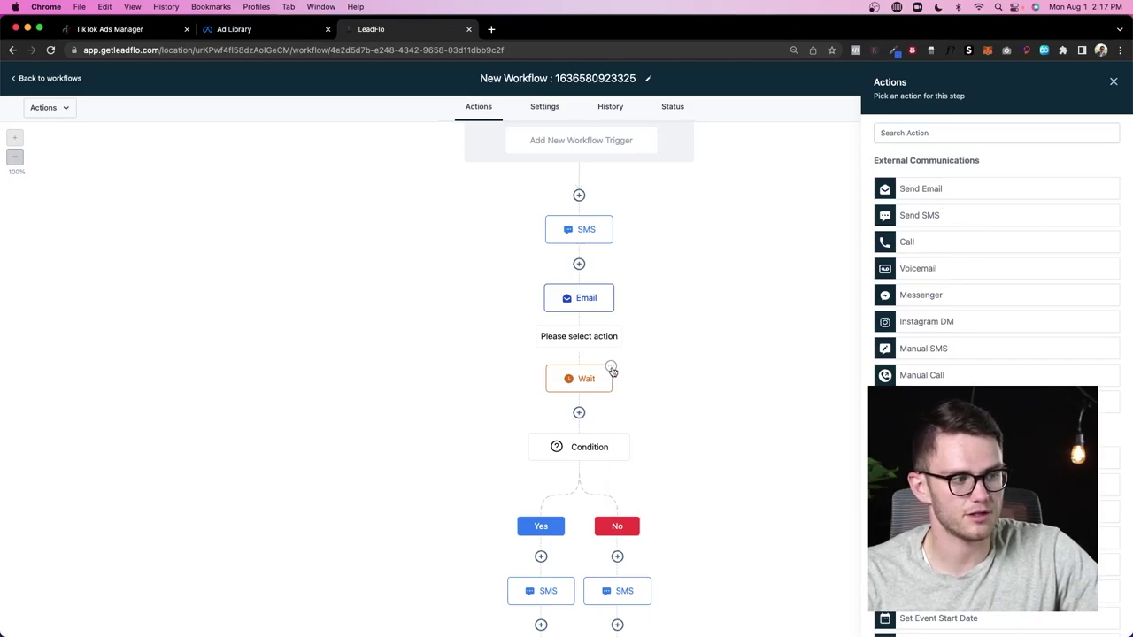
click(612, 370)
click(708, 409)
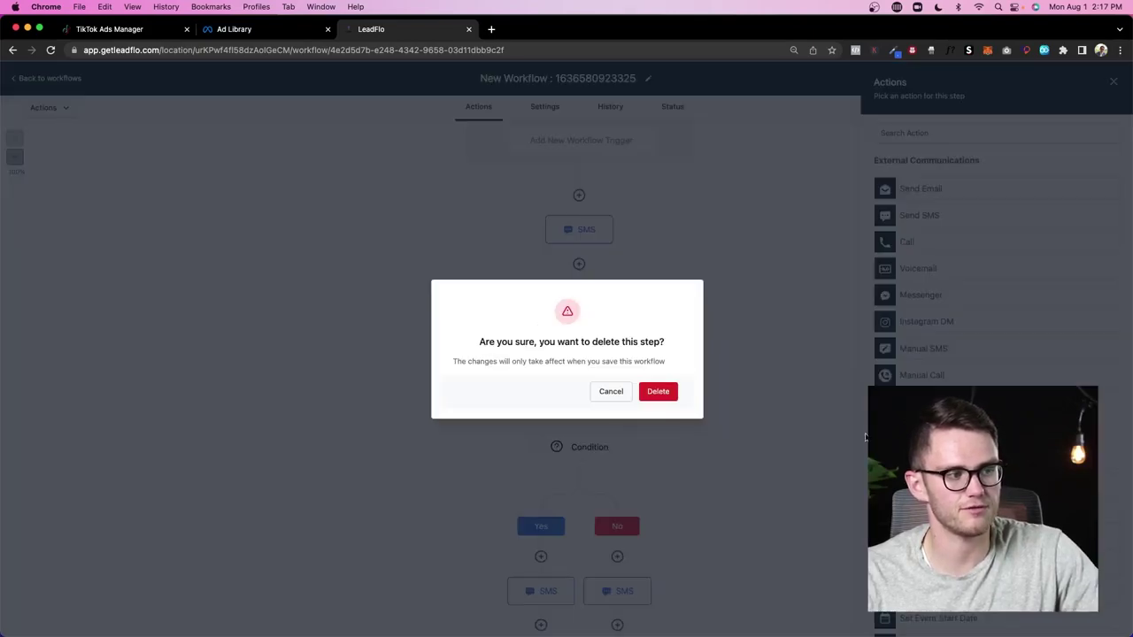
click(661, 391)
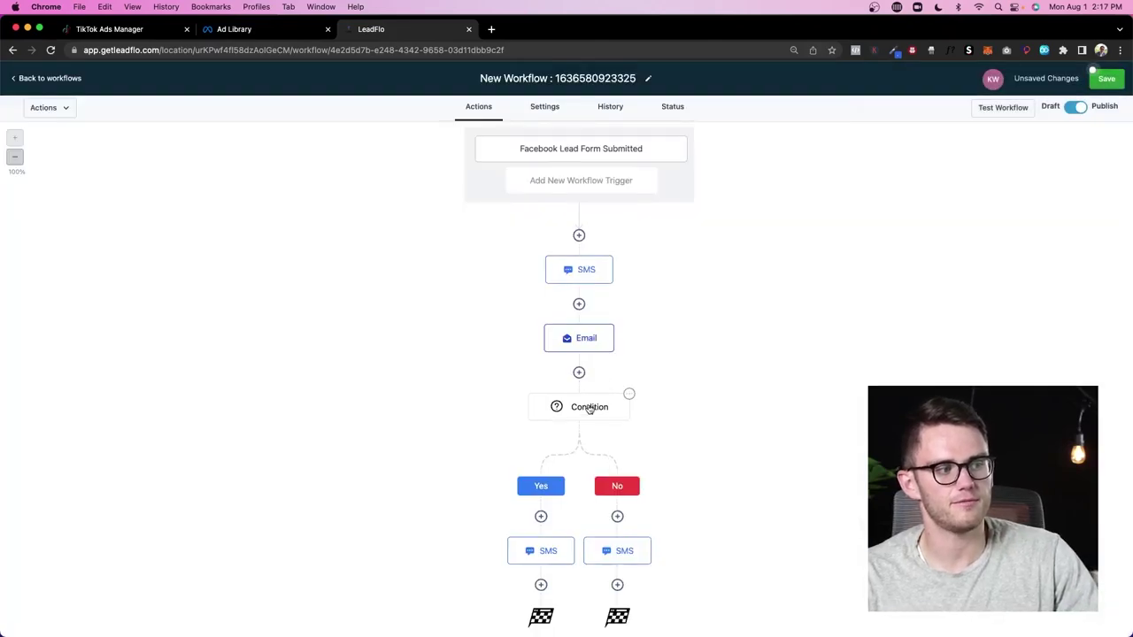
Delete the Condition step together with both its Yes and No branches
click(629, 395)
mouse_move(652, 486)
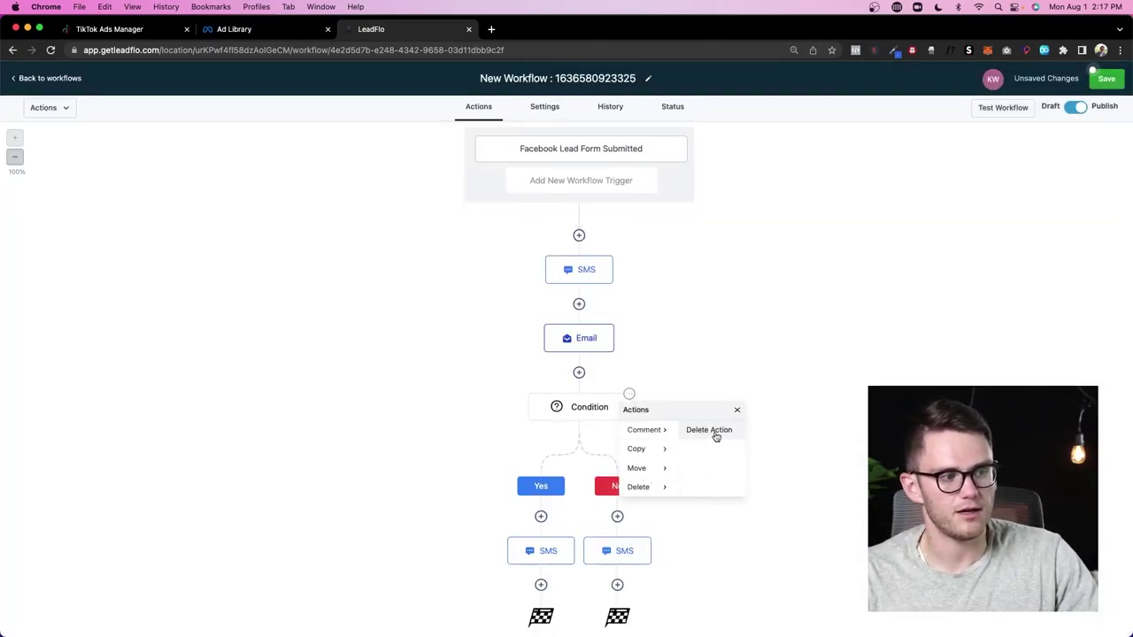
click(716, 433)
click(662, 393)
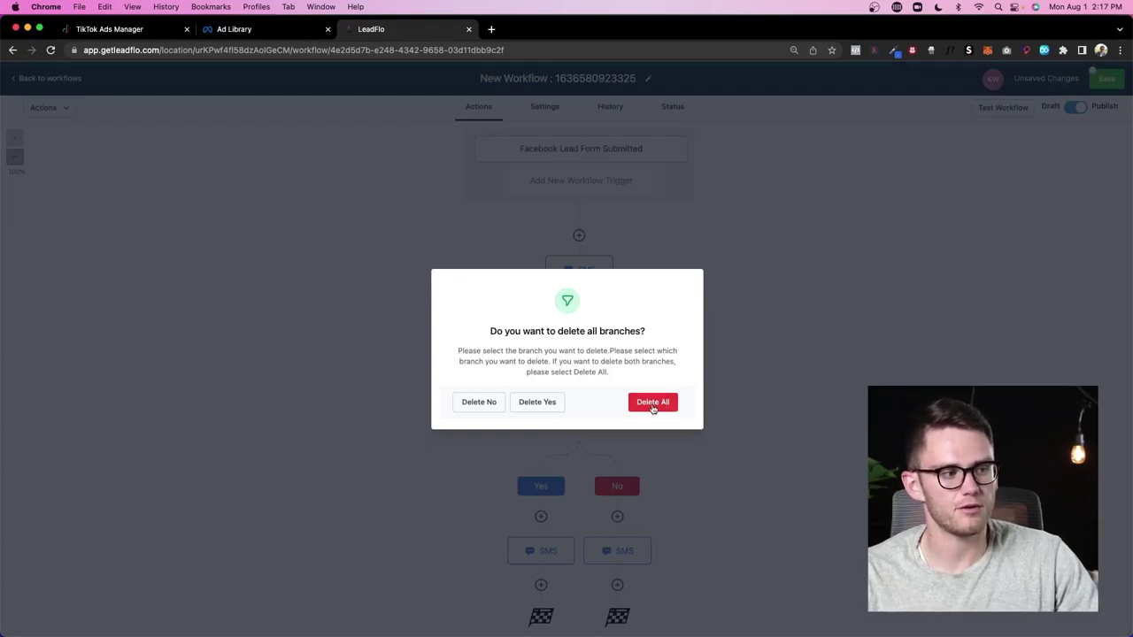
click(652, 401)
Add a Wait action with a time delay of 23 hours after the Email step and save it
click(579, 377)
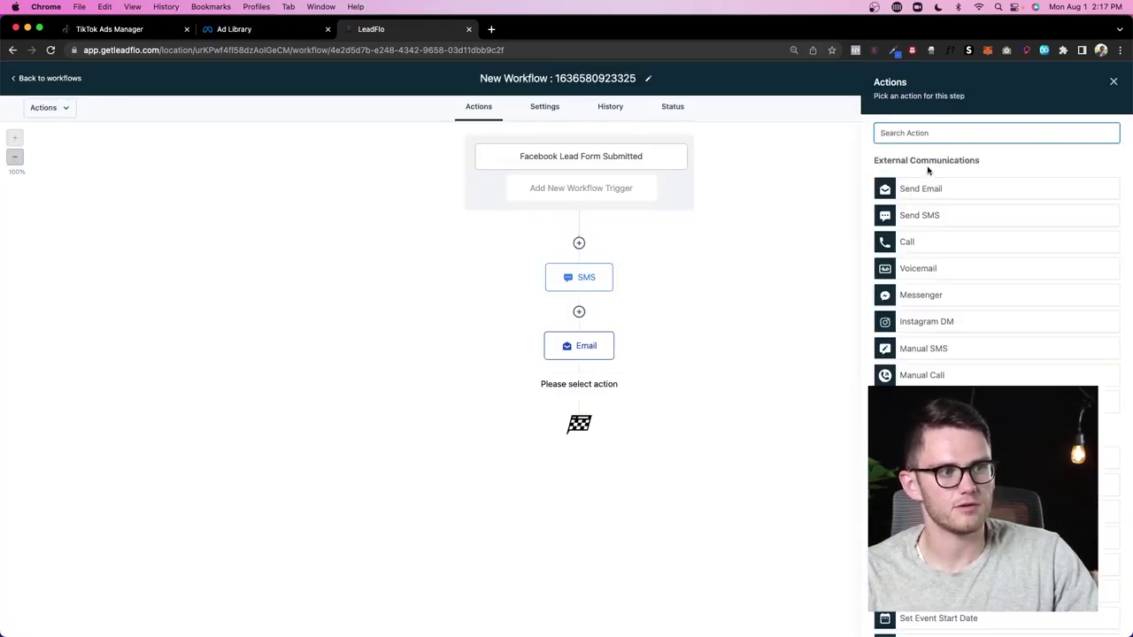
click(923, 131)
text(wait)
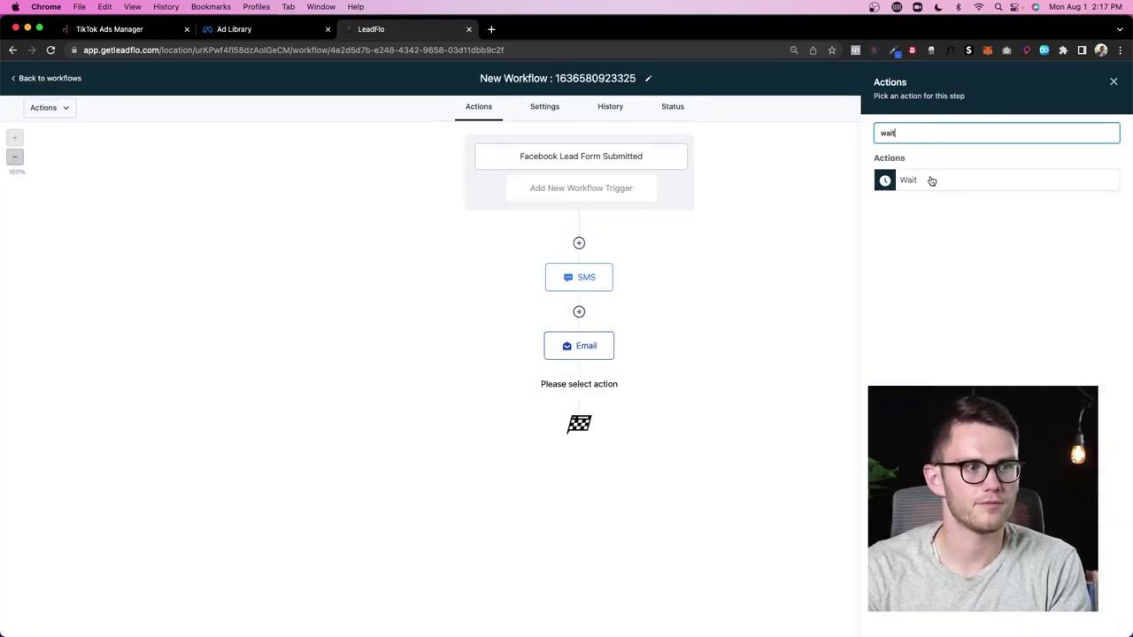
click(931, 180)
click(828, 250)
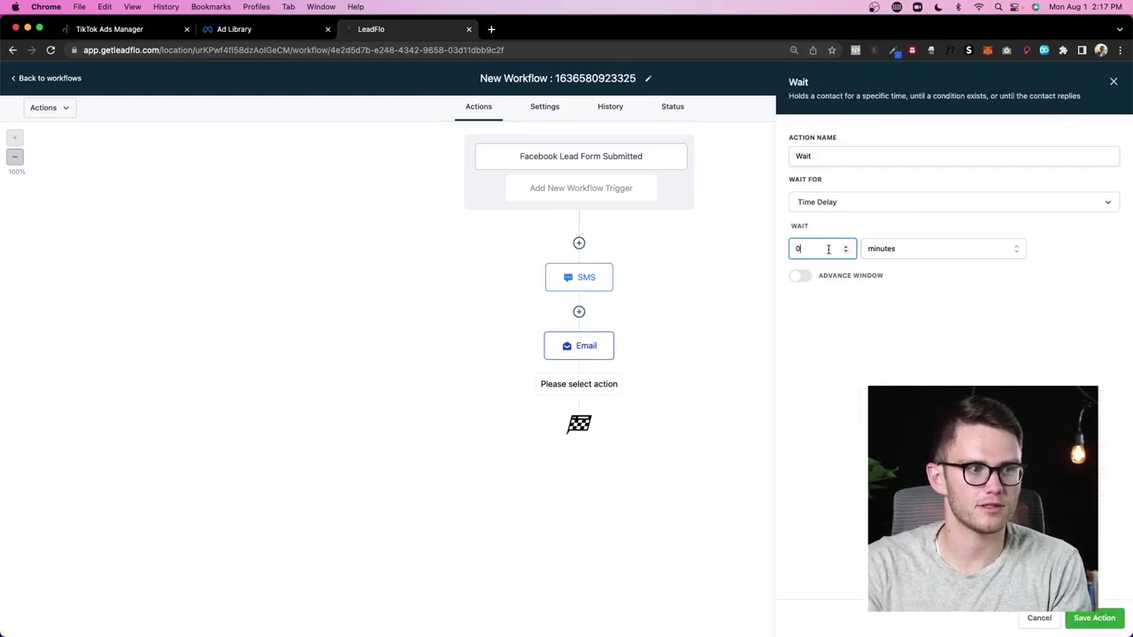
click(943, 250)
click(923, 291)
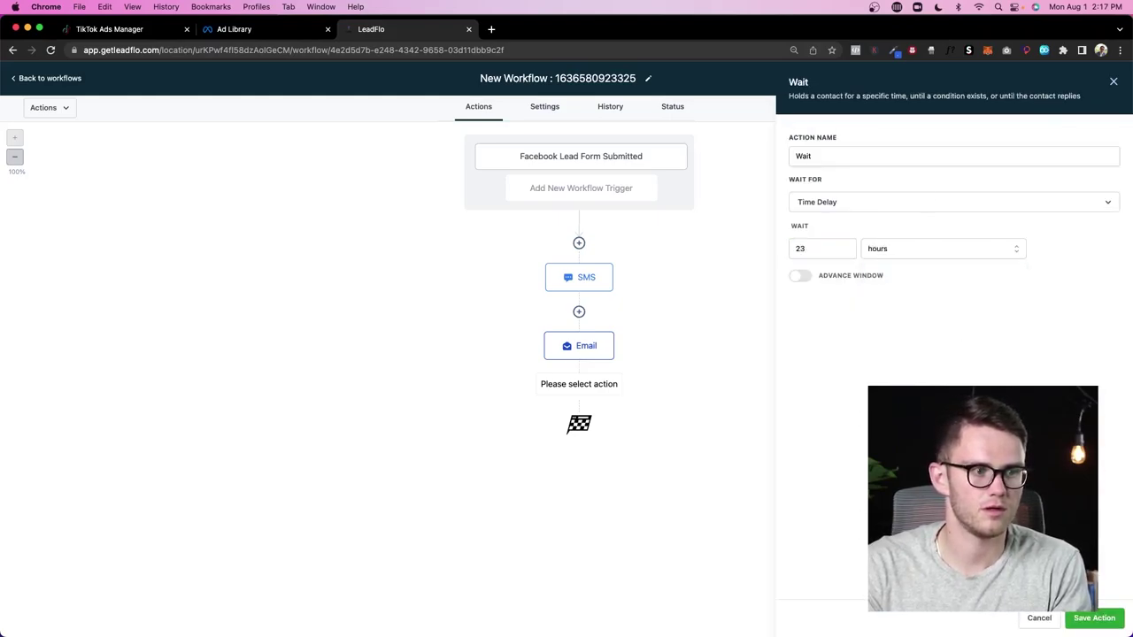
click(1100, 617)
Add a Send Email action after the Wait with from name and subject "asdf" and a test sender email, and save it
click(579, 450)
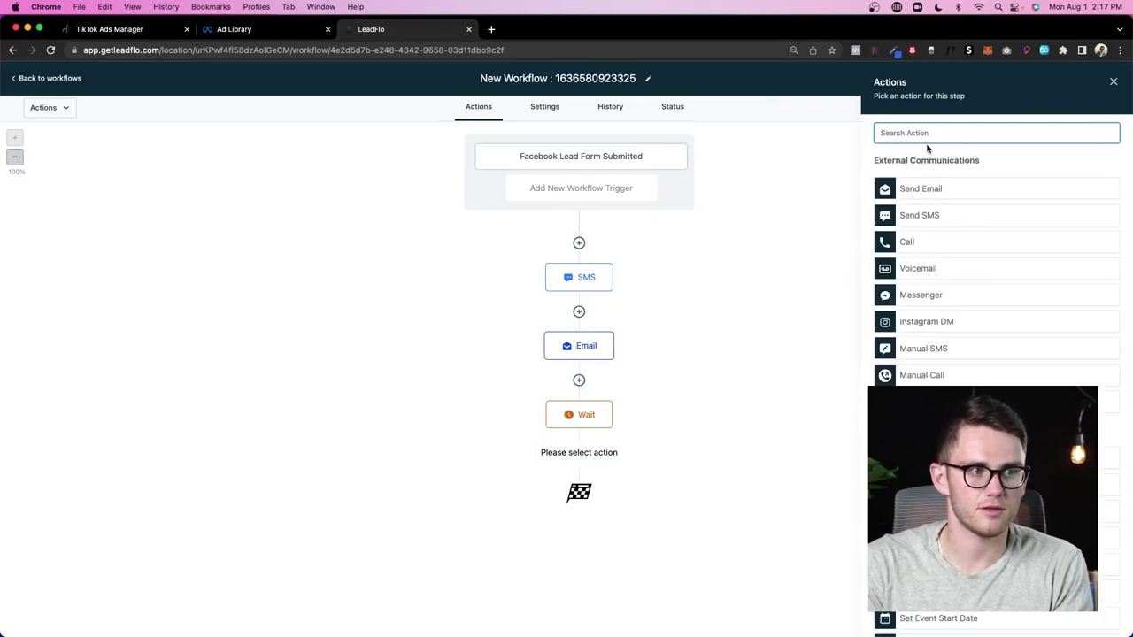
text(email)
click(961, 180)
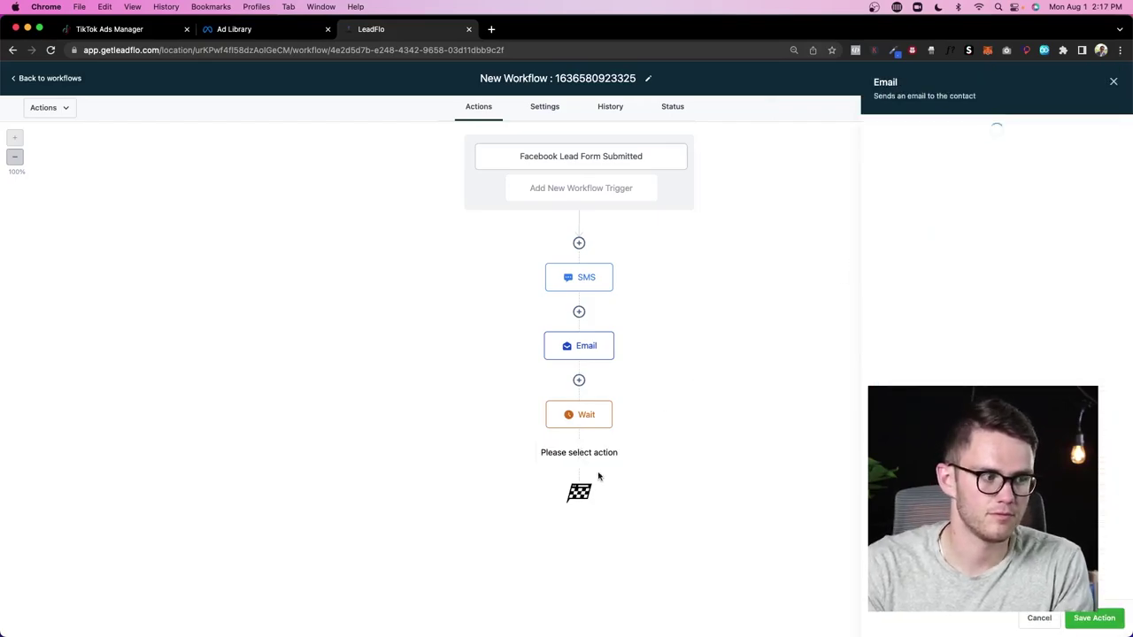
click(927, 221)
text(asdf)
click(942, 261)
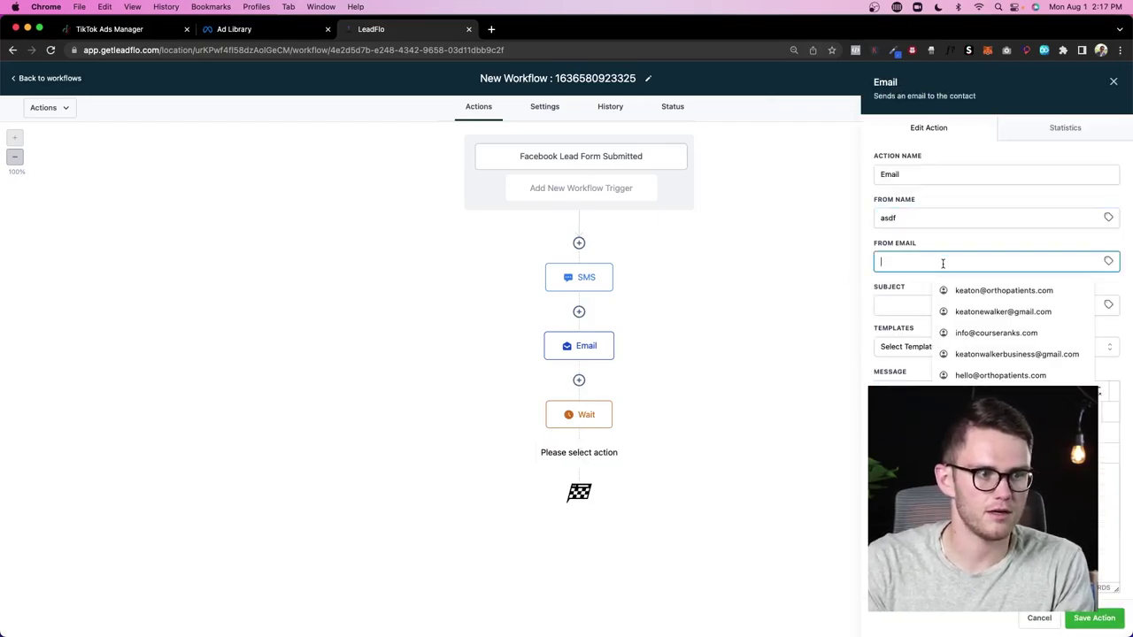
text(test@test.)
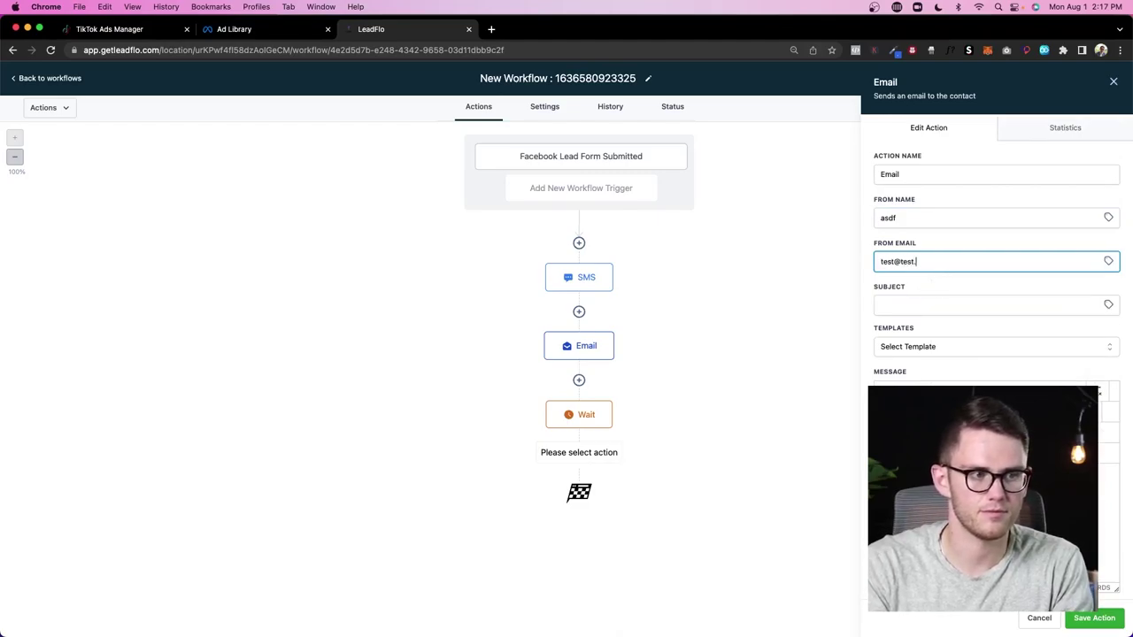
text(com)
click(991, 304)
text(asdf)
key(Tab)
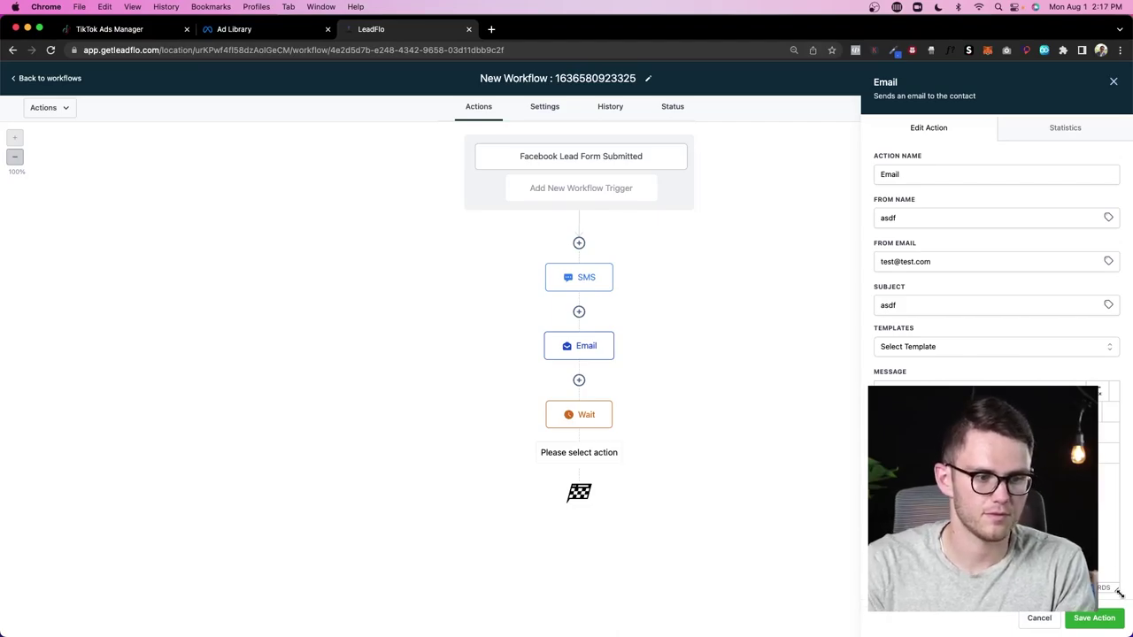
click(1093, 618)
Add a Wait action with a time delay of 24 hours after the second Email step and save it
click(579, 517)
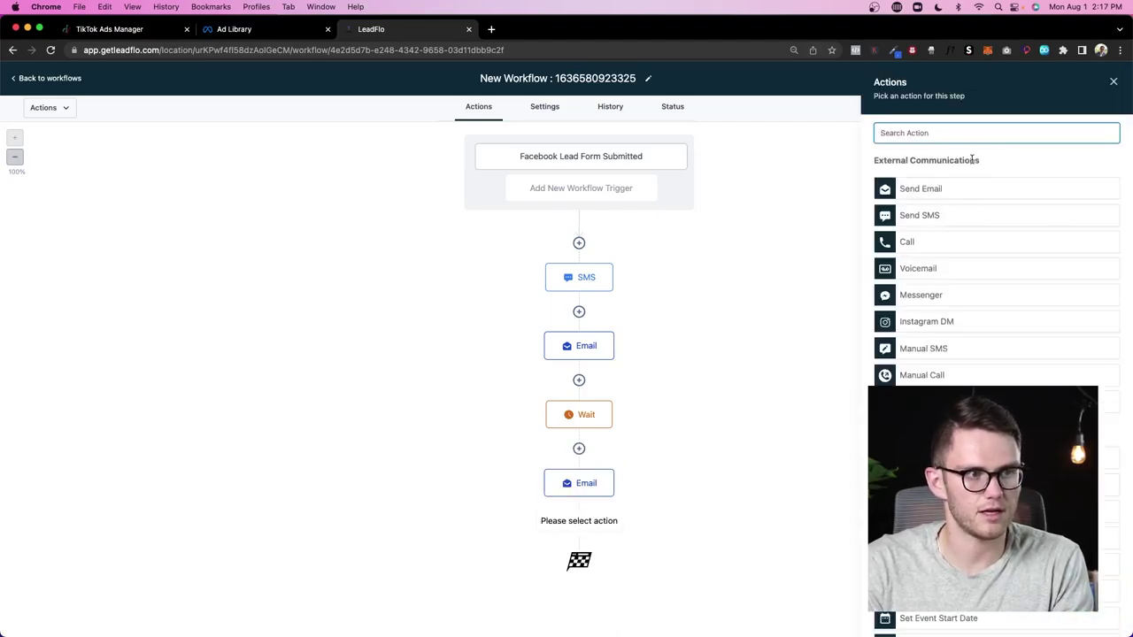
text(wait)
click(946, 180)
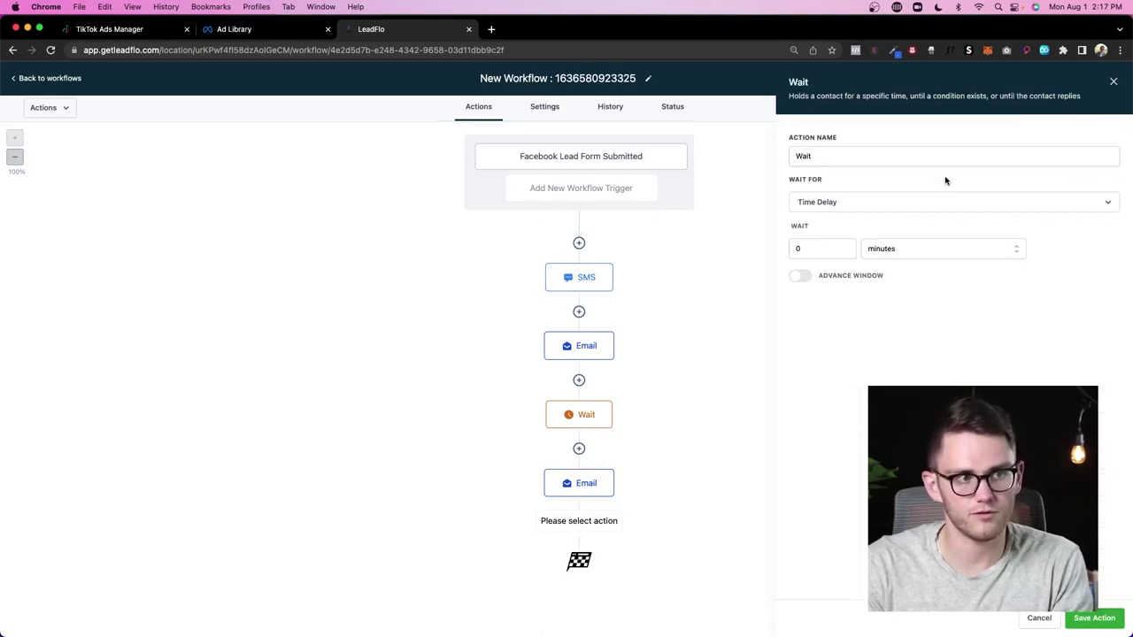
double_click(820, 249)
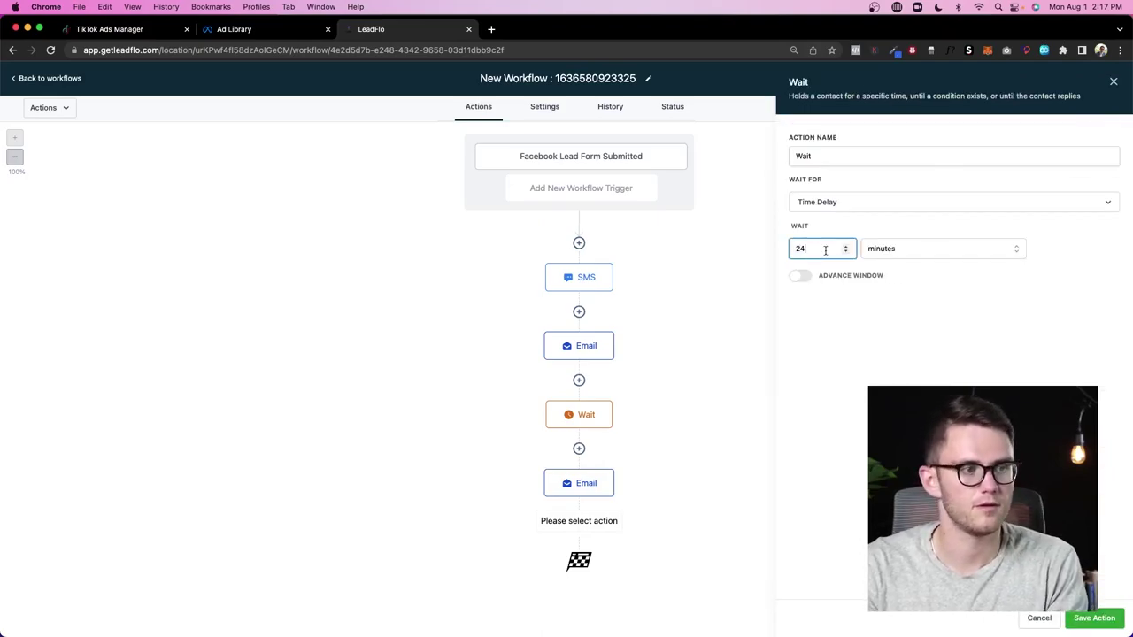
click(894, 249)
click(888, 292)
click(1085, 618)
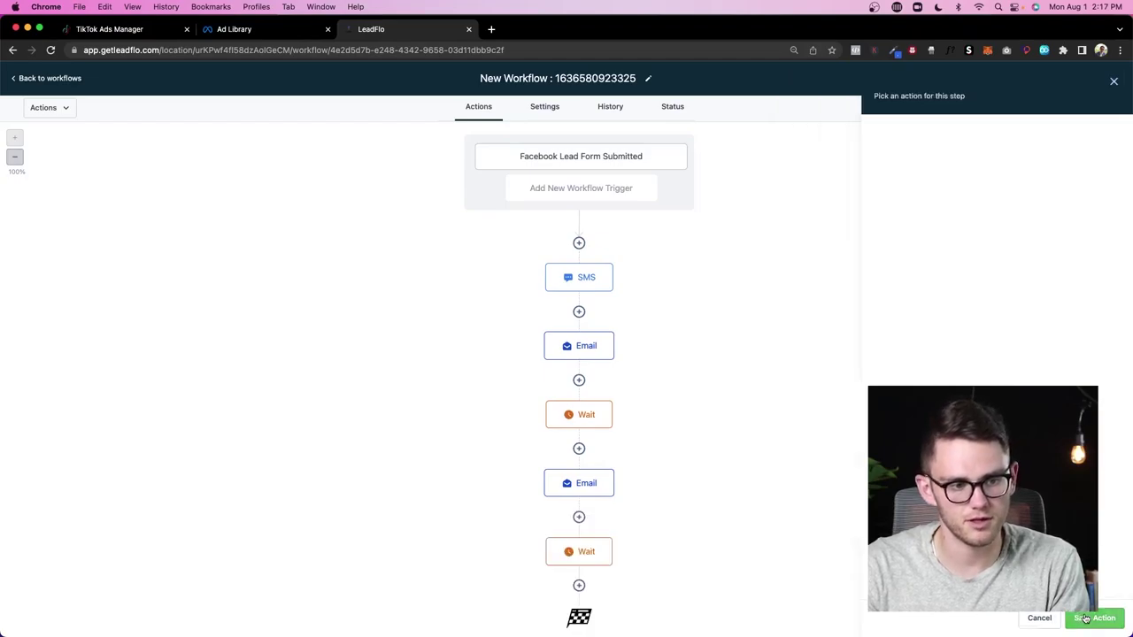
Add an Add Contact Tag action at the end of the workflow with the new tag "not engaged" and save it
scroll(607, 539, down, 1)
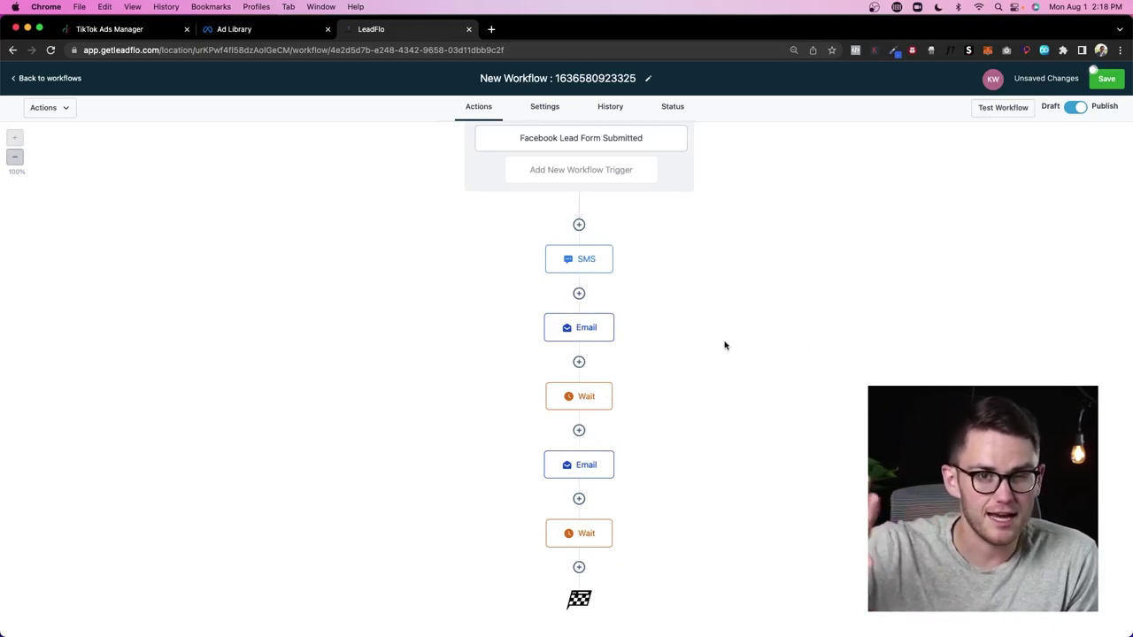
click(579, 568)
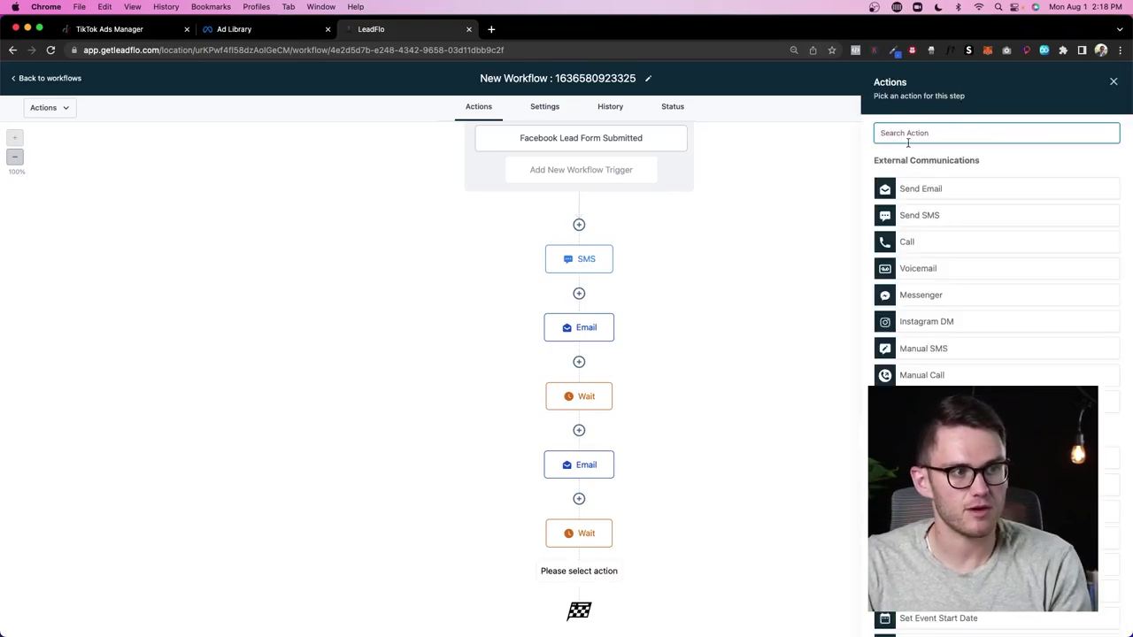
text(tag)
click(940, 206)
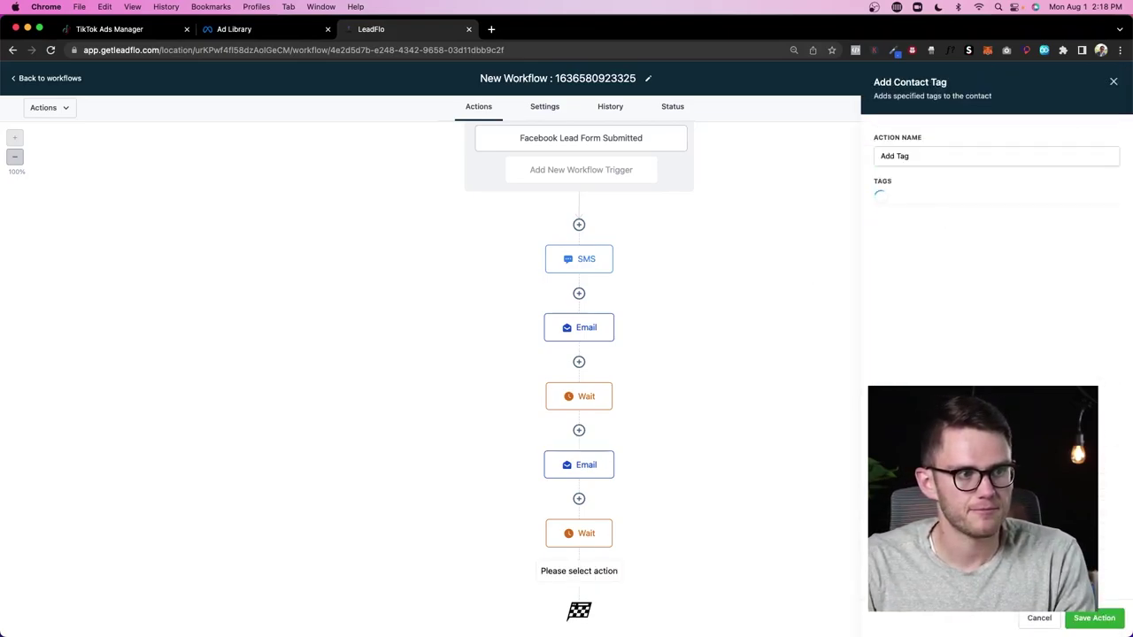
click(928, 204)
text(not engaged)
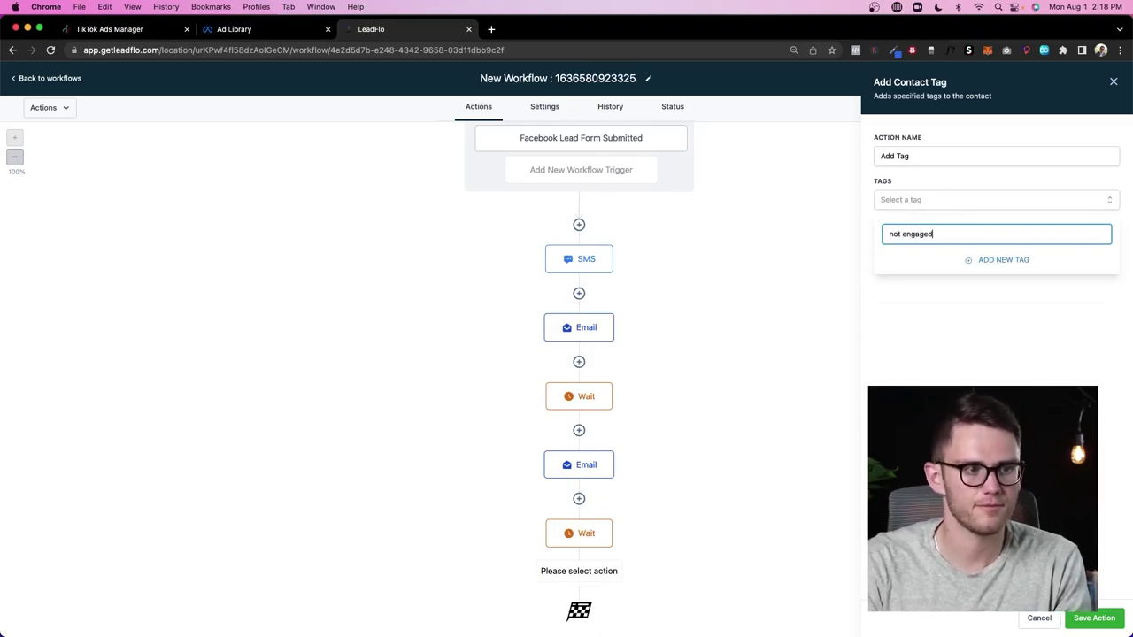
click(989, 261)
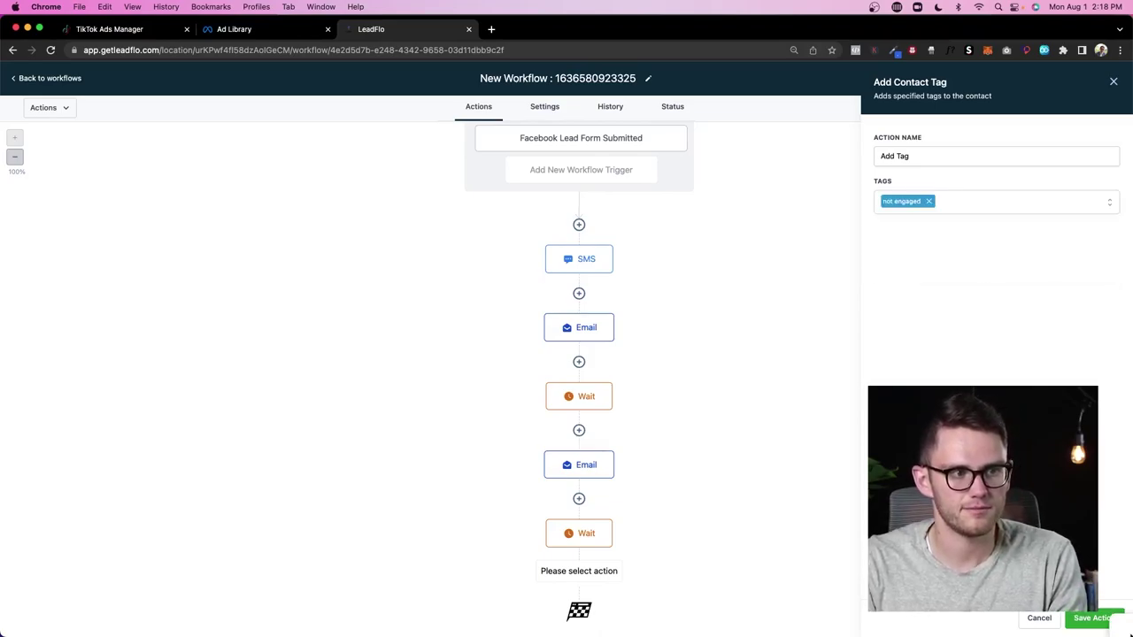
click(1081, 619)
Save the changed Facebook lead workflow and return to the workflow list
scroll(720, 327, down, 2)
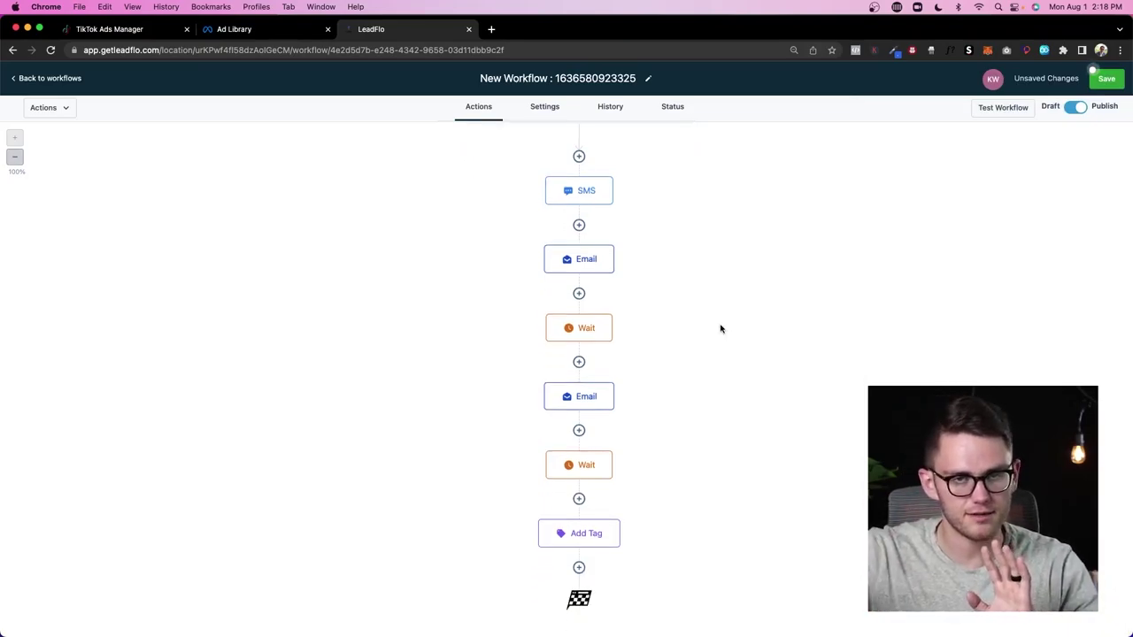
click(49, 79)
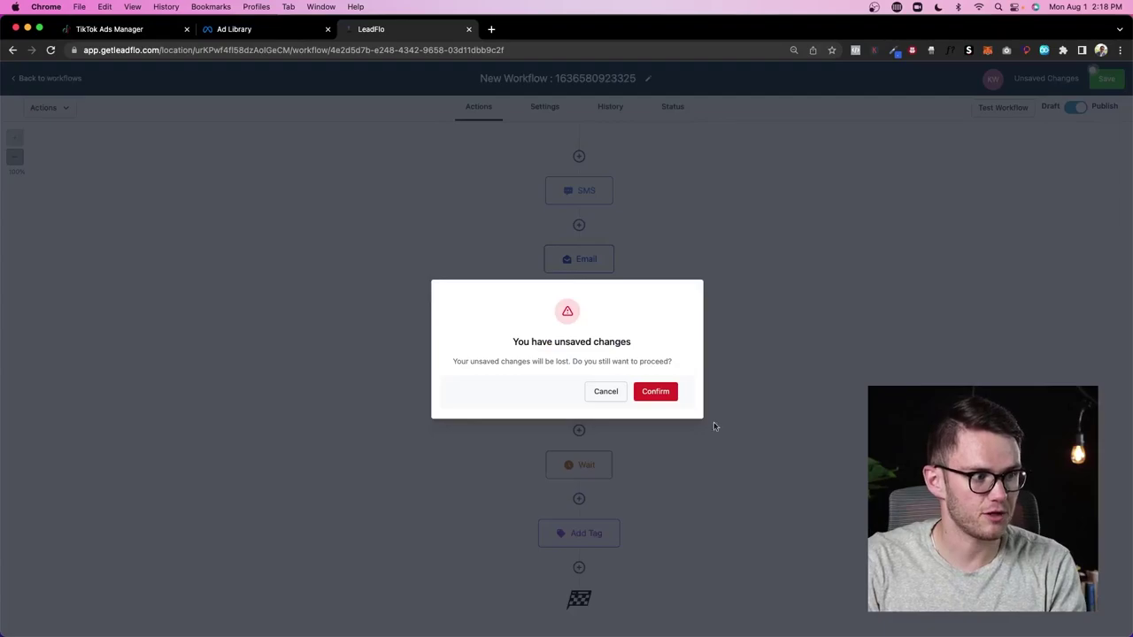
click(653, 391)
click(1102, 79)
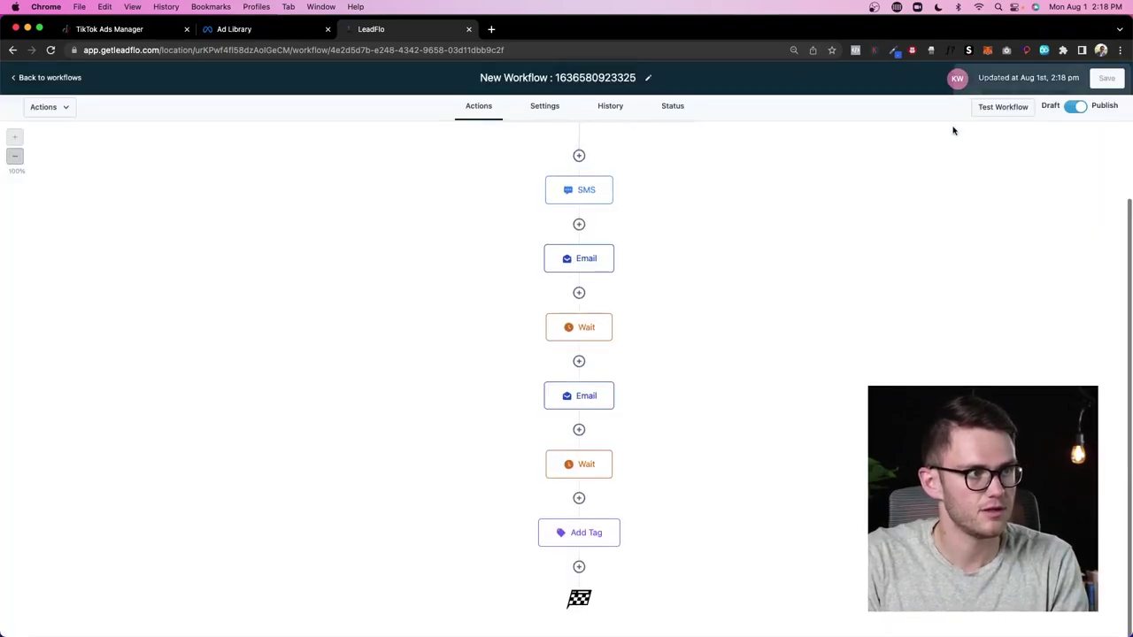
click(37, 80)
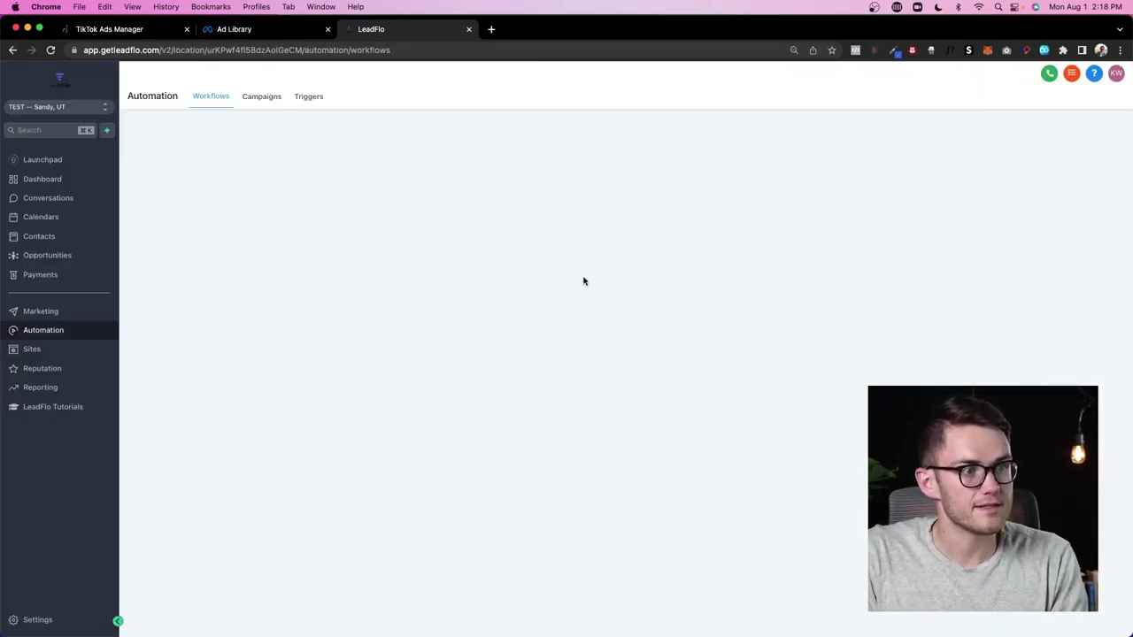
Create a new workflow without a template and choose Contact Tag as its trigger
click(984, 140)
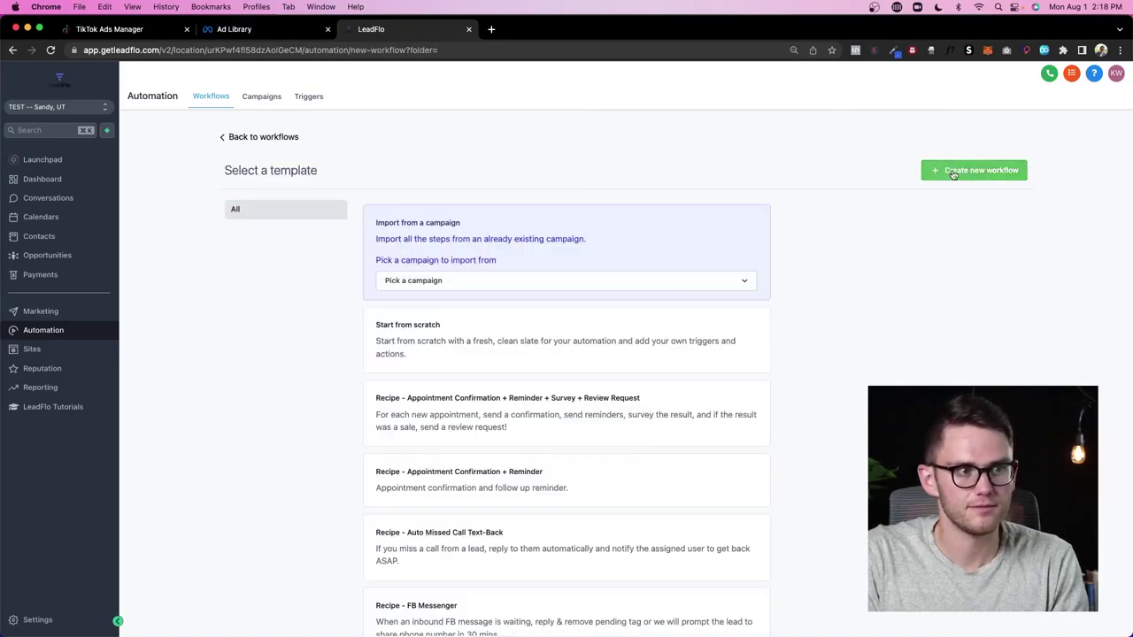
click(964, 169)
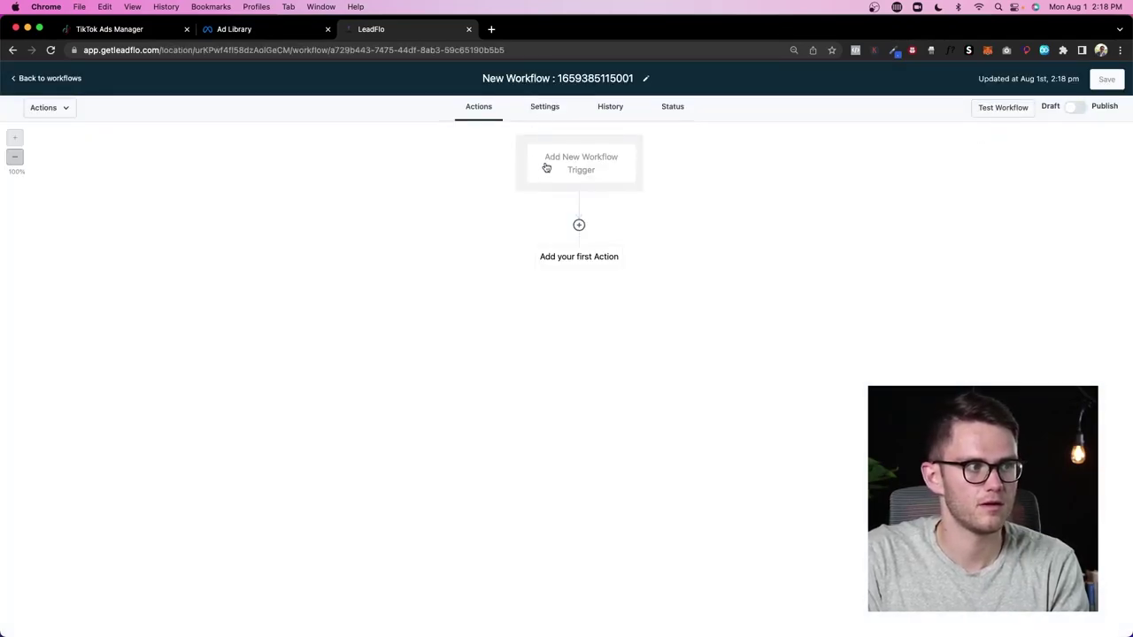
click(545, 167)
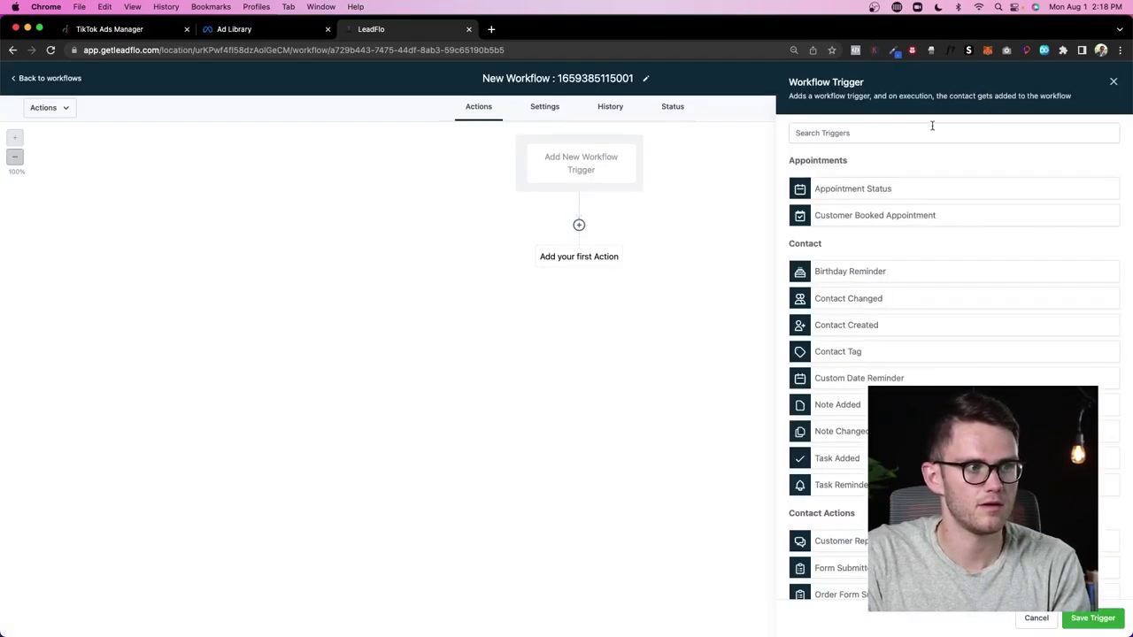
click(931, 131)
text(tag)
click(852, 200)
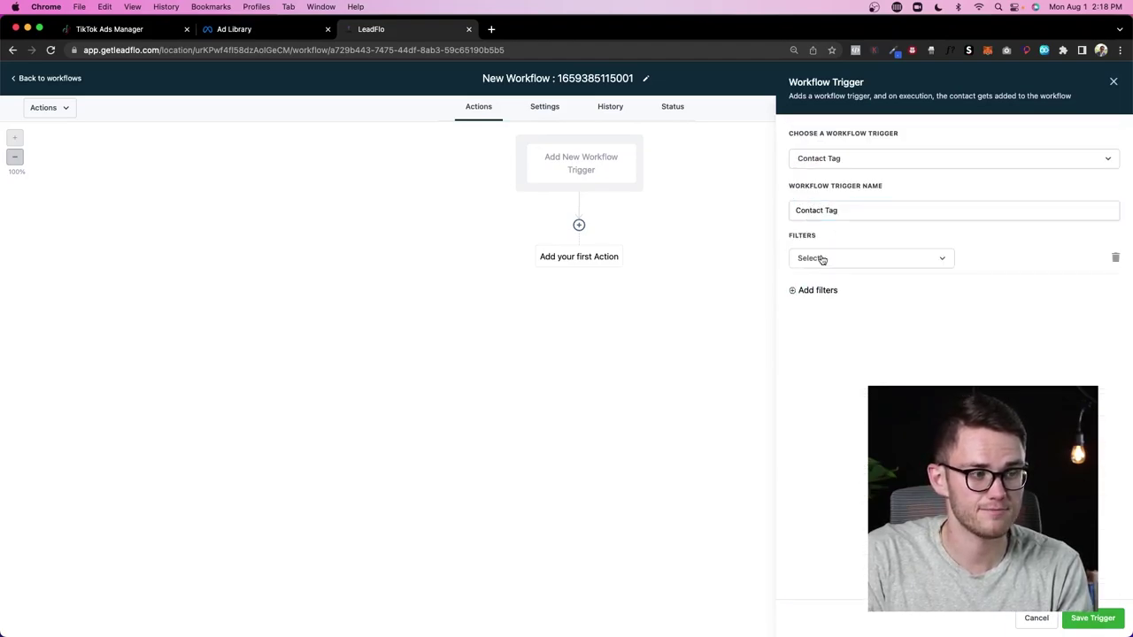
Filter the Contact Tag trigger to fire when the tag "not engaged" is added
click(820, 257)
click(815, 332)
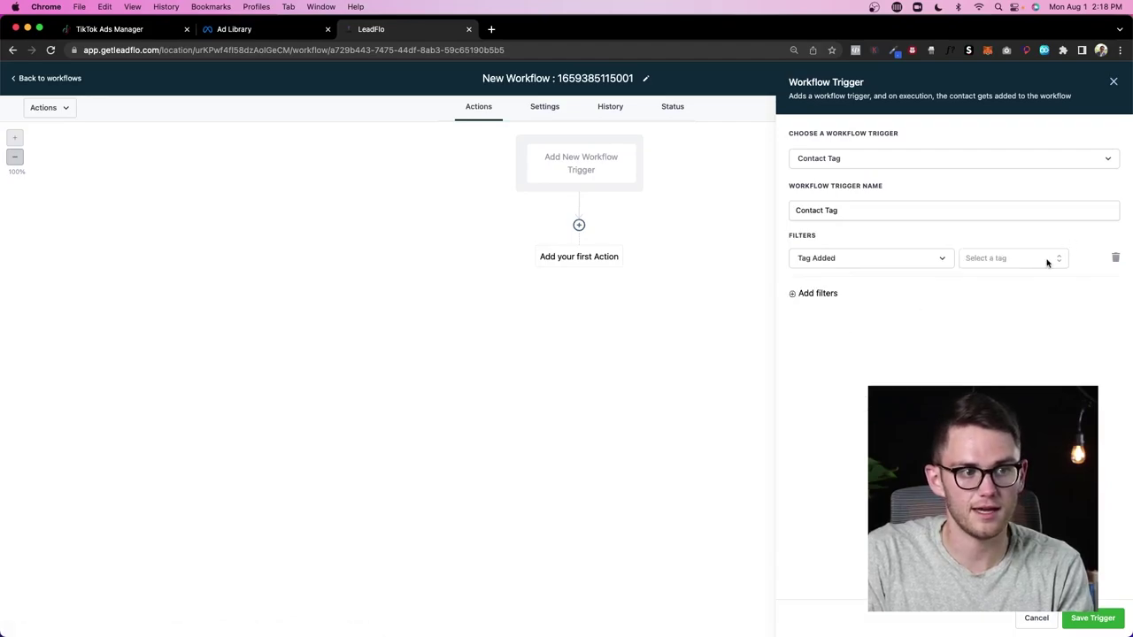
click(1044, 259)
scroll(1007, 345, down, 1)
click(1011, 388)
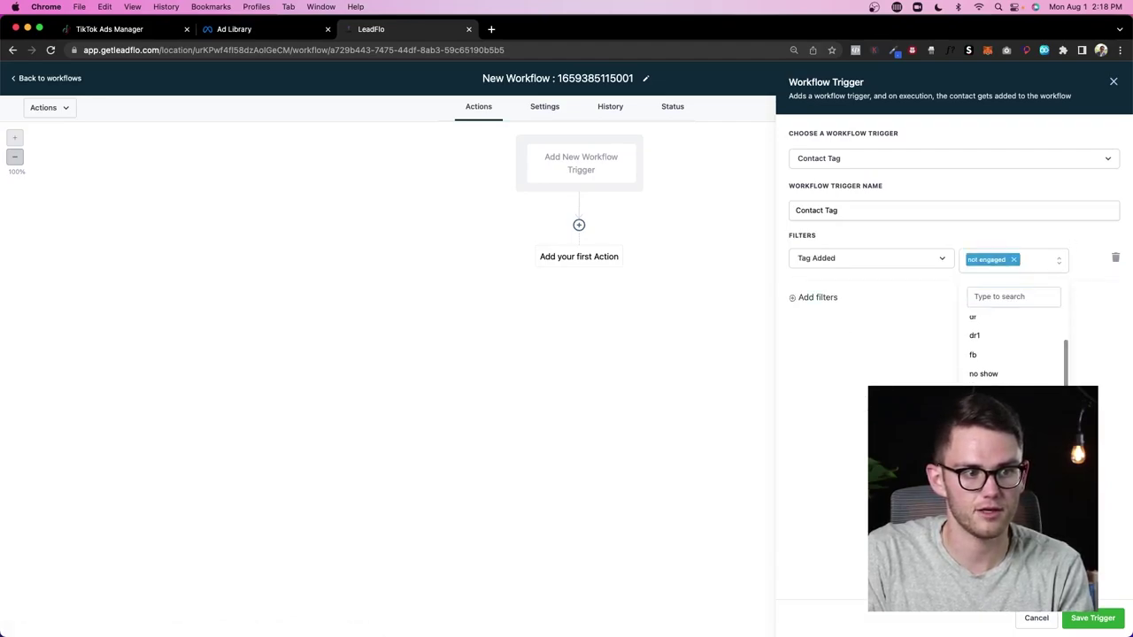
Save the Contact Tag trigger and add a Remove From All Workflows action that includes the current workflow
click(1105, 623)
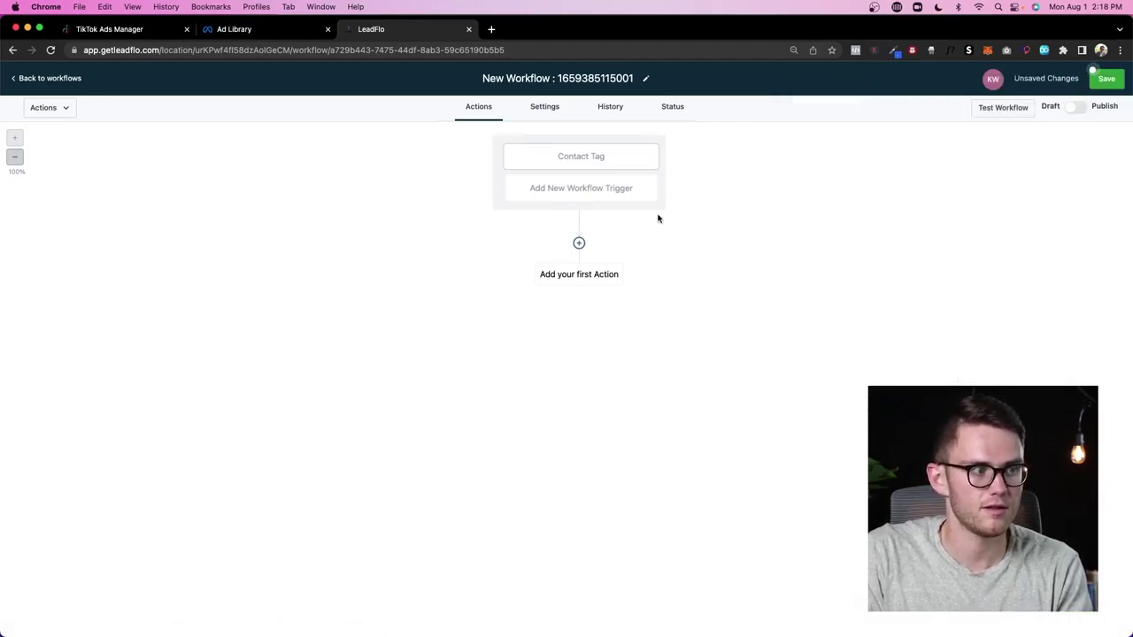
click(577, 245)
text(re)
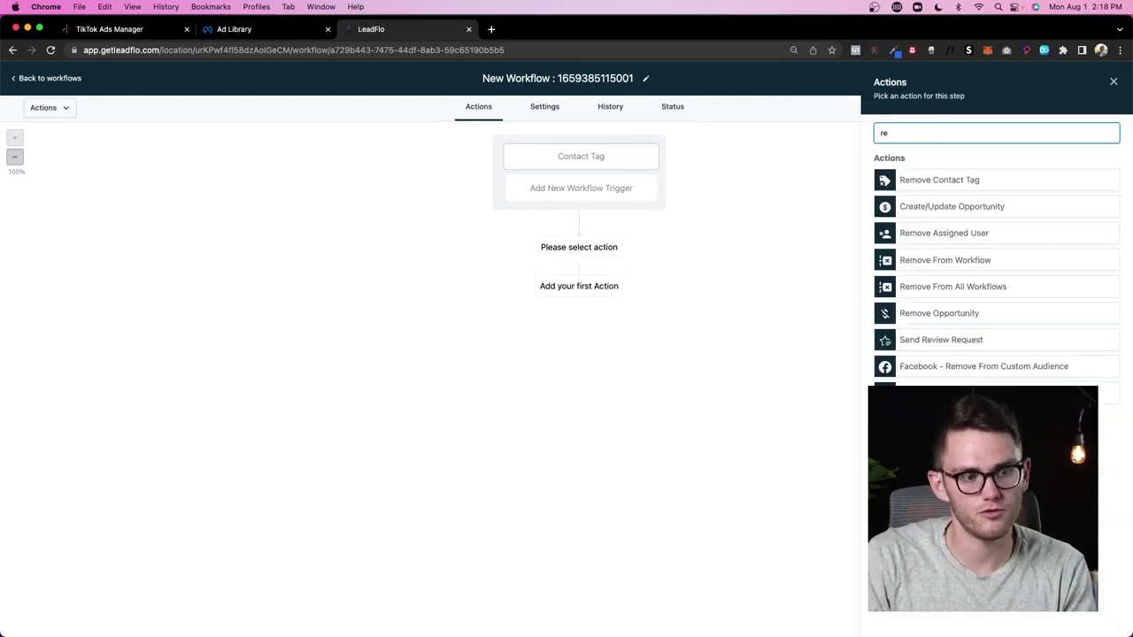
text(move)
click(938, 261)
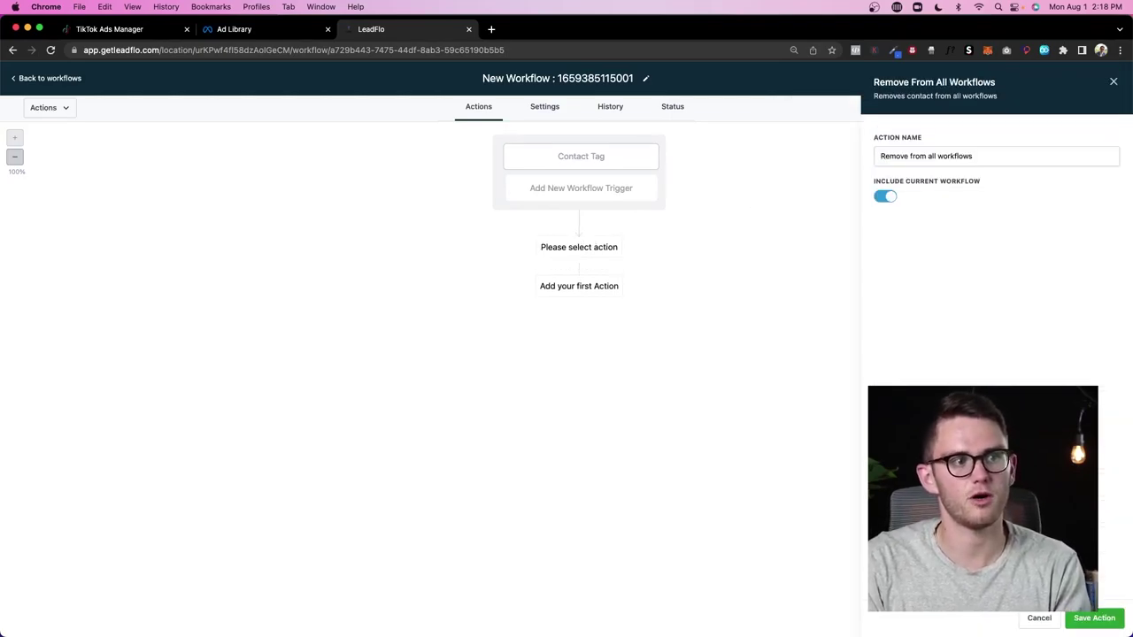
click(1094, 618)
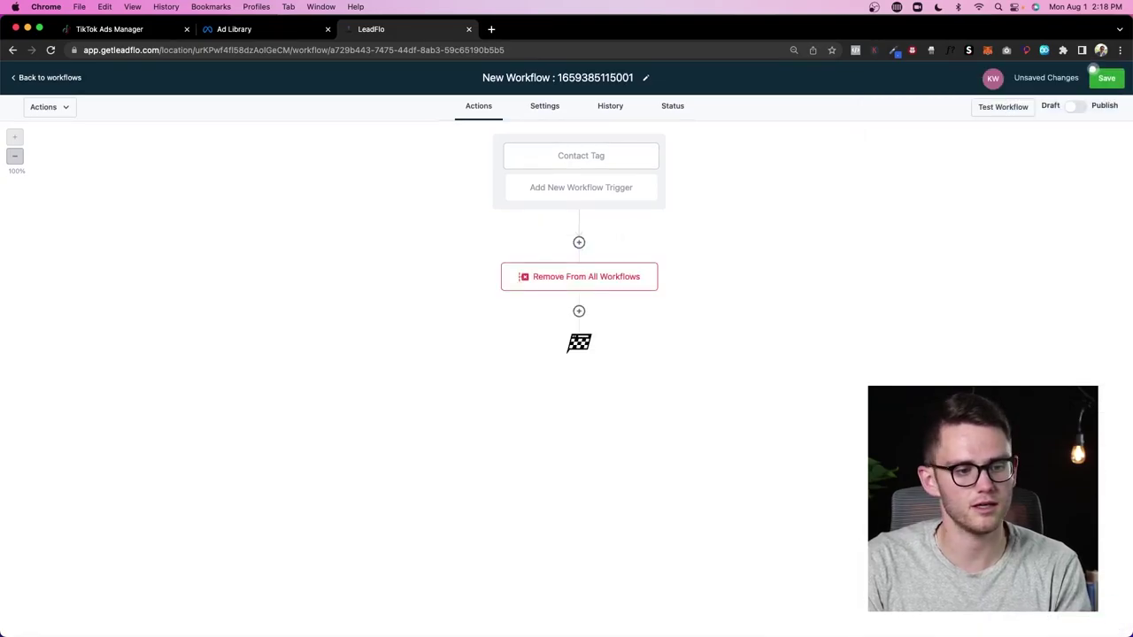
Save the tag-triggered workflow and go back to the list of workflows
click(1118, 83)
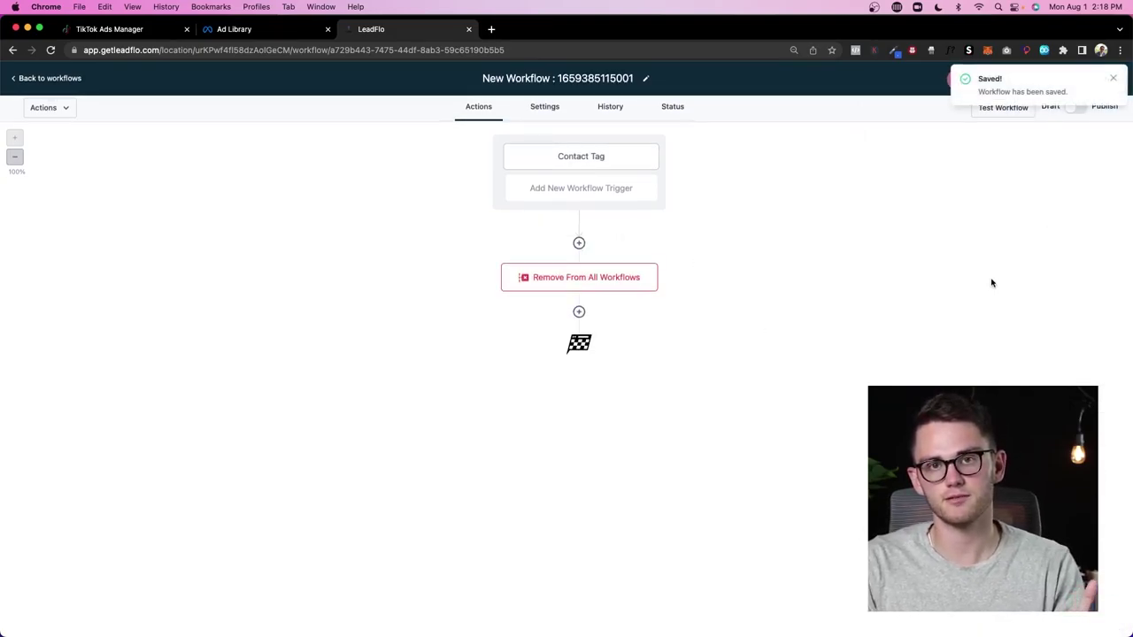
click(29, 80)
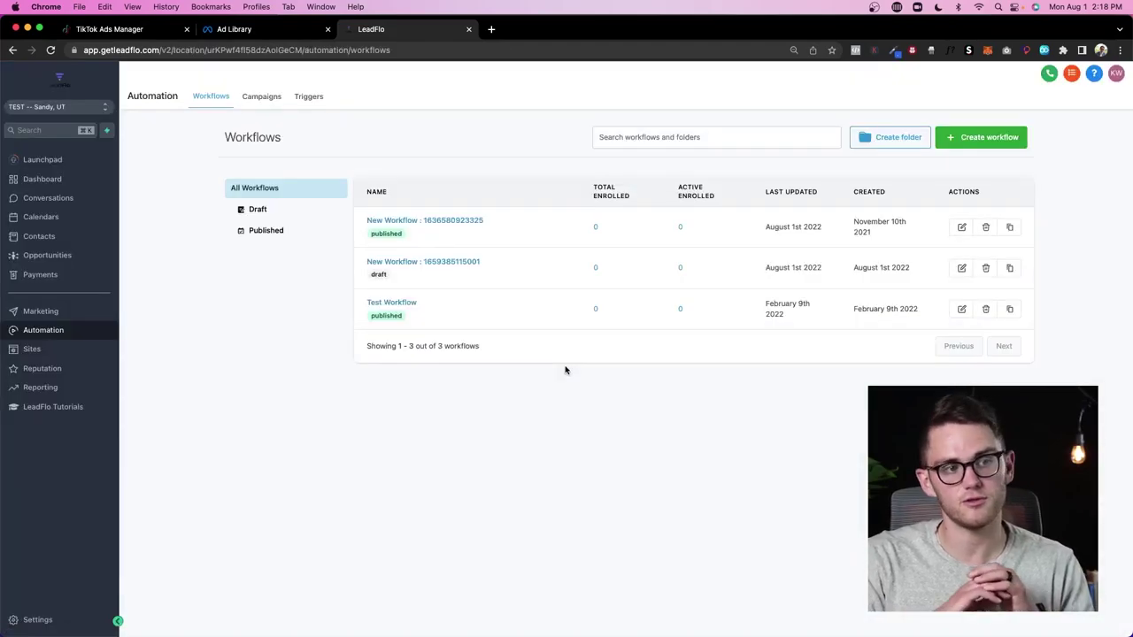
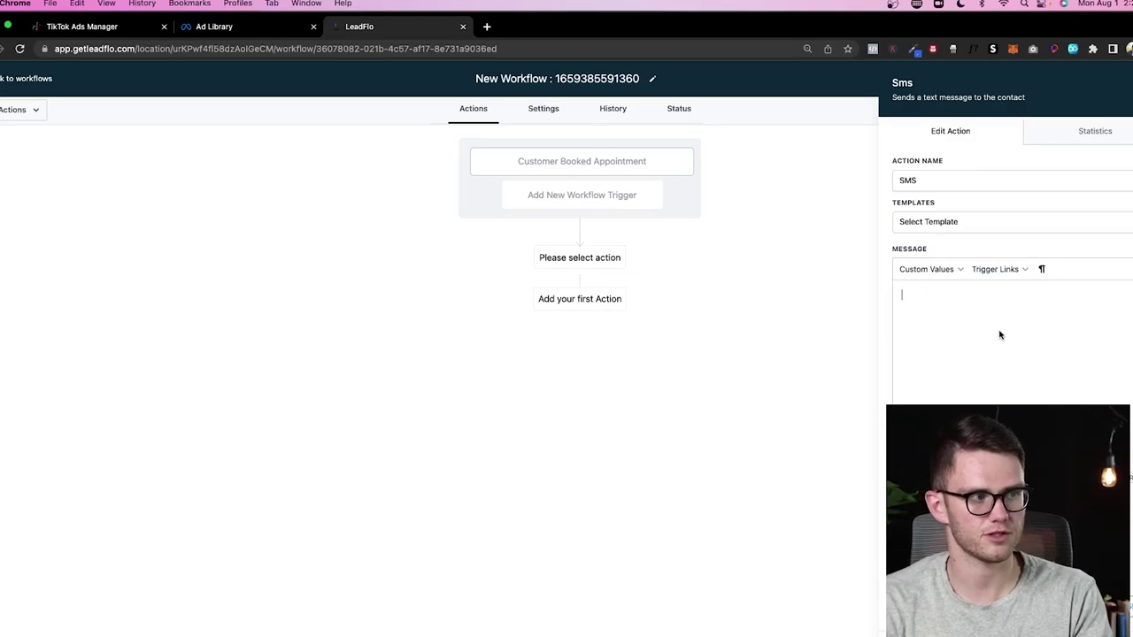
Write the SMS action's message as "Great! Your appointment is booked for" followed by the appointment start time custom value
text(Great! Your appointment is booked for)
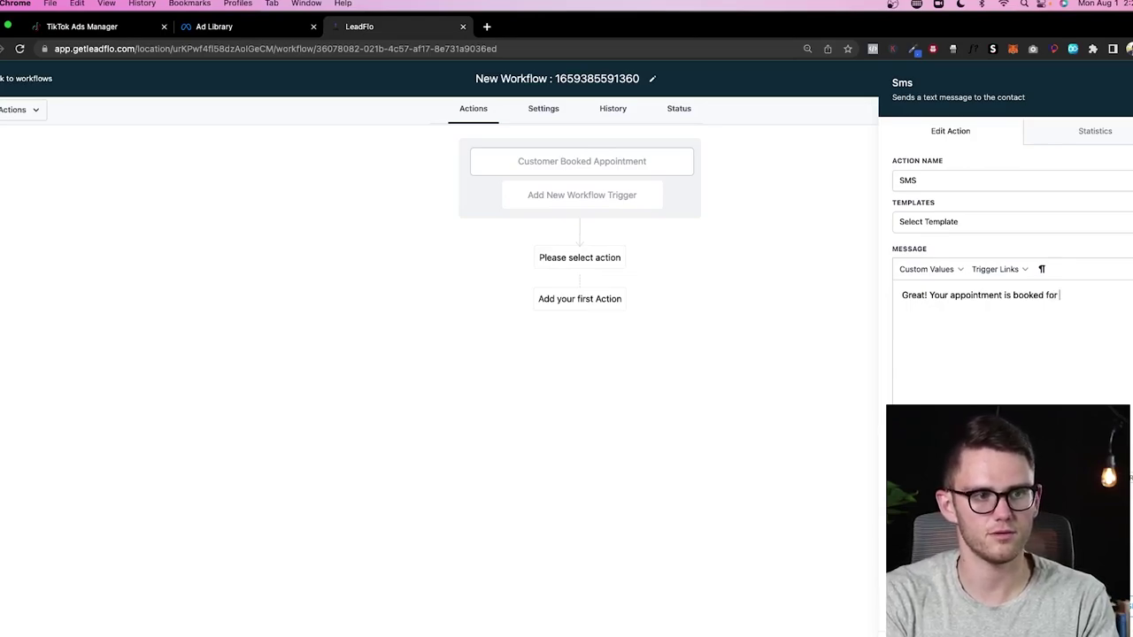
click(925, 269)
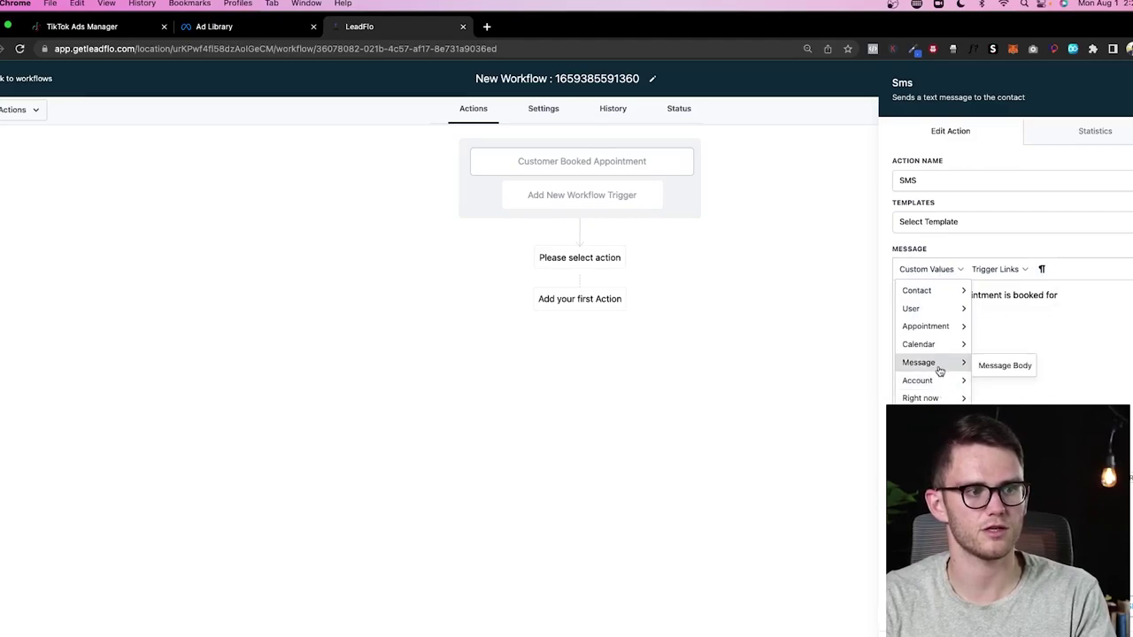
mouse_move(938, 327)
click(1020, 347)
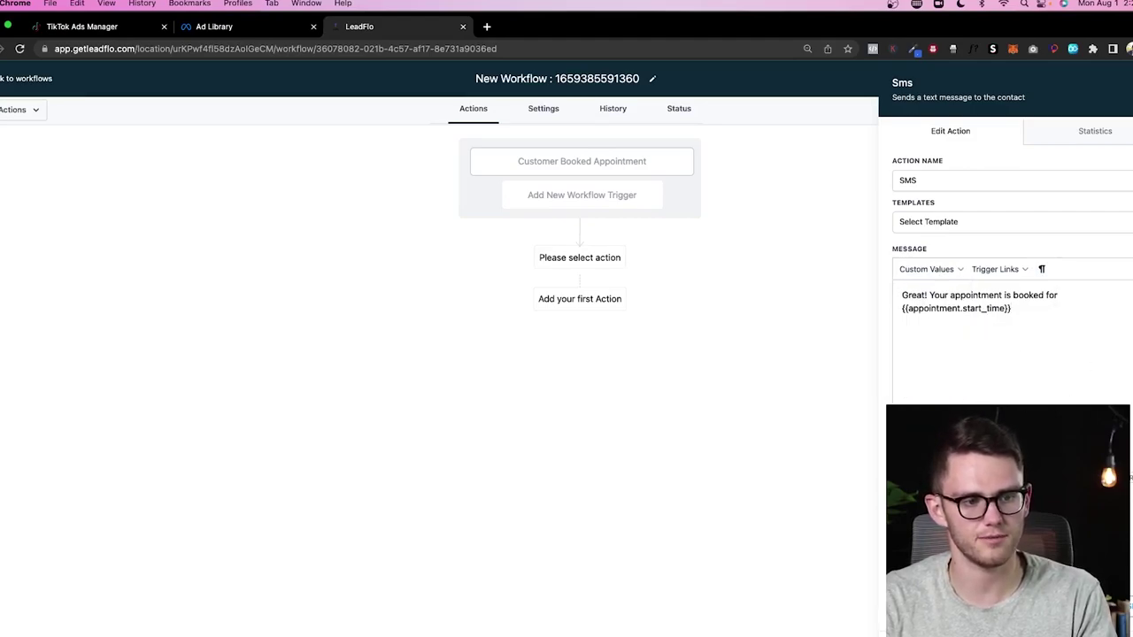
Add a Wait action below the SMS that waits for Event / Appointment time until 1 day before
click(579, 326)
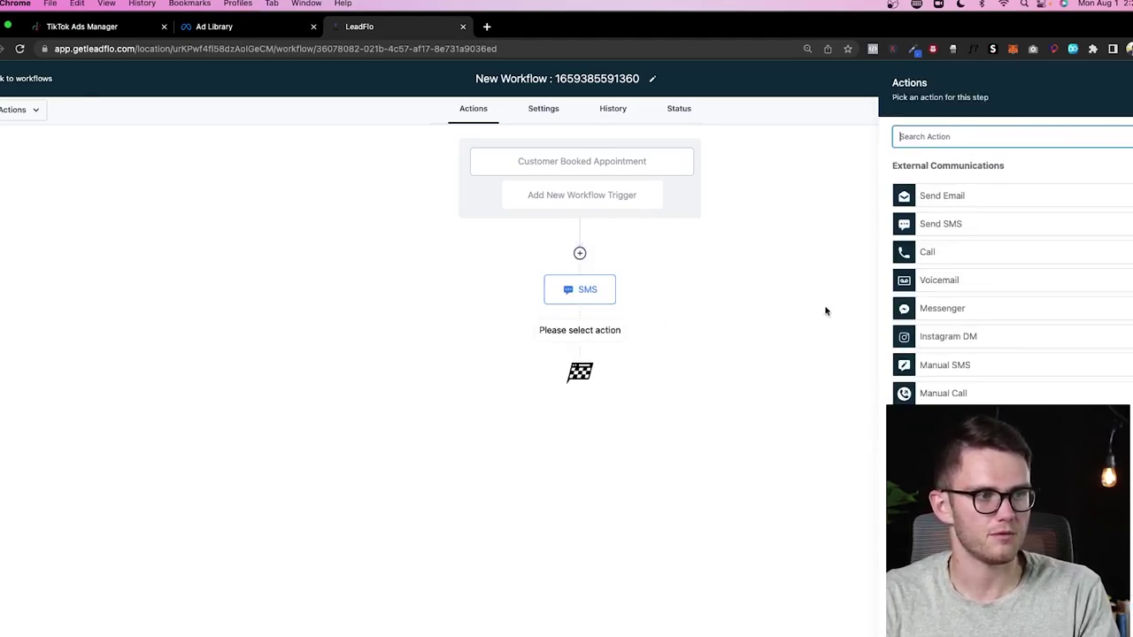
text(wait)
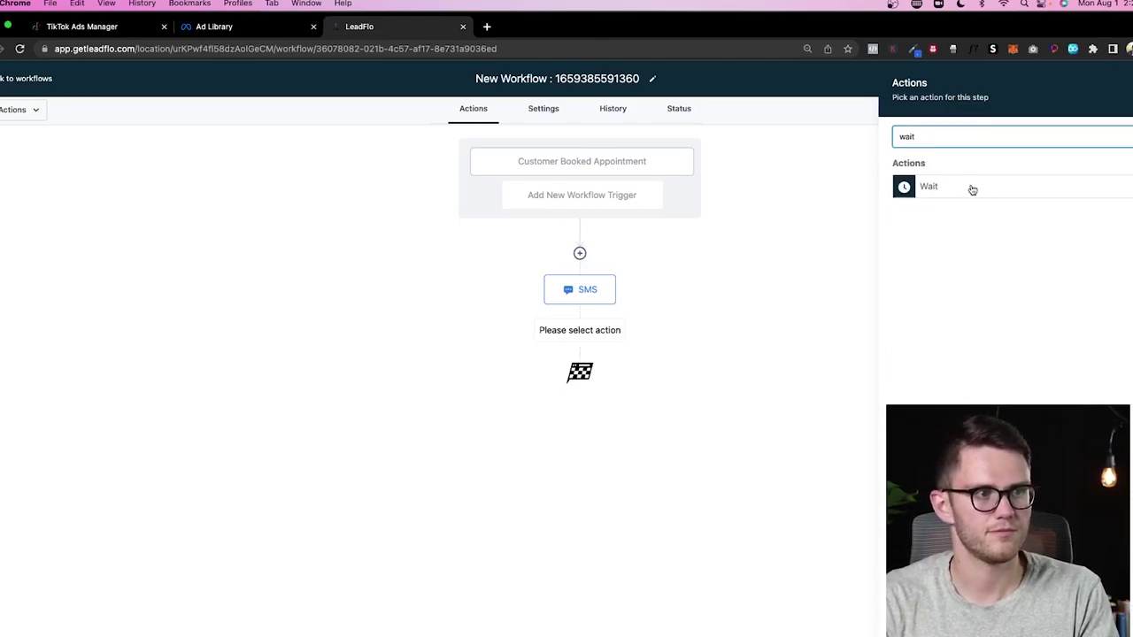
click(971, 189)
click(875, 220)
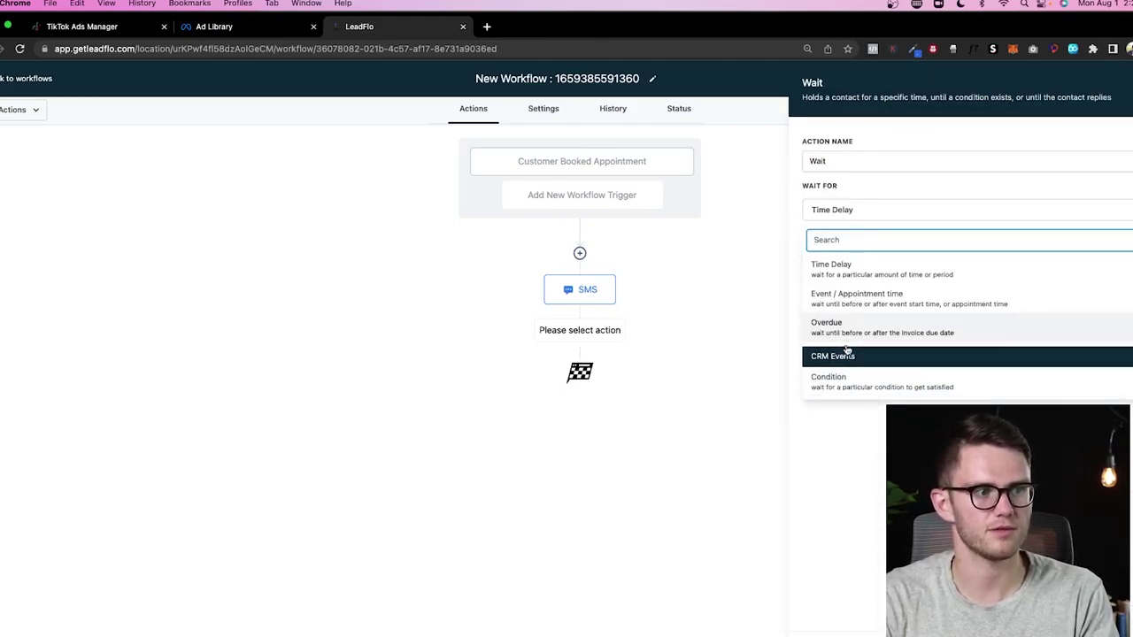
click(845, 292)
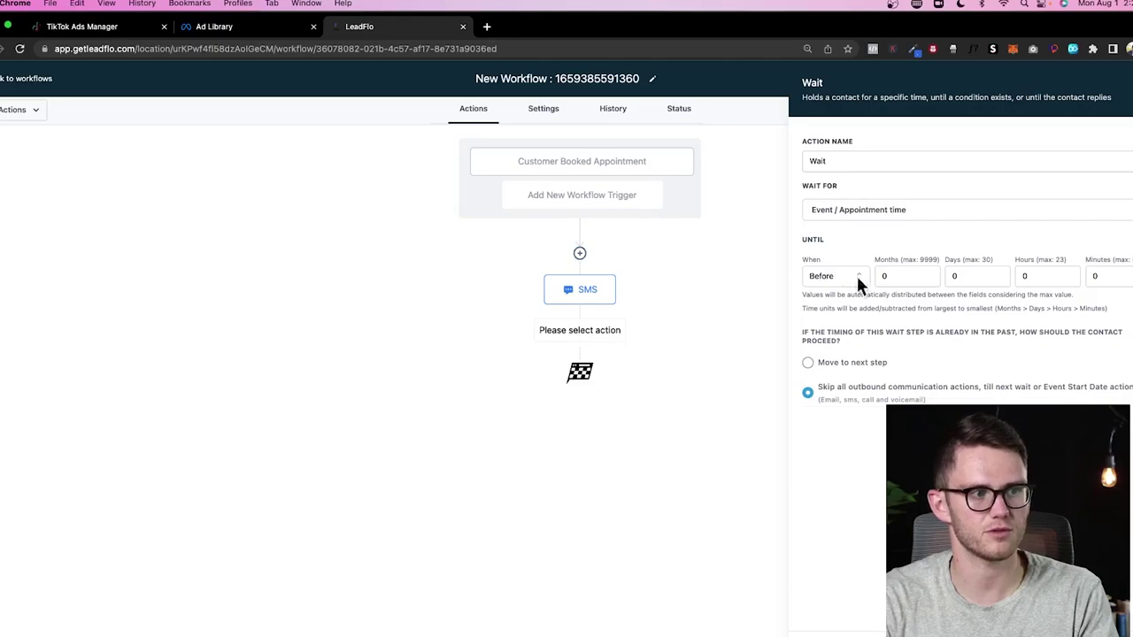
click(977, 276)
text(1)
click(866, 416)
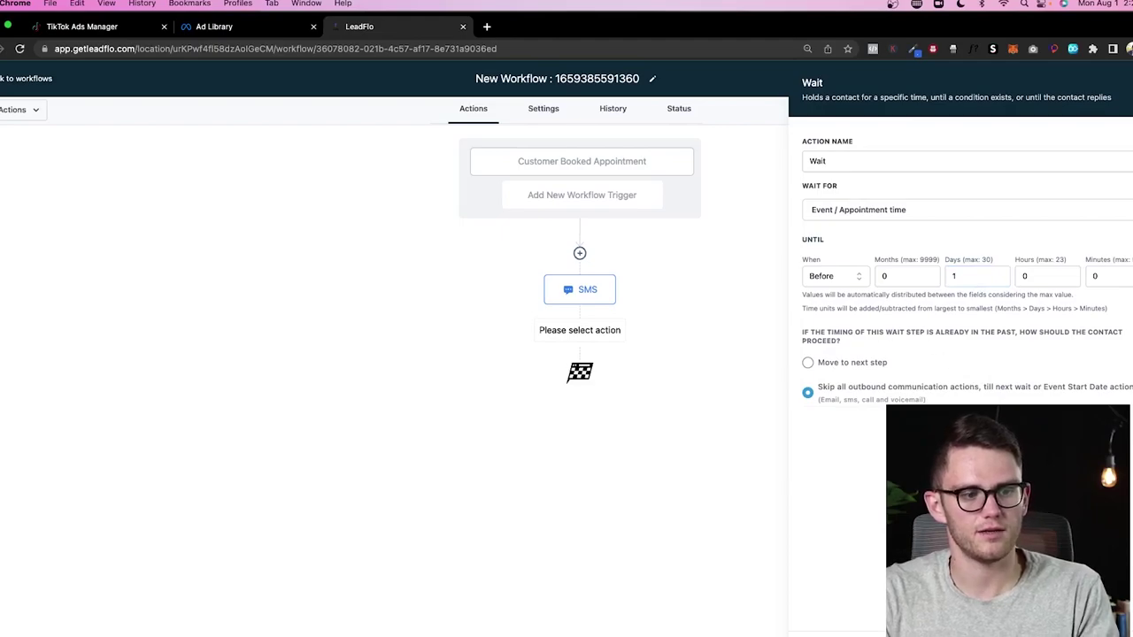
click(557, 478)
Add an Email action after the Wait with from name "test", a from e-mail address and subject "asdf", and save it
click(580, 400)
click(921, 192)
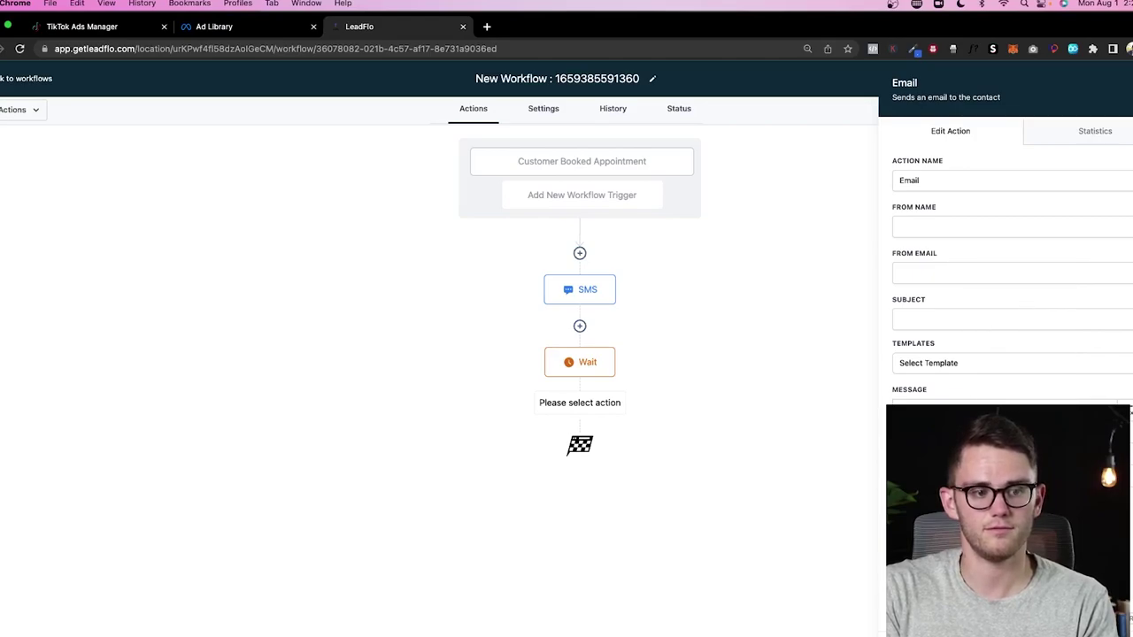
click(1080, 619)
click(990, 348)
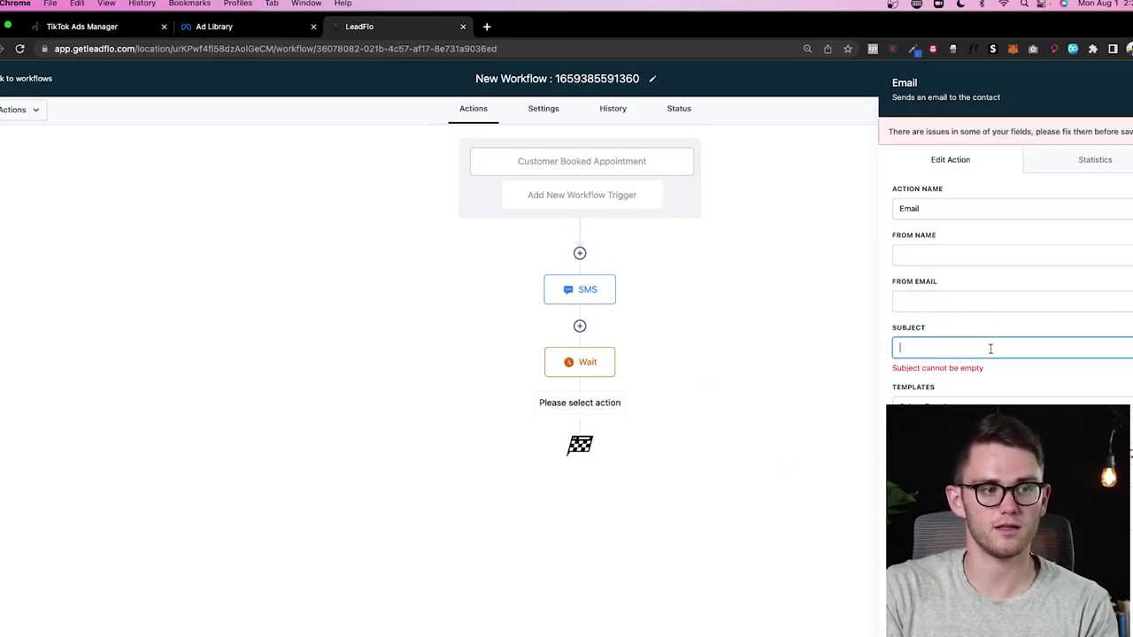
text(asdf)
click(967, 301)
text(test@test.com)
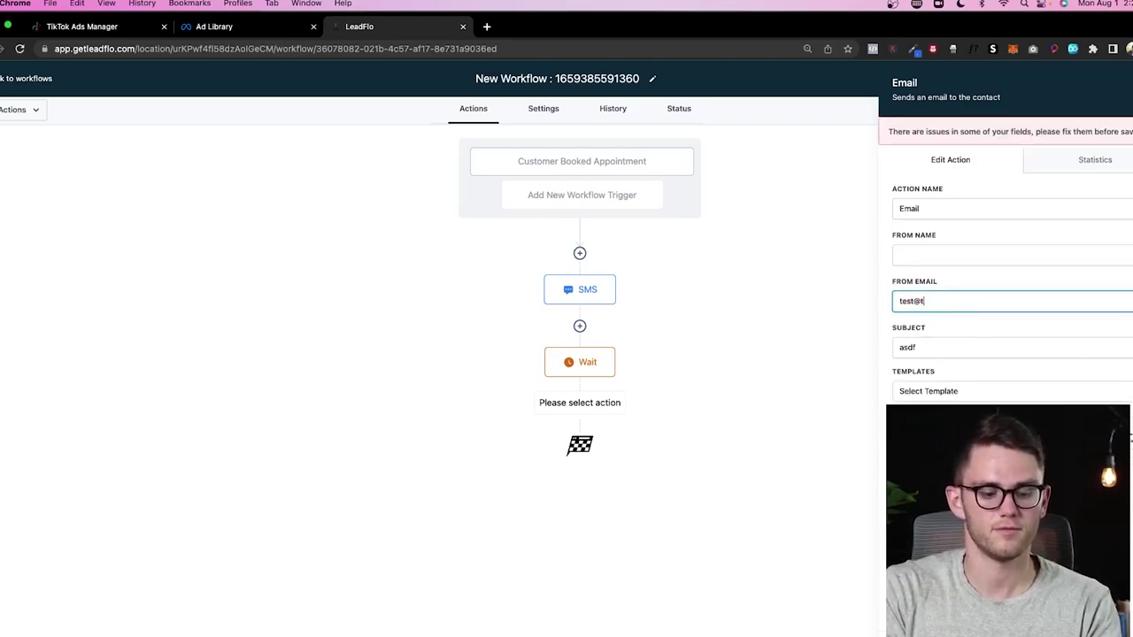
click(955, 256)
text(test)
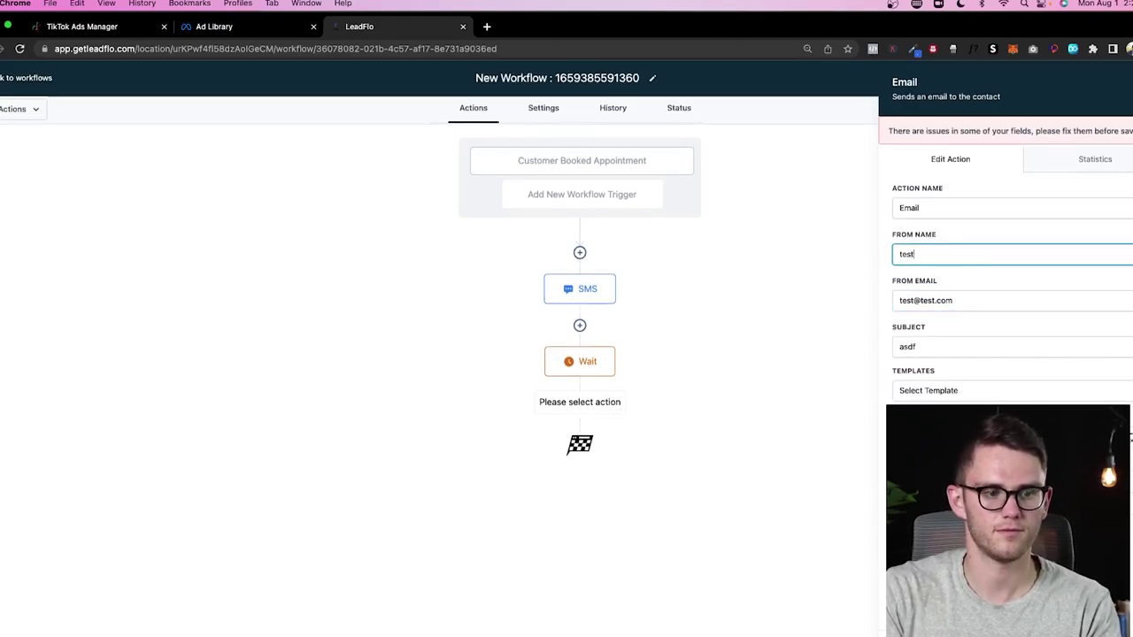
click(1080, 619)
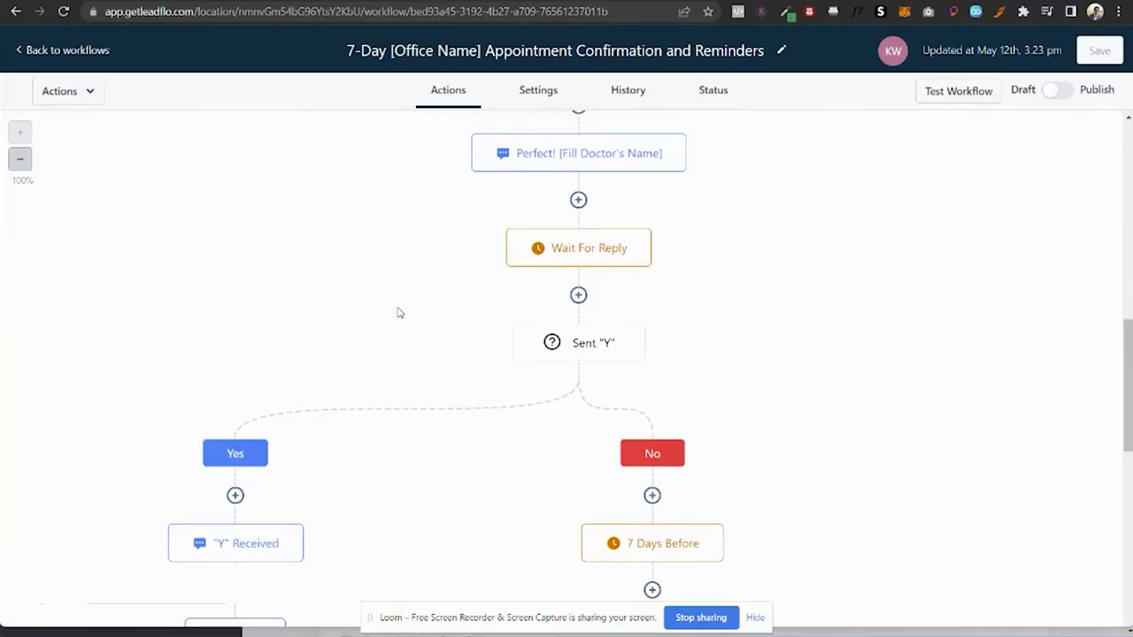
Review the opening actions of the 7-Day appointment confirmation workflow and read the Office Notification's full email message
scroll(398, 312, up, 10)
scroll(398, 312, up, 3)
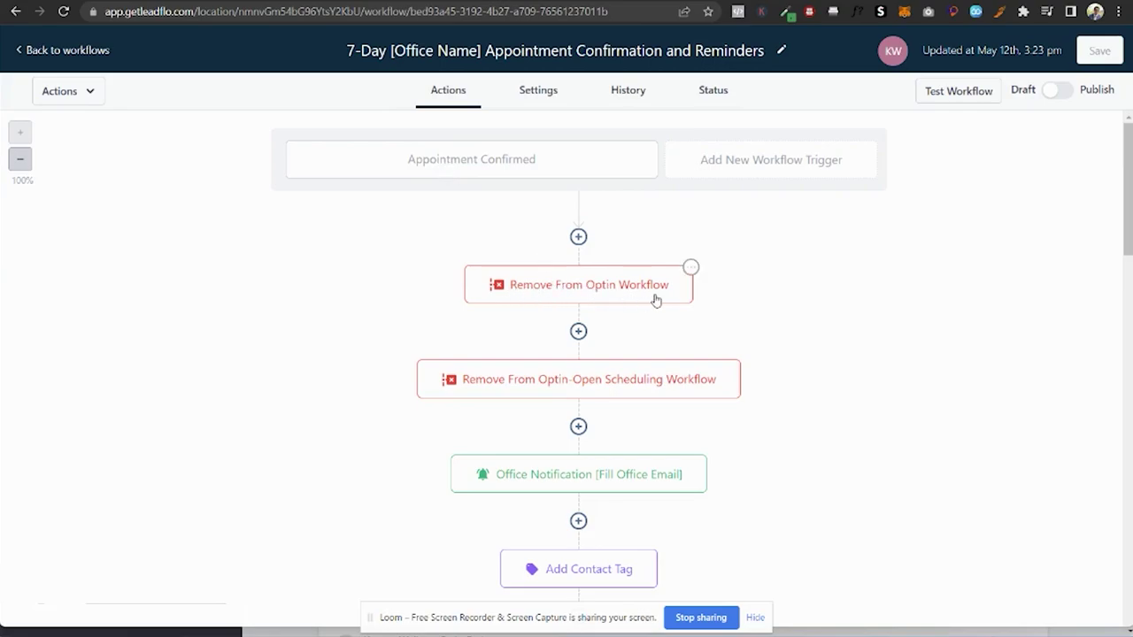
scroll(655, 299, down, 2)
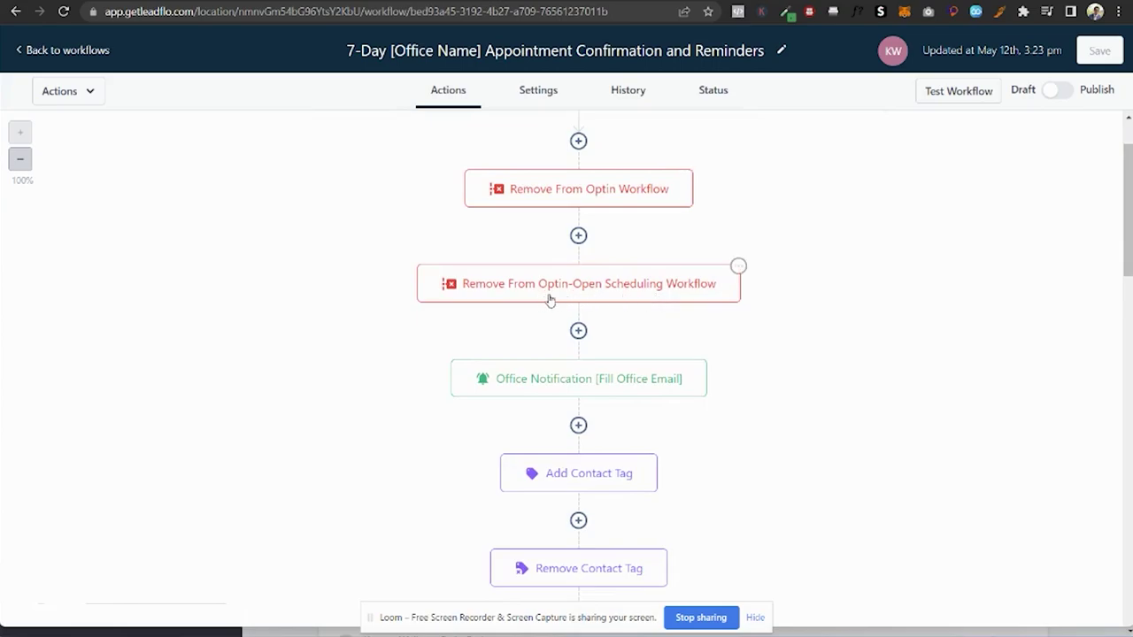
scroll(746, 298, down, 1)
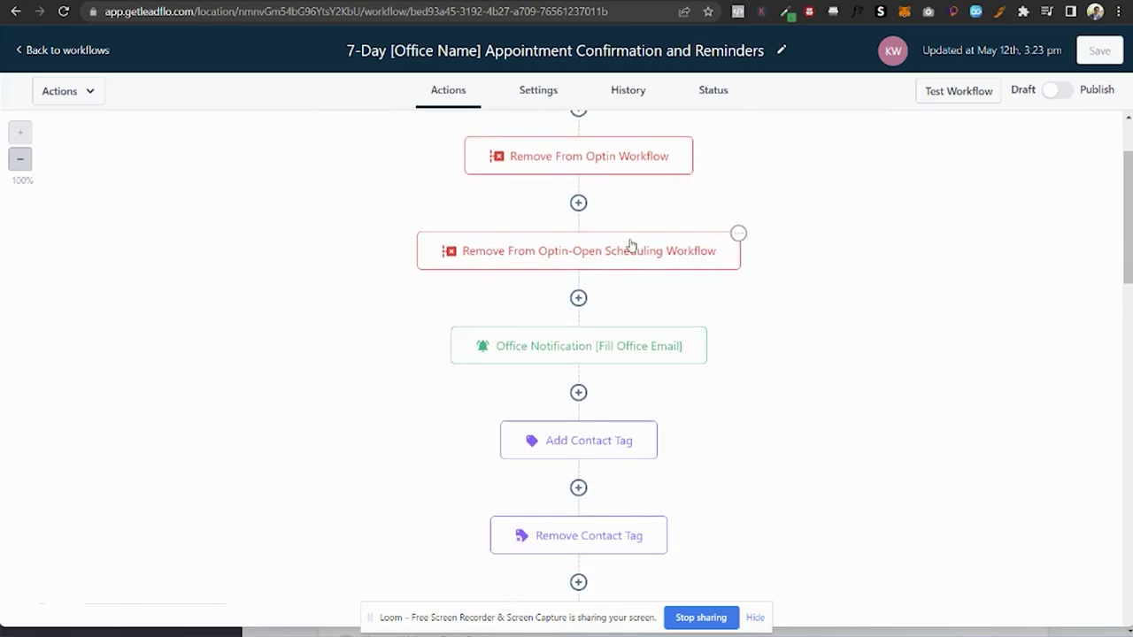
scroll(679, 309, down, 1)
mouse_move(584, 265)
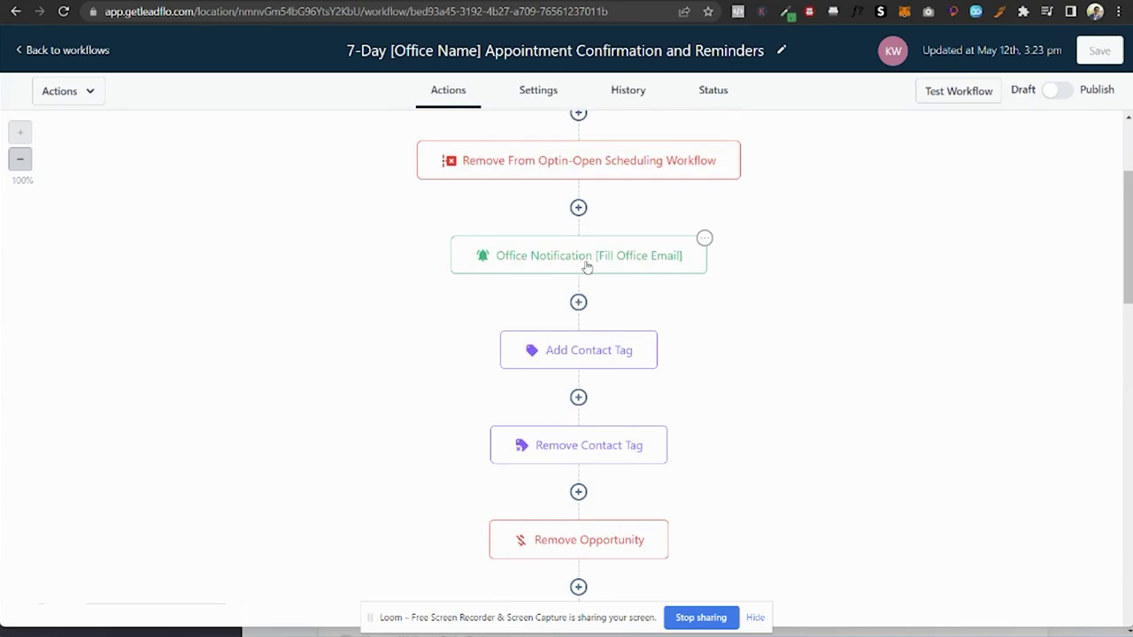
click(586, 265)
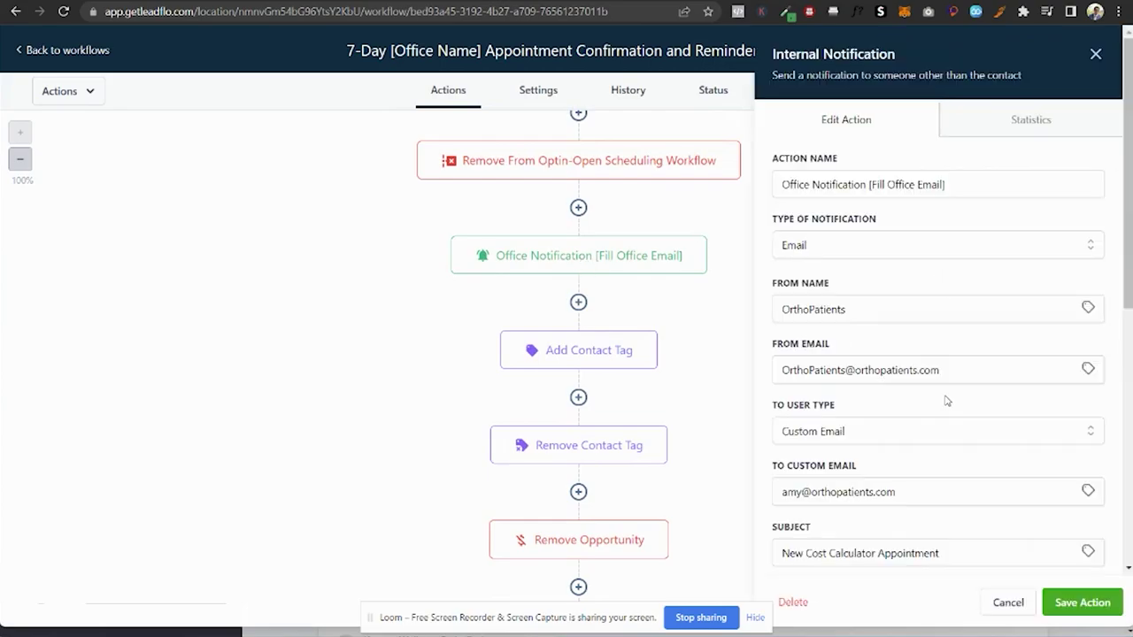
scroll(945, 401, down, 7)
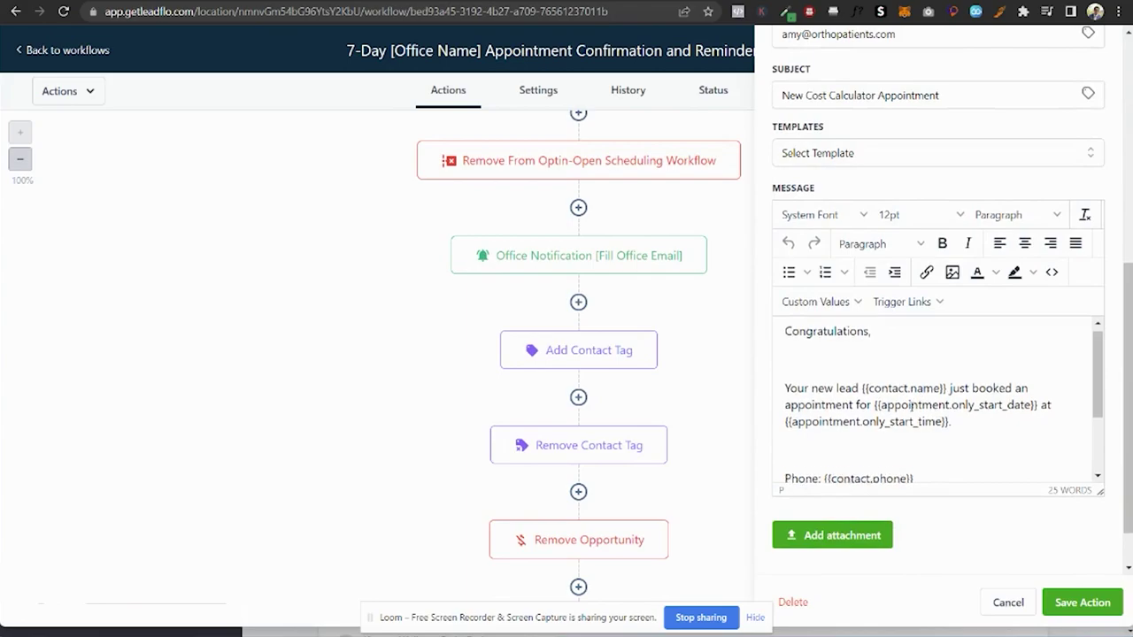
scroll(881, 389, down, 2)
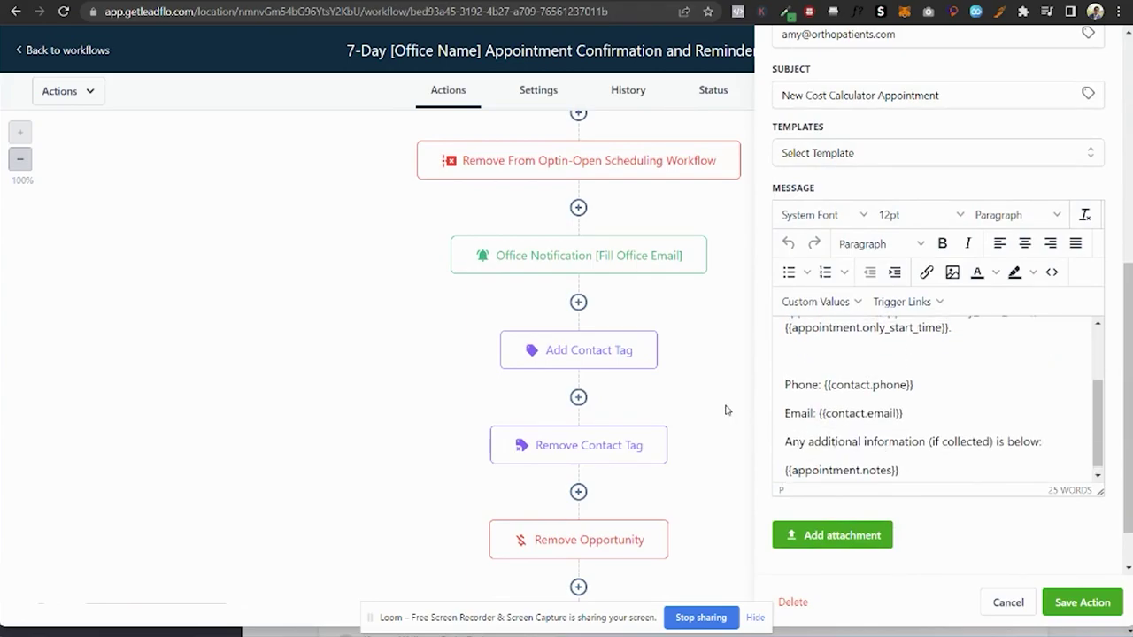
Examine the settings of the workflow's contact tag, Remove Opportunity, Remove From All Workflows and Create Opportunity - Appt Set actions
click(608, 361)
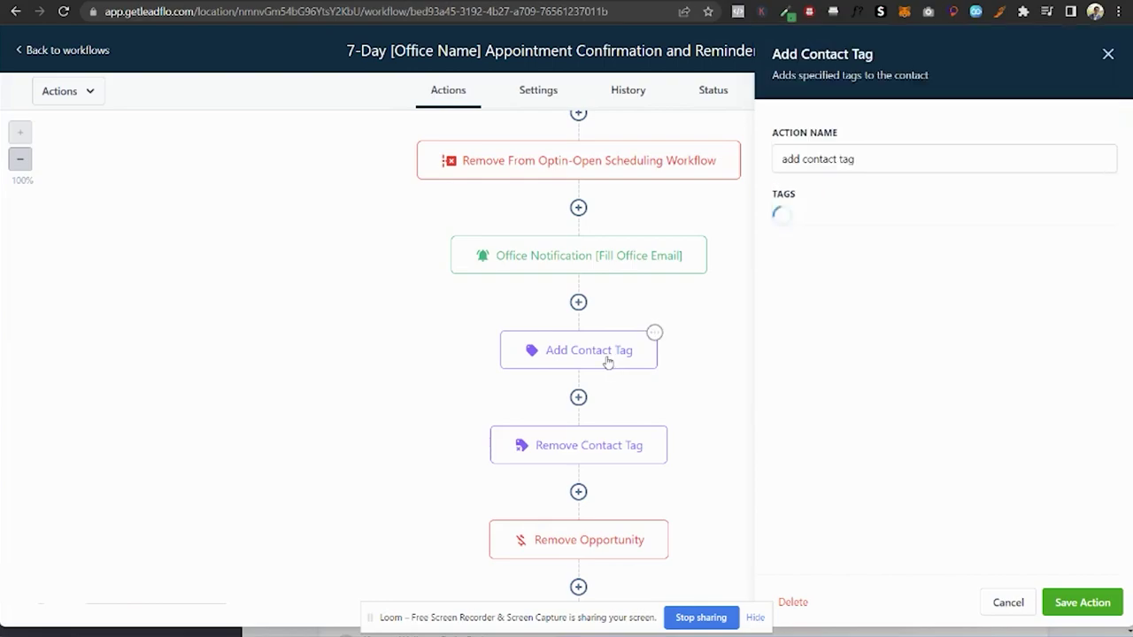
click(634, 452)
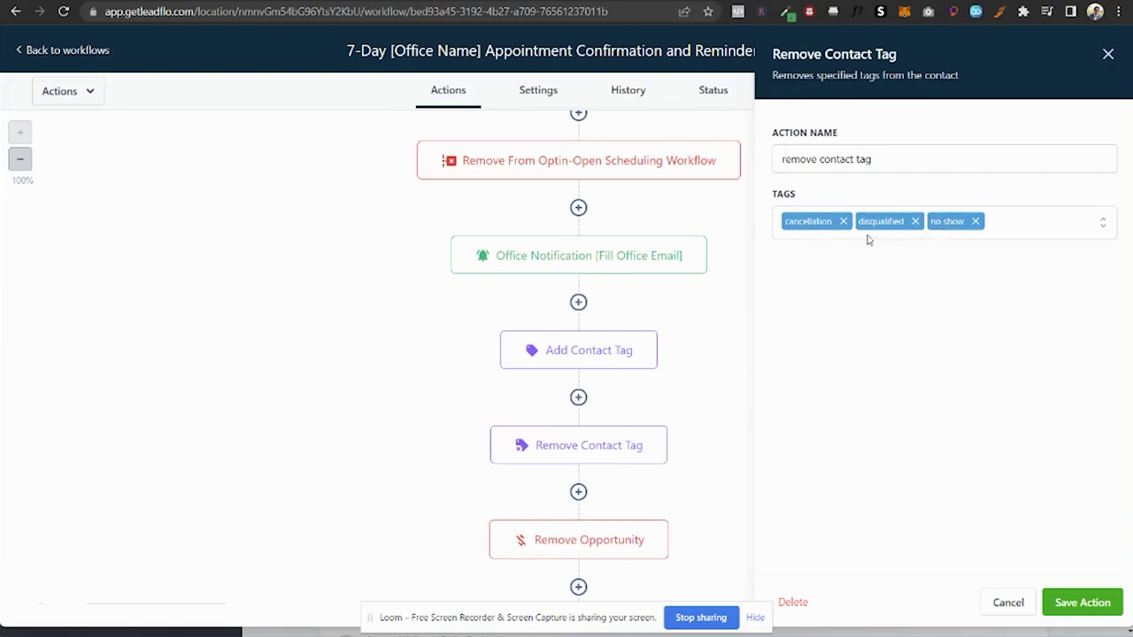
scroll(647, 453, down, 2)
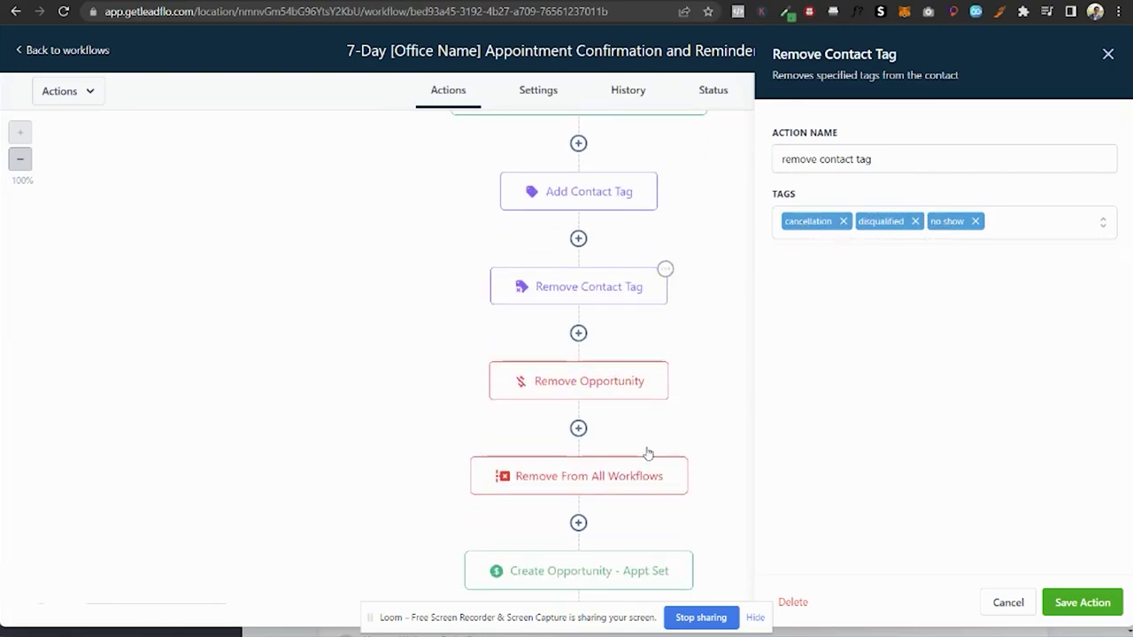
click(587, 384)
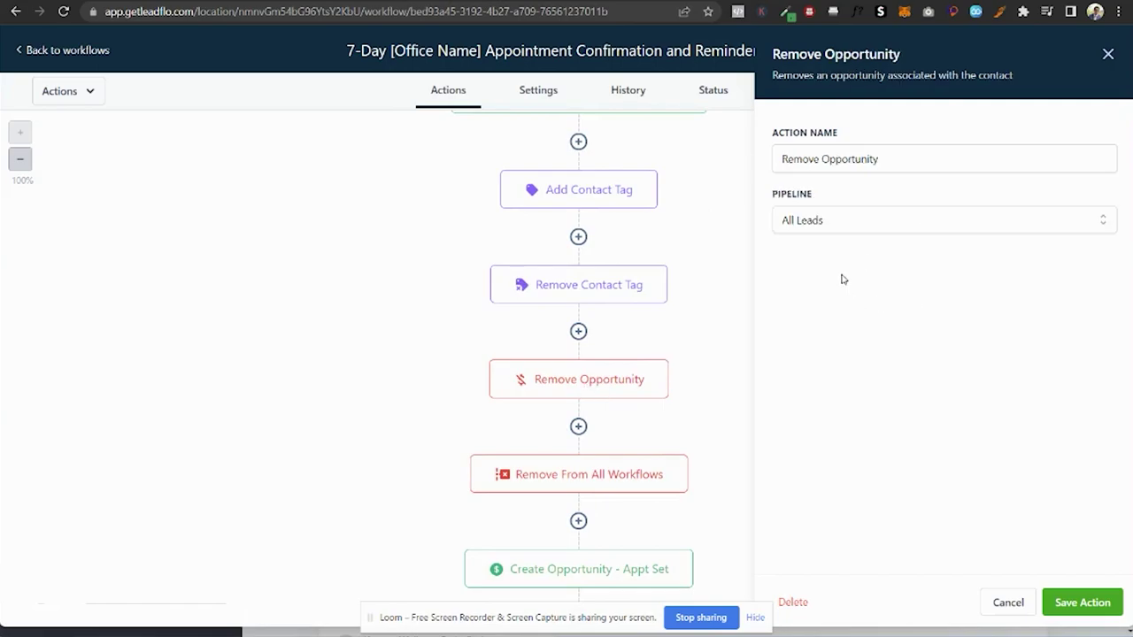
click(606, 488)
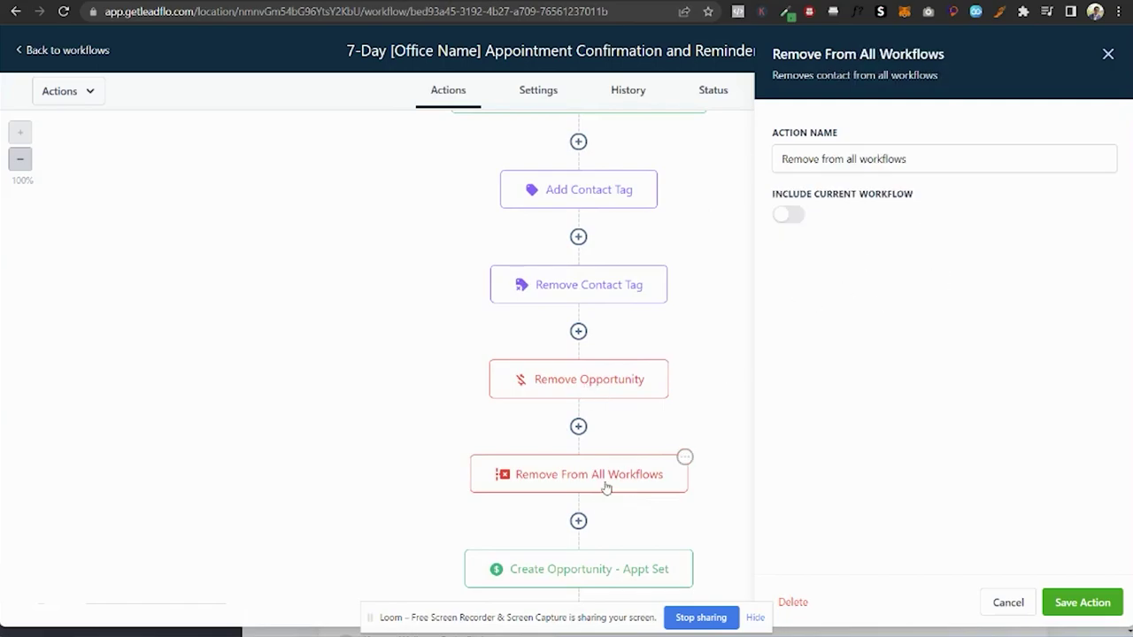
scroll(606, 488, down, 3)
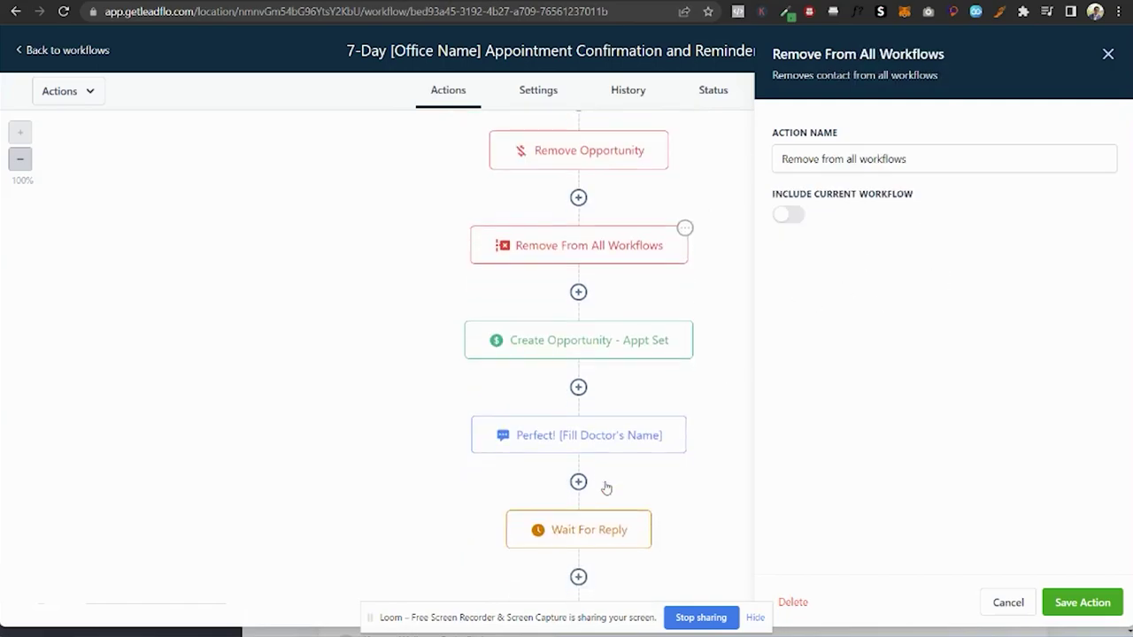
click(616, 343)
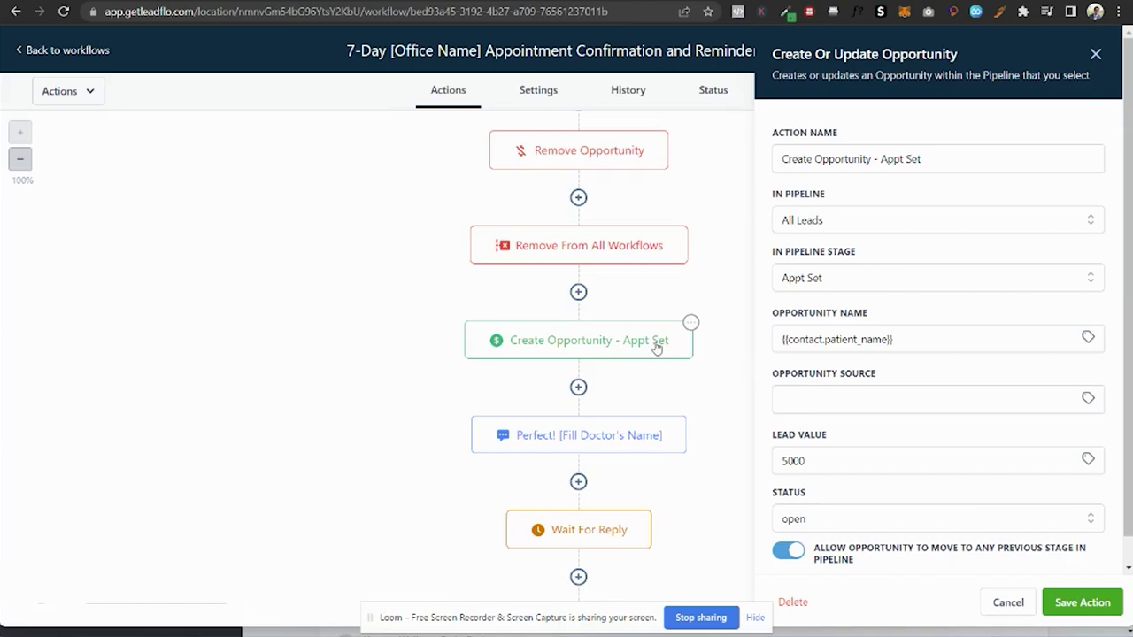
click(1095, 54)
scroll(627, 497, down, 3)
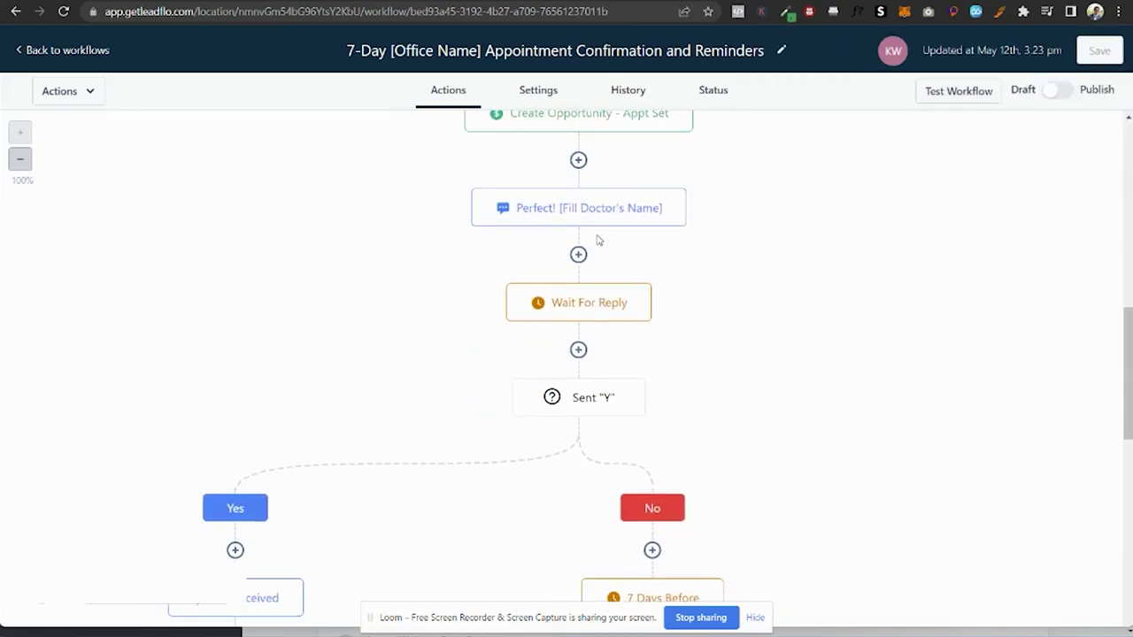
Read the full message of the "Perfect! [Fill Doctor's Name]" appointment confirmation SMS
click(594, 217)
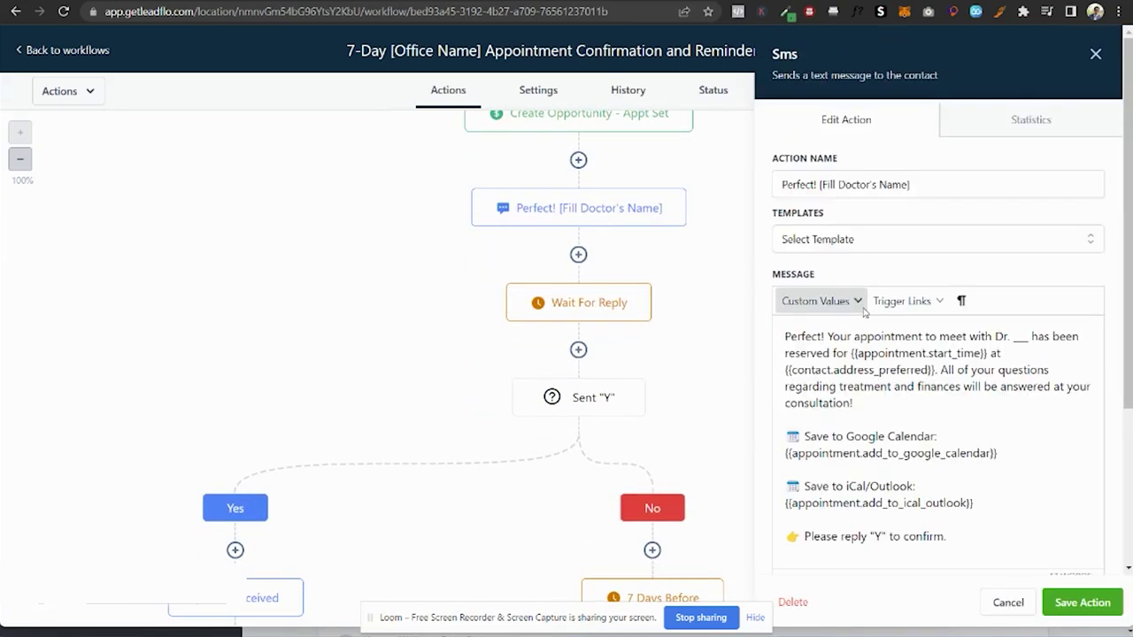
scroll(851, 371, down, 1)
scroll(851, 371, down, 2)
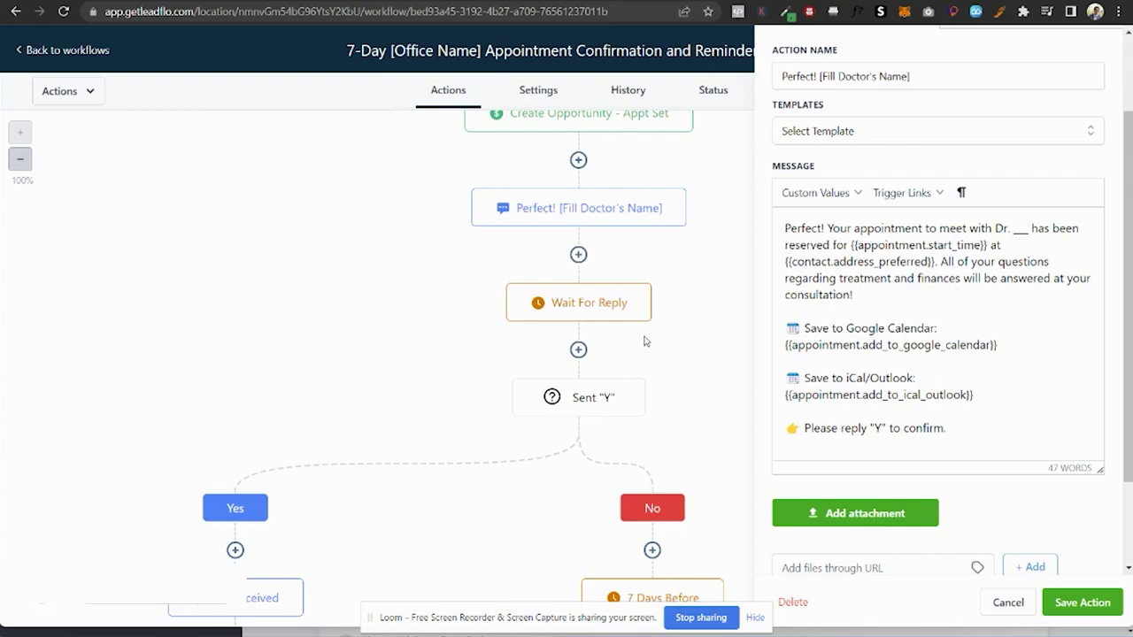
Read the "Y" Received SMS in the Yes branch above the Go To action
scroll(678, 287, down, 2)
scroll(679, 288, down, 2)
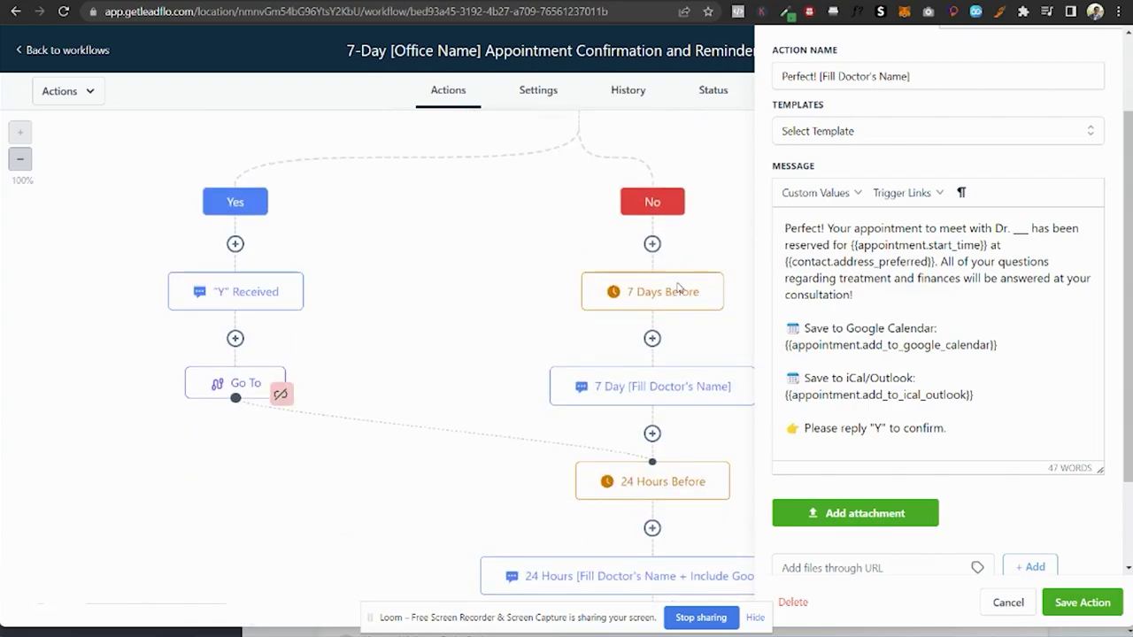
click(253, 302)
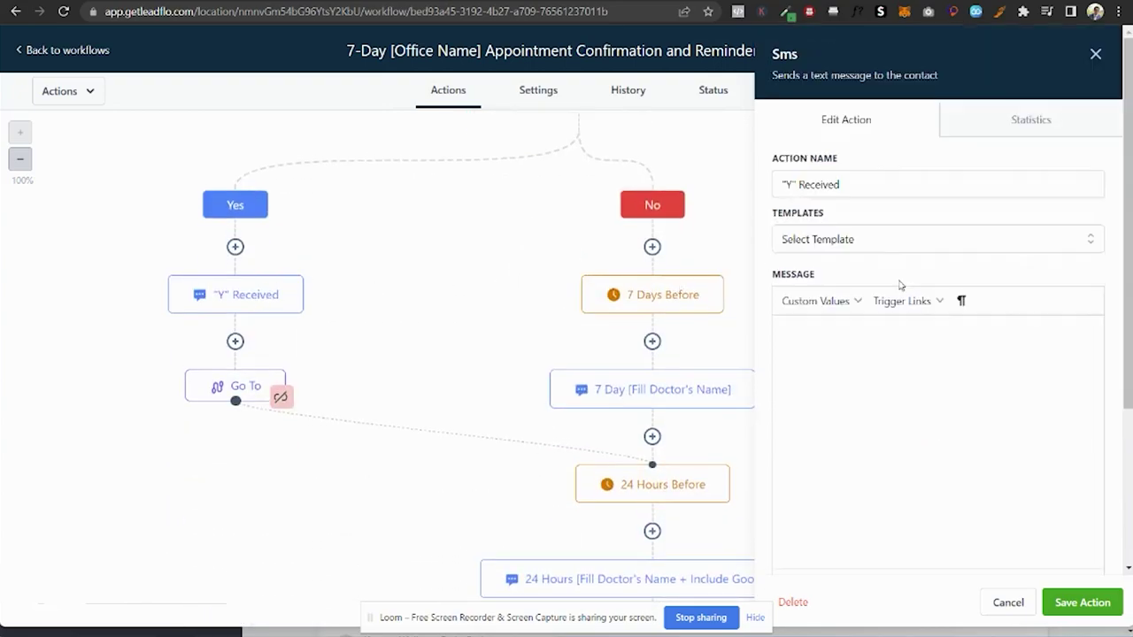
scroll(902, 387, down, 1)
drag(852, 307, 826, 250)
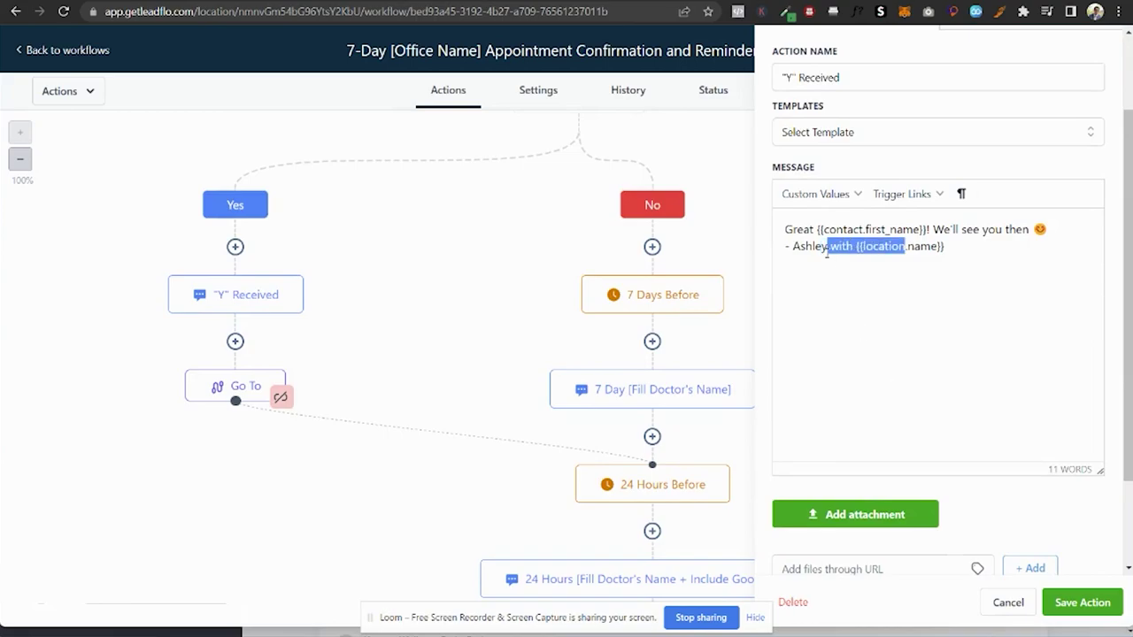
click(826, 249)
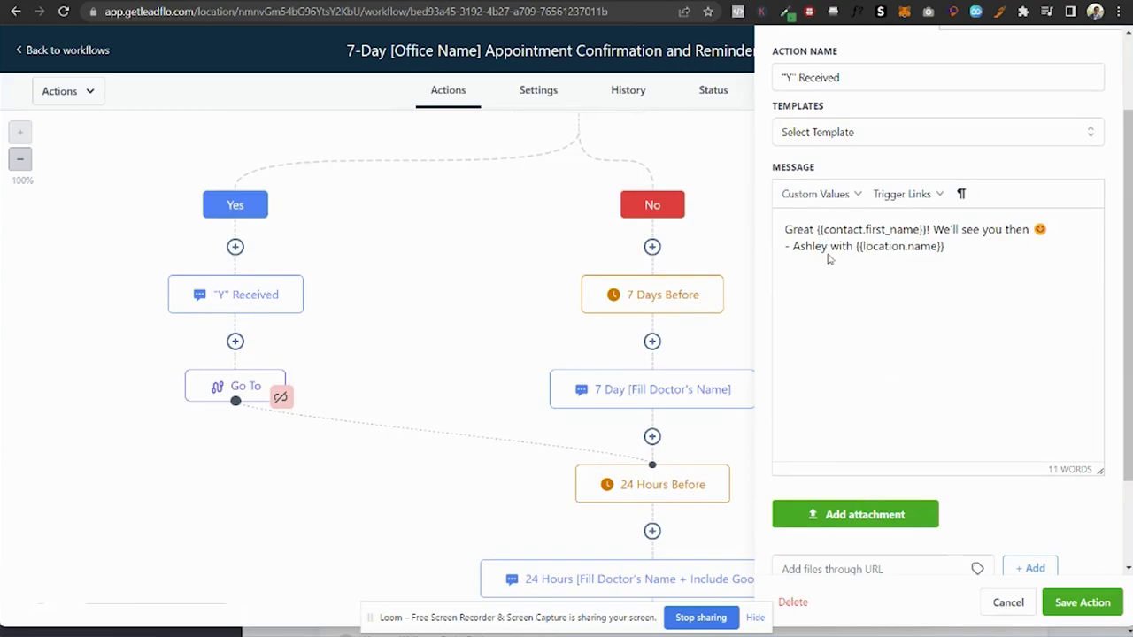
Examine the 7 Days Before wait settings and read the 7 Day reminder SMS in the No branch, leaving both unchanged
click(657, 387)
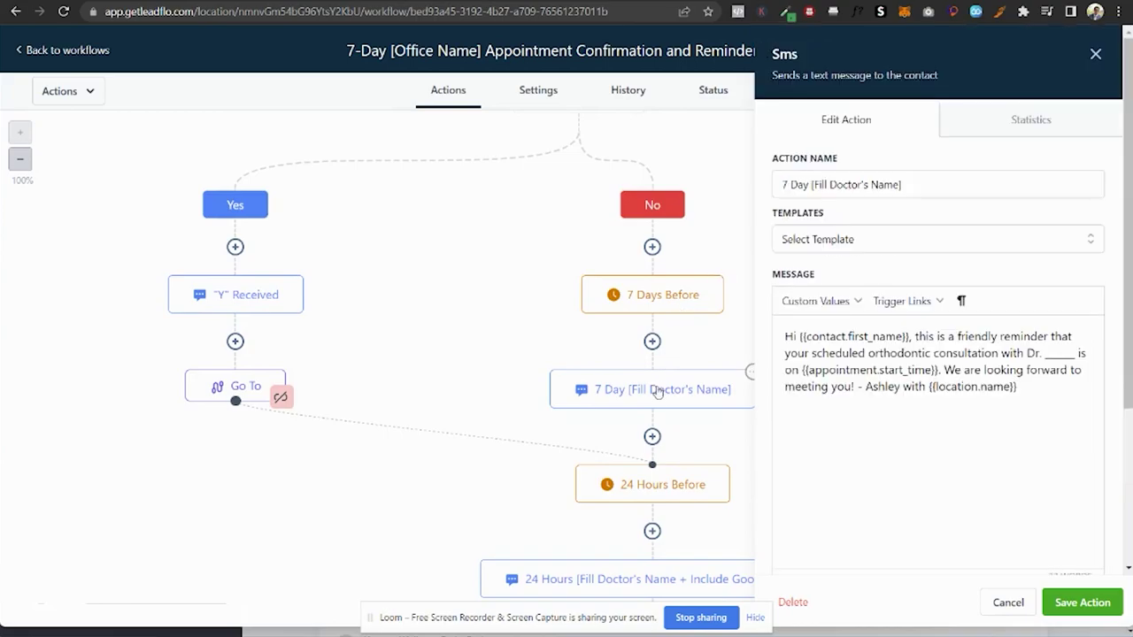
click(632, 295)
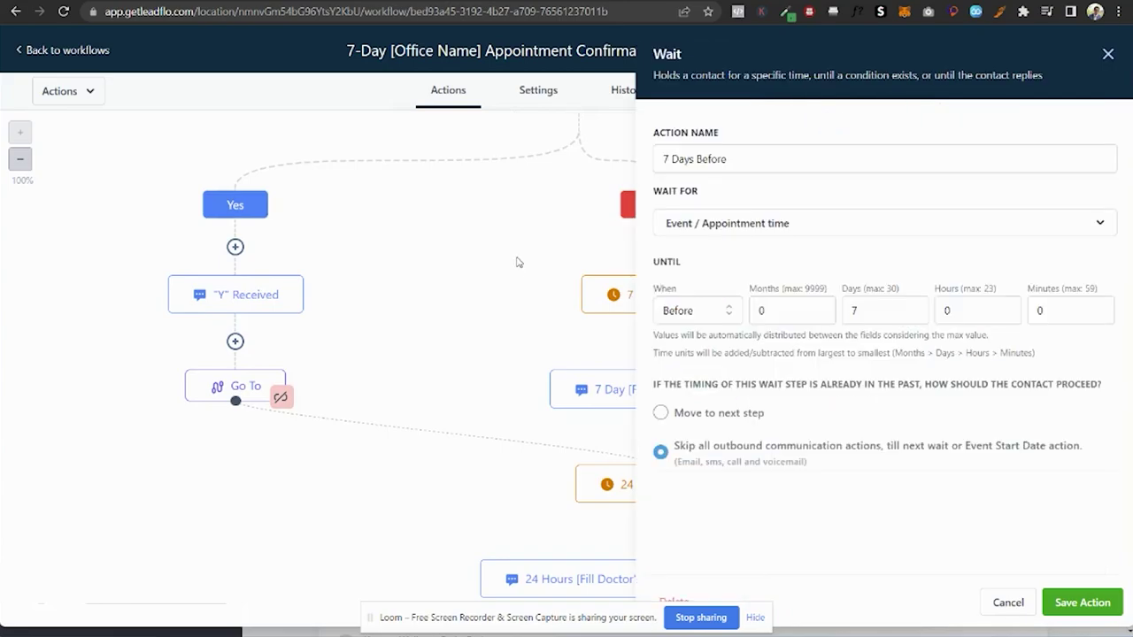
click(1107, 54)
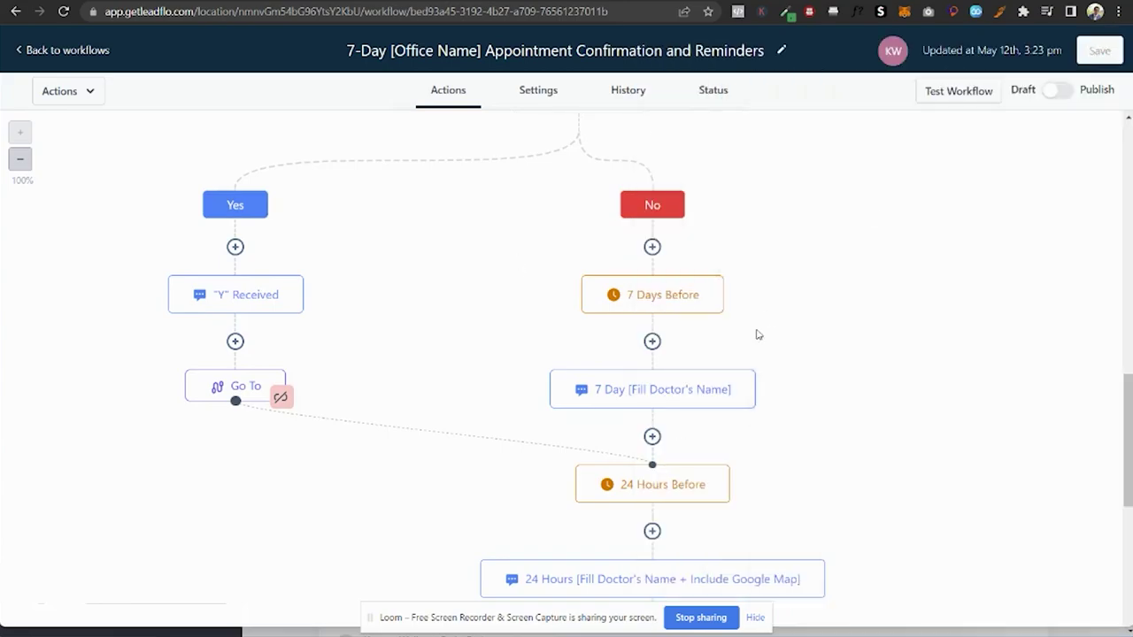
click(749, 383)
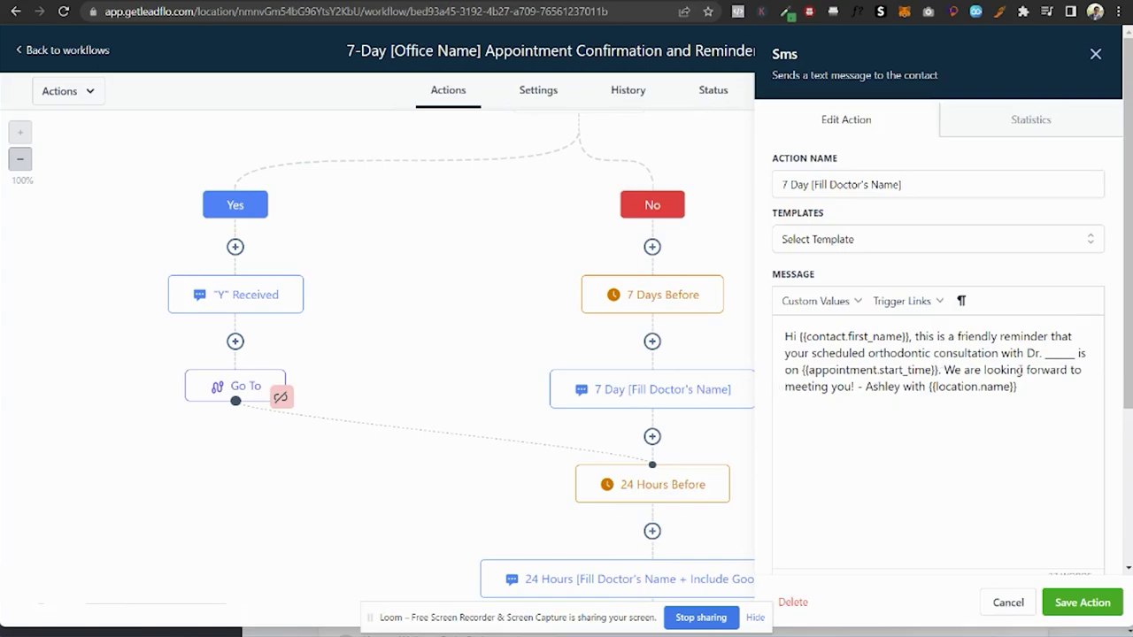
scroll(968, 382, down, 1)
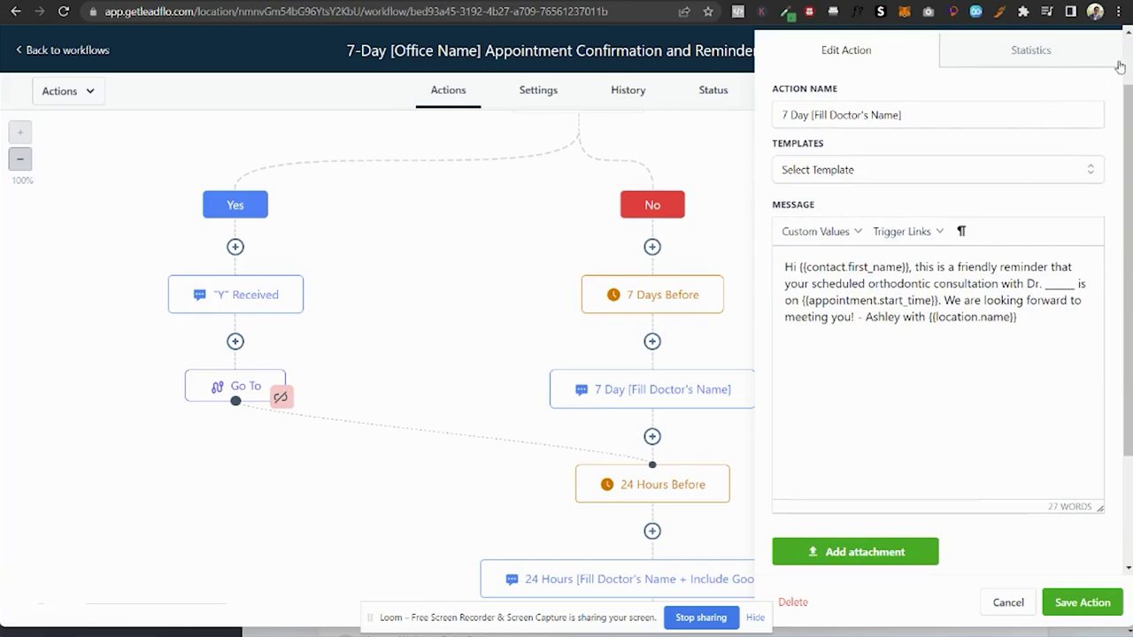
click(1022, 602)
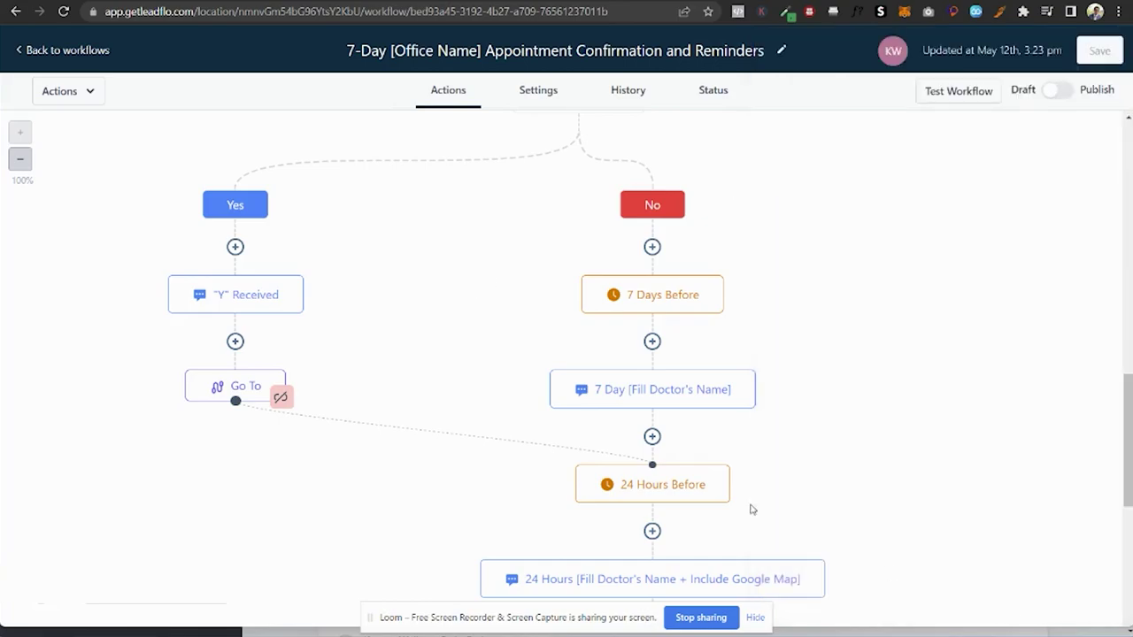
Read the 24 Hours reminder SMS and the "Y" Received reply SMS that follows its 30-minute reply wait
scroll(722, 473, down, 3)
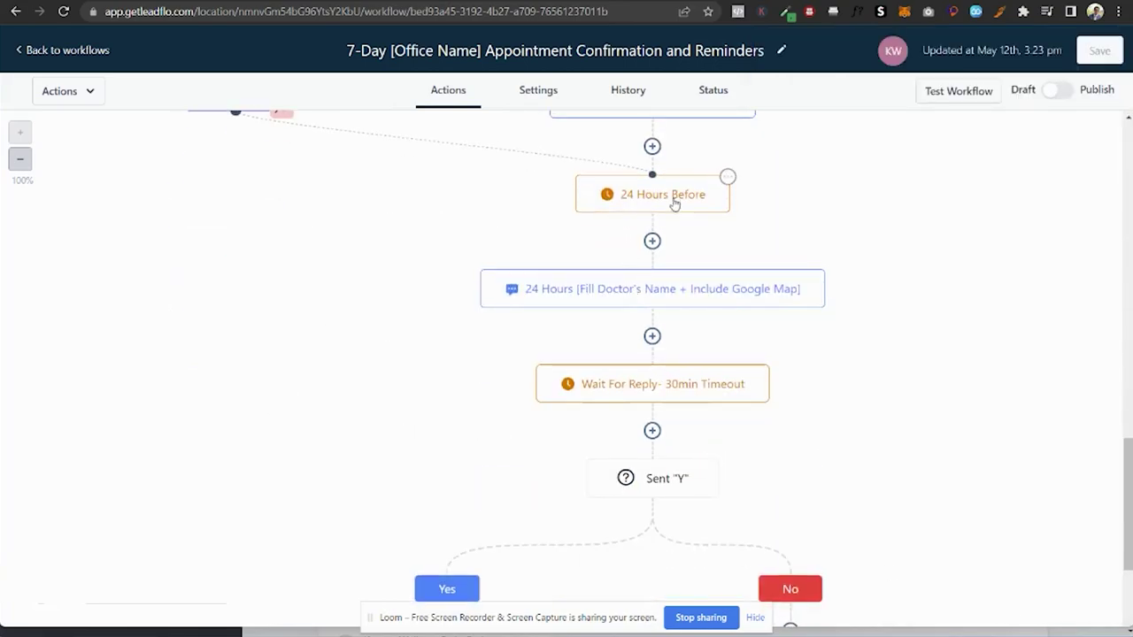
click(634, 299)
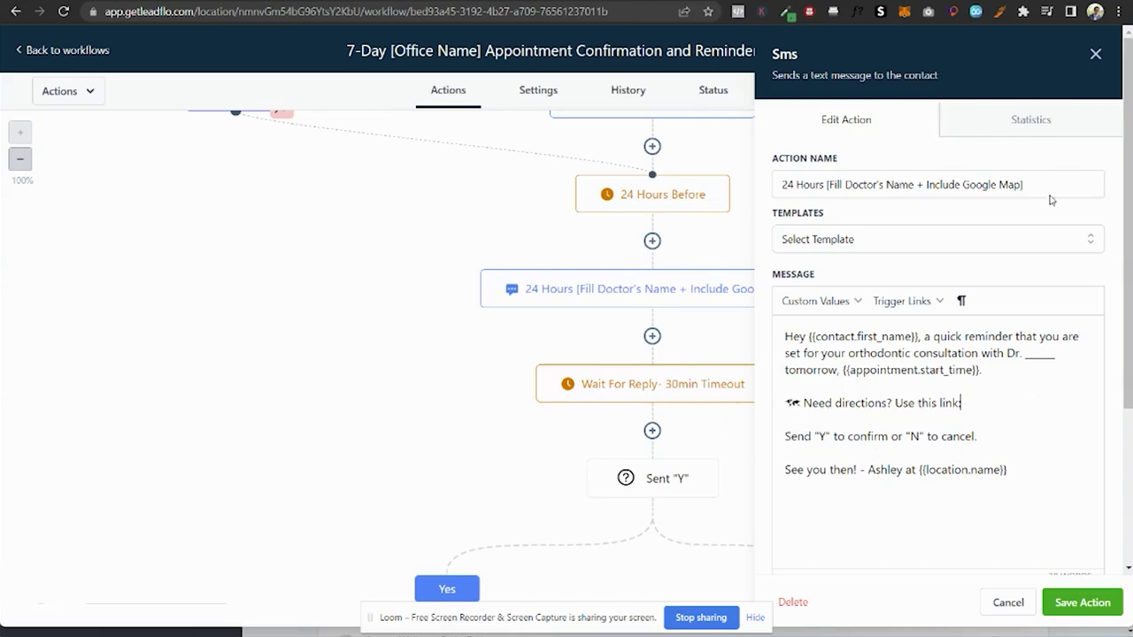
click(1096, 54)
scroll(879, 395, down, 2)
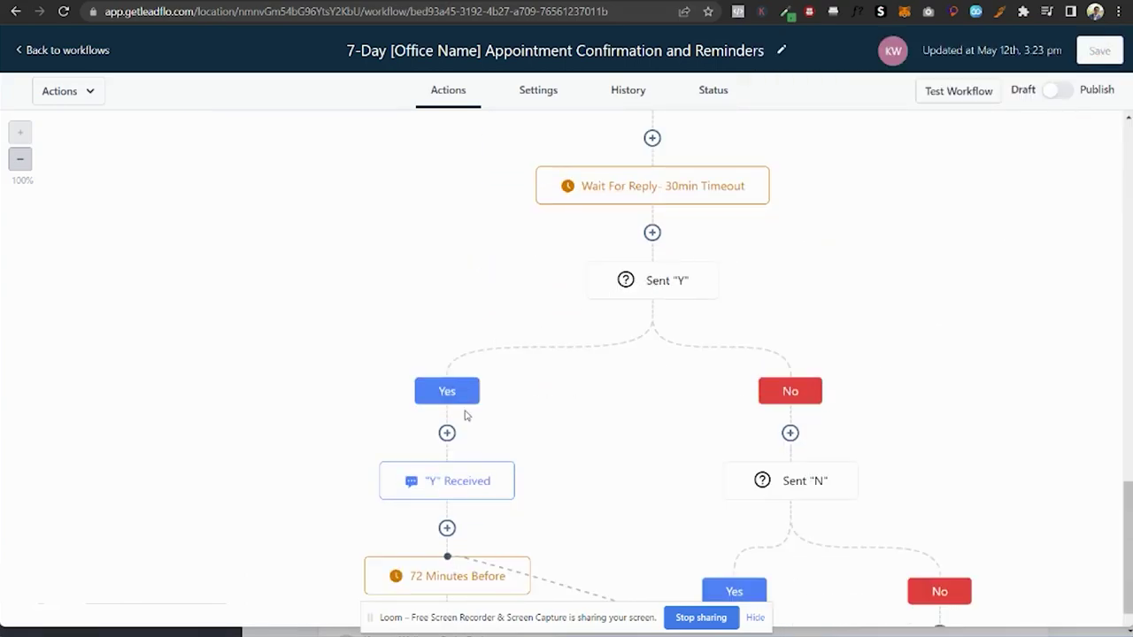
scroll(465, 410, down, 1)
click(439, 375)
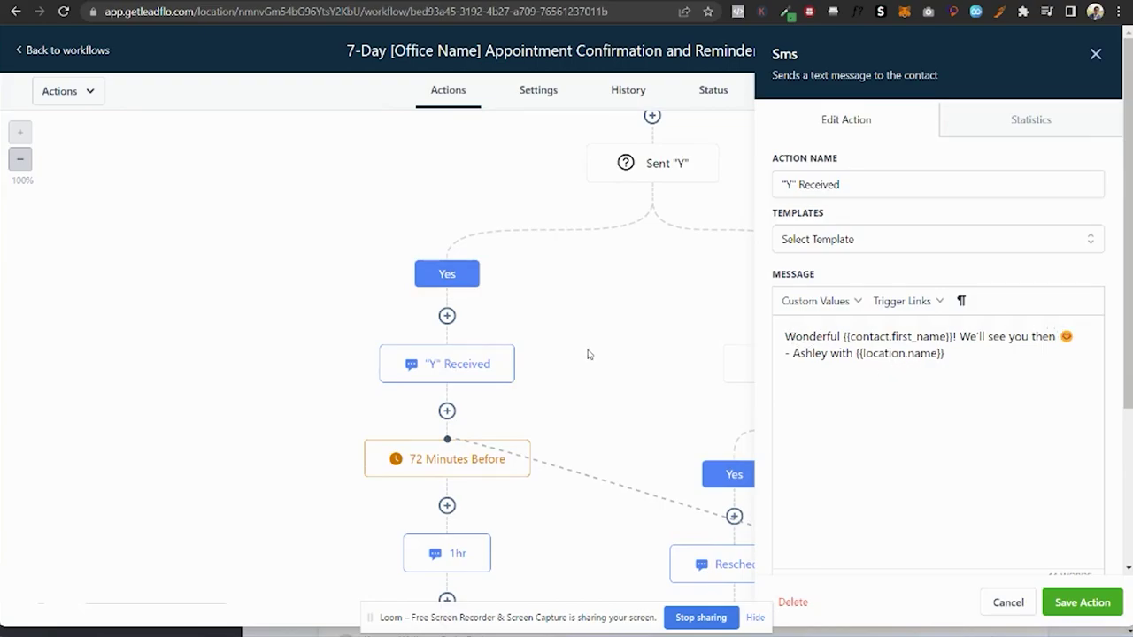
click(1095, 54)
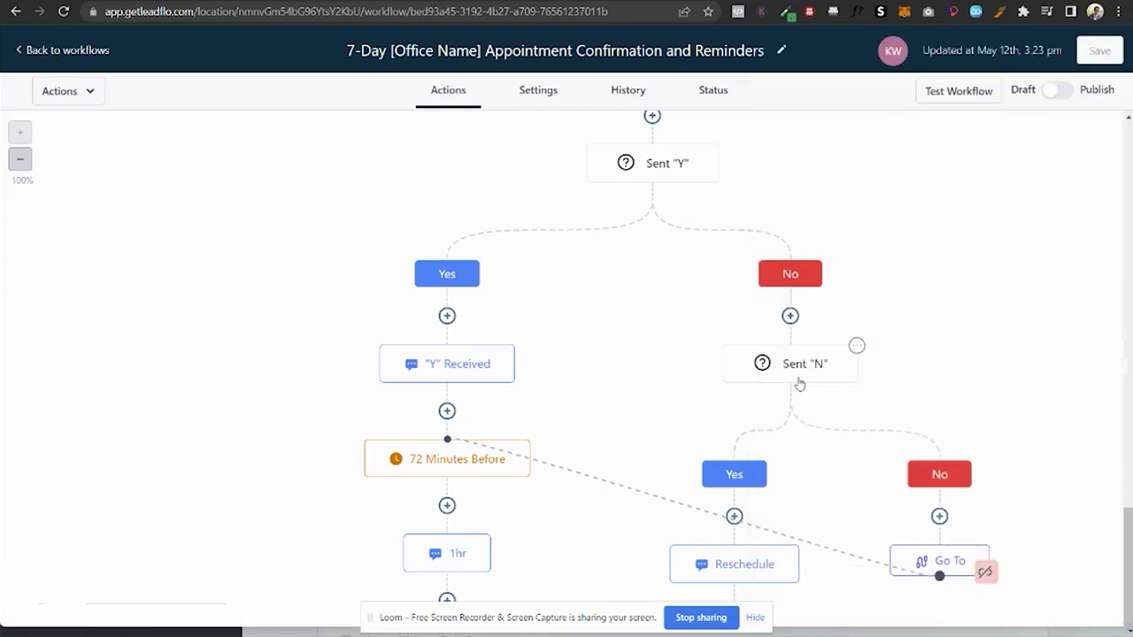
Read the Reschedule SMS in the Sent "N" branch and the 1hr reminder SMS below 72 Minutes Before
scroll(799, 375, down, 2)
click(734, 395)
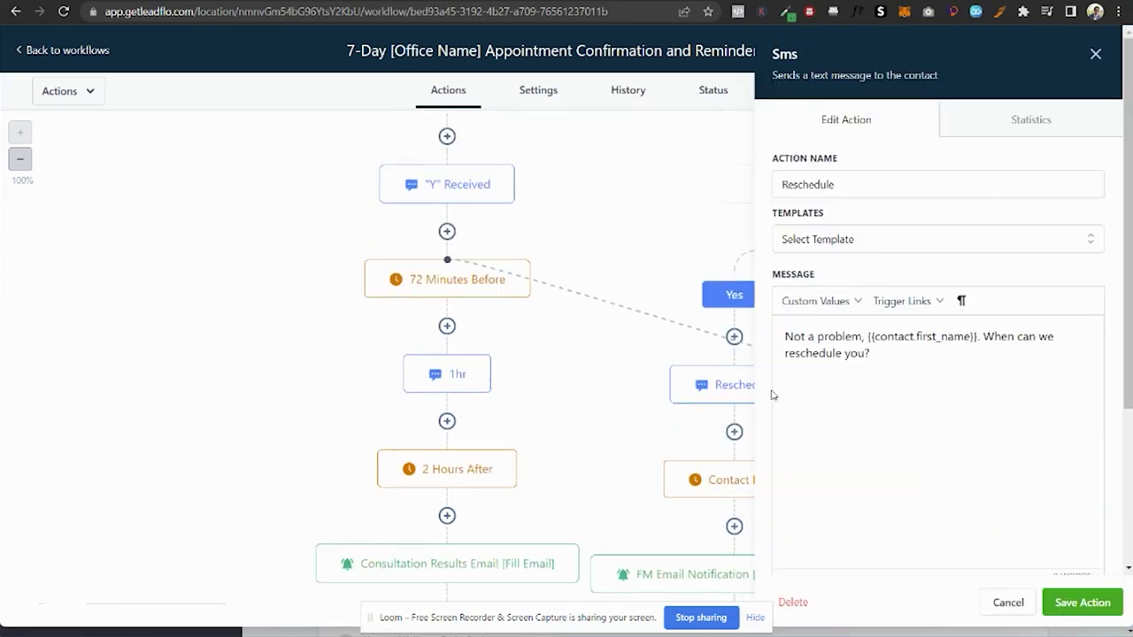
click(1096, 54)
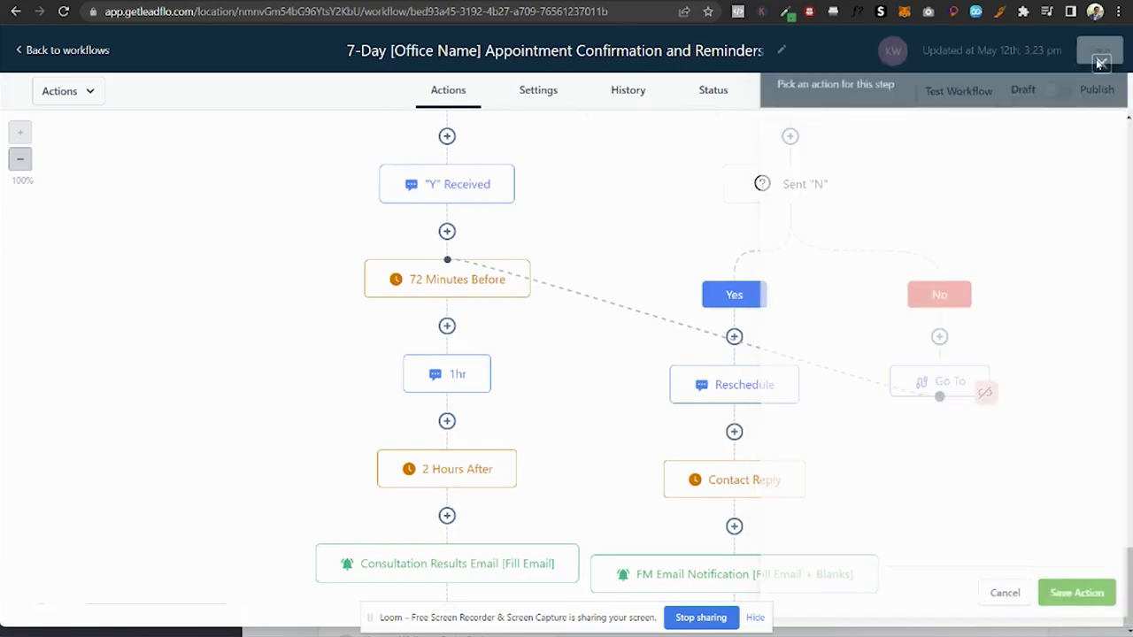
scroll(741, 496, down, 1)
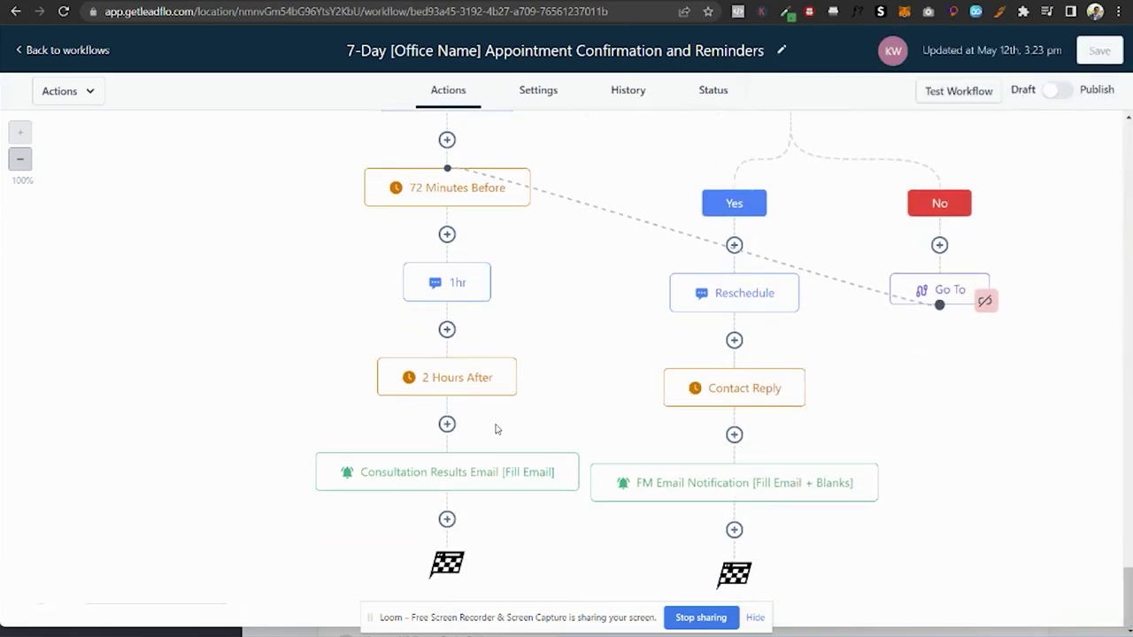
click(448, 283)
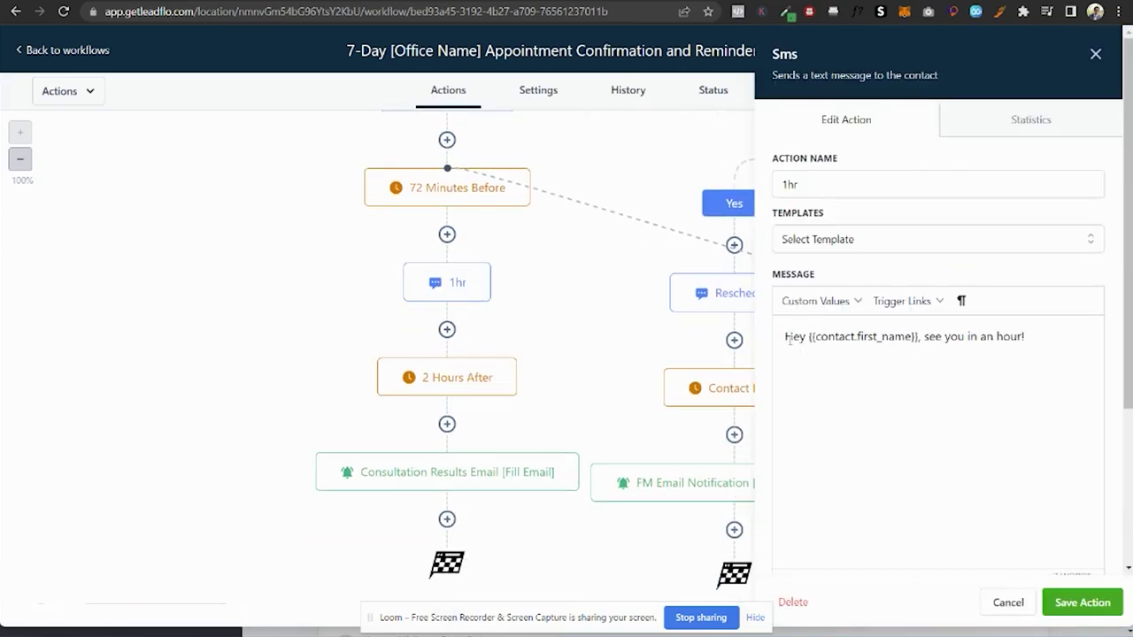
drag(1034, 341, 781, 347)
click(1096, 54)
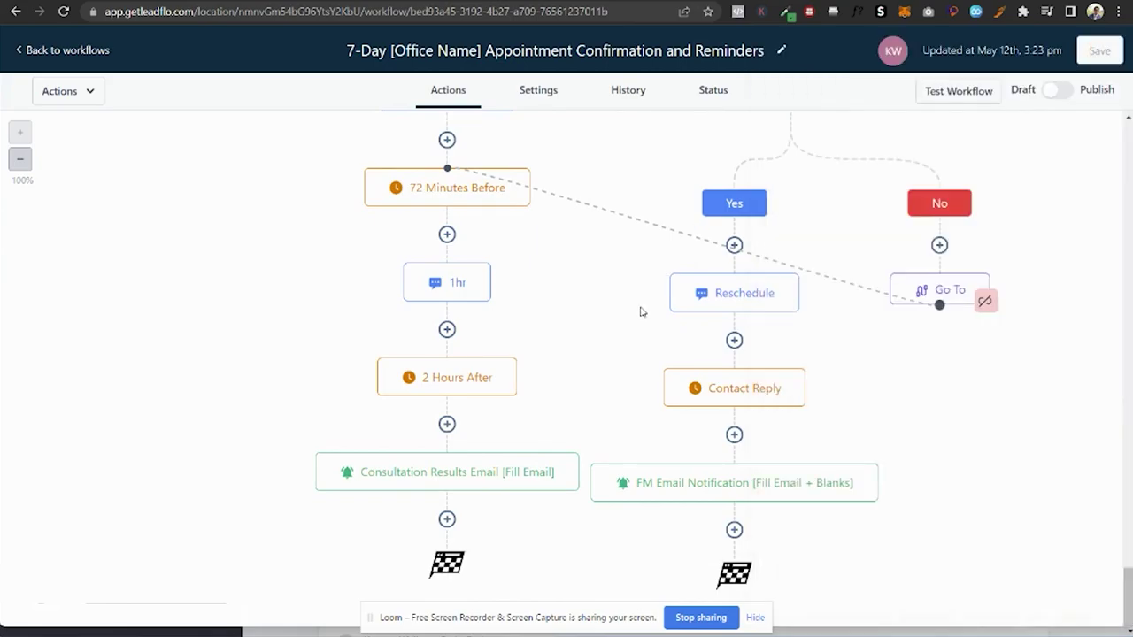
Review the final reminder branches and read the whole Consultation Results Email notification, including its sender and subject settings
scroll(640, 310, up, 4)
scroll(494, 323, down, 3)
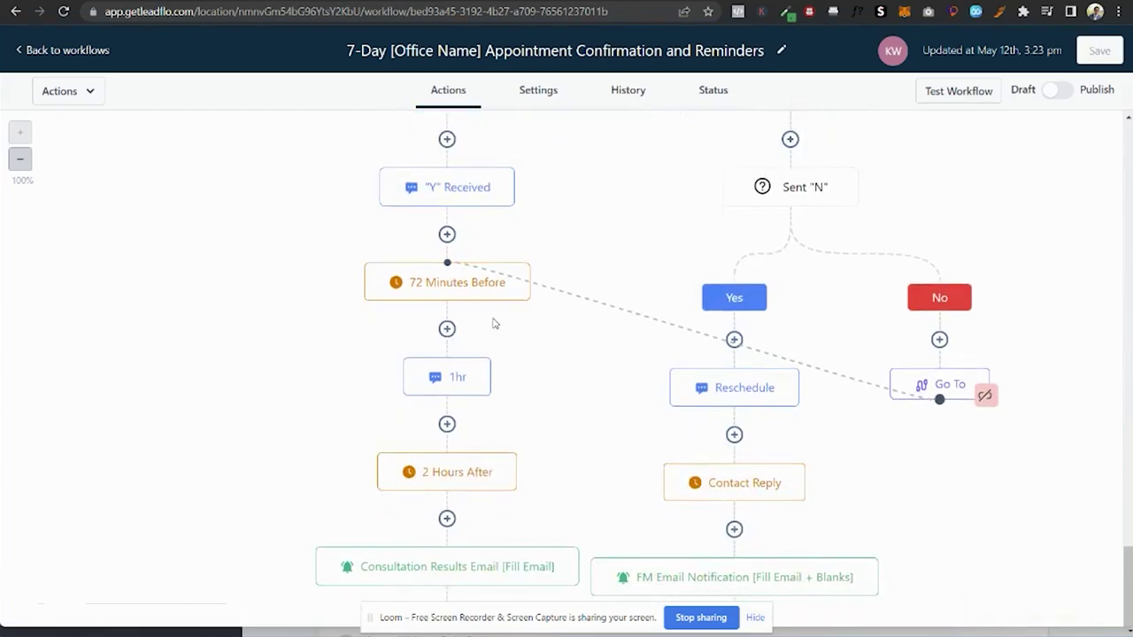
scroll(494, 322, down, 1)
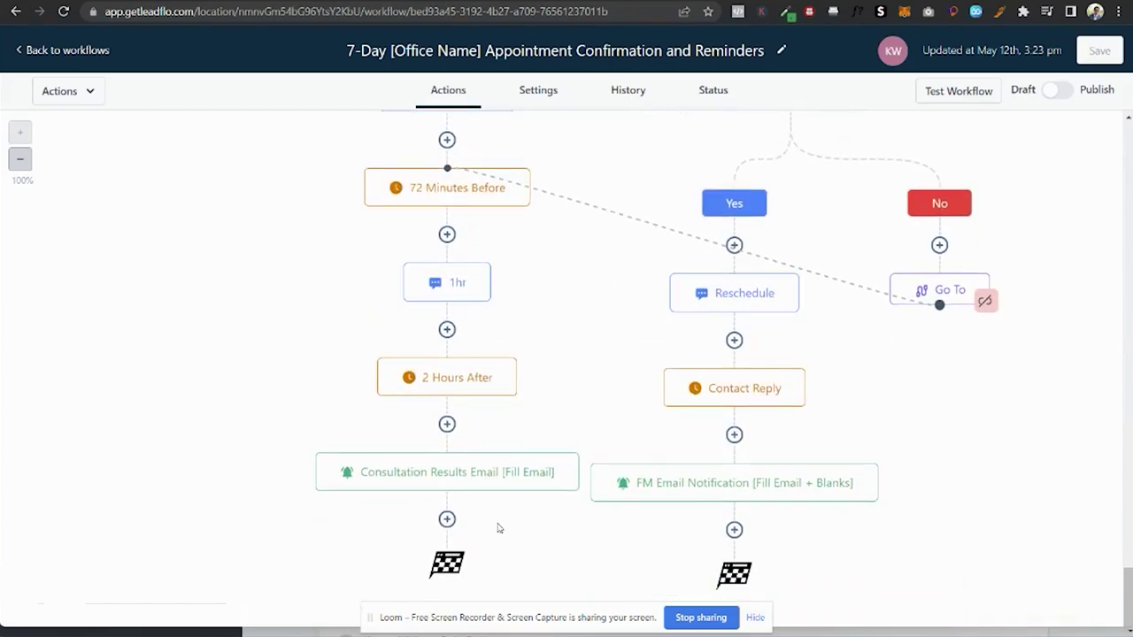
click(491, 485)
scroll(897, 456, down, 3)
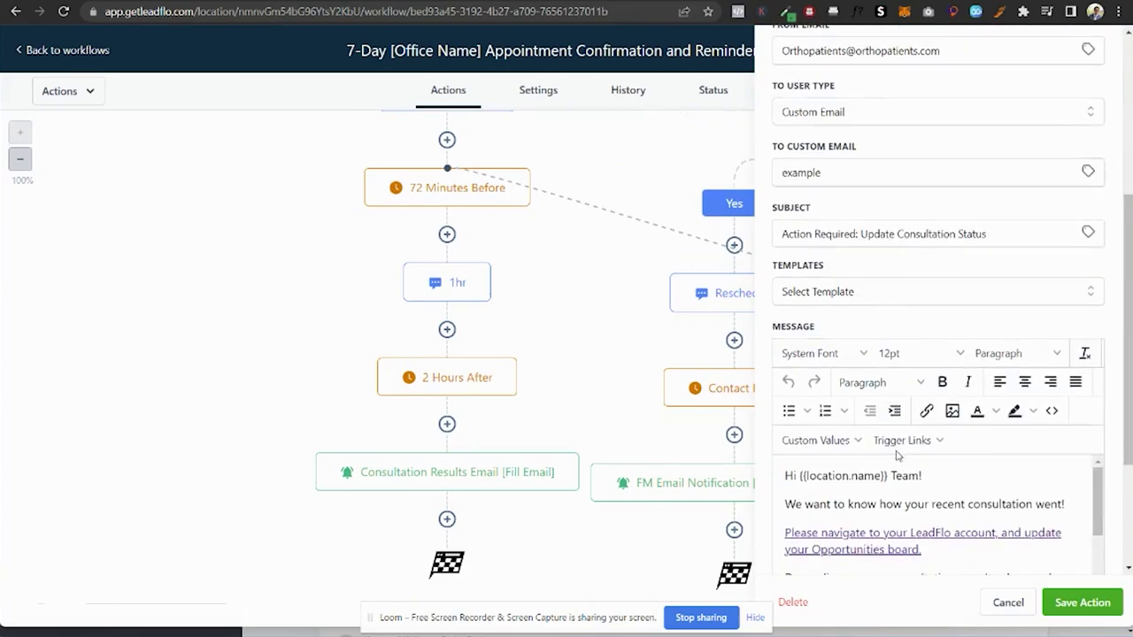
scroll(896, 455, down, 2)
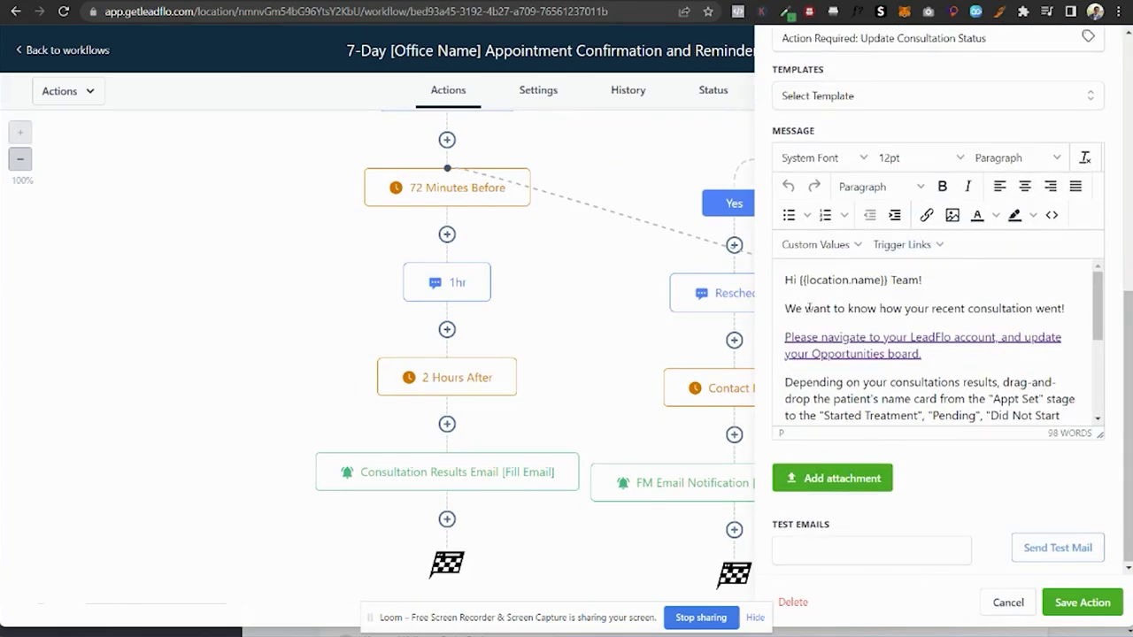
scroll(808, 308, down, 1)
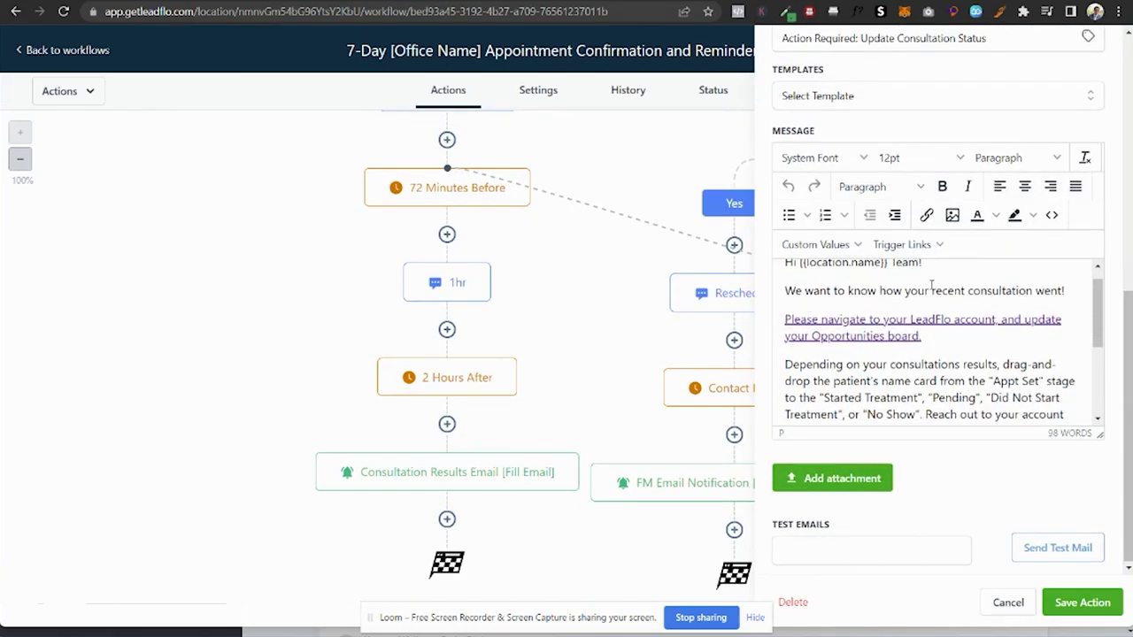
scroll(876, 396, down, 5)
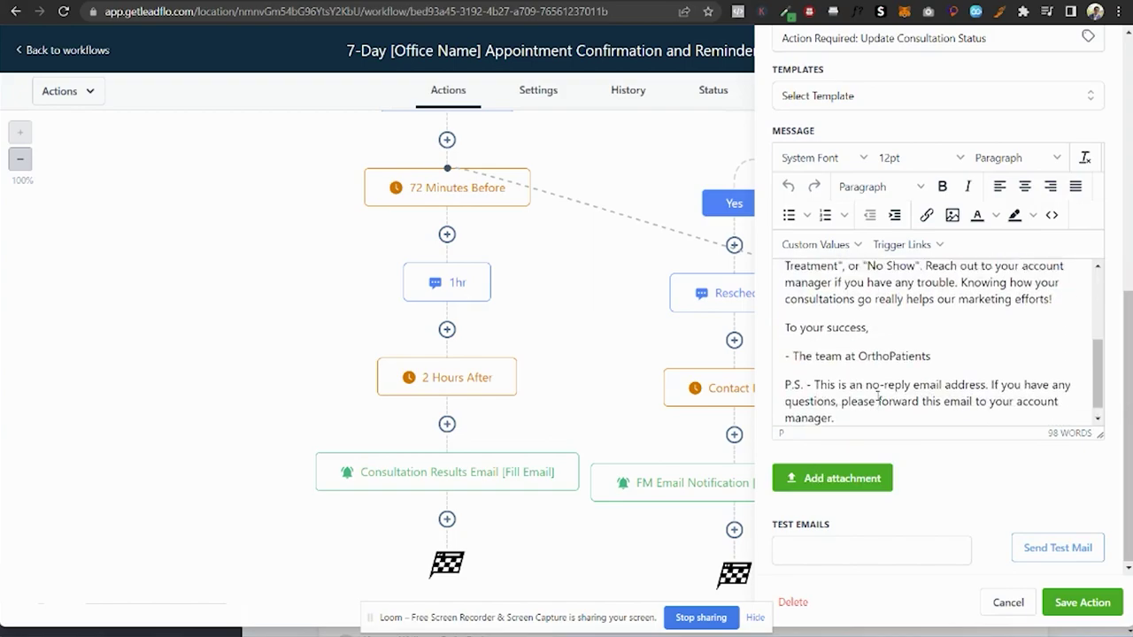
scroll(877, 397, up, 10)
scroll(1106, 75, up, 5)
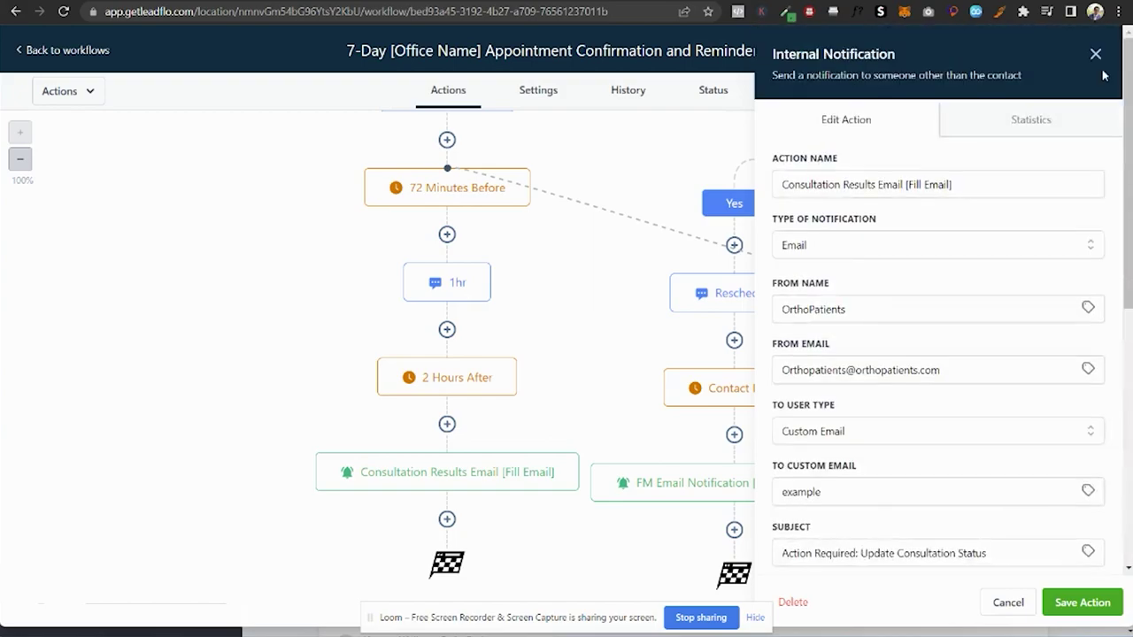
click(1095, 54)
Look over the workflow once more and switch to the slide presentation on the elements of lead generation service delivery
scroll(873, 258, up, 1)
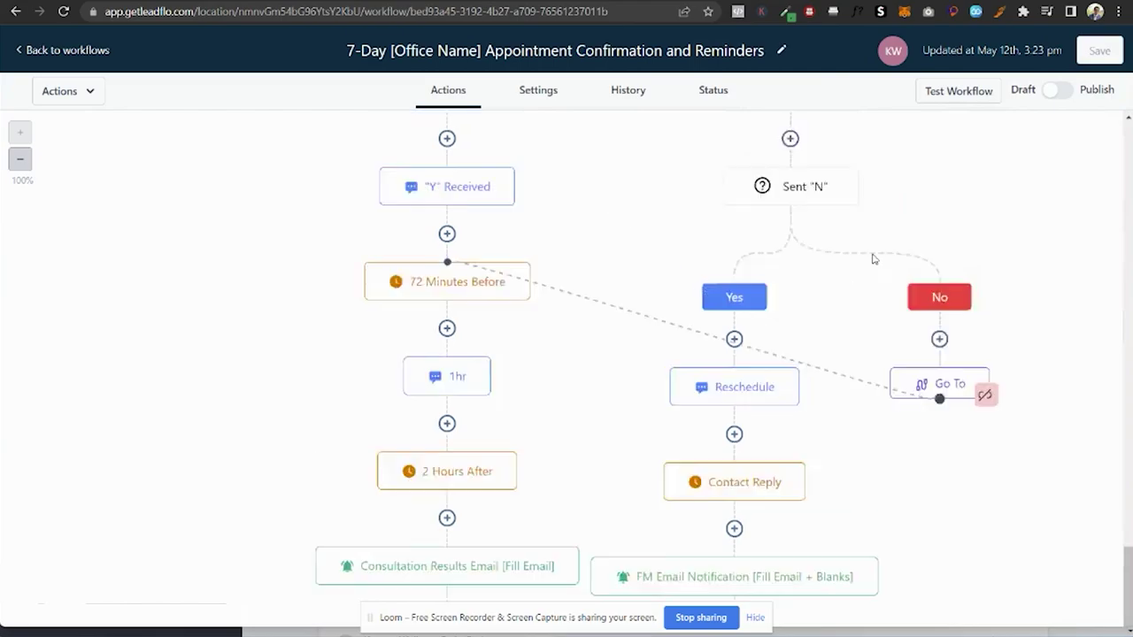
scroll(872, 256, down, 15)
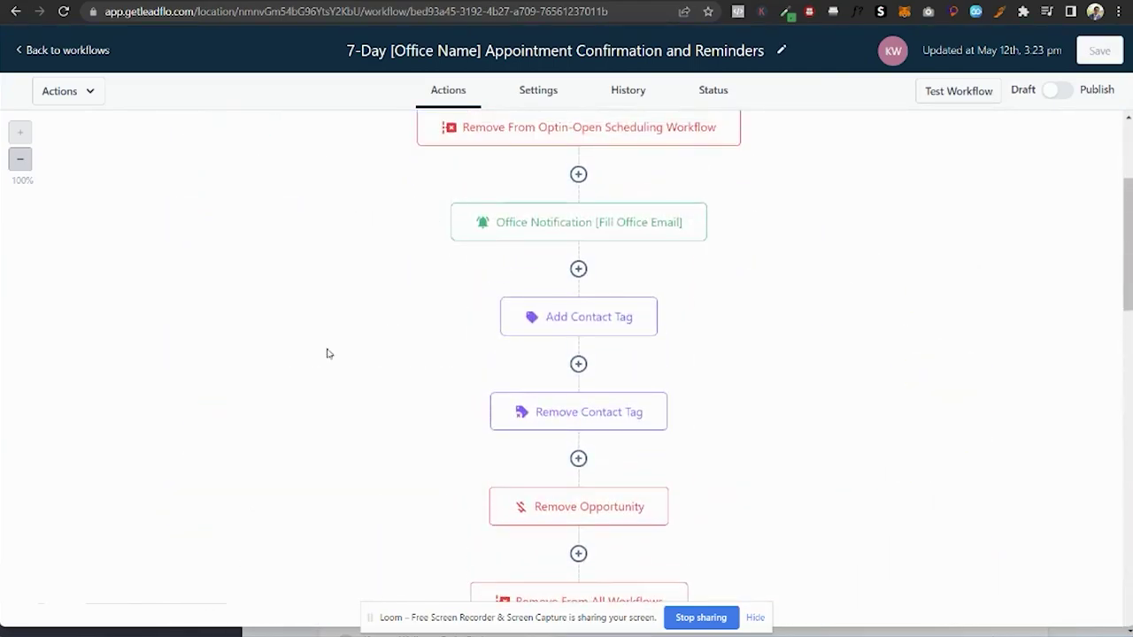
key(alt+Tab)
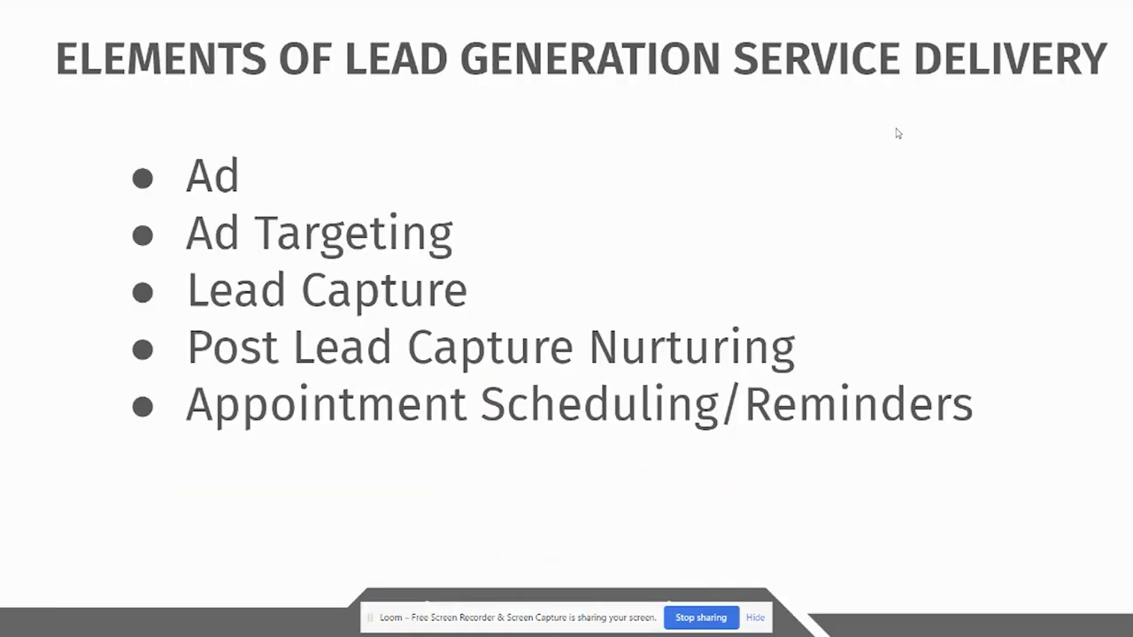